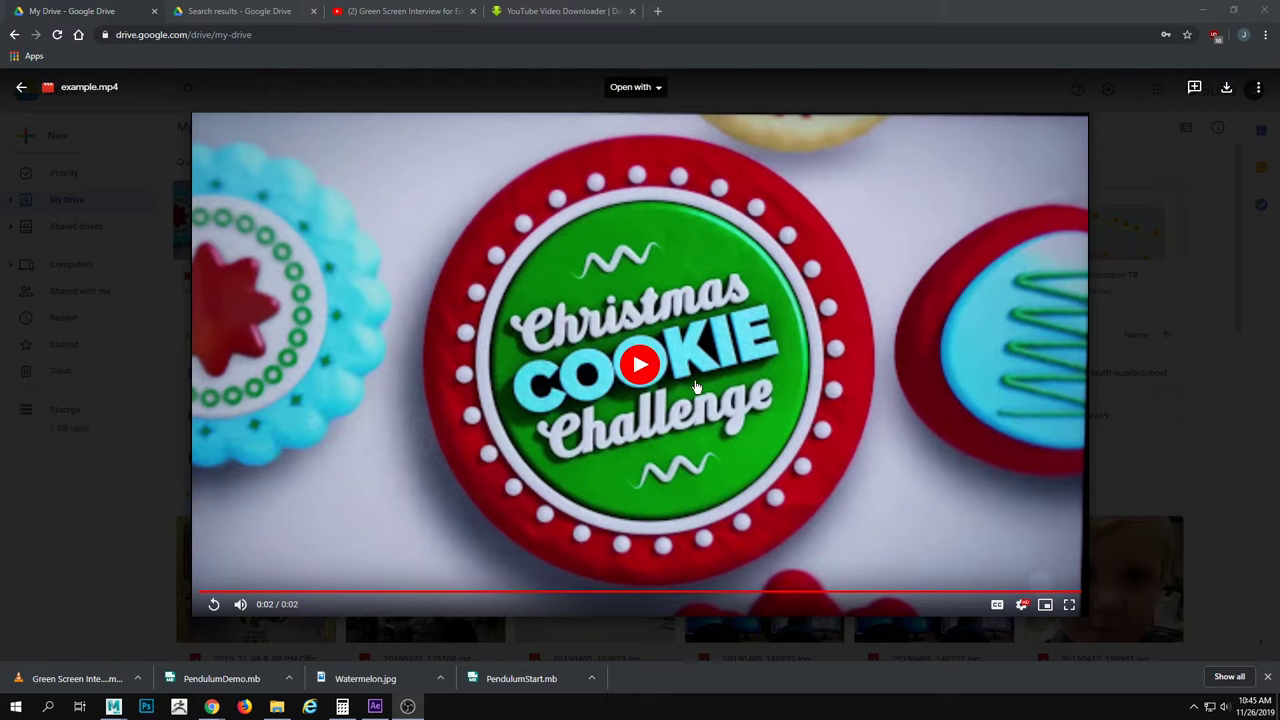
Play example.mp4 several times to study how the Christmas Cookie Challenge title animates.
{"action": "left_click", "coordinate": [640, 364]}
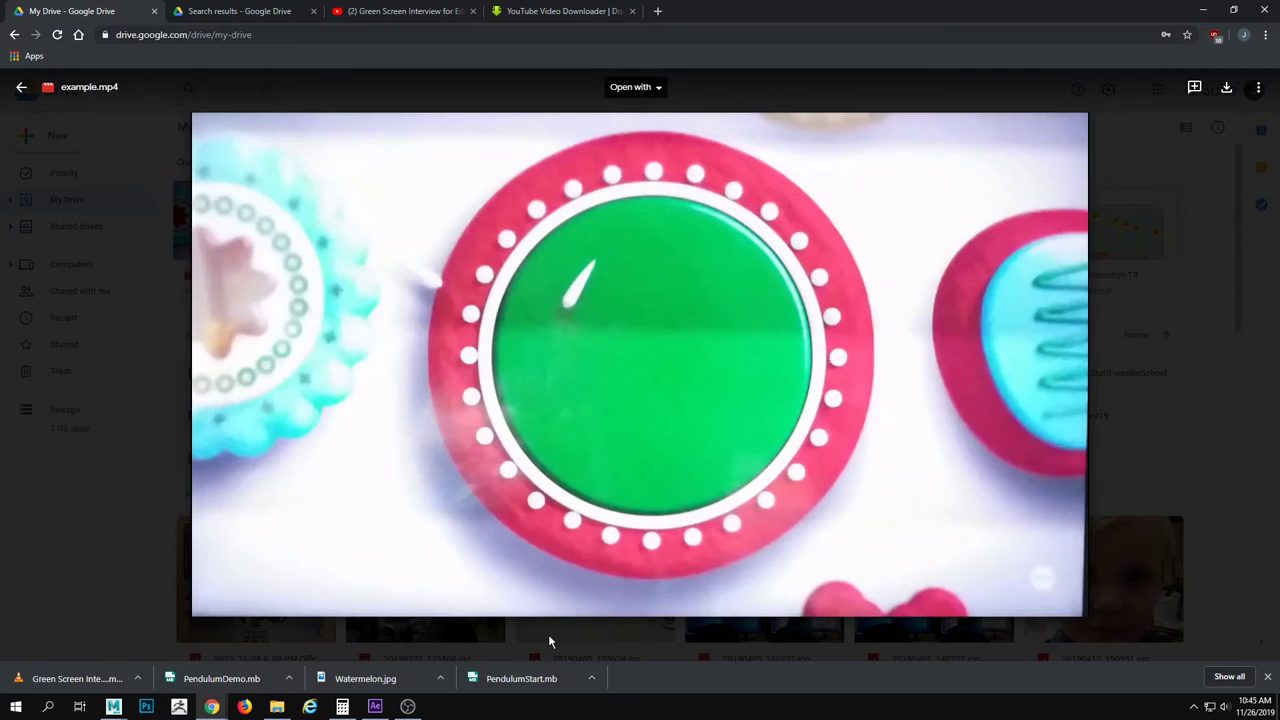
{"action": "left_click", "coordinate": [645, 352]}
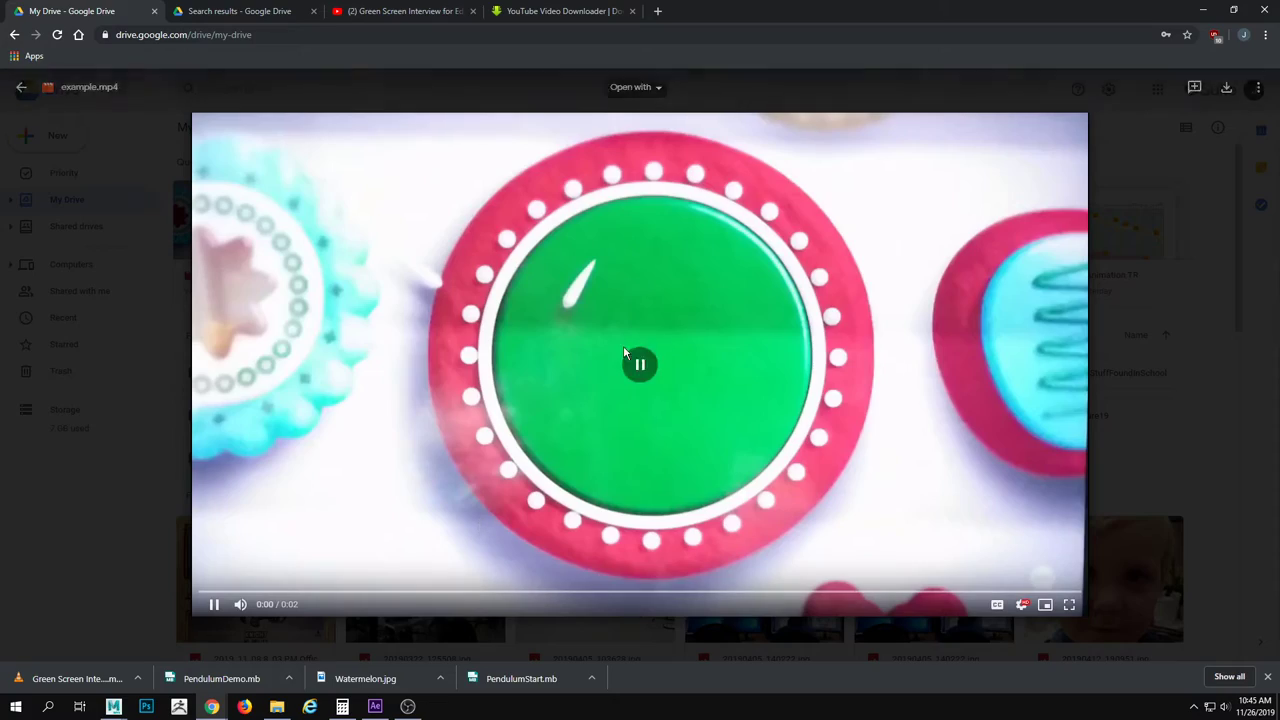
{"action": "left_click", "coordinate": [213, 604]}
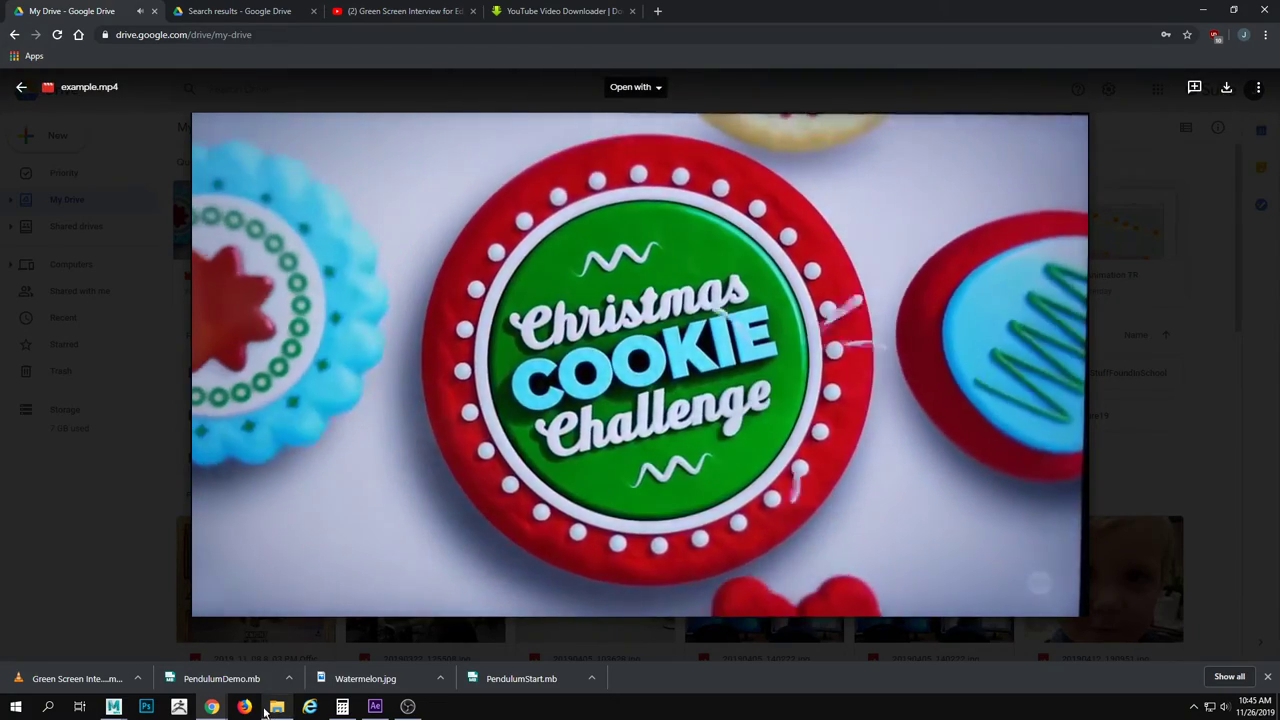
{"action": "mouse_move", "coordinate": [265, 711]}
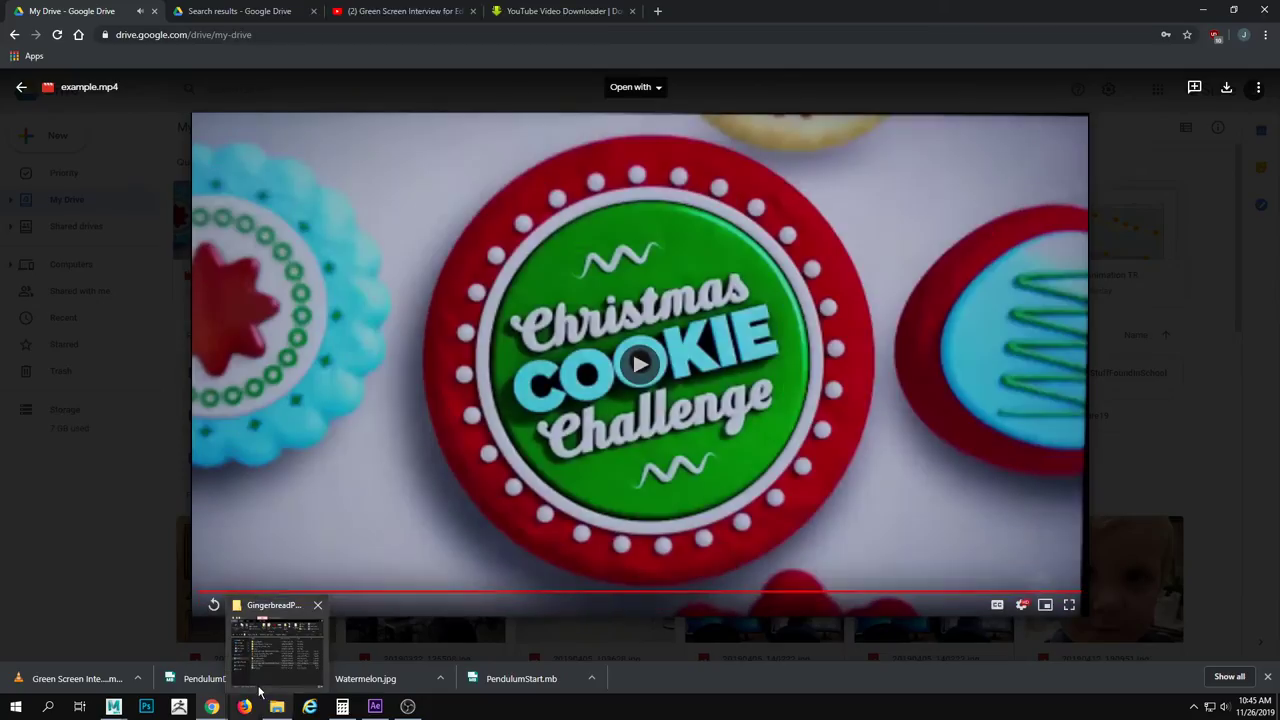
{"action": "right_click", "coordinate": [308, 492]}
{"action": "left_click", "coordinate": [213, 605]}
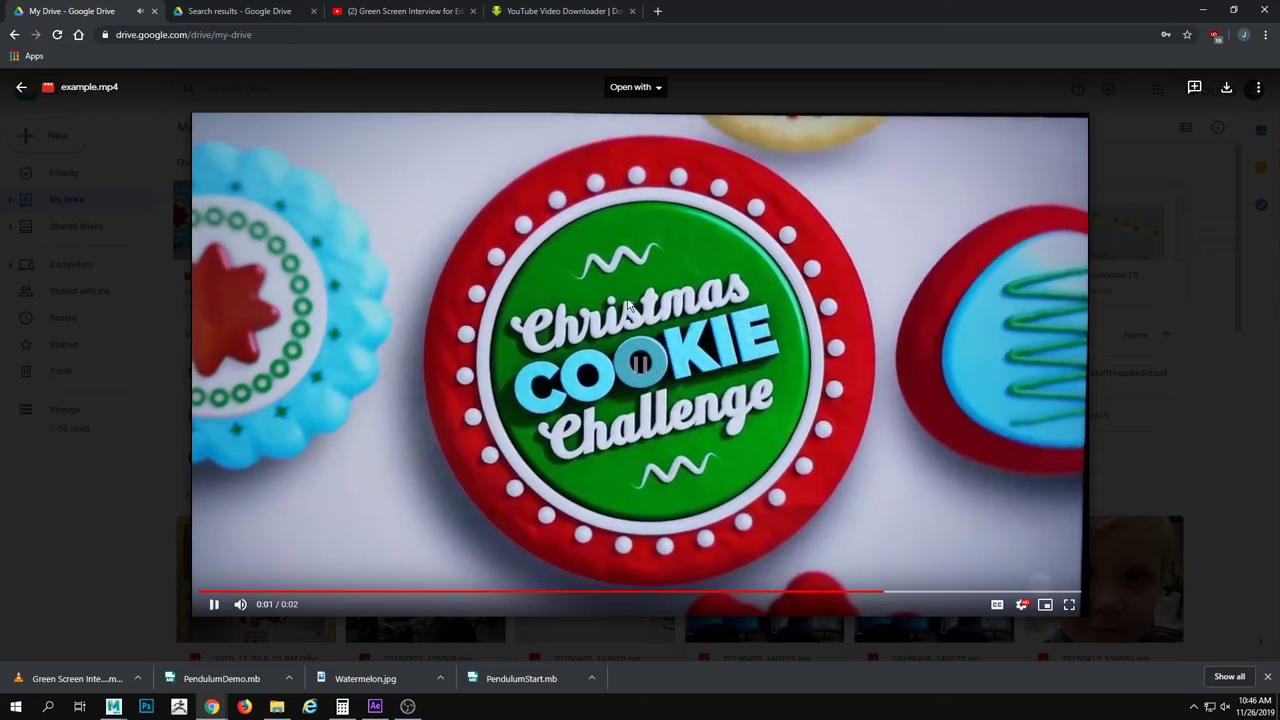
{"action": "left_click", "coordinate": [629, 305]}
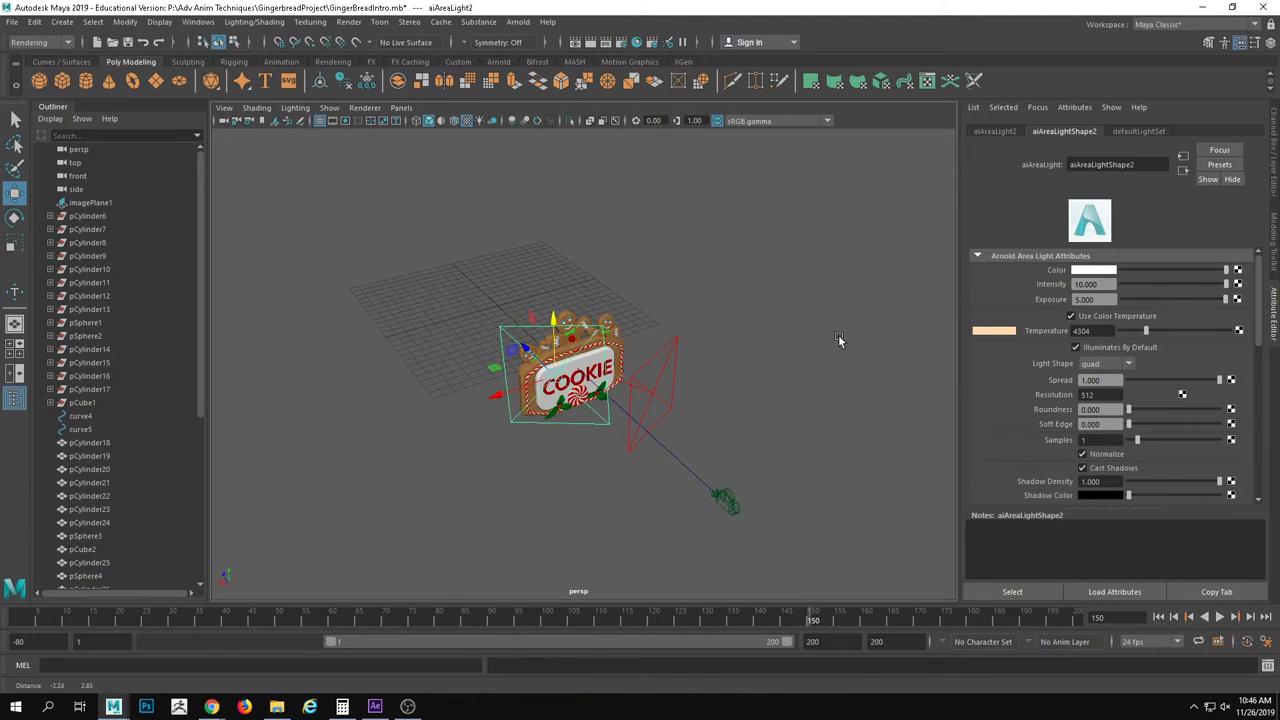
View the gingerbread cookie sign, area lights and camera from another angle and scrub the animation to frame 139.
{"action": "left_click_drag", "start_coordinate": [838, 334], "coordinate": [738, 441]}
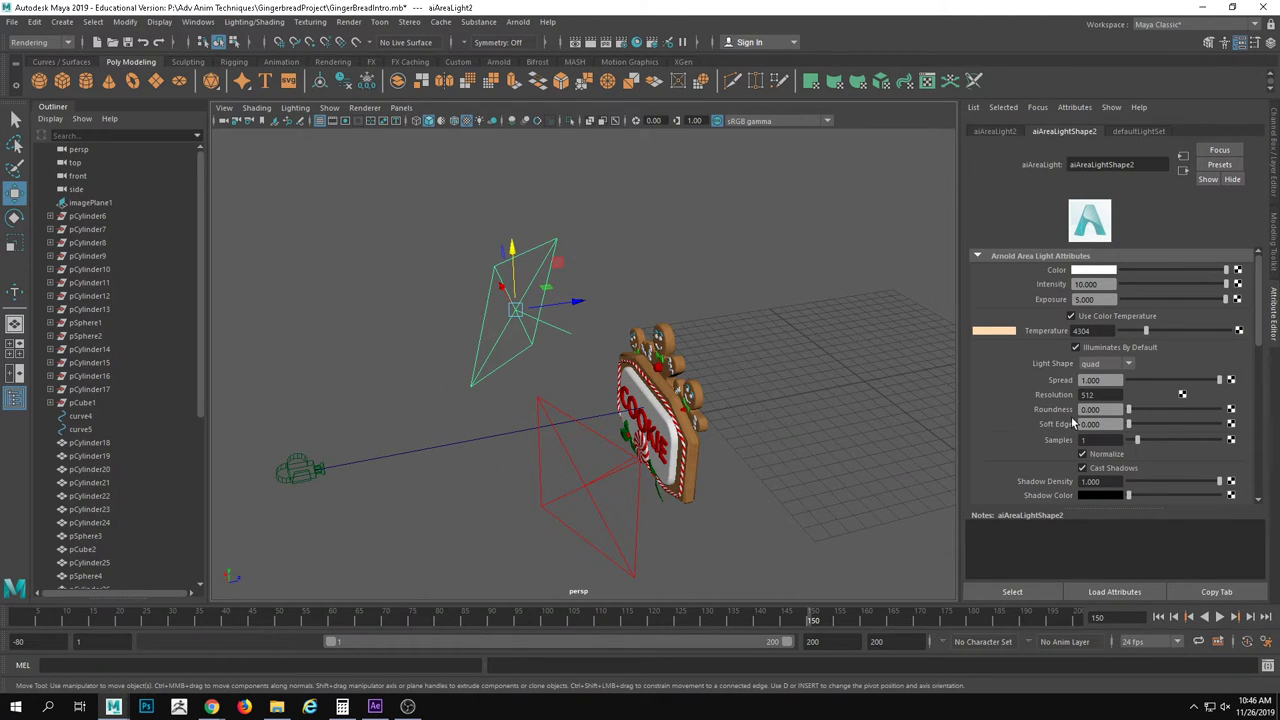
{"action": "key", "text": "alt+v"}
{"action": "left_click_drag", "start_coordinate": [252, 610], "coordinate": [756, 628]}
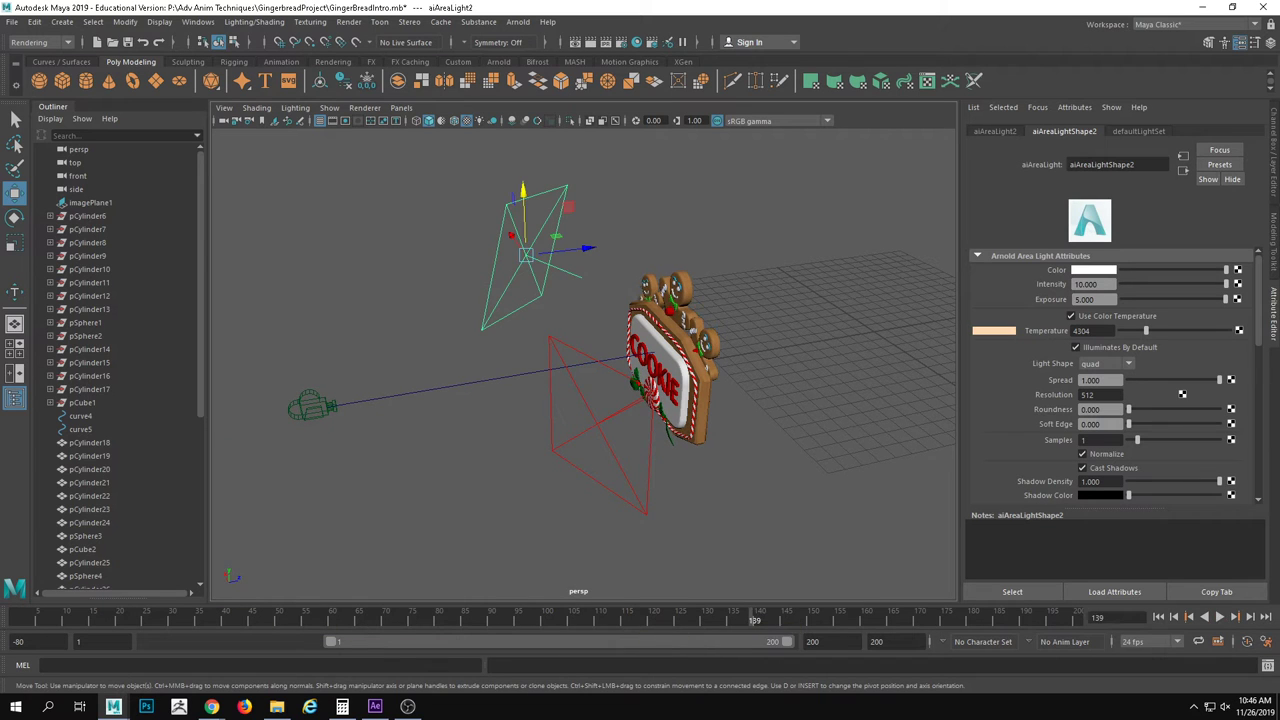
Examine the rendered cookie sign in the Render View, scrub back through the animation, and close the render window.
{"action": "left_click", "coordinate": [575, 42]}
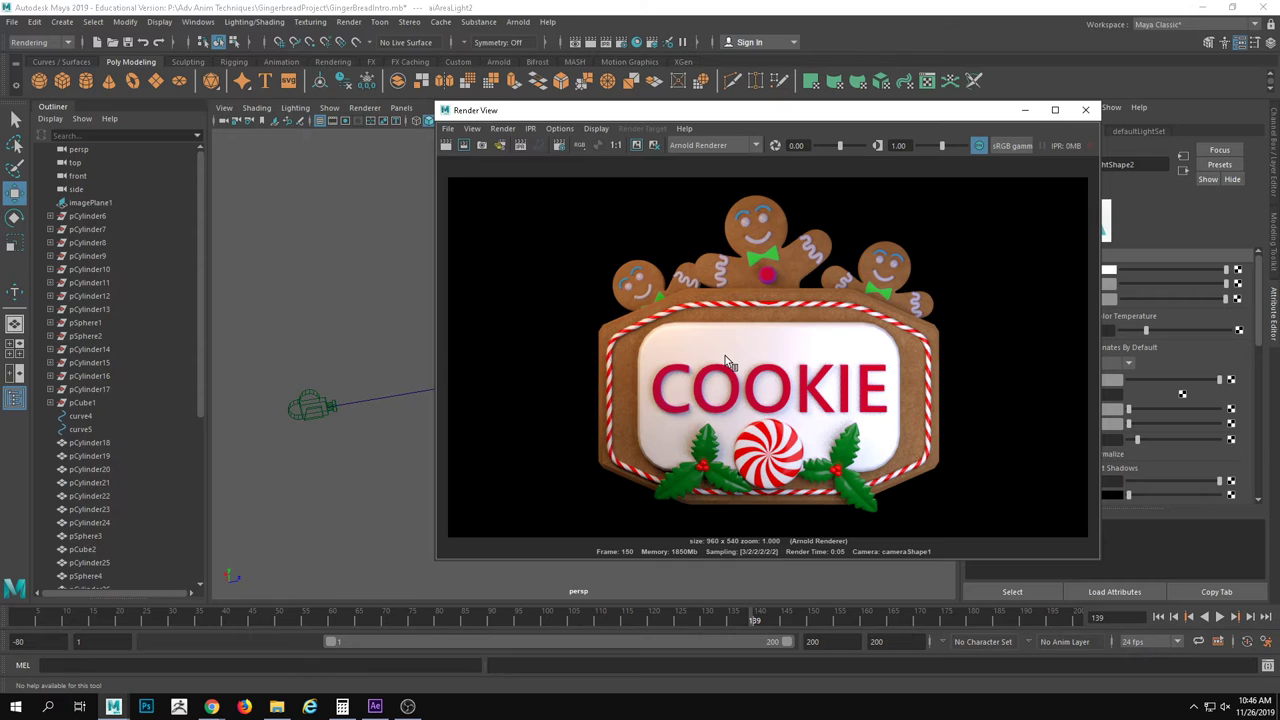
{"action": "left_click_drag", "start_coordinate": [414, 617], "coordinate": [229, 630]}
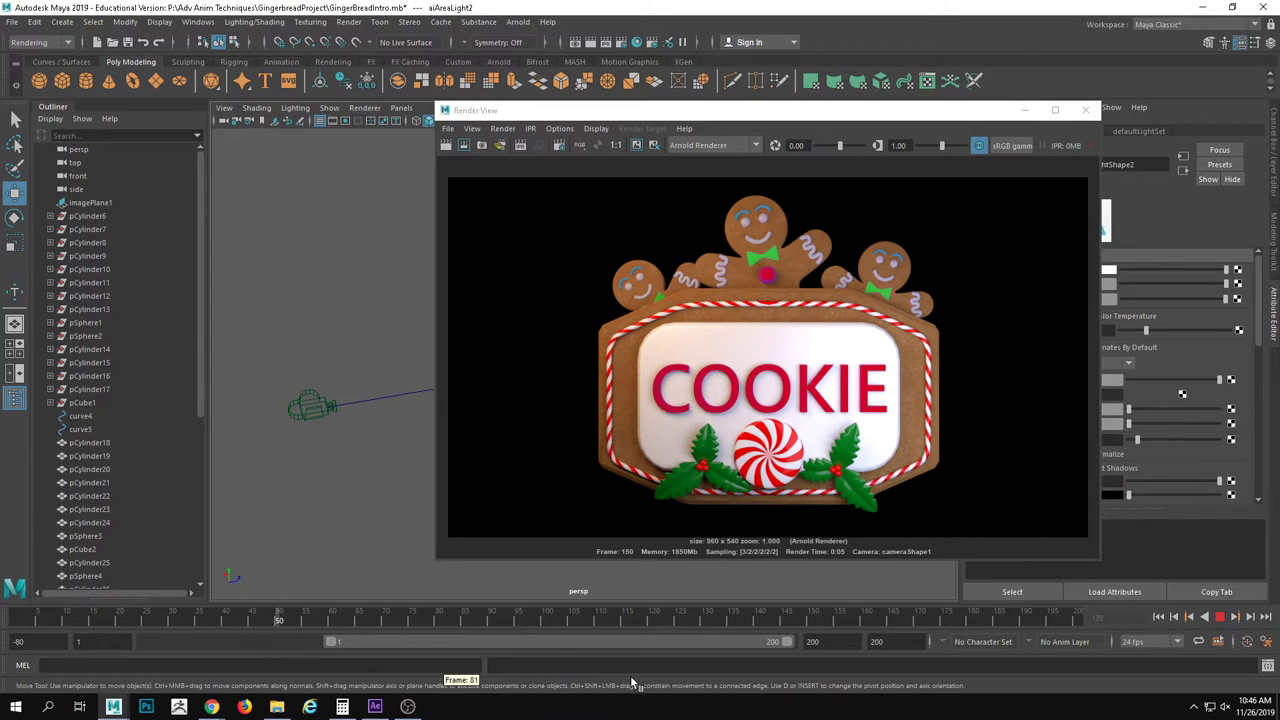
{"action": "key", "text": "Escape"}
{"action": "left_click", "coordinate": [1086, 111]}
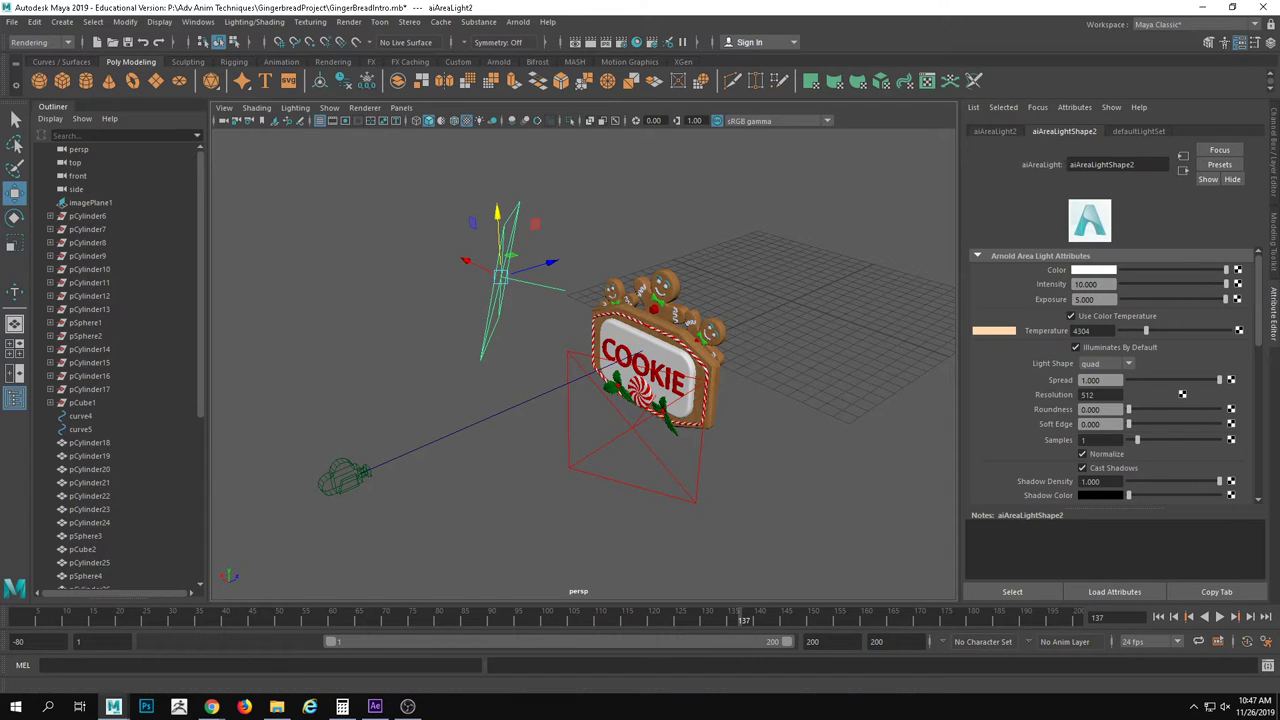
Switch to After Effects, raise the system volume, and preview the Final composition from the start through the transition into the interview.
{"action": "key", "text": "alt+Tab"}
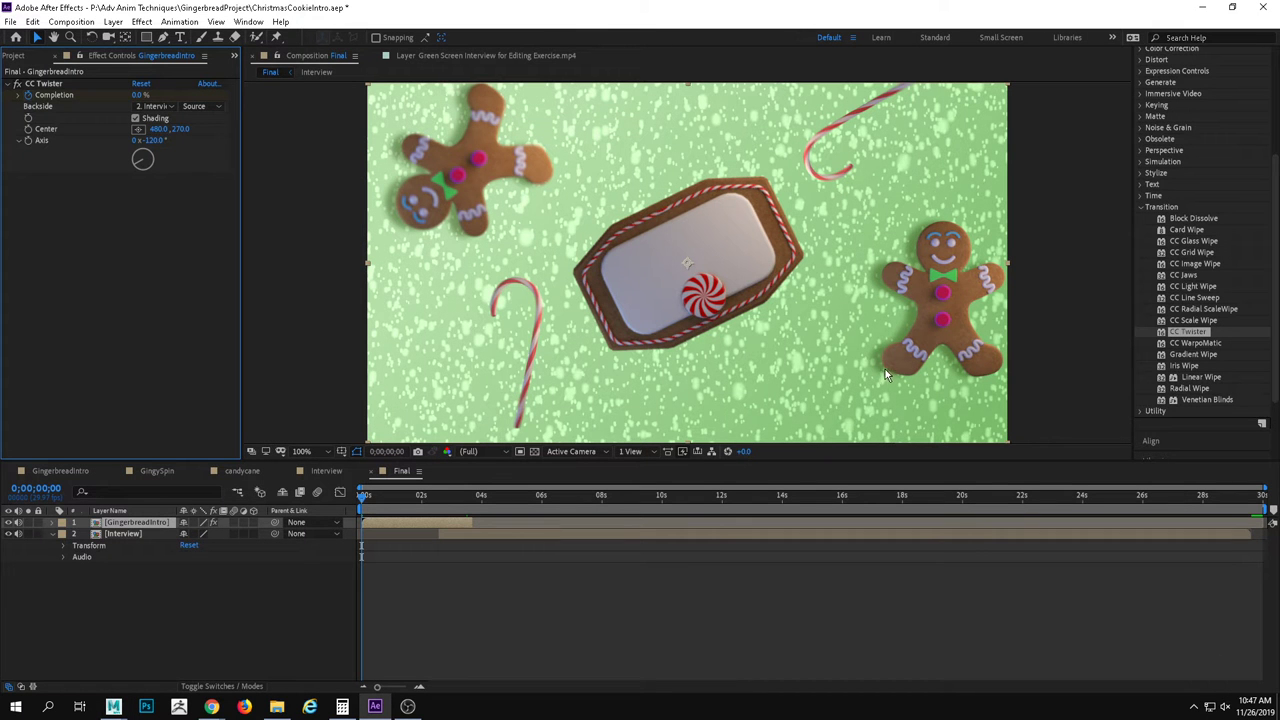
{"action": "key", "text": "XF86AudioRaiseVolume"}
{"action": "key", "text": "XF86AudioRaiseVolume"}
{"action": "key", "text": "XF86AudioRaiseVolume"}
{"action": "key", "text": "XF86AudioRaiseVolume"}
{"action": "key", "text": "XF86AudioRaiseVolume"}
{"action": "key", "text": "XF86AudioRaiseVolume"}
{"action": "key", "text": "XF86AudioRaiseVolume"}
{"action": "key", "text": "XF86AudioRaiseVolume"}
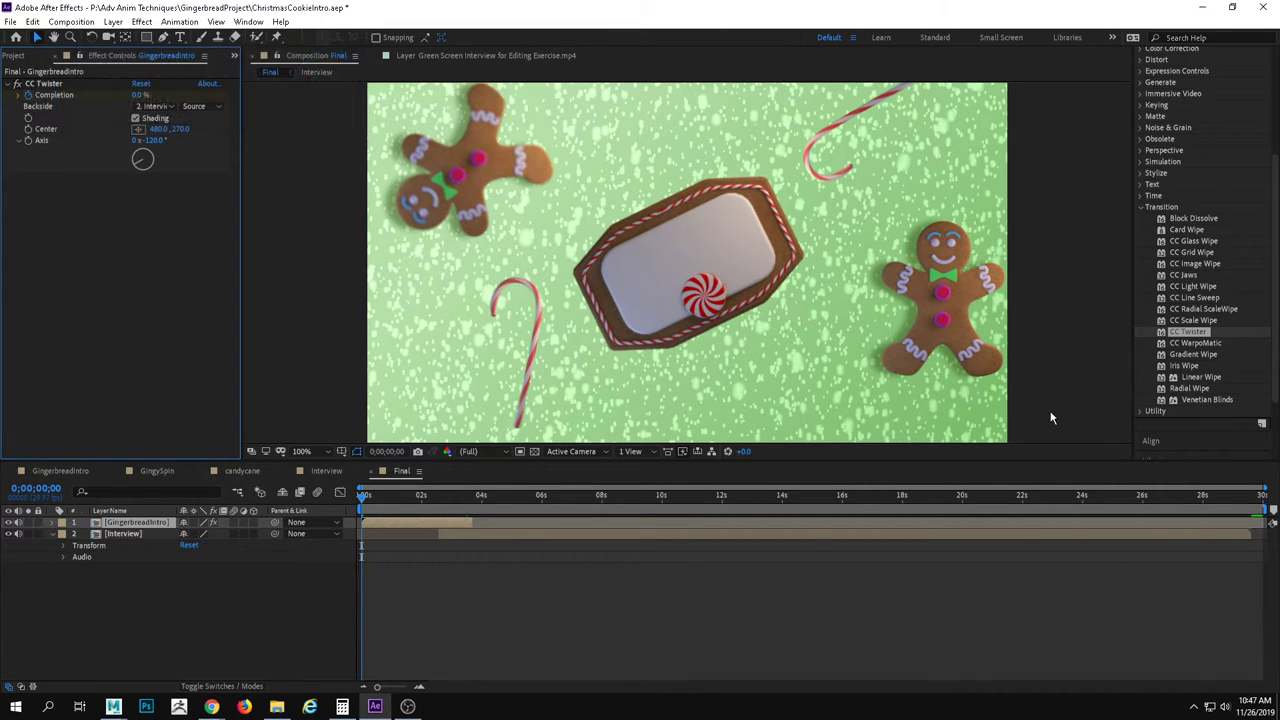
{"action": "key", "text": "space"}
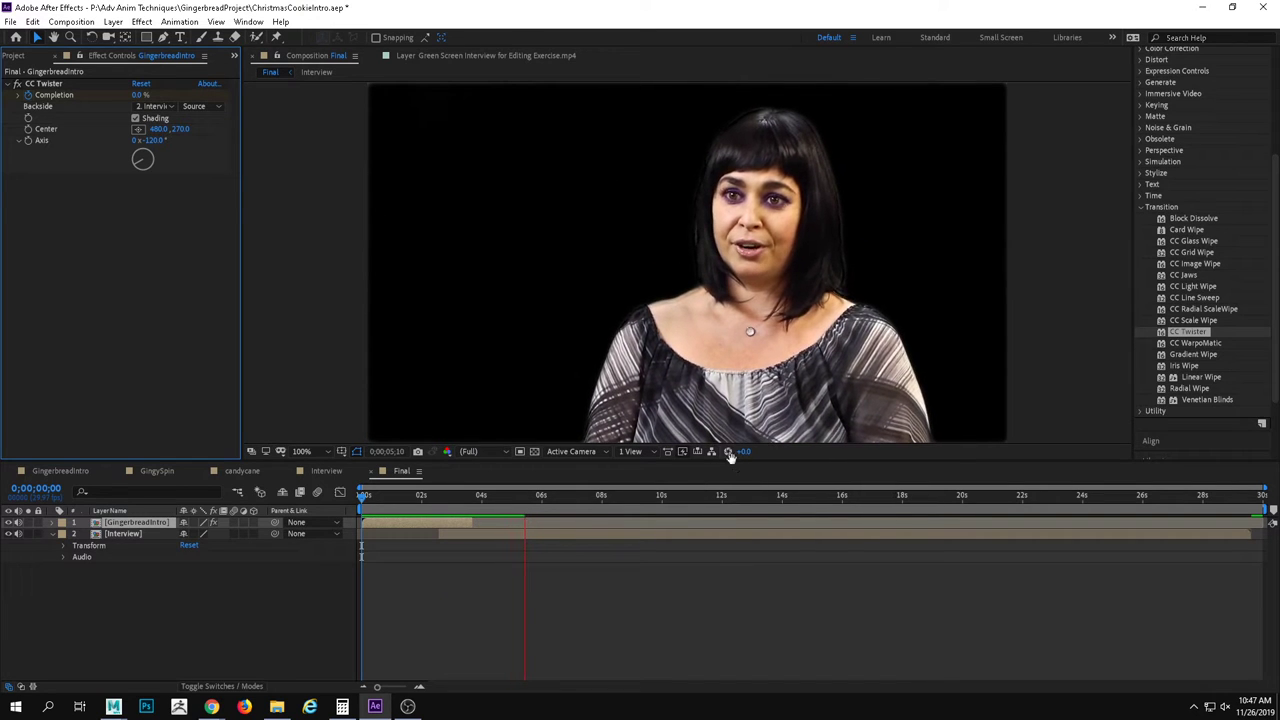
{"action": "key", "text": "space"}
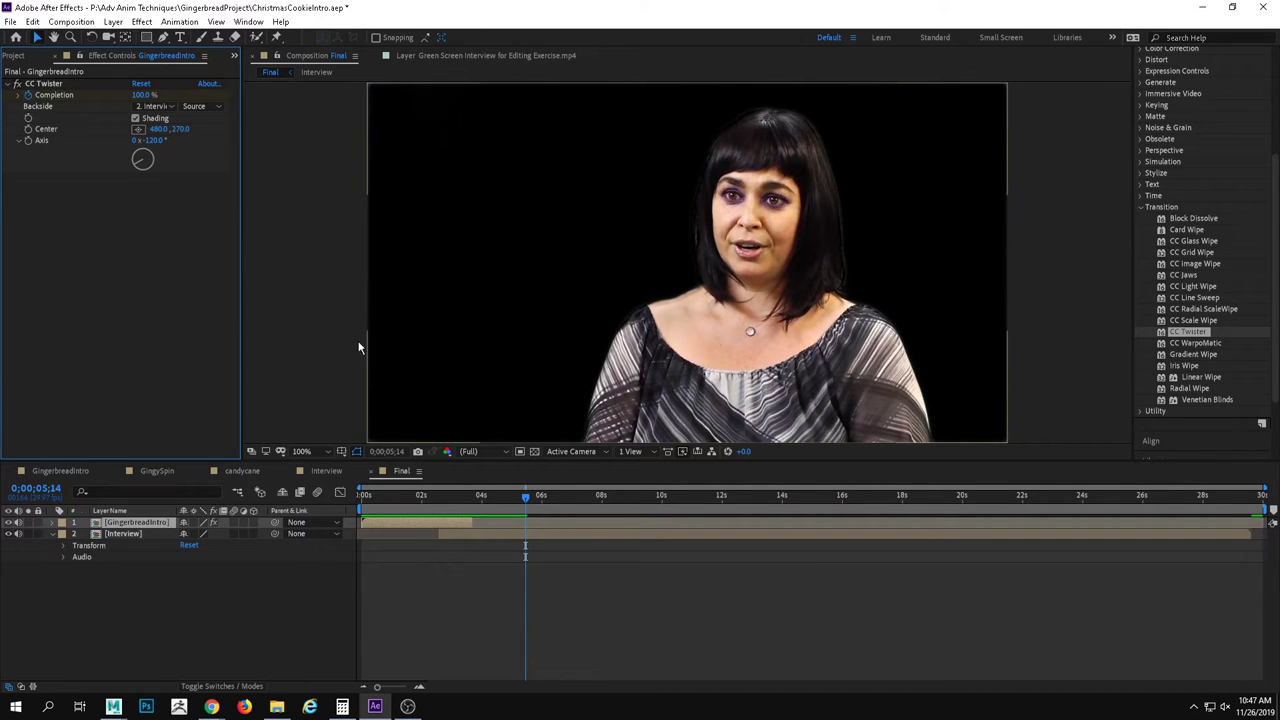
Return the Final composition to the start, raise the volume to 50, and preview it again with sound.
{"action": "left_click_drag", "start_coordinate": [525, 498], "coordinate": [347, 510]}
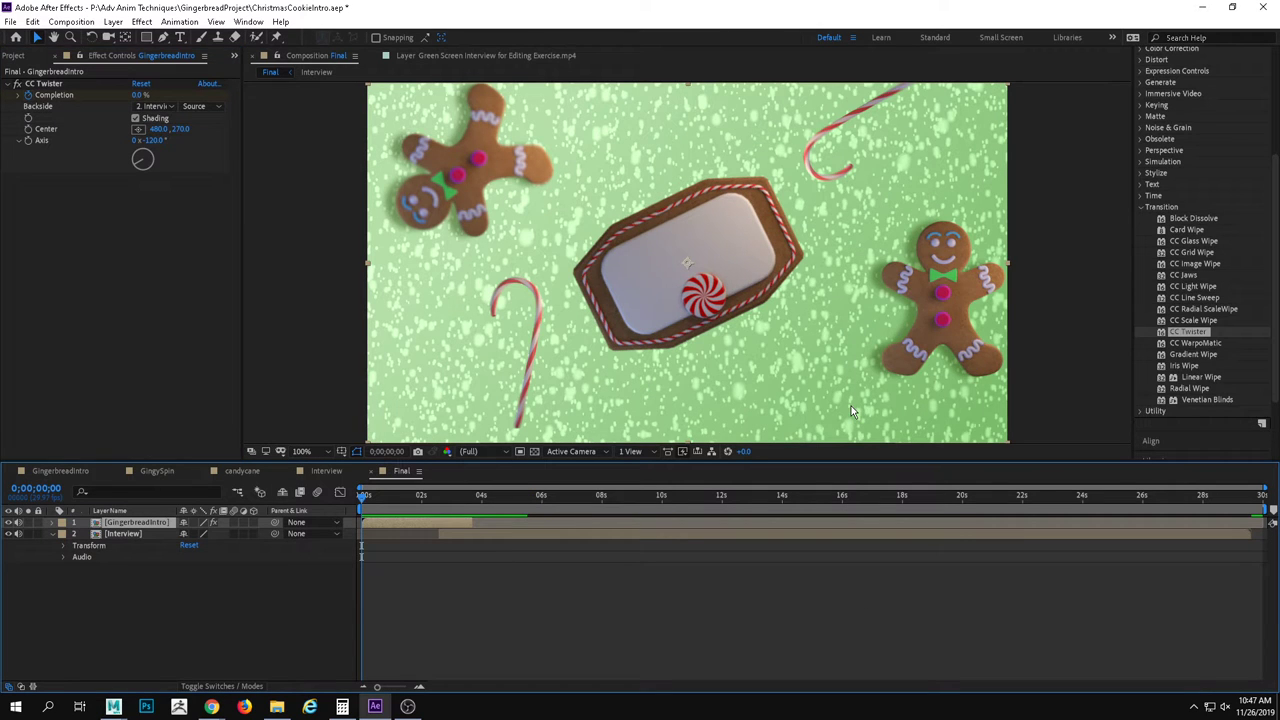
{"action": "key", "text": "XF86AudioRaiseVolume"}
{"action": "key", "text": "XF86AudioRaiseVolume"}
{"action": "key", "text": "XF86AudioRaiseVolume"}
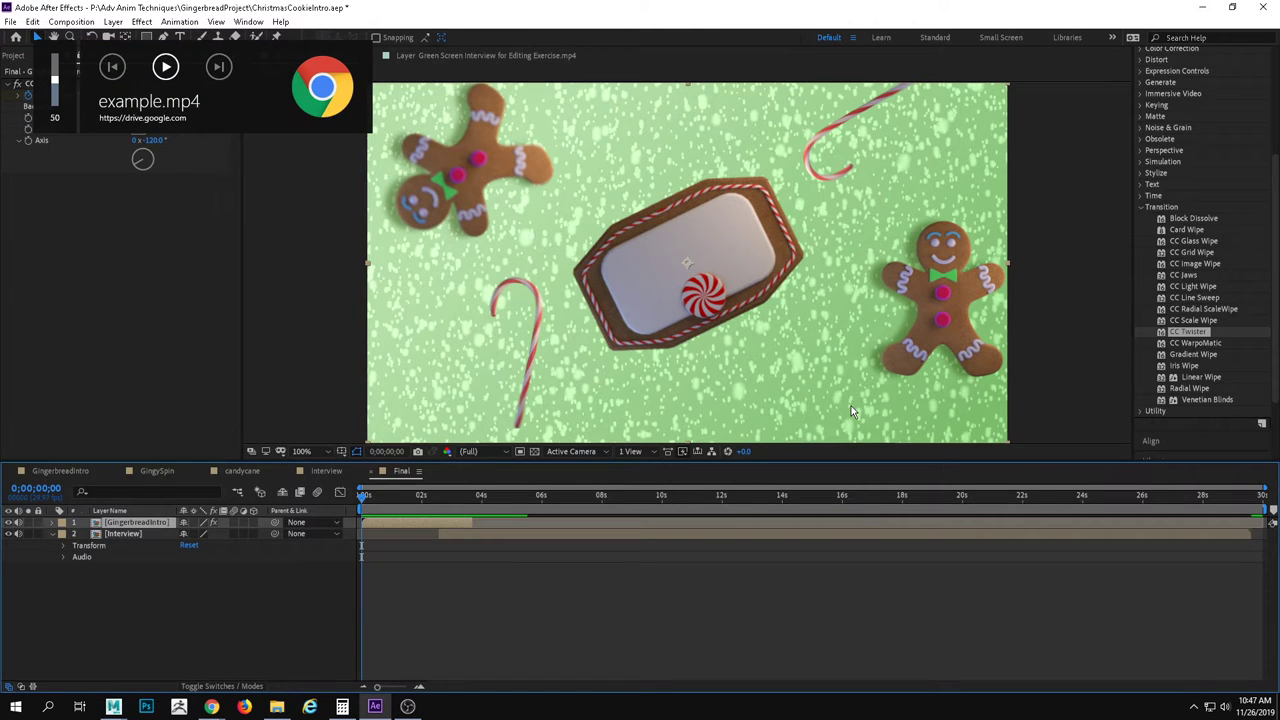
{"action": "key", "text": "space"}
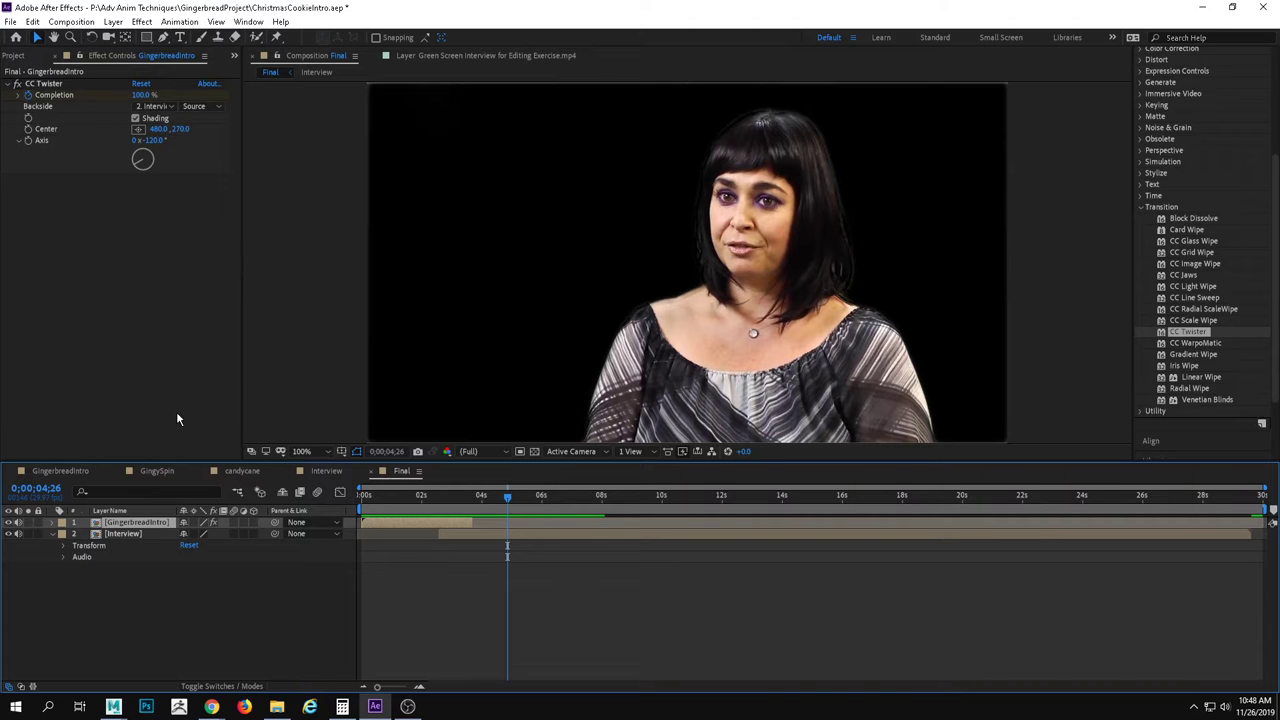
Move the Final timeline to 0;00;02;19, open the Interview composition, and scrub through its keyed footage between about 3 and 9 seconds.
{"action": "left_click_drag", "start_coordinate": [501, 497], "coordinate": [441, 518]}
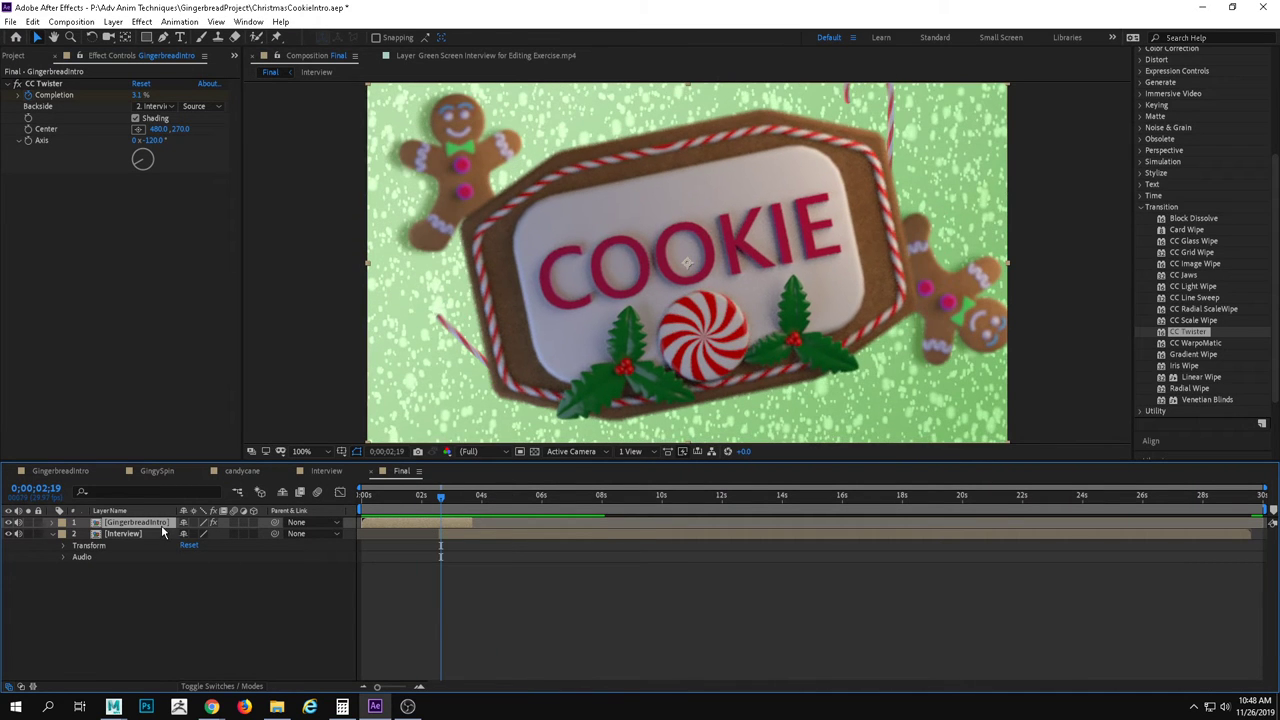
{"action": "left_click", "coordinate": [122, 534]}
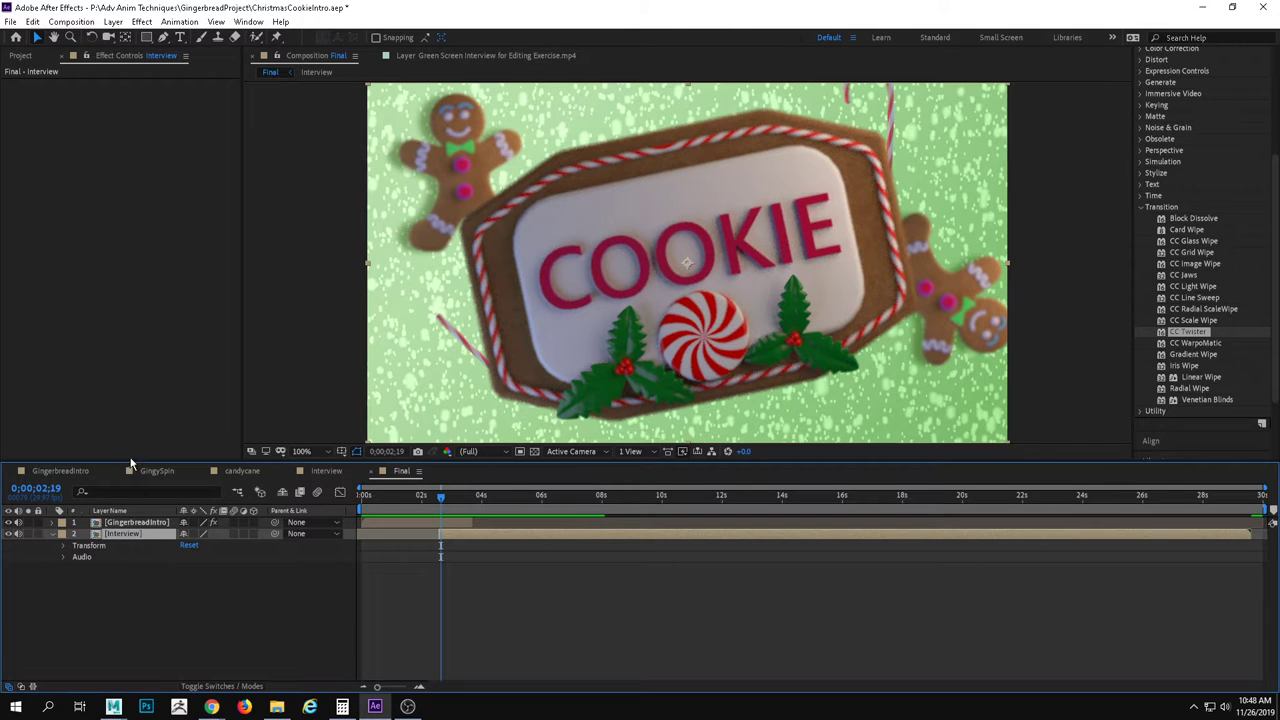
{"action": "double_click", "coordinate": [122, 534]}
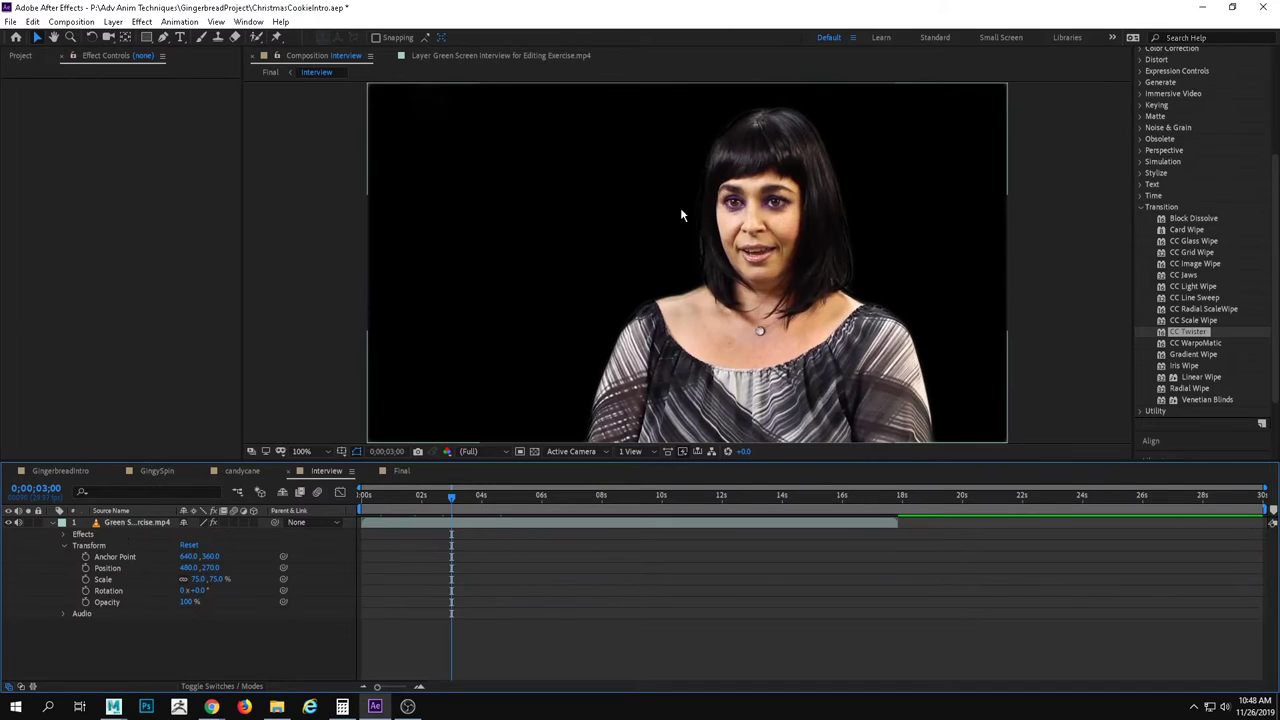
{"action": "left_click_drag", "start_coordinate": [452, 496], "coordinate": [524, 502]}
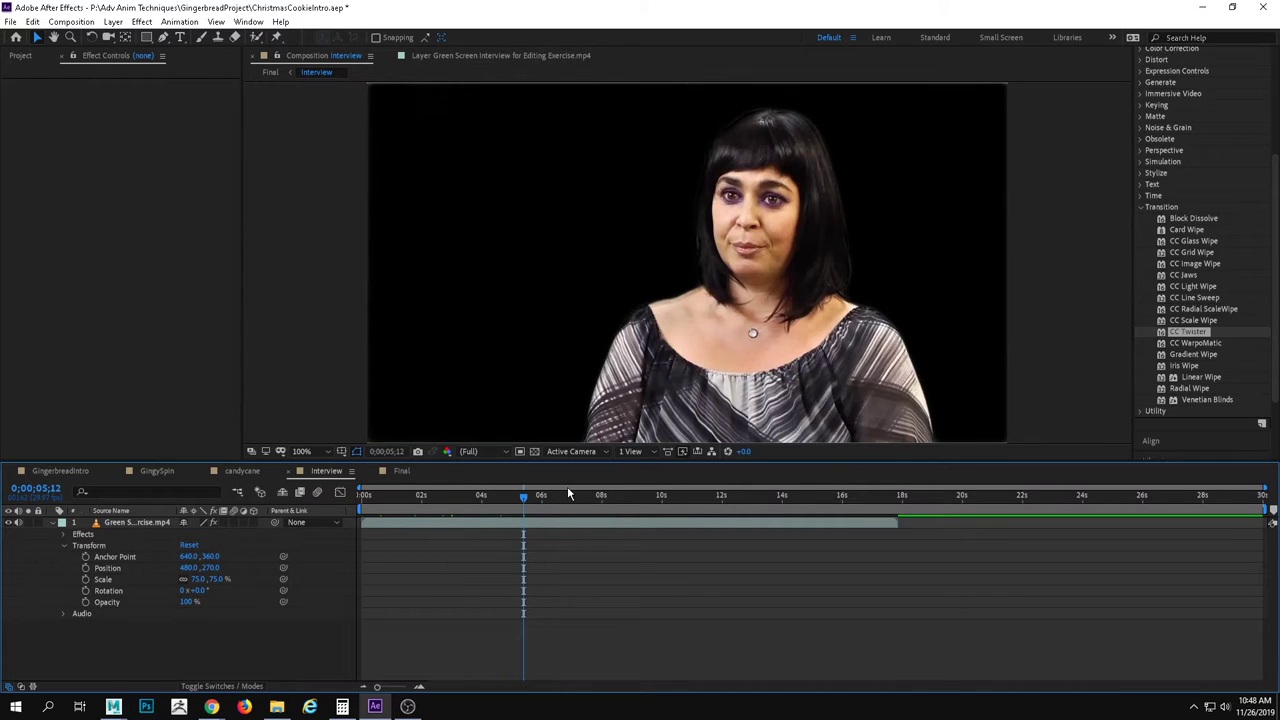
{"action": "left_click", "coordinate": [600, 500]}
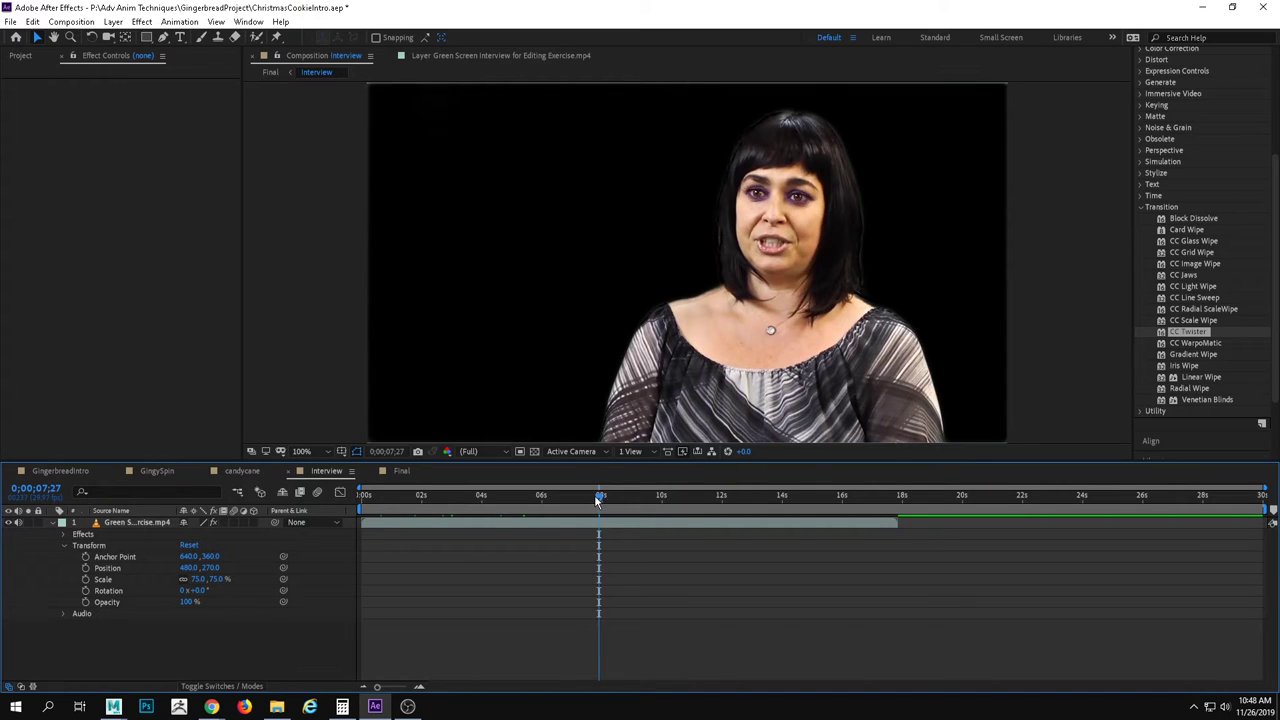
{"action": "left_click_drag", "start_coordinate": [596, 495], "coordinate": [633, 494]}
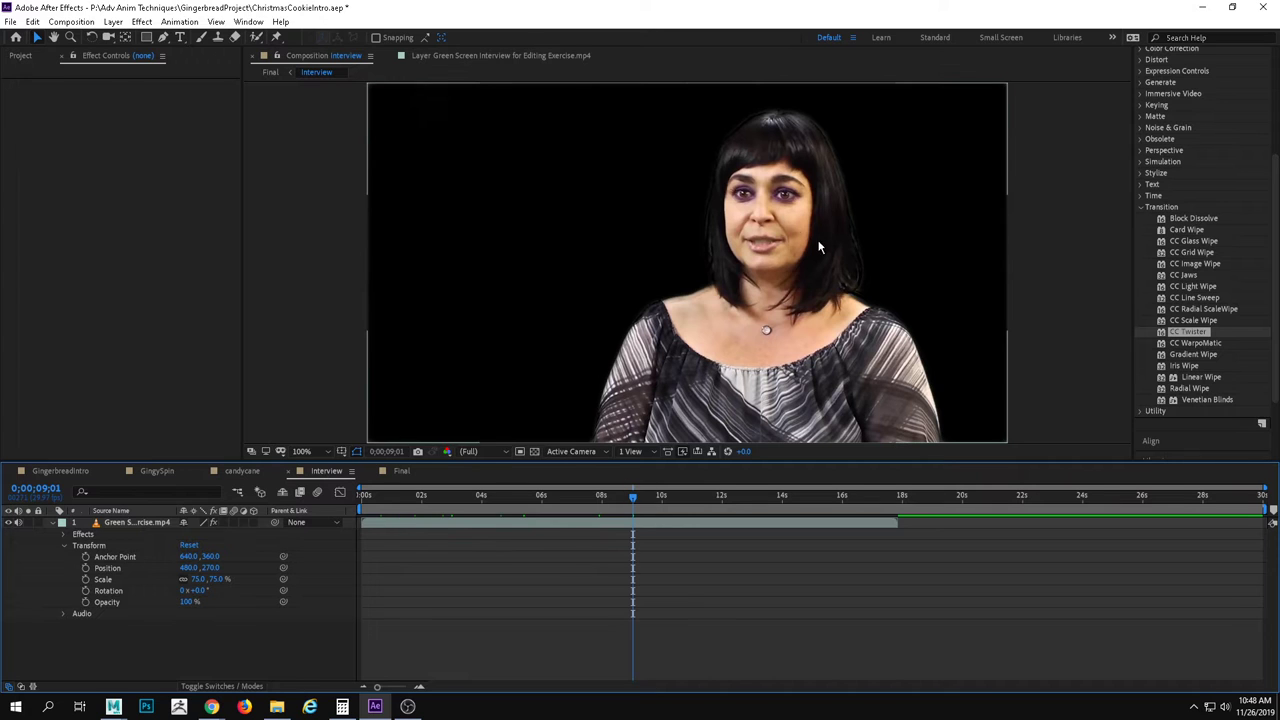
{"action": "left_click_drag", "start_coordinate": [629, 507], "coordinate": [508, 479]}
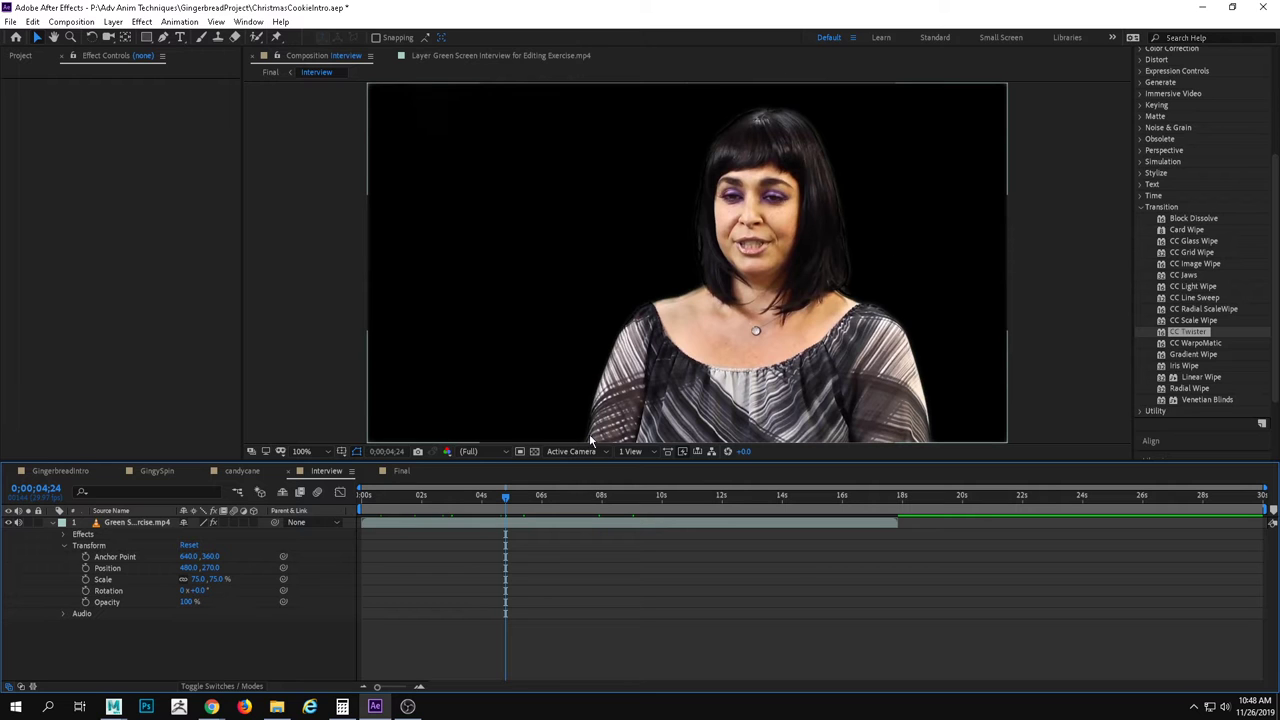
{"action": "left_click_drag", "start_coordinate": [519, 500], "coordinate": [479, 494]}
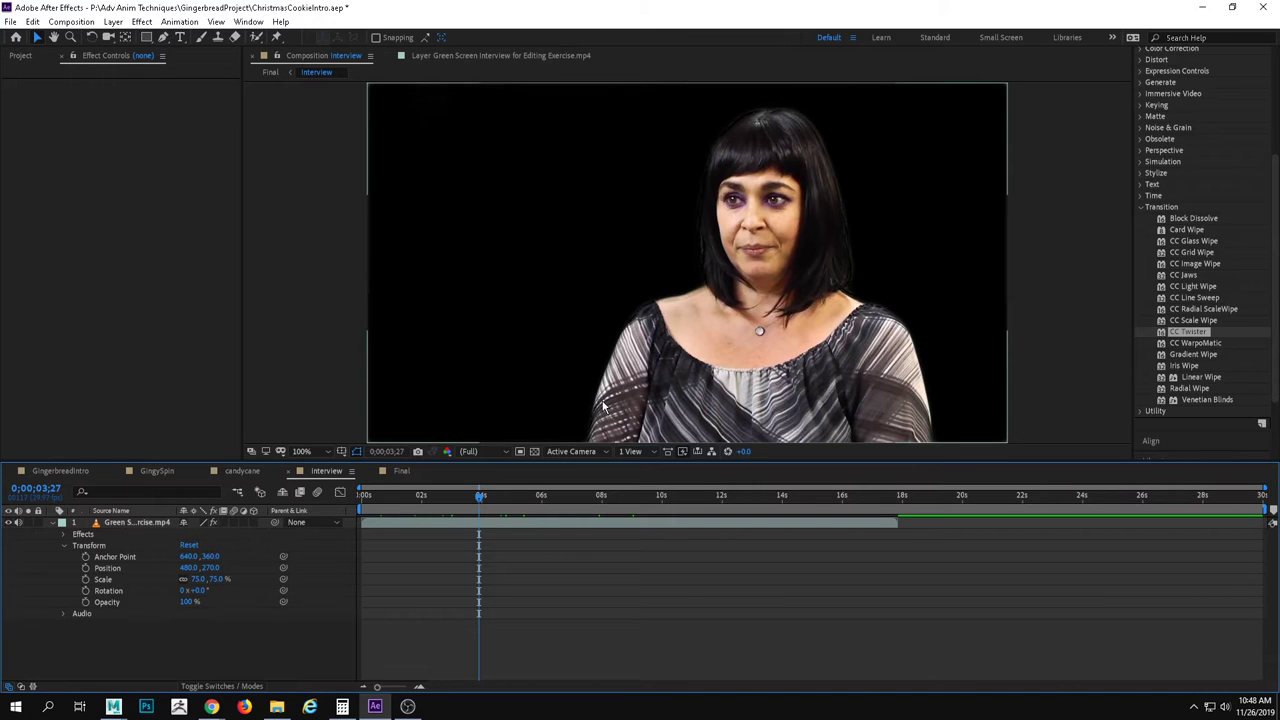
Examine the project's assets, including the green screen footage, jingle-bells audio, and the GingySpin, GingerbreadIntro, Final and candycane compositions.
{"action": "left_click", "coordinate": [22, 56]}
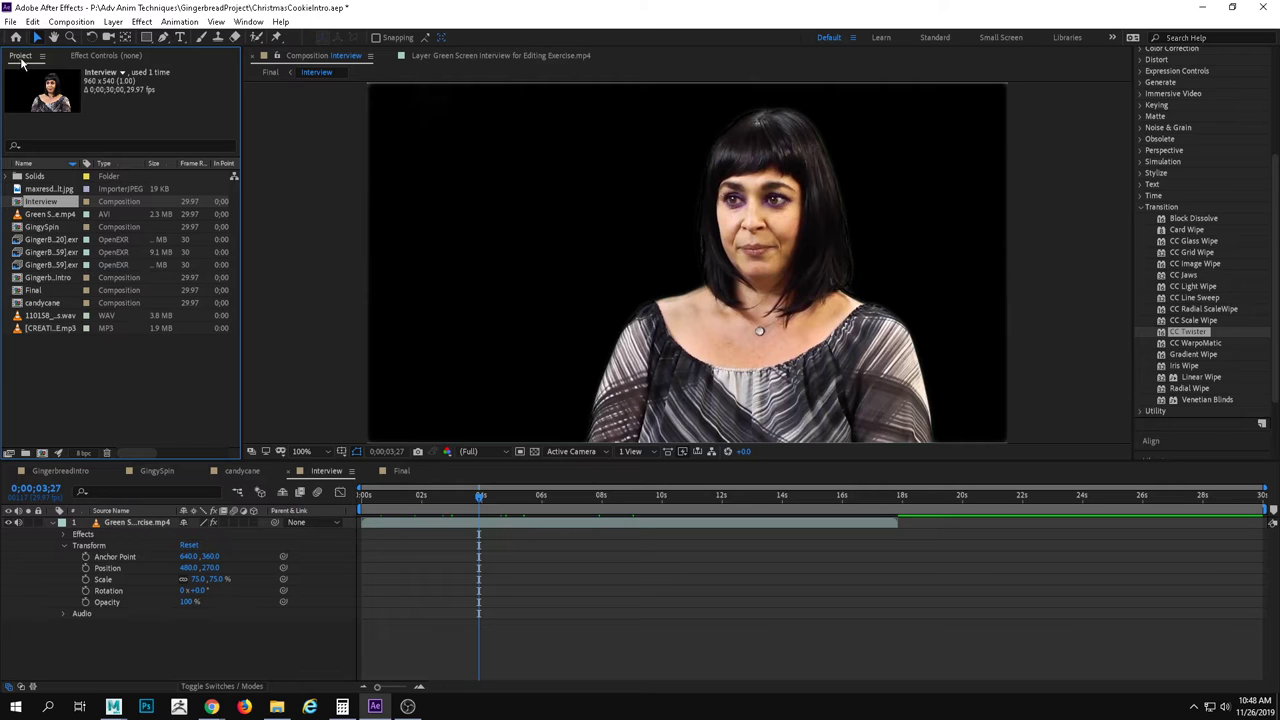
{"action": "left_click", "coordinate": [46, 317]}
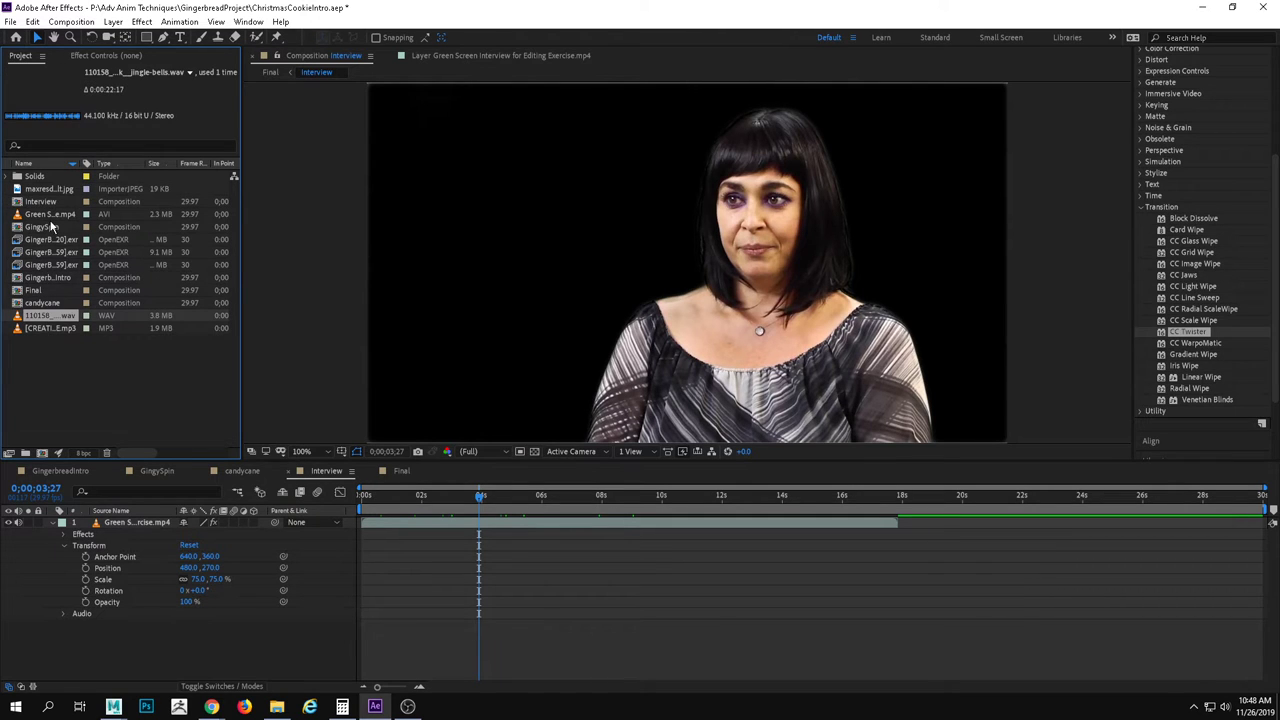
{"action": "left_click", "coordinate": [52, 227]}
{"action": "left_click", "coordinate": [48, 214]}
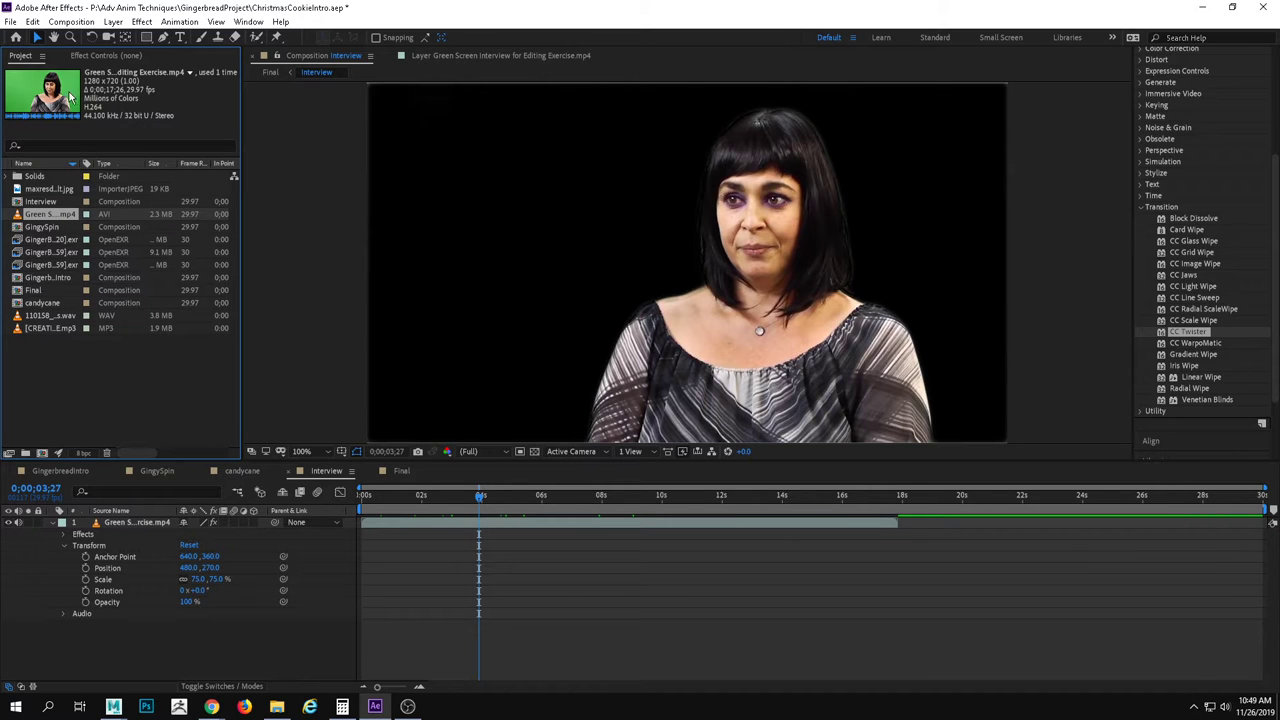
{"action": "left_click", "coordinate": [38, 330]}
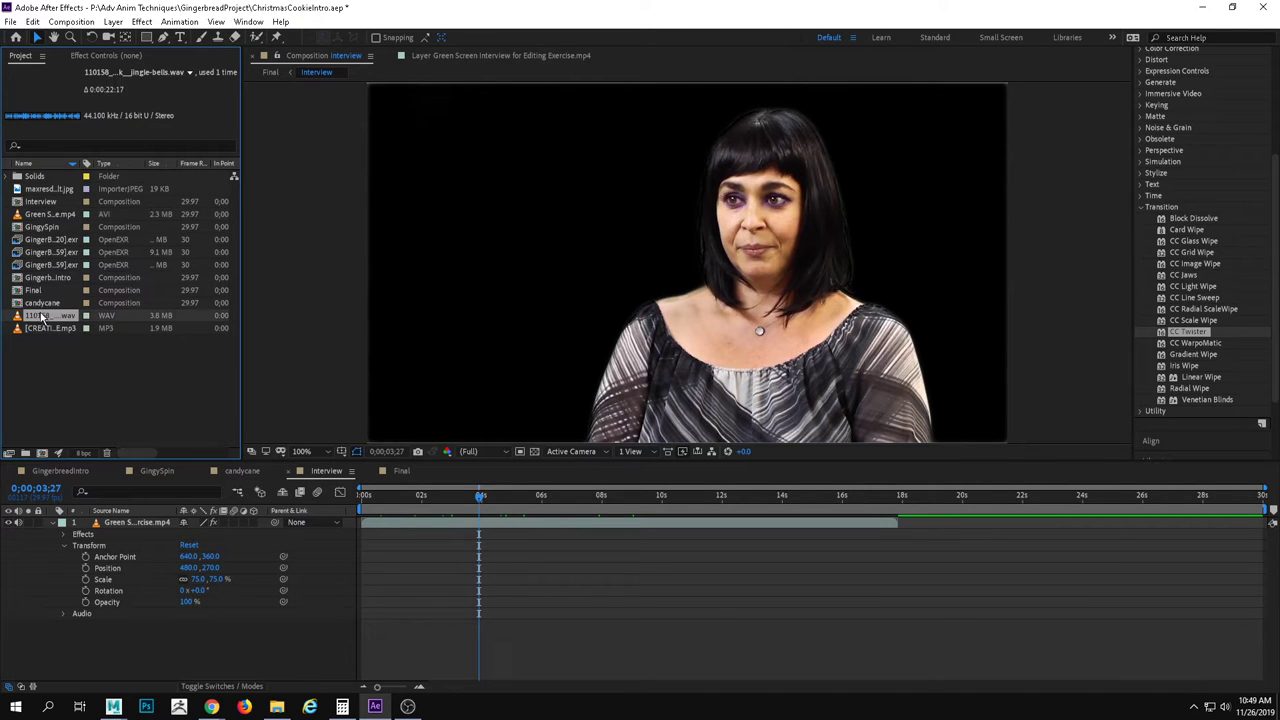
{"action": "left_click", "coordinate": [58, 318]}
{"action": "left_click", "coordinate": [44, 229]}
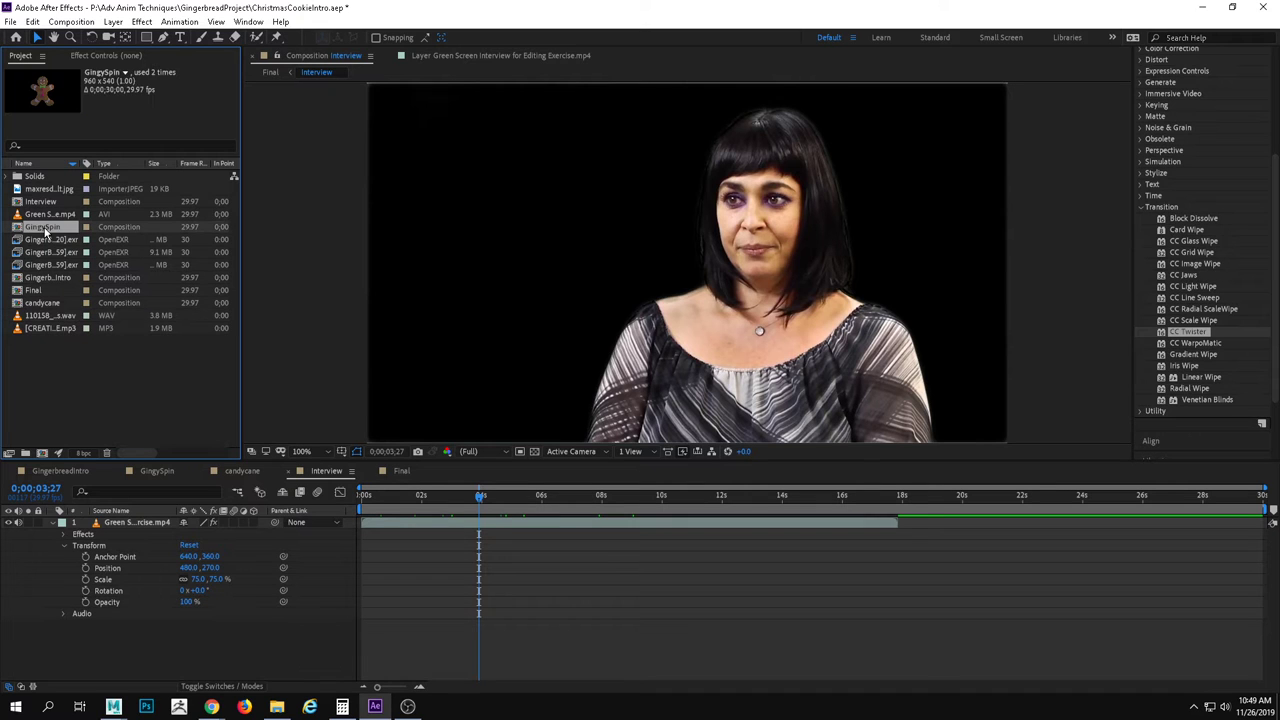
{"action": "left_click", "coordinate": [53, 280]}
{"action": "left_click", "coordinate": [42, 290]}
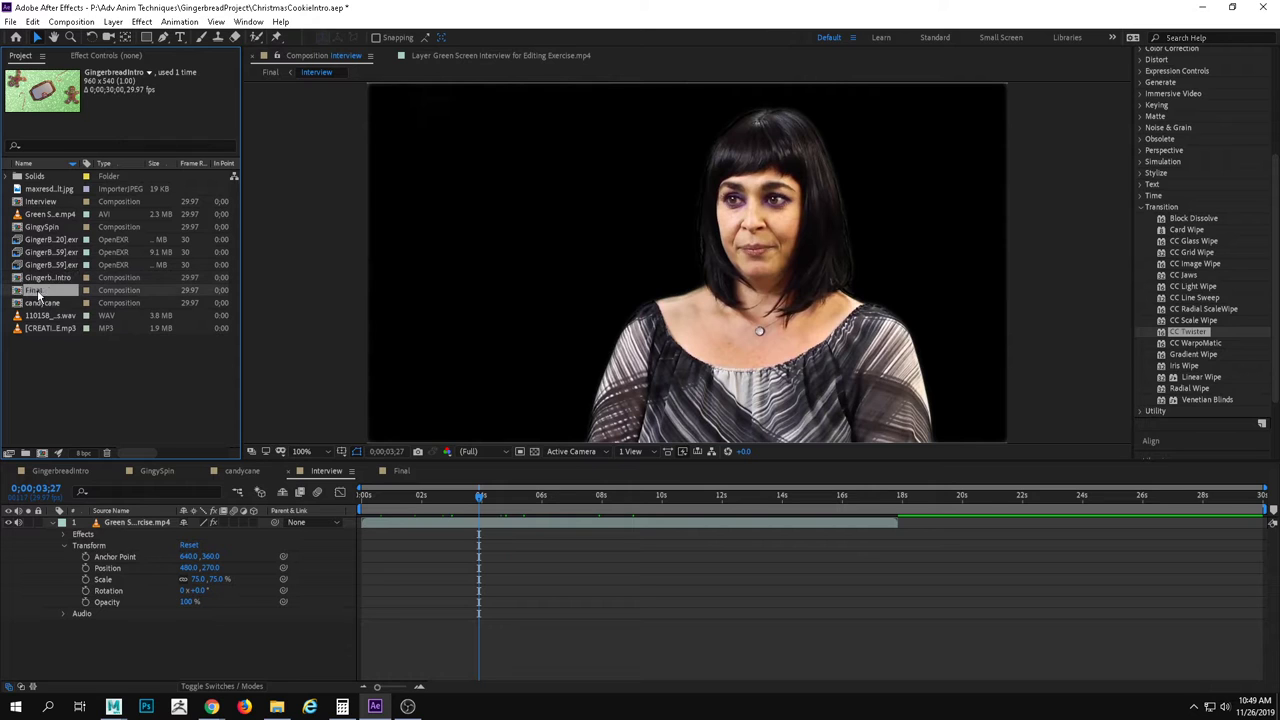
{"action": "left_click", "coordinate": [44, 303]}
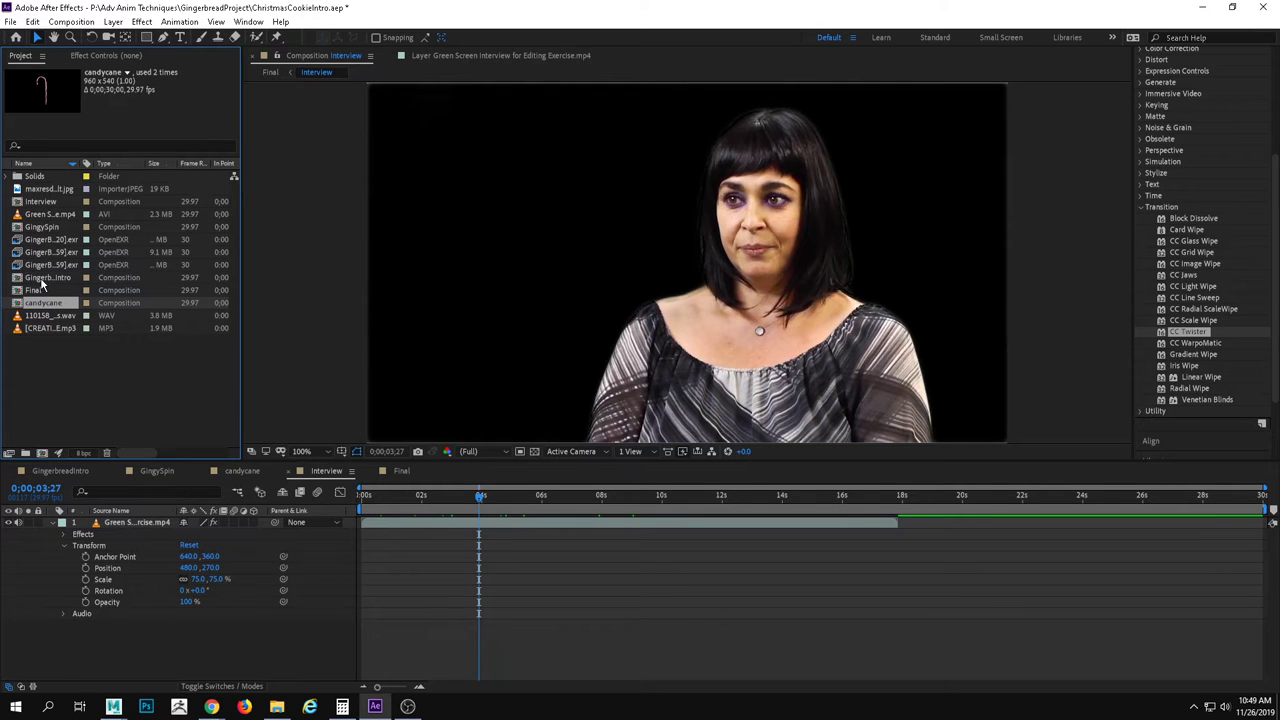
Open the GingerbreadIntro composition and move its playhead to the start.
{"action": "double_click", "coordinate": [41, 279]}
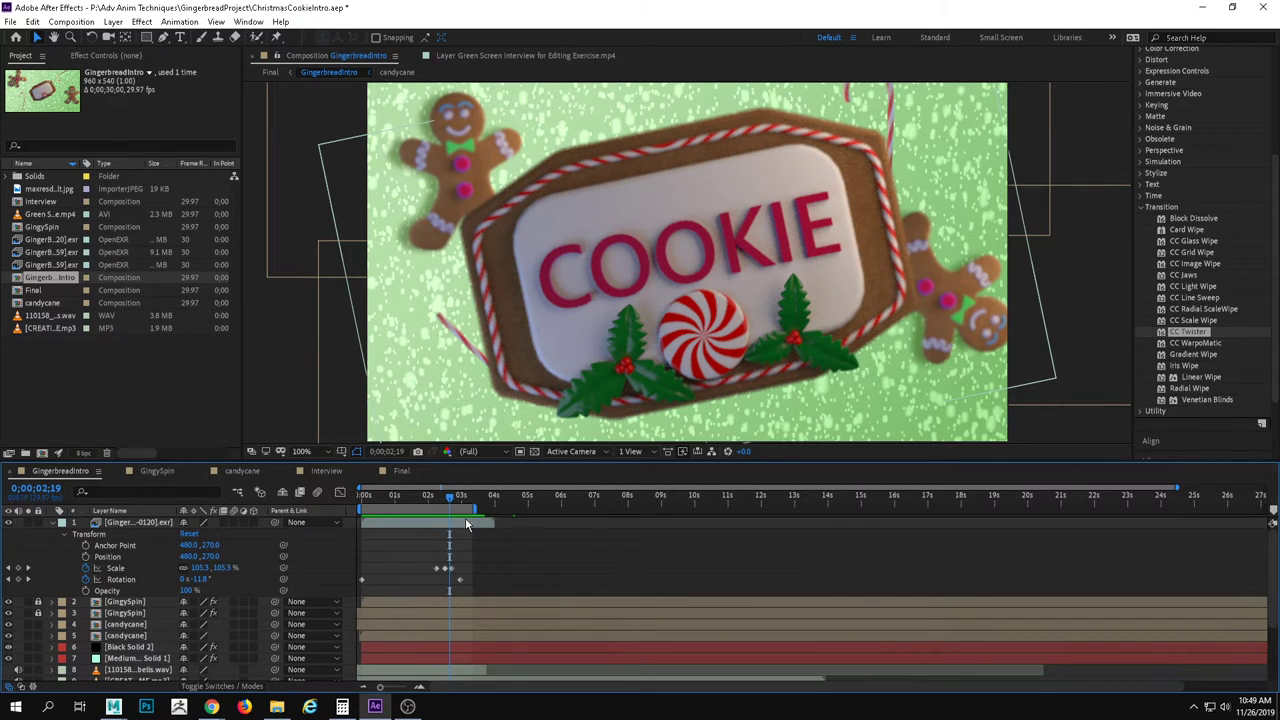
{"action": "left_click_drag", "start_coordinate": [449, 495], "coordinate": [357, 493]}
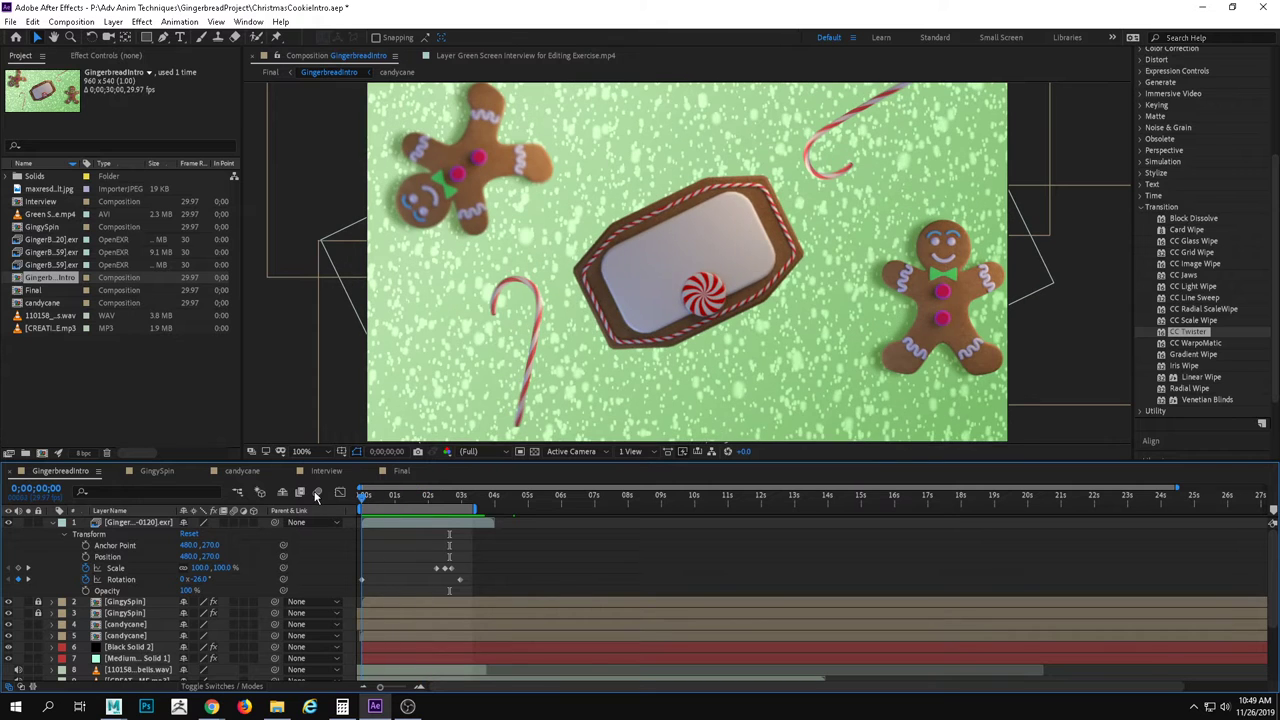
Toggle the cookie sign layer's visibility off and on, and scrub the opening second of the GingerbreadIntro timeline.
{"action": "left_click", "coordinate": [646, 232]}
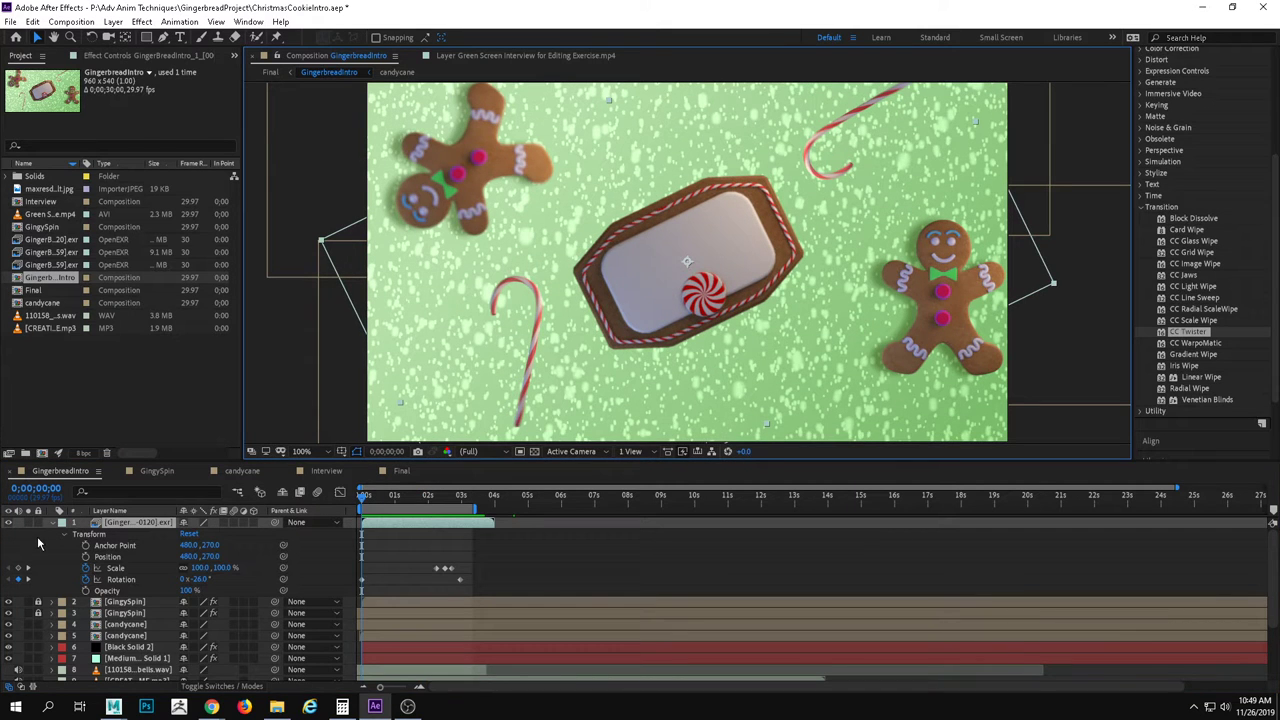
{"action": "left_click", "coordinate": [9, 522]}
{"action": "left_click", "coordinate": [9, 522]}
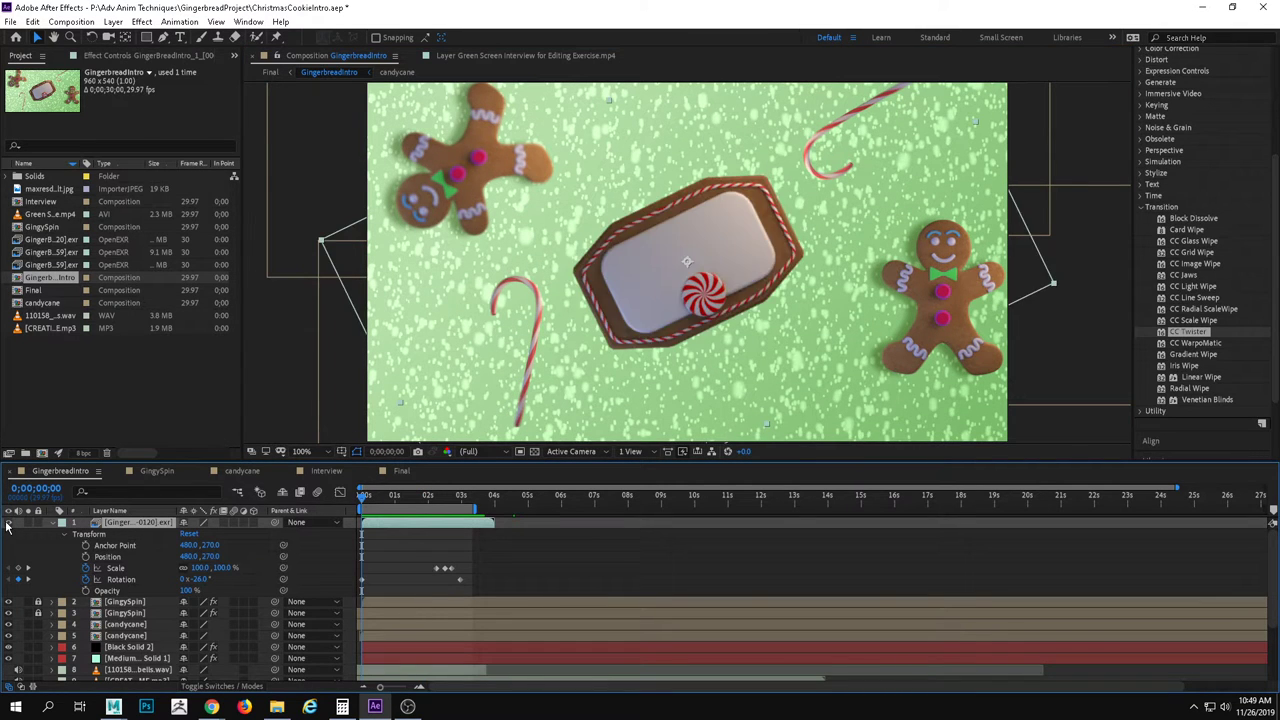
{"action": "mouse_move", "coordinate": [360, 498]}
{"action": "left_mouse_down"}
{"action": "mouse_move", "coordinate": [440, 500]}
{"action": "mouse_move", "coordinate": [361, 497]}
{"action": "left_mouse_up"}
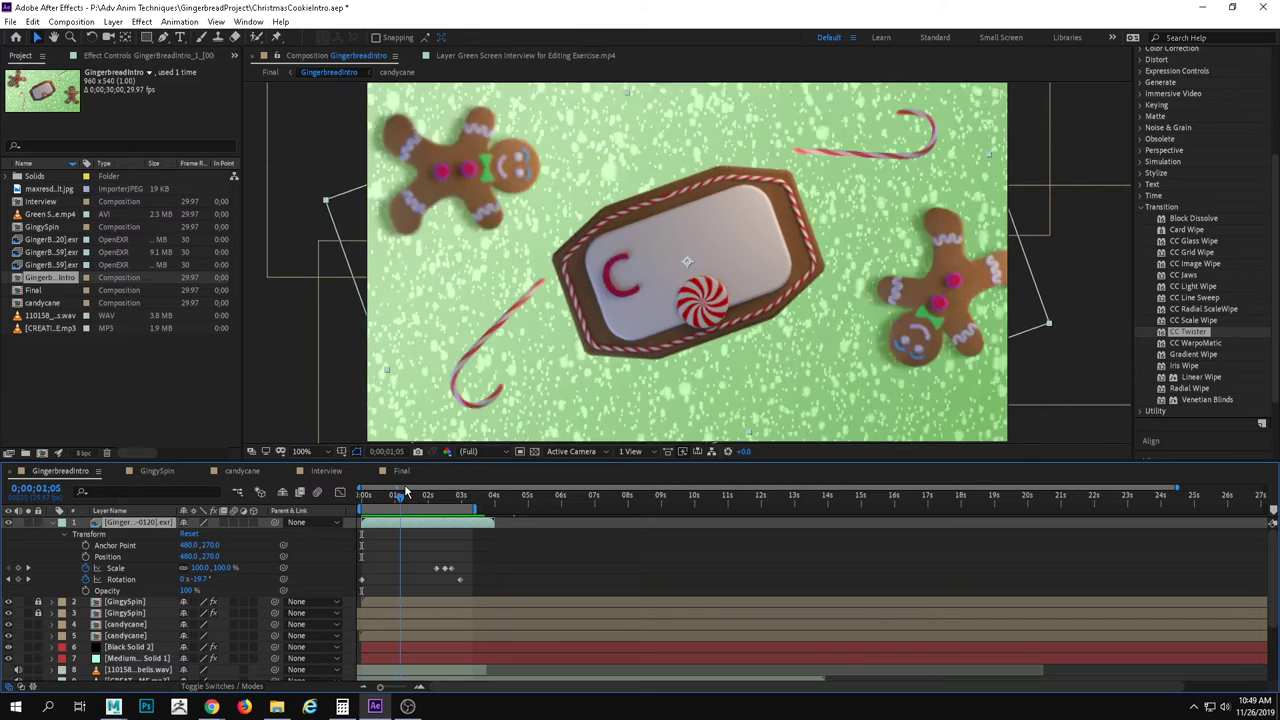
Open the cookie sign footage GingerbreadIntro_1_[0001-0120].exr on its own, scrub its first frames and play it.
{"action": "left_click", "coordinate": [44, 243]}
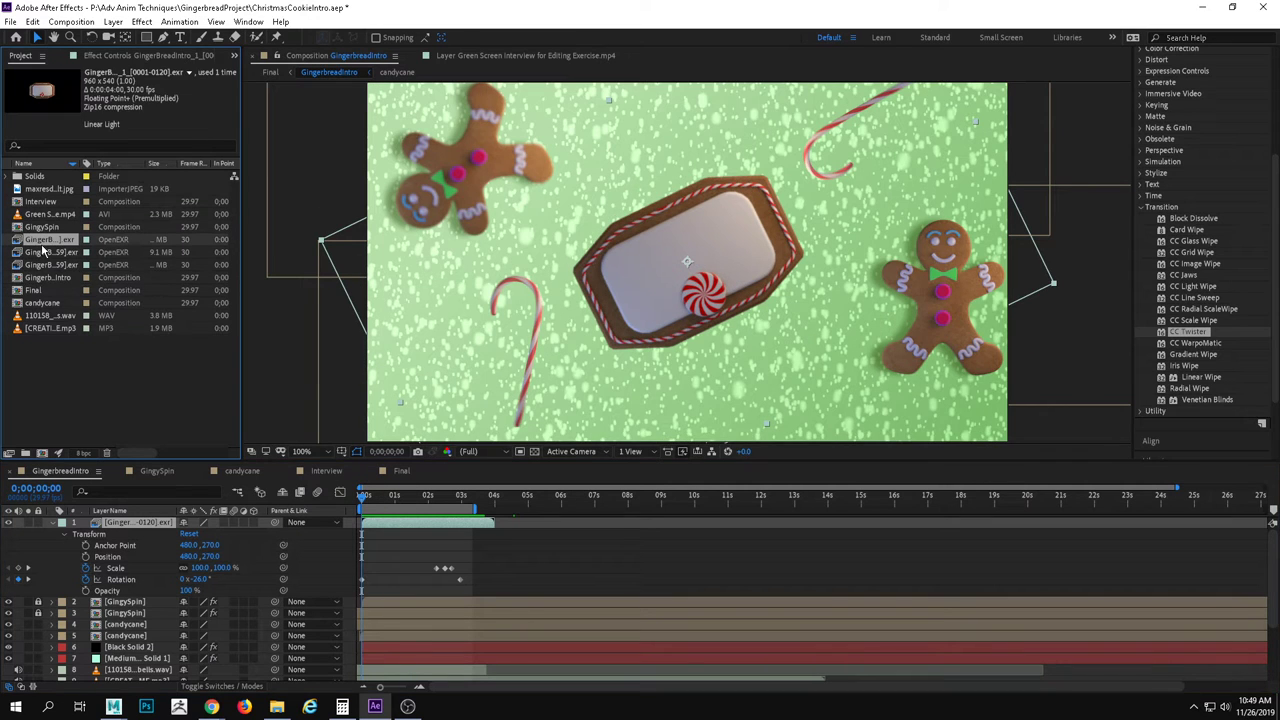
{"action": "double_click", "coordinate": [43, 247]}
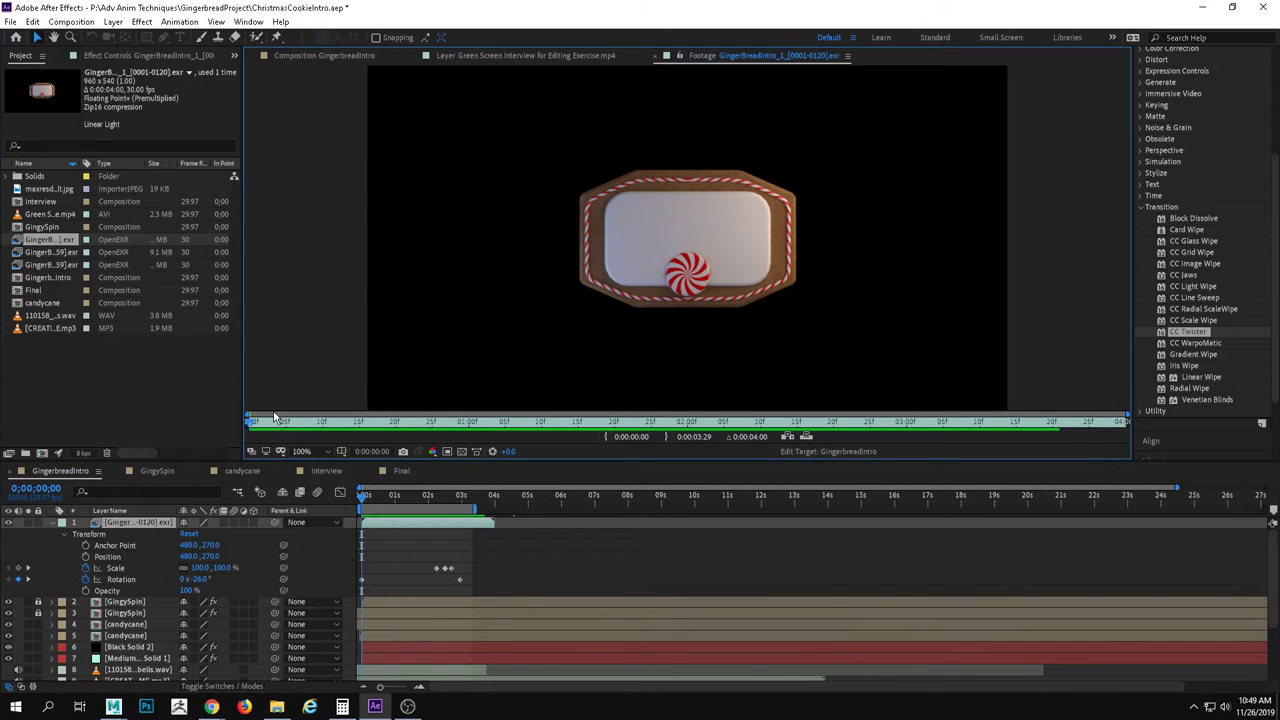
{"action": "left_click_drag", "start_coordinate": [290, 420], "coordinate": [381, 416]}
{"action": "key", "text": "space"}
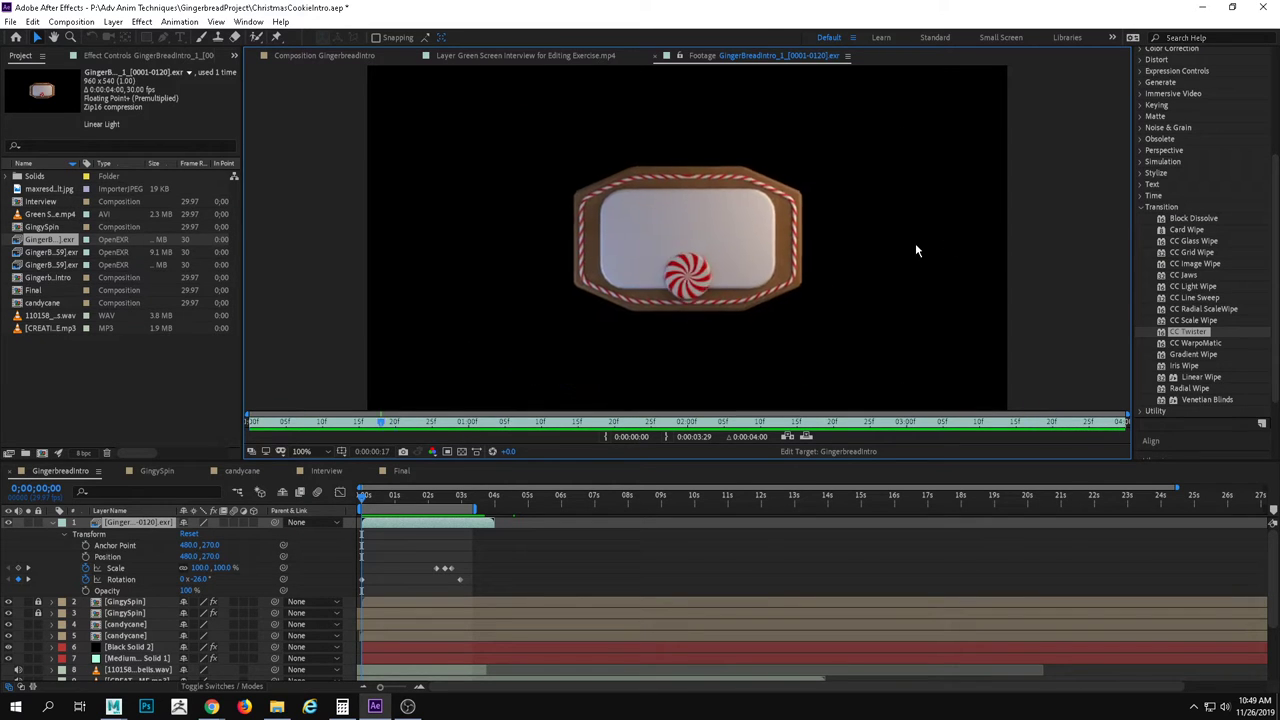
View the keyed green screen interview layer and its composition, and reopen the GingerbreadIntro composition.
{"action": "left_click", "coordinate": [547, 57]}
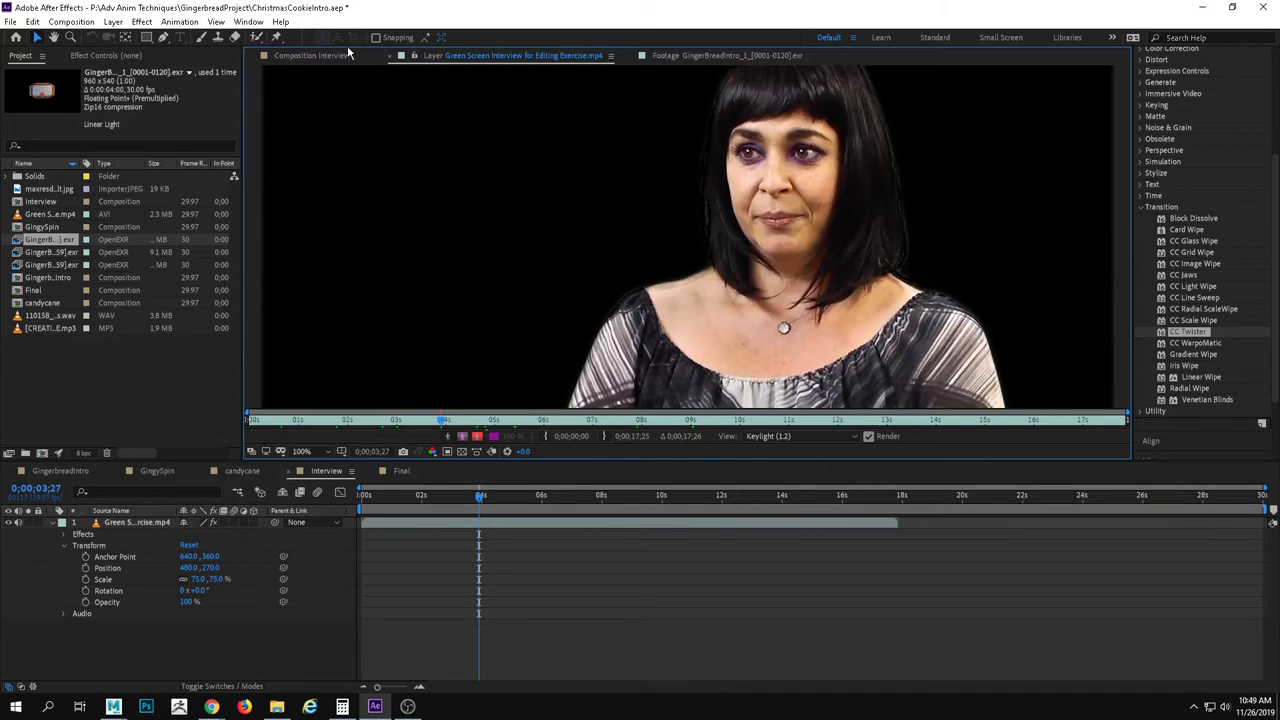
{"action": "left_click", "coordinate": [335, 56]}
{"action": "left_click", "coordinate": [646, 56]}
{"action": "left_click", "coordinate": [517, 57]}
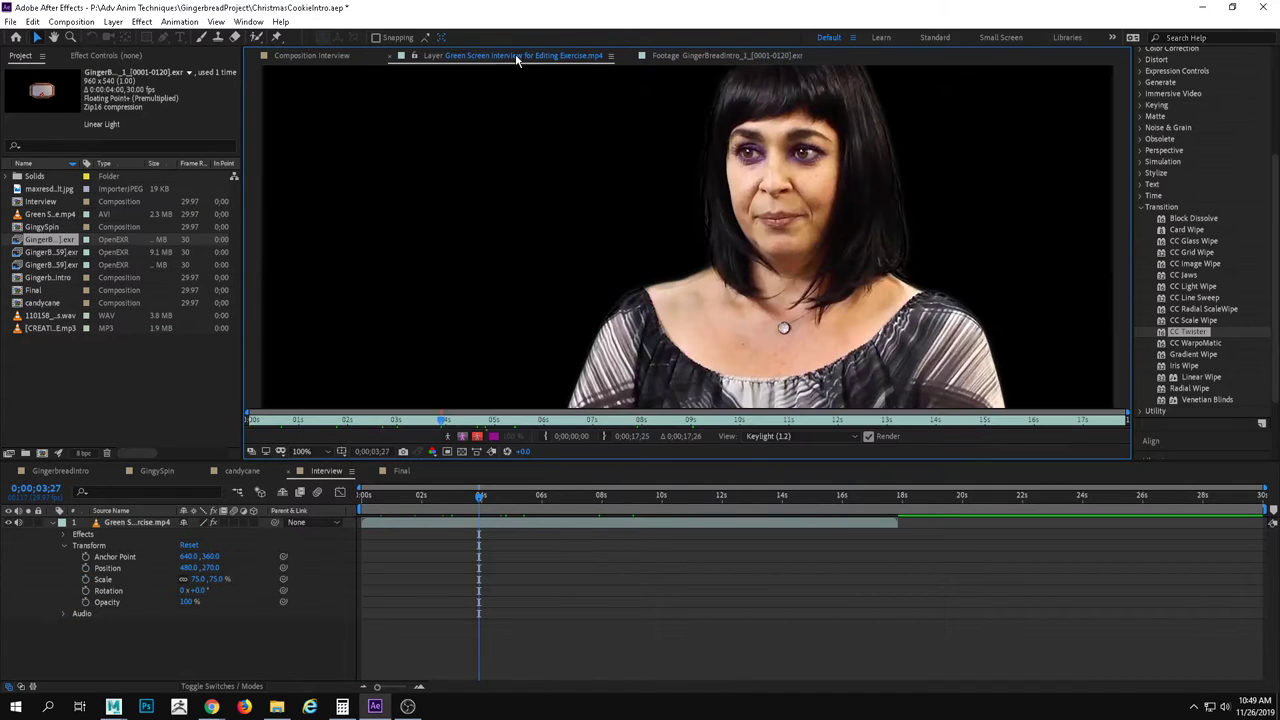
{"action": "left_click", "coordinate": [128, 375]}
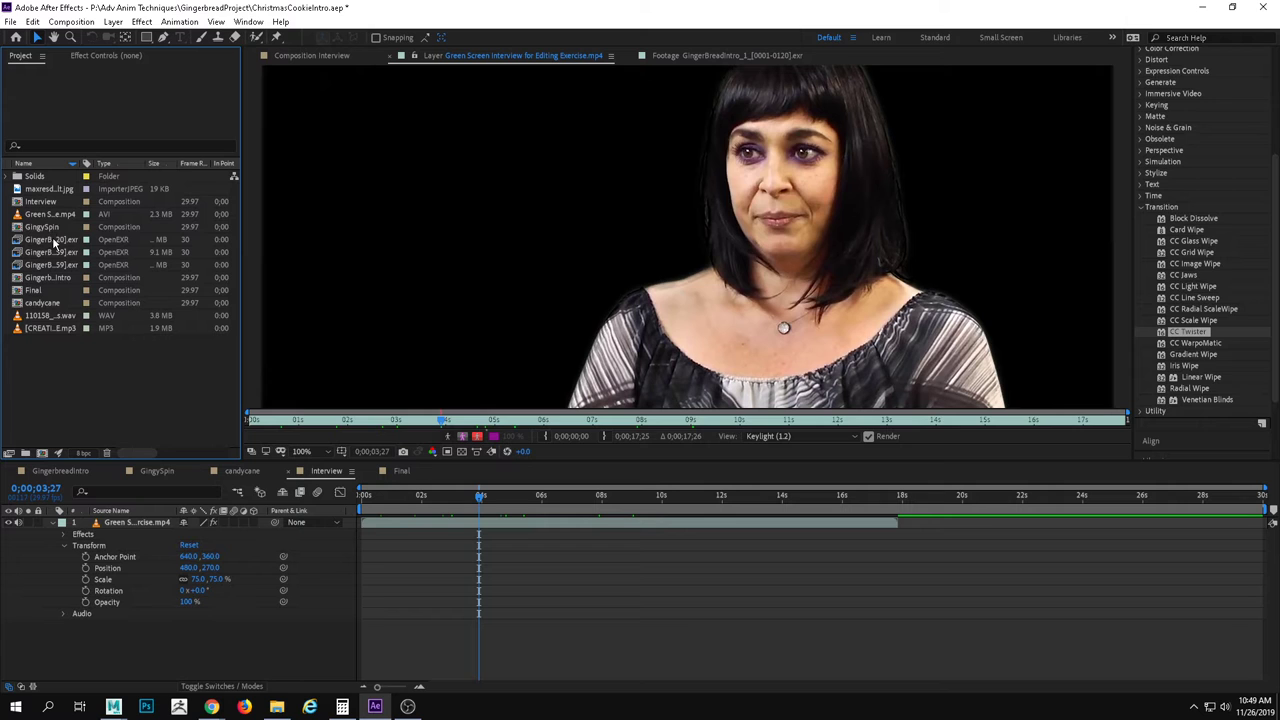
{"action": "left_click", "coordinate": [52, 228]}
{"action": "double_click", "coordinate": [44, 279]}
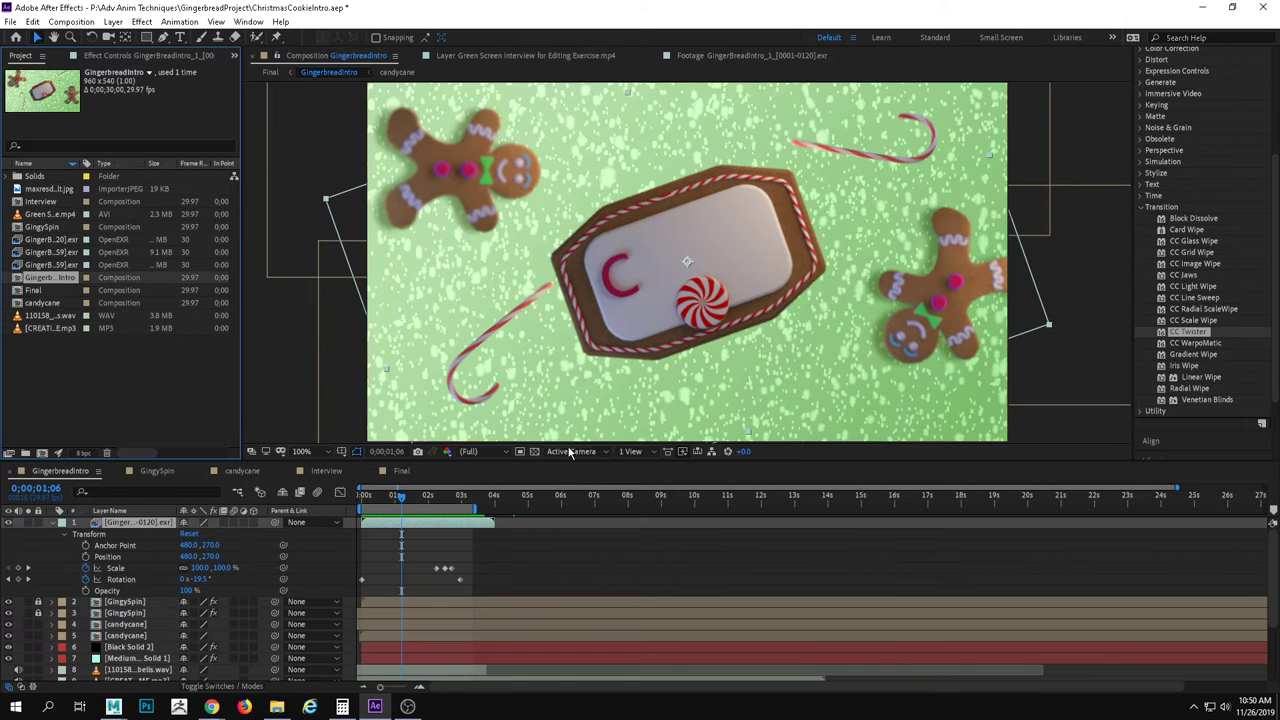
Scrub the sign layer's Scale and Rotation animation, and preview GingerbreadIntro from the start.
{"action": "left_click", "coordinate": [130, 530]}
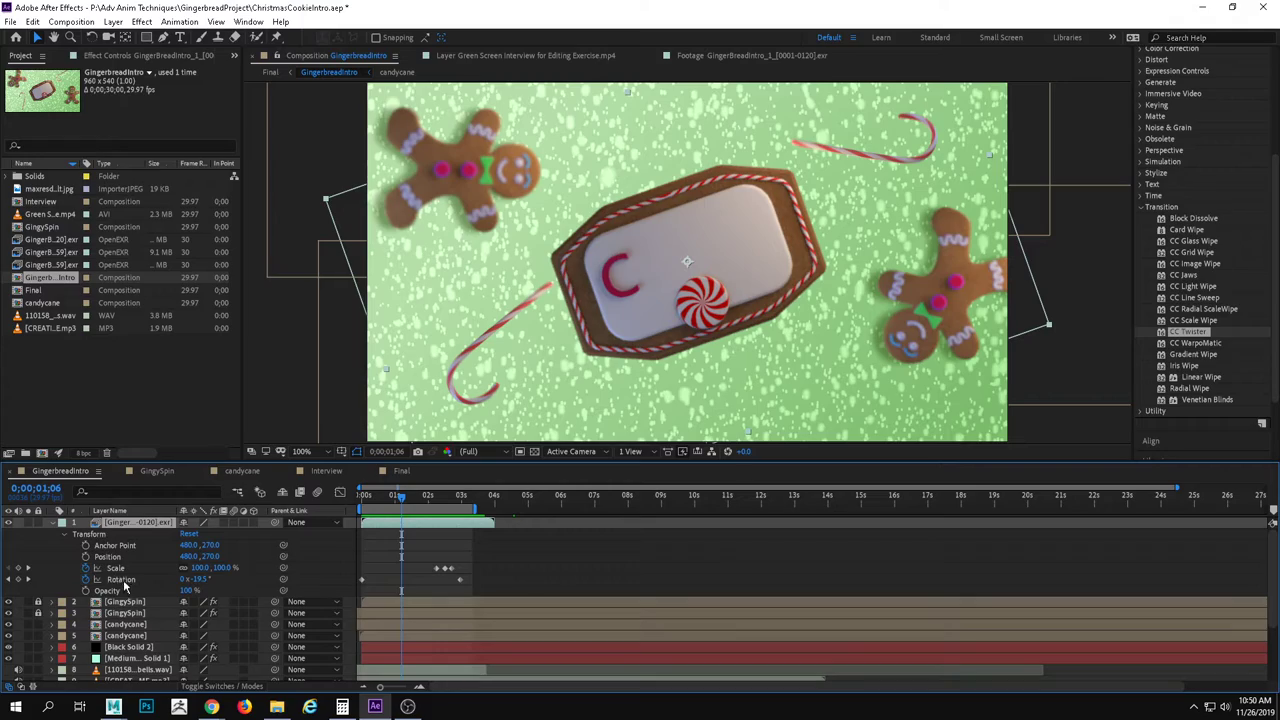
{"action": "mouse_move", "coordinate": [399, 494]}
{"action": "left_mouse_down"}
{"action": "mouse_move", "coordinate": [388, 494]}
{"action": "mouse_move", "coordinate": [422, 495]}
{"action": "left_mouse_up"}
{"action": "key", "text": "Home"}
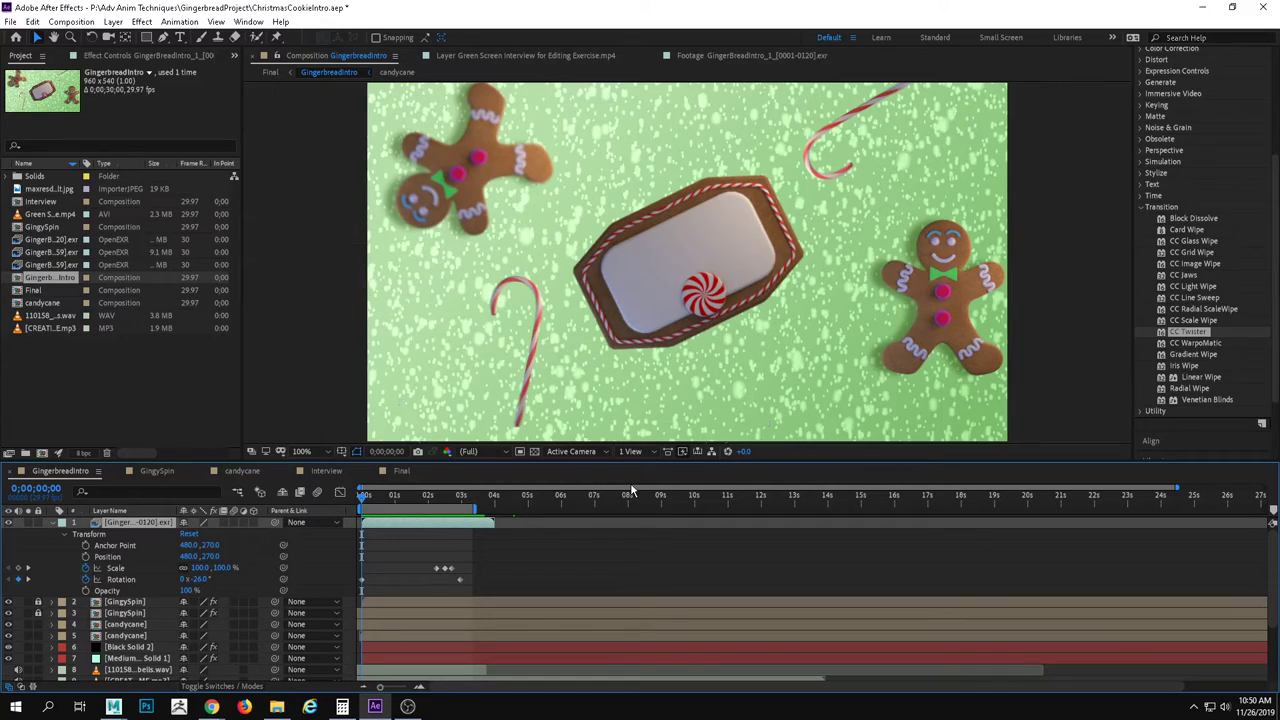
{"action": "key", "text": "space"}
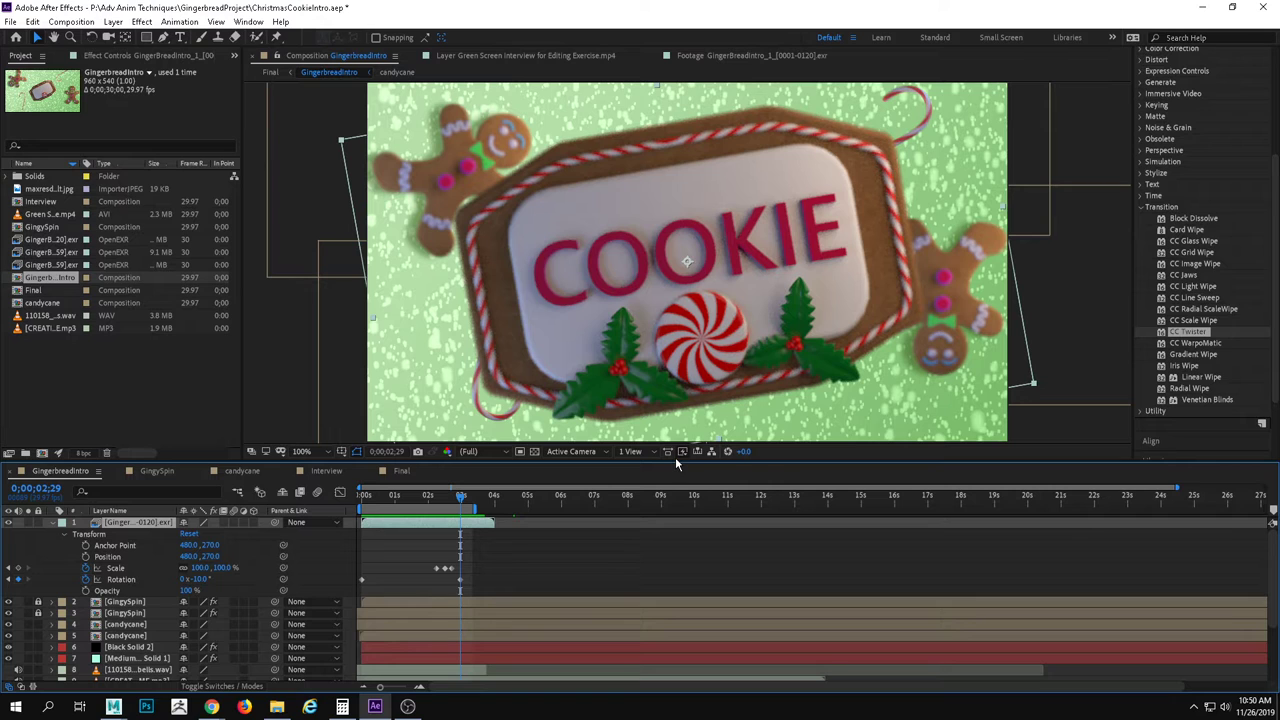
Hide the cookie sign layer, return to the first frame, and toggle the upper GingySpin layer off and on.
{"action": "left_click", "coordinate": [5, 526]}
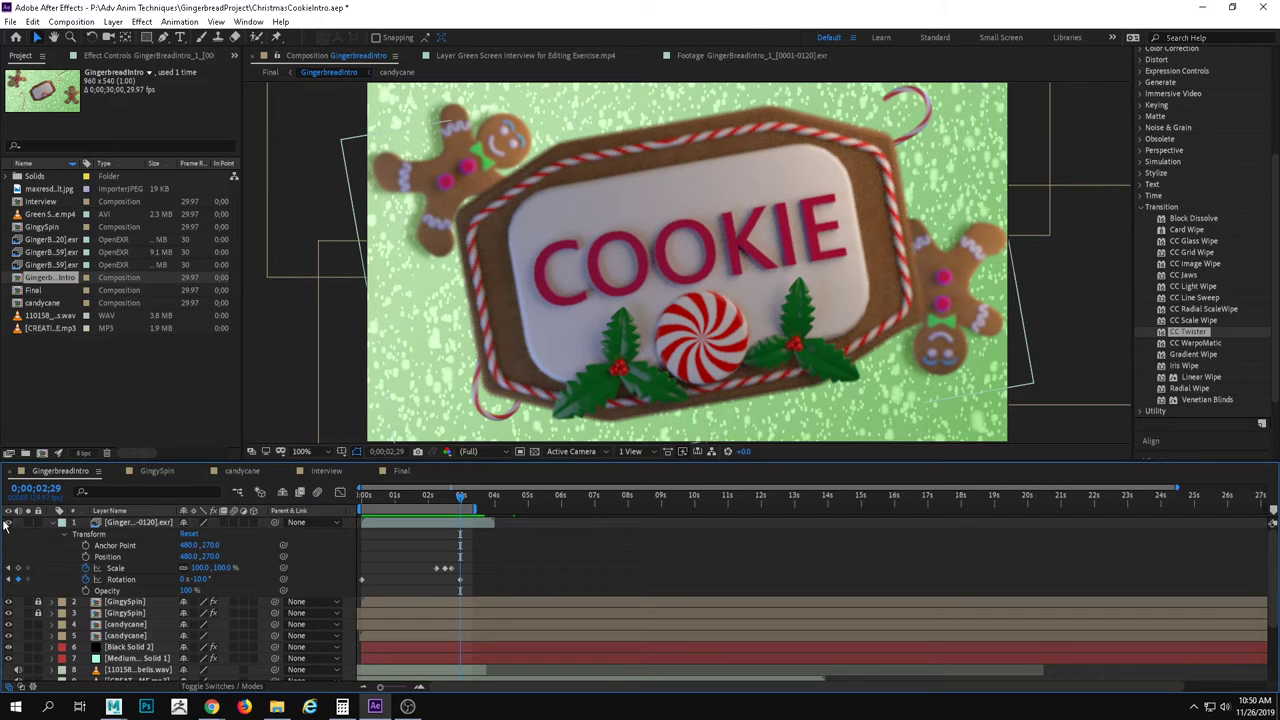
{"action": "left_click", "coordinate": [8, 523]}
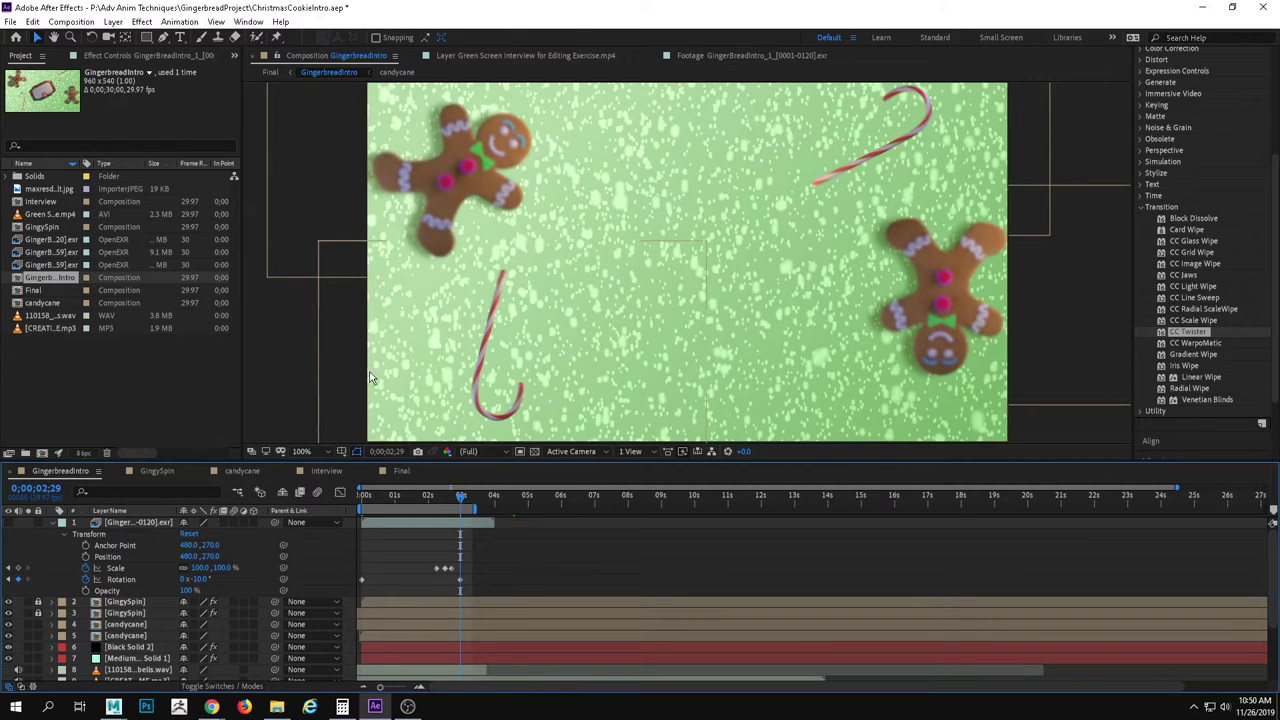
{"action": "key", "text": "Home"}
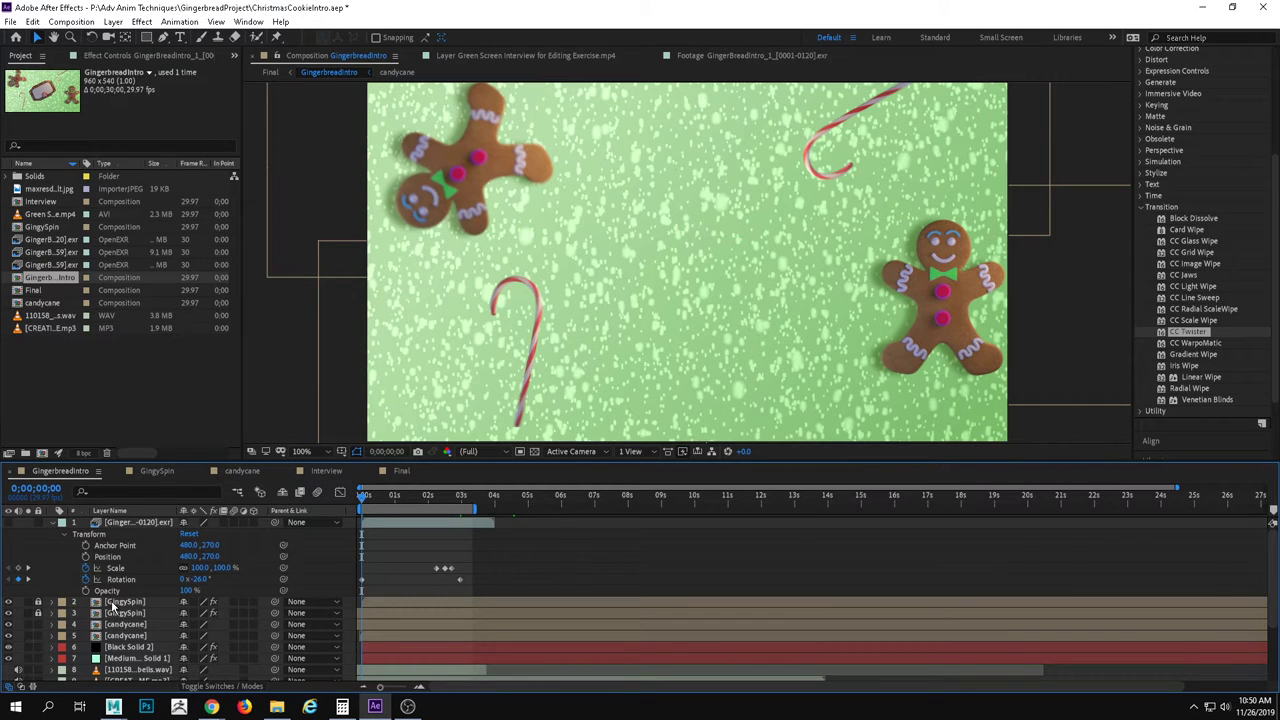
{"action": "left_click", "coordinate": [8, 602]}
{"action": "left_click", "coordinate": [8, 602]}
Open the spinning gingerbread man sequence, GingerbreadIntro_1_[0001-0059].exr, in the footage viewer and play it.
{"action": "left_click", "coordinate": [42, 253]}
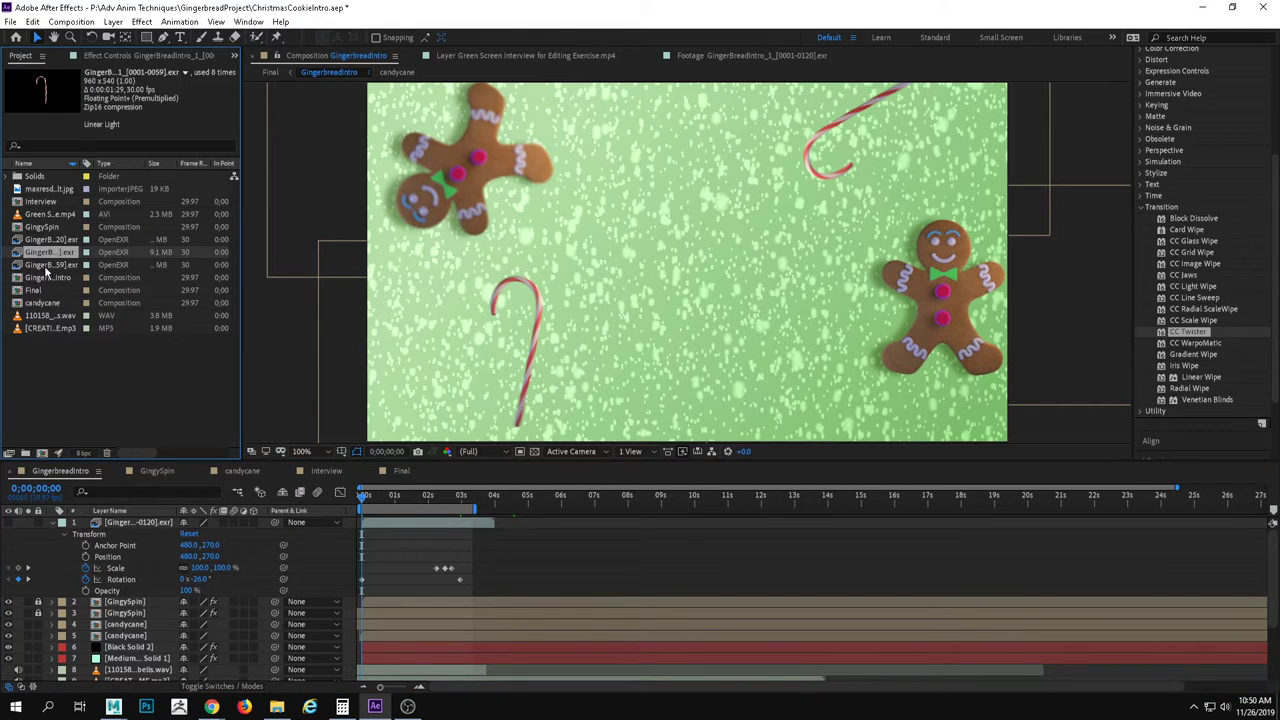
{"action": "left_click", "coordinate": [46, 266]}
{"action": "double_click", "coordinate": [45, 266]}
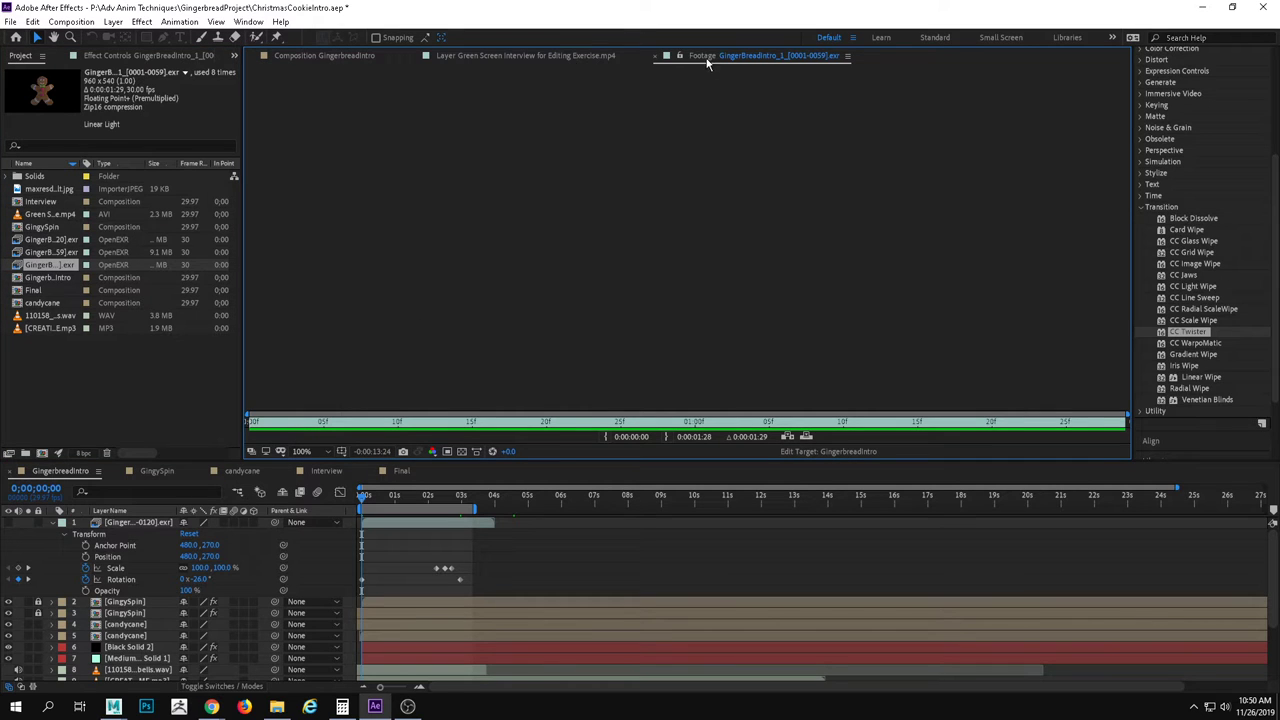
{"action": "key", "text": "space"}
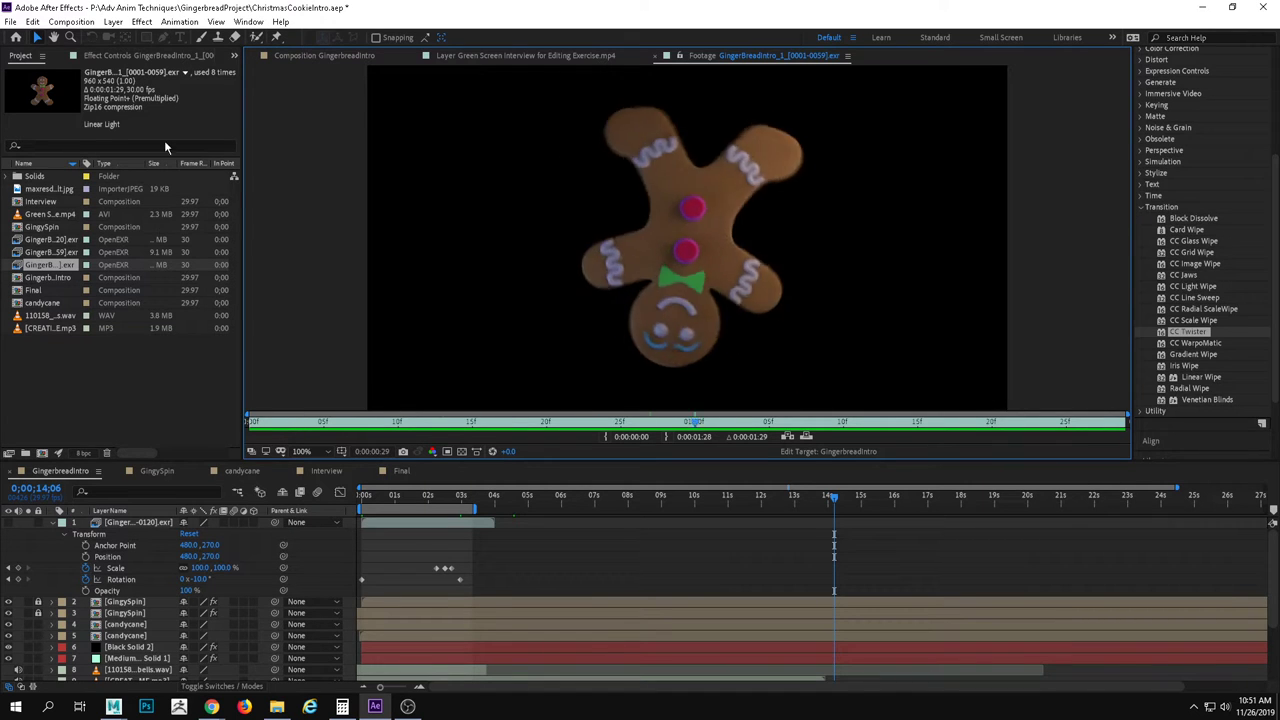
Open the spinning candy cane EXR sequence in the footage viewer, and return to the GingerbreadIntro composition.
{"action": "left_click", "coordinate": [59, 254]}
{"action": "double_click", "coordinate": [52, 254]}
{"action": "double_click", "coordinate": [52, 254]}
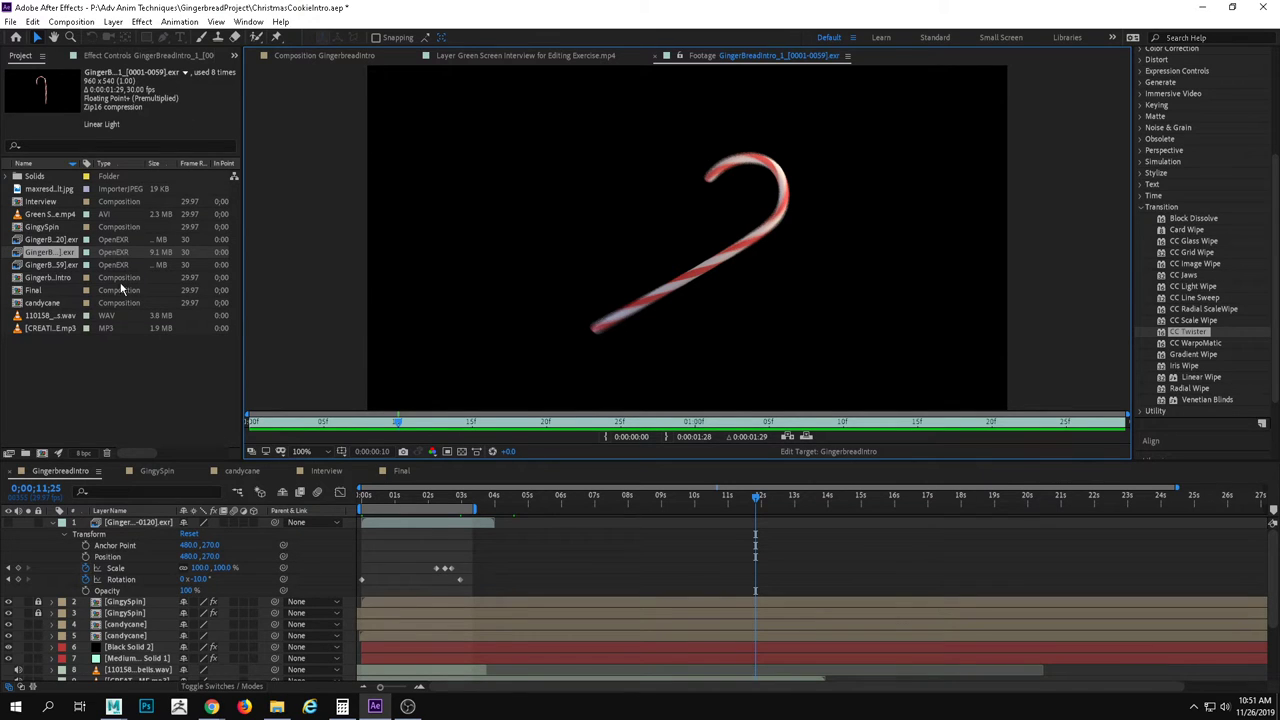
{"action": "left_click", "coordinate": [66, 425]}
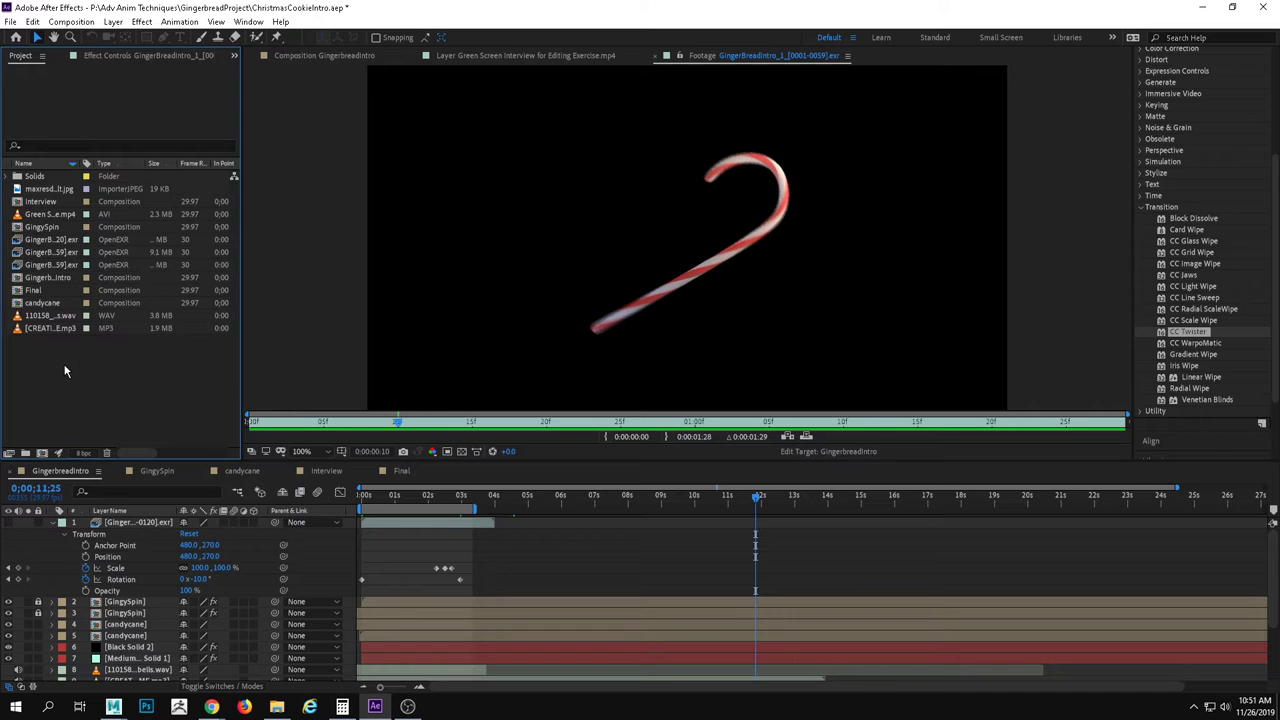
{"action": "double_click", "coordinate": [42, 279]}
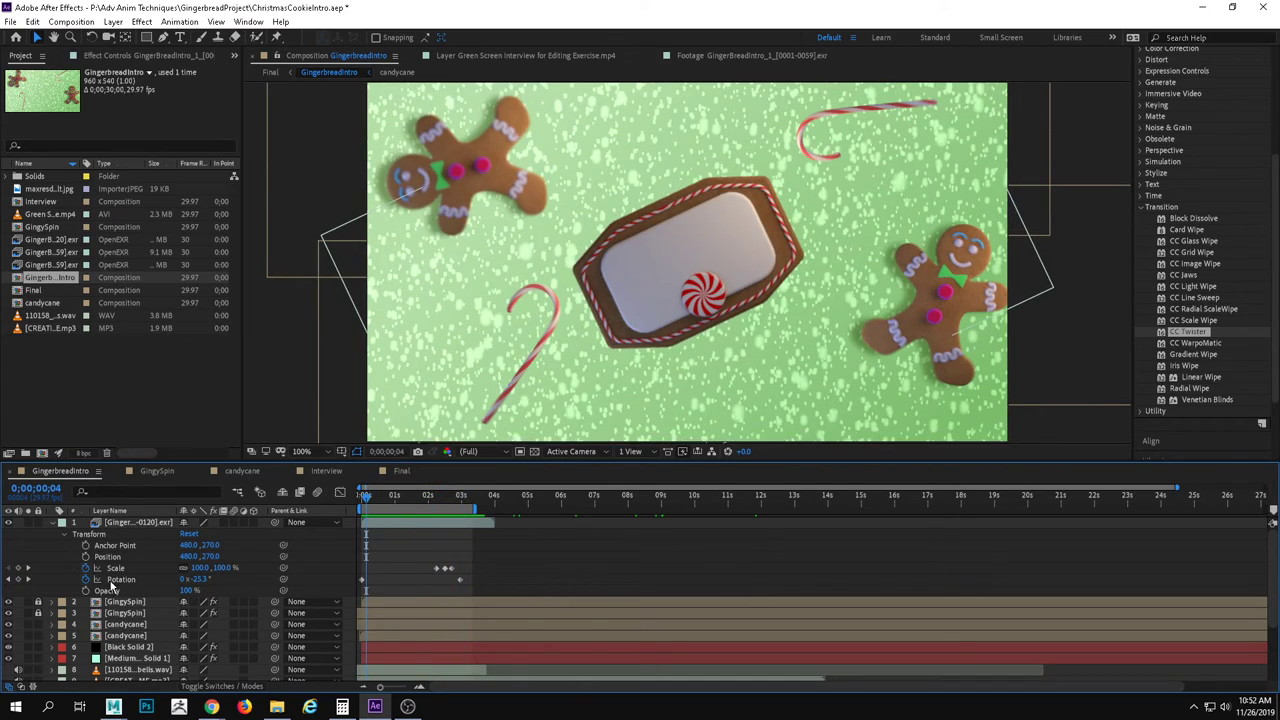
With the cookie sign layer hidden, unlock both GingySpin layers and expand the effects of layer 2.
{"action": "left_click", "coordinate": [8, 522]}
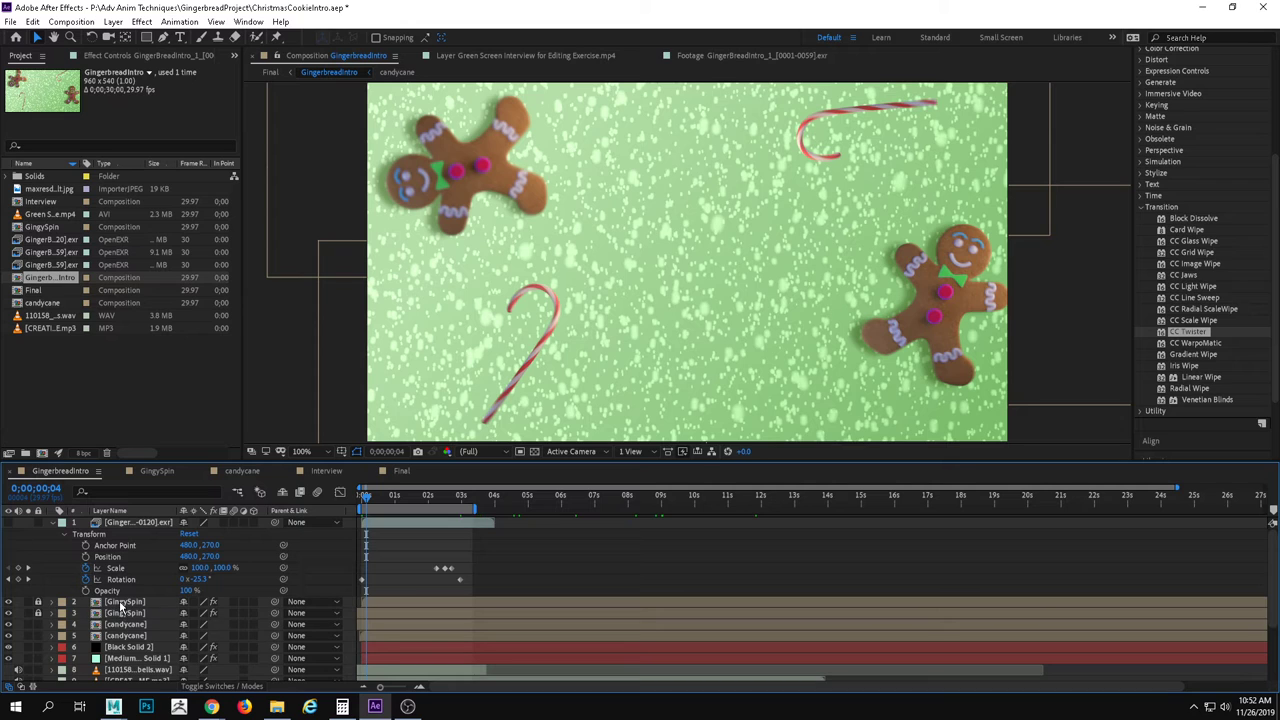
{"action": "left_click", "coordinate": [120, 624]}
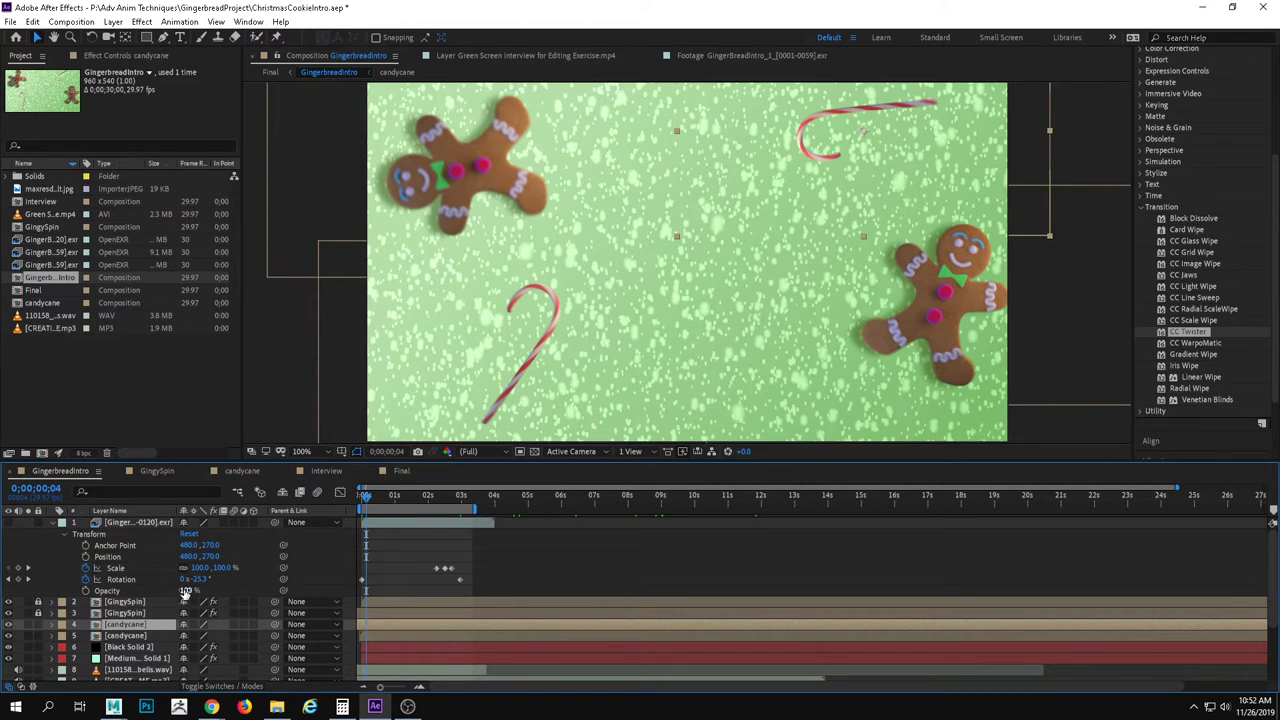
{"action": "key", "text": "F2"}
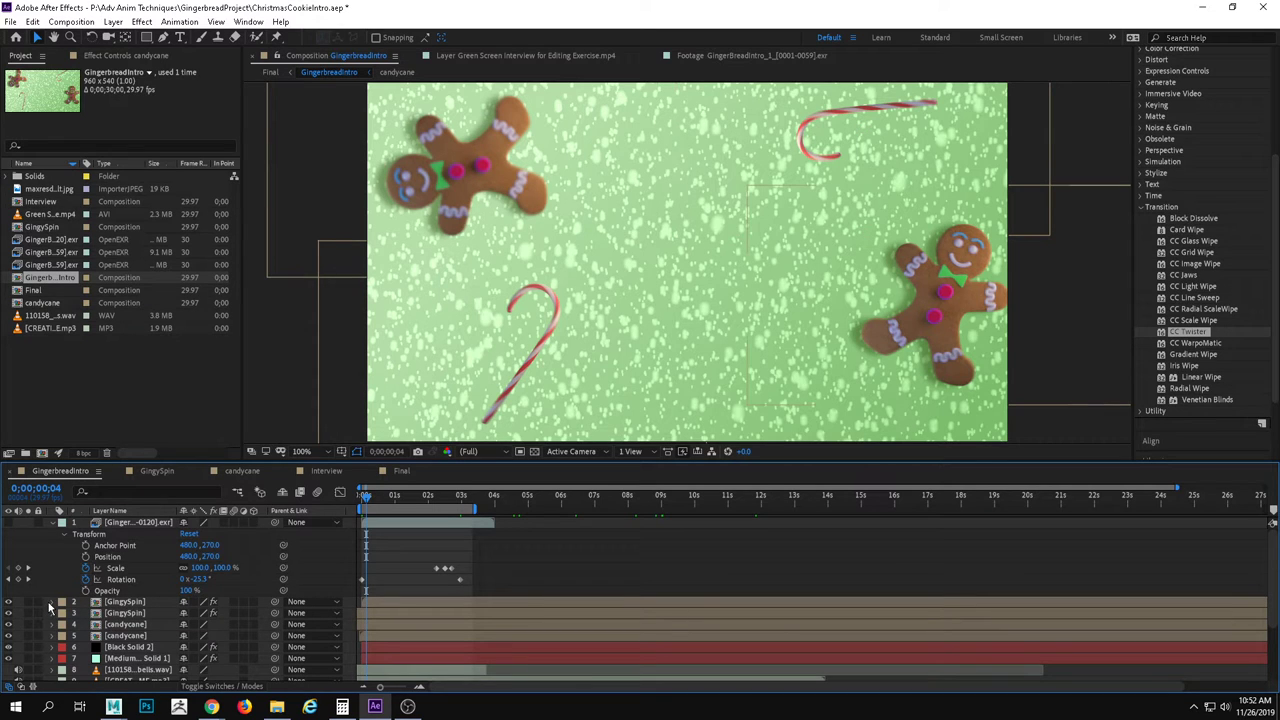
{"action": "left_click", "coordinate": [51, 602]}
{"action": "left_click", "coordinate": [64, 614]}
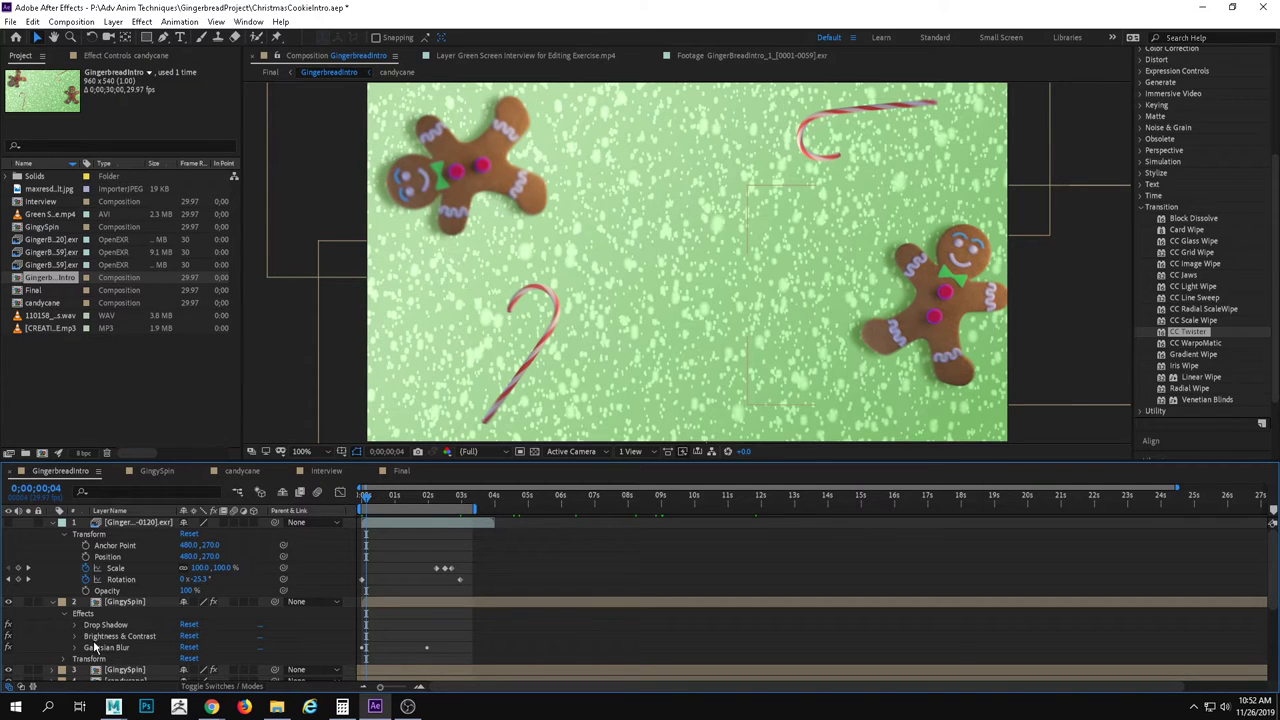
{"action": "left_click", "coordinate": [6, 642]}
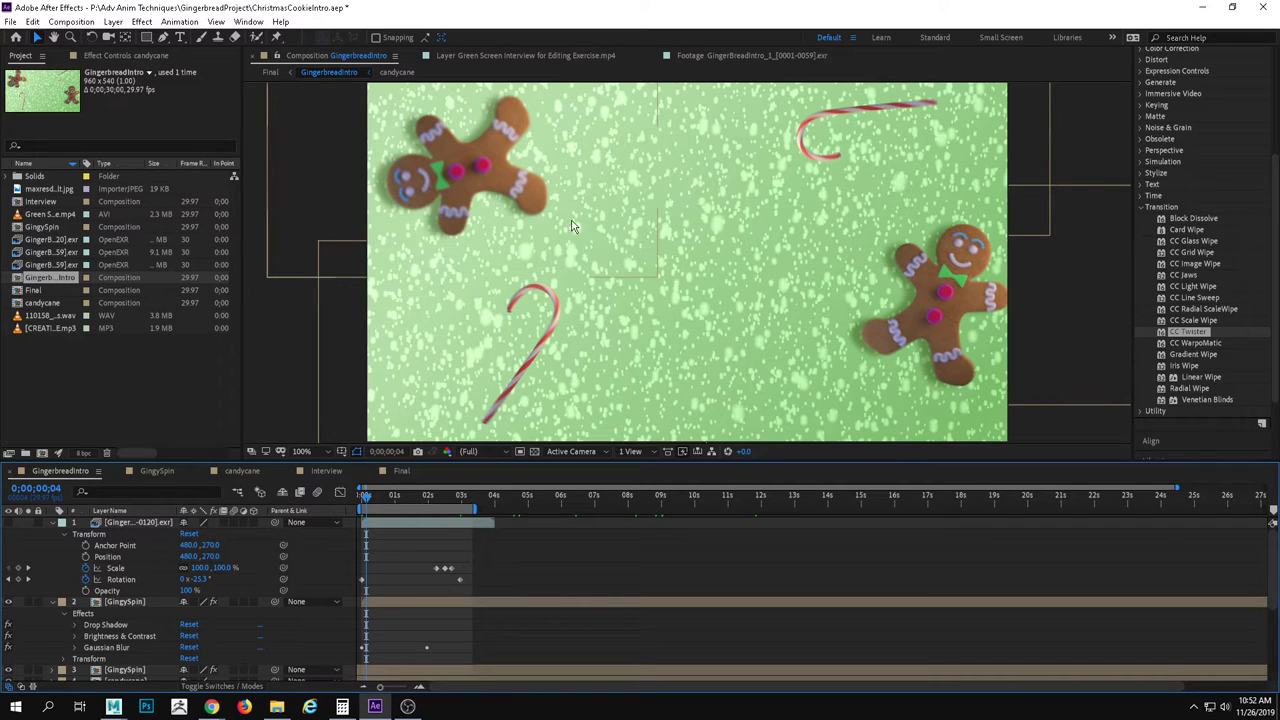
Expand the Gaussian Blur settings of GingySpin layer 3, and make the cookie sign layer visible again.
{"action": "left_click", "coordinate": [154, 602]}
{"action": "scroll", "coordinate": [154, 602], "scroll_direction": "down", "scroll_amount": 3}
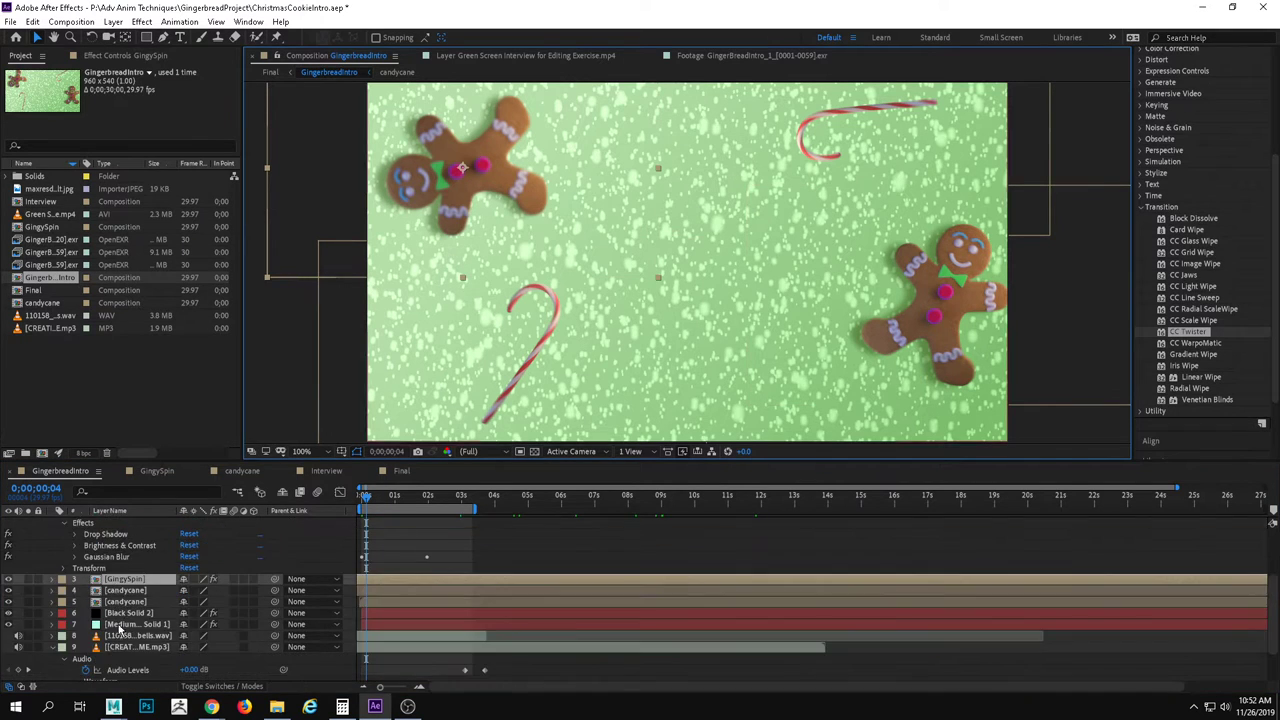
{"action": "left_click", "coordinate": [55, 580]}
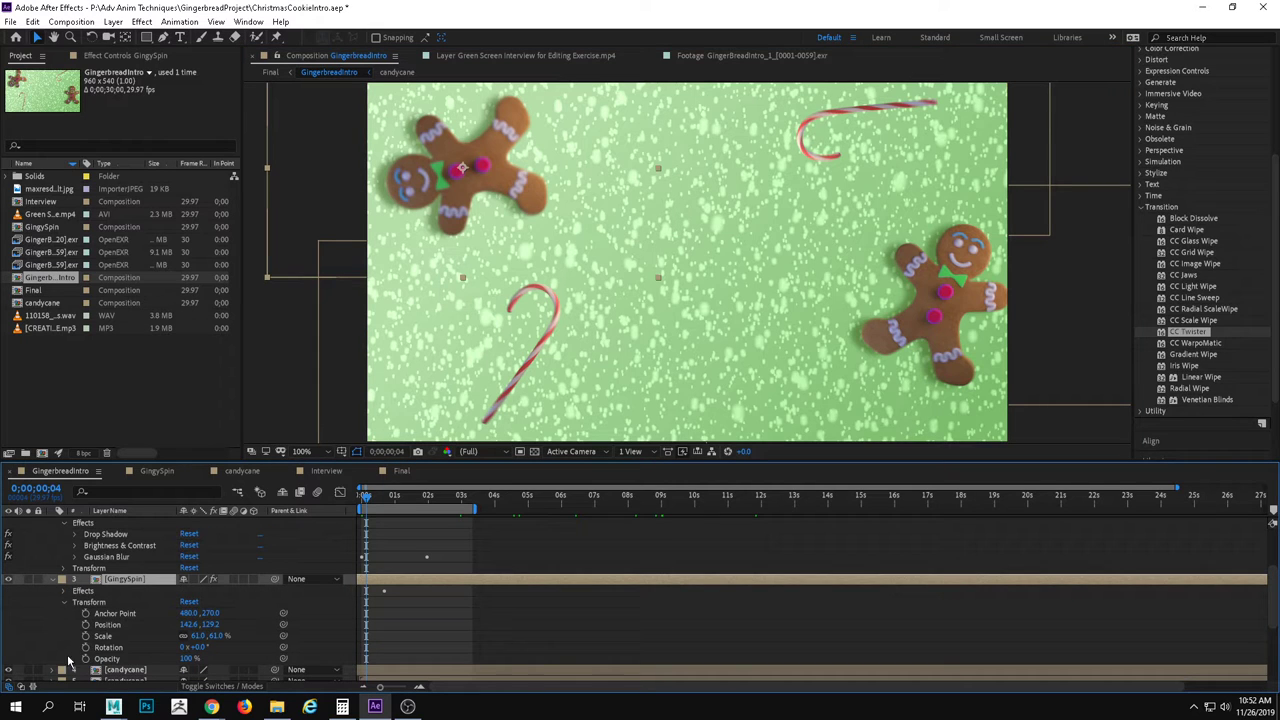
{"action": "left_click", "coordinate": [64, 591]}
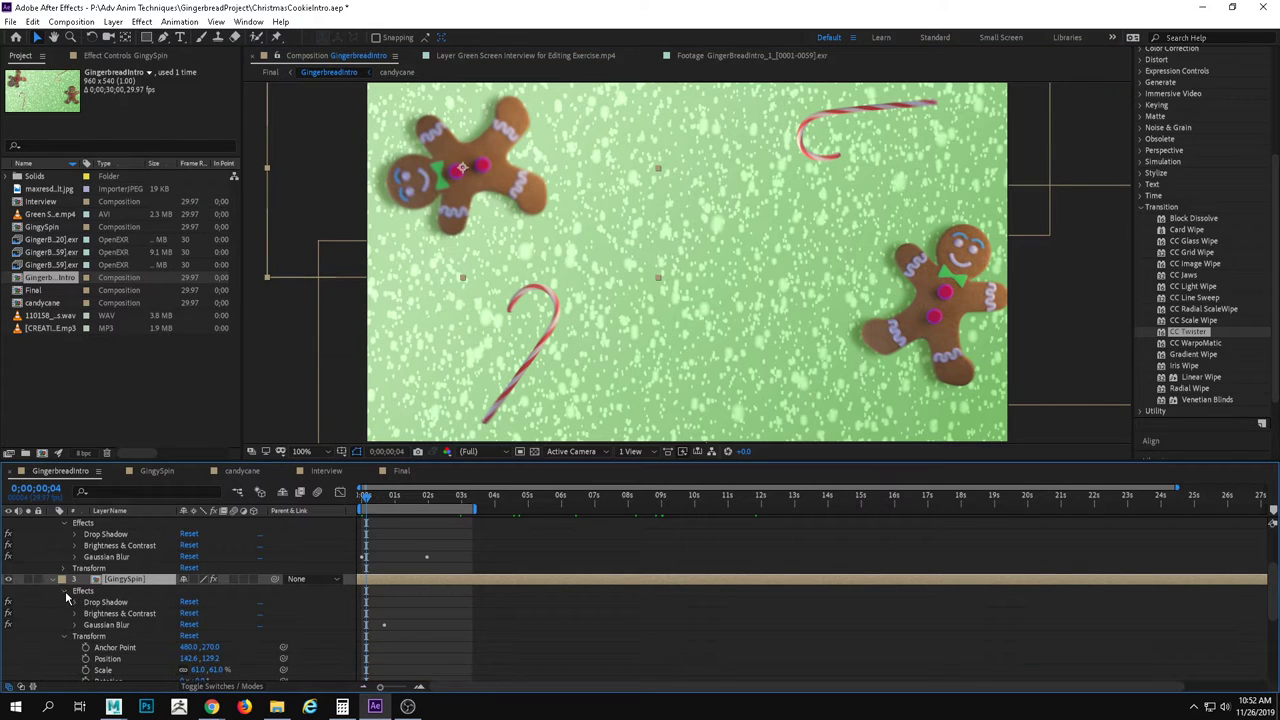
{"action": "left_click", "coordinate": [75, 625]}
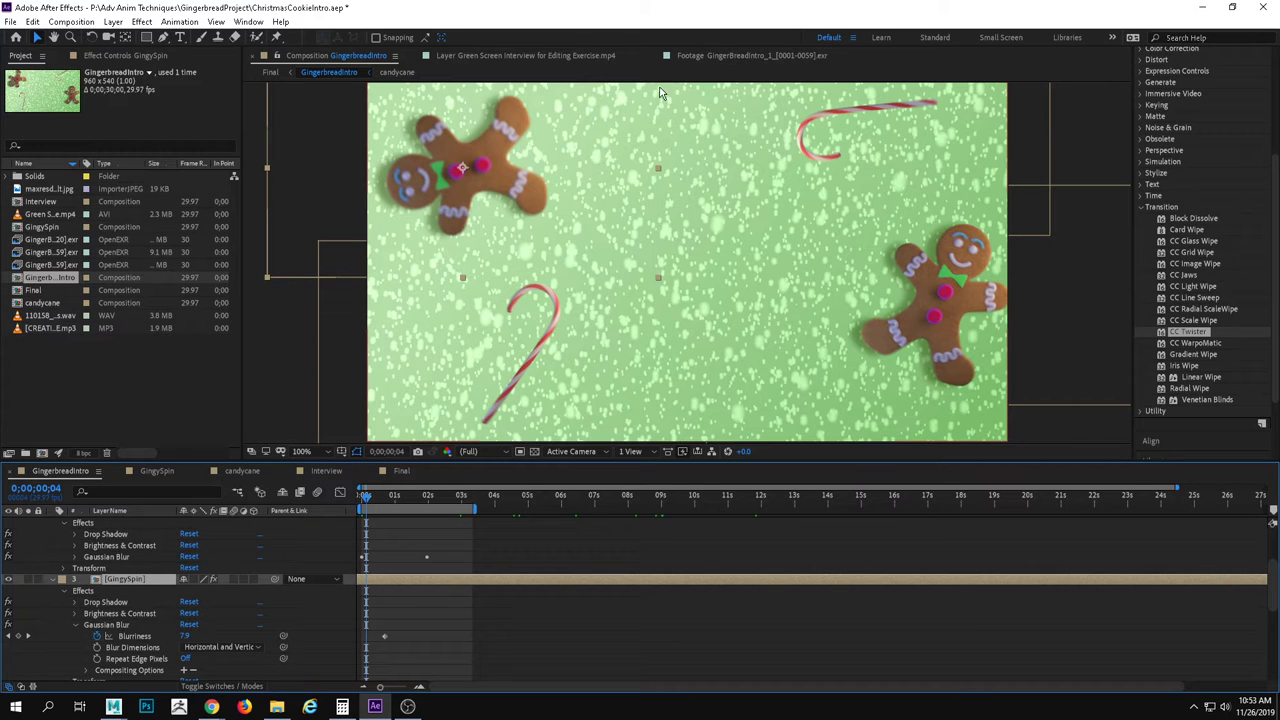
{"action": "scroll", "coordinate": [100, 537], "scroll_direction": "up", "scroll_amount": 3}
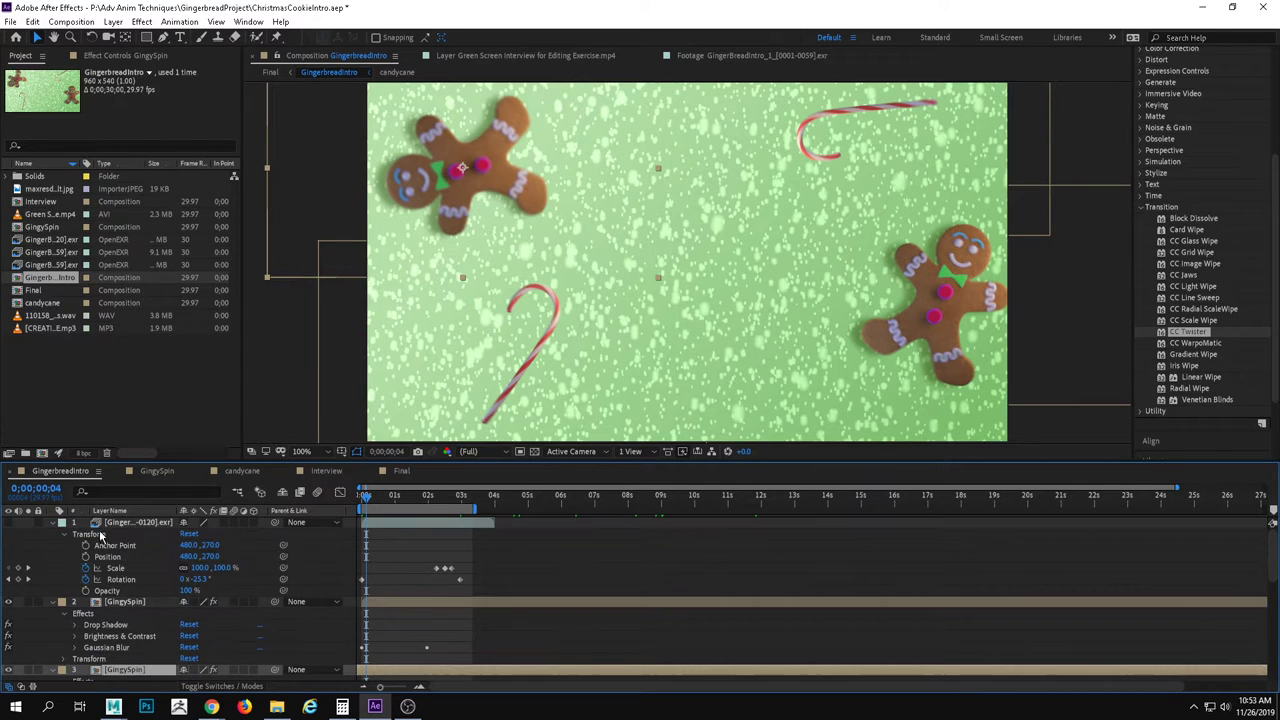
{"action": "left_click", "coordinate": [8, 522]}
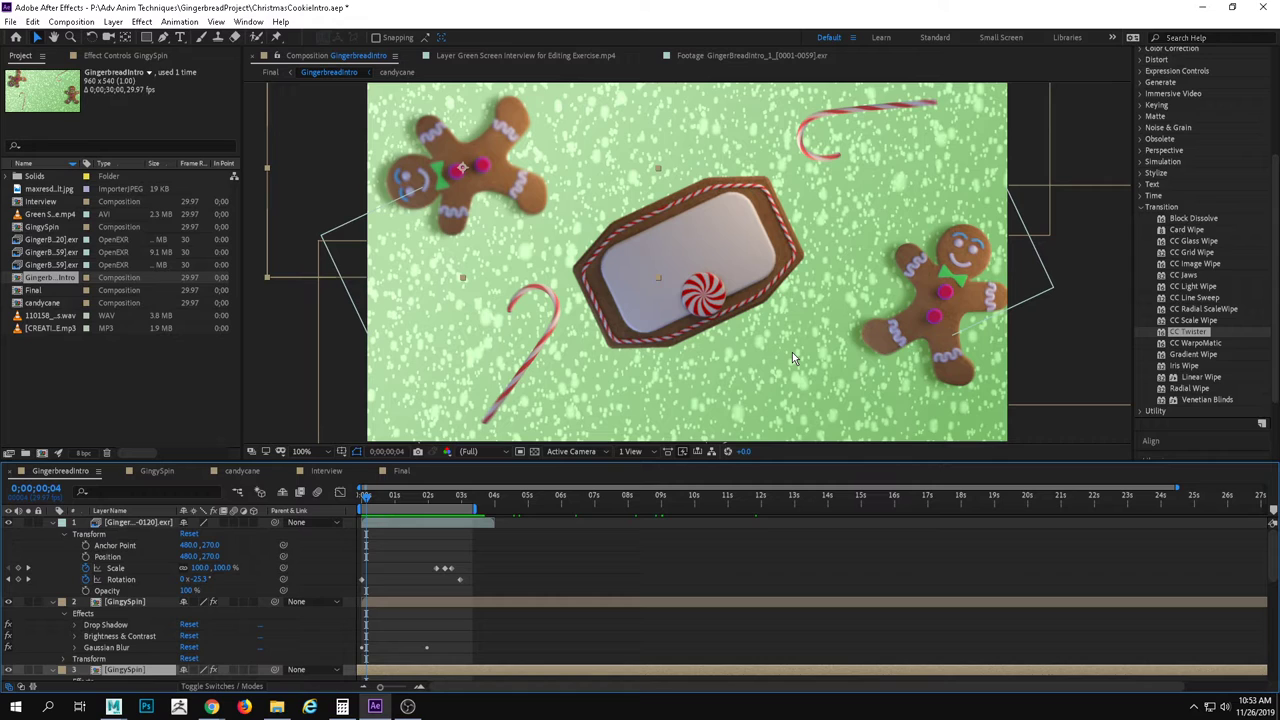
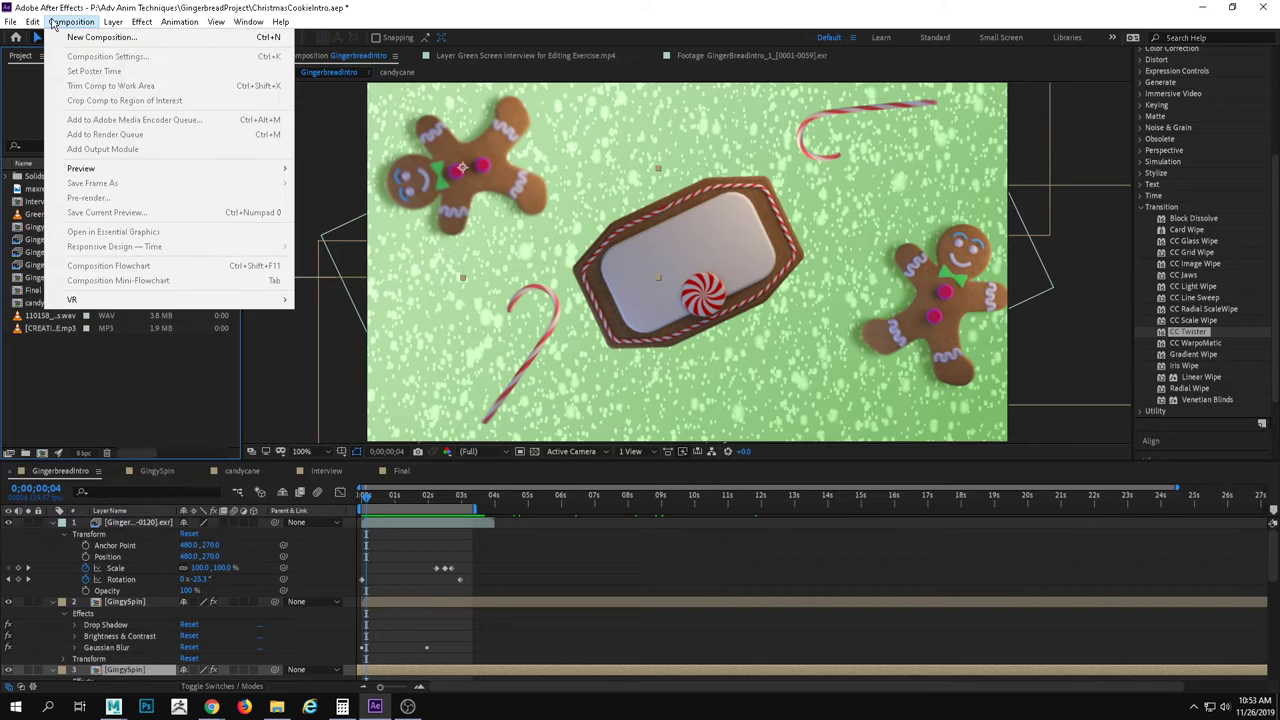
Start a new empty project, discarding the unsaved changes to ChristmasCookieIntro.aep.
{"action": "mouse_move", "coordinate": [30, 38]}
{"action": "left_click", "coordinate": [260, 37]}
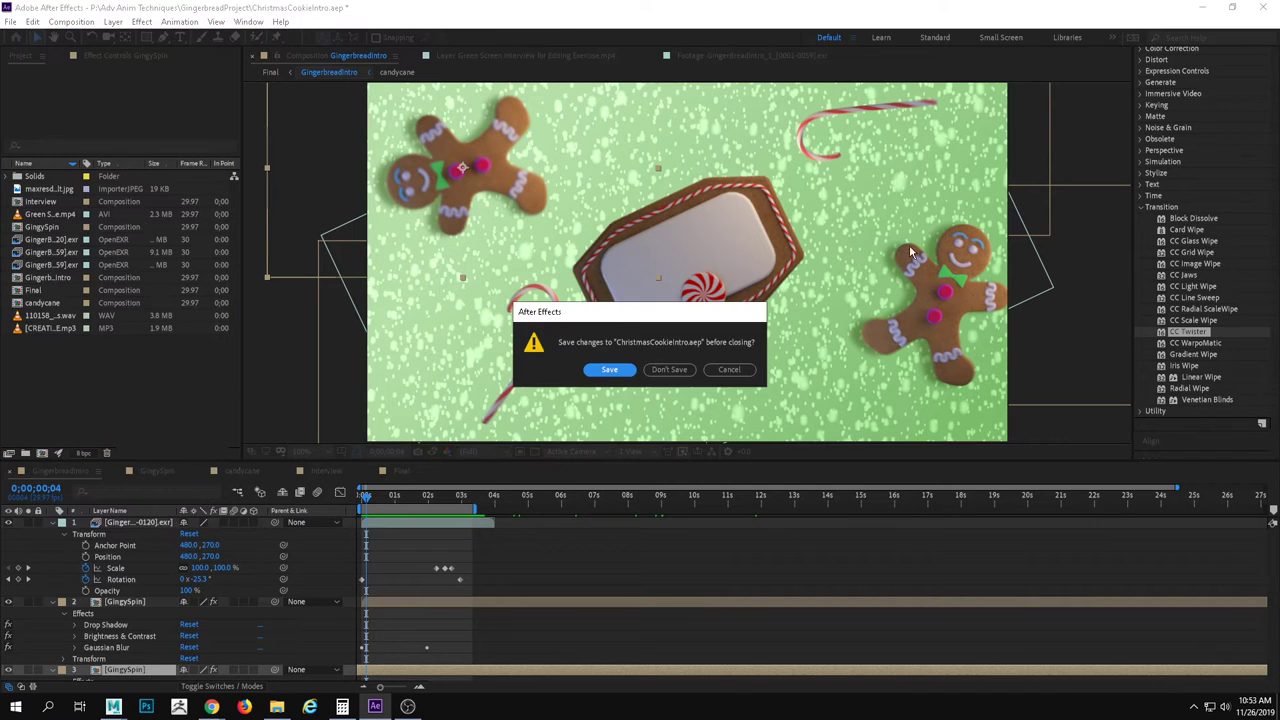
{"action": "left_click", "coordinate": [670, 372]}
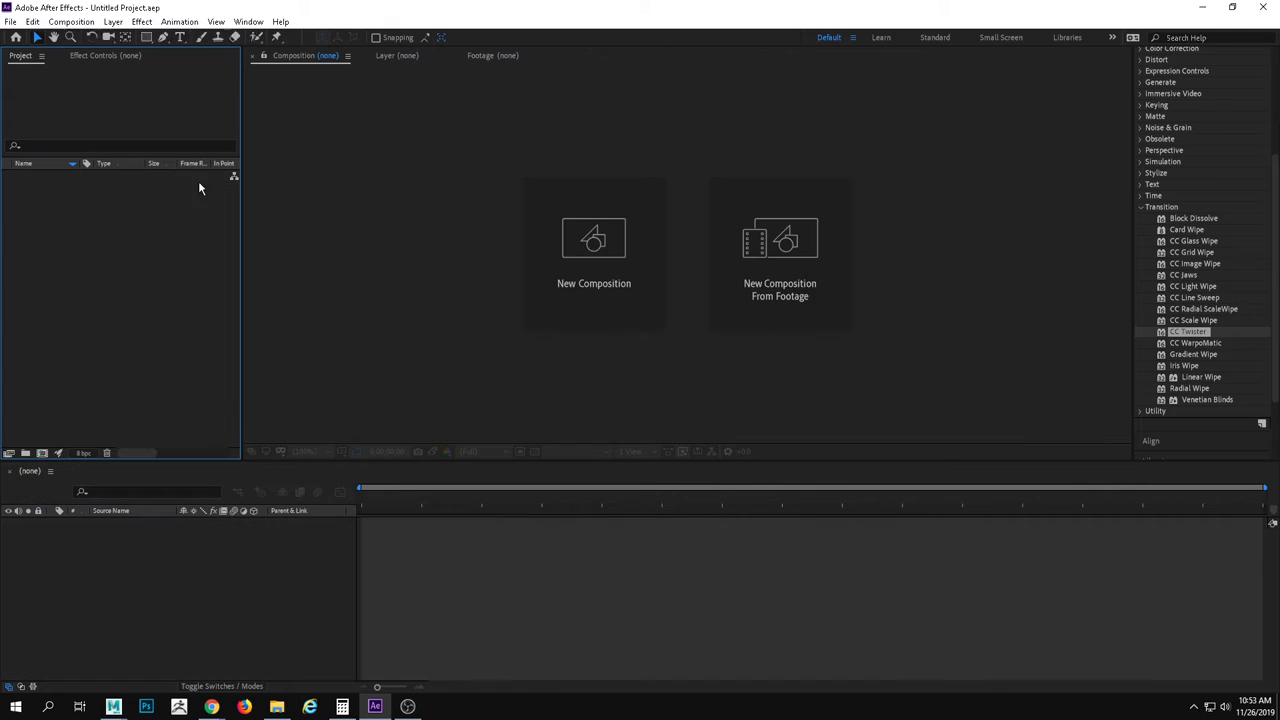
Import the Creative Commons Christmas MP3, the jingle-bells WAV and the Green Screen Interview for Editing Exercise video from the GingerbreadProject folder.
{"action": "right_click", "coordinate": [95, 209]}
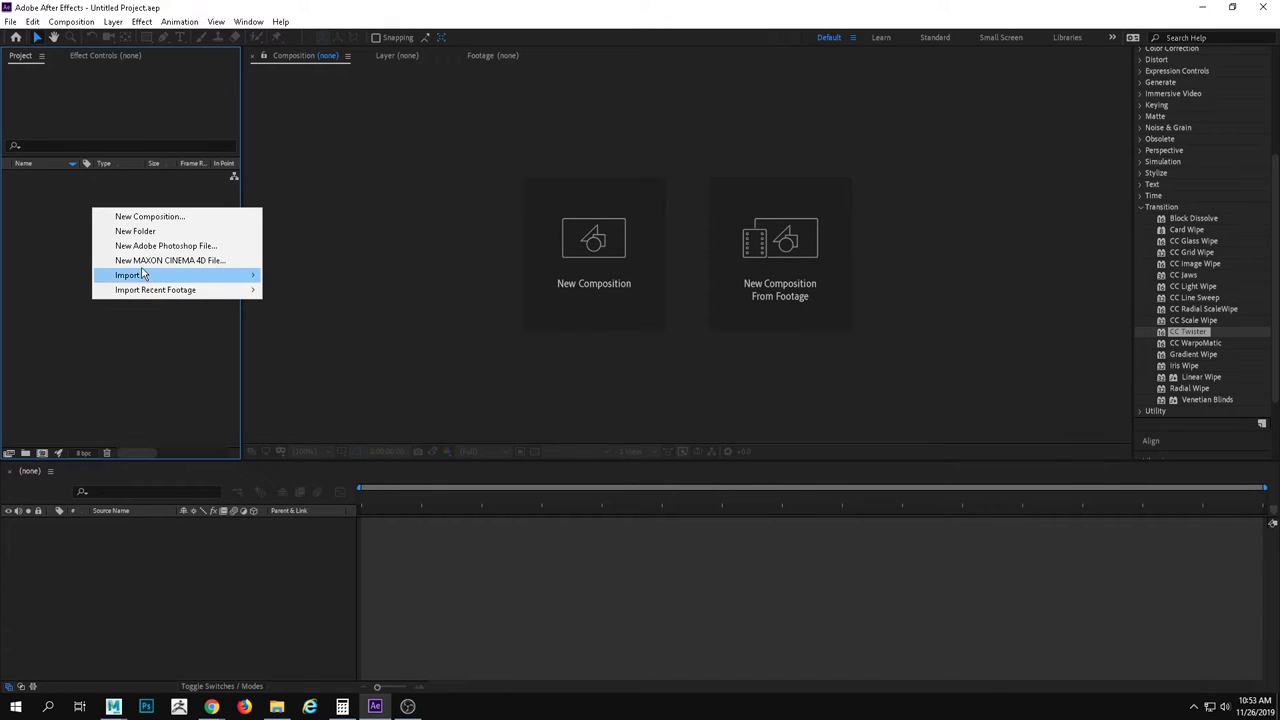
{"action": "mouse_move", "coordinate": [150, 275]}
{"action": "left_click", "coordinate": [290, 271]}
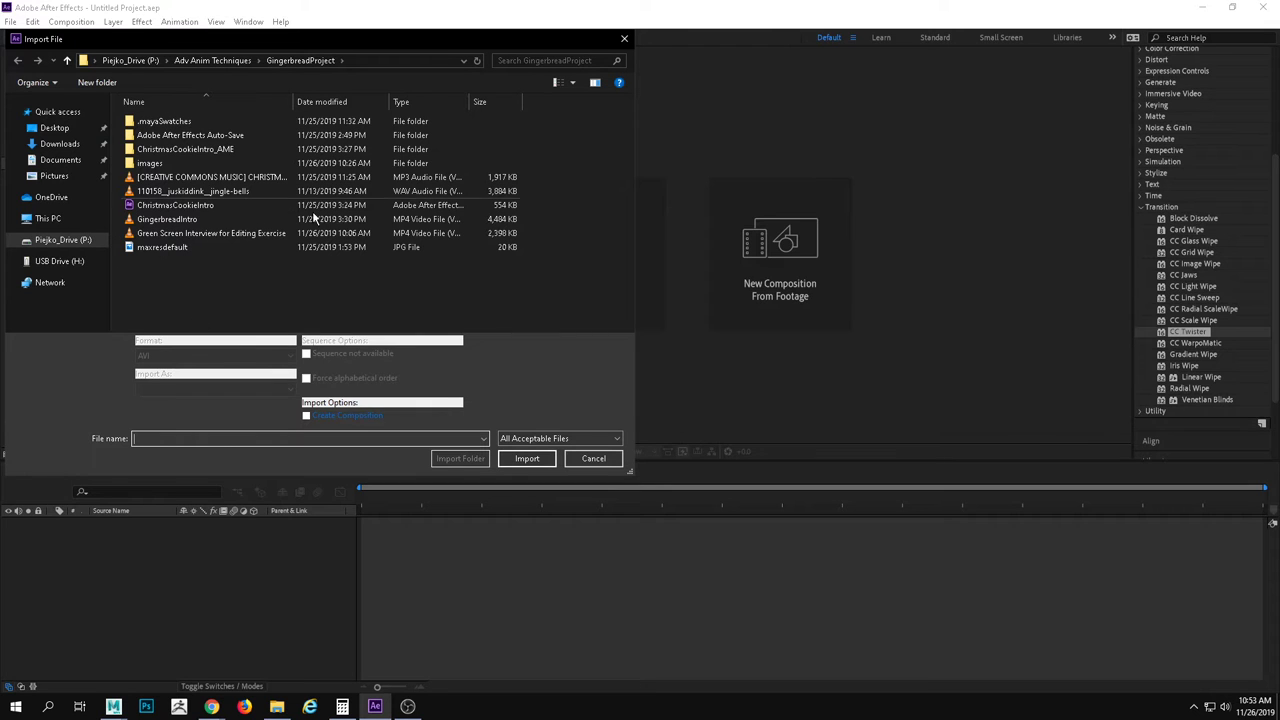
{"action": "left_click", "coordinate": [226, 180]}
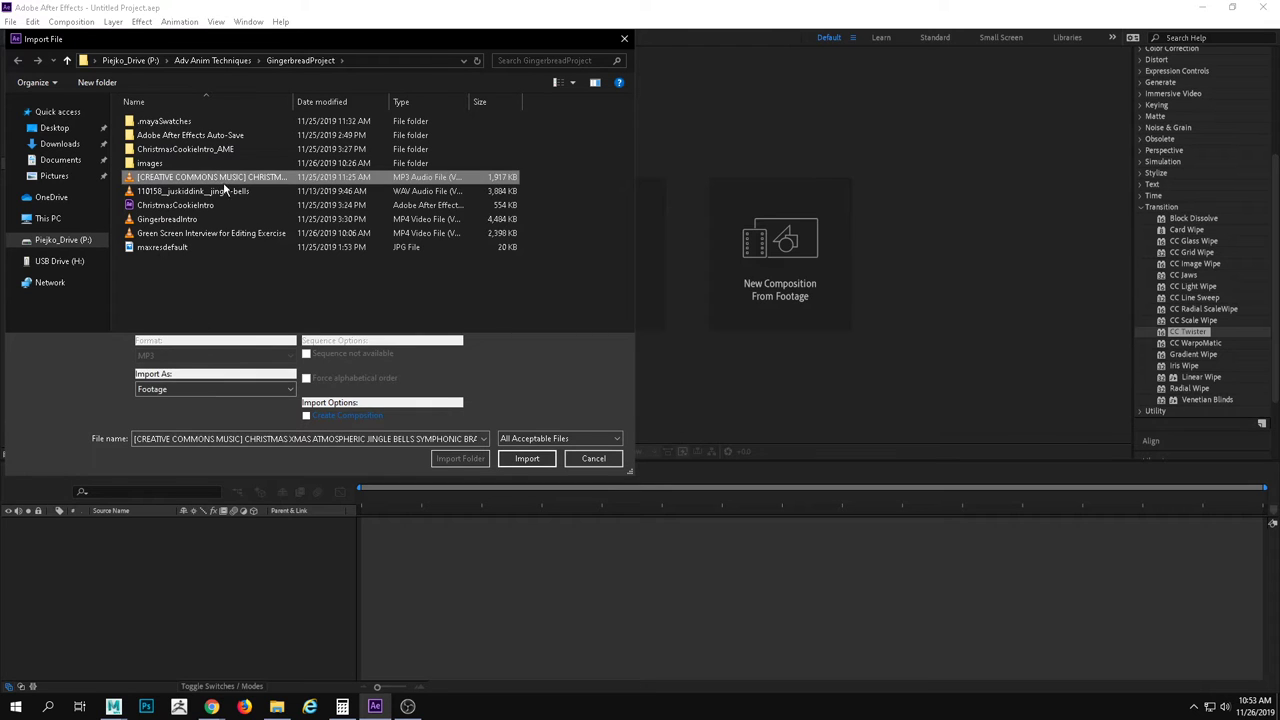
{"action": "left_click", "coordinate": [224, 191], "text": "ctrl"}
{"action": "left_click", "coordinate": [206, 233], "text": "ctrl"}
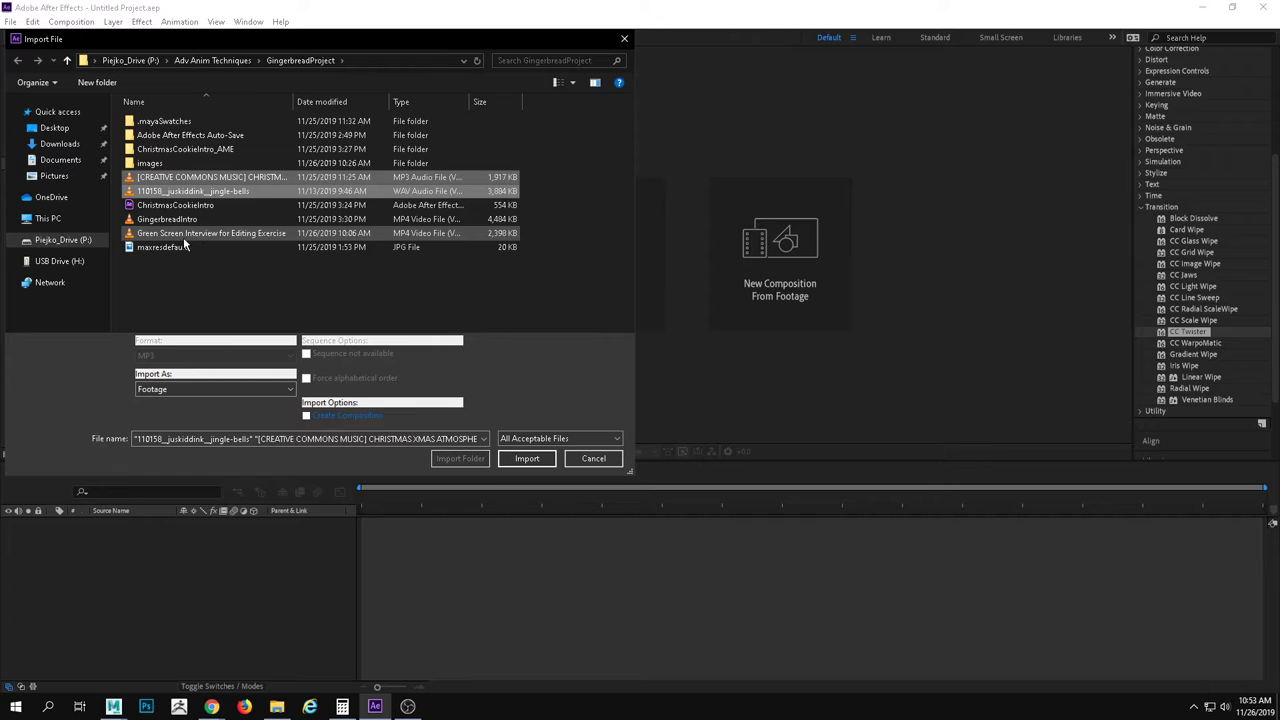
{"action": "left_click", "coordinate": [330, 246], "text": "ctrl"}
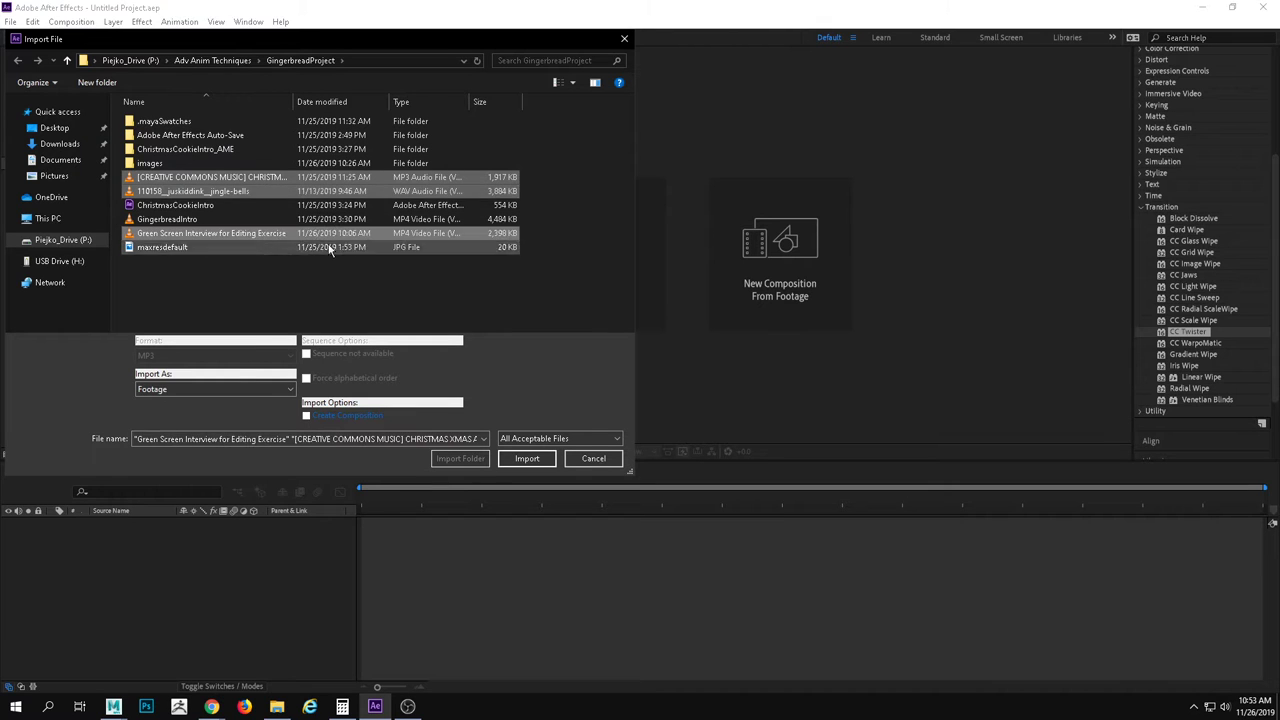
{"action": "left_click", "coordinate": [527, 460]}
{"action": "left_click", "coordinate": [115, 307]}
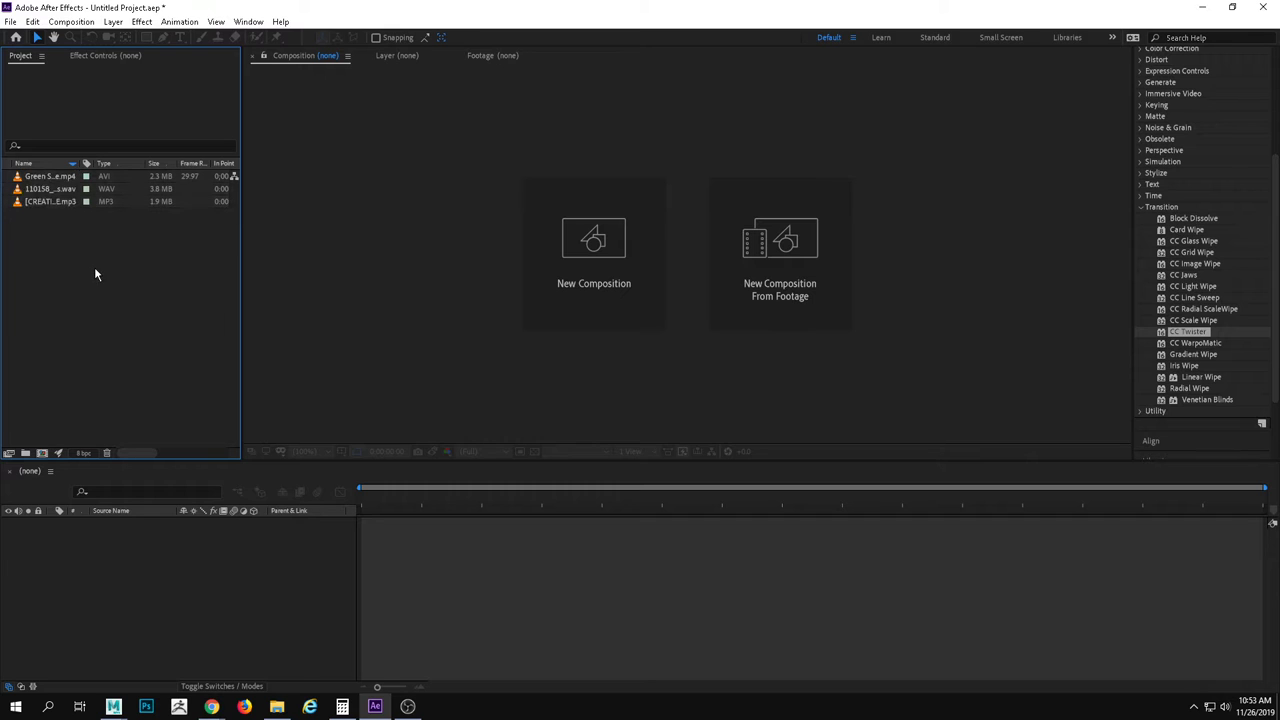
Import the images folder's frames starting at GingerBreadIntro_1_0001 as an OpenEXR sequence.
{"action": "right_click", "coordinate": [96, 268]}
{"action": "mouse_move", "coordinate": [150, 336]}
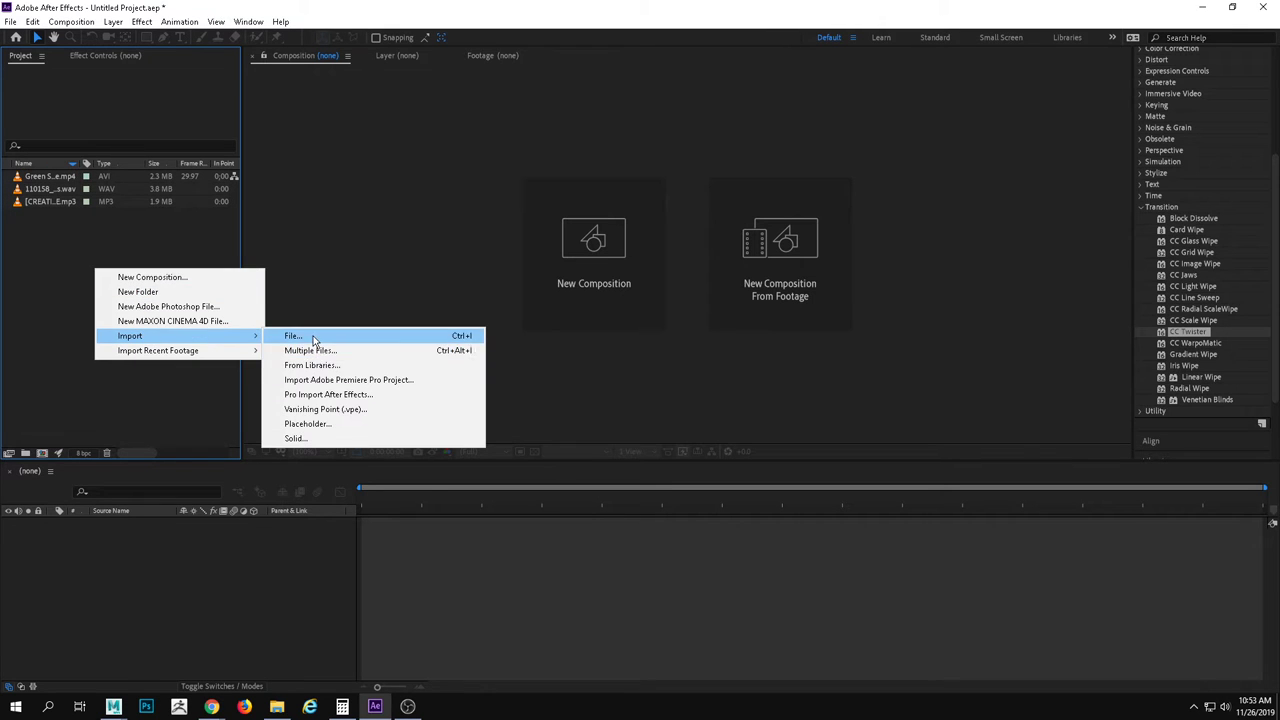
{"action": "left_click", "coordinate": [298, 337]}
{"action": "double_click", "coordinate": [170, 164]}
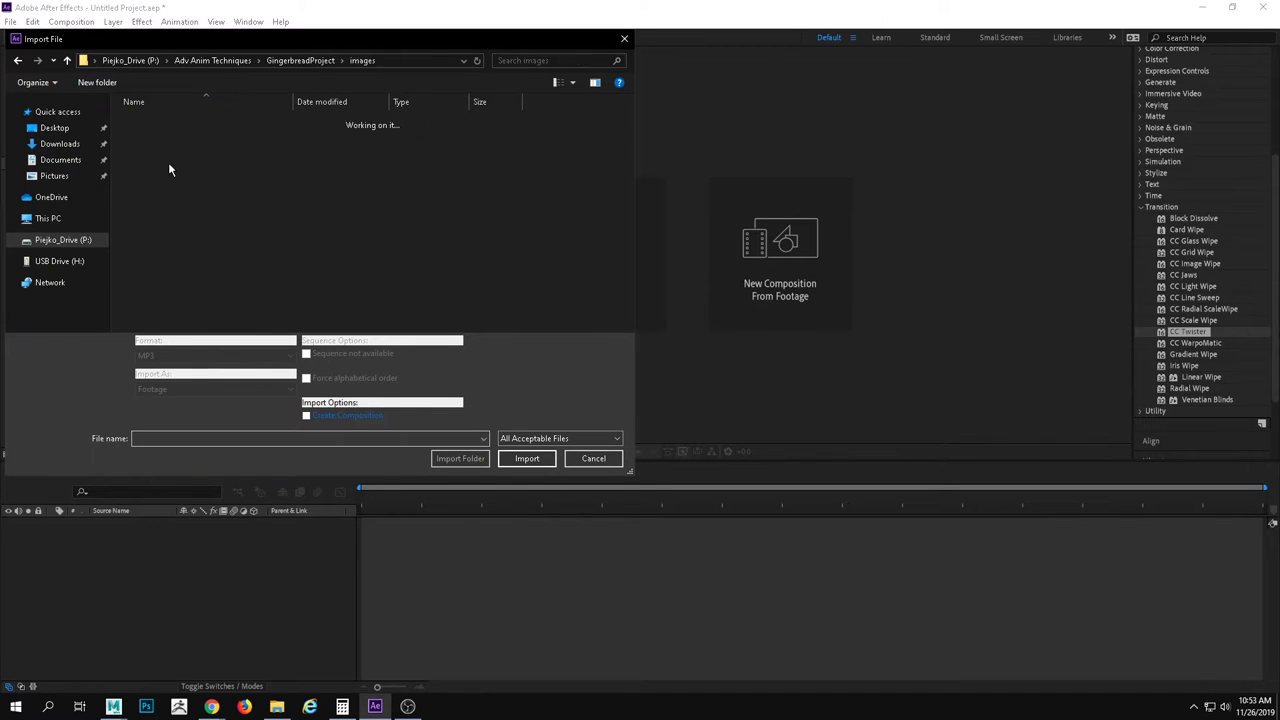
{"action": "left_click", "coordinate": [441, 140]}
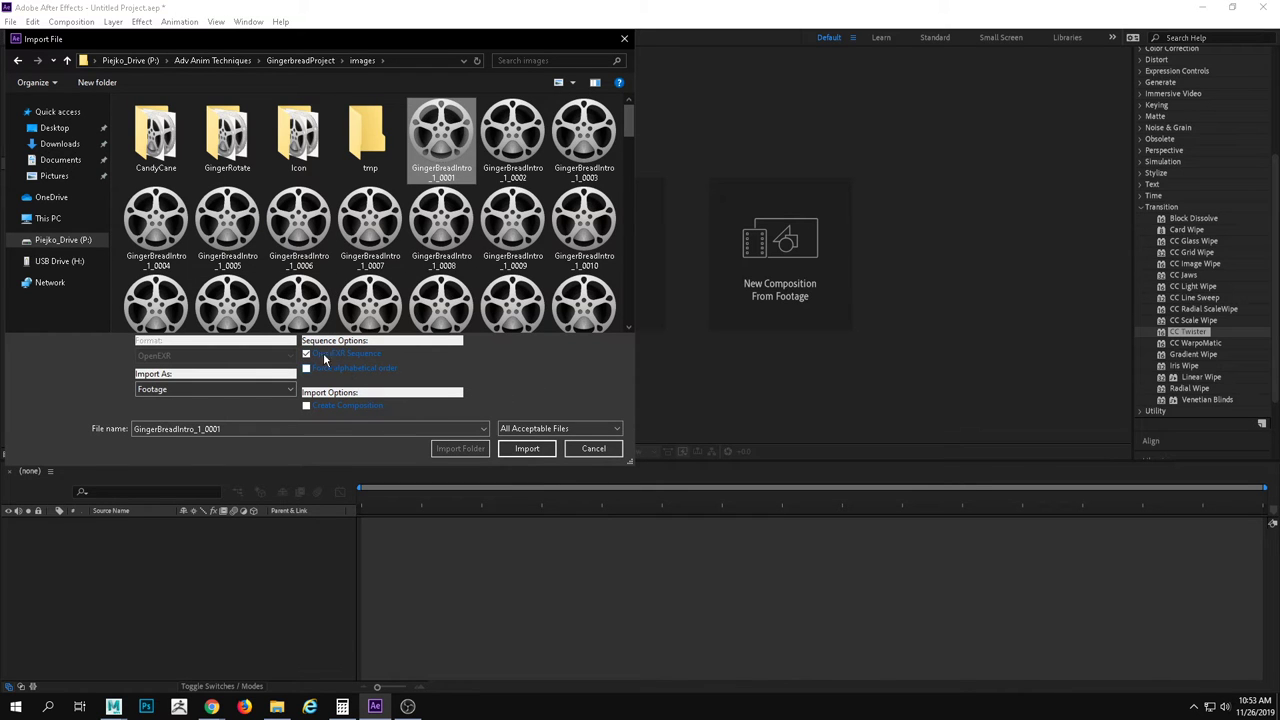
{"action": "left_click", "coordinate": [527, 449]}
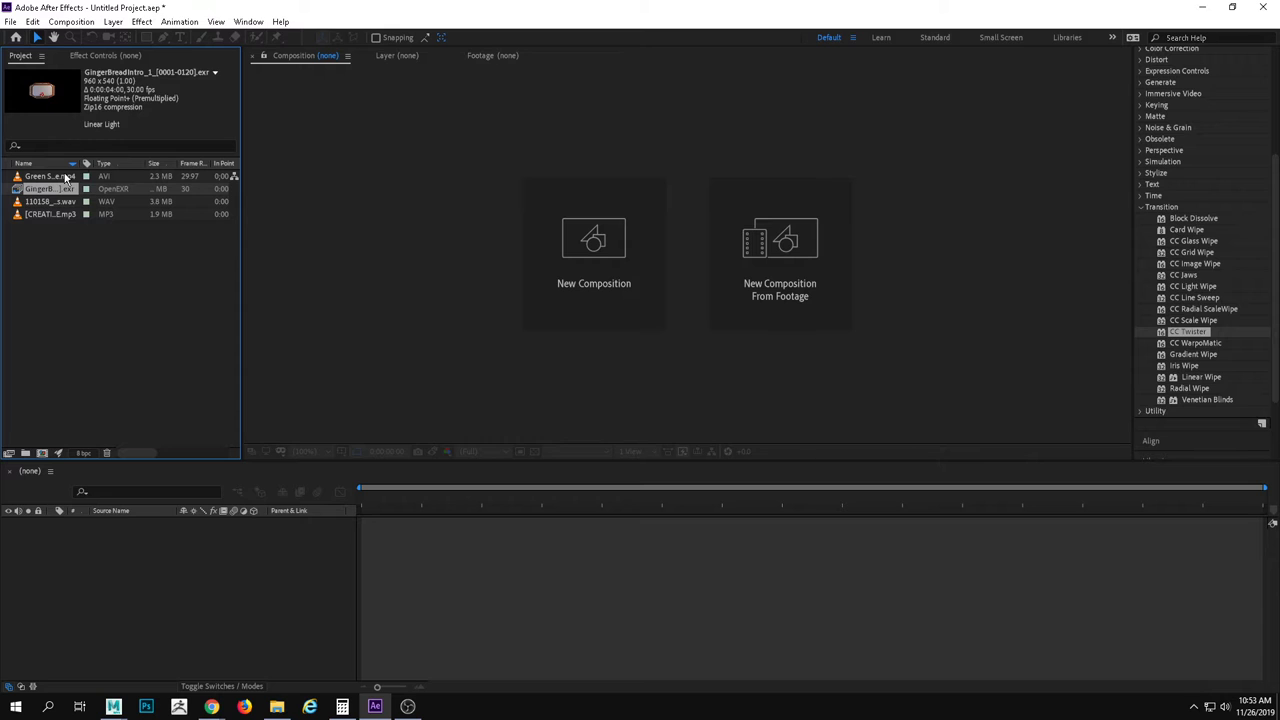
Import the OpenEXR sequence GingerBreadIntro_1_[0060-0150].exr from the Icon subfolder of images.
{"action": "right_click", "coordinate": [78, 257]}
{"action": "mouse_move", "coordinate": [201, 317]}
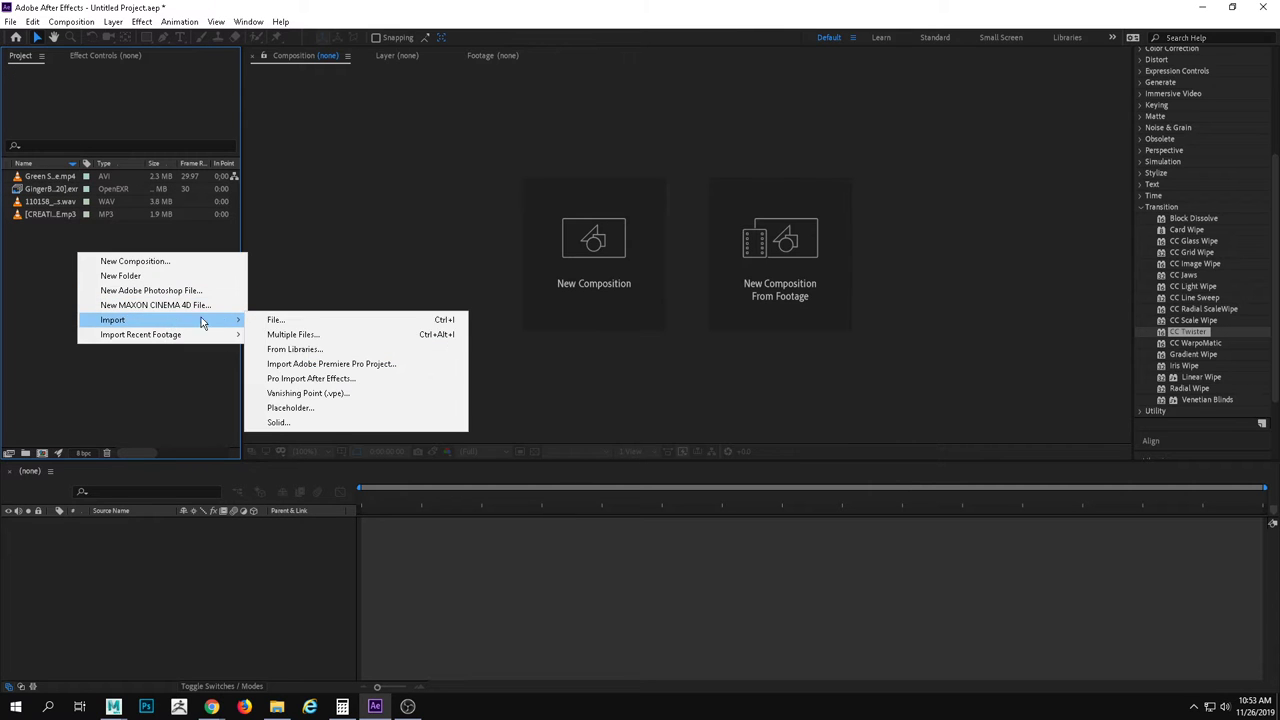
{"action": "left_click", "coordinate": [288, 318]}
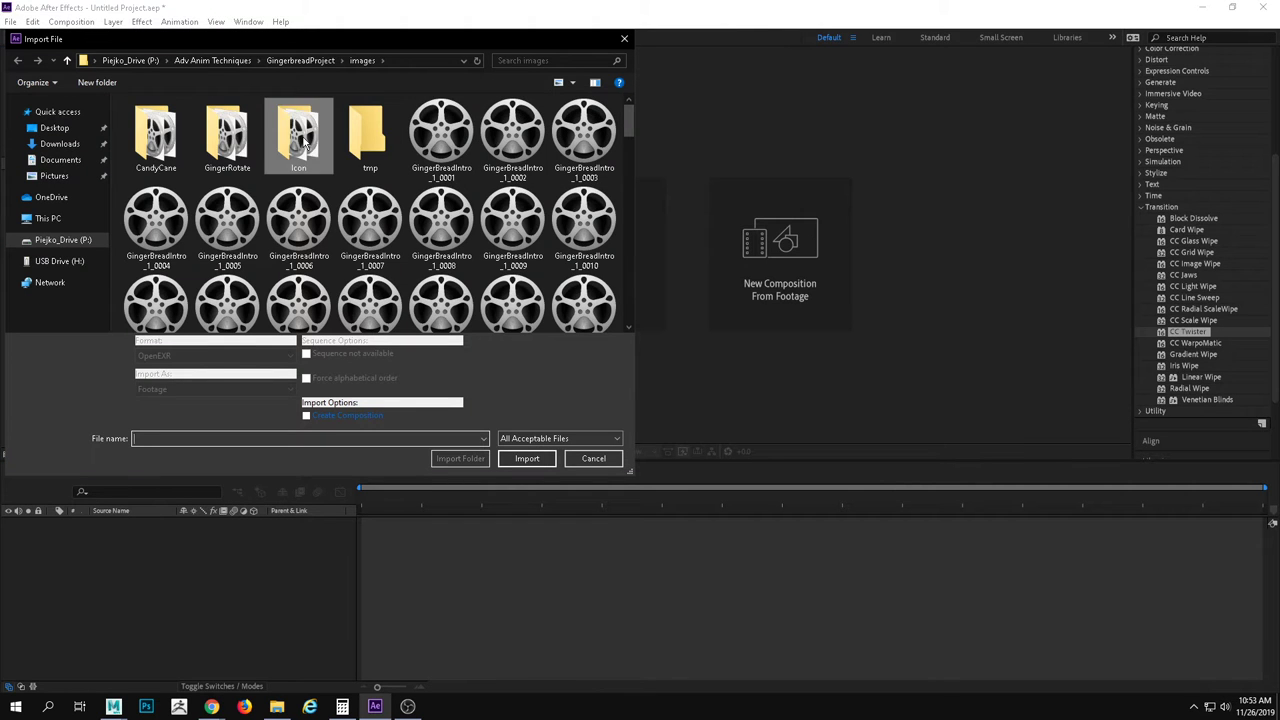
{"action": "left_click", "coordinate": [155, 130]}
{"action": "left_click", "coordinate": [527, 458]}
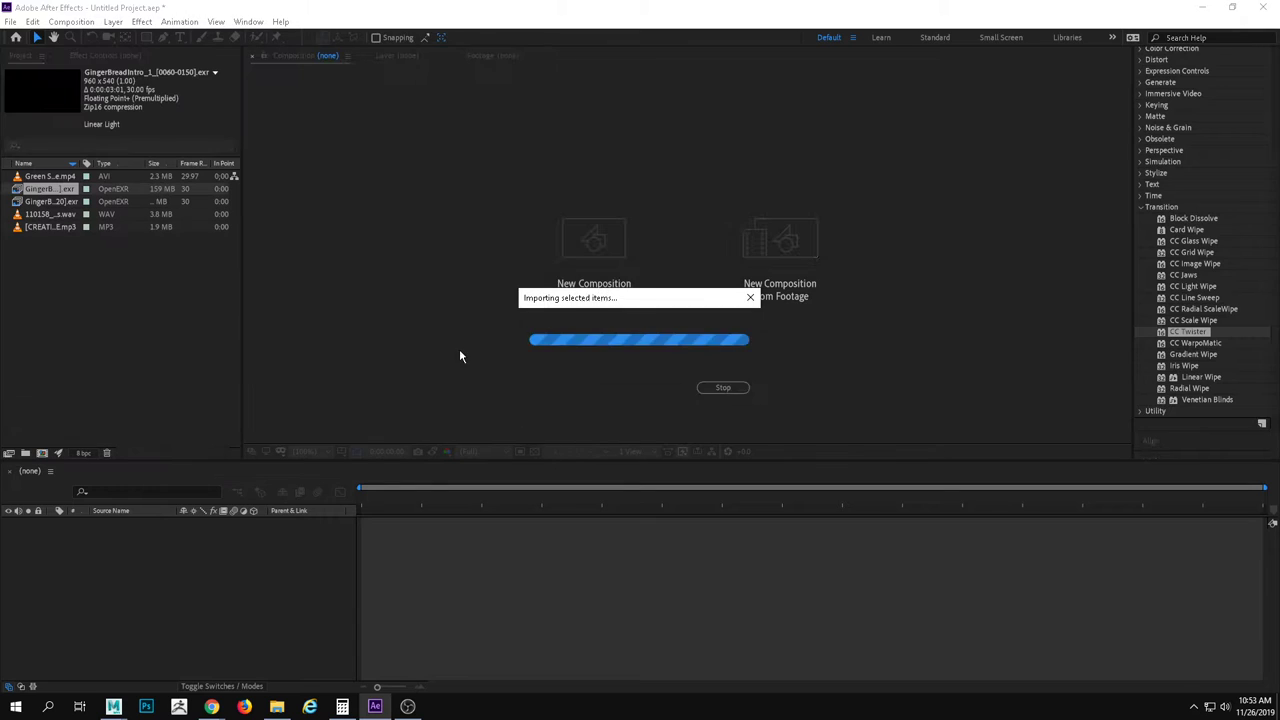
Import the frames starting at GingerBreadIntro_1_0001 in the GingerRotate subfolder of images as an OpenEXR sequence.
{"action": "right_click", "coordinate": [58, 289]}
{"action": "mouse_move", "coordinate": [106, 356]}
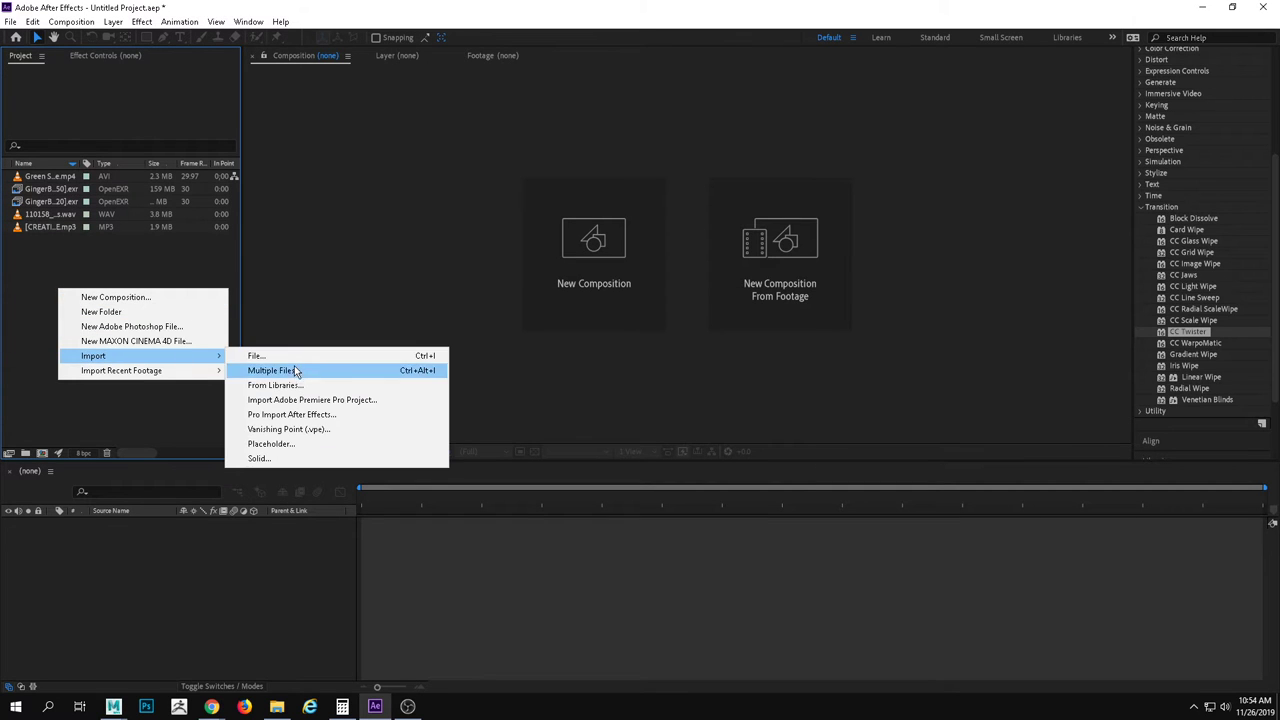
{"action": "left_click", "coordinate": [265, 355]}
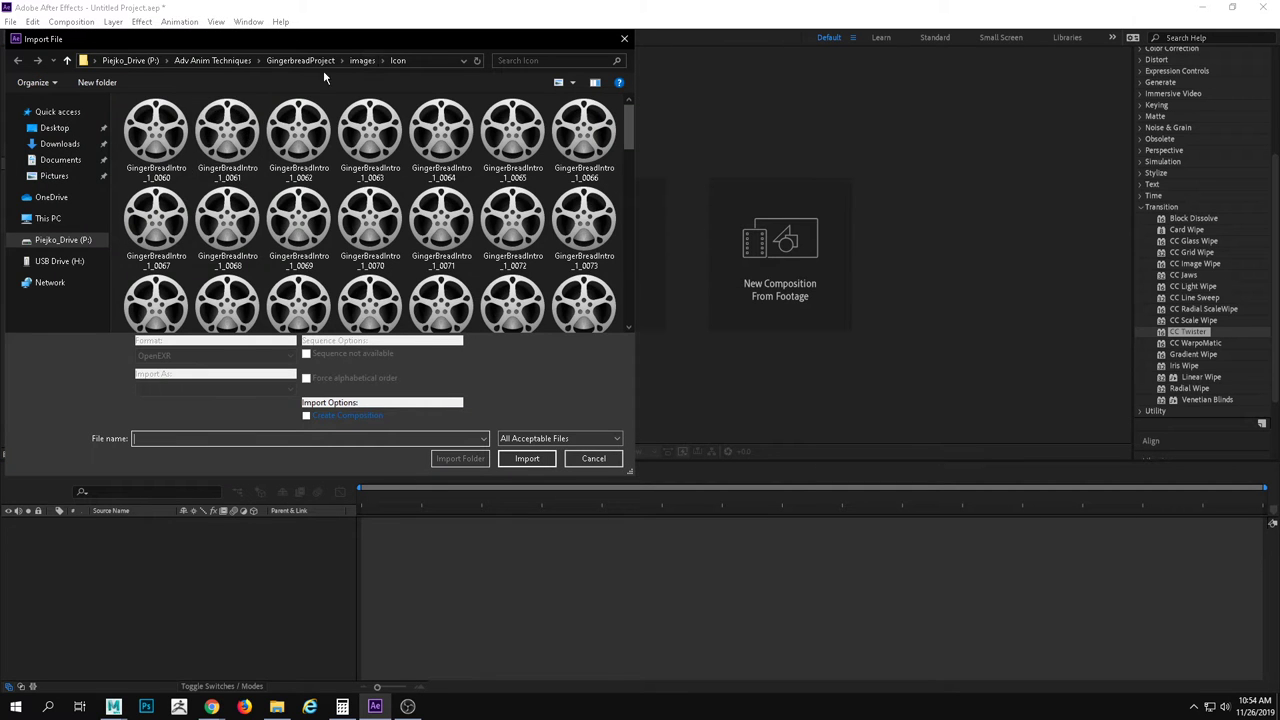
{"action": "left_click", "coordinate": [362, 60]}
{"action": "double_click", "coordinate": [230, 136]}
{"action": "left_click", "coordinate": [157, 140]}
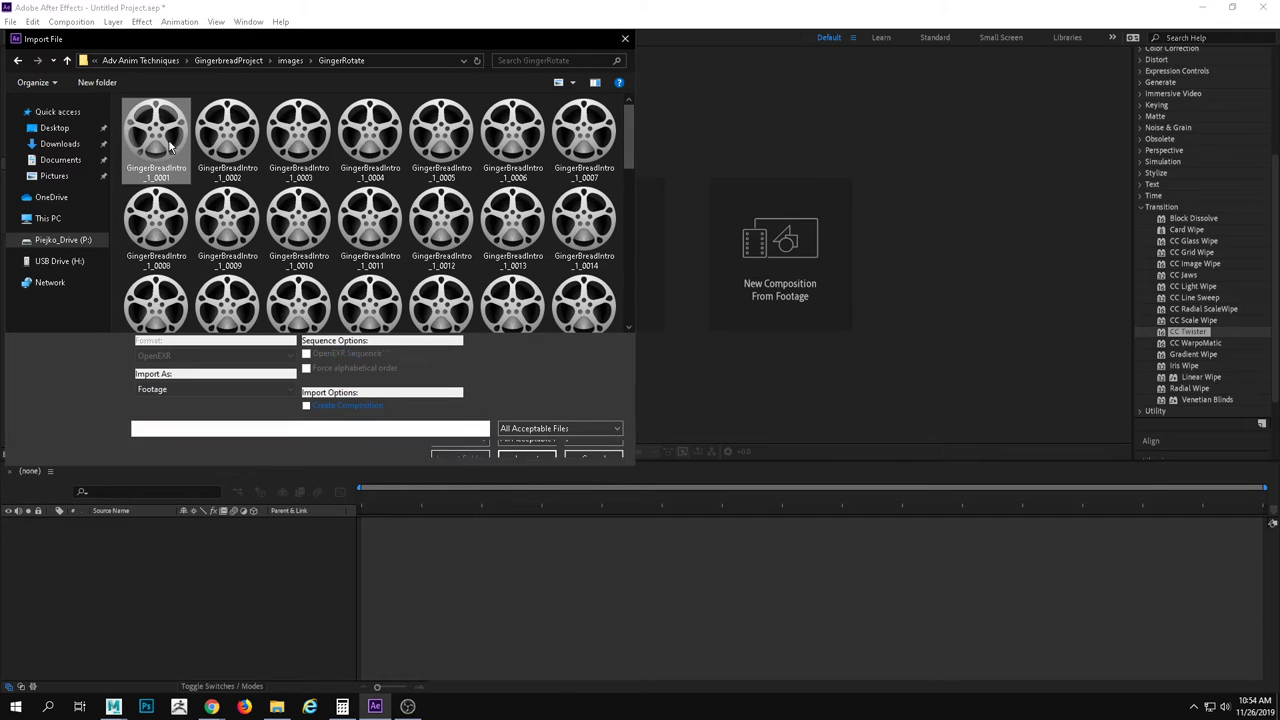
{"action": "key", "text": "Return"}
Import the frames starting at GingerBreadIntro_1_0001 in the CandyCane subfolder of images as an OpenEXR sequence.
{"action": "right_click", "coordinate": [120, 298]}
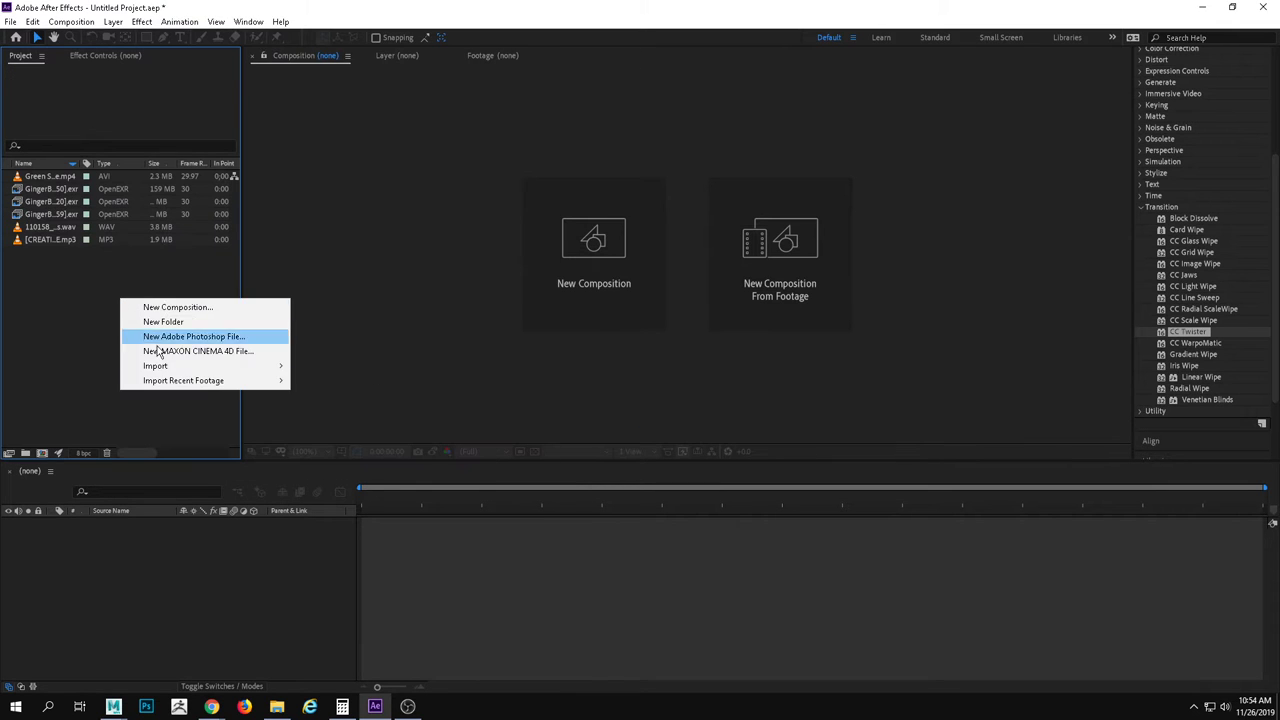
{"action": "mouse_move", "coordinate": [172, 372]}
{"action": "left_click", "coordinate": [322, 368]}
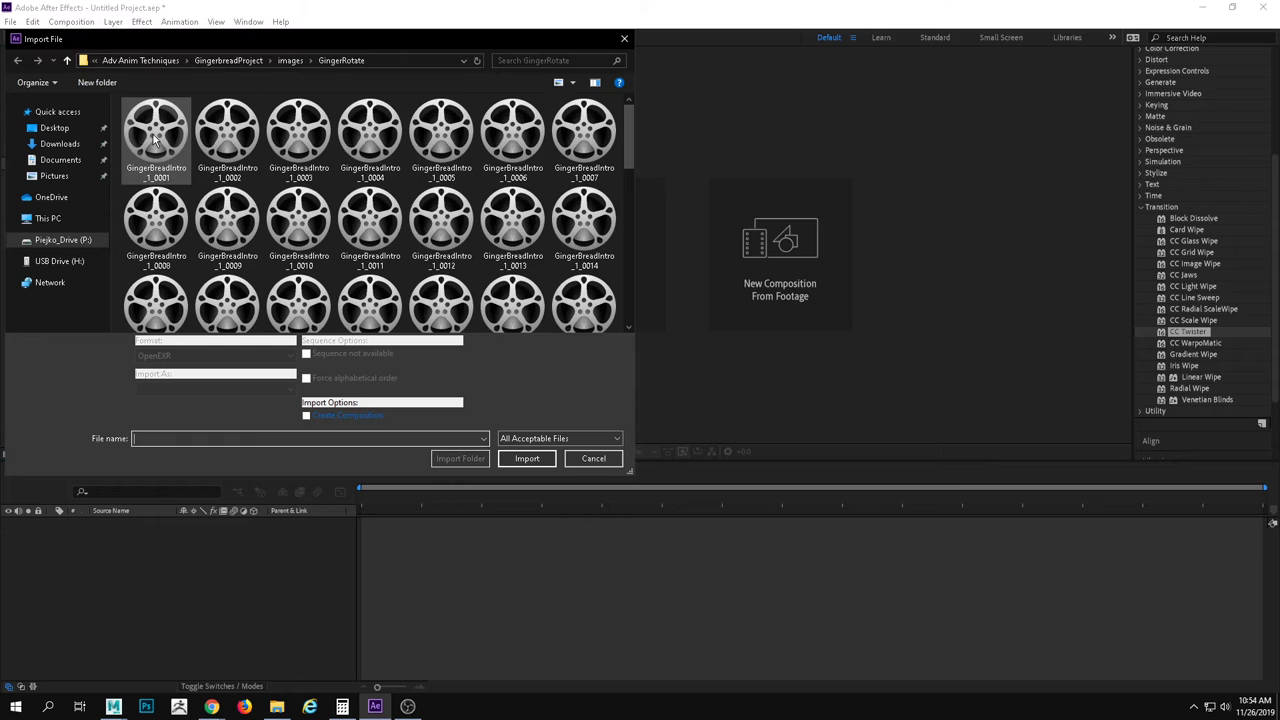
{"action": "left_click", "coordinate": [279, 62]}
{"action": "double_click", "coordinate": [152, 130]}
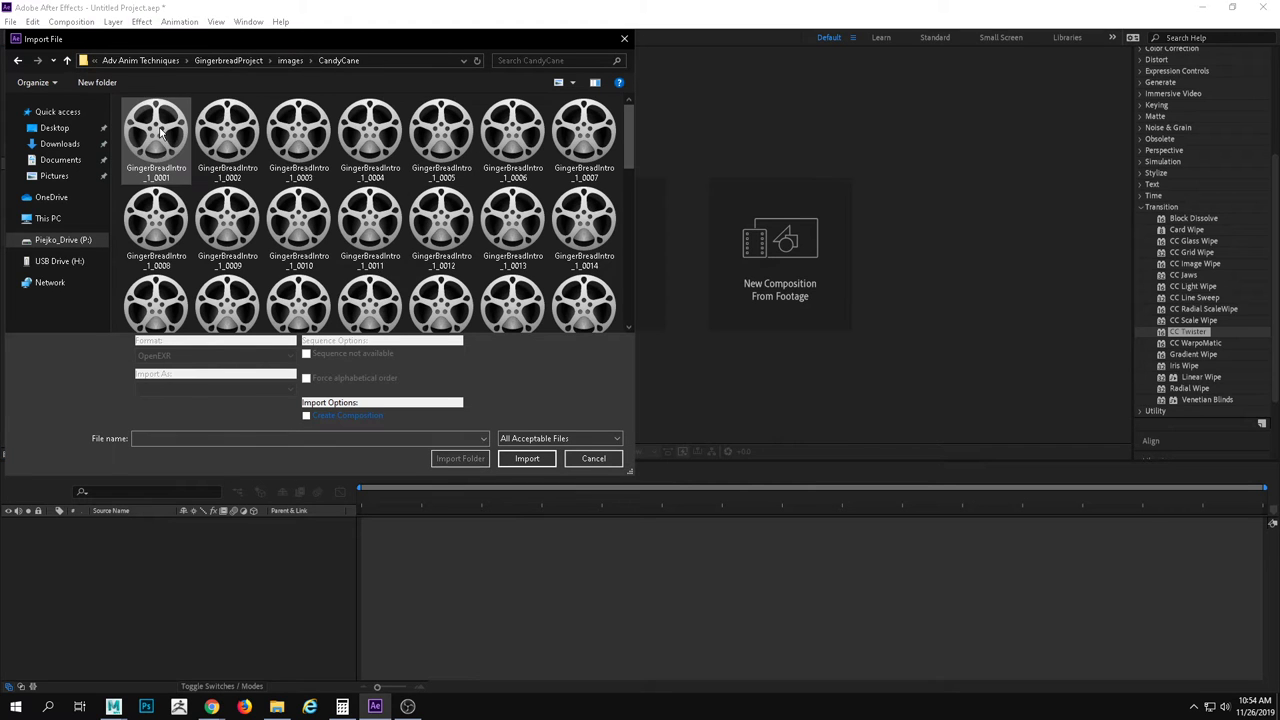
{"action": "left_click", "coordinate": [157, 135]}
{"action": "key", "text": "Return"}
{"action": "left_click", "coordinate": [223, 354]}
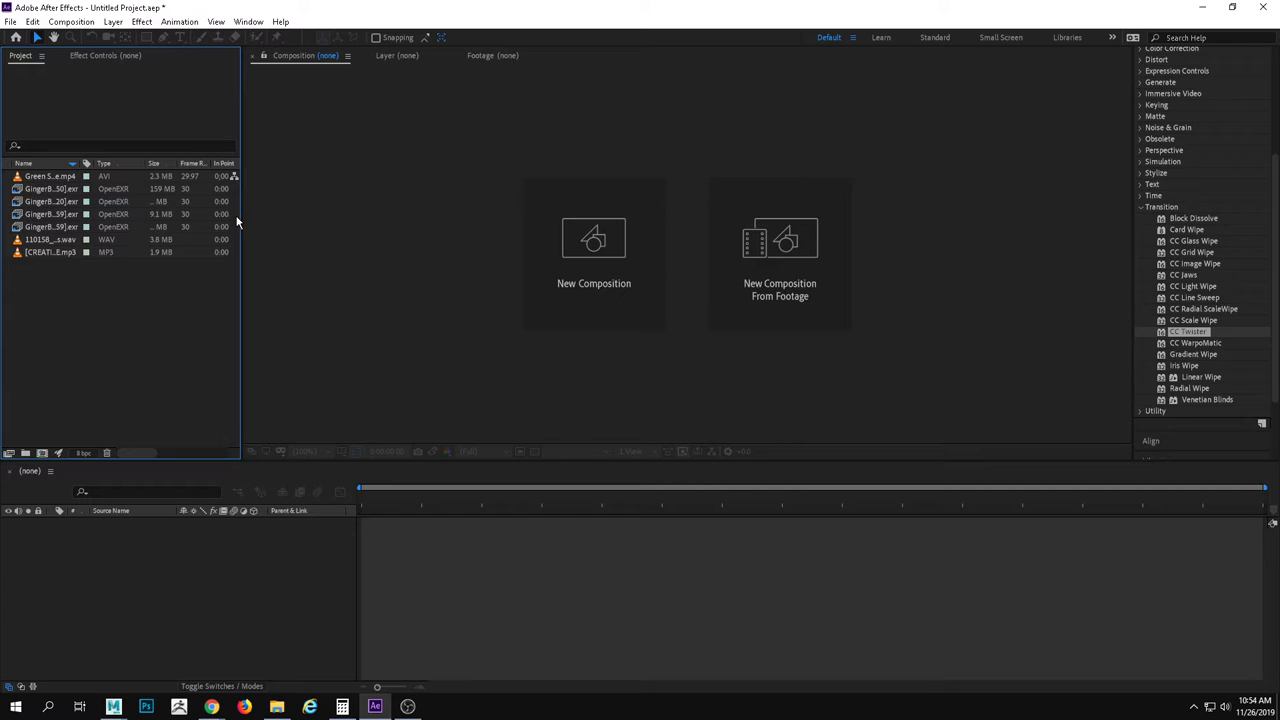
Open GingerBreadIntro_1_[0060-0150].exr in the footage viewer, play it and scrub back to its opening frames.
{"action": "double_click", "coordinate": [49, 188]}
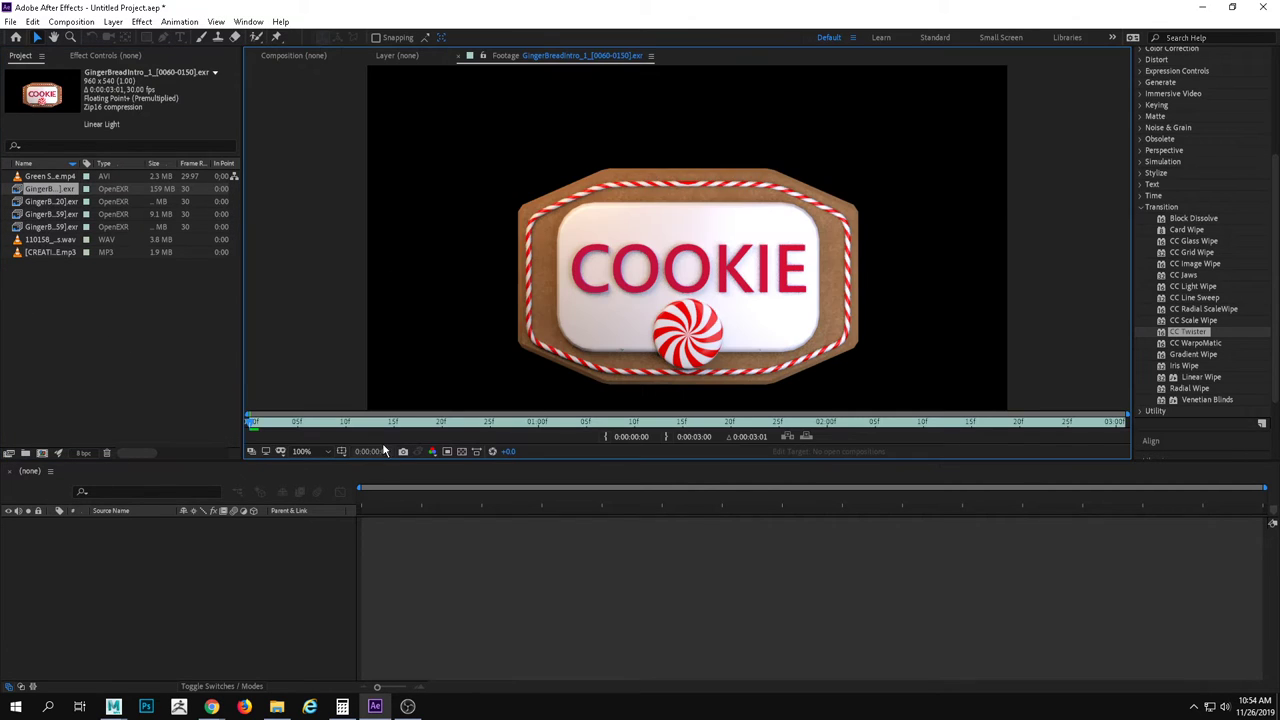
{"action": "key", "text": "space"}
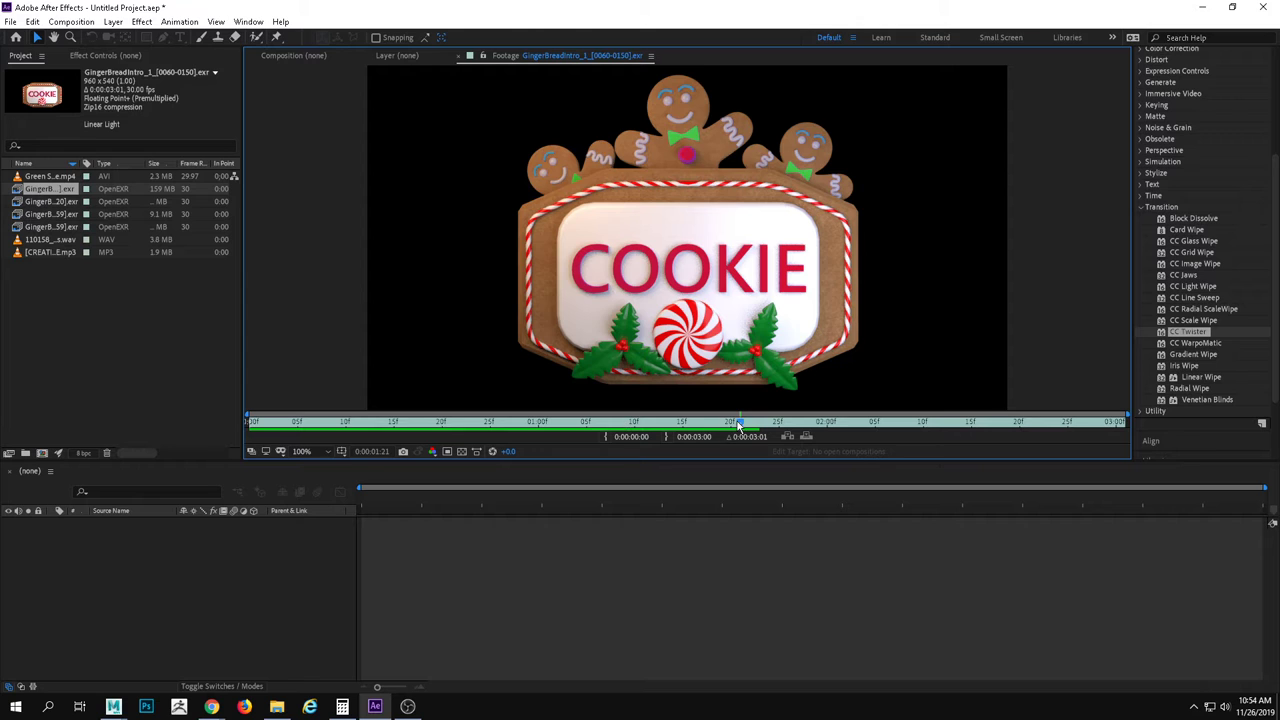
{"action": "left_click_drag", "start_coordinate": [738, 425], "coordinate": [310, 373]}
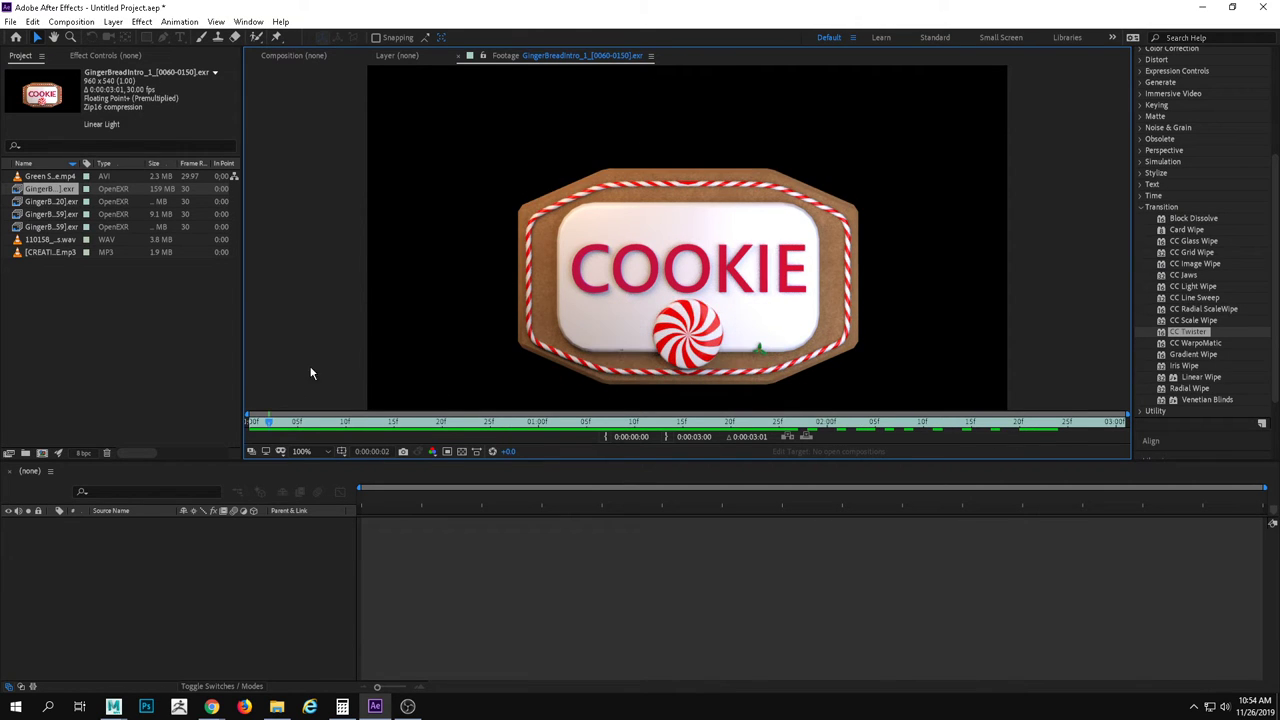
{"action": "left_click", "coordinate": [171, 364]}
Open the blank cookie sign sequence and the gingerbread man sequence in the footage viewer and scrub through each.
{"action": "double_click", "coordinate": [56, 201]}
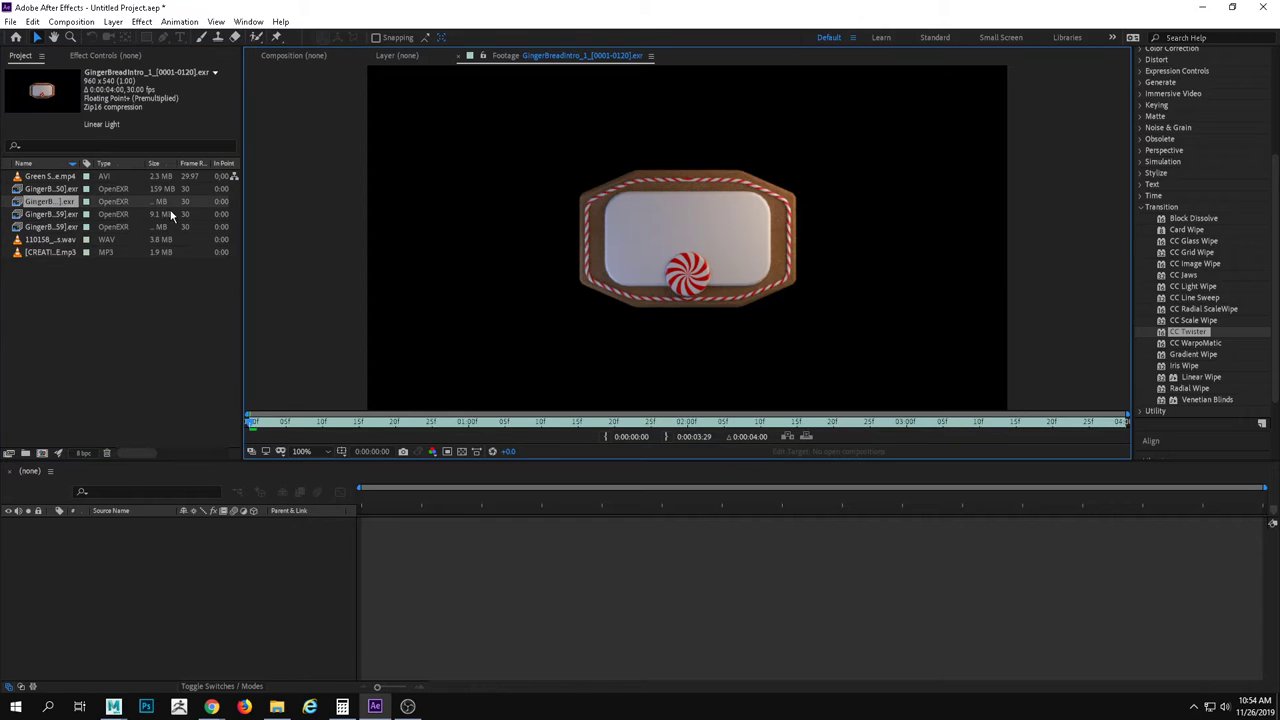
{"action": "left_click_drag", "start_coordinate": [323, 413], "coordinate": [245, 385]}
{"action": "left_click", "coordinate": [46, 216]}
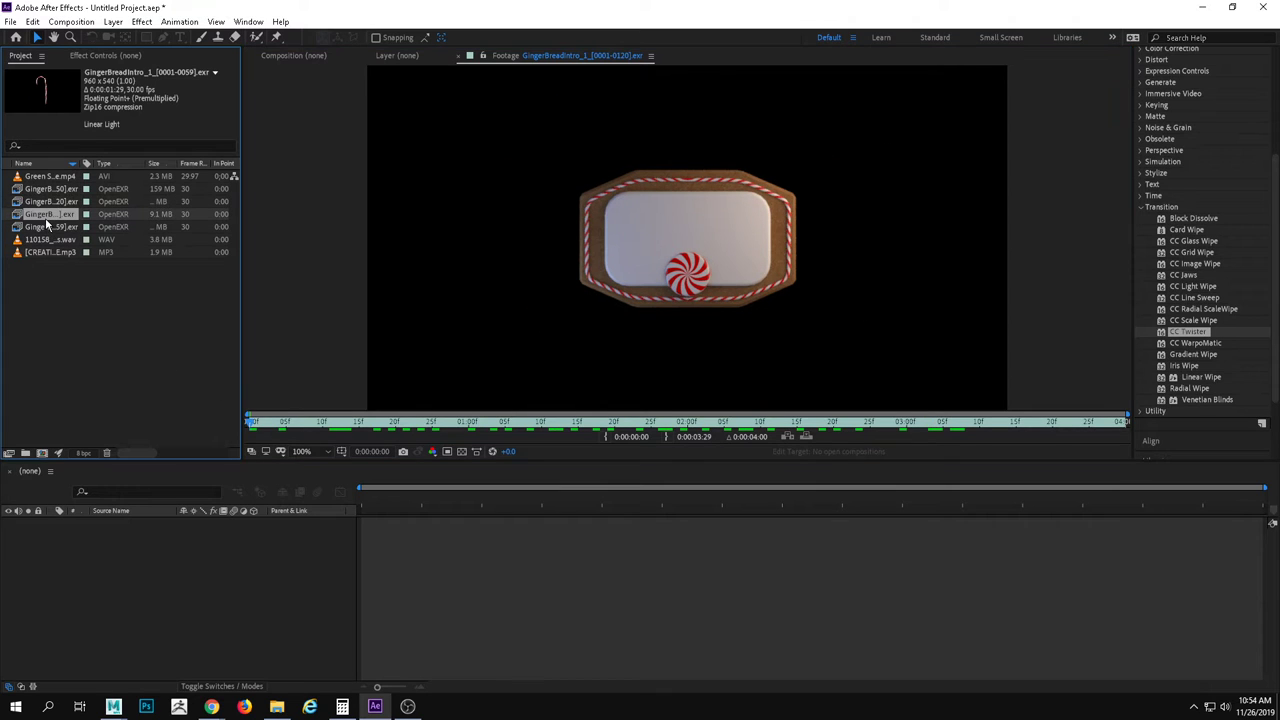
{"action": "double_click", "coordinate": [45, 229]}
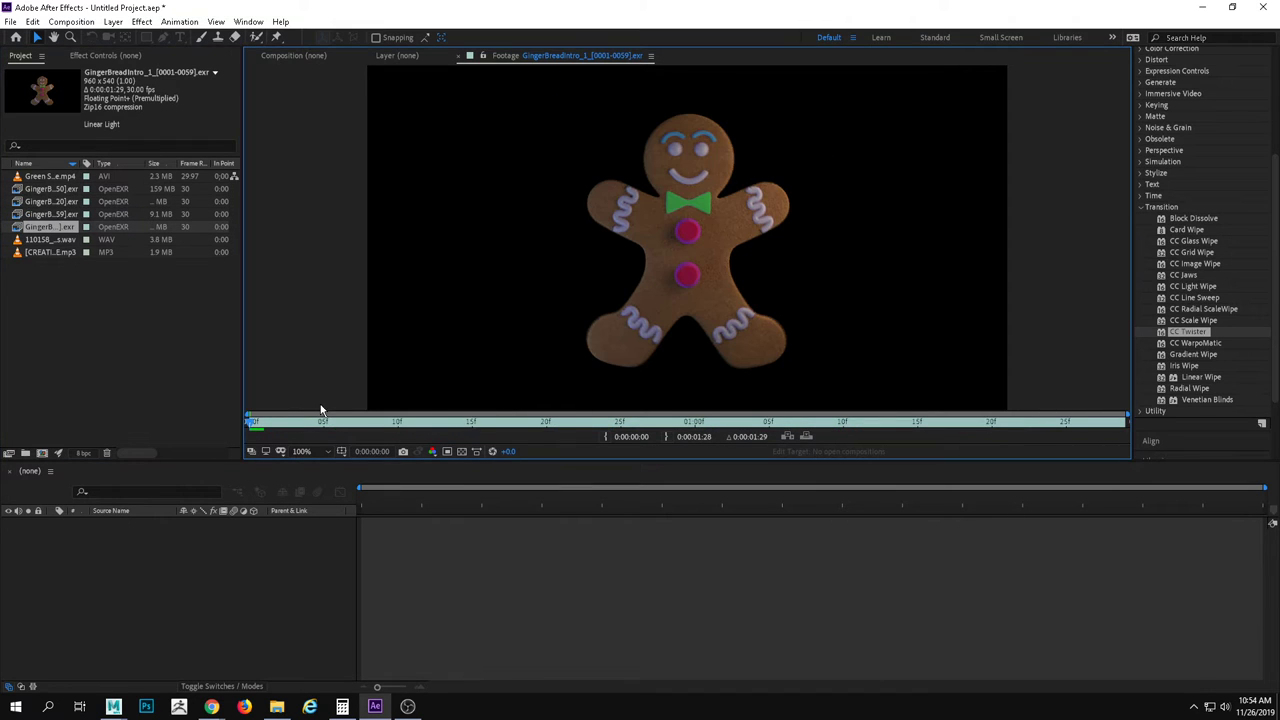
{"action": "left_click_drag", "start_coordinate": [310, 428], "coordinate": [129, 397]}
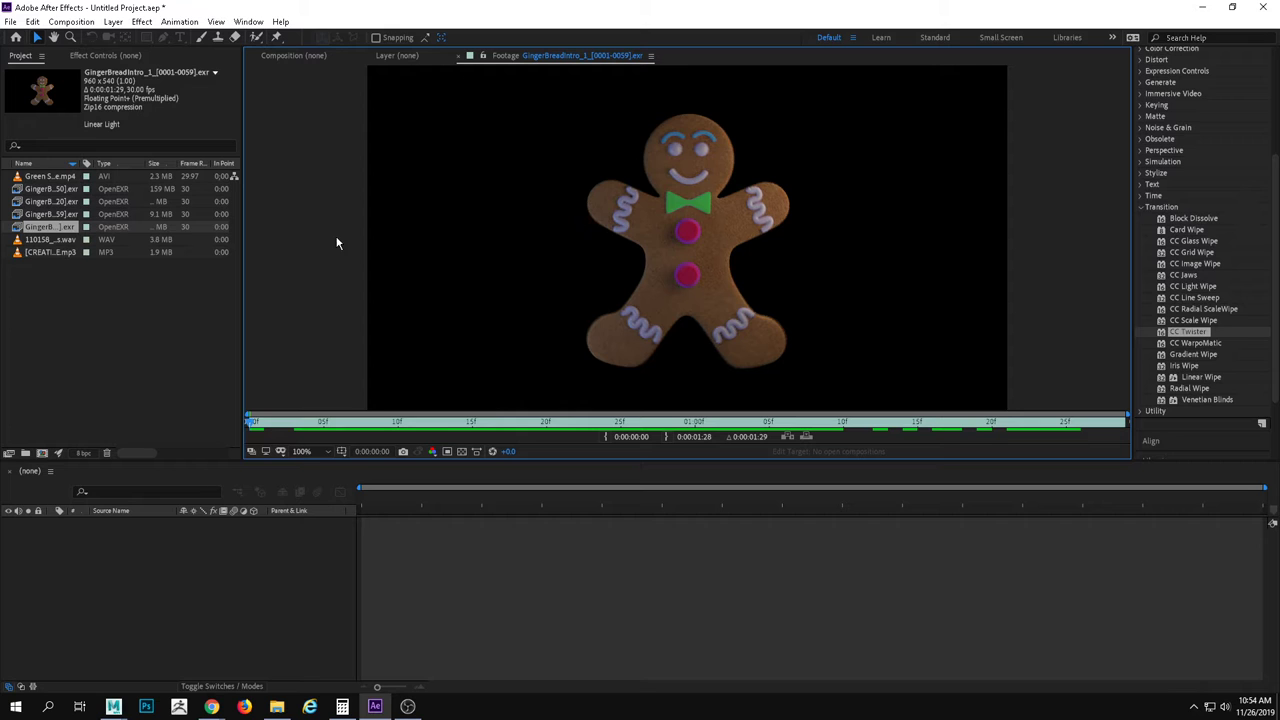
{"action": "left_click", "coordinate": [137, 285]}
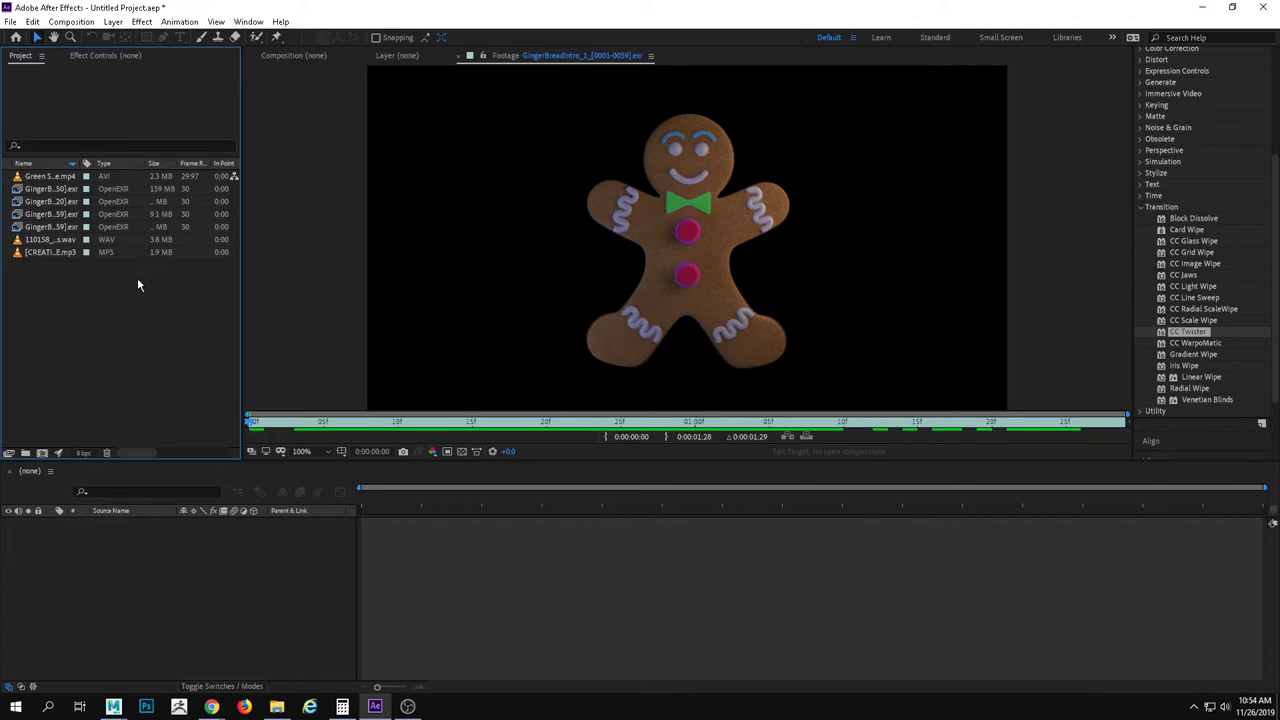
Create a composition with the default HDTV 1080 29.97 settings at 1920 x 1080, and undo its creation.
{"action": "double_click", "coordinate": [72, 14]}
{"action": "left_click", "coordinate": [71, 24]}
{"action": "left_click", "coordinate": [77, 40]}
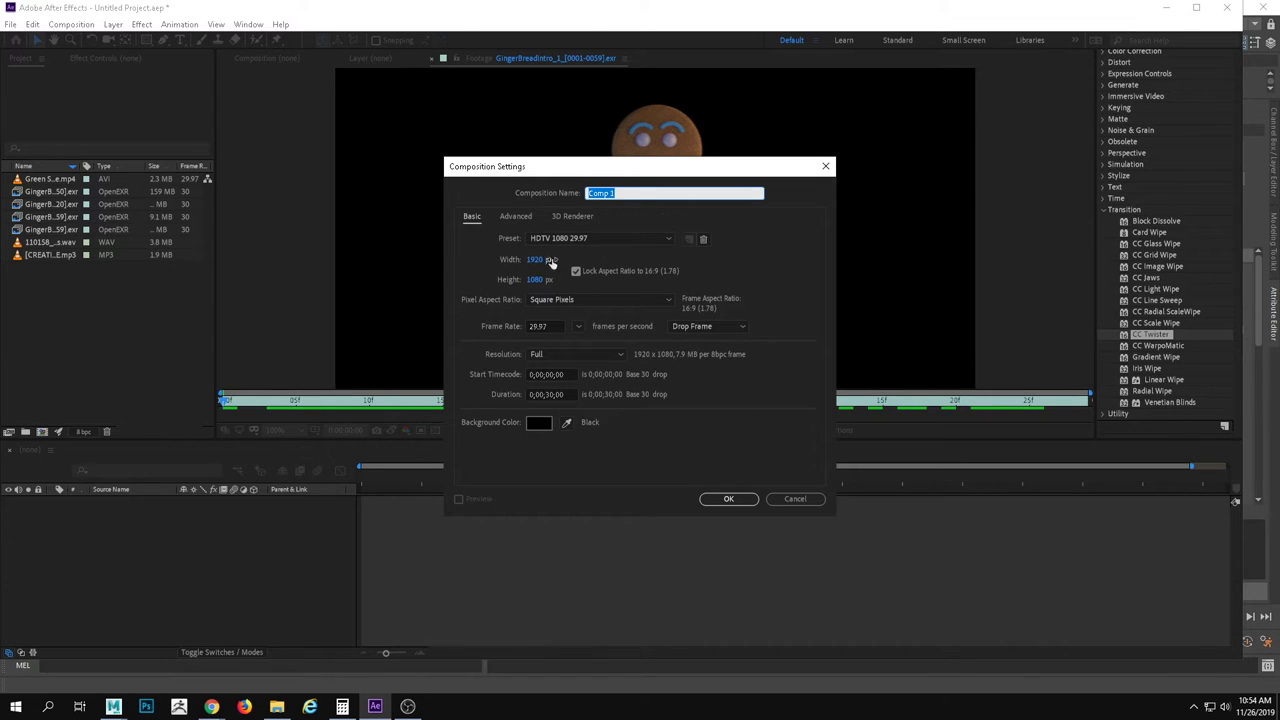
{"action": "left_click", "coordinate": [728, 498]}
{"action": "left_click", "coordinate": [1196, 7]}
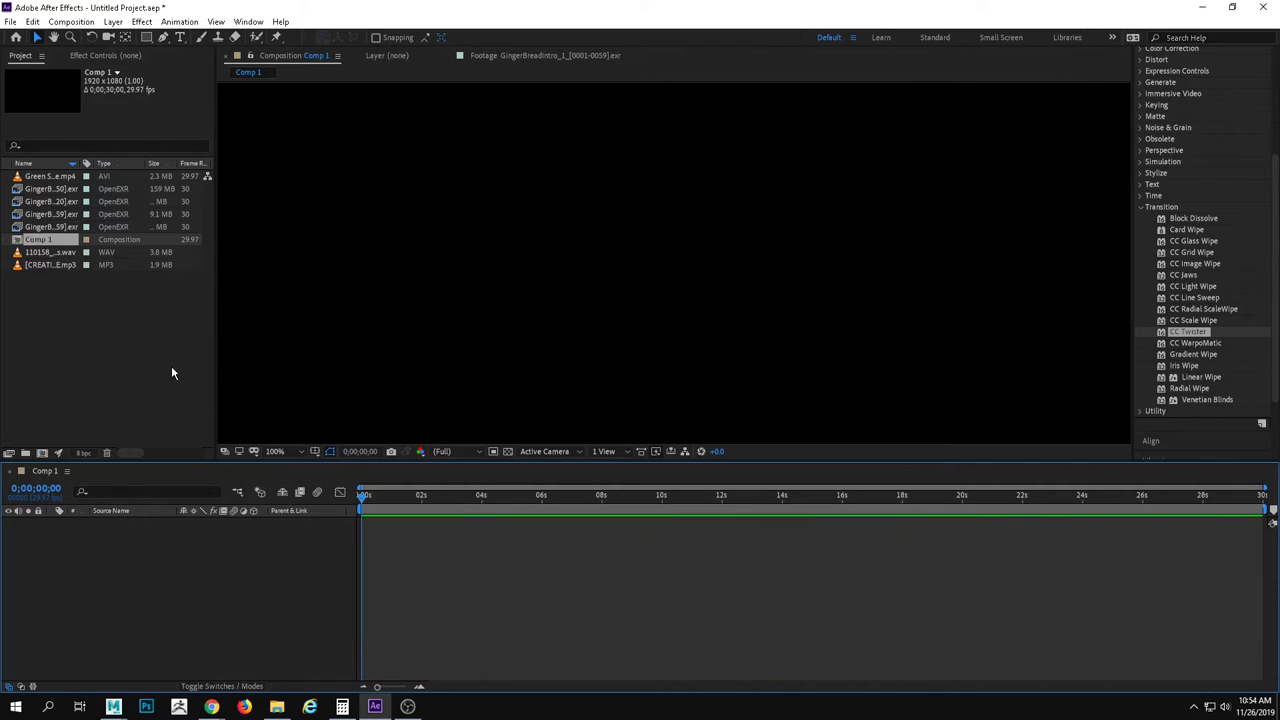
{"action": "left_click", "coordinate": [71, 315]}
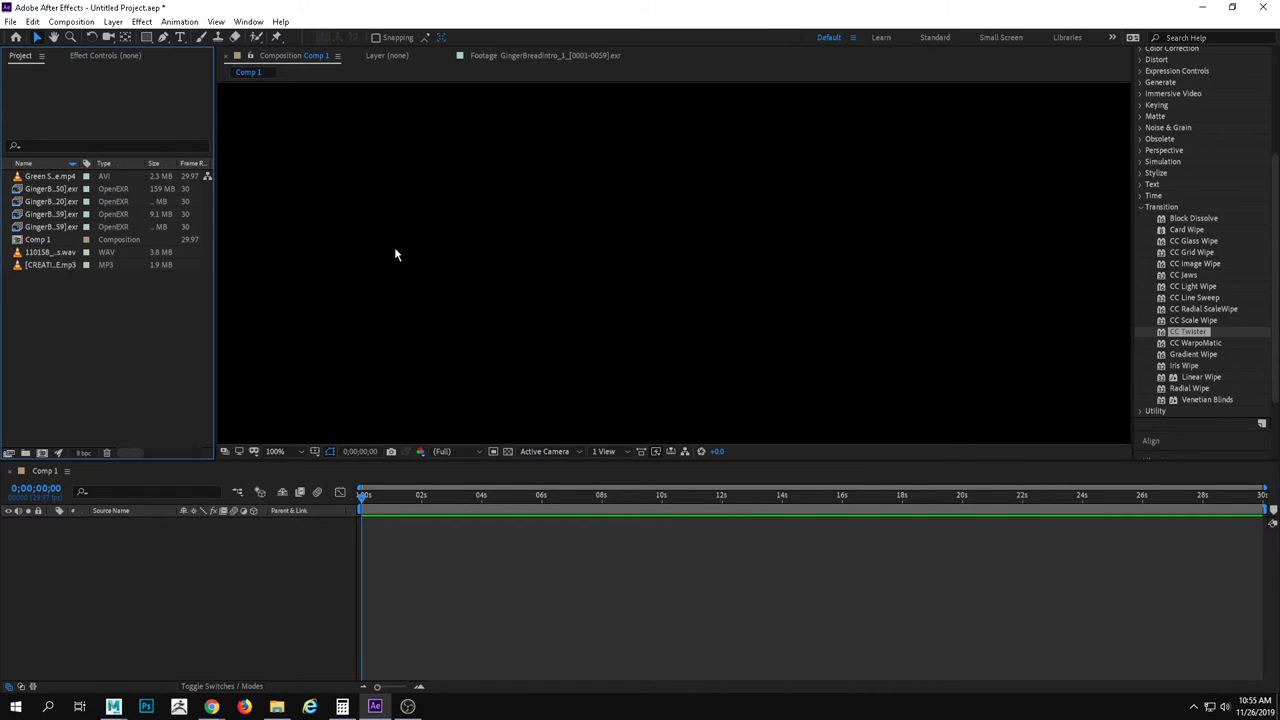
{"action": "key", "text": "ctrl+z"}
Create a new composition 960 px wide with the aspect ratio locked to 16:9, giving 960 x 540.
{"action": "left_click", "coordinate": [71, 21]}
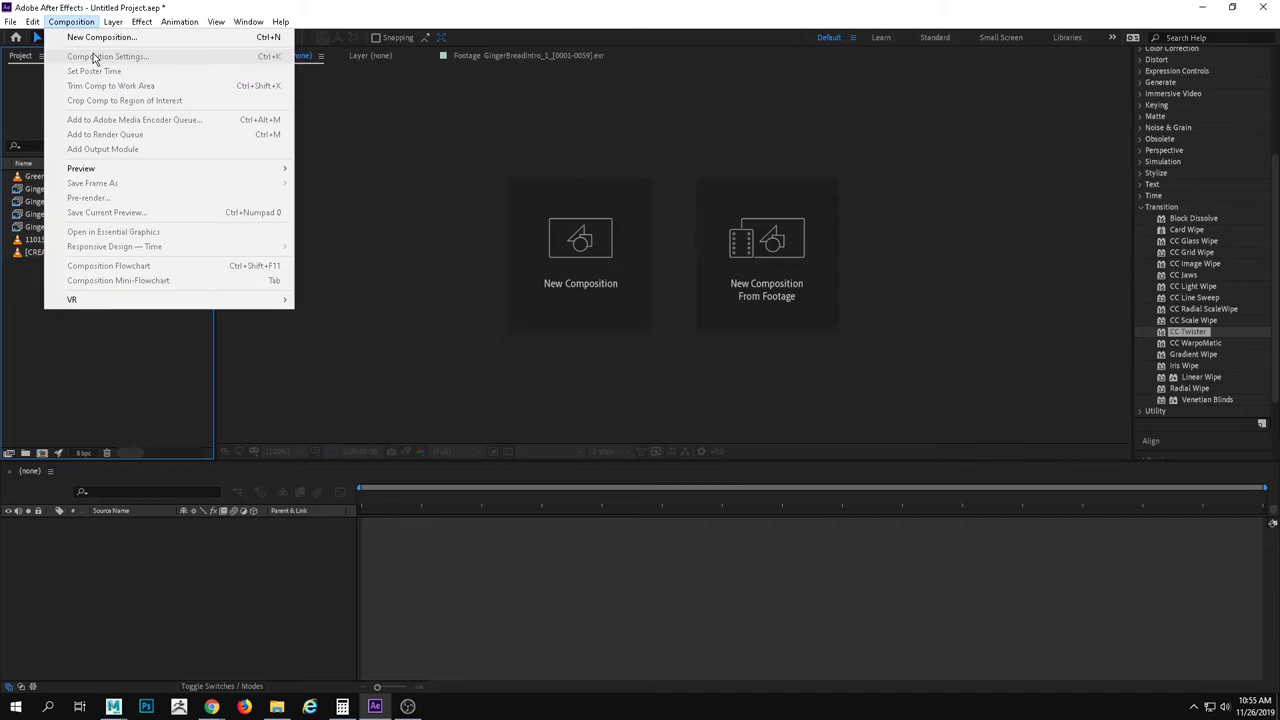
{"action": "left_click", "coordinate": [100, 50]}
{"action": "left_click", "coordinate": [535, 260]}
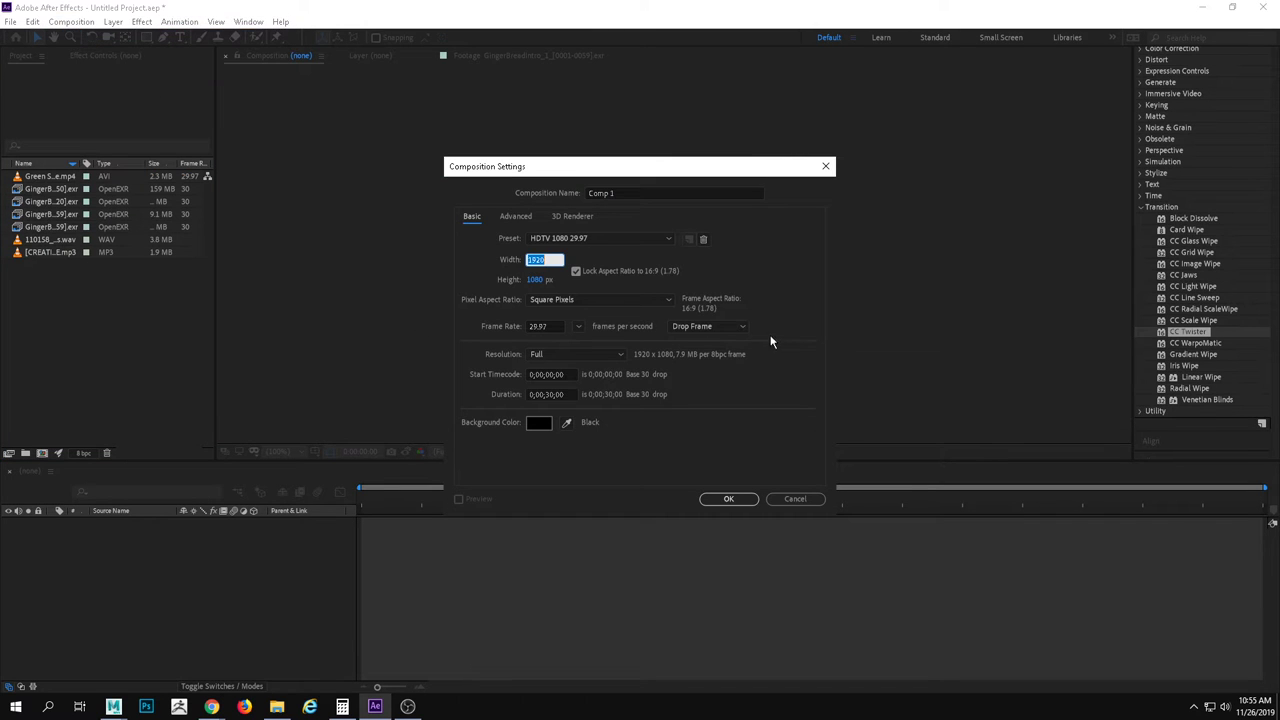
{"action": "type", "text": "960"}
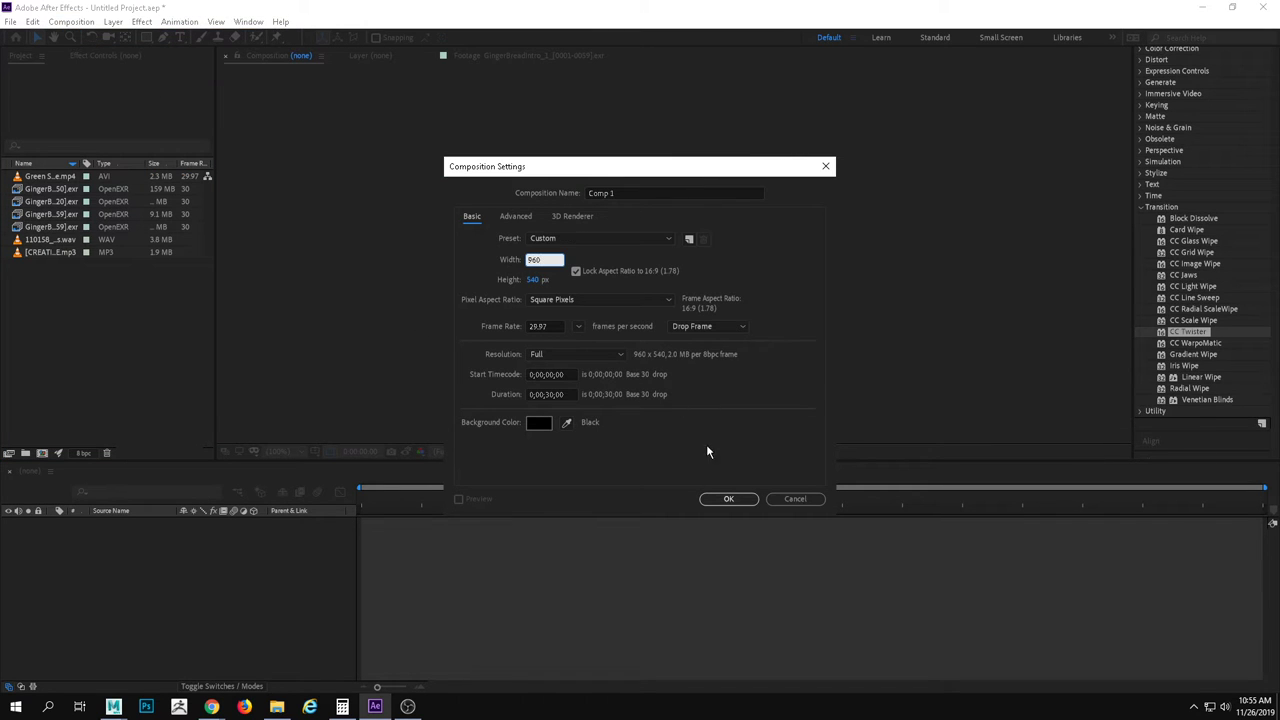
{"action": "left_click", "coordinate": [728, 499]}
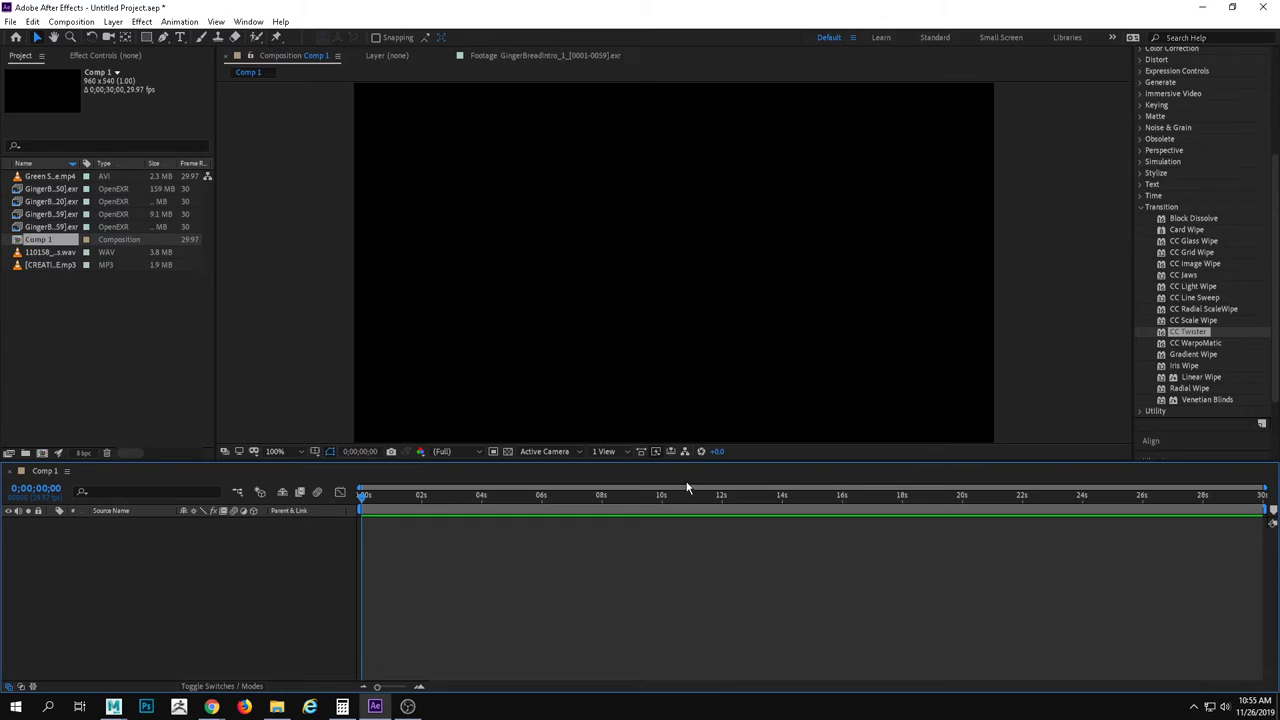
{"action": "left_click", "coordinate": [76, 22]}
{"action": "left_click", "coordinate": [150, 9]}
{"action": "left_click", "coordinate": [90, 329]}
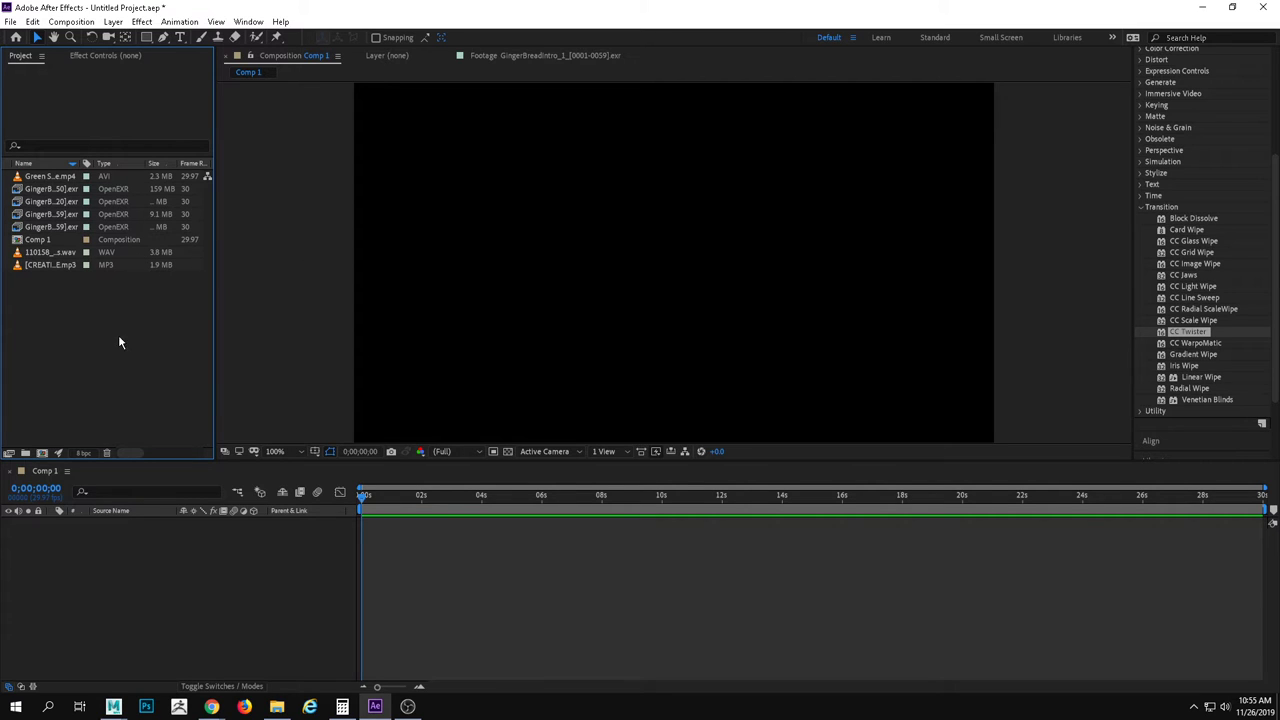
Reverse the name sorting of the project items and select the GingerBreadIntro_1_[0001-0059].exr gingerbread man sequence.
{"action": "left_click", "coordinate": [72, 190]}
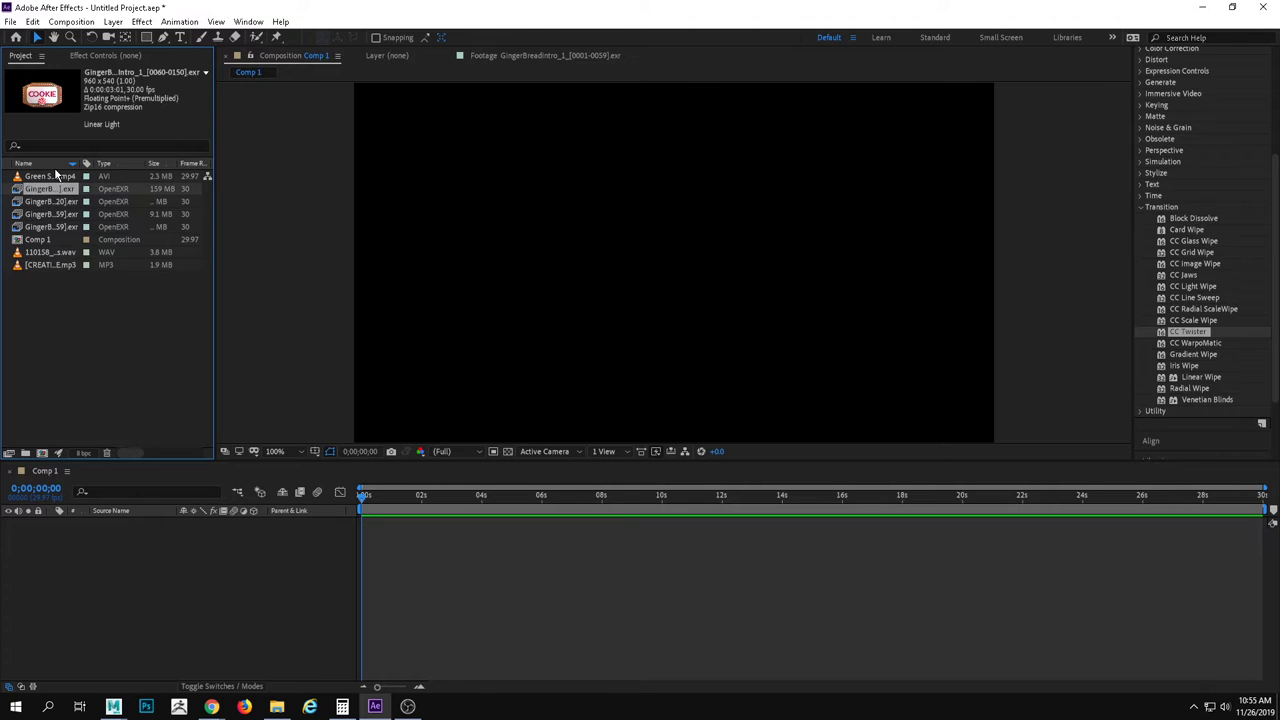
{"action": "left_click", "coordinate": [57, 164]}
{"action": "left_click", "coordinate": [58, 307]}
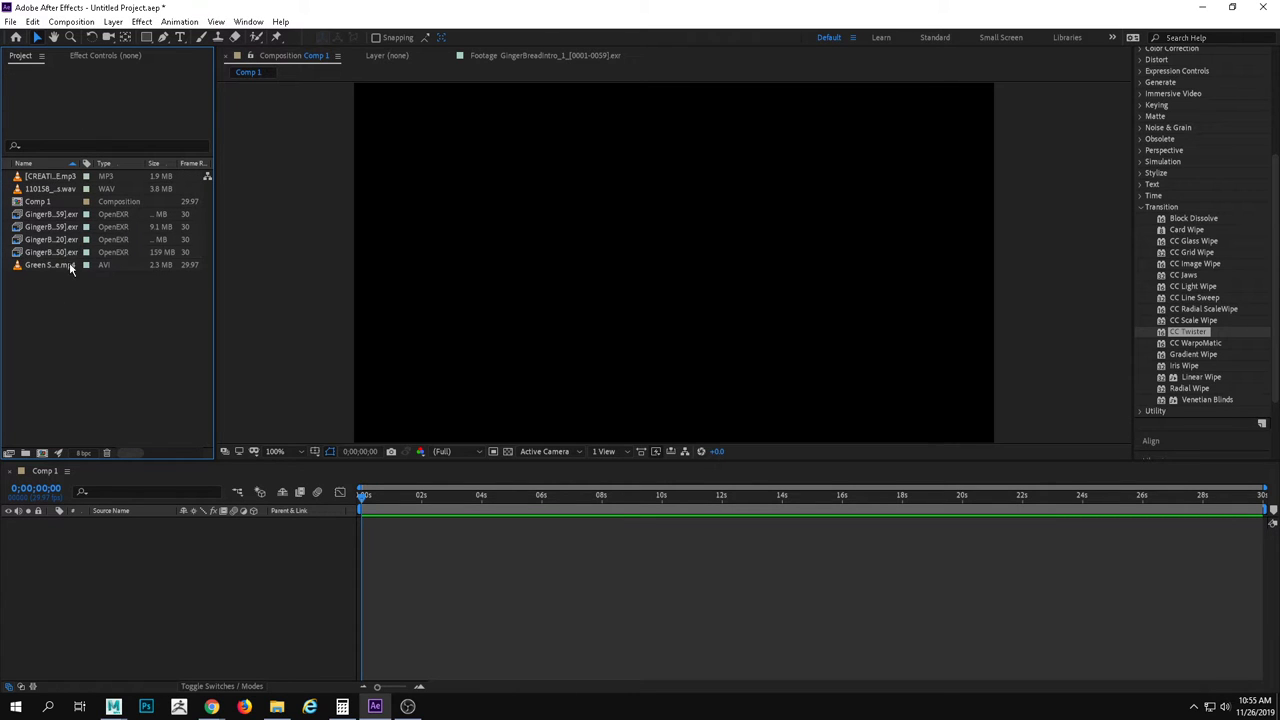
{"action": "left_click", "coordinate": [62, 252]}
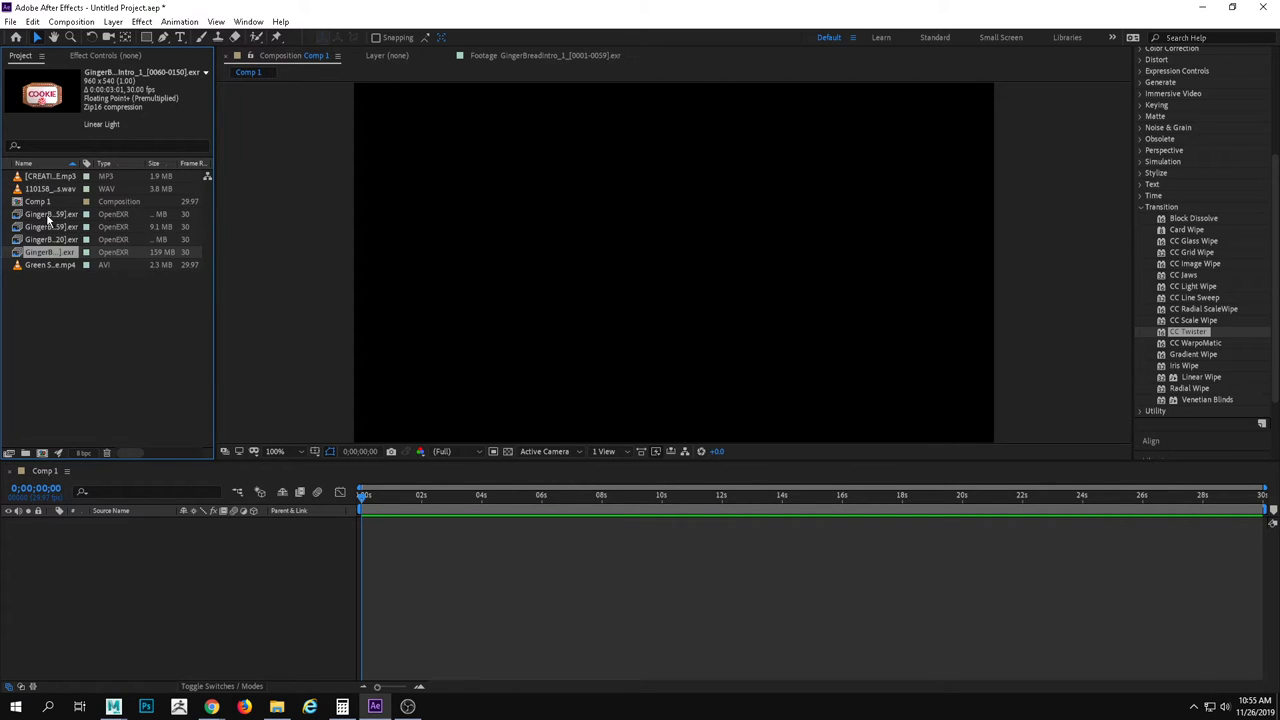
{"action": "left_click", "coordinate": [48, 218]}
Add a new solid layer to Comp 1 with the default turquoise color at 960 x 540.
{"action": "right_click", "coordinate": [128, 573]}
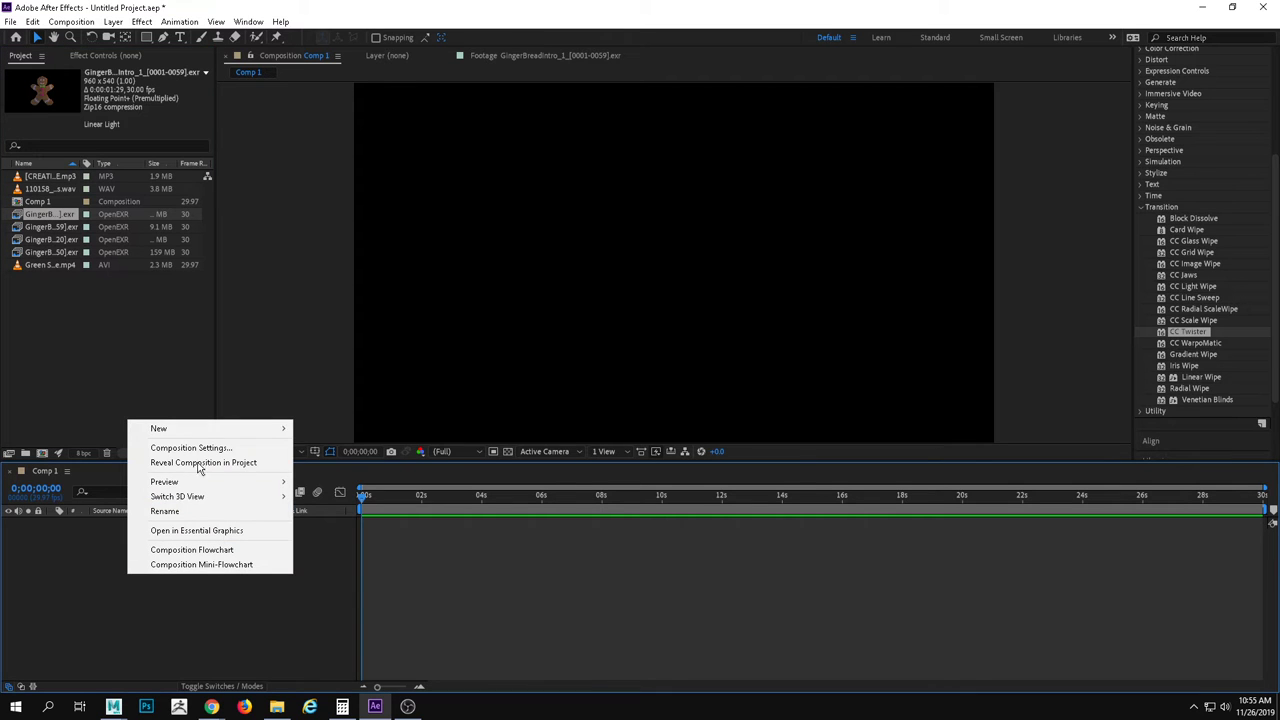
{"action": "mouse_move", "coordinate": [200, 428]}
{"action": "left_click", "coordinate": [409, 466]}
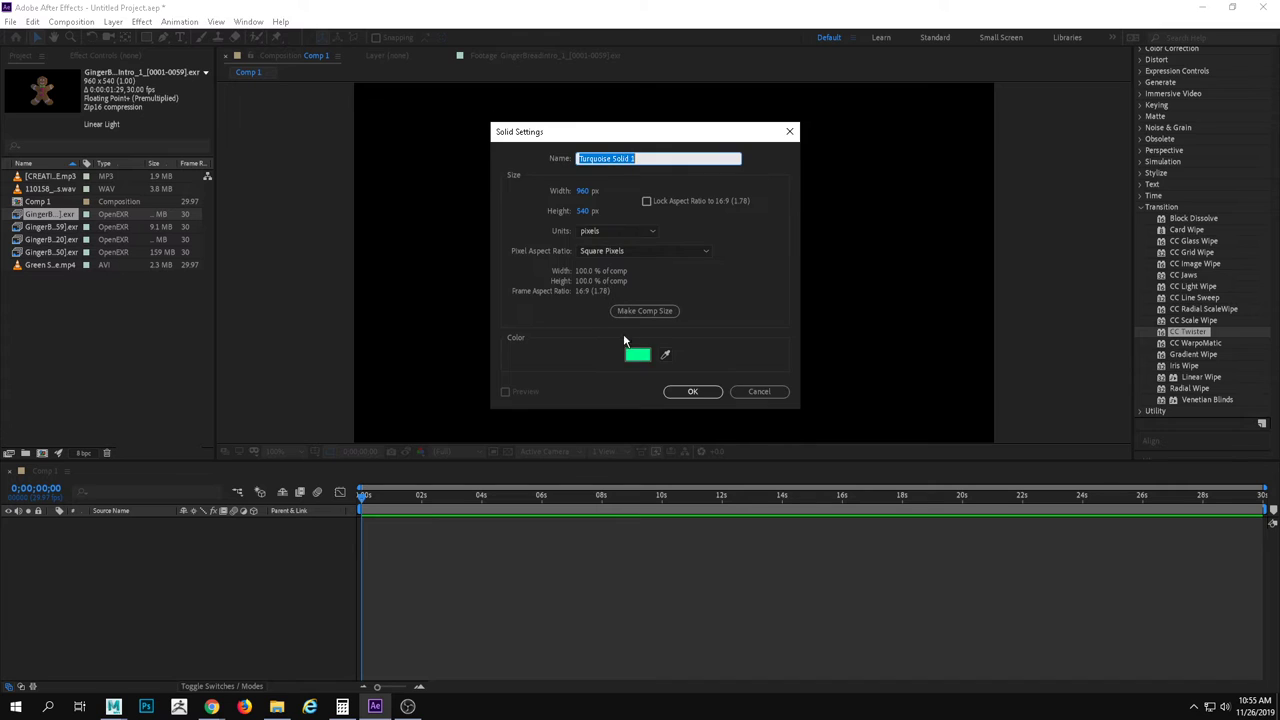
{"action": "left_click", "coordinate": [686, 391]}
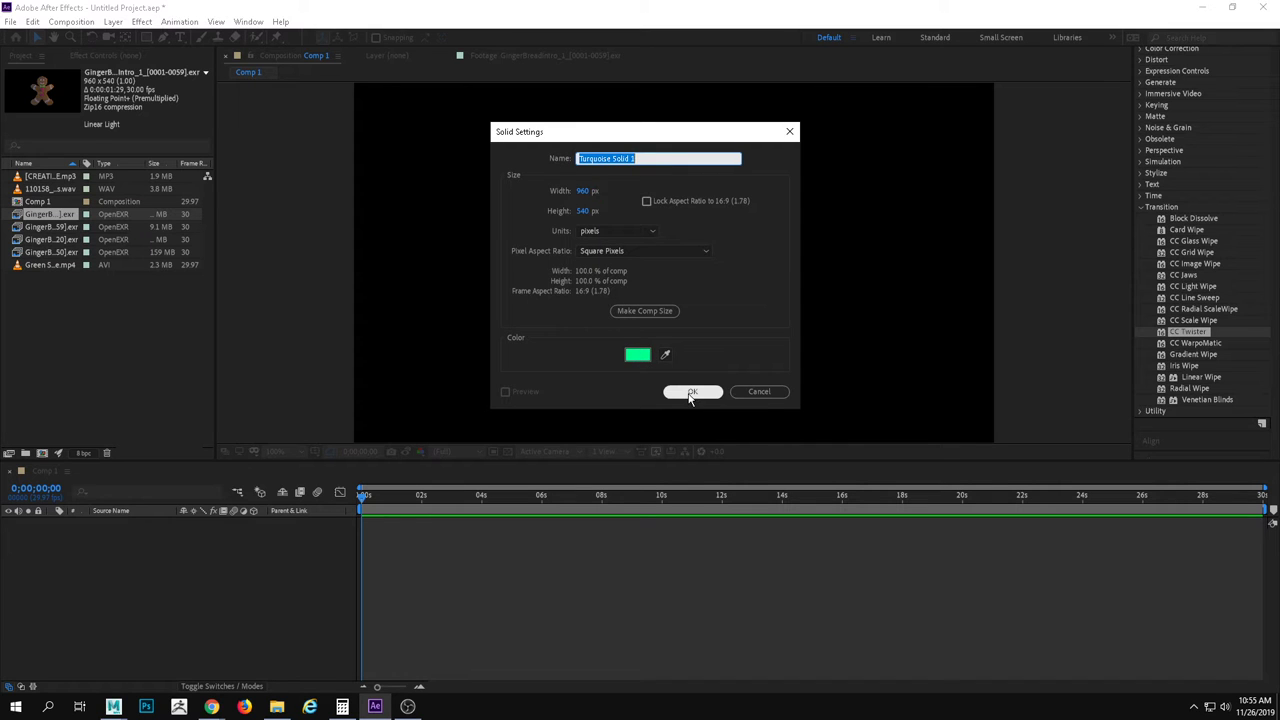
{"action": "left_click", "coordinate": [706, 393]}
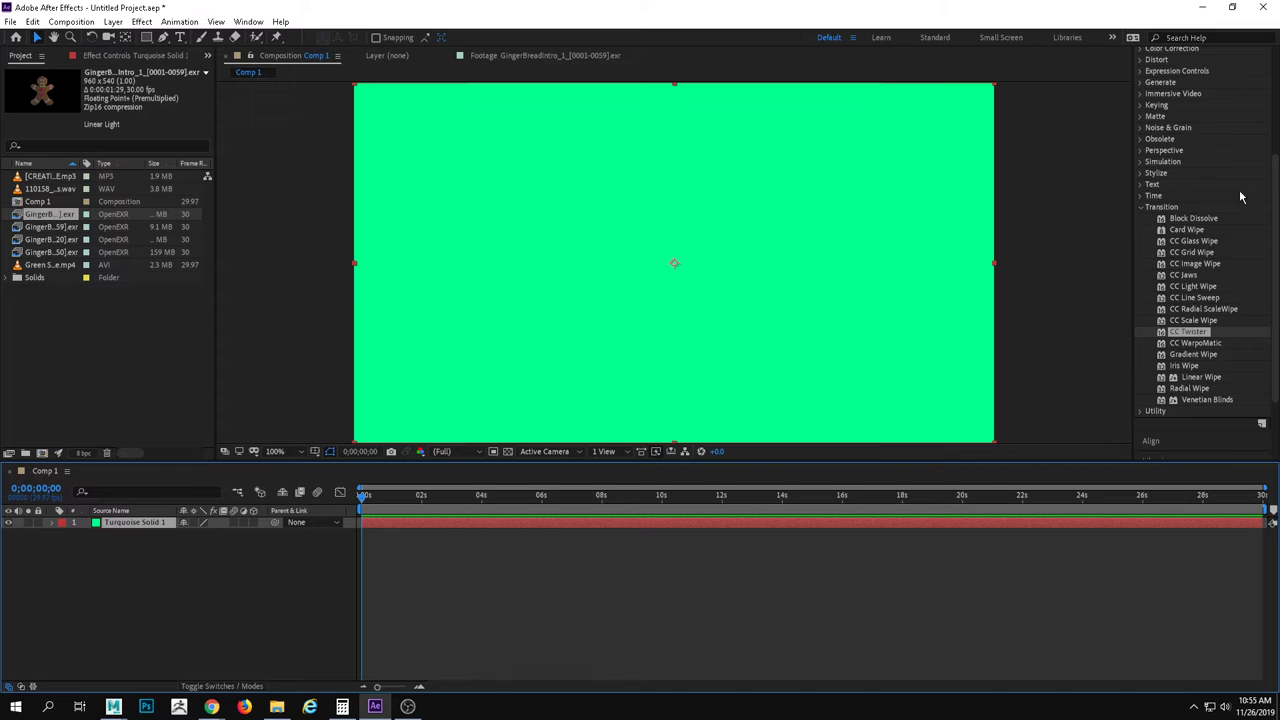
Search the effects for "gradient" and apply 4-Color Gradient to the turquoise solid.
{"action": "scroll", "coordinate": [1245, 130], "scroll_direction": "up", "scroll_amount": 5}
{"action": "left_click", "coordinate": [1190, 130]}
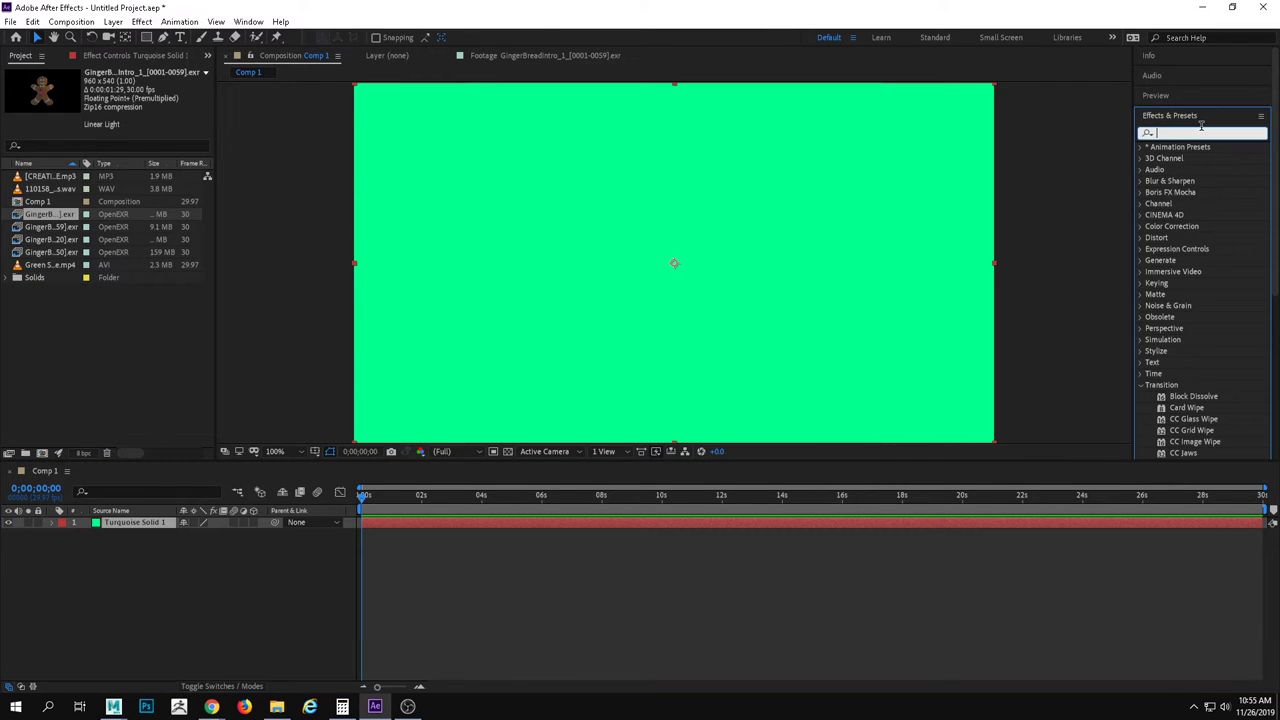
{"action": "type", "text": "graDUI"}
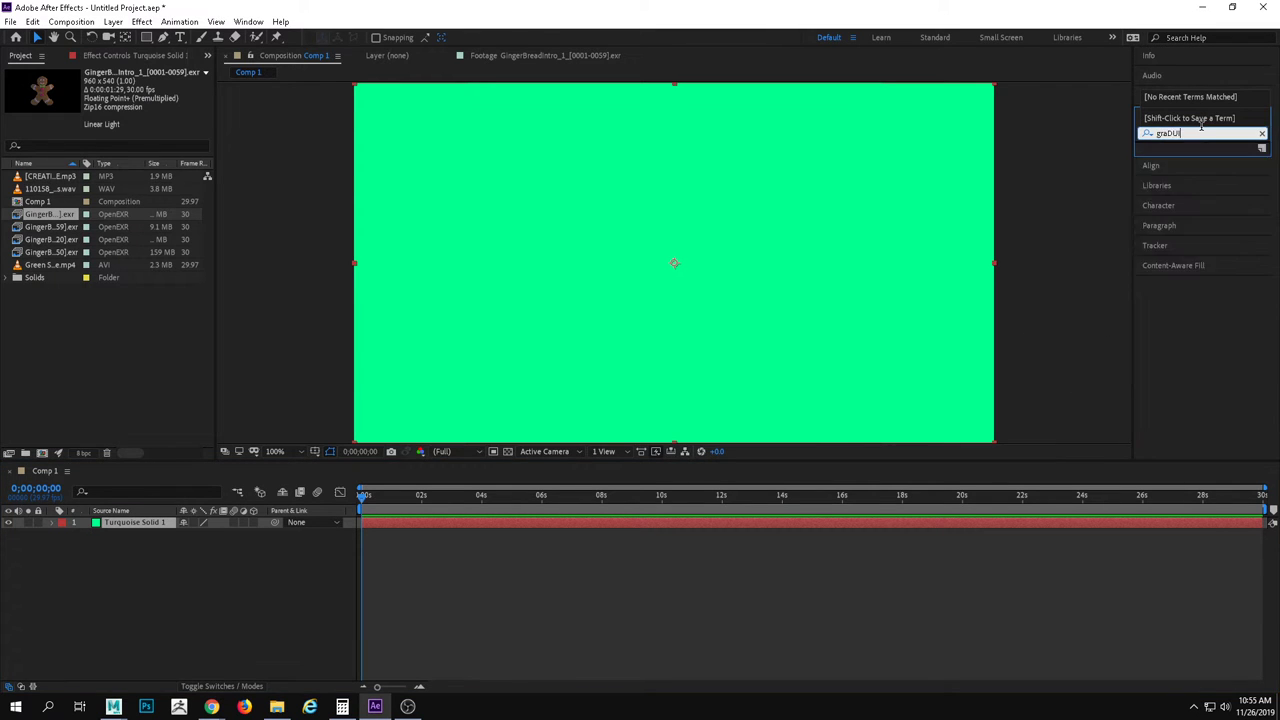
{"action": "key", "text": "BackSpace"}
{"action": "key", "text": "BackSpace"}
{"action": "type", "text": "dient"}
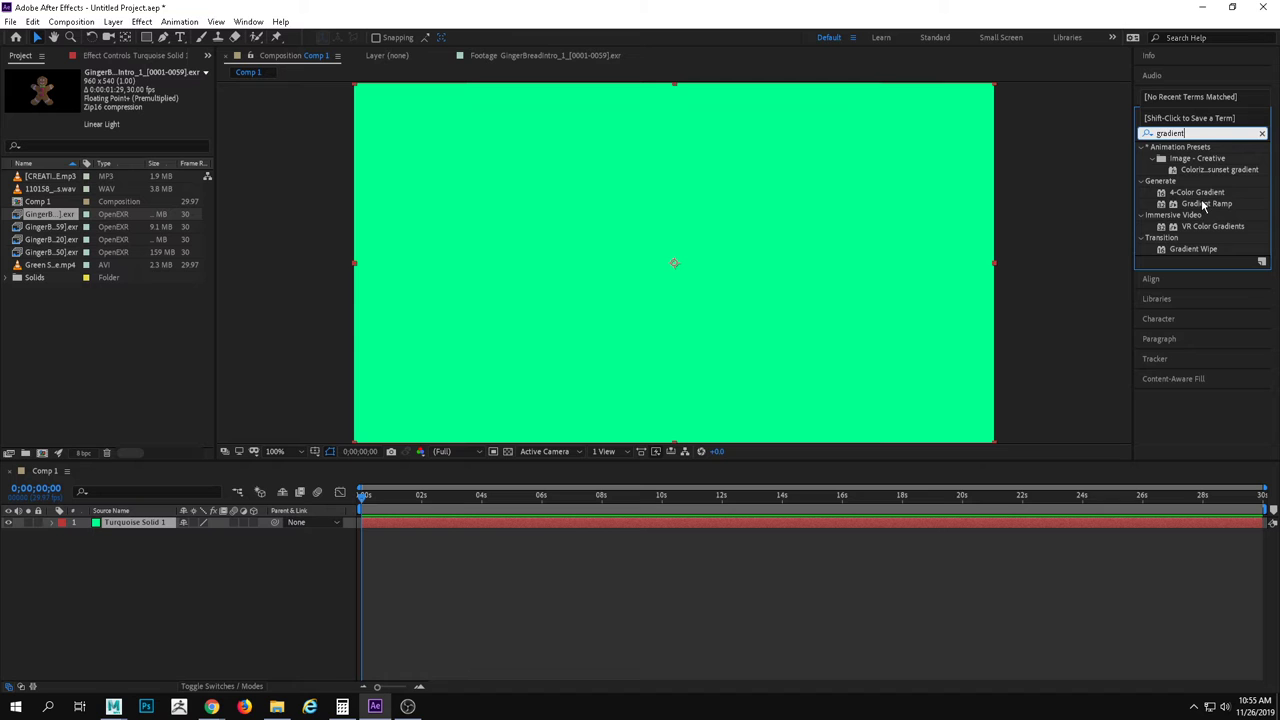
{"action": "double_click", "coordinate": [1199, 193]}
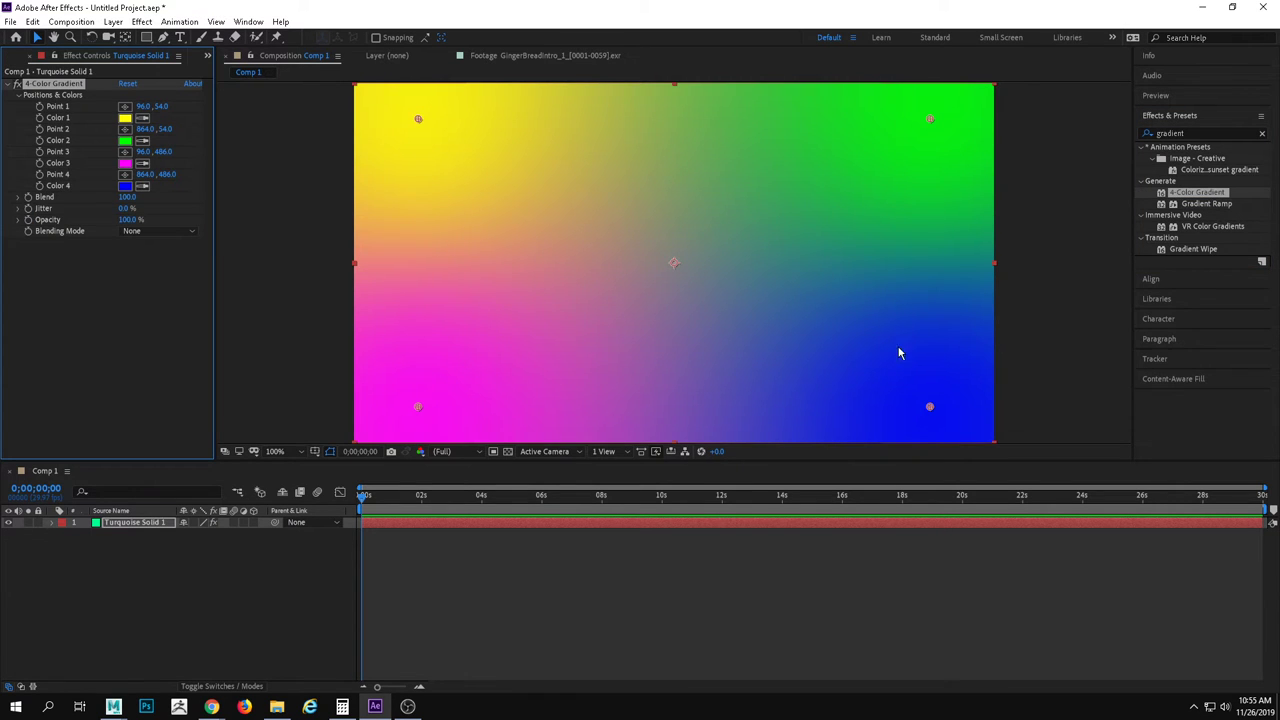
Set the gradient's Color 1 to pale mint (about C4FCDC) and Color 2 to a pale green.
{"action": "left_click", "coordinate": [125, 118]}
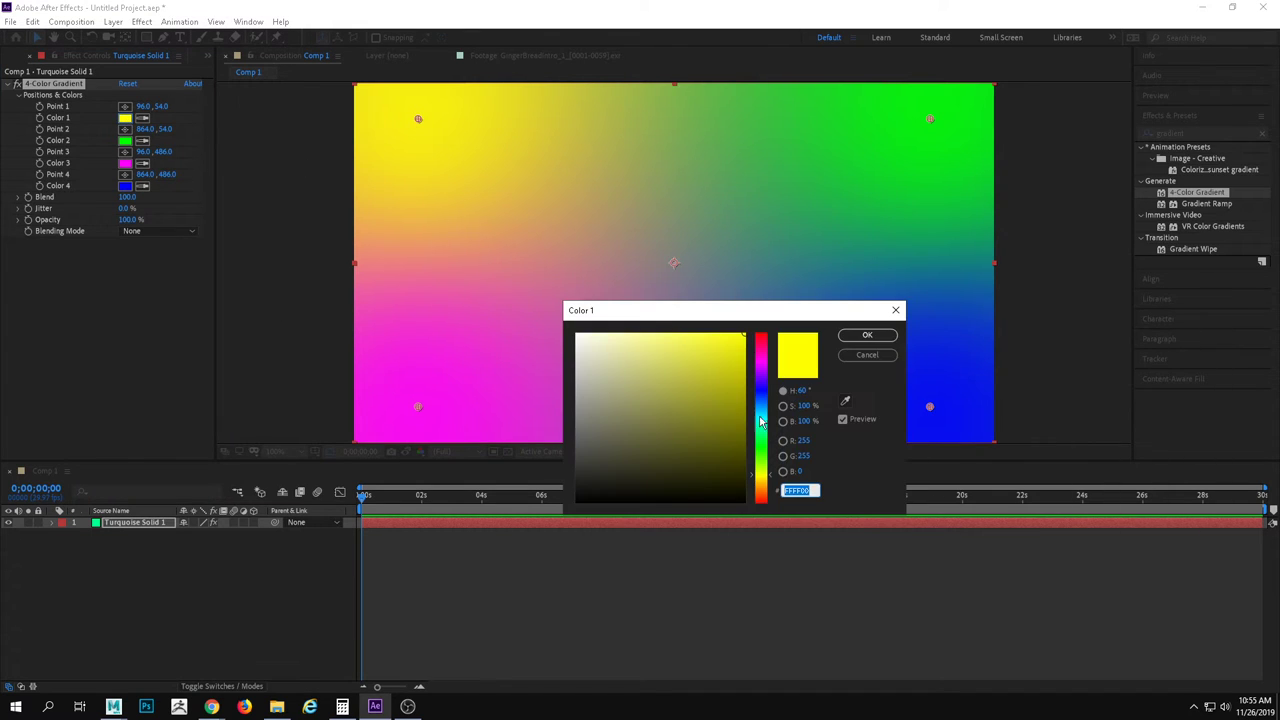
{"action": "left_click", "coordinate": [761, 435]}
{"action": "left_click_drag", "start_coordinate": [633, 377], "coordinate": [613, 334]}
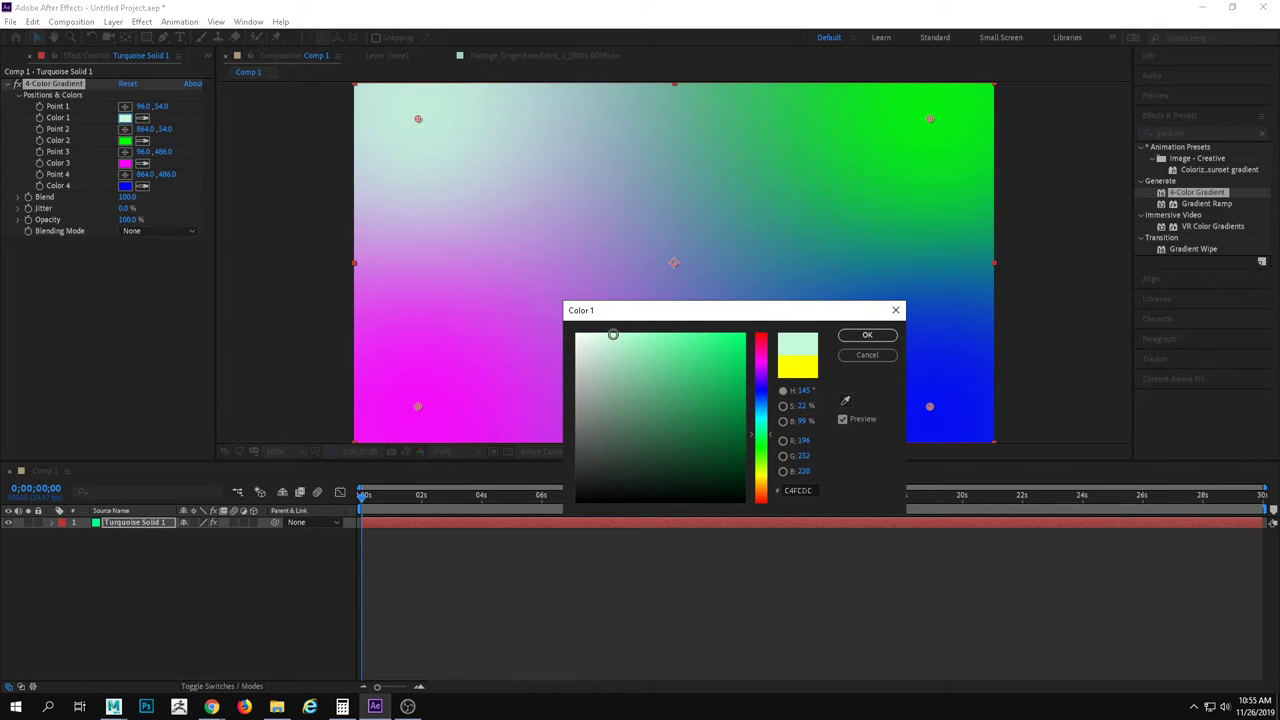
{"action": "left_click", "coordinate": [867, 335]}
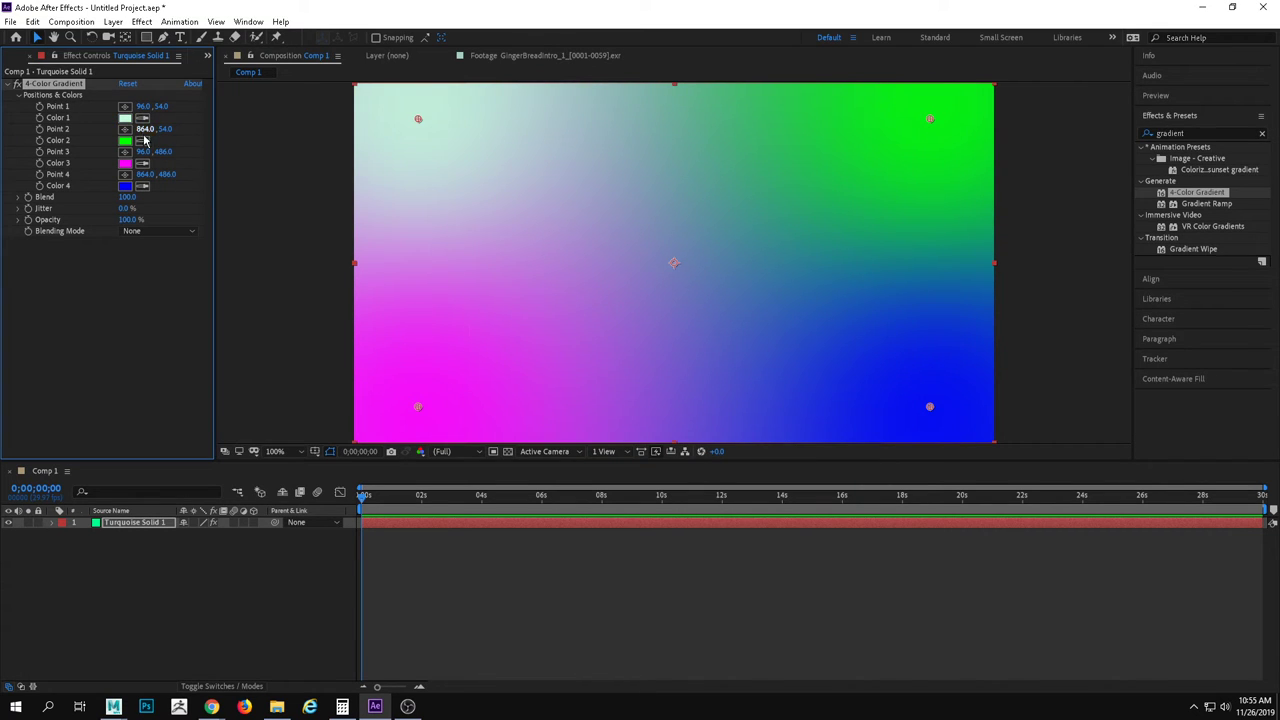
{"action": "left_click", "coordinate": [125, 140]}
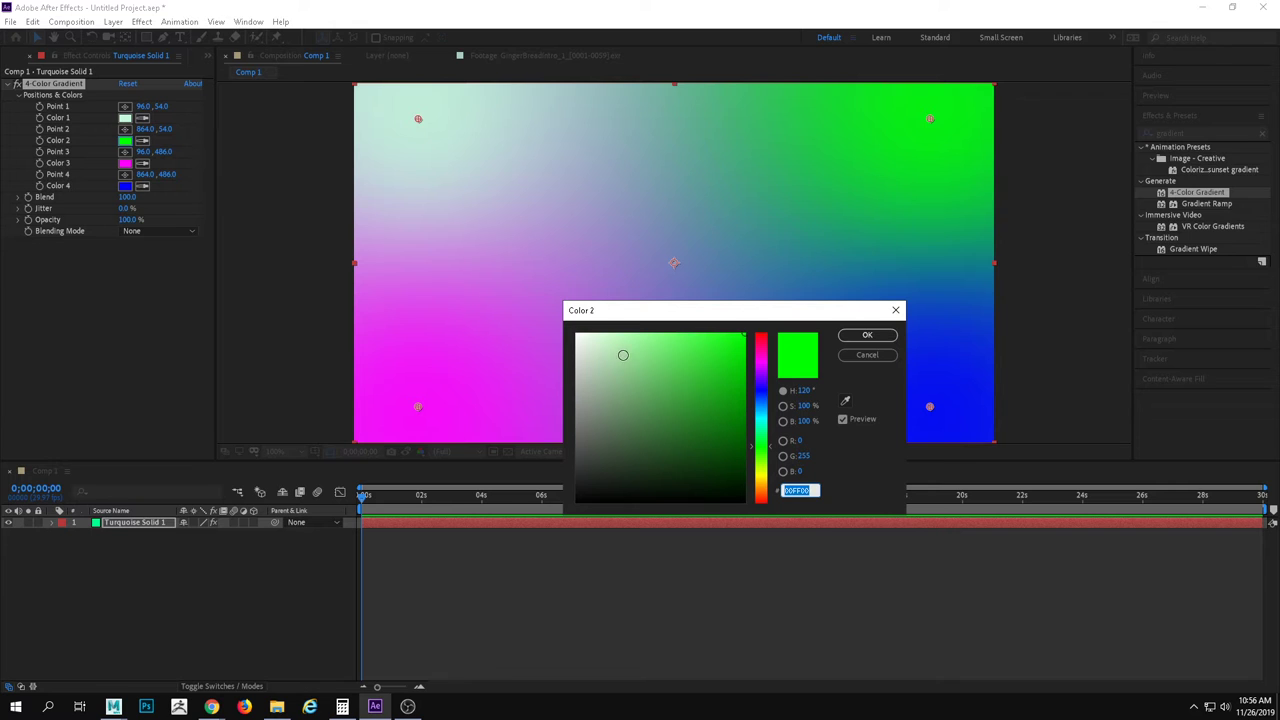
{"action": "left_click_drag", "start_coordinate": [622, 355], "coordinate": [630, 333]}
{"action": "left_click", "coordinate": [867, 335]}
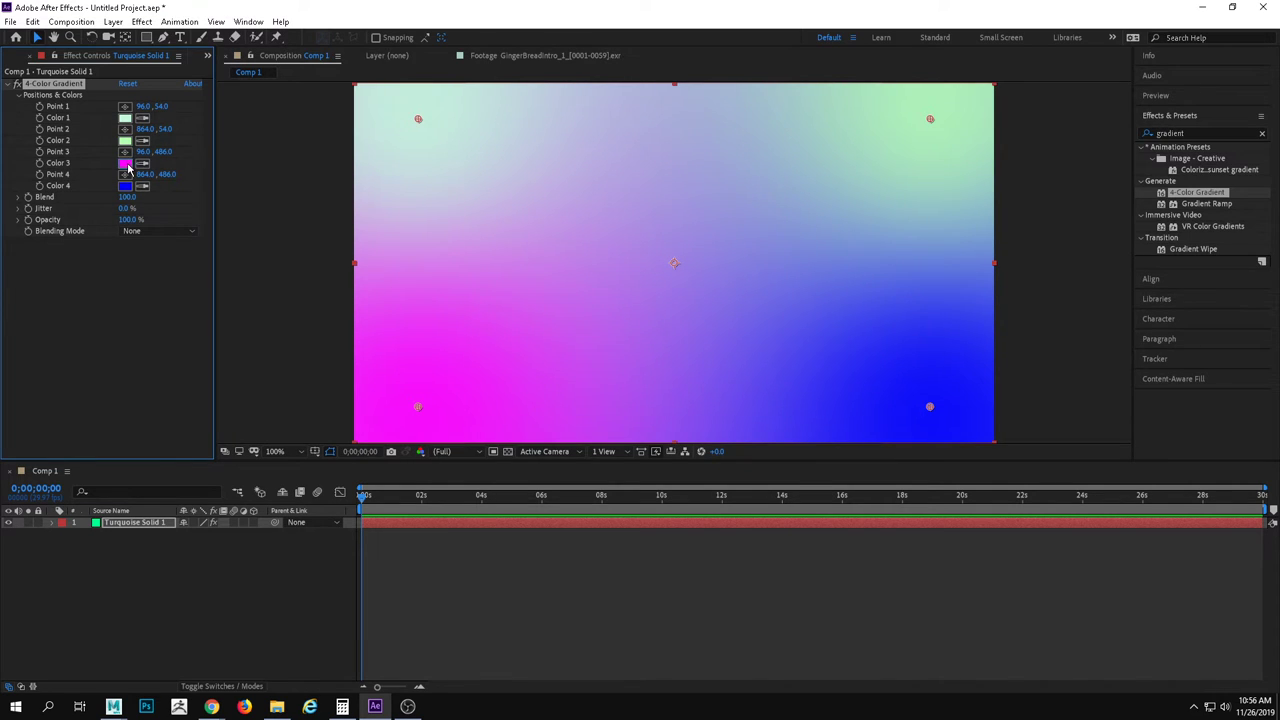
Set the gradient's Color 3 to soft pink-purple C98FC9 and Color 4 to muted blue 8A8ABC.
{"action": "left_click", "coordinate": [126, 164]}
{"action": "left_click", "coordinate": [618, 390]}
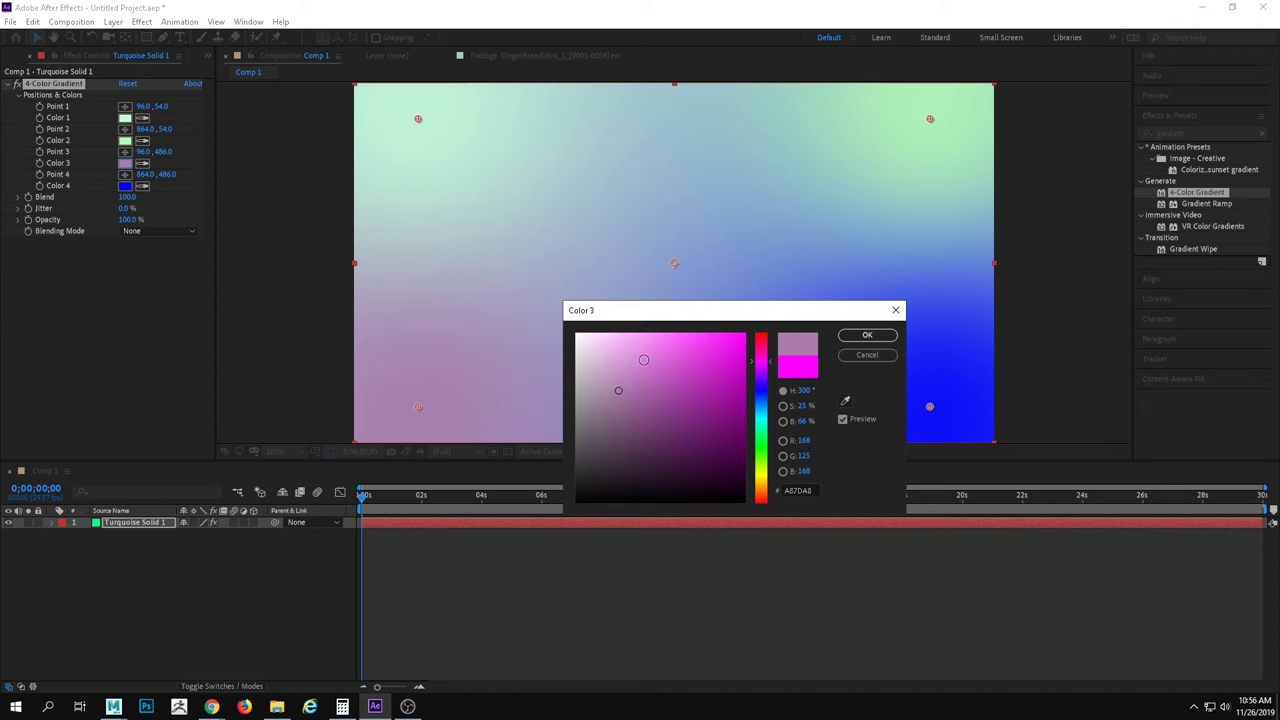
{"action": "left_click_drag", "start_coordinate": [628, 356], "coordinate": [623, 368]}
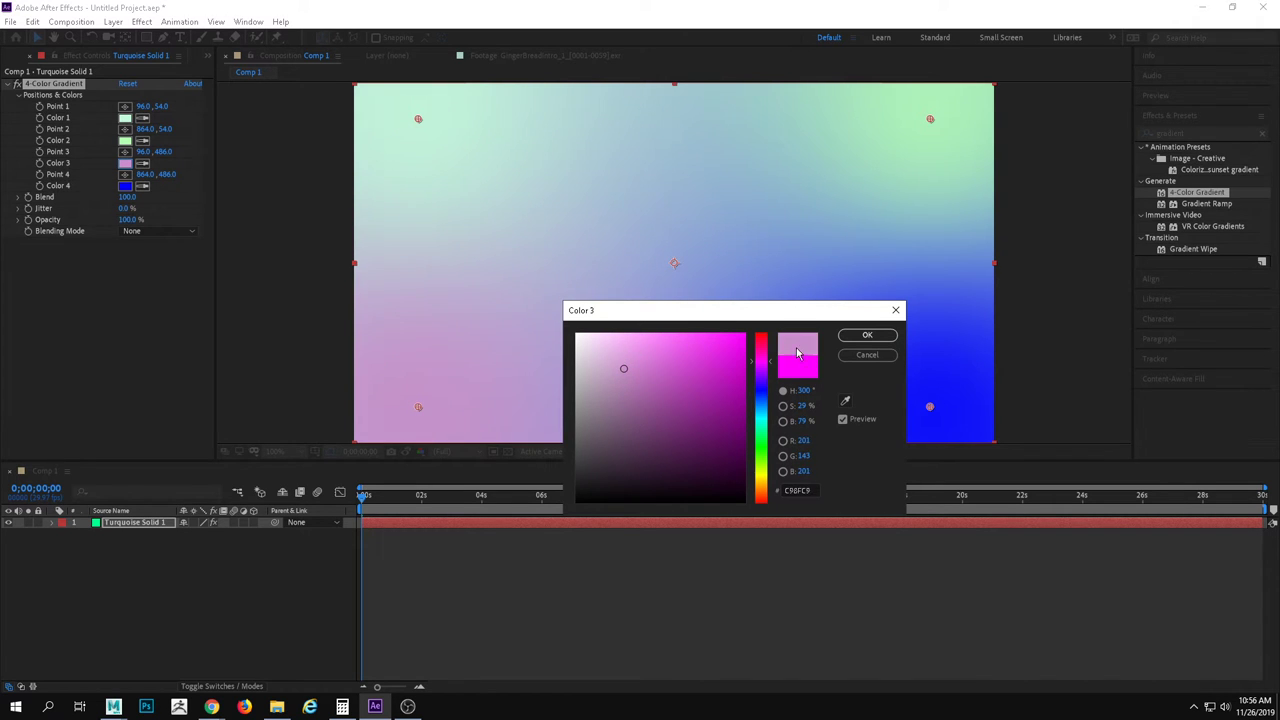
{"action": "left_click", "coordinate": [849, 340]}
{"action": "left_click", "coordinate": [125, 186]}
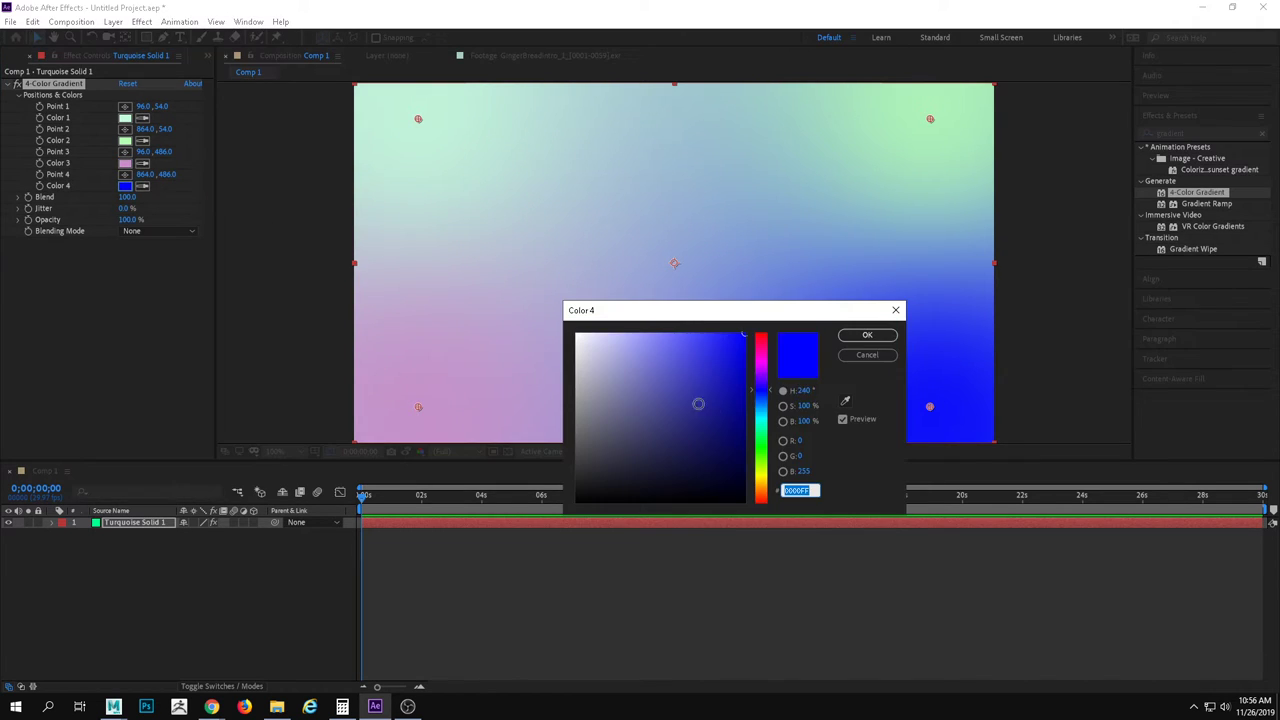
{"action": "left_click_drag", "start_coordinate": [644, 392], "coordinate": [621, 377]}
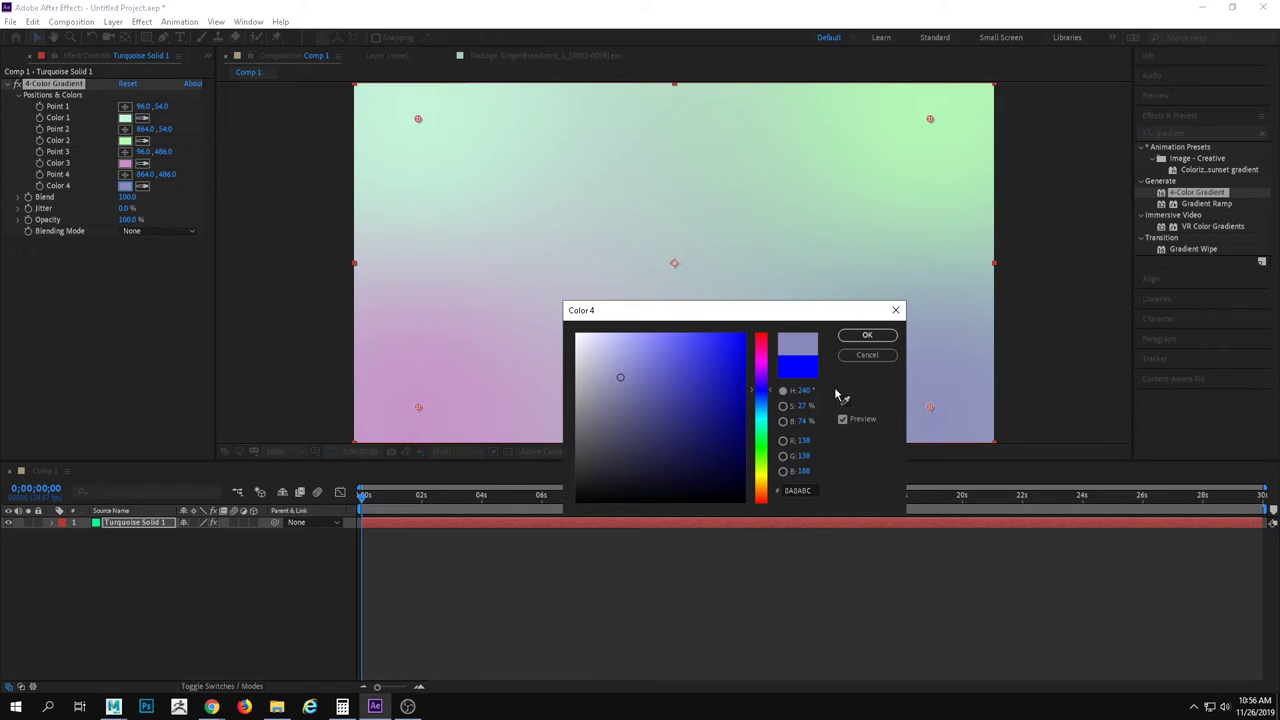
{"action": "left_click", "coordinate": [857, 340]}
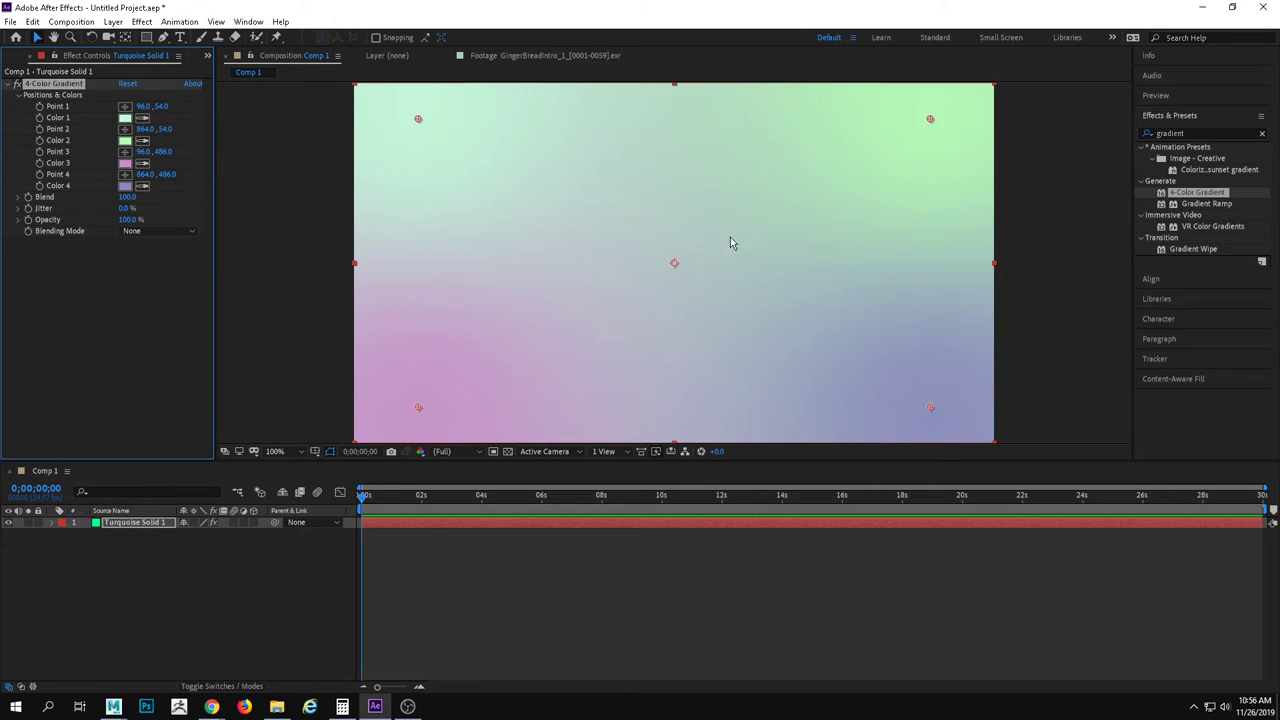
Move the gradient's Point 2 slightly inward to 842, 65 and turn on its keyframing at the start of the composition.
{"action": "left_click", "coordinate": [938, 141]}
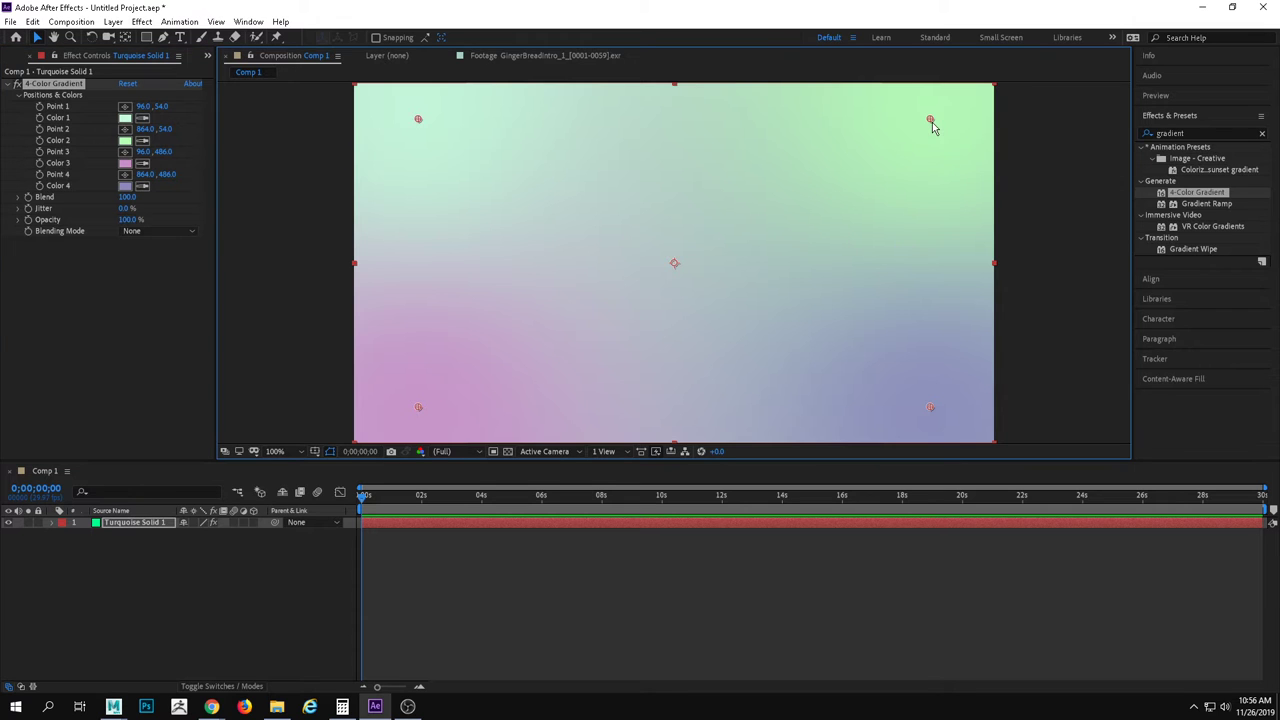
{"action": "left_click_drag", "start_coordinate": [931, 122], "coordinate": [899, 139]}
{"action": "mouse_move", "coordinate": [899, 139]}
{"action": "left_mouse_down"}
{"action": "mouse_move", "coordinate": [838, 168]}
{"action": "mouse_move", "coordinate": [766, 154]}
{"action": "mouse_move", "coordinate": [852, 170]}
{"action": "mouse_move", "coordinate": [913, 130]}
{"action": "left_mouse_up"}
Go to 0;00;10;01 and keyframe Point 2 at 323, 363, between the center and the pink corner.
{"action": "left_click_drag", "start_coordinate": [631, 497], "coordinate": [663, 508]}
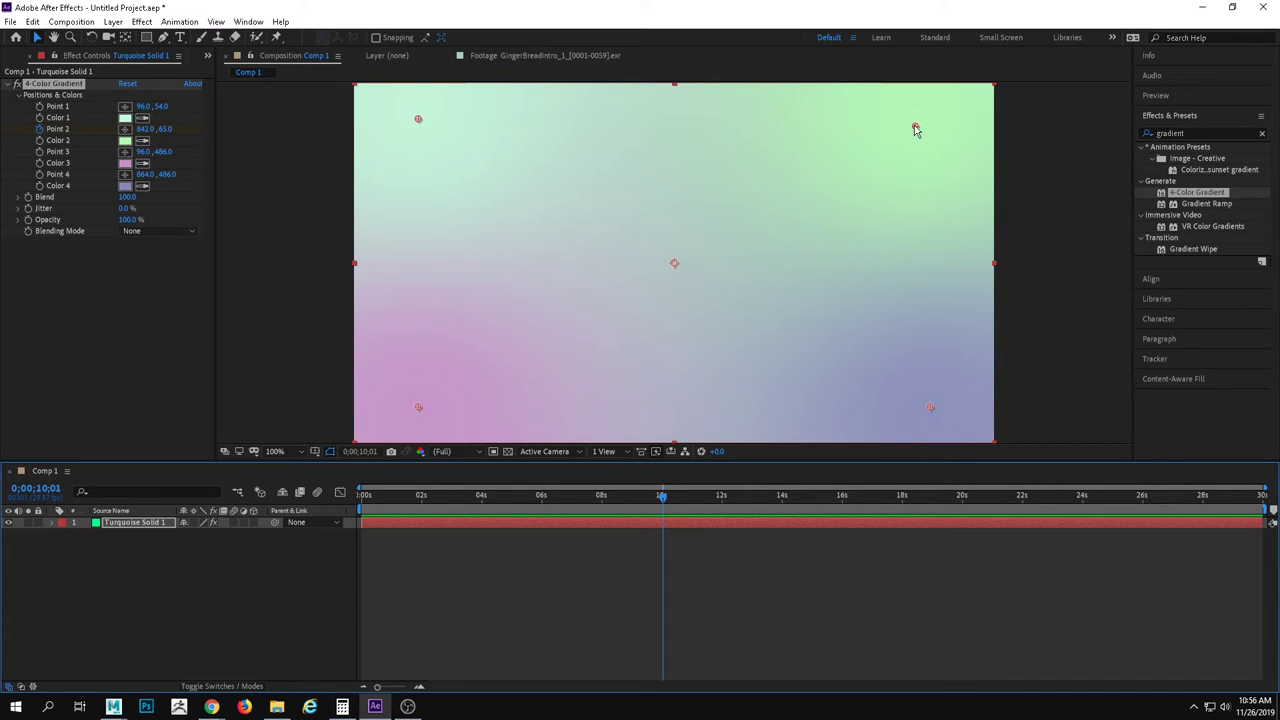
{"action": "left_click_drag", "start_coordinate": [914, 126], "coordinate": [786, 240]}
{"action": "key", "text": "ctrl+z"}
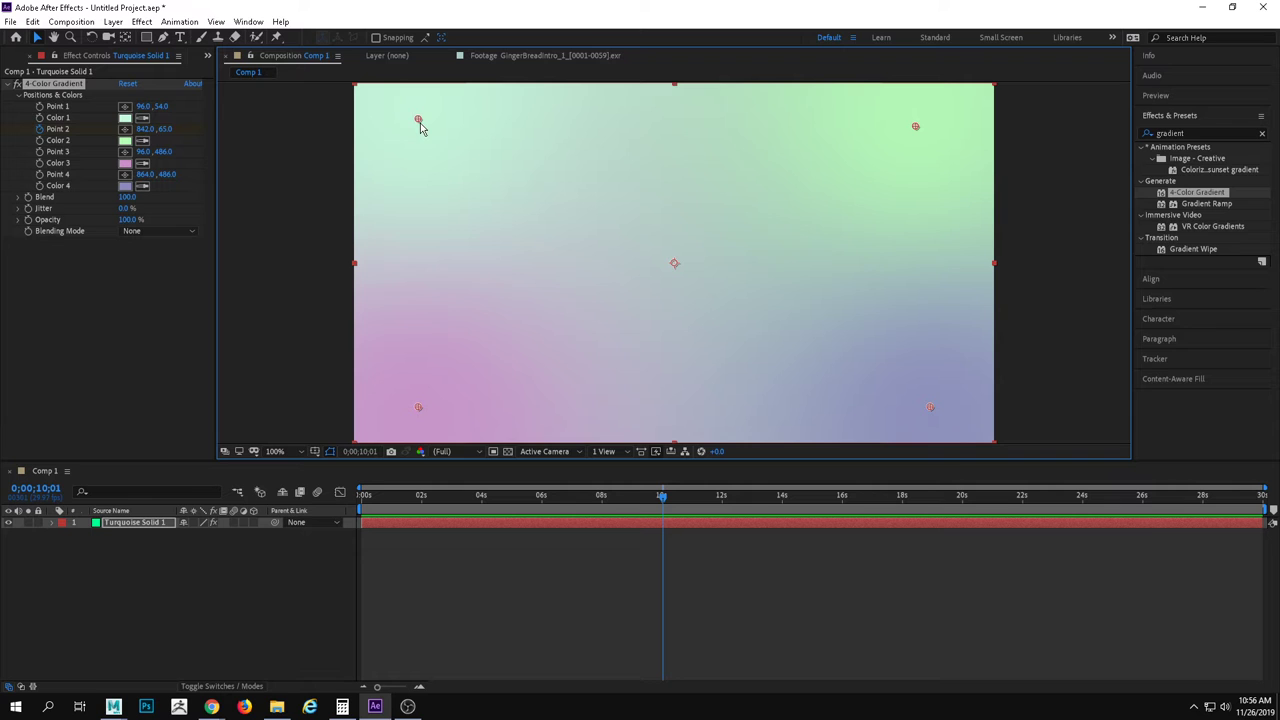
{"action": "left_click", "coordinate": [124, 129]}
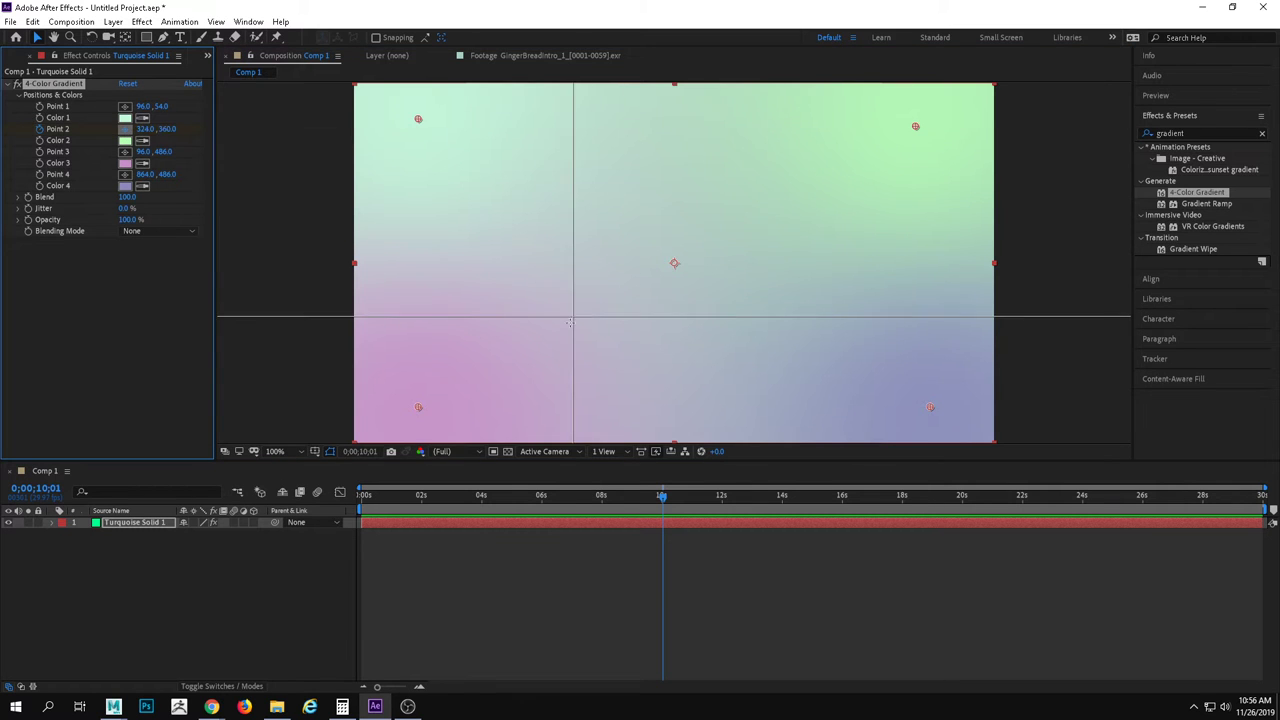
{"action": "left_click", "coordinate": [569, 323]}
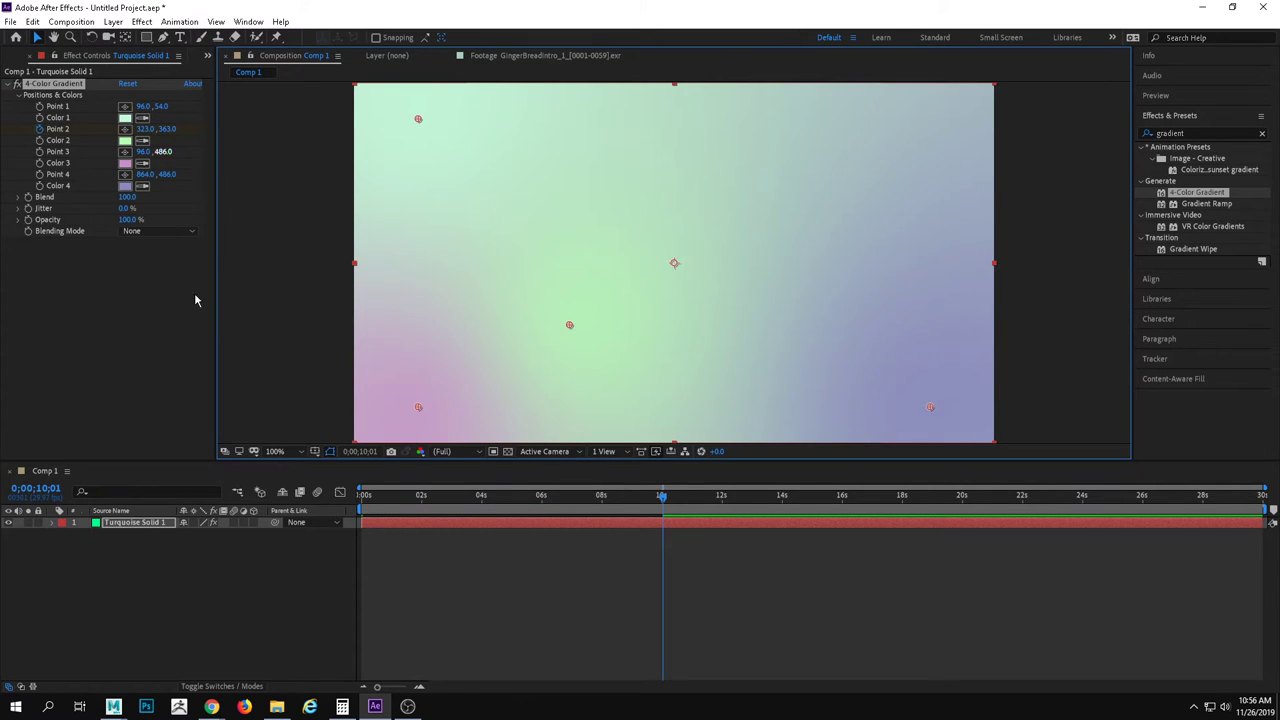
Preview the gradient animation from near the start of the timeline.
{"action": "left_click_drag", "start_coordinate": [662, 497], "coordinate": [387, 497]}
{"action": "key", "text": "space"}
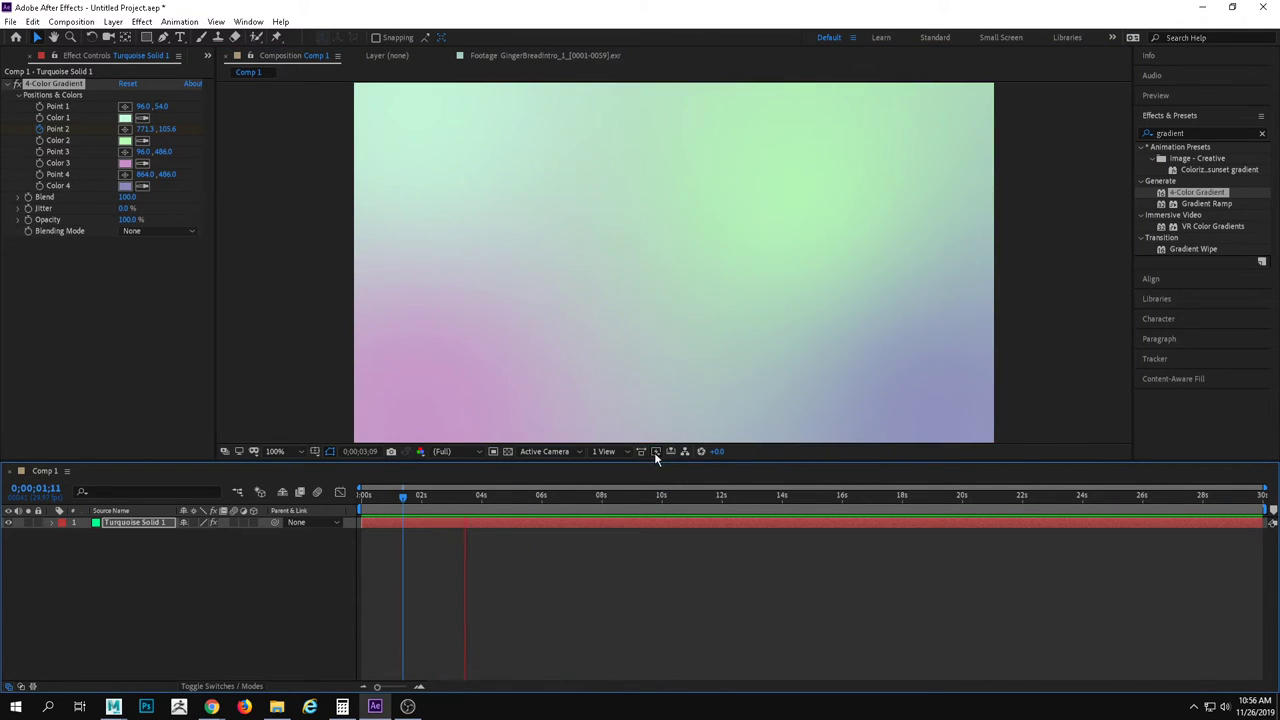
{"action": "key", "text": "space"}
Return to 0;00;00;00, move the gradient's Point 1 to 96, 51 and turn on its keyframing.
{"action": "left_click_drag", "start_coordinate": [539, 497], "coordinate": [216, 432]}
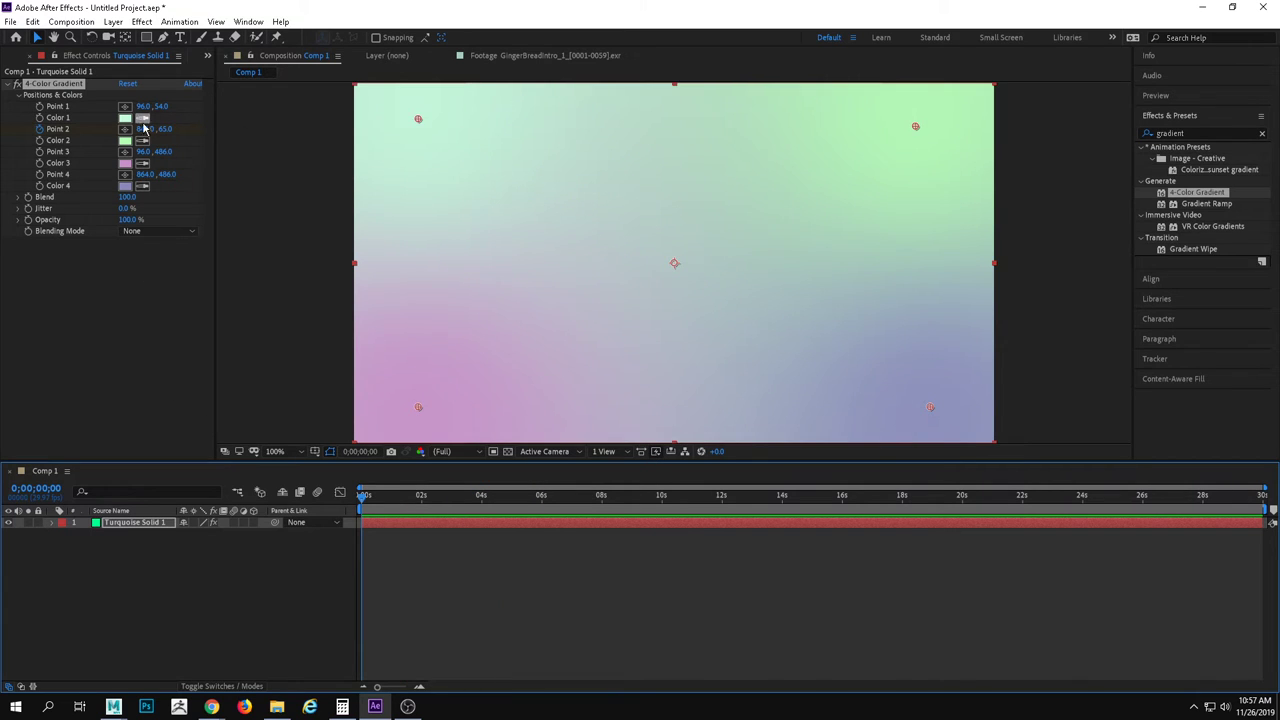
{"action": "left_click_drag", "start_coordinate": [419, 119], "coordinate": [419, 118]}
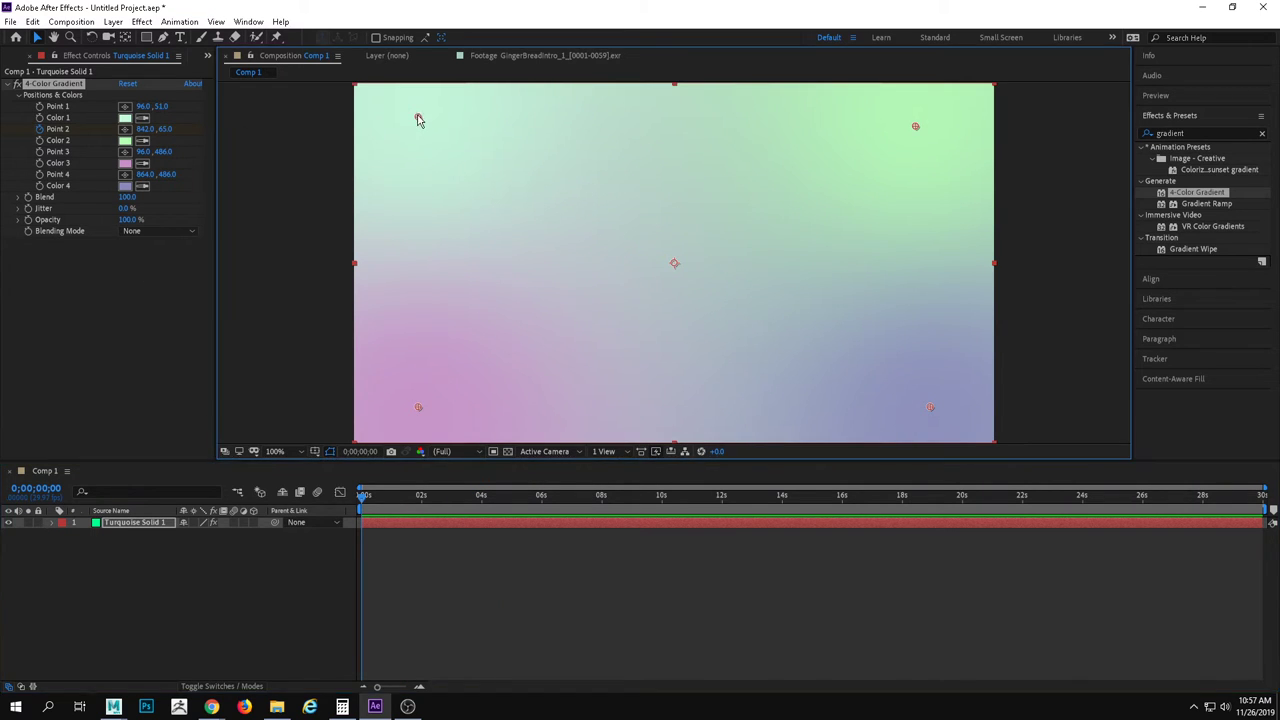
{"action": "left_click", "coordinate": [43, 115]}
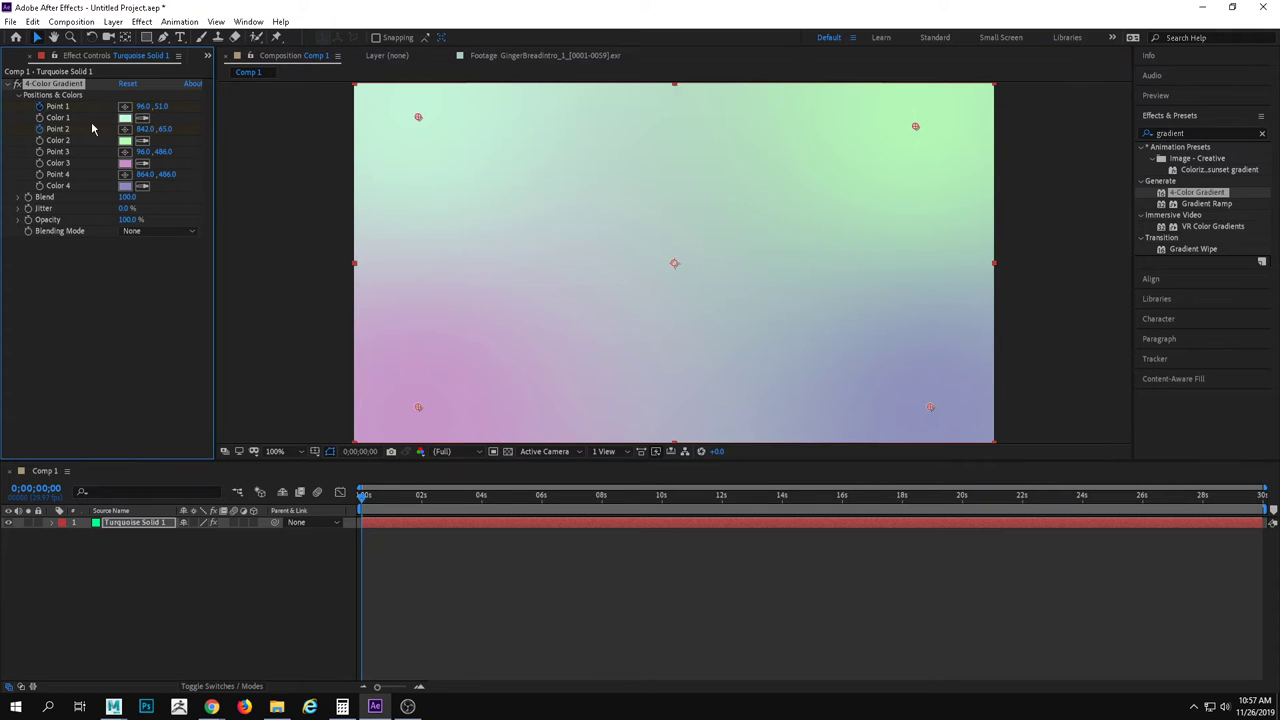
Go to 0;00;10;00 and keyframe the gradient's Point 1 at 870, 40, near the corner opposite the pink color.
{"action": "left_click_drag", "start_coordinate": [604, 495], "coordinate": [662, 495]}
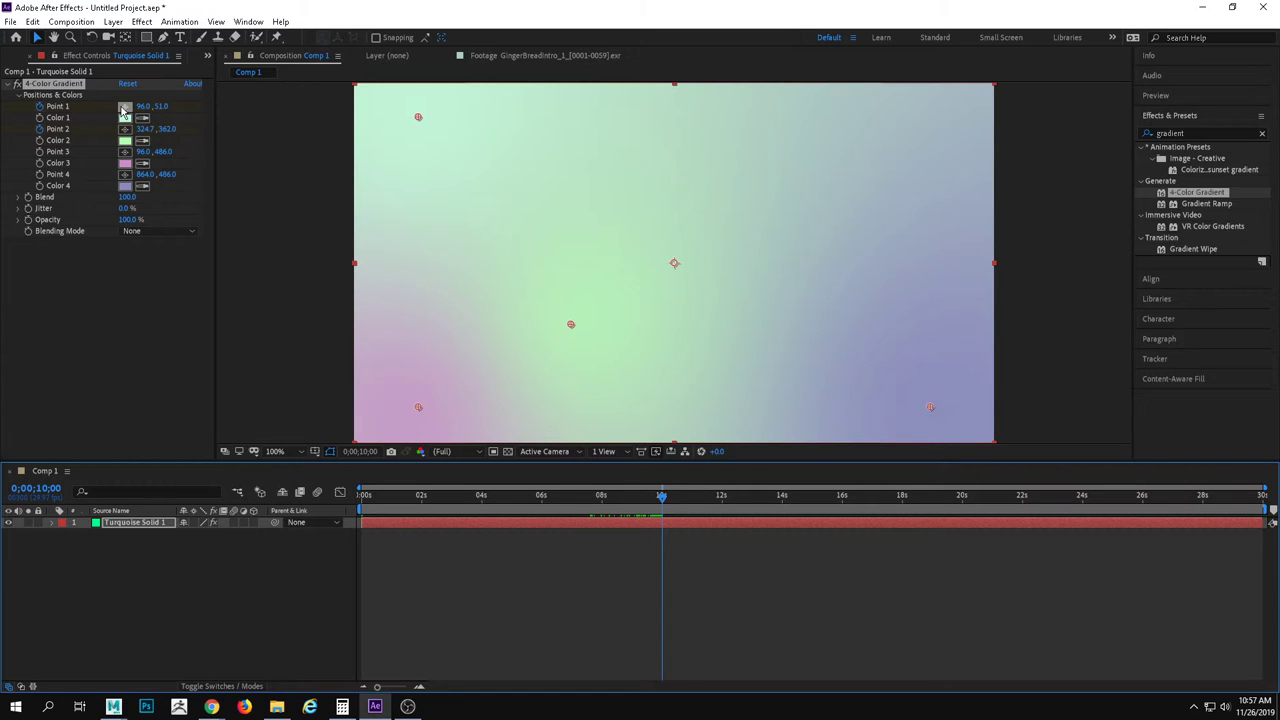
{"action": "left_click", "coordinate": [123, 110]}
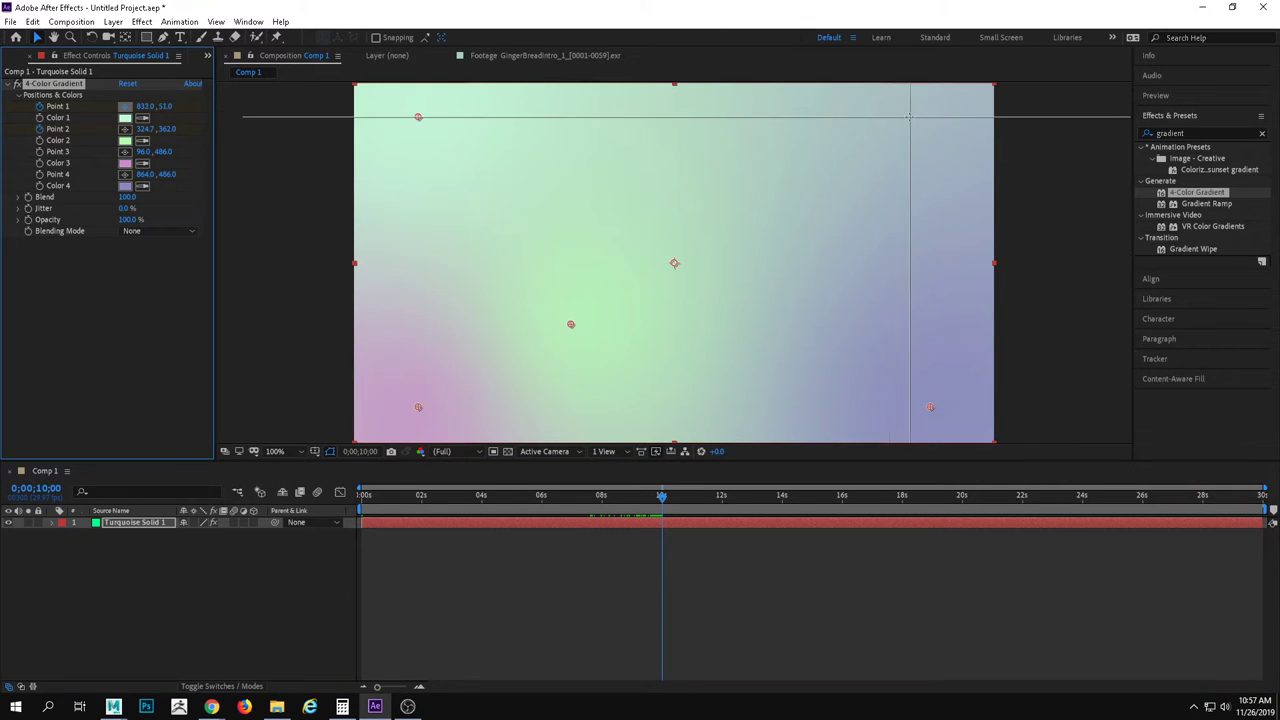
{"action": "left_click", "coordinate": [934, 110]}
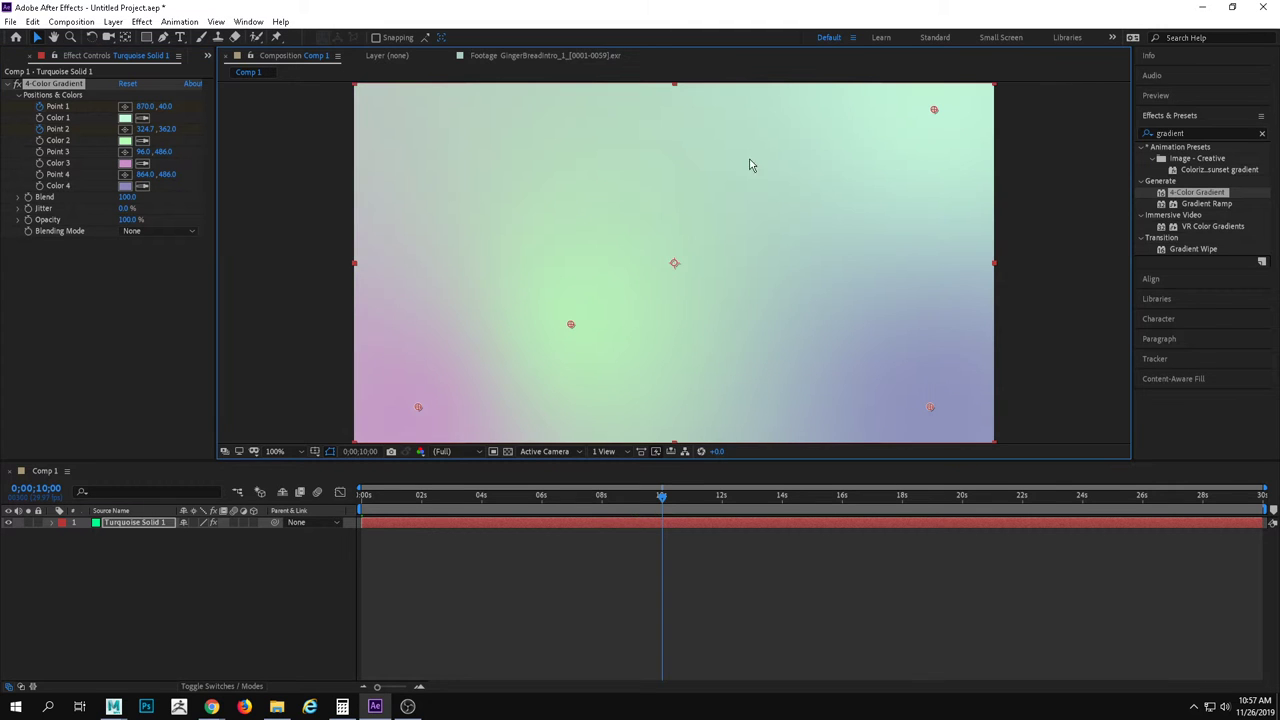
{"action": "left_click_drag", "start_coordinate": [675, 497], "coordinate": [698, 520]}
{"action": "key", "text": "Home"}
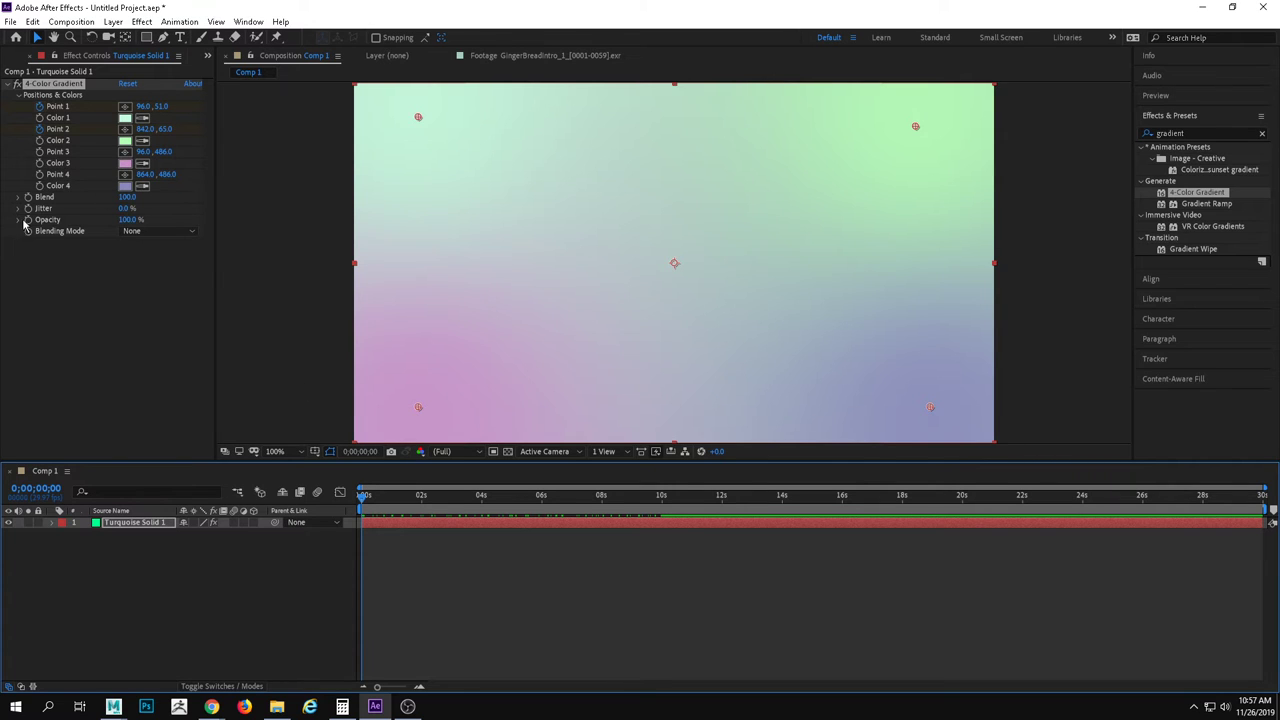
{"action": "left_click", "coordinate": [38, 168]}
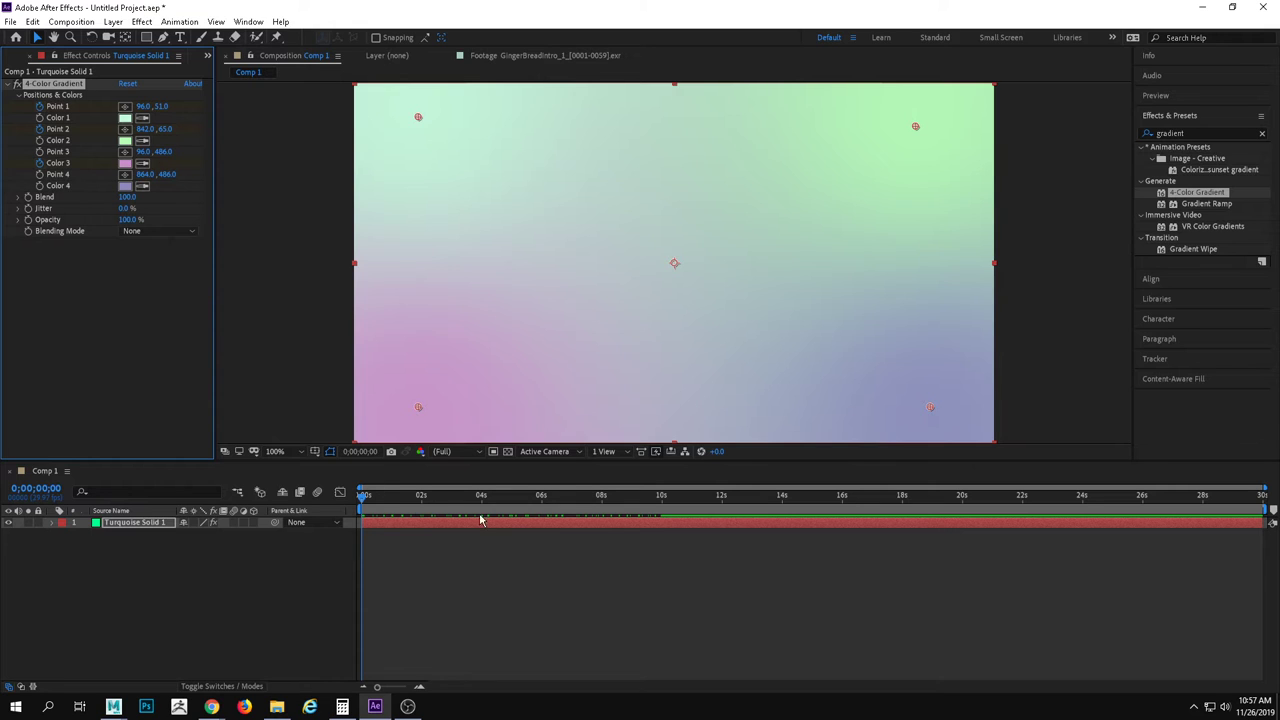
{"action": "left_click_drag", "start_coordinate": [693, 497], "coordinate": [661, 497]}
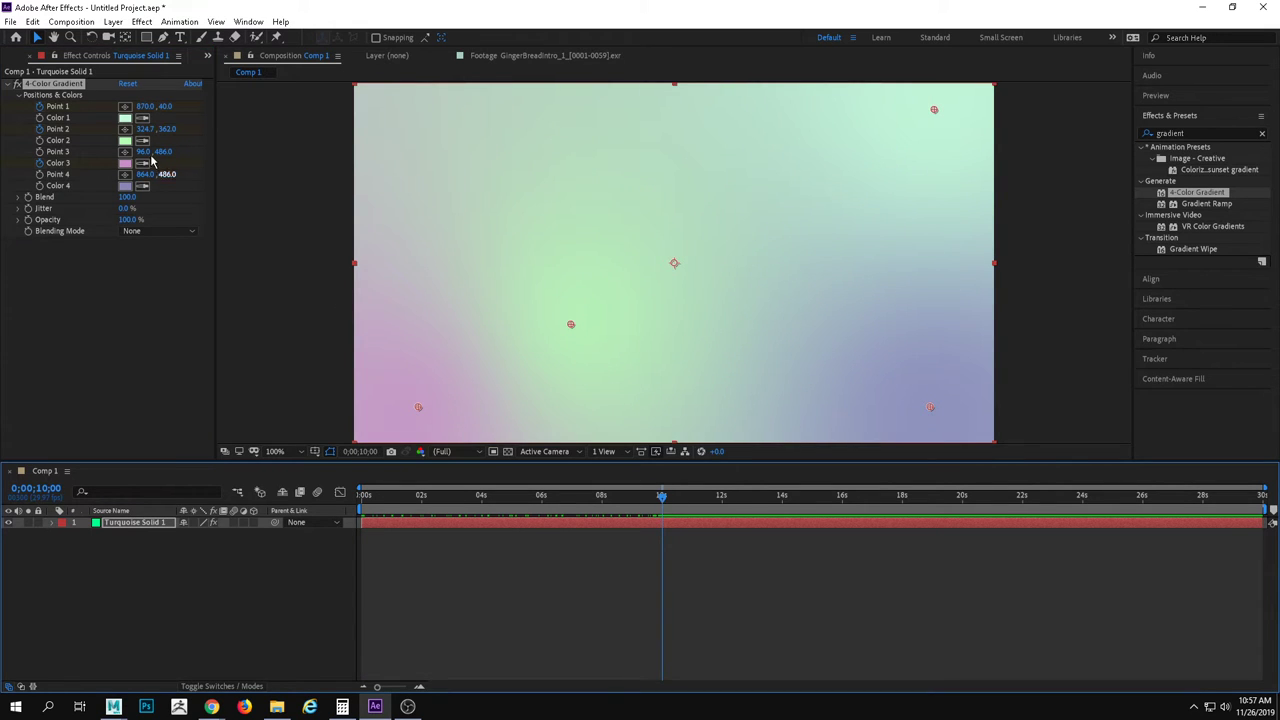
{"action": "left_click", "coordinate": [126, 153]}
{"action": "left_click", "coordinate": [401, 119]}
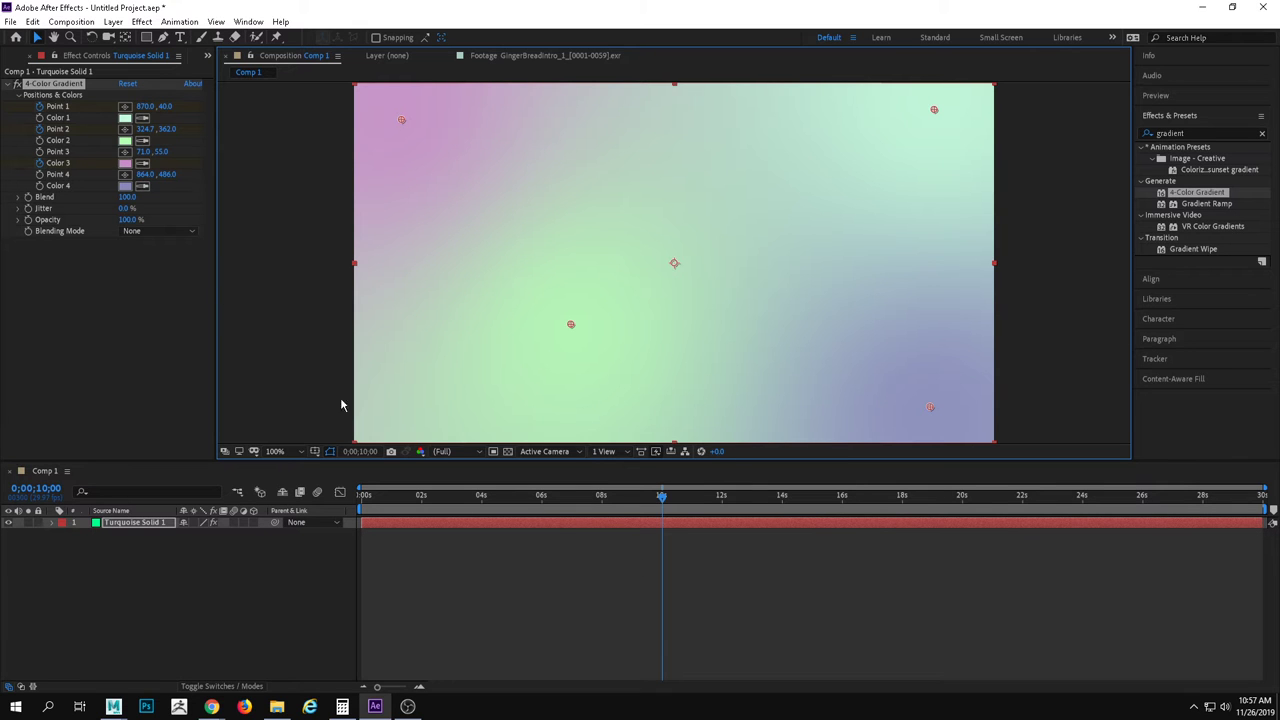
{"action": "left_click_drag", "start_coordinate": [661, 497], "coordinate": [586, 496]}
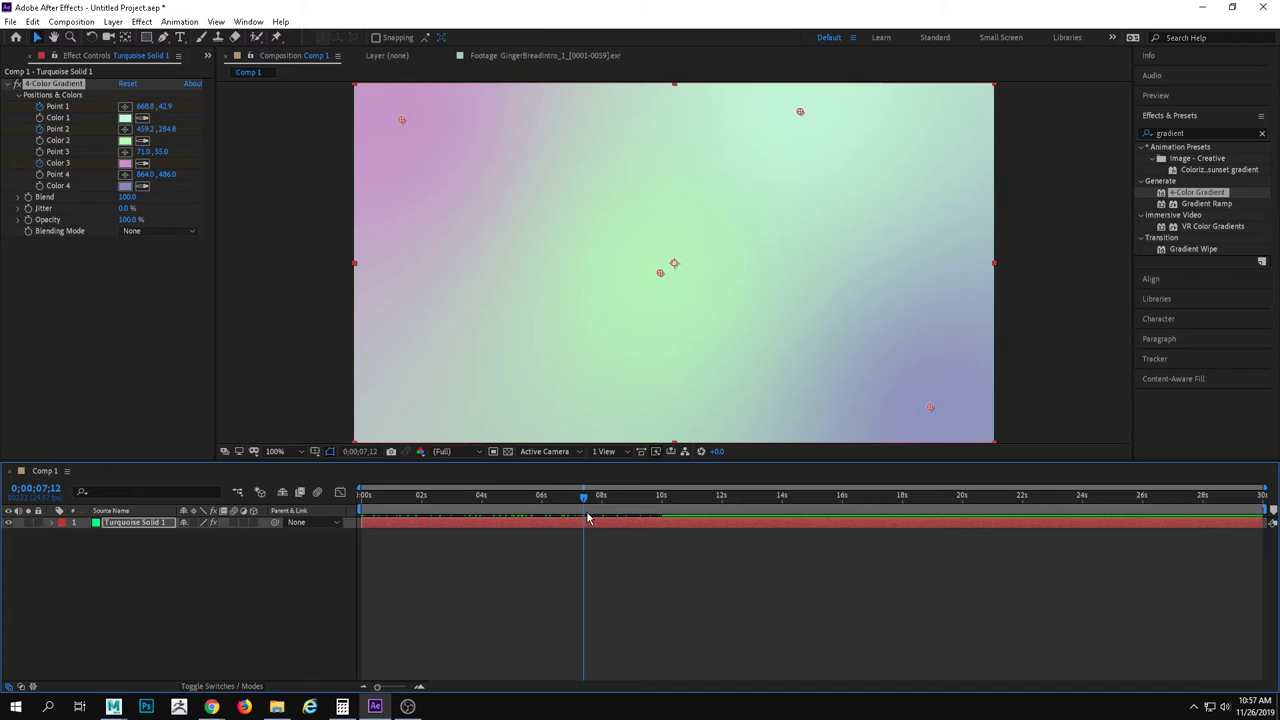
{"action": "key", "text": "k"}
Turn on keyframing for the gradient's Point 3 at 0;00;00;00 and keyframe it at 104, 44 at 0;00;10;00.
{"action": "key", "text": "Home"}
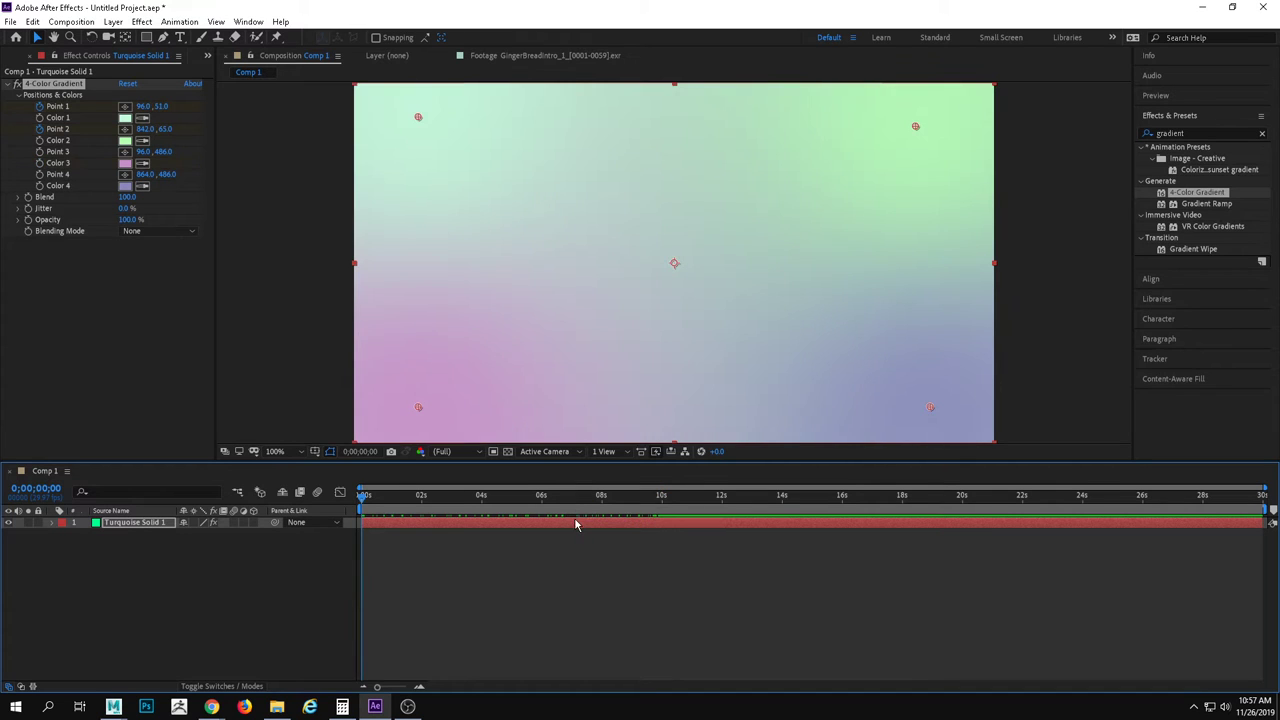
{"action": "left_click", "coordinate": [40, 155]}
{"action": "left_click_drag", "start_coordinate": [610, 518], "coordinate": [663, 528]}
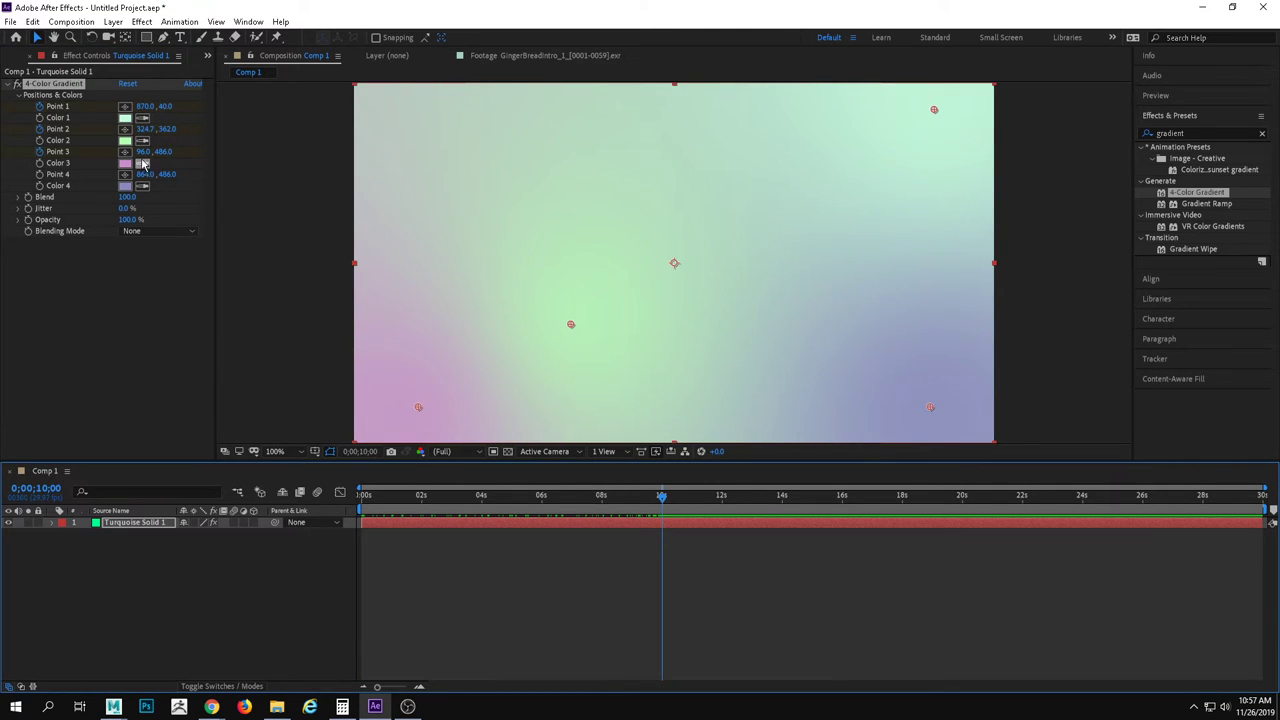
{"action": "left_click", "coordinate": [125, 151]}
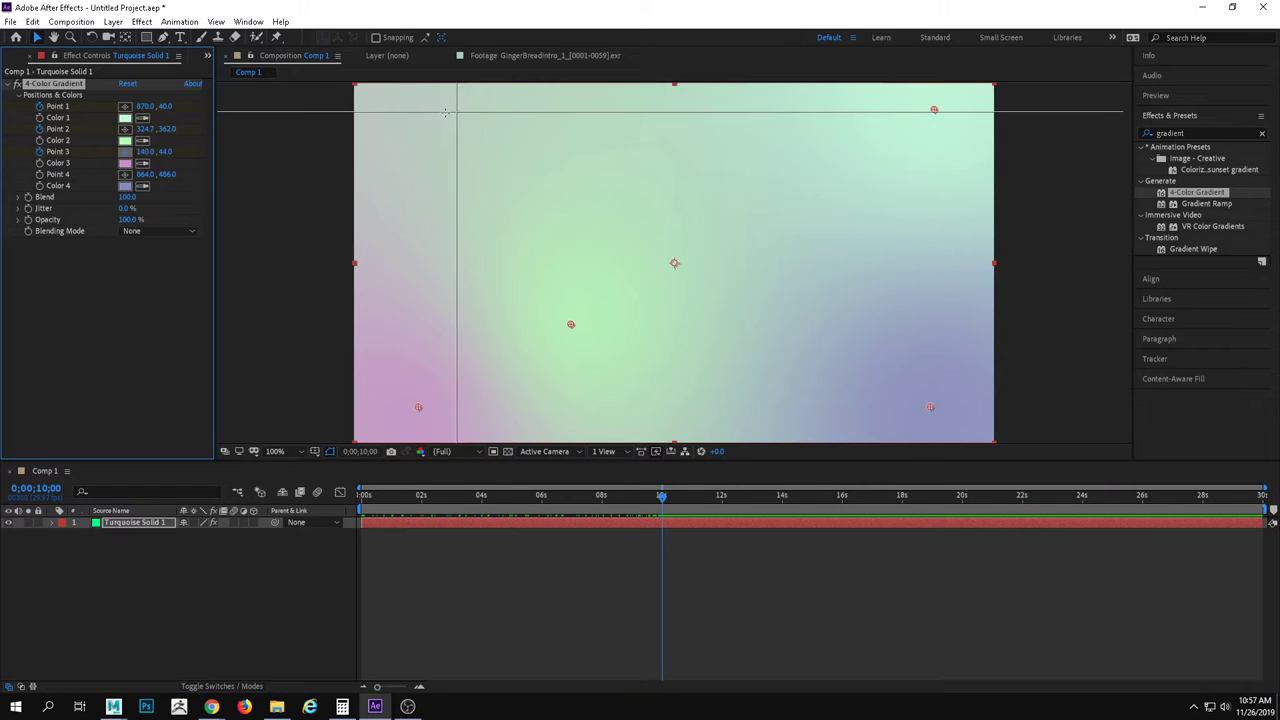
{"action": "left_click", "coordinate": [425, 113]}
{"action": "left_click", "coordinate": [541, 494]}
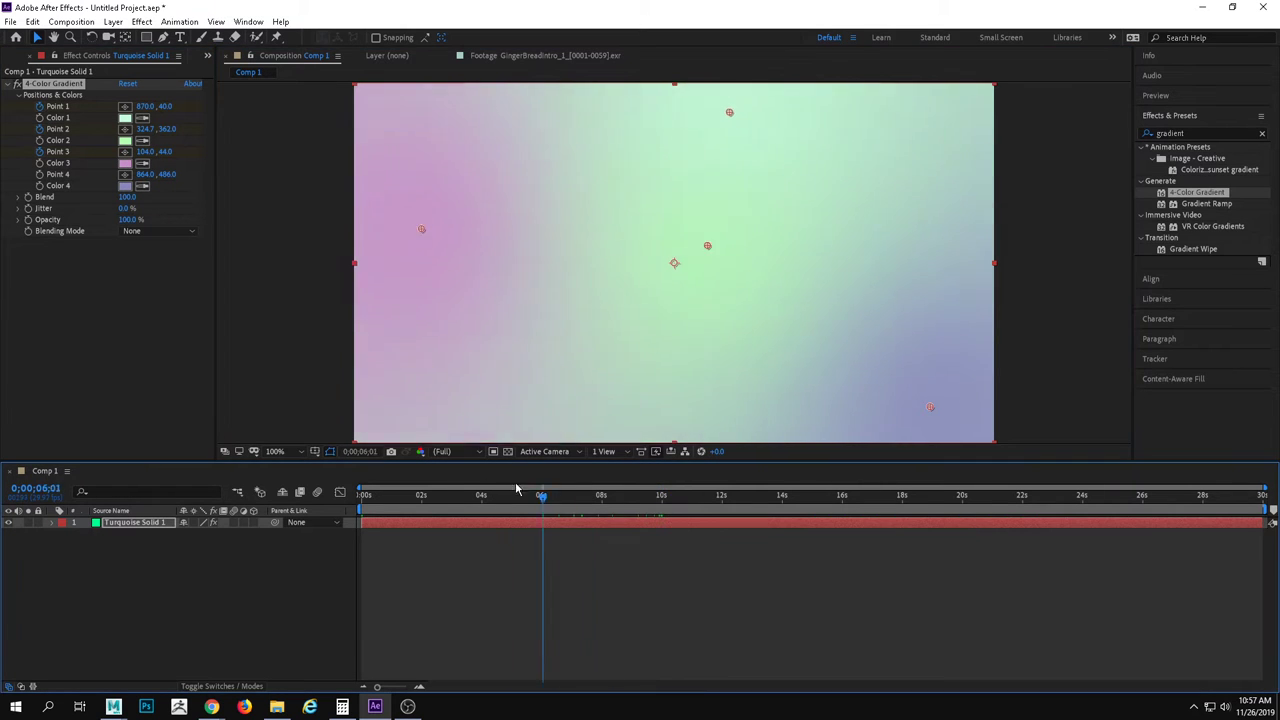
Turn on keyframing for Point 4 at 0;00;00;00 and keyframe it above the frame's center at 0;00;09;28.
{"action": "left_click_drag", "start_coordinate": [363, 494], "coordinate": [362, 535]}
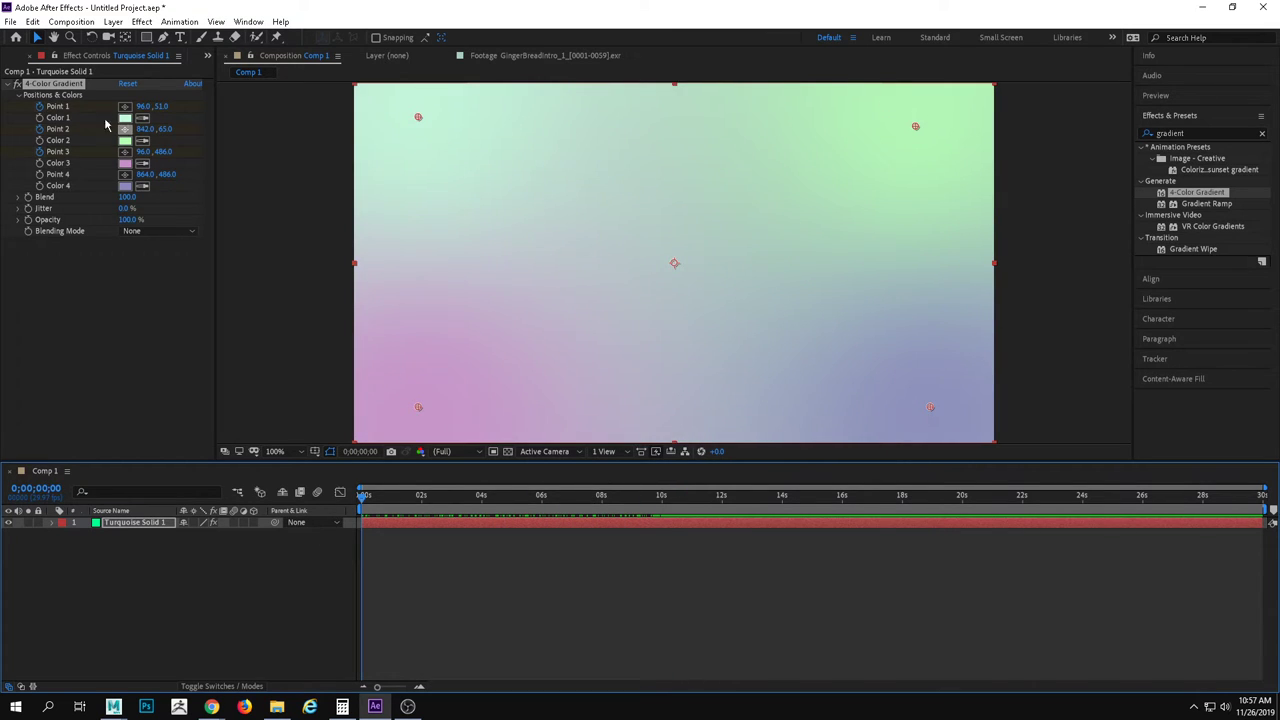
{"action": "left_click", "coordinate": [41, 177]}
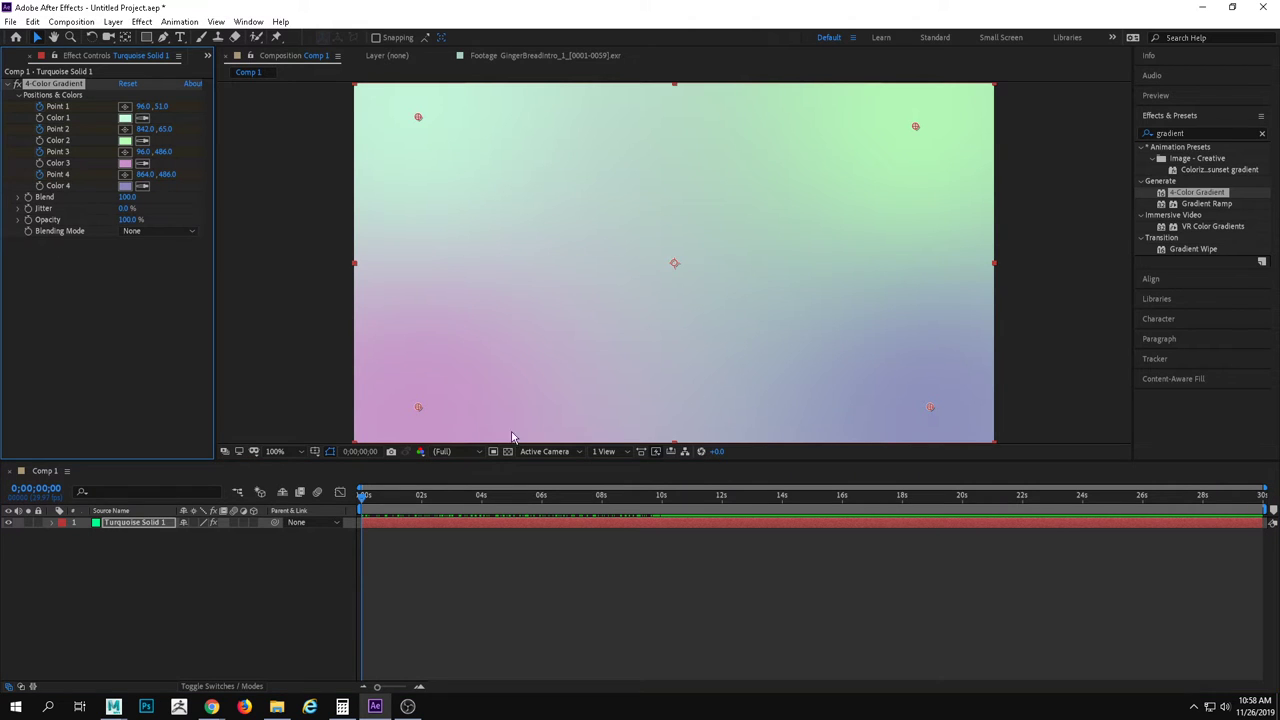
{"action": "left_click_drag", "start_coordinate": [672, 512], "coordinate": [660, 512]}
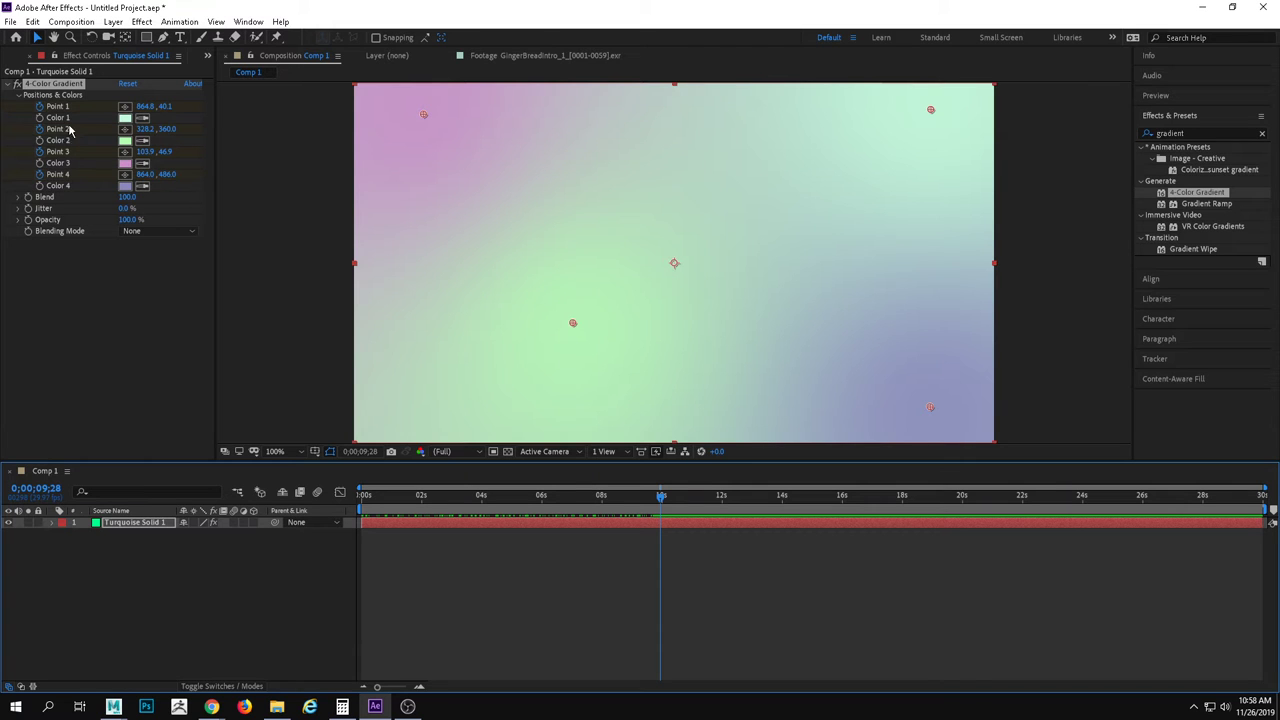
{"action": "left_click", "coordinate": [124, 174]}
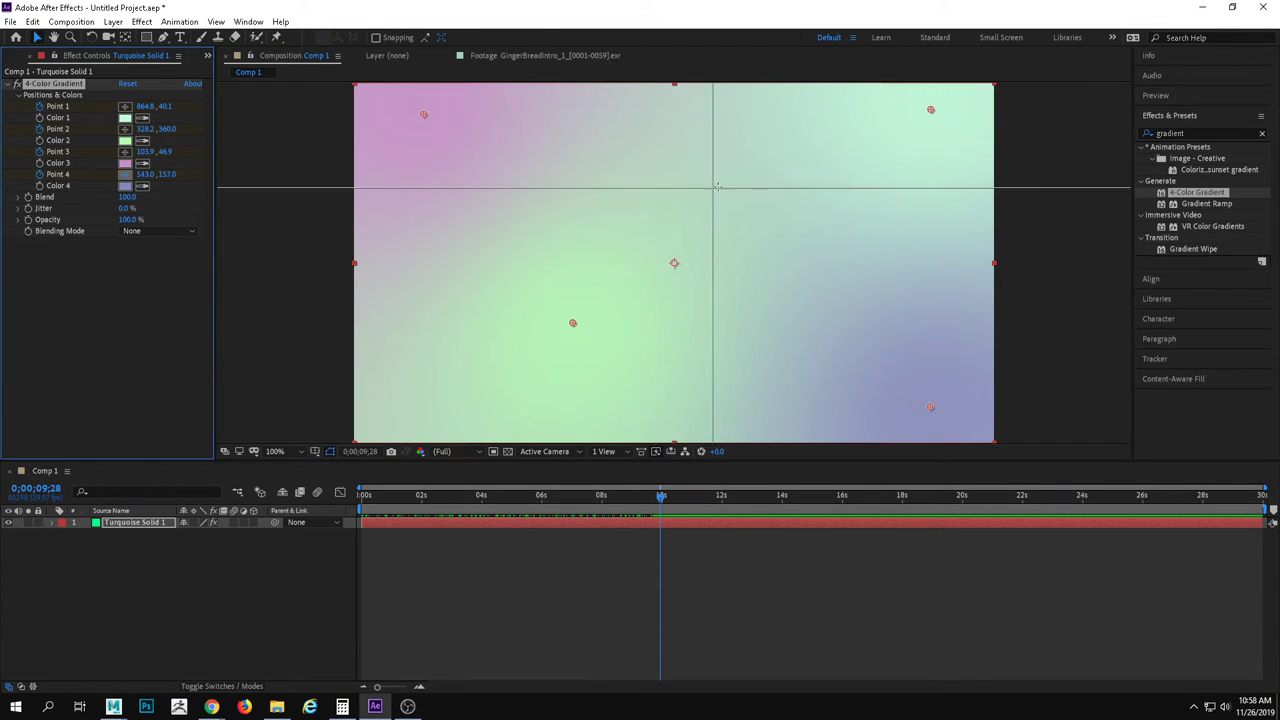
{"action": "left_click", "coordinate": [726, 184]}
Preview the four-color gradient animation from the start of the composition.
{"action": "left_click_drag", "start_coordinate": [661, 497], "coordinate": [312, 506]}
{"action": "key", "text": "space"}
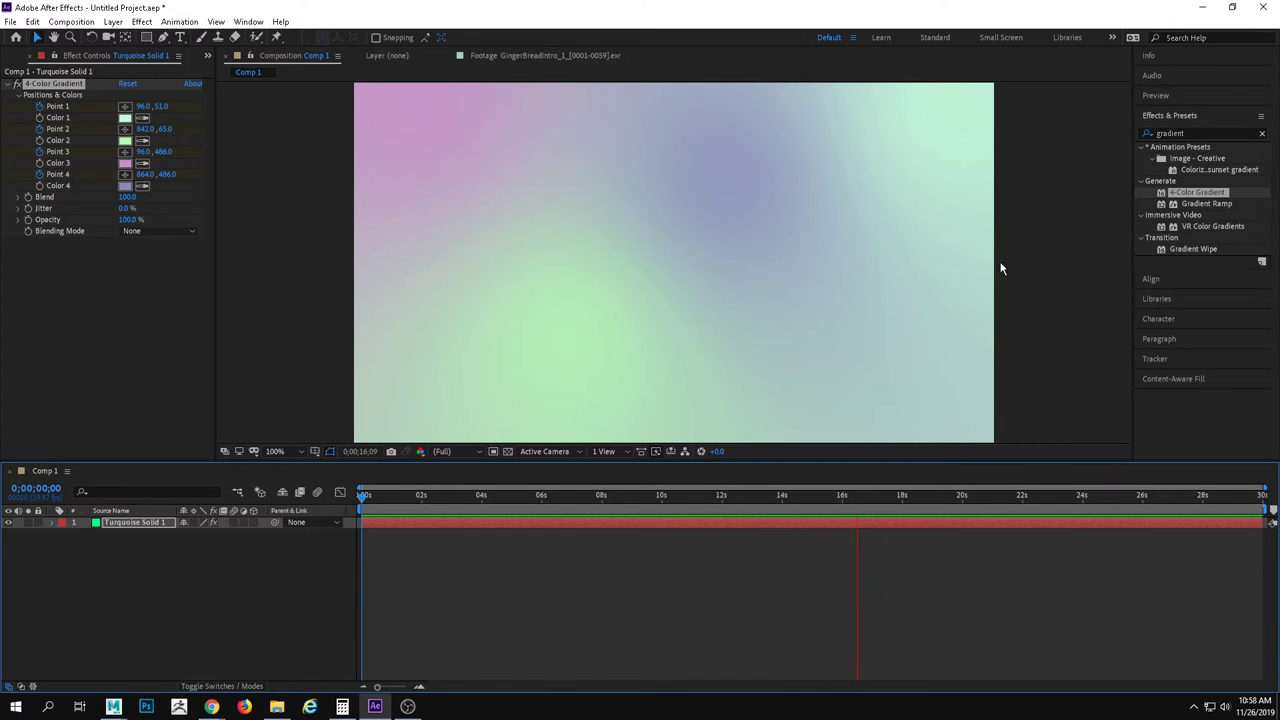
{"action": "key", "text": "space"}
{"action": "key", "text": "space"}
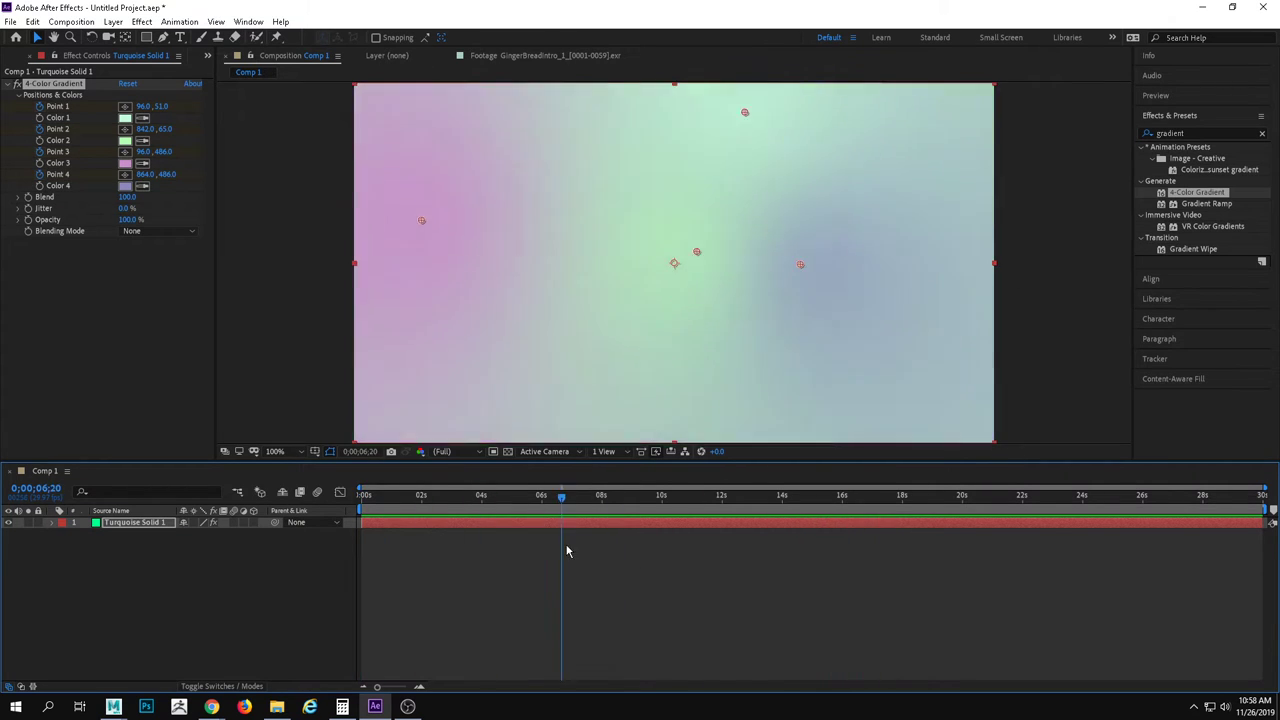
{"action": "key", "text": "space"}
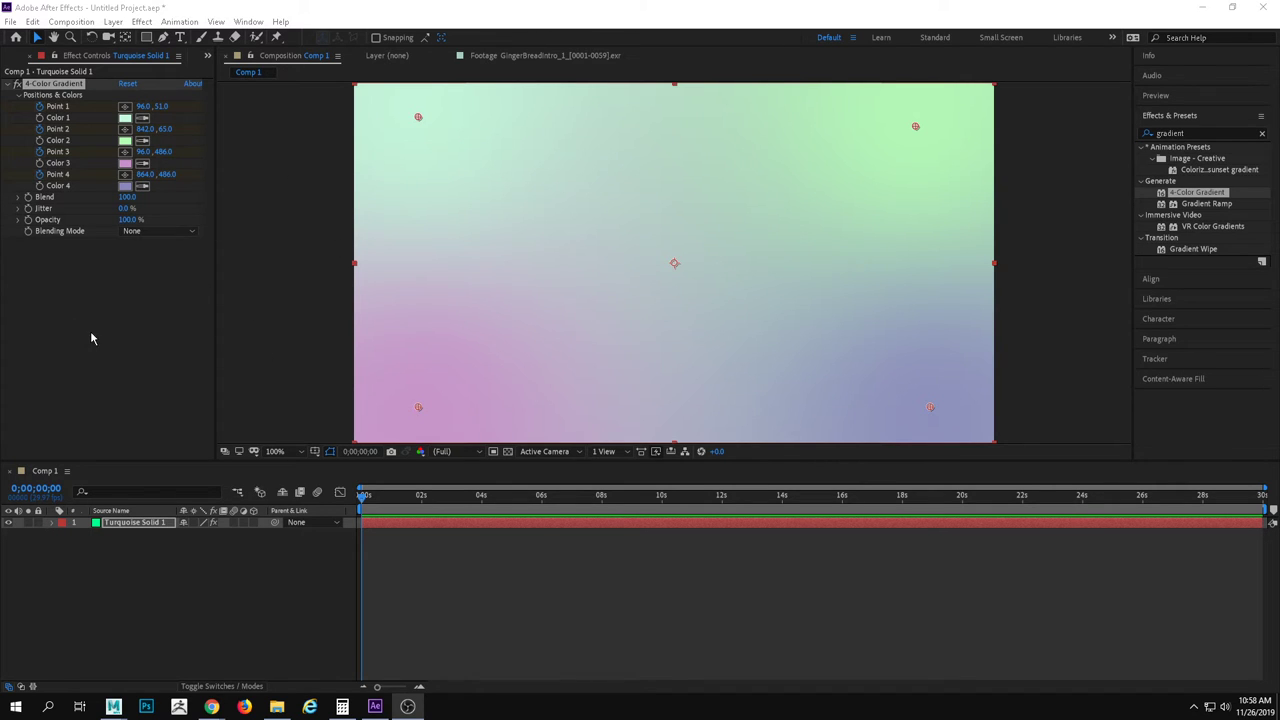
Deselect the solid layer, bring up the project's items and select the GingerBreadIntro_1_[0001-0059].exr sequence.
{"action": "left_click", "coordinate": [115, 358]}
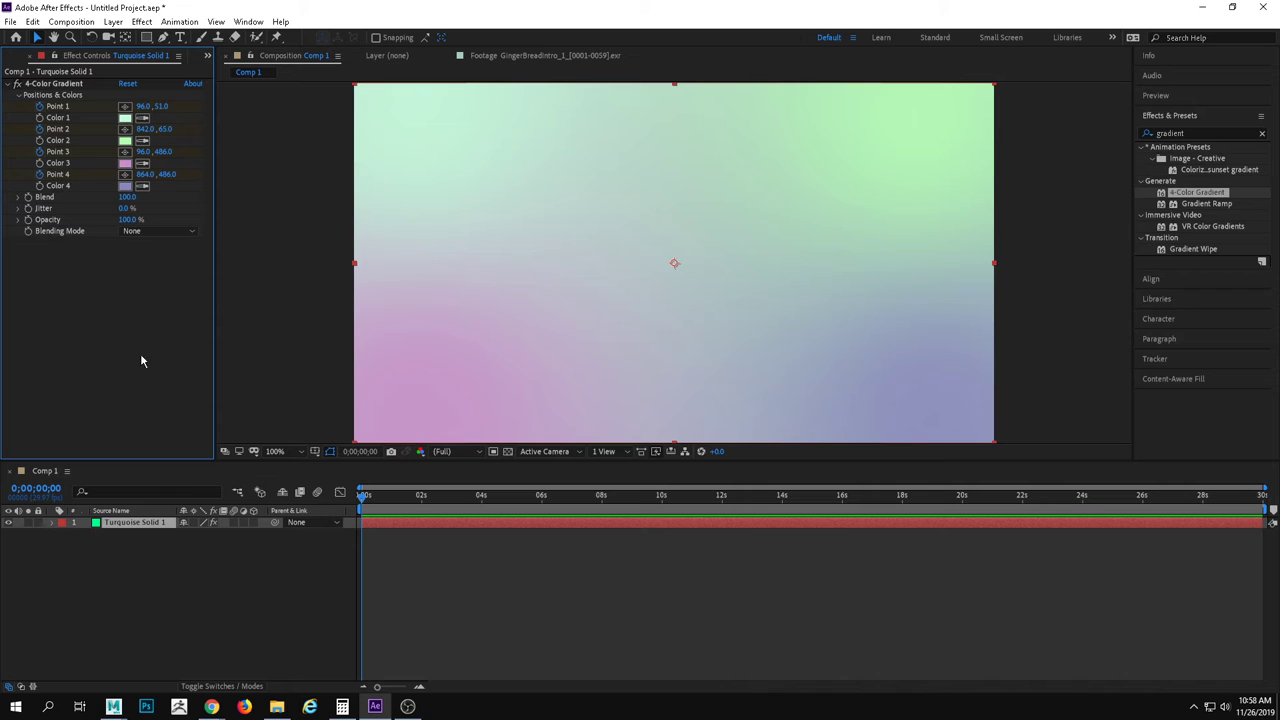
{"action": "left_click", "coordinate": [208, 620]}
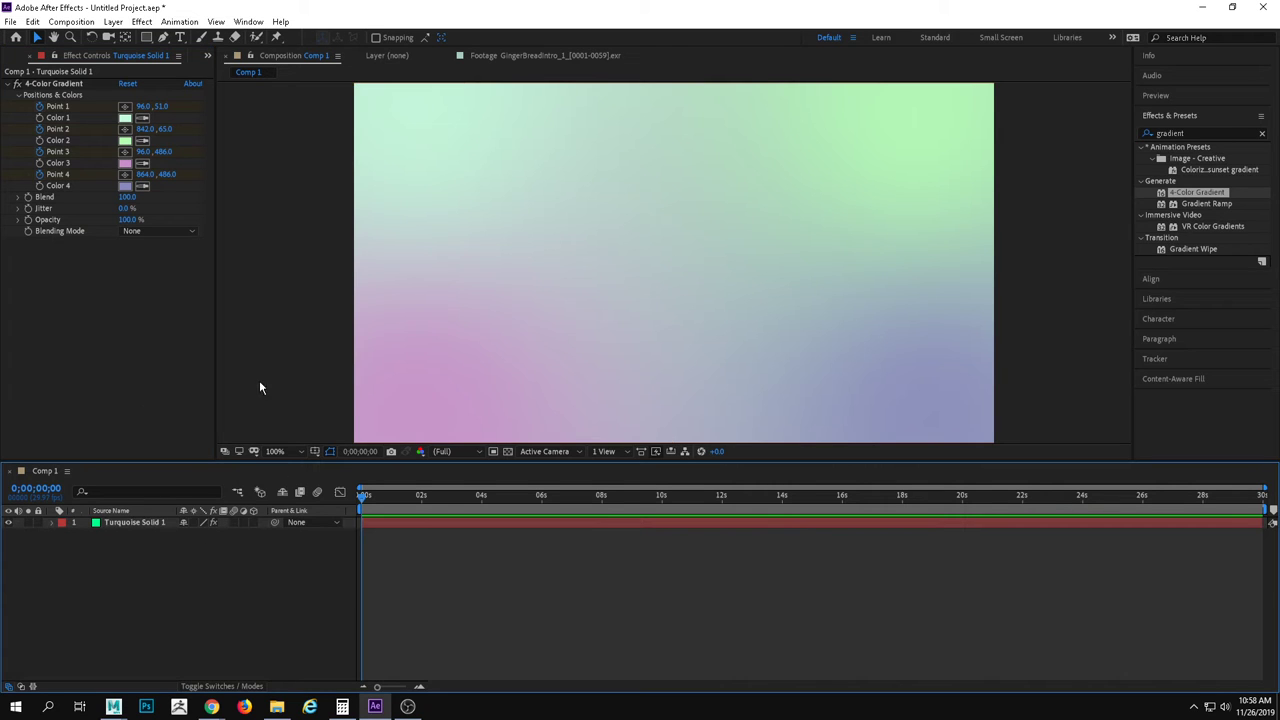
{"action": "left_click", "coordinate": [207, 57]}
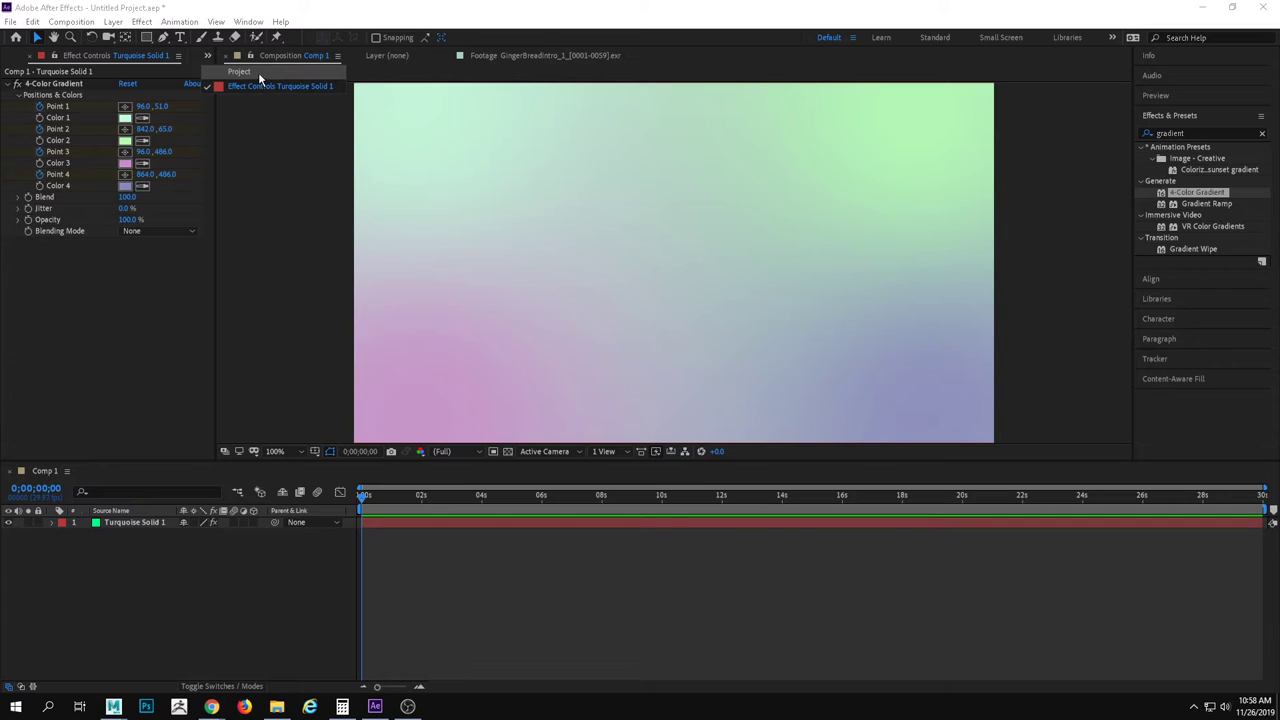
{"action": "left_click", "coordinate": [258, 72]}
{"action": "left_click", "coordinate": [127, 372]}
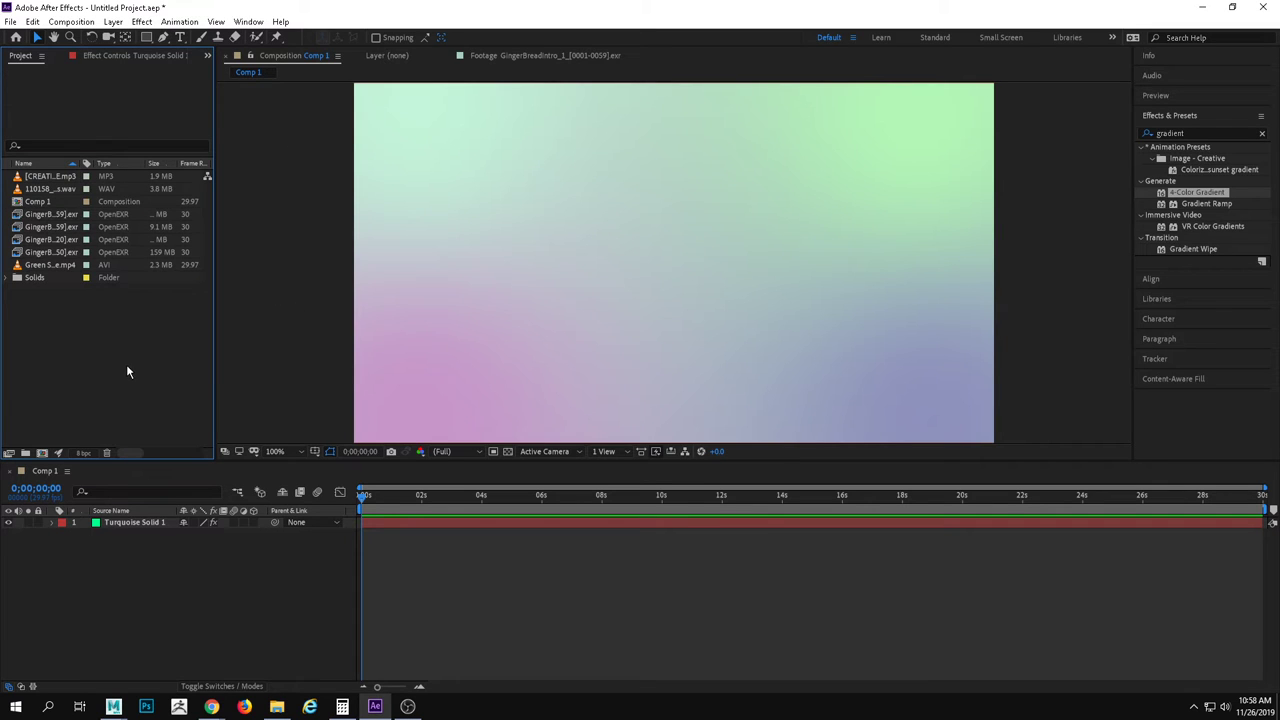
{"action": "left_click", "coordinate": [50, 228]}
{"action": "left_click", "coordinate": [46, 216]}
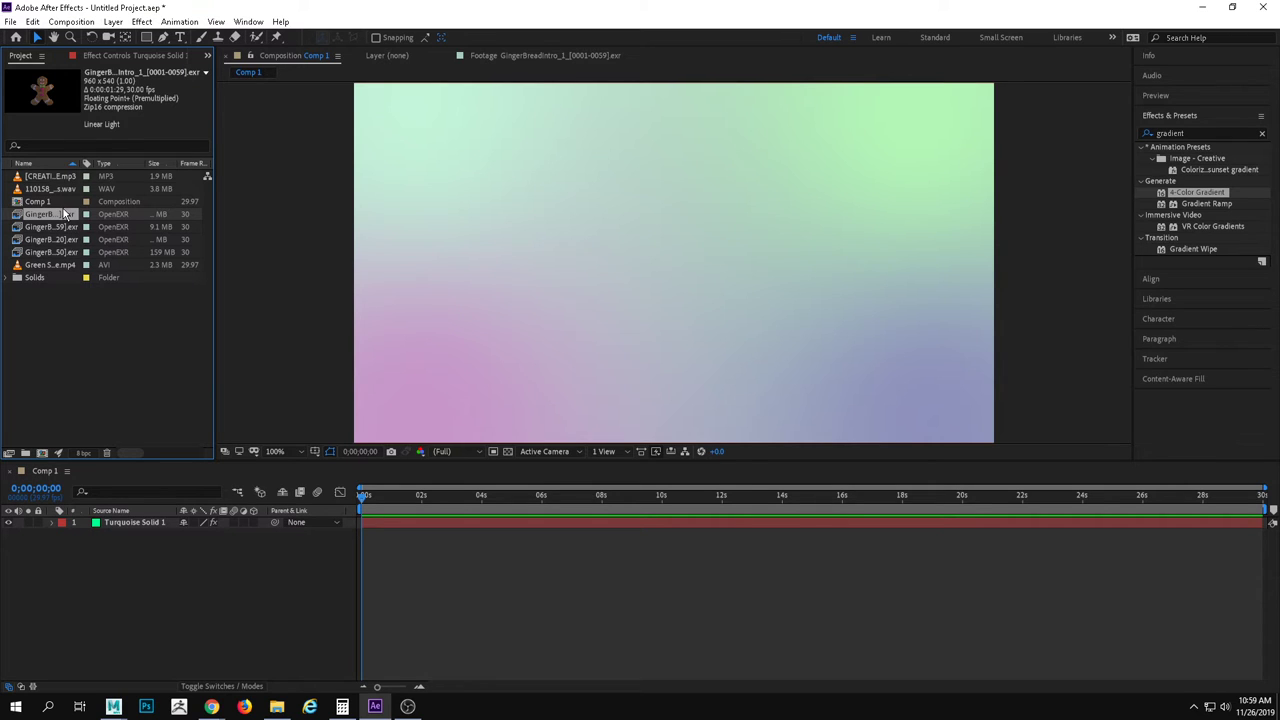
{"action": "left_click", "coordinate": [107, 334]}
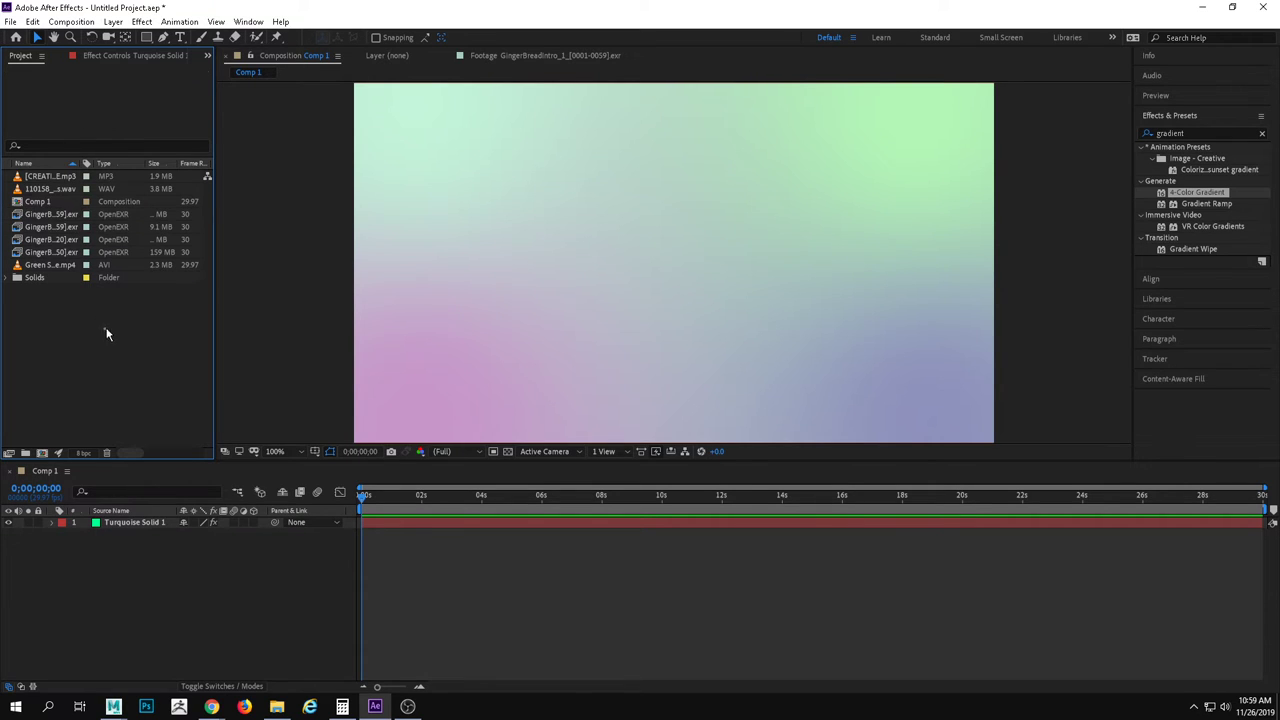
{"action": "left_click", "coordinate": [48, 215]}
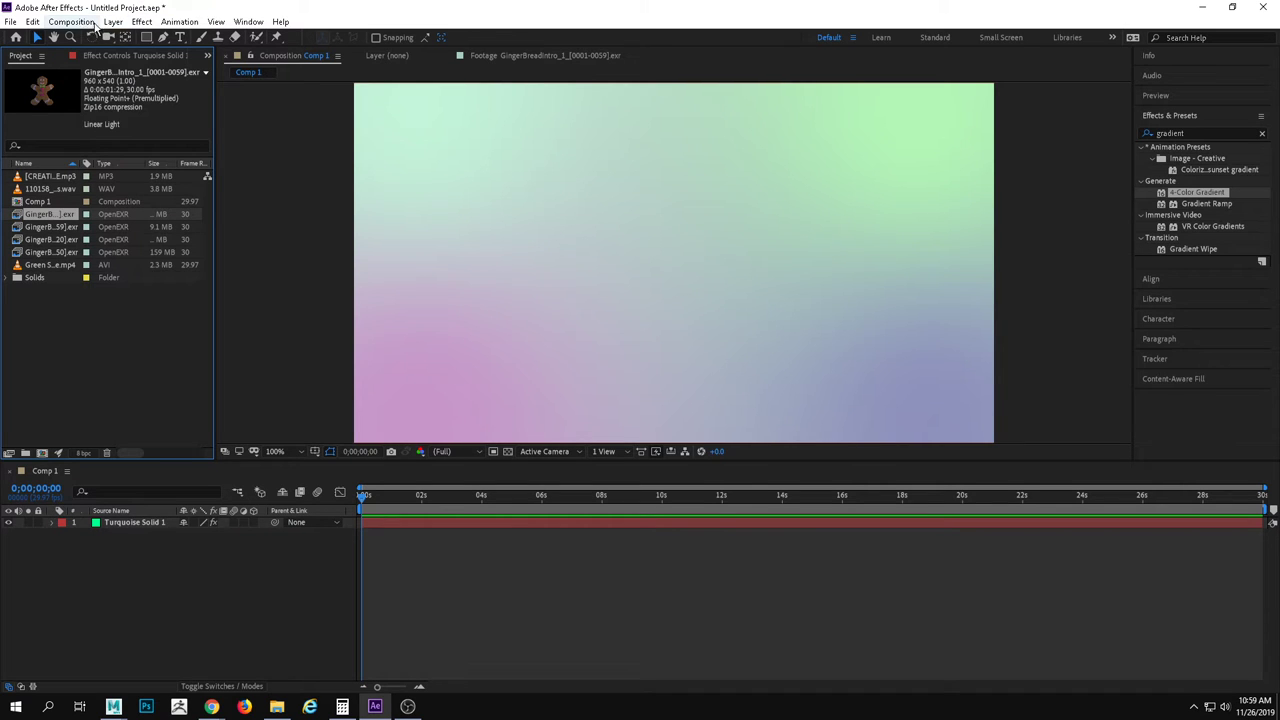
Create a new 960 x 540, 29.97 fps, 30-second composition and add the GingerBreadIntro_1_[0001-0059].exr sequence at its start.
{"action": "left_click", "coordinate": [71, 21]}
{"action": "left_click", "coordinate": [90, 35]}
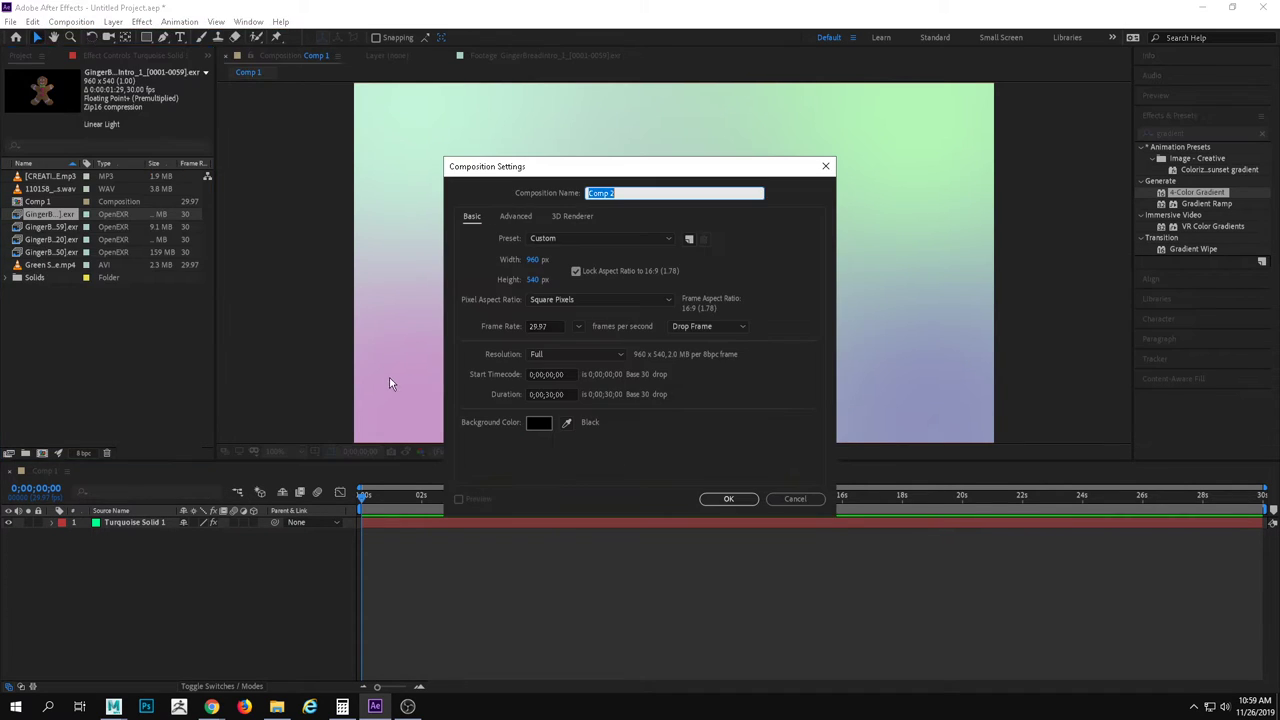
{"action": "left_click", "coordinate": [727, 500]}
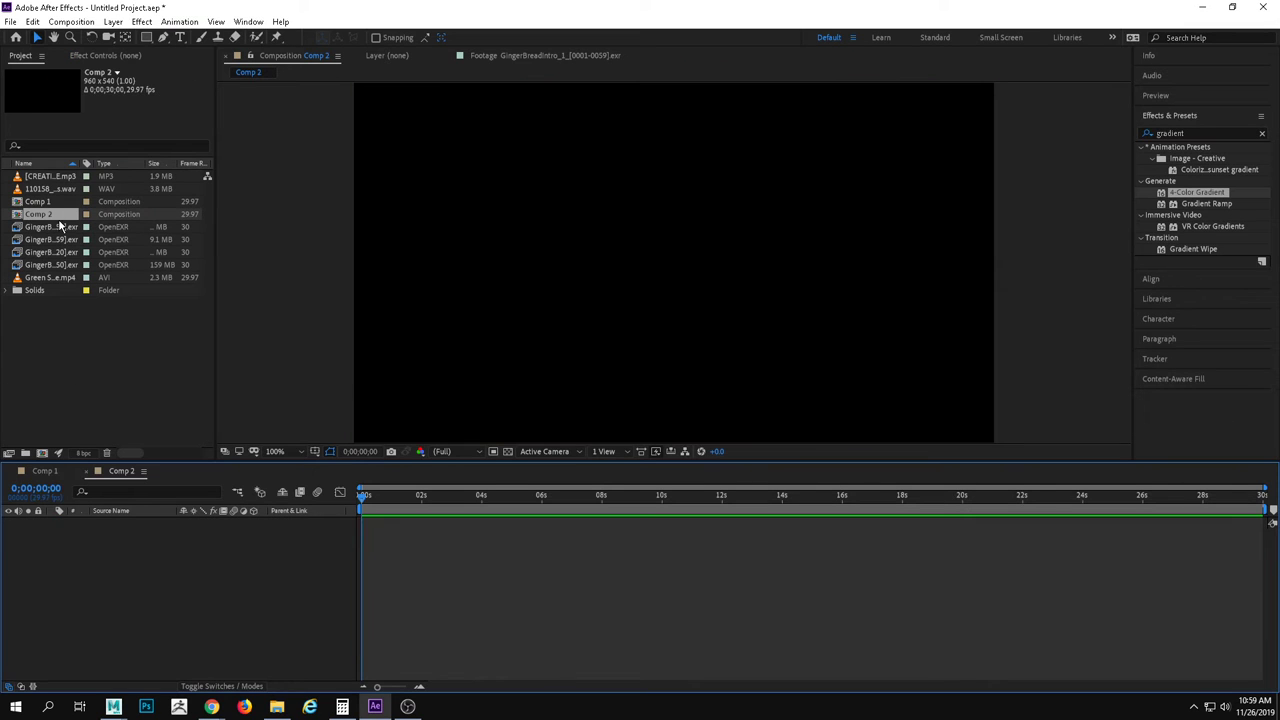
{"action": "left_click", "coordinate": [60, 227]}
{"action": "left_click_drag", "start_coordinate": [41, 244], "coordinate": [730, 429]}
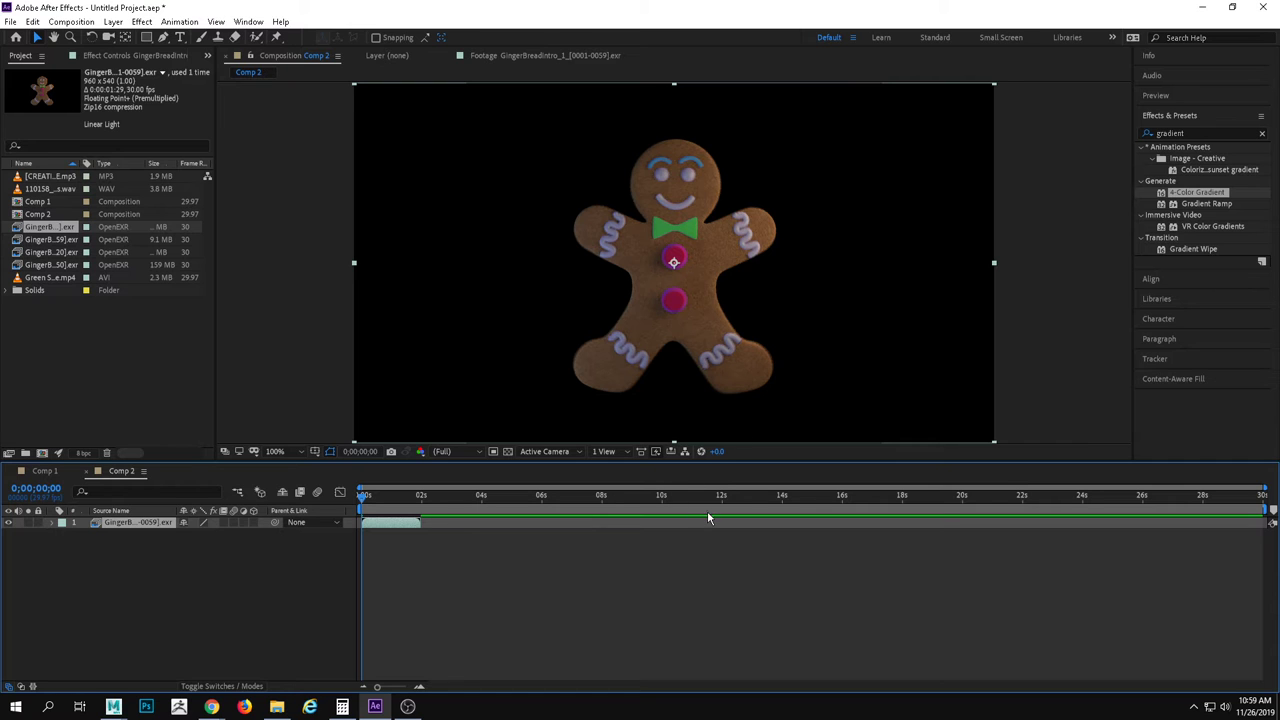
Preview the gingerbread sequence in the new composition and return to 0;00;00;00.
{"action": "key", "text": "space"}
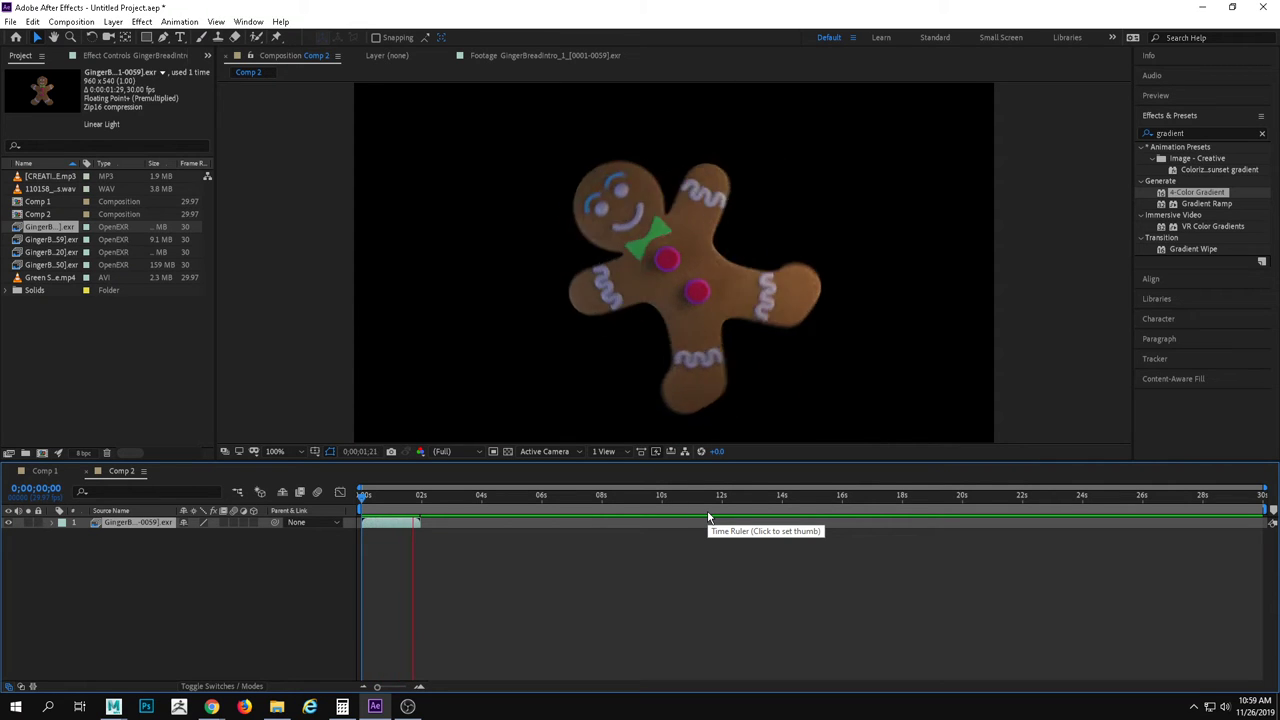
{"action": "key", "text": "space"}
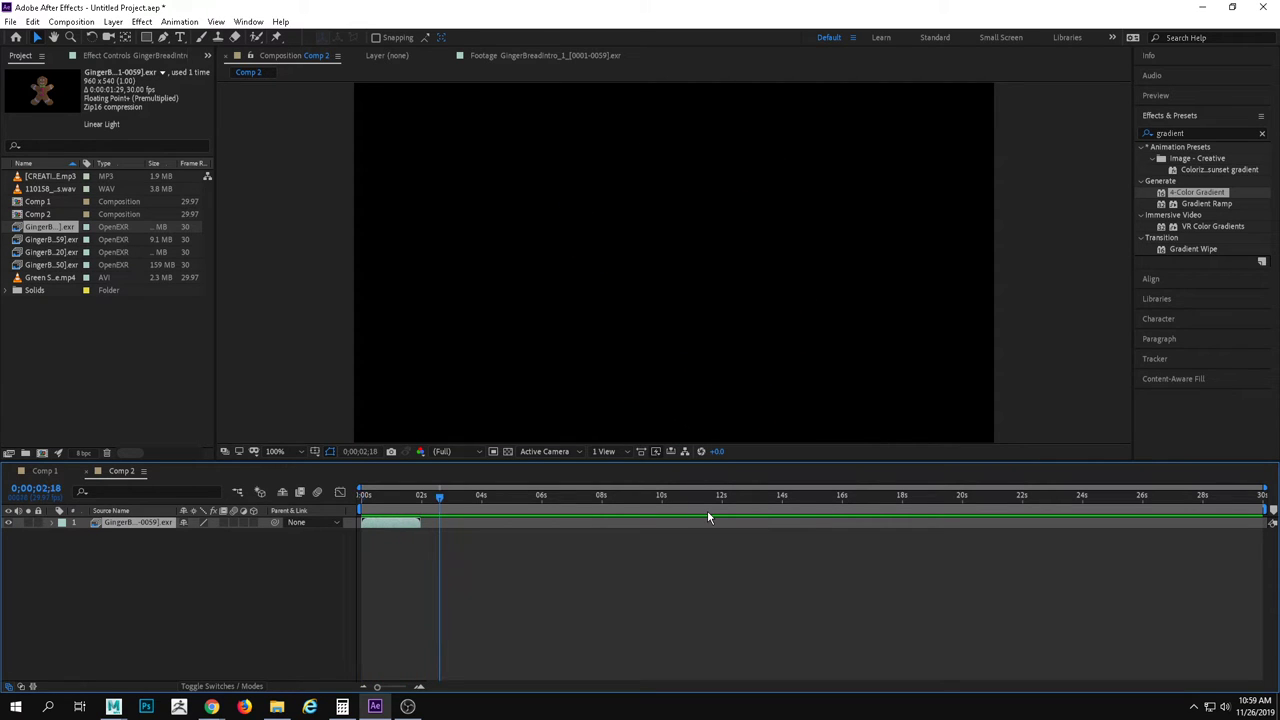
{"action": "key", "text": "space"}
{"action": "left_click_drag", "start_coordinate": [412, 494], "coordinate": [313, 492]}
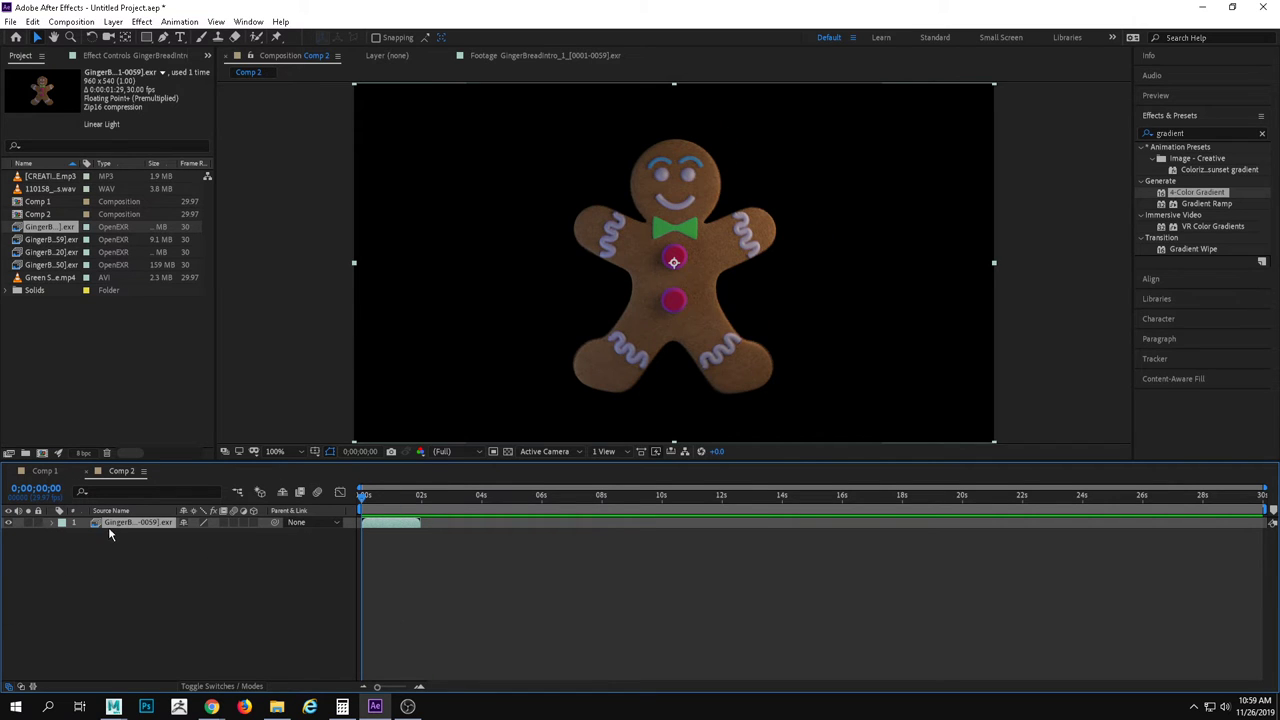
Duplicate the gingerbread layer and shift the lower copy to start where the first one ends, at about 2 seconds.
{"action": "key", "text": "ctrl+d"}
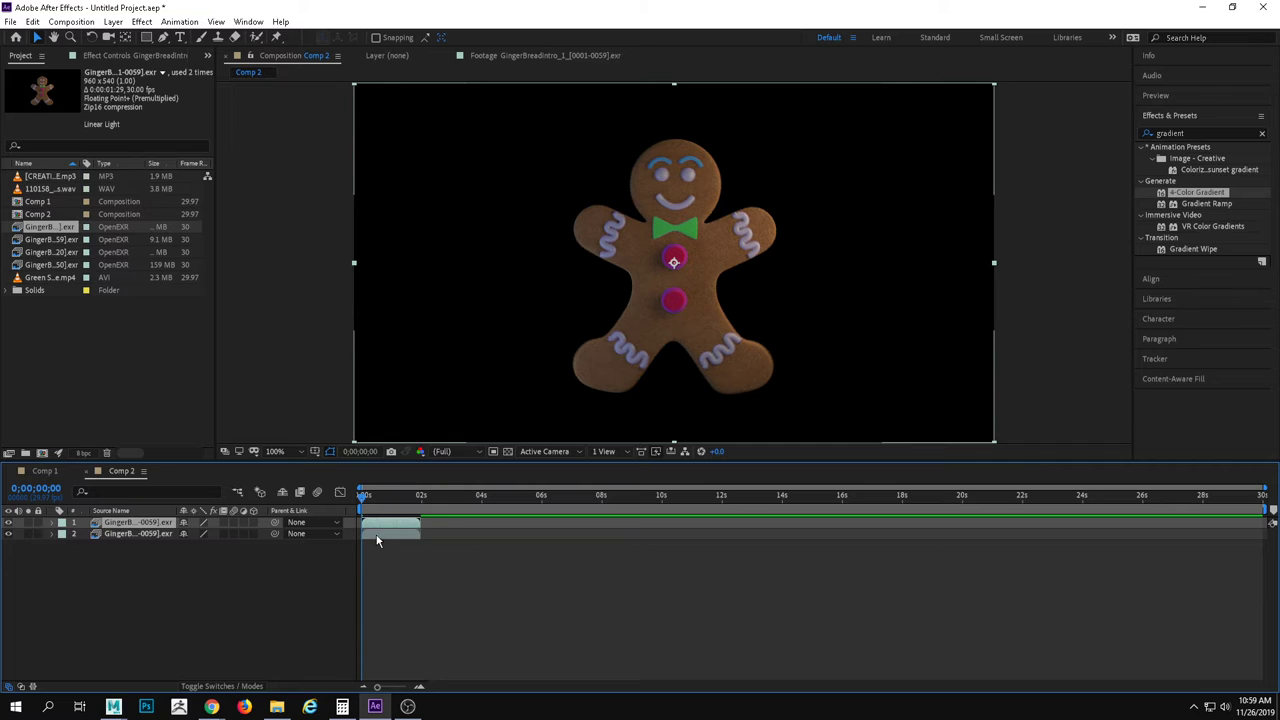
{"action": "left_click", "coordinate": [404, 537]}
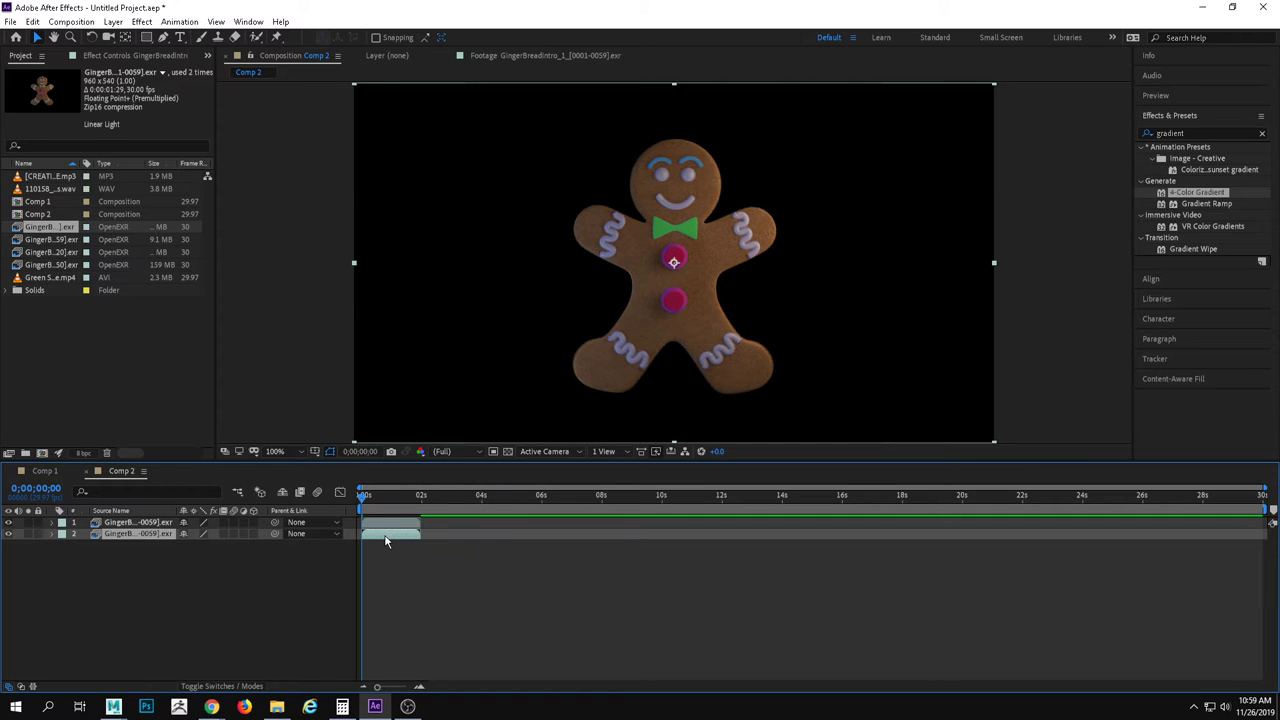
{"action": "left_click_drag", "start_coordinate": [384, 541], "coordinate": [438, 551]}
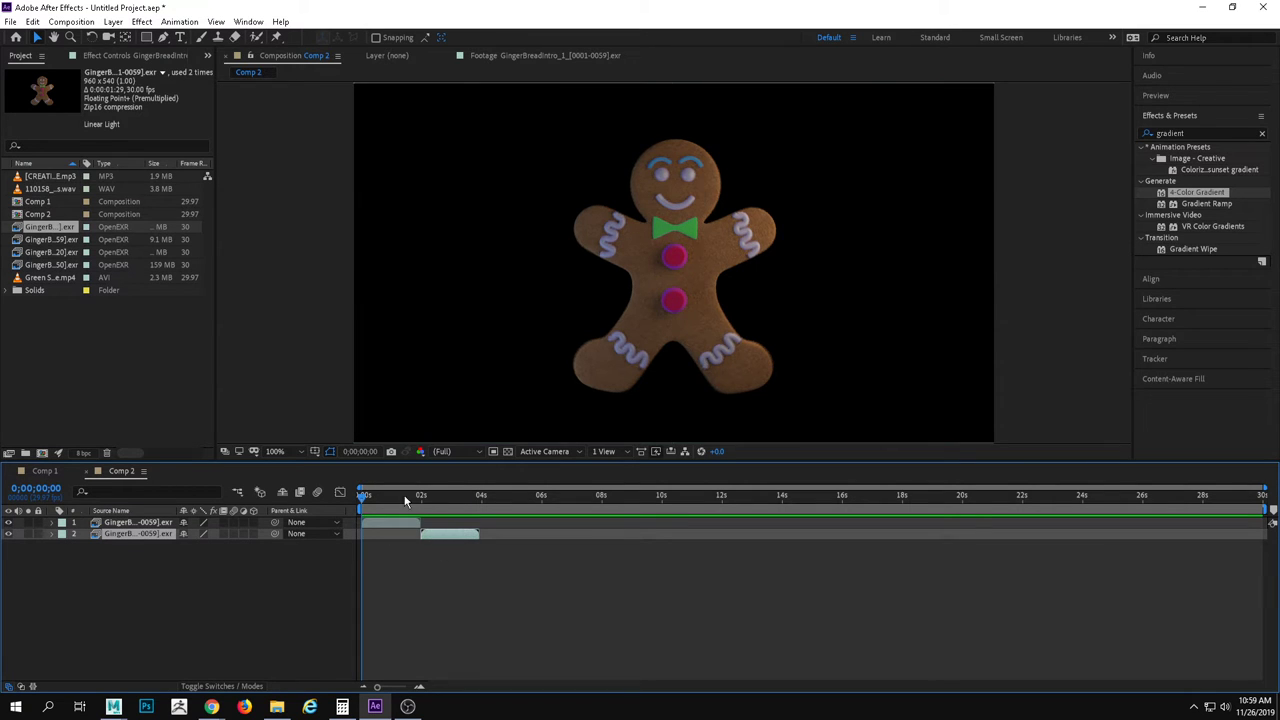
Preview the two gingerbread layers, duplicate both and shift the copies to follow on from about 4 seconds.
{"action": "key", "text": "space"}
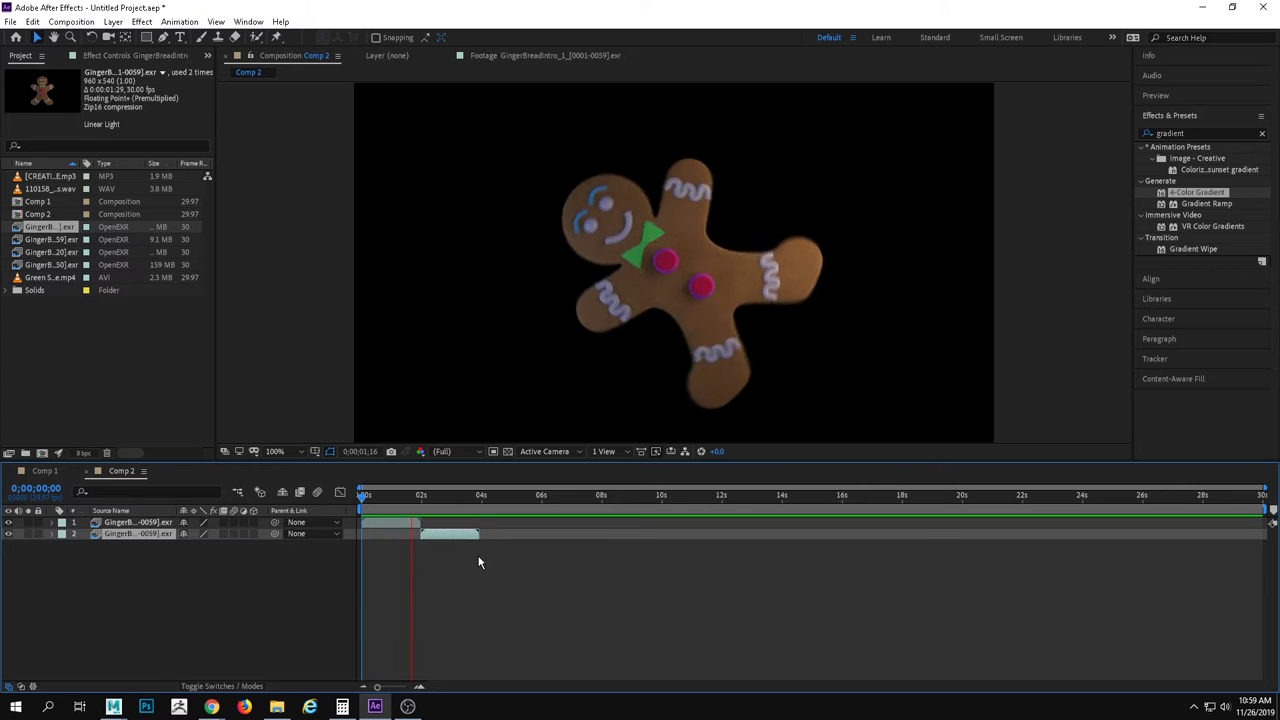
{"action": "key", "text": "space"}
{"action": "left_click", "coordinate": [407, 528]}
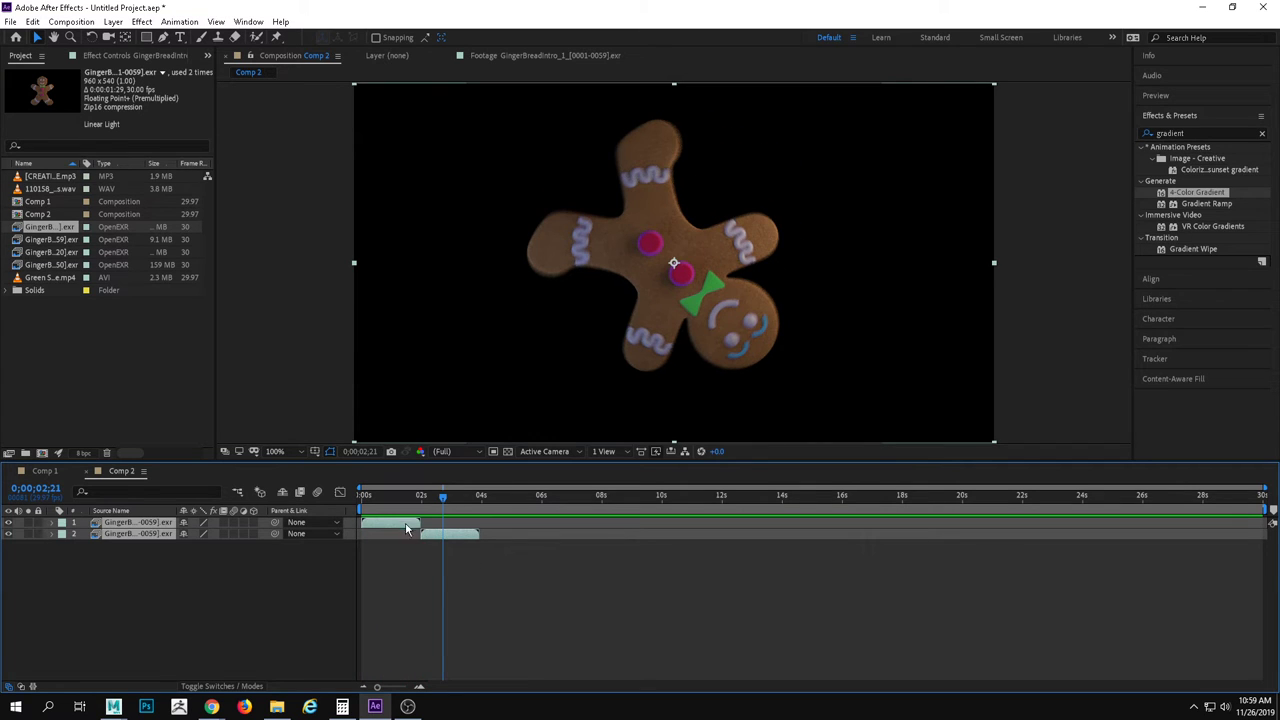
{"action": "key", "text": "ctrl+v"}
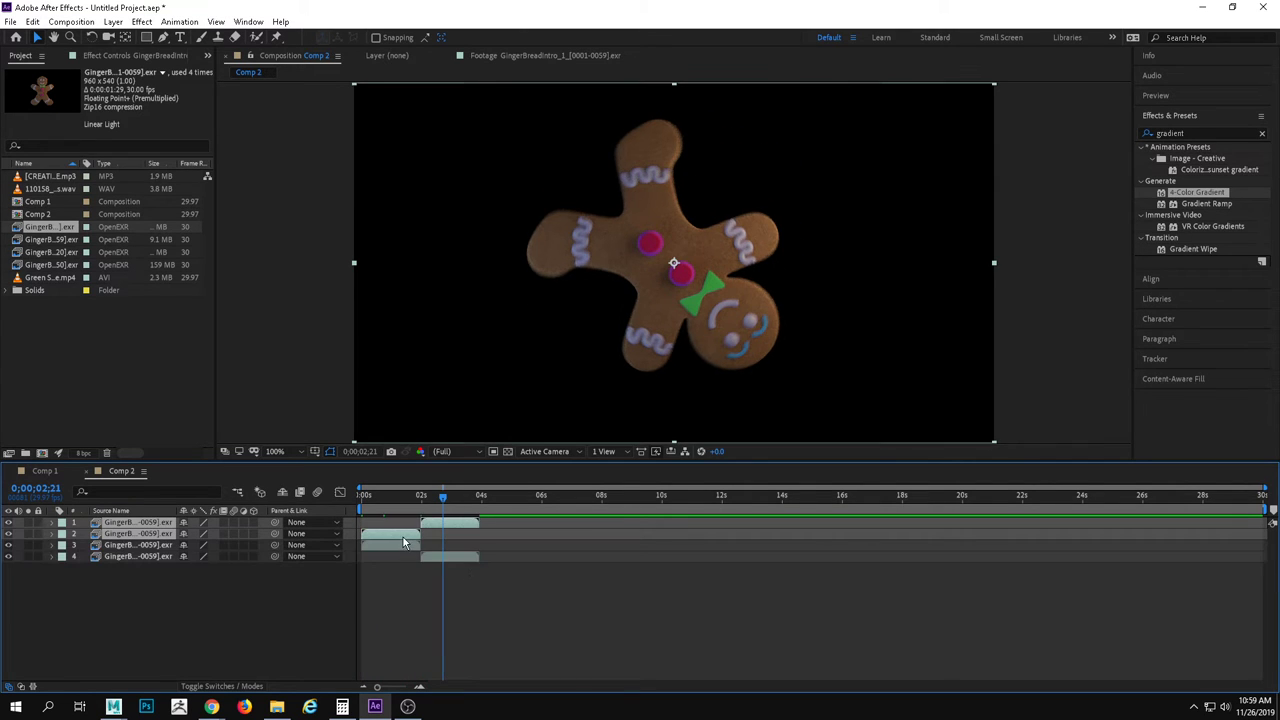
{"action": "key", "text": "alt+shift+Page_Down"}
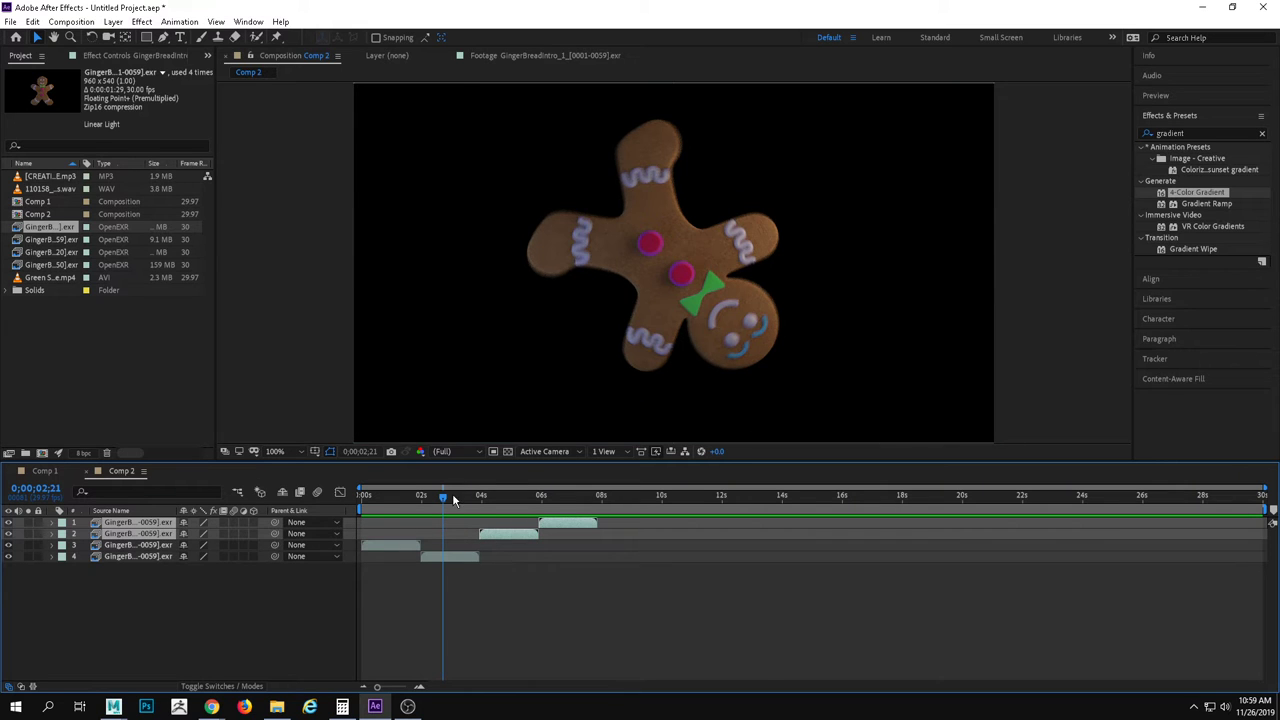
Select all four gingerbread layers and duplicate them.
{"action": "mouse_move", "coordinate": [453, 497]}
{"action": "left_mouse_down"}
{"action": "mouse_move", "coordinate": [474, 497]}
{"action": "mouse_move", "coordinate": [429, 497]}
{"action": "left_mouse_up"}
{"action": "left_click", "coordinate": [405, 547]}
{"action": "left_click", "coordinate": [449, 559], "text": "shift"}
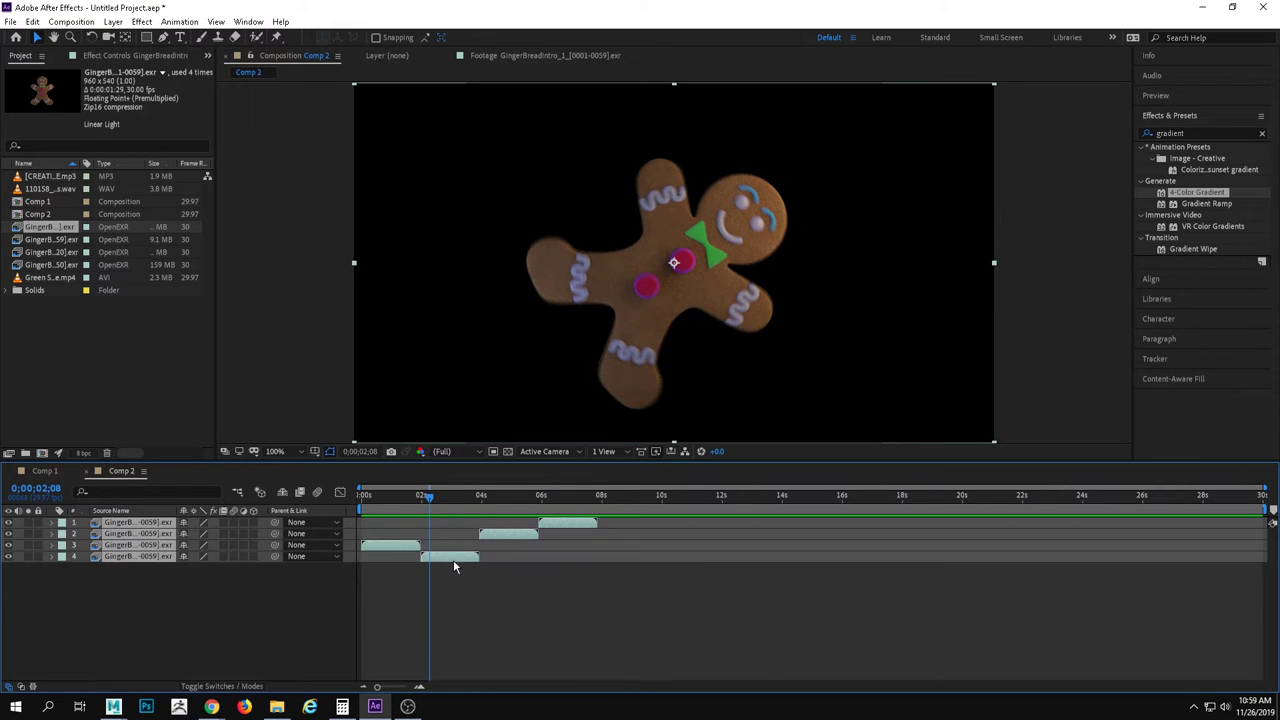
{"action": "key", "text": "ctrl+v"}
{"action": "key", "text": "ctrl+v"}
{"action": "key", "text": "alt+shift+Page_Down"}
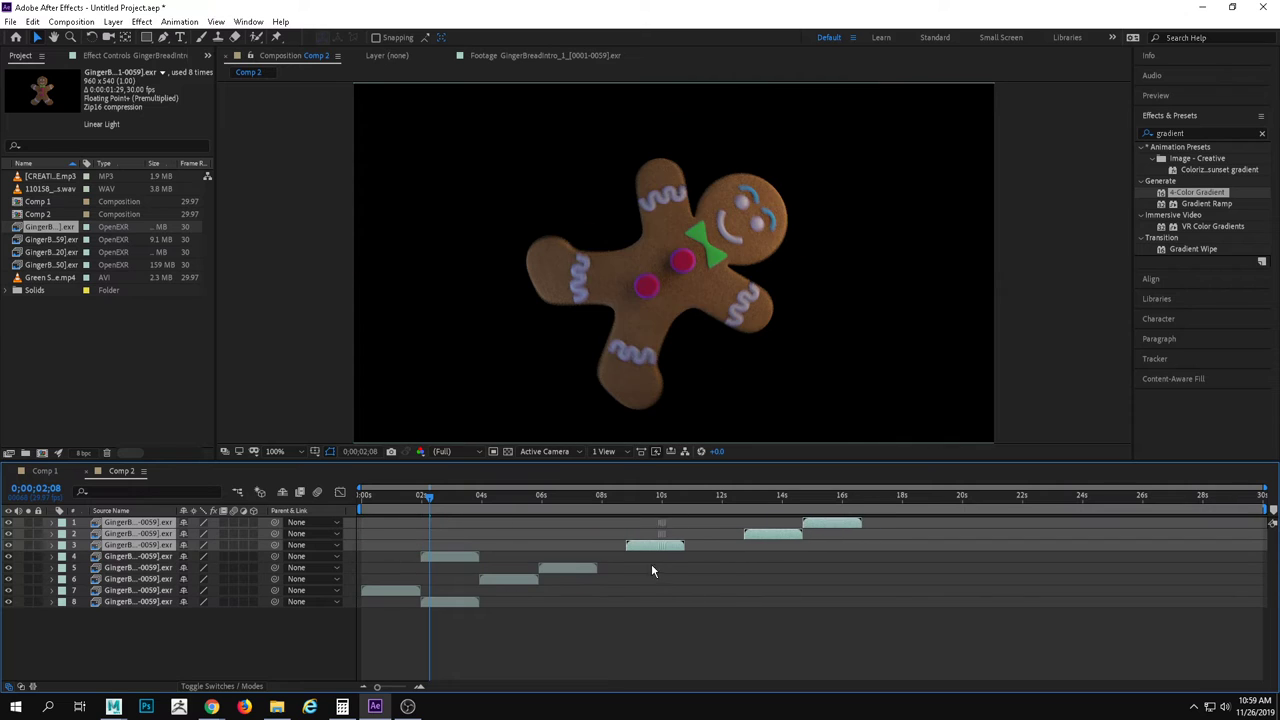
{"action": "key", "text": "ctrl+v"}
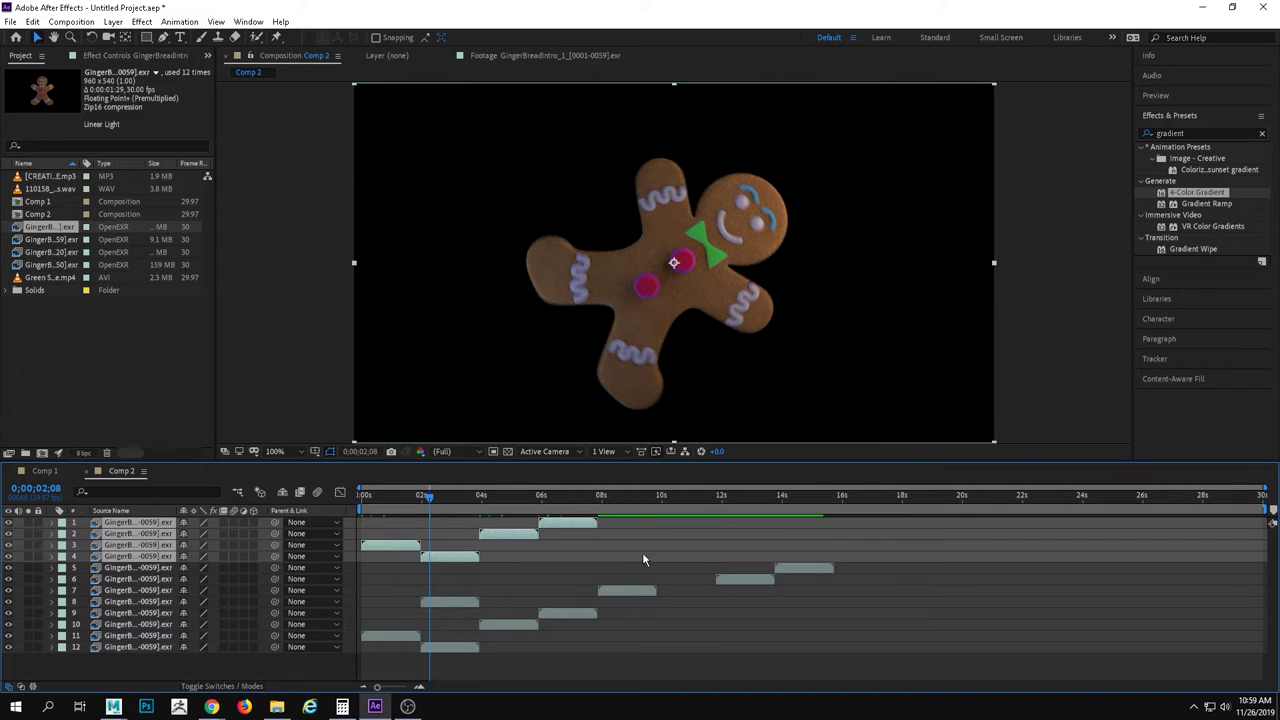
{"action": "left_click_drag", "start_coordinate": [642, 552], "coordinate": [870, 560]}
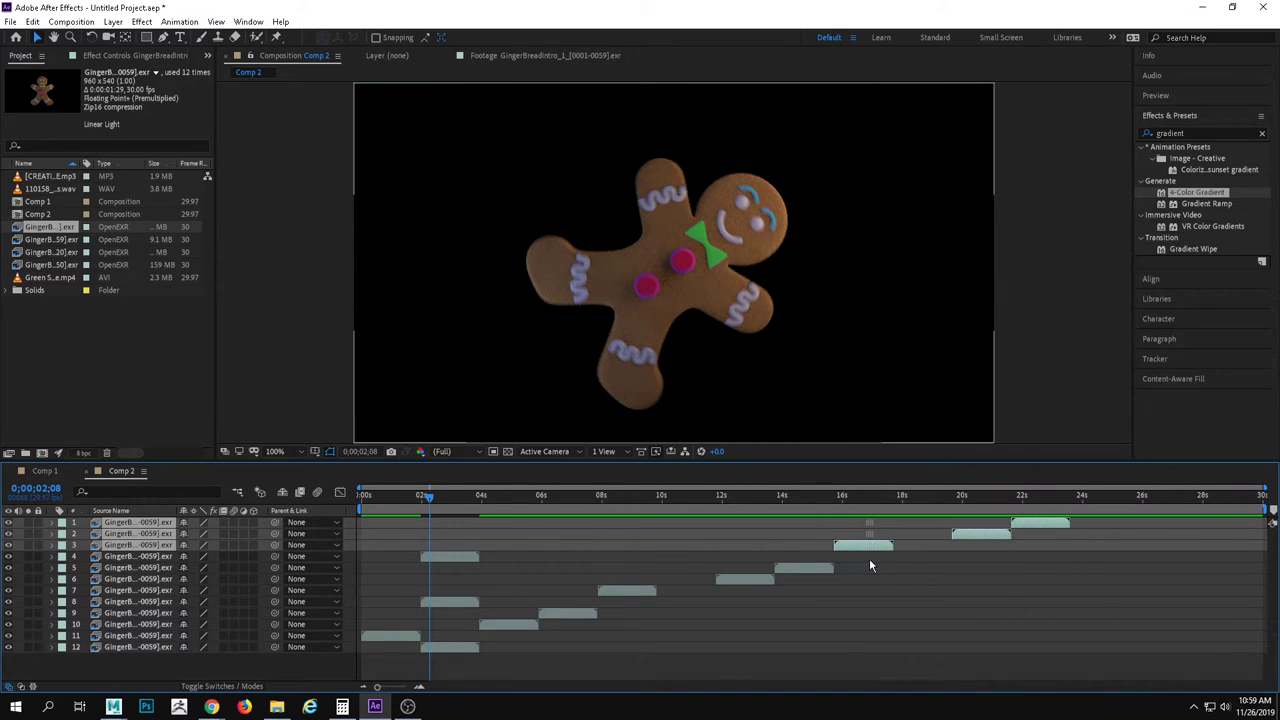
{"action": "key", "text": "ctrl+z"}
{"action": "left_click", "coordinate": [474, 558]}
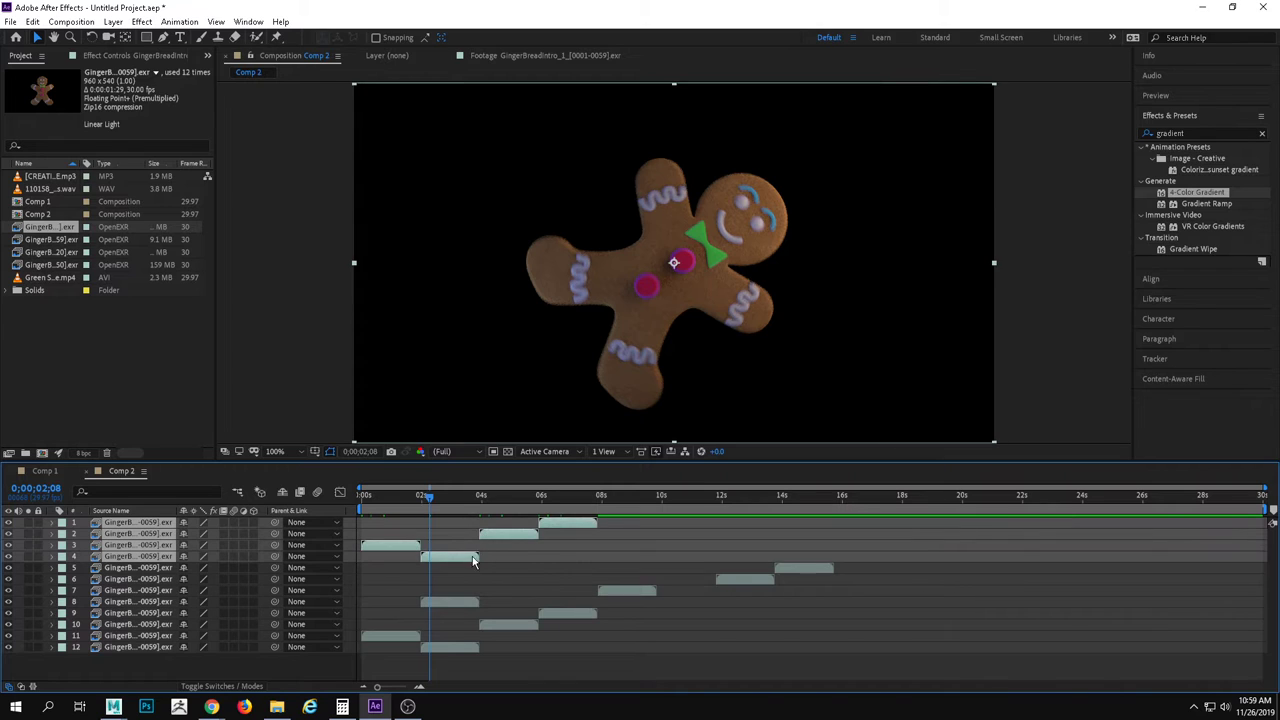
{"action": "key", "text": "ctrl+z"}
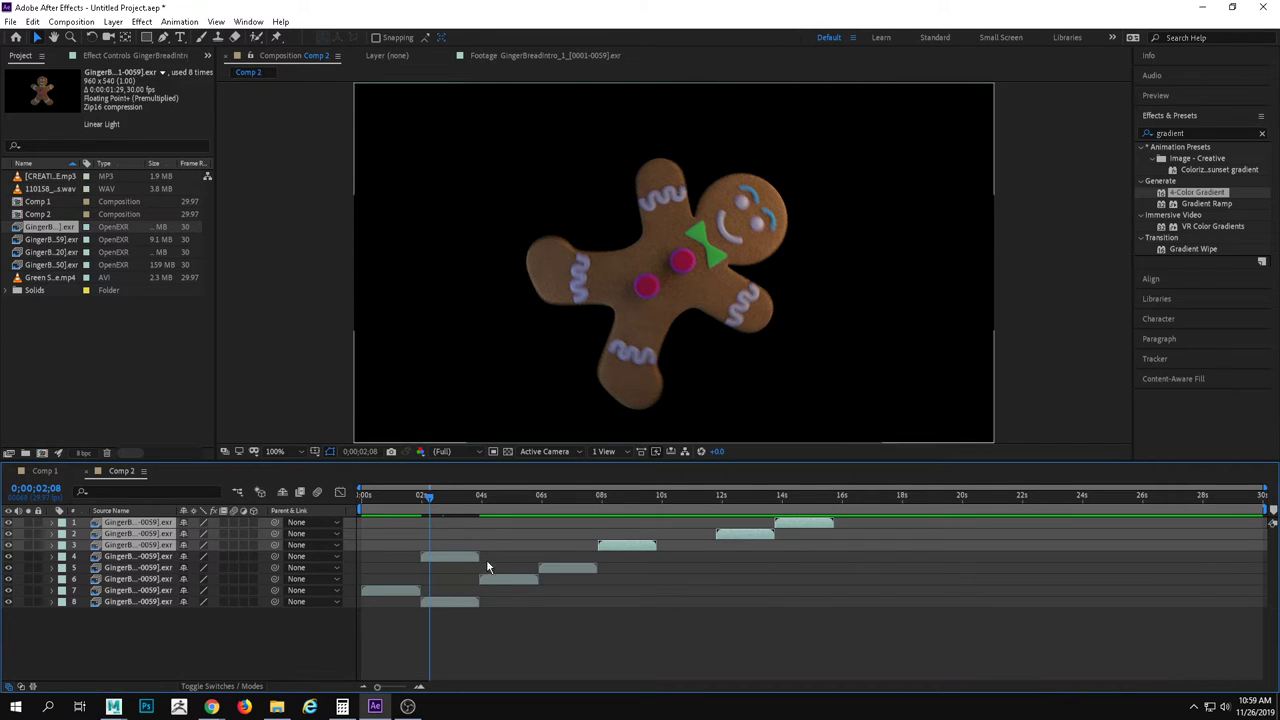
{"action": "key", "text": "ctrl+z"}
Shift the four duplicated gingerbread layers to run back to back from about 8 seconds, filling the gap at about 10 seconds.
{"action": "left_click", "coordinate": [457, 556]}
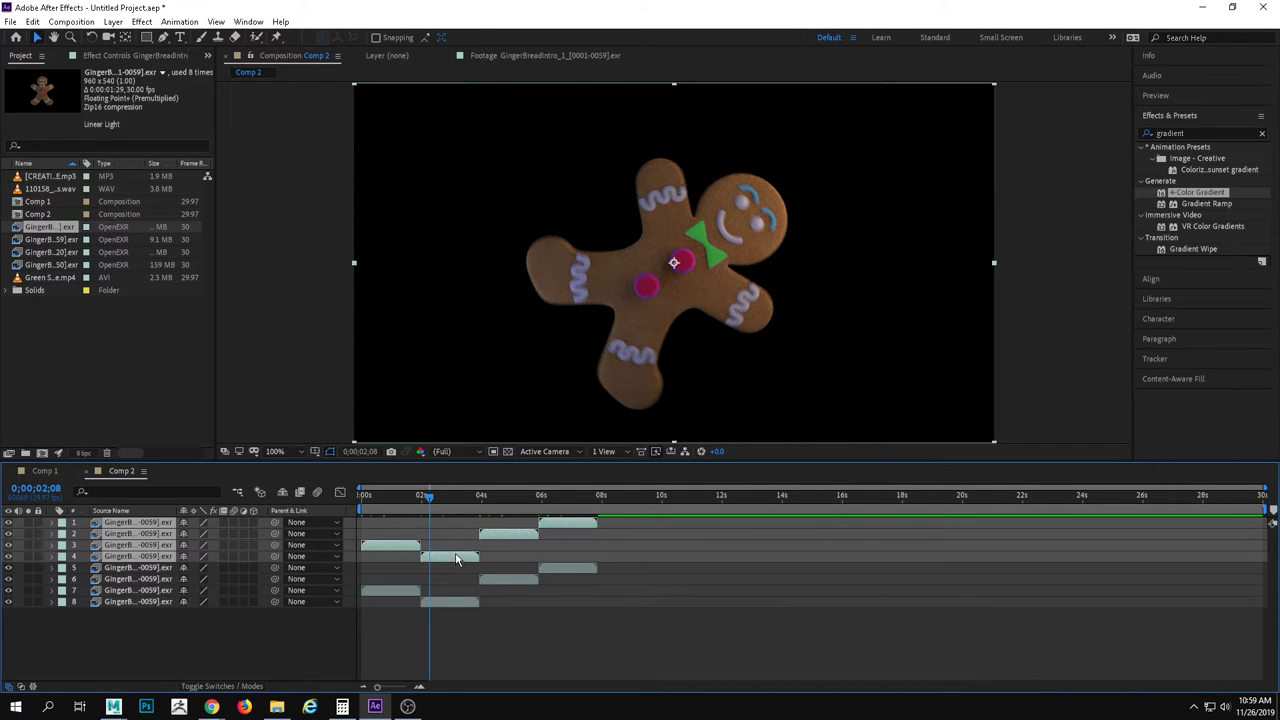
{"action": "left_click_drag", "start_coordinate": [390, 549], "coordinate": [605, 563]}
{"action": "left_click", "coordinate": [605, 563]}
{"action": "double_click", "coordinate": [447, 557]}
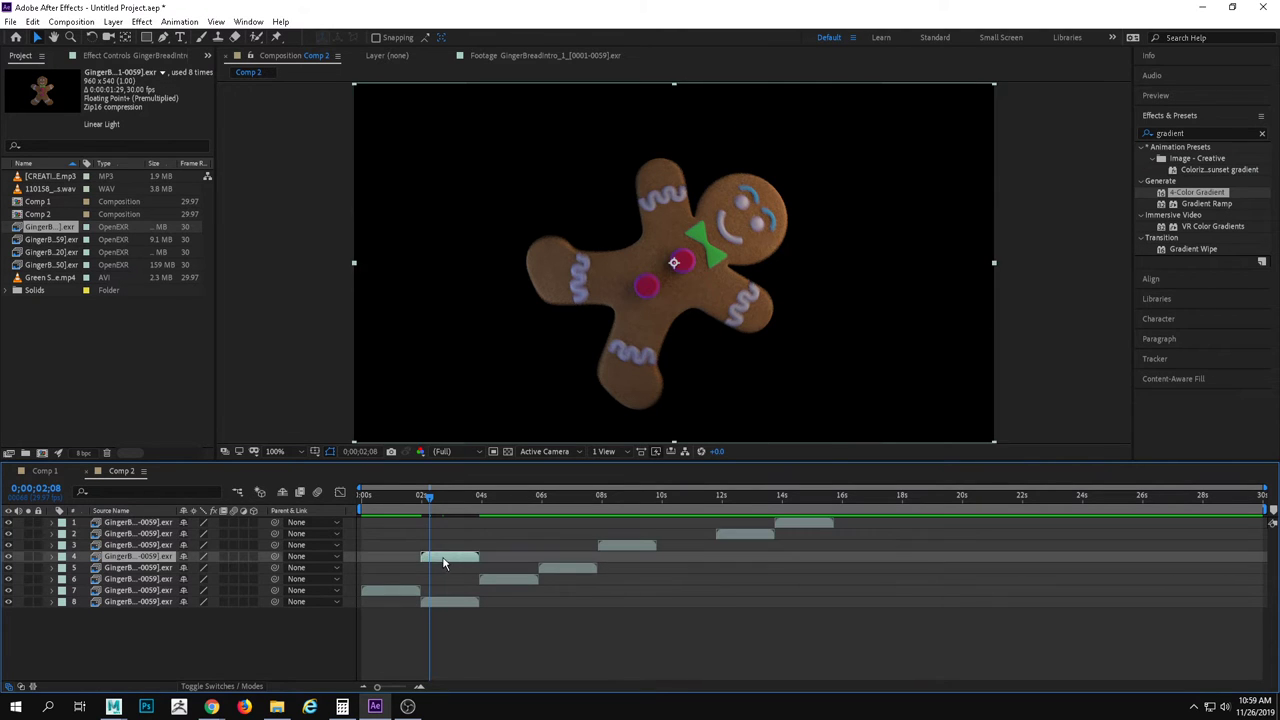
{"action": "left_click_drag", "start_coordinate": [446, 563], "coordinate": [681, 567]}
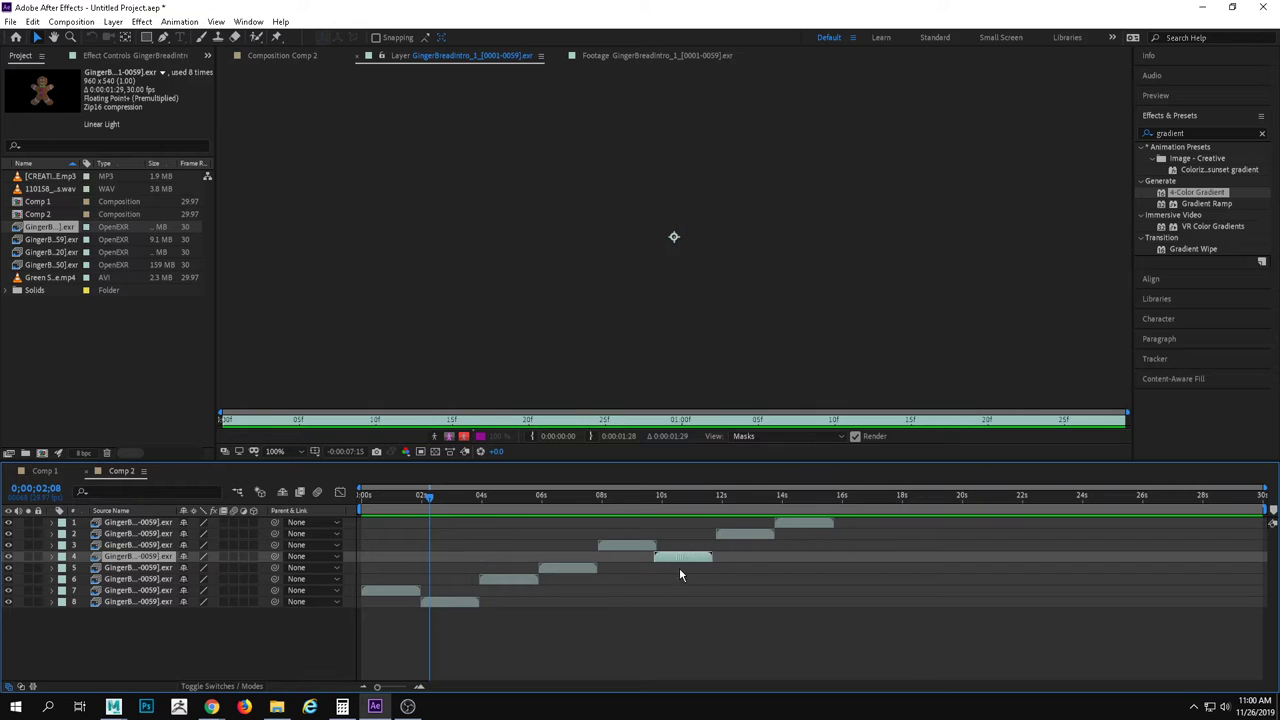
Select the four shifted copies, then deselect them and play back the repeated gingerbread sequence to check it.
{"action": "left_click", "coordinate": [622, 548]}
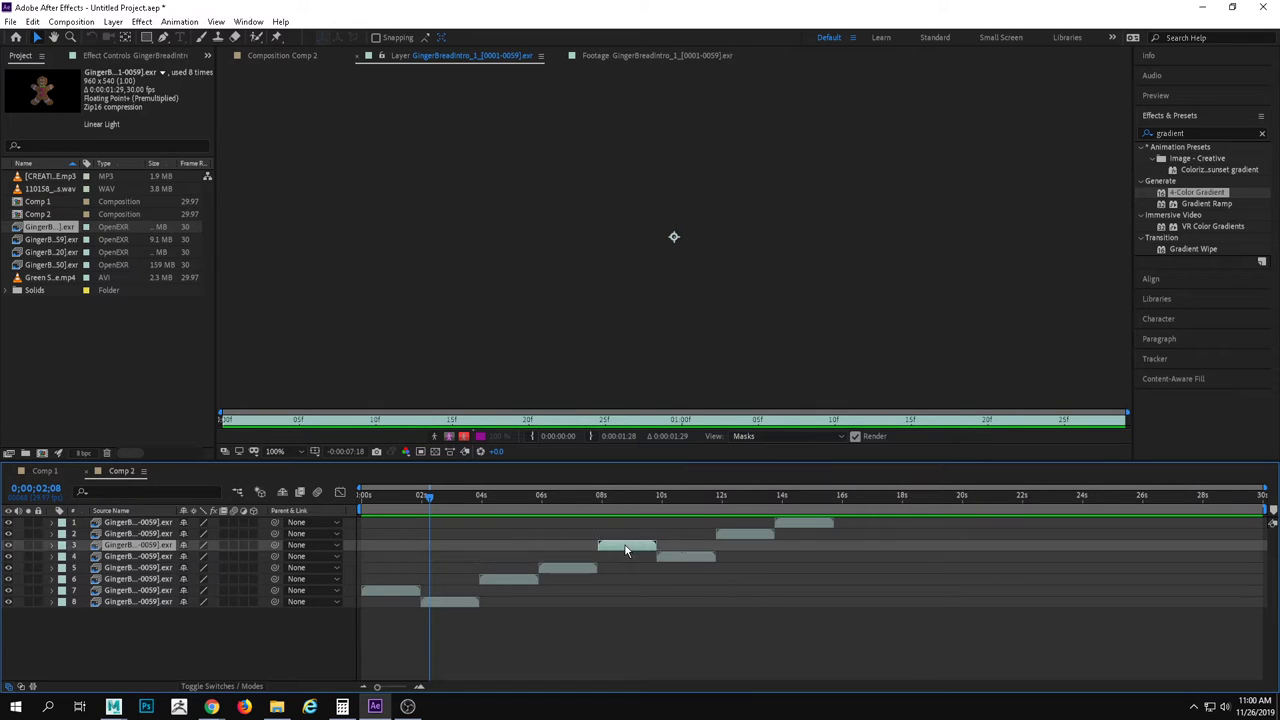
{"action": "left_click", "coordinate": [703, 558], "text": "shift"}
{"action": "left_click", "coordinate": [742, 534], "text": "shift"}
{"action": "left_click", "coordinate": [797, 524], "text": "shift"}
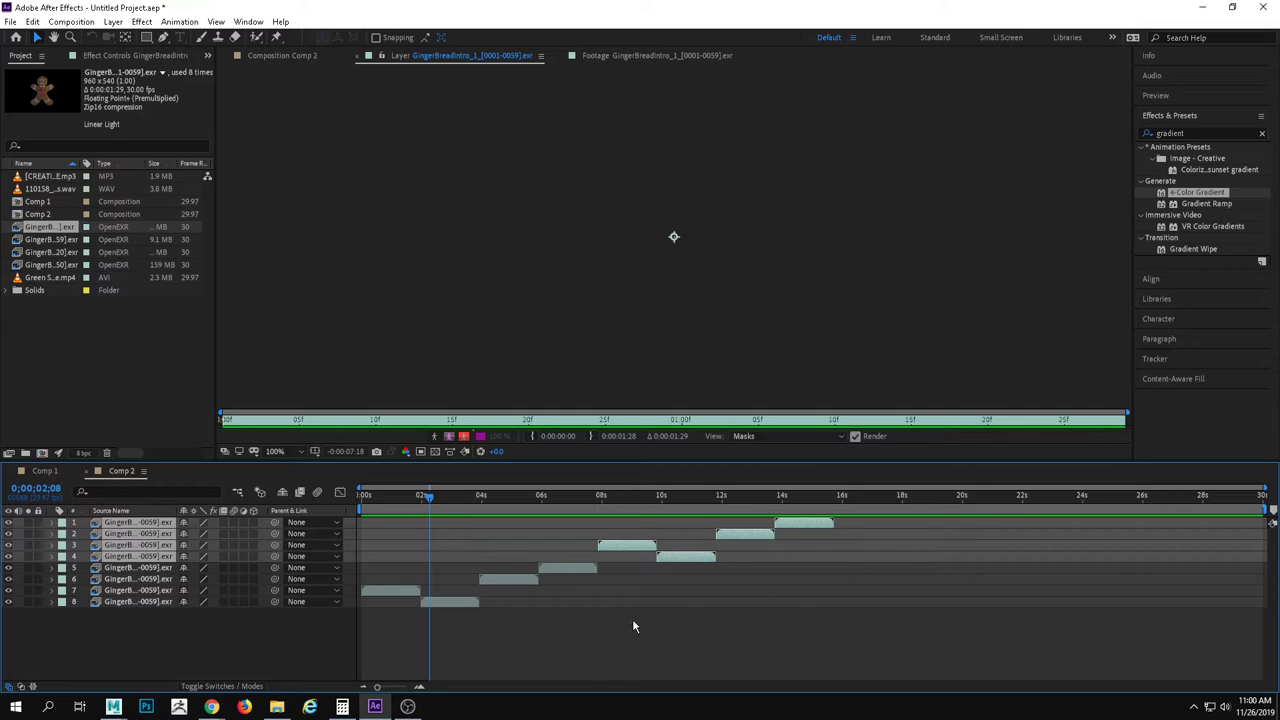
{"action": "key", "text": "Home"}
{"action": "key", "text": "space"}
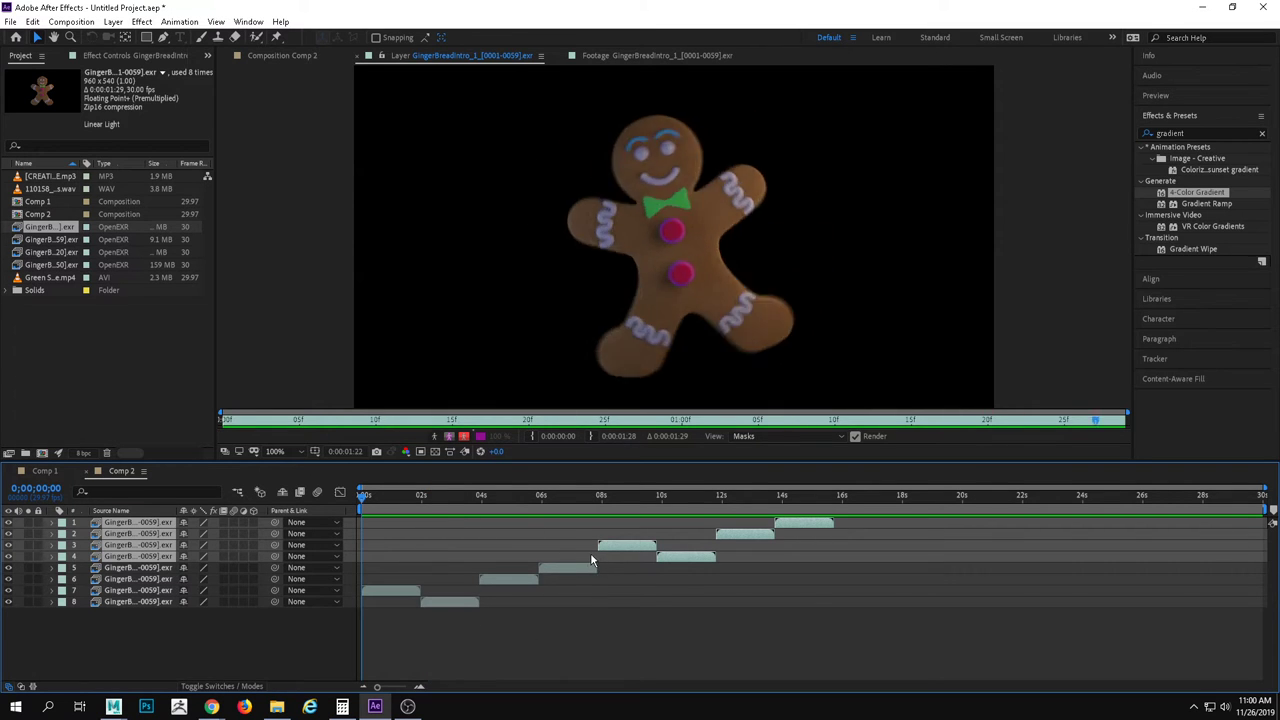
{"action": "left_click", "coordinate": [302, 627]}
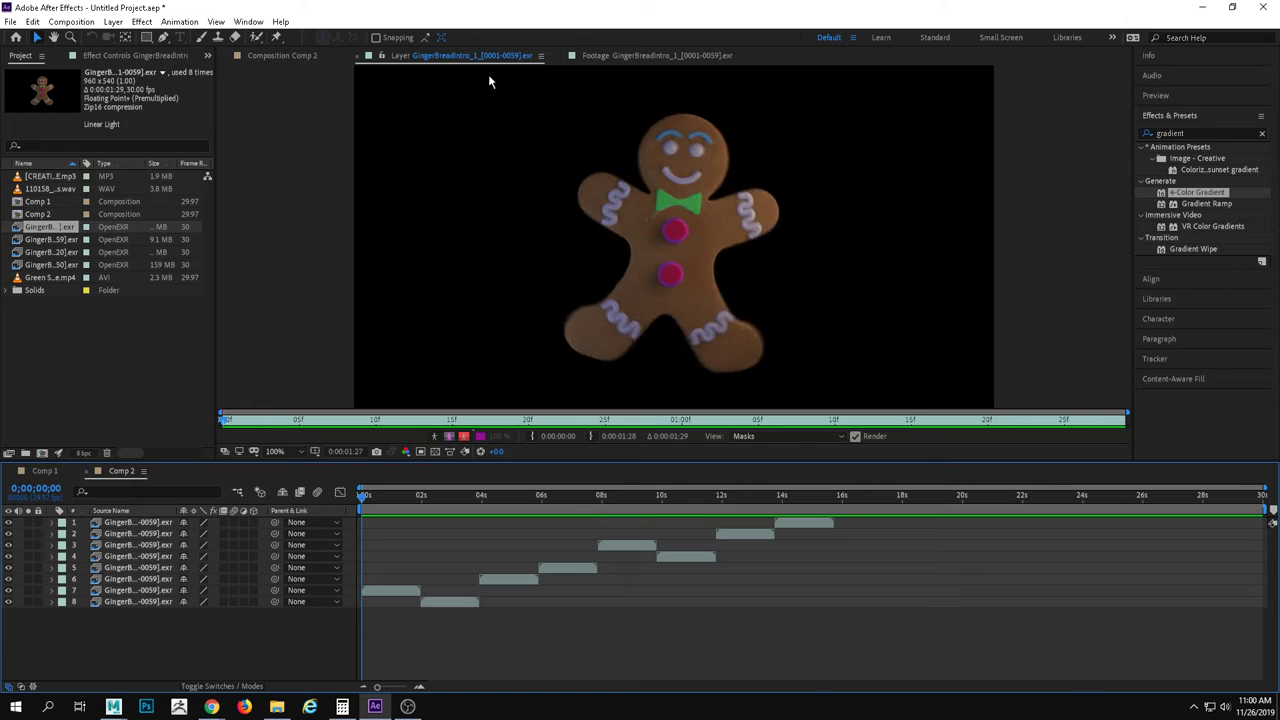
{"action": "left_click", "coordinate": [600, 55]}
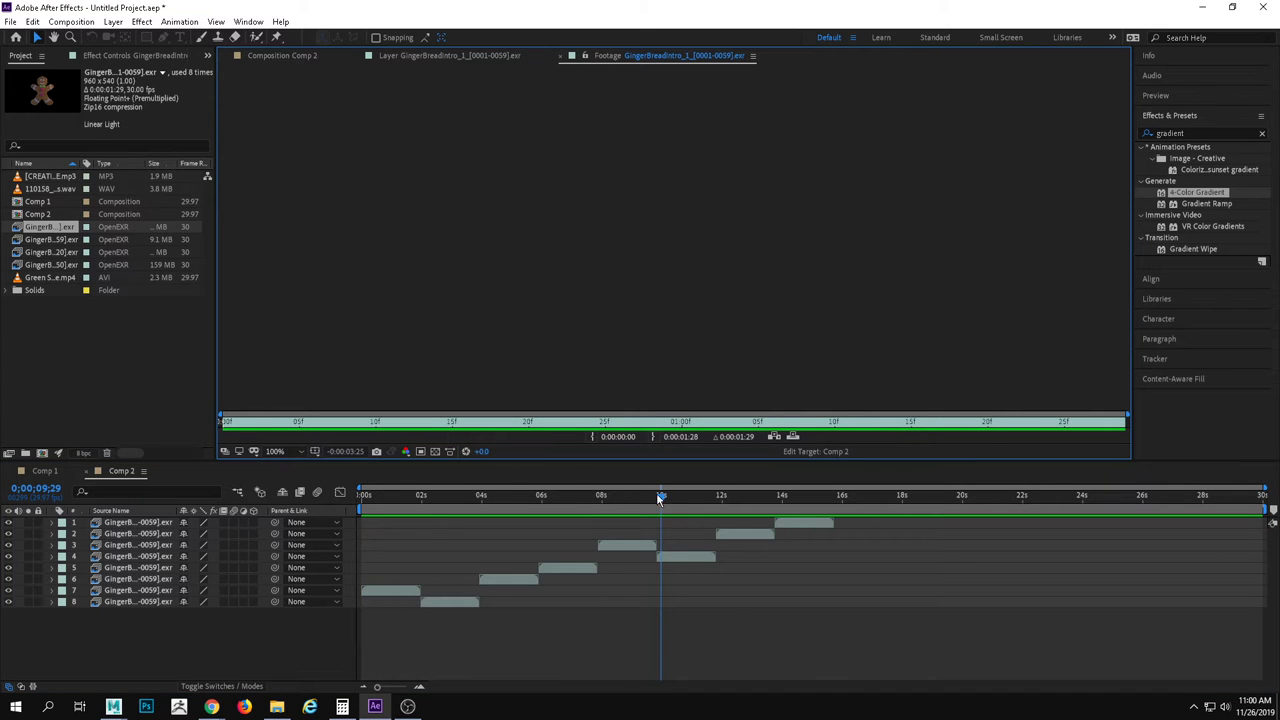
{"action": "key", "text": "space"}
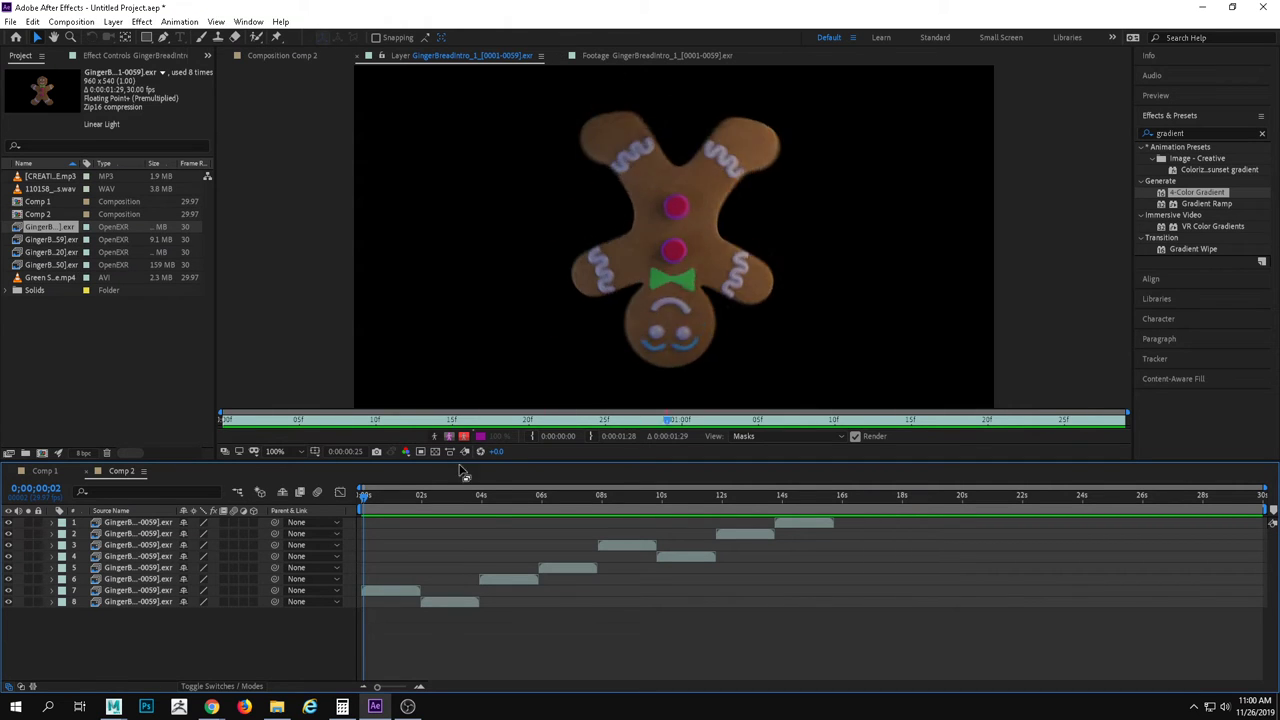
{"action": "key", "text": "space"}
Rename the Comp 2 composition as GingerRotate.
{"action": "right_click", "coordinate": [38, 214]}
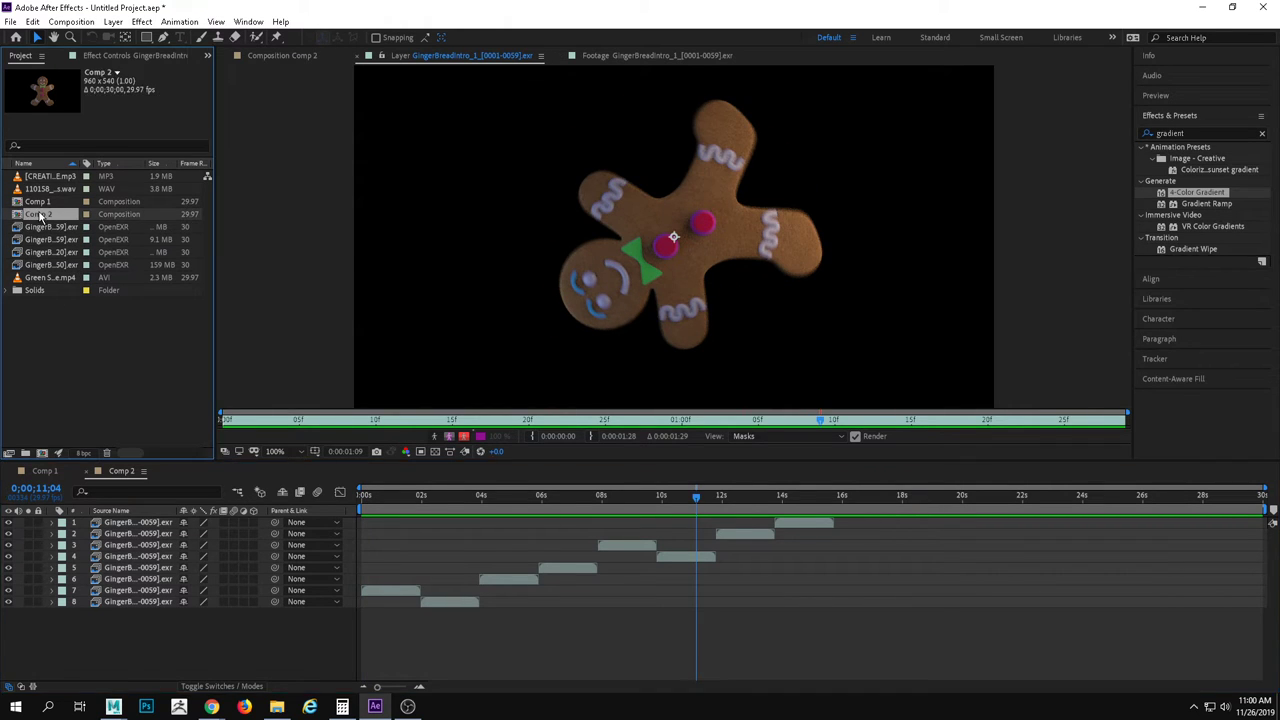
{"action": "left_click", "coordinate": [76, 426]}
{"action": "type", "text": "GingerRotate"}
{"action": "key", "text": "Return"}
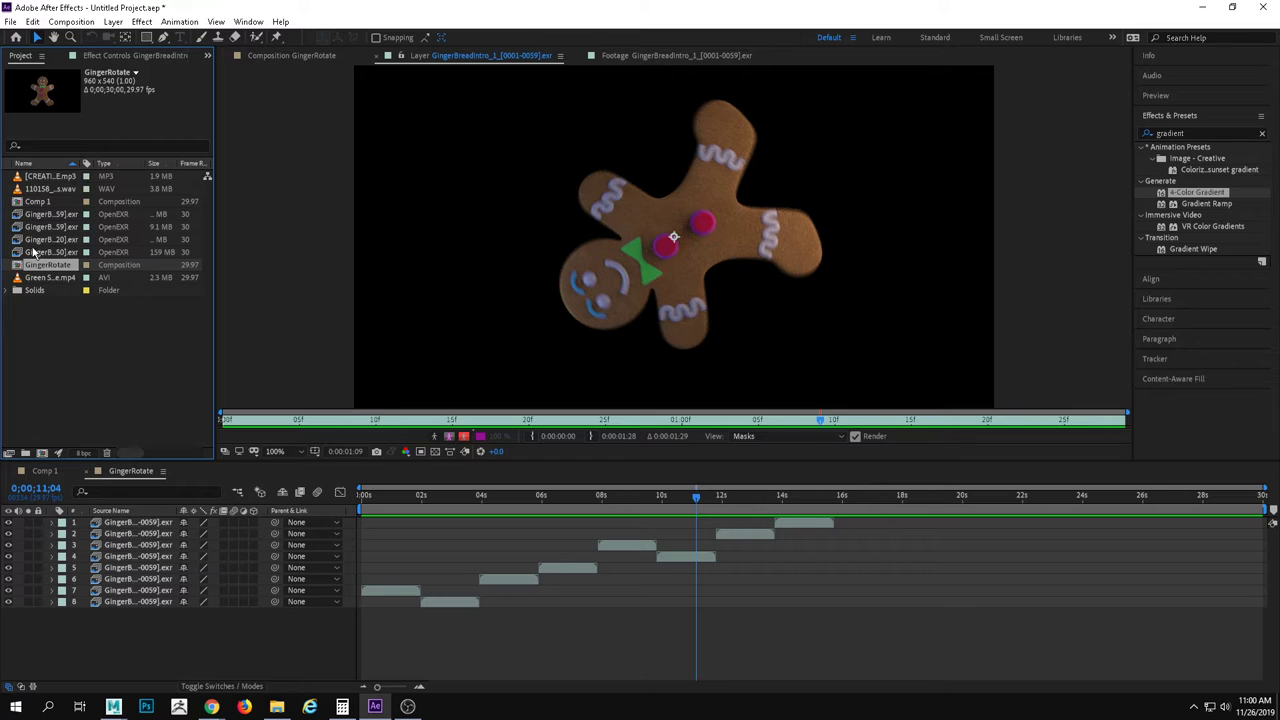
Rename the Comp 1 composition as BumperIntro.
{"action": "right_click", "coordinate": [47, 205]}
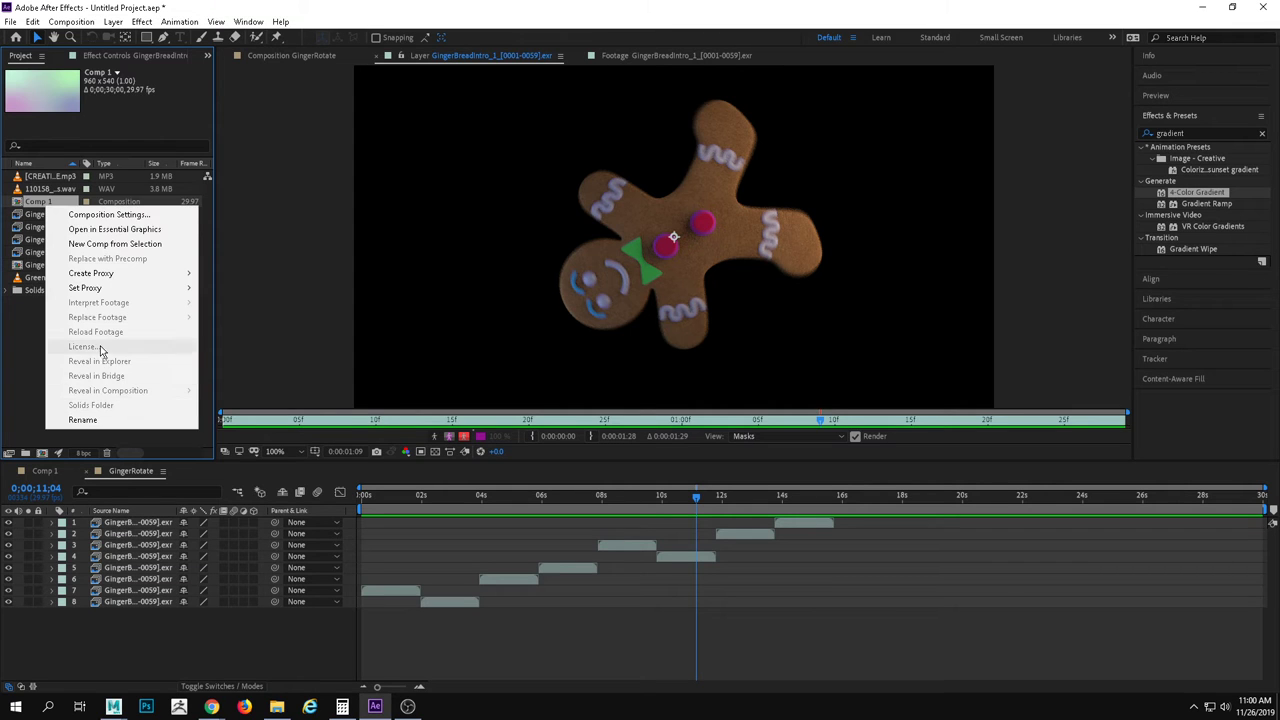
{"action": "left_click", "coordinate": [98, 420]}
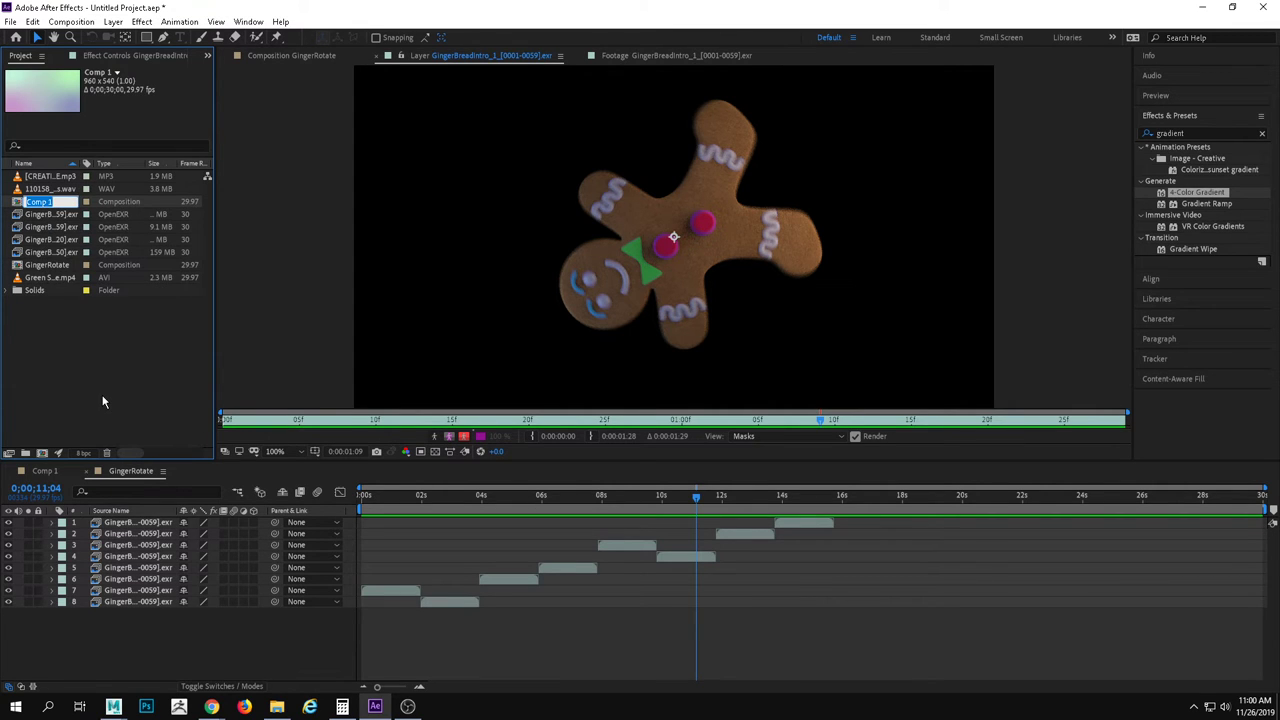
{"action": "type", "text": "BumperIntro"}
{"action": "key", "text": "Return"}
{"action": "left_click", "coordinate": [150, 353]}
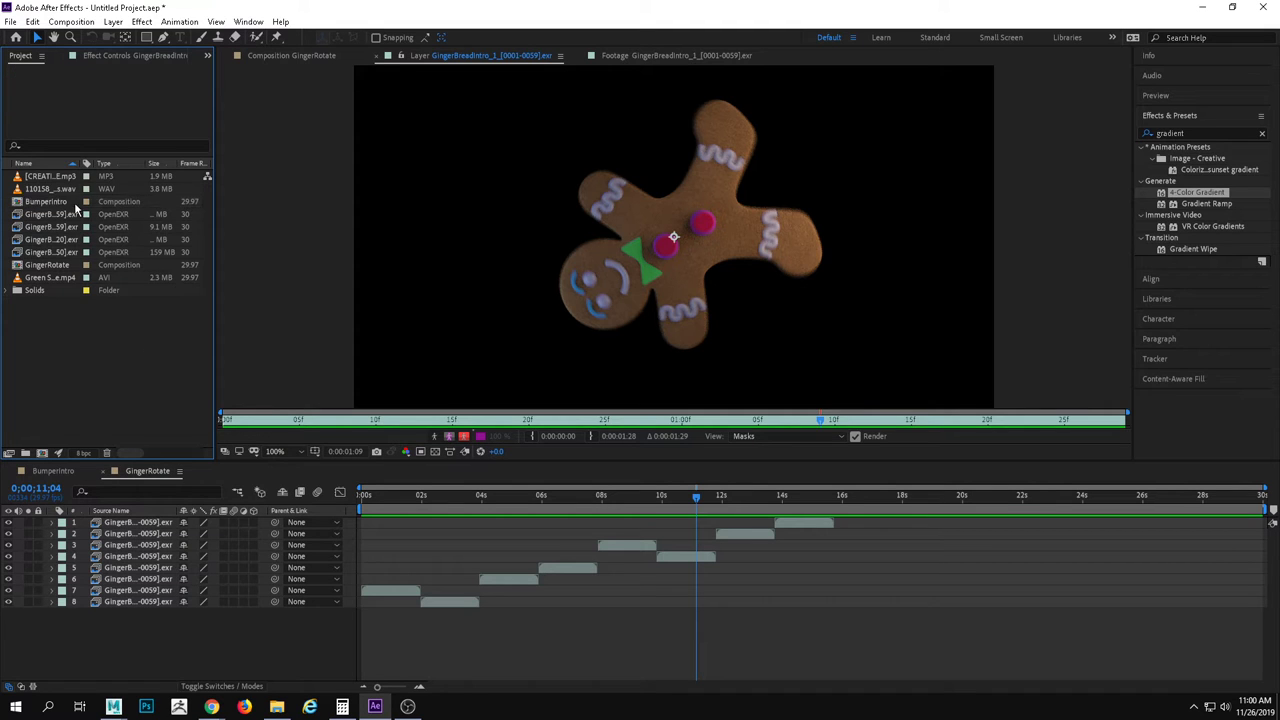
Open the BumperIntro composition and add the GingerRotate composition as a layer above Turquoise Solid 1.
{"action": "left_click", "coordinate": [60, 205]}
{"action": "double_click", "coordinate": [60, 203]}
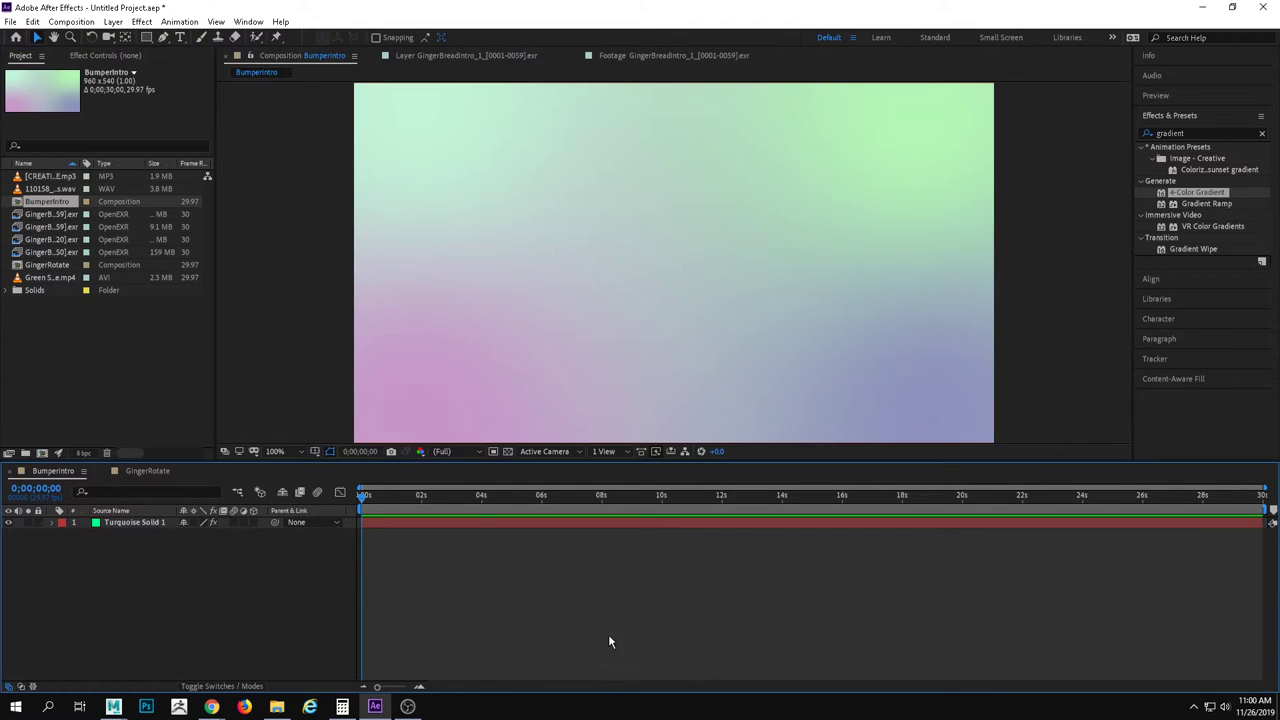
{"action": "left_click", "coordinate": [148, 470]}
{"action": "left_click", "coordinate": [66, 474]}
{"action": "left_click", "coordinate": [126, 473]}
{"action": "left_click", "coordinate": [60, 472]}
{"action": "left_click_drag", "start_coordinate": [43, 268], "coordinate": [225, 521]}
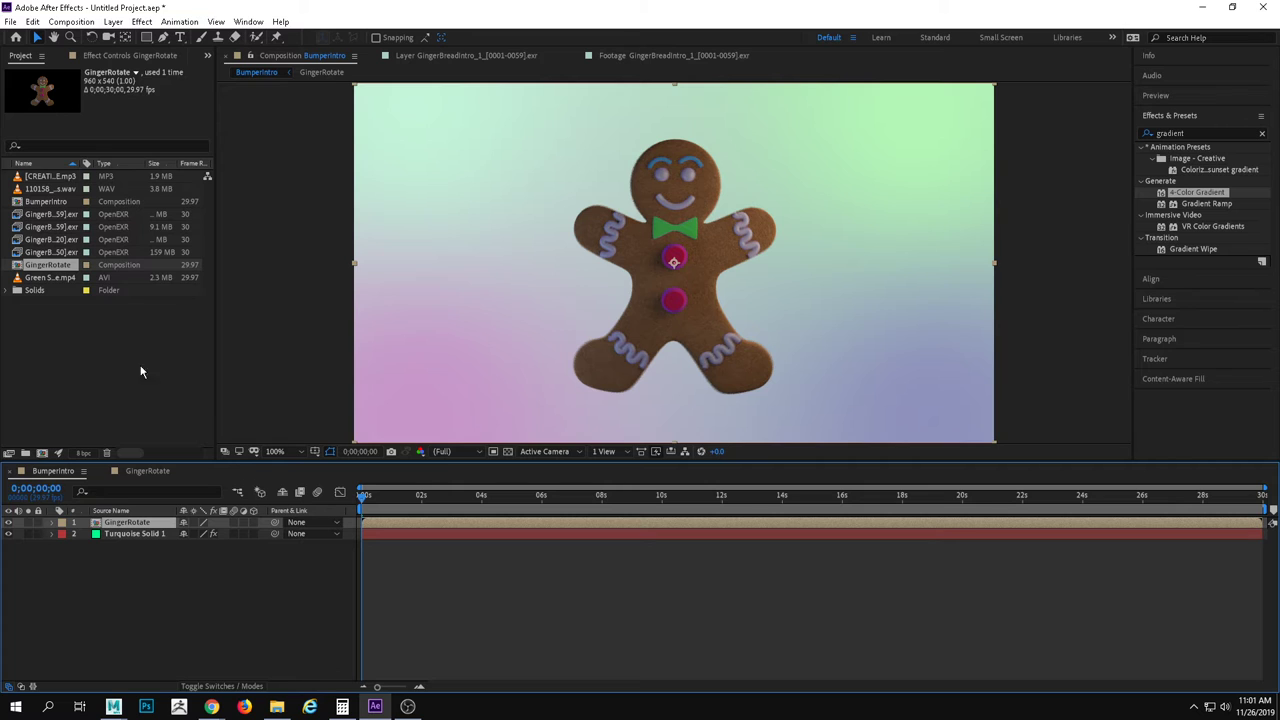
Check the layers inside GingerRotate, return to BumperIntro and preview the rotating gingerbread over the gradient background.
{"action": "left_click", "coordinate": [147, 471]}
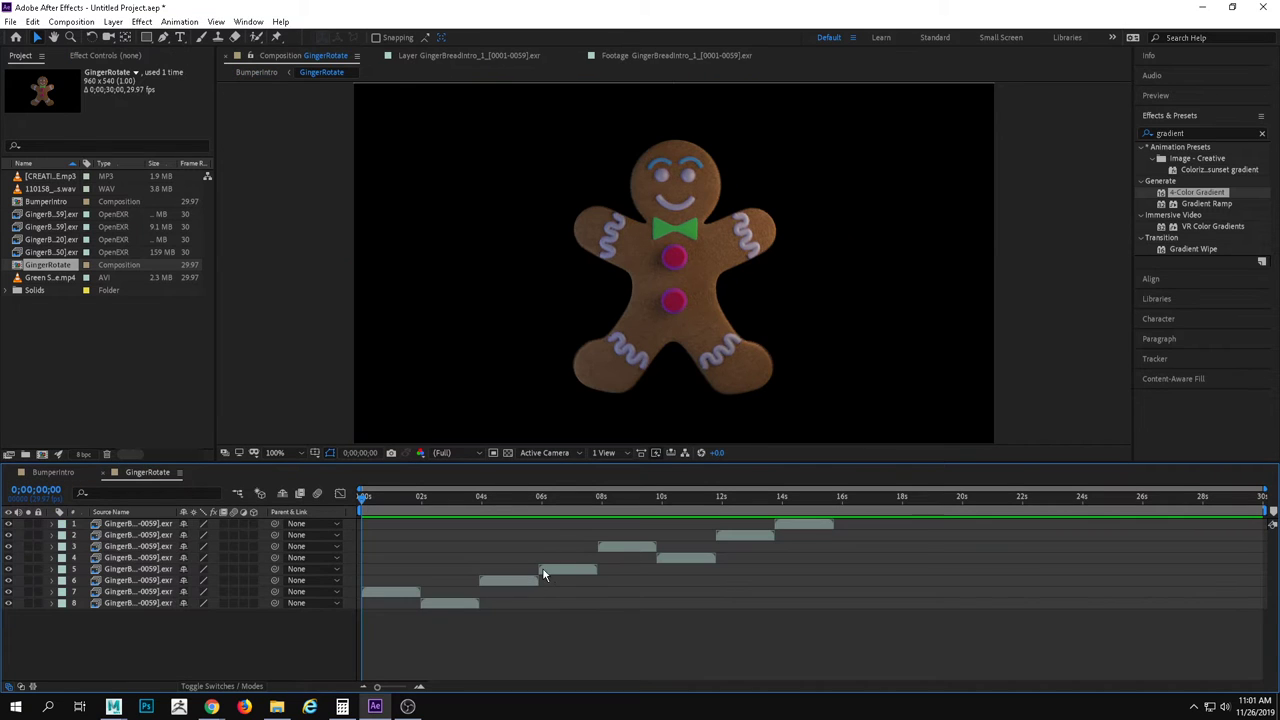
{"action": "left_click", "coordinate": [48, 472]}
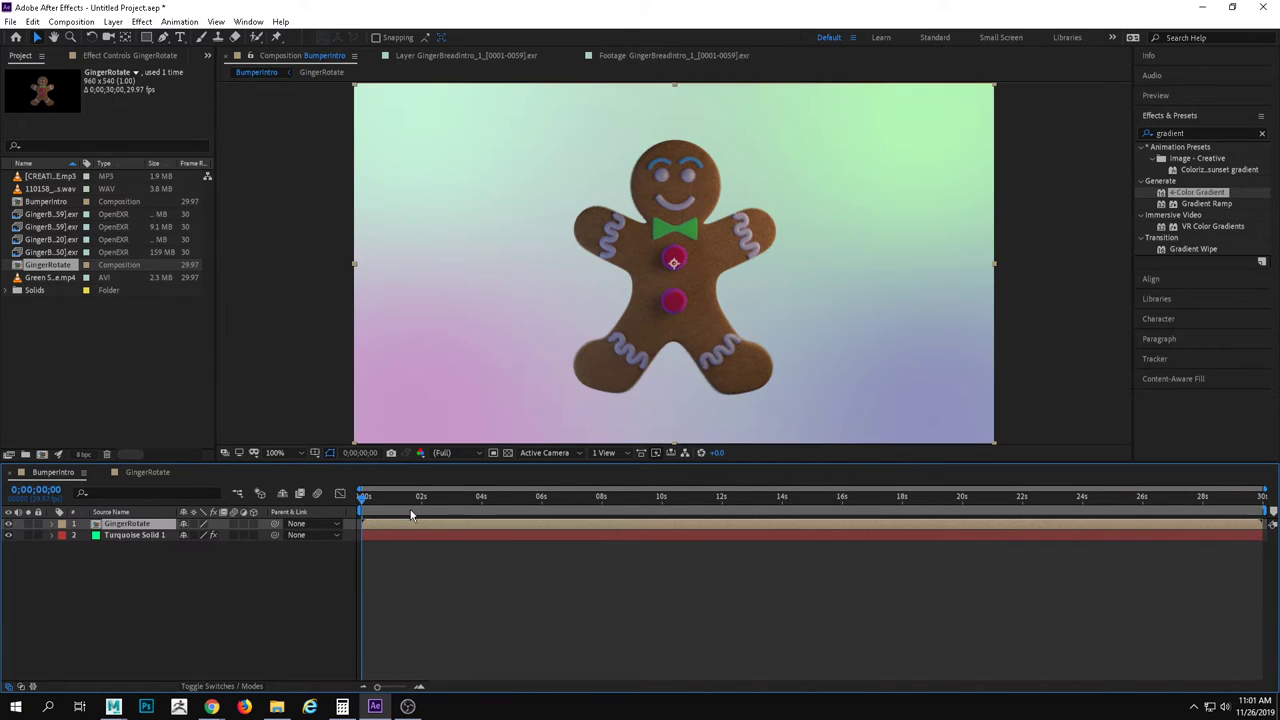
{"action": "key", "text": "space"}
{"action": "key", "text": "space"}
{"action": "key", "text": "space"}
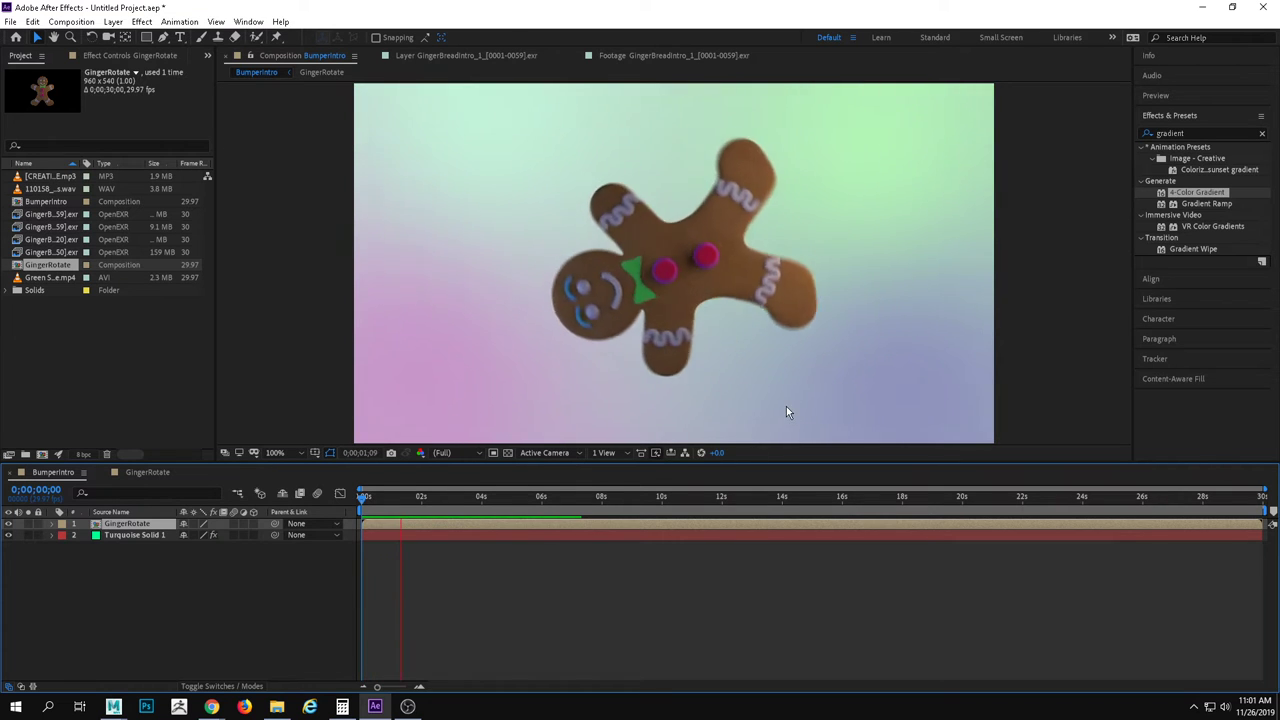
{"action": "key", "text": "space"}
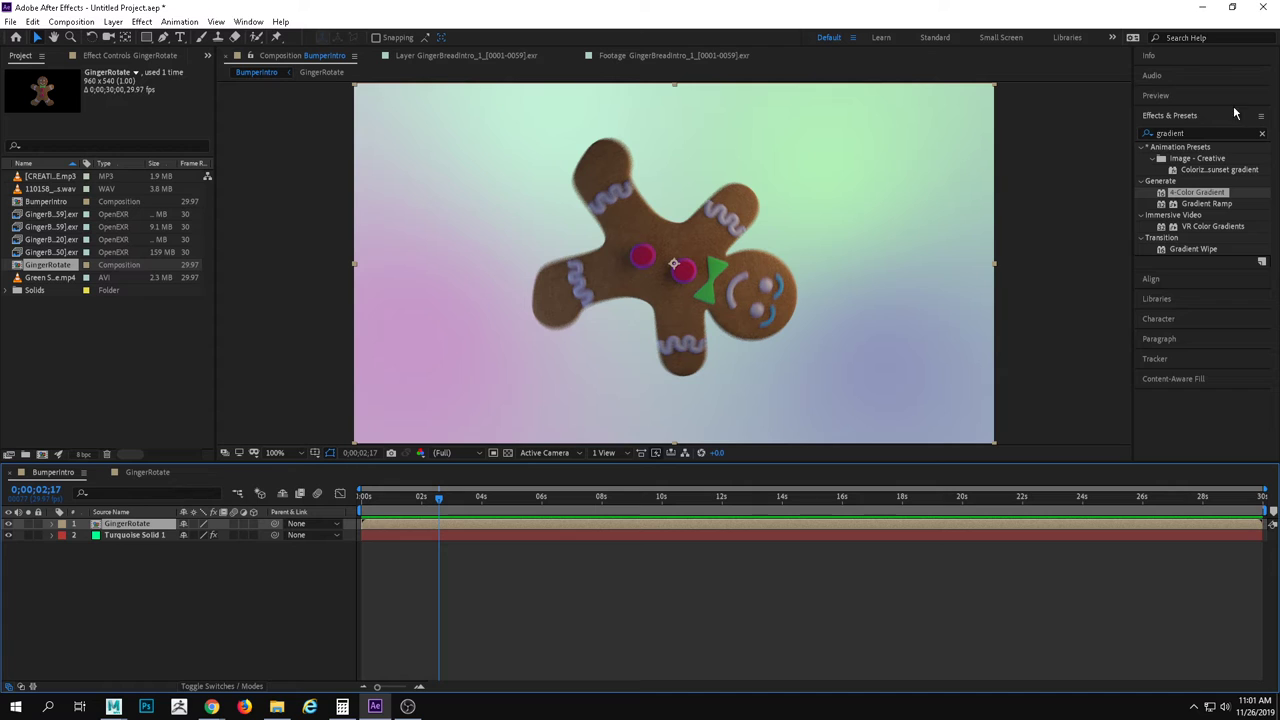
Find the Brightness & Contrast effect by searching for contrast, apply it to the GingerRotate layer and set Brightness to 41.
{"action": "left_click", "coordinate": [1184, 134]}
{"action": "double_click", "coordinate": [1206, 133]}
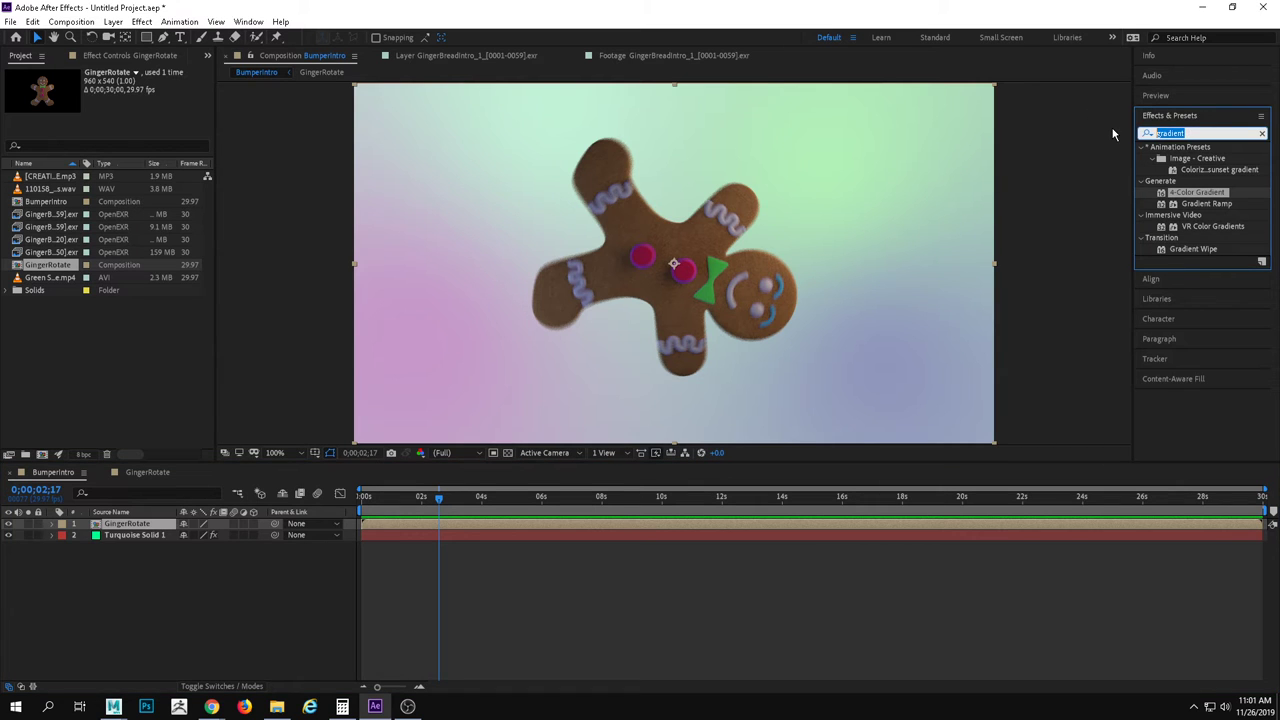
{"action": "type", "text": "contrast"}
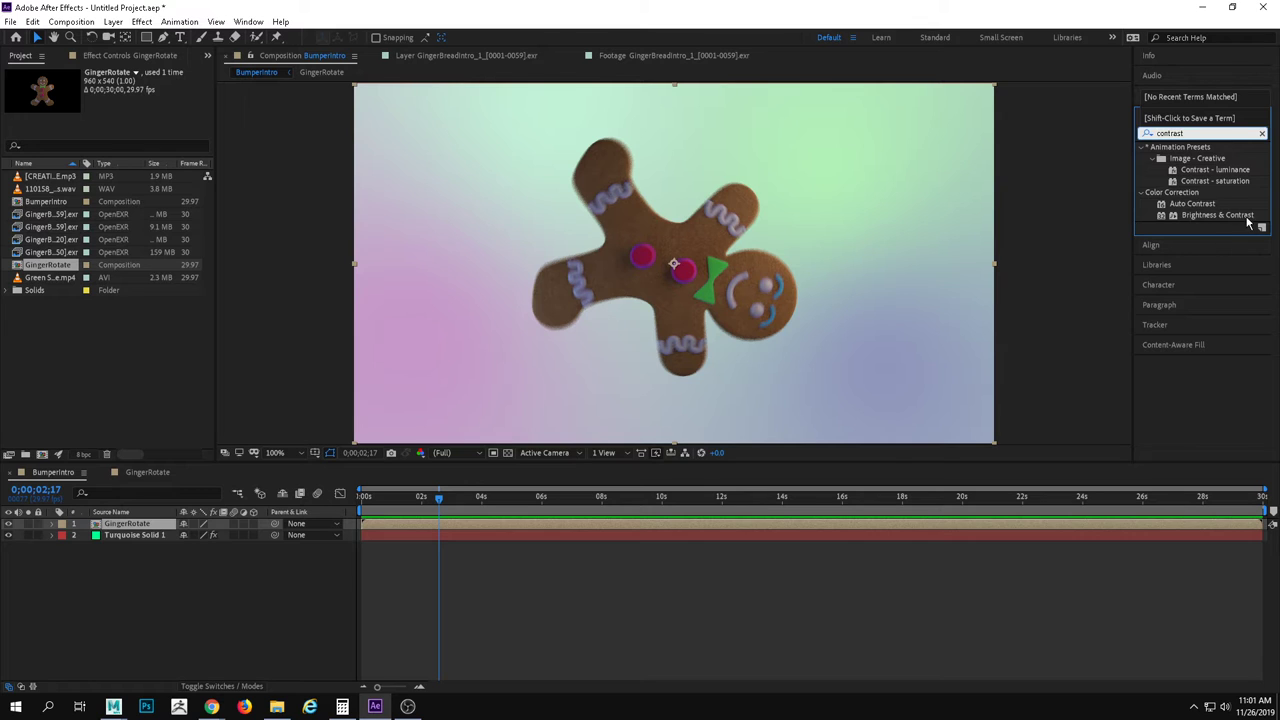
{"action": "left_click_drag", "start_coordinate": [1213, 222], "coordinate": [147, 525]}
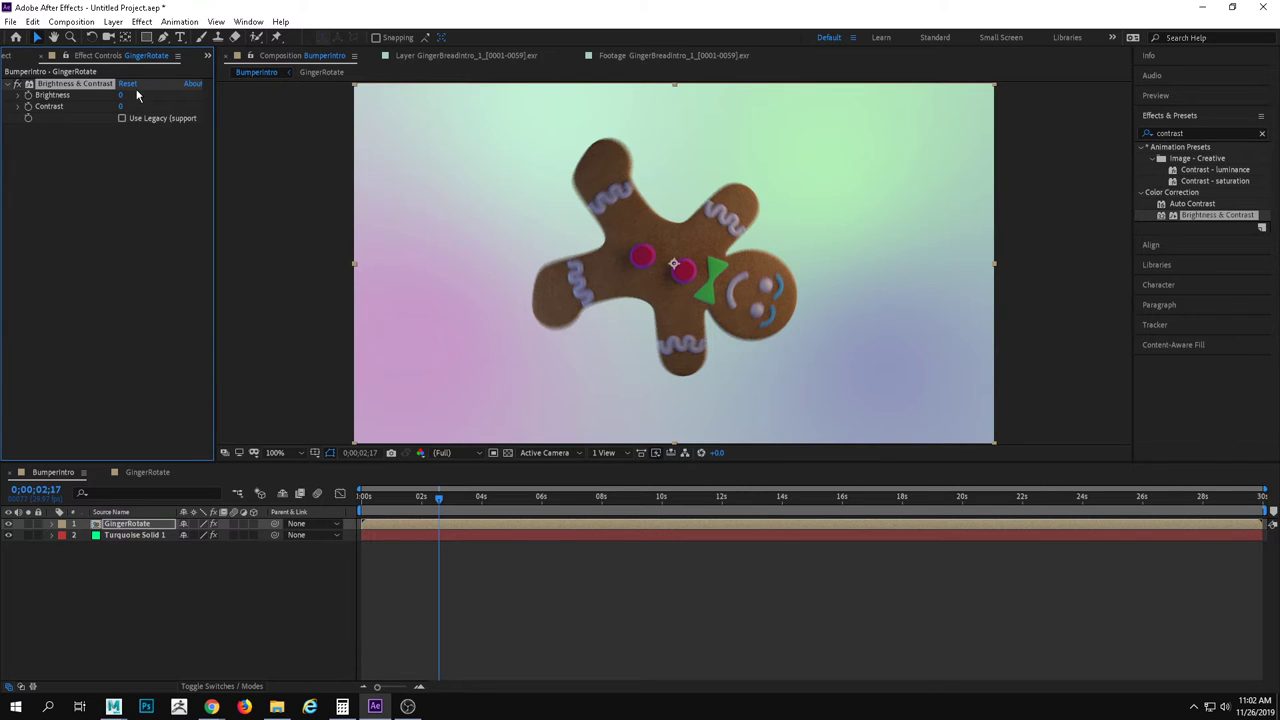
{"action": "left_click_drag", "start_coordinate": [121, 94], "coordinate": [129, 91]}
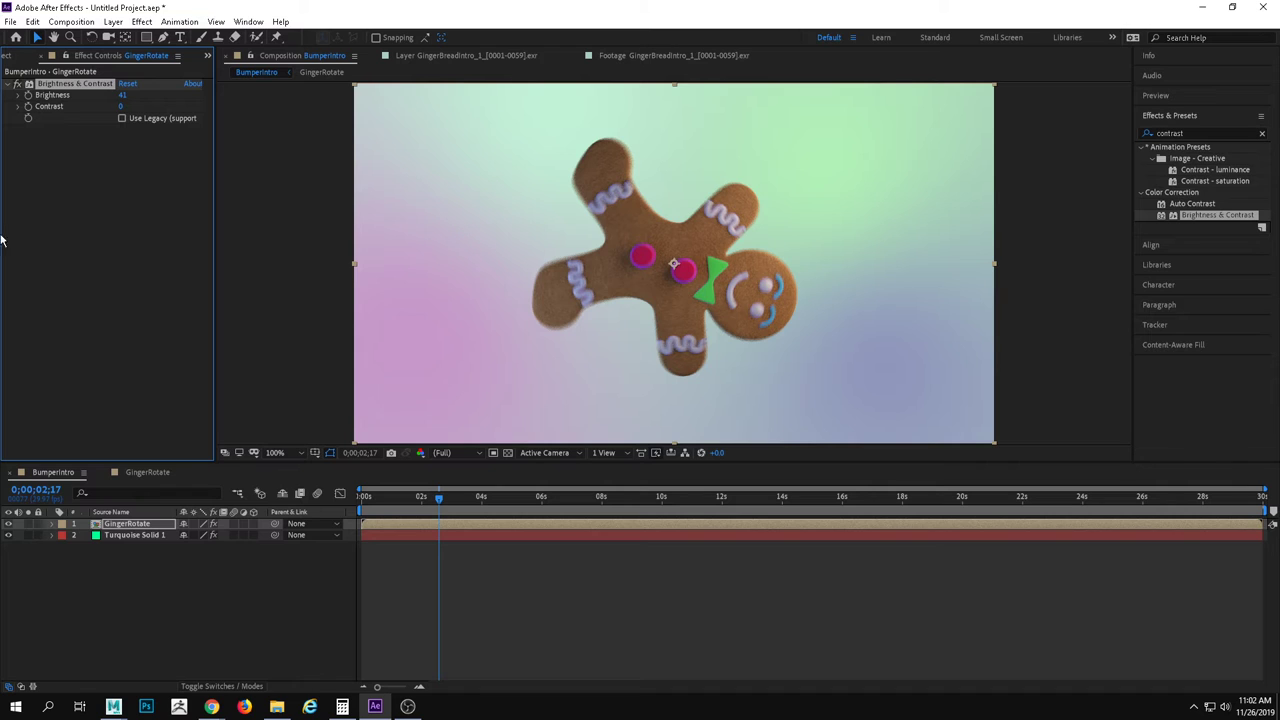
Find the Drop Shadow effect by searching for drop and apply it to the GingerRotate layer.
{"action": "left_click", "coordinate": [1188, 132]}
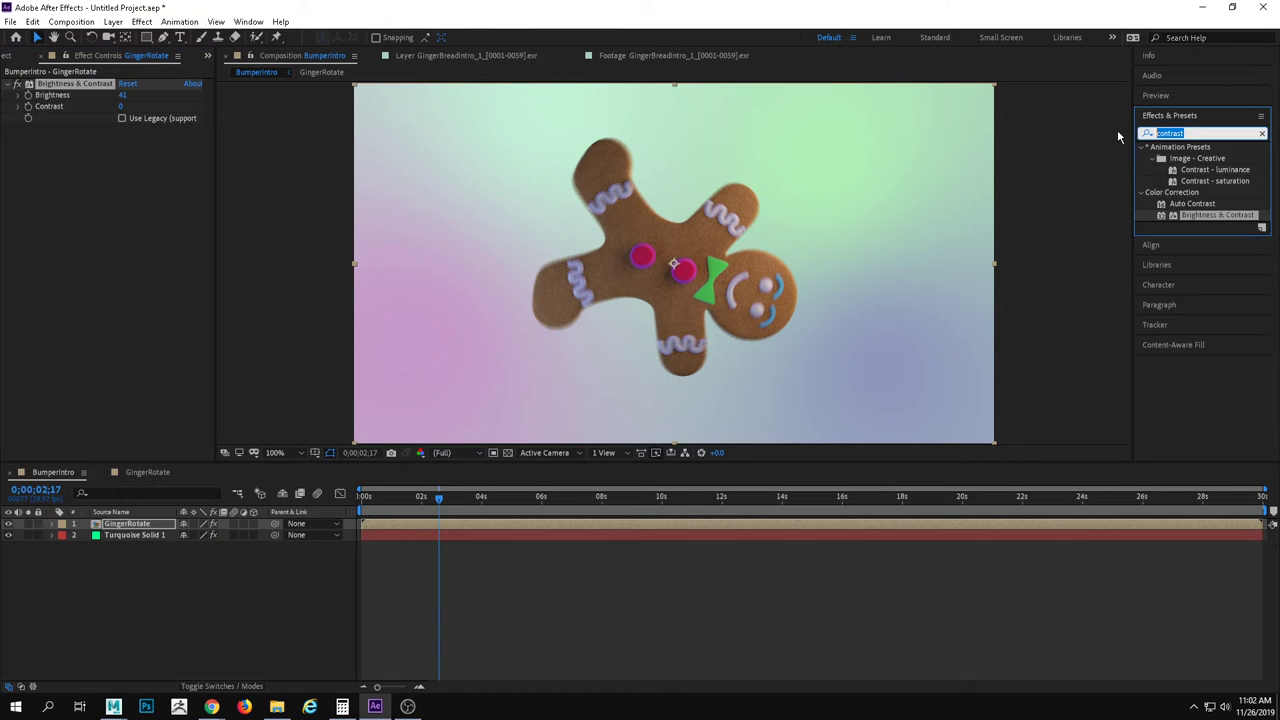
{"action": "type", "text": "drop"}
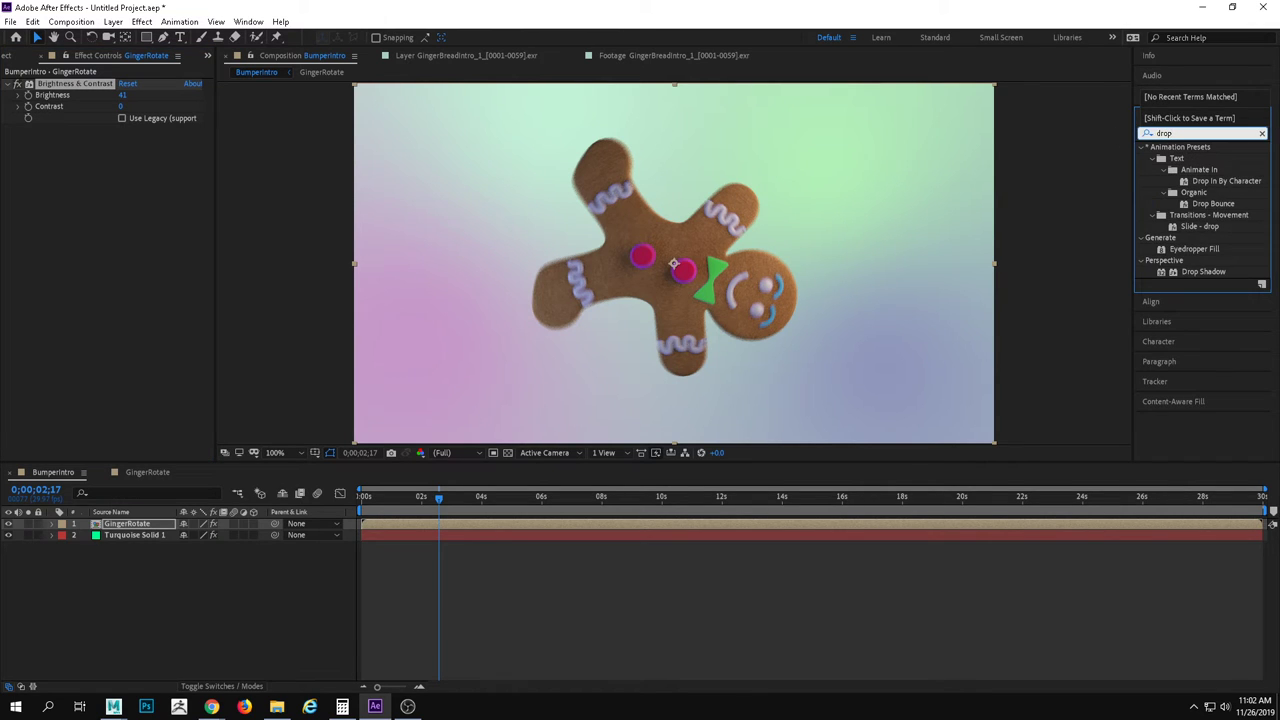
{"action": "left_click_drag", "start_coordinate": [1200, 272], "coordinate": [146, 527]}
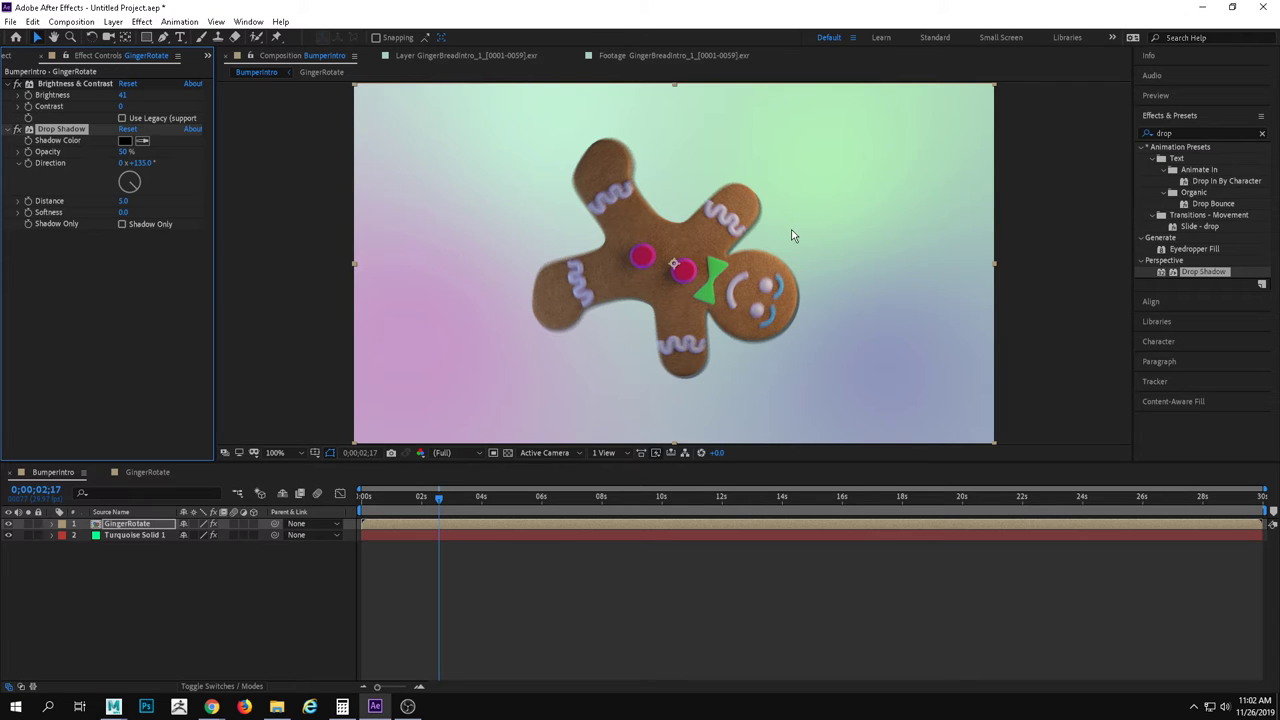
Change the drop shadow's color to a dark muted green, moving the color picker aside to see the cookie.
{"action": "left_click", "coordinate": [125, 140]}
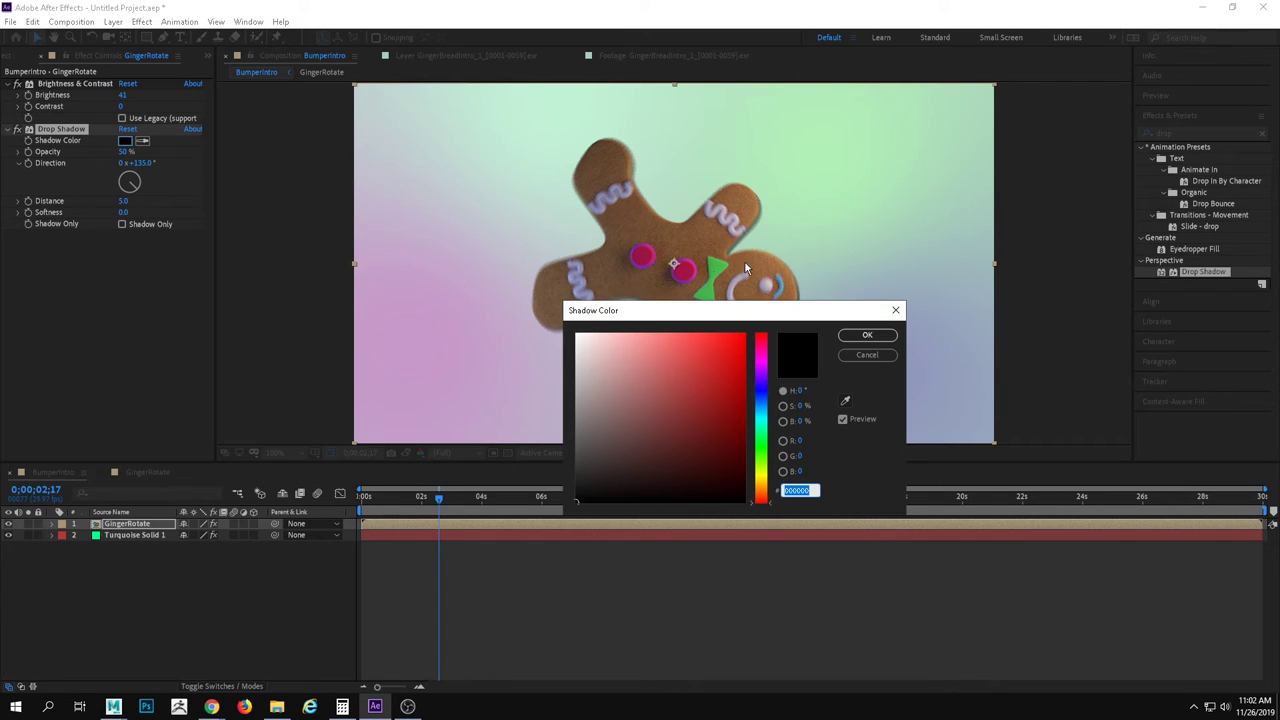
{"action": "left_click", "coordinate": [761, 432]}
{"action": "left_click", "coordinate": [726, 430]}
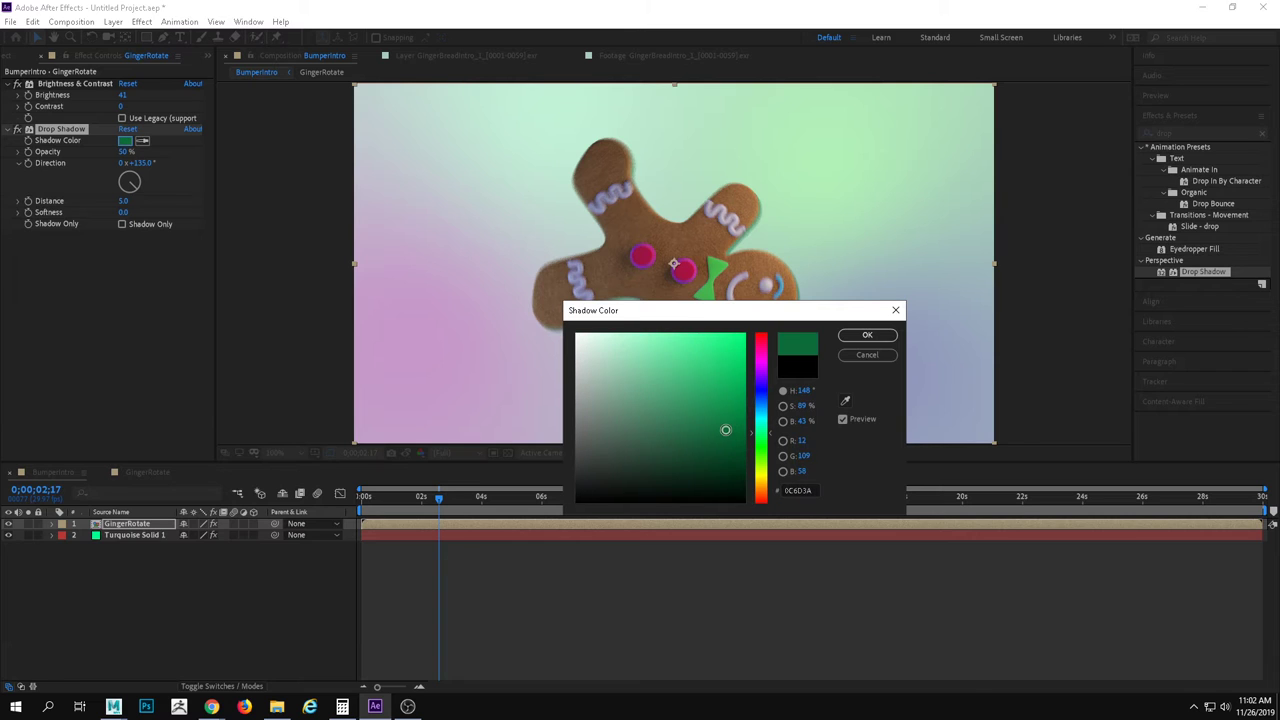
{"action": "left_click_drag", "start_coordinate": [726, 430], "coordinate": [701, 456]}
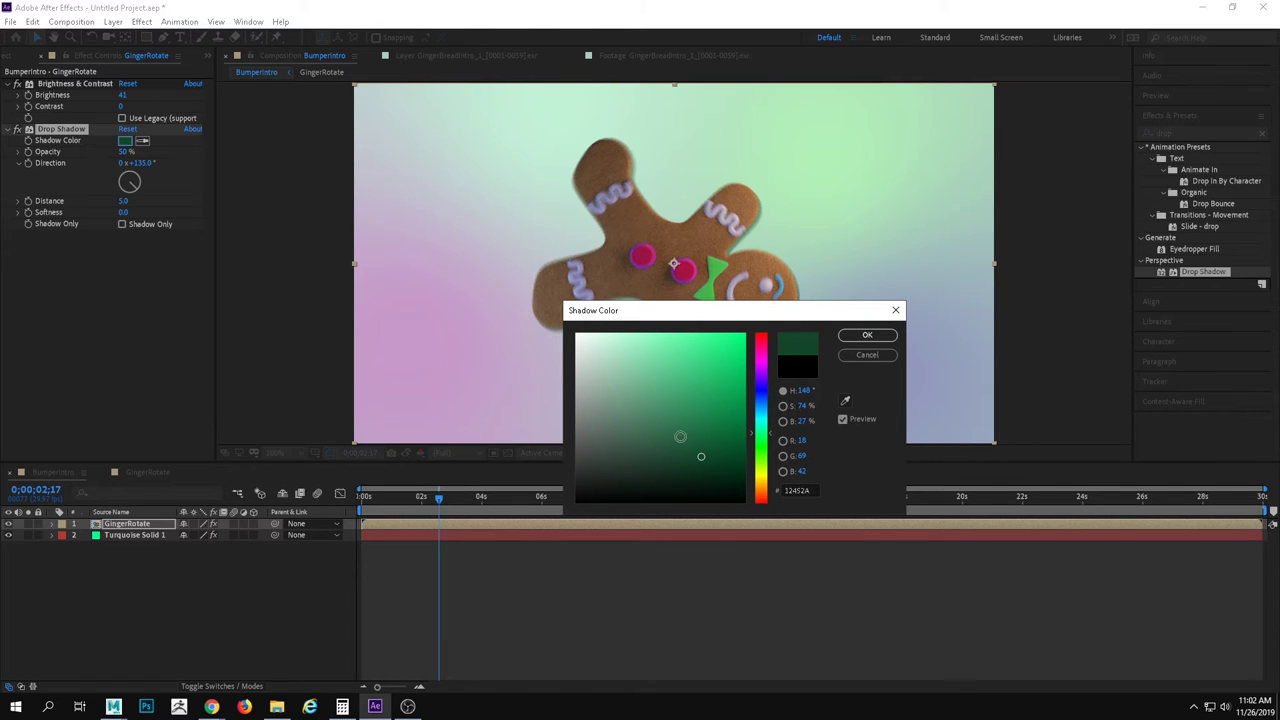
{"action": "left_click_drag", "start_coordinate": [783, 310], "coordinate": [995, 359]}
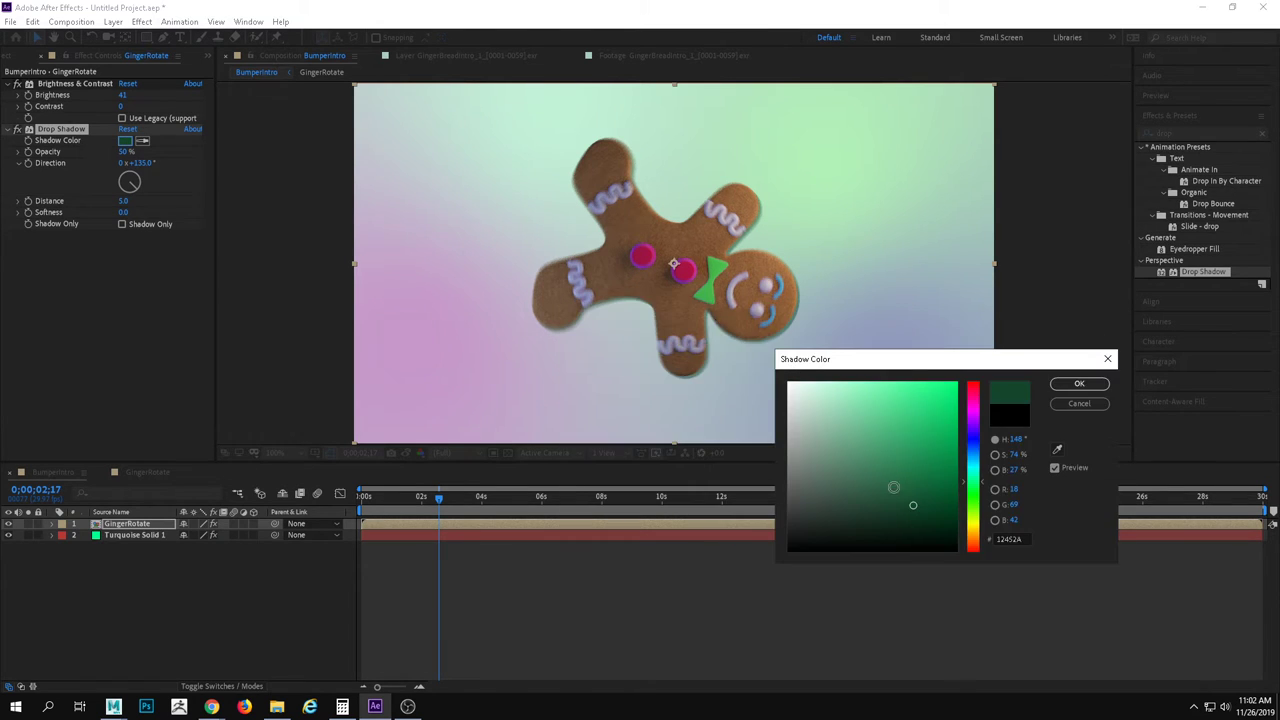
{"action": "mouse_move", "coordinate": [912, 505]}
{"action": "left_mouse_down"}
{"action": "mouse_move", "coordinate": [925, 498]}
{"action": "mouse_move", "coordinate": [889, 521]}
{"action": "mouse_move", "coordinate": [866, 504]}
{"action": "mouse_move", "coordinate": [876, 485]}
{"action": "left_mouse_up"}
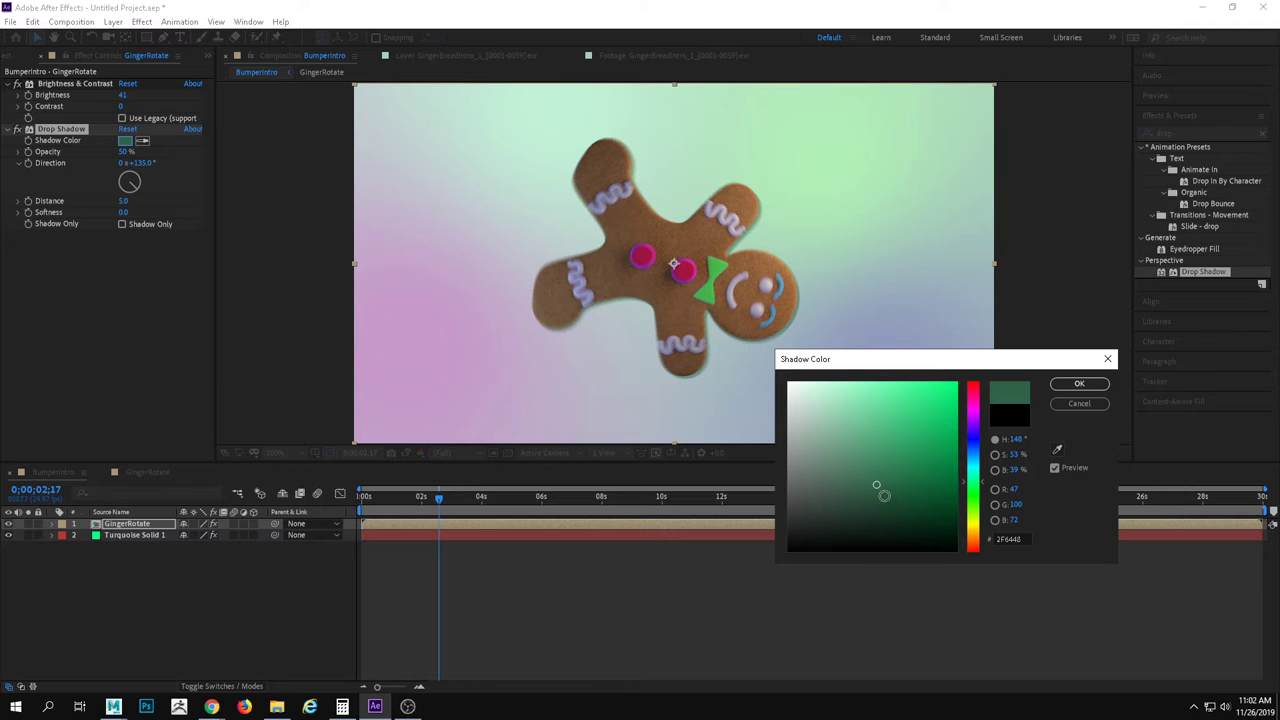
{"action": "left_click", "coordinate": [881, 492]}
{"action": "left_click", "coordinate": [1079, 385]}
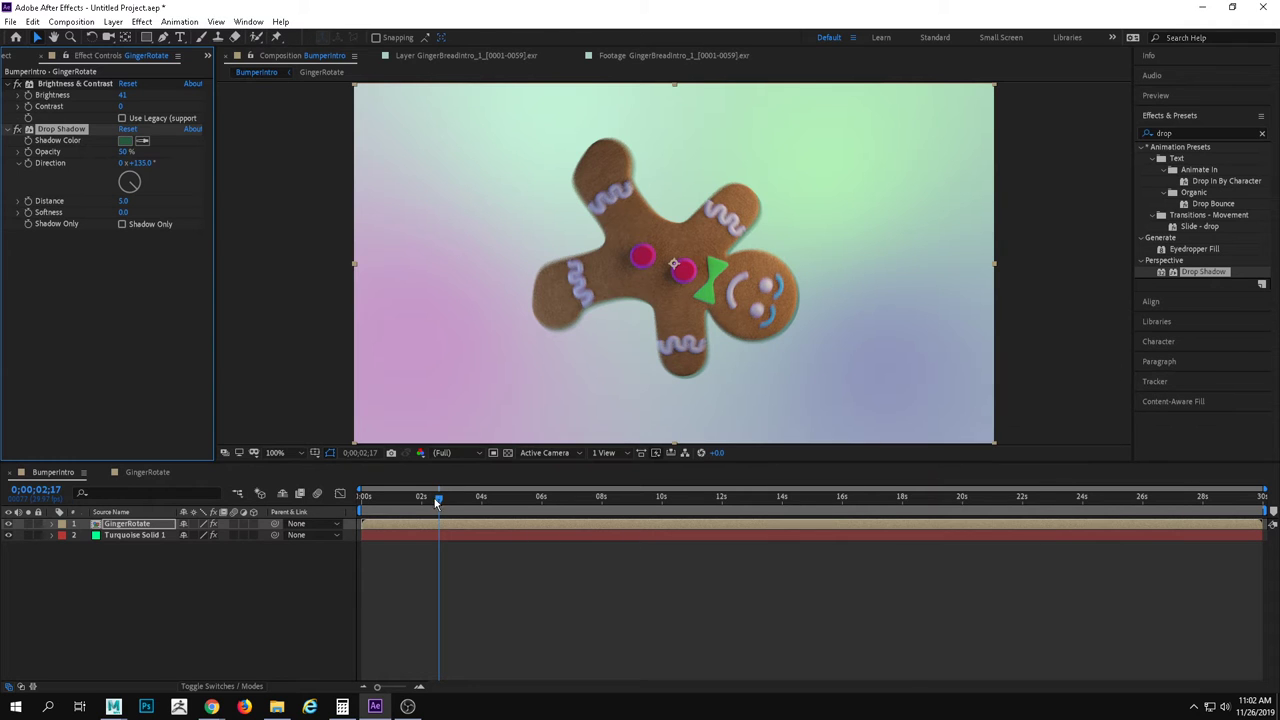
Preview the rotating cookie with its green shadow from the first frame.
{"action": "left_click", "coordinate": [364, 496]}
{"action": "key", "text": "space"}
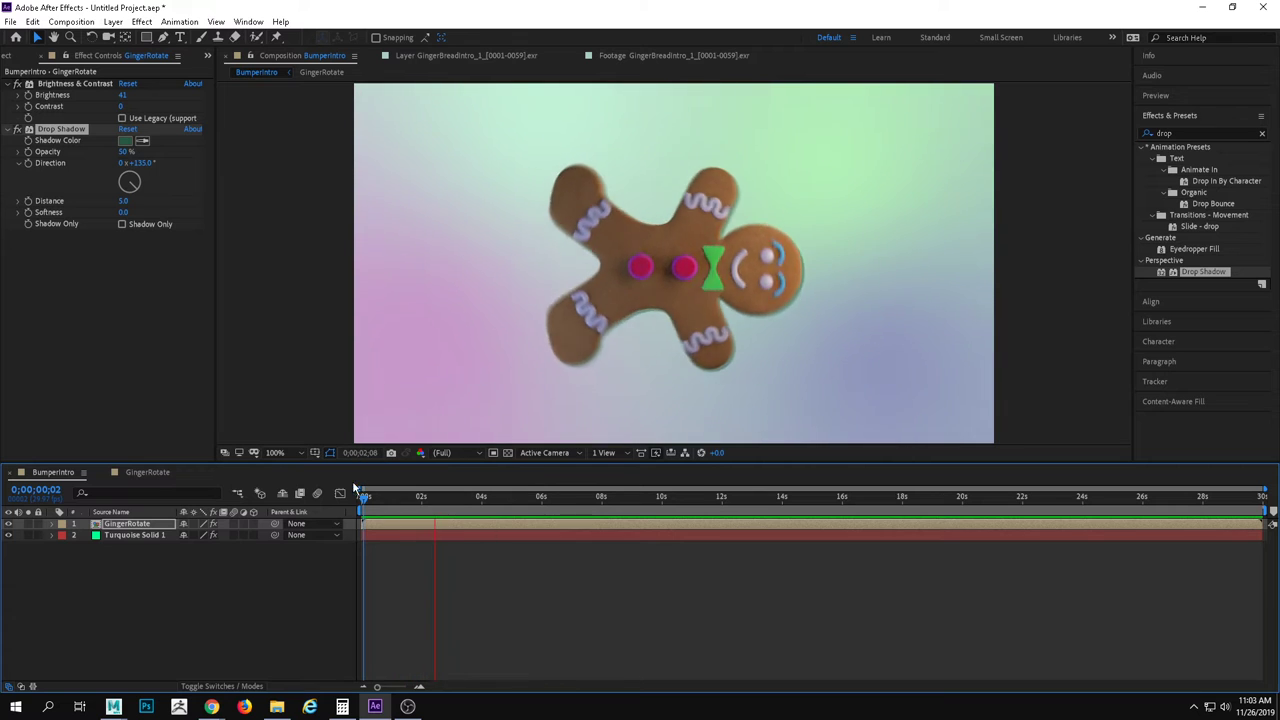
{"action": "key", "text": "space"}
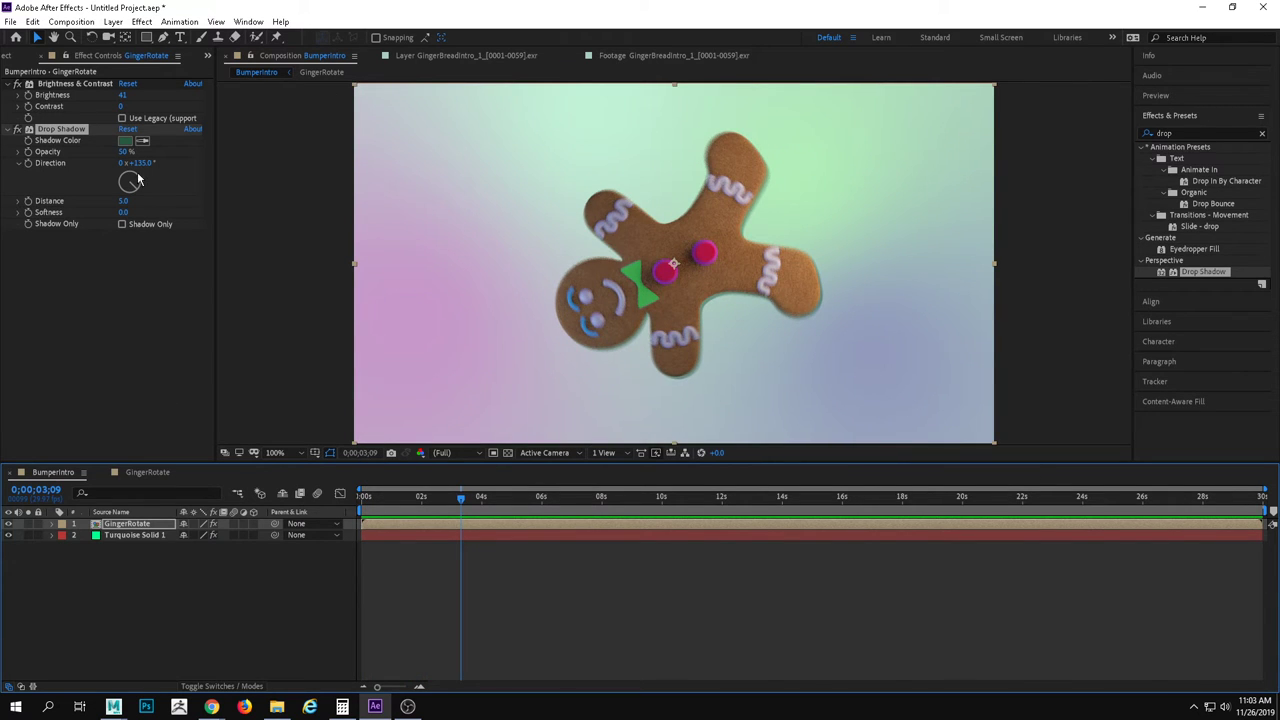
Set the drop shadow's Softness to 33, preview the softened shadow and return to the first frame.
{"action": "left_click", "coordinate": [123, 224]}
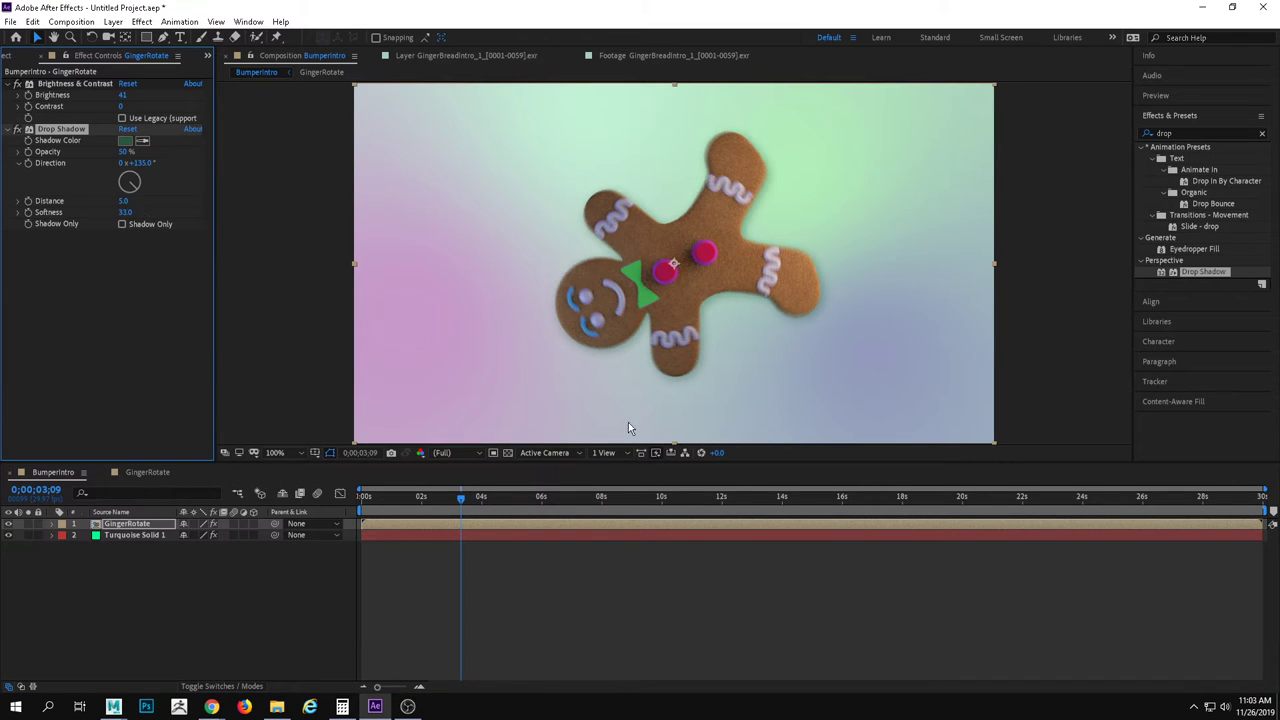
{"action": "key", "text": "space"}
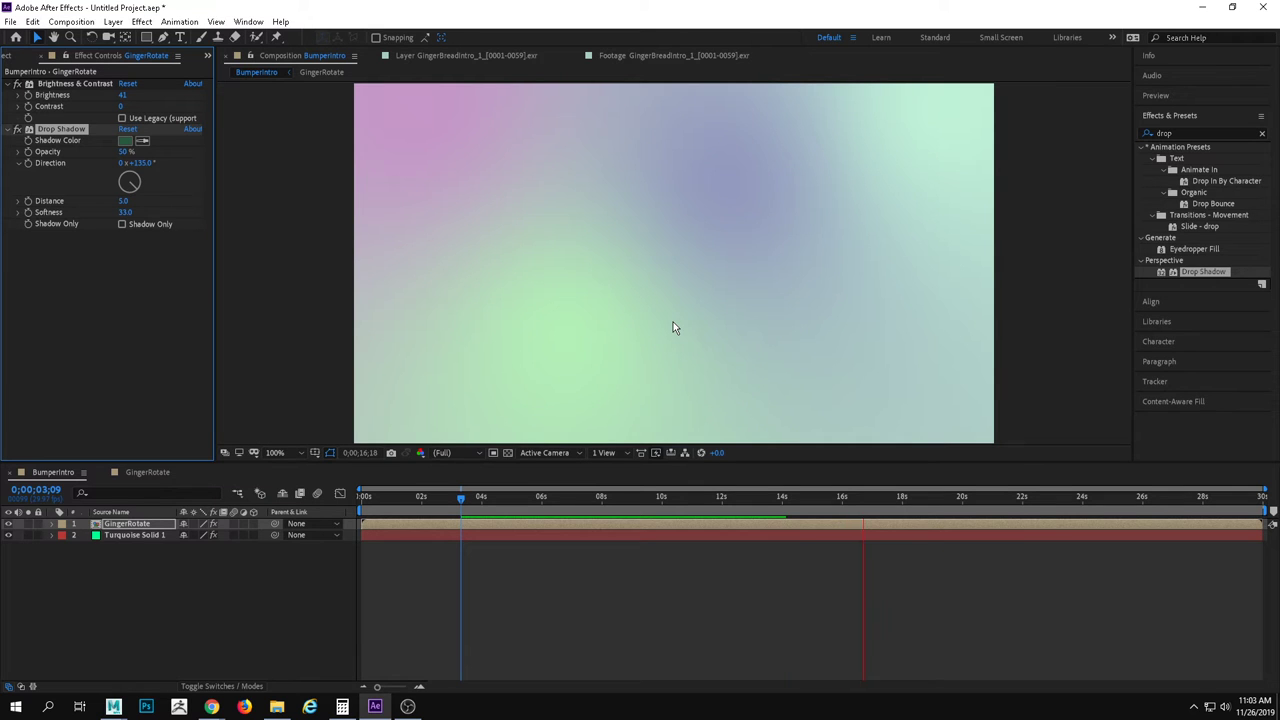
{"action": "key", "text": "space"}
{"action": "left_click_drag", "start_coordinate": [906, 510], "coordinate": [601, 532]}
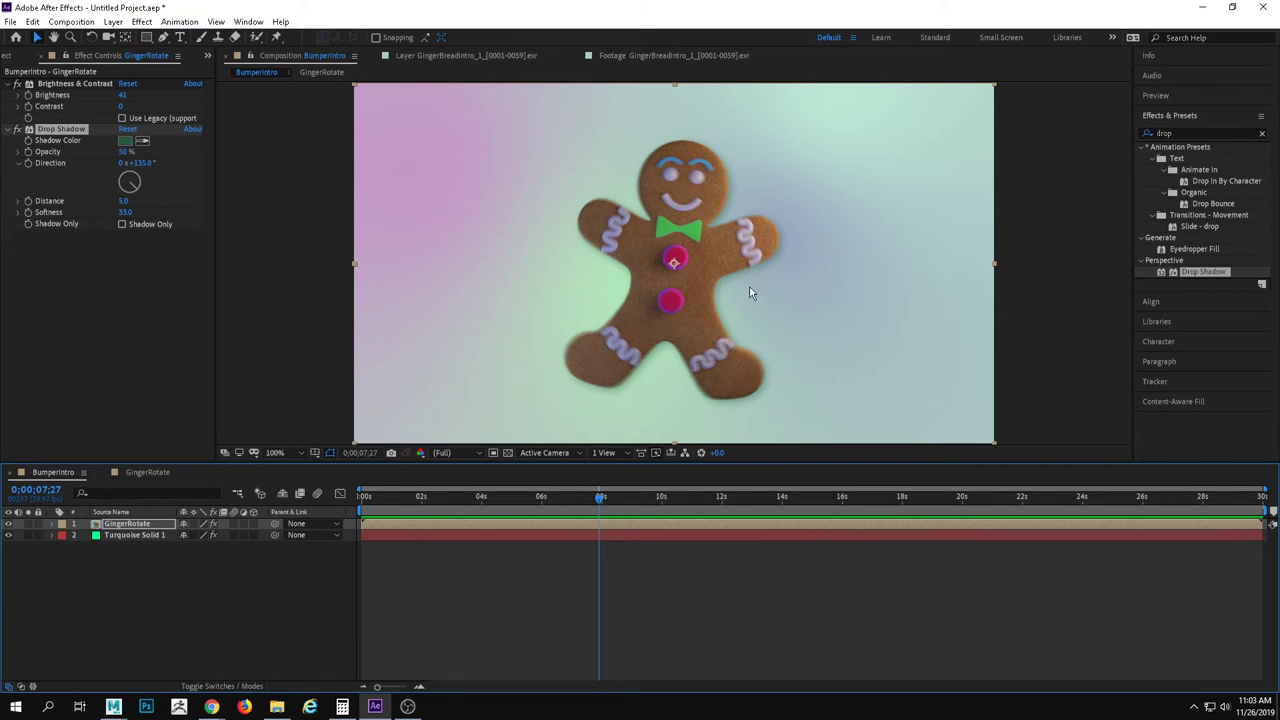
{"action": "left_click_drag", "start_coordinate": [604, 499], "coordinate": [347, 507]}
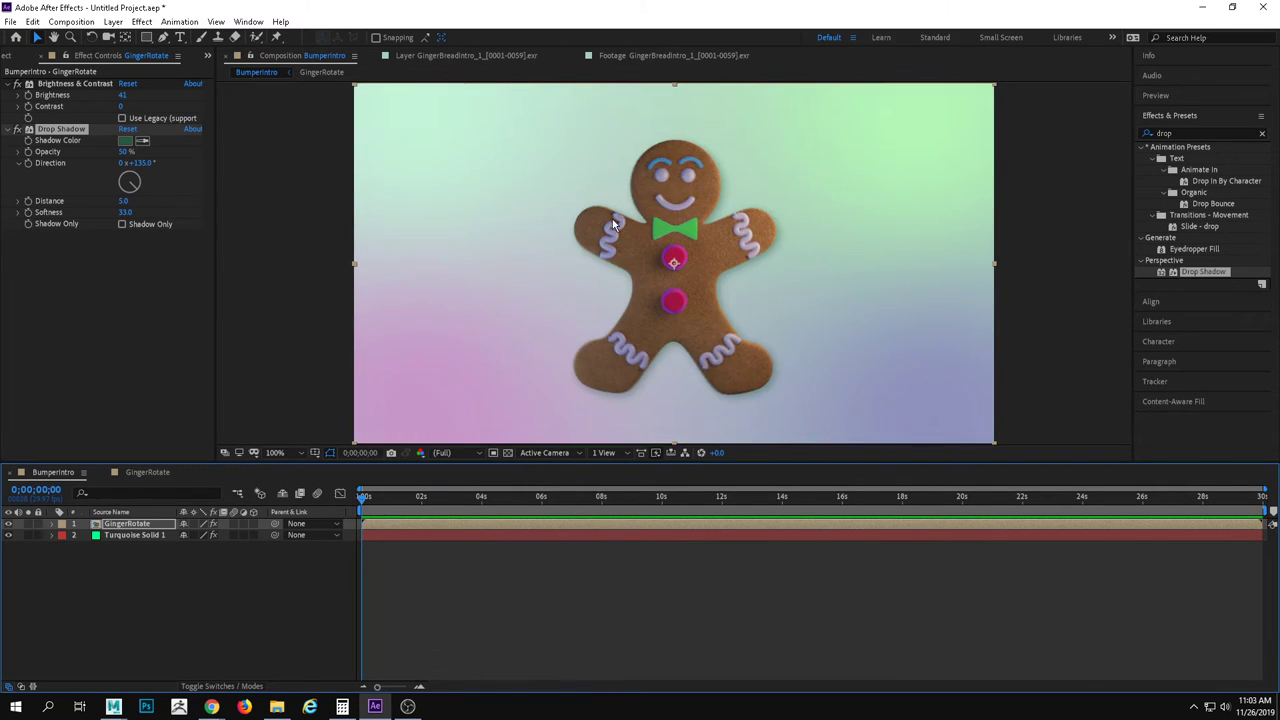
Scale the GingerRotate layer to 45%, move it to the frame's upper-left corner at about 135, 115, and preview it.
{"action": "left_click", "coordinate": [52, 525]}
{"action": "left_click", "coordinate": [64, 547]}
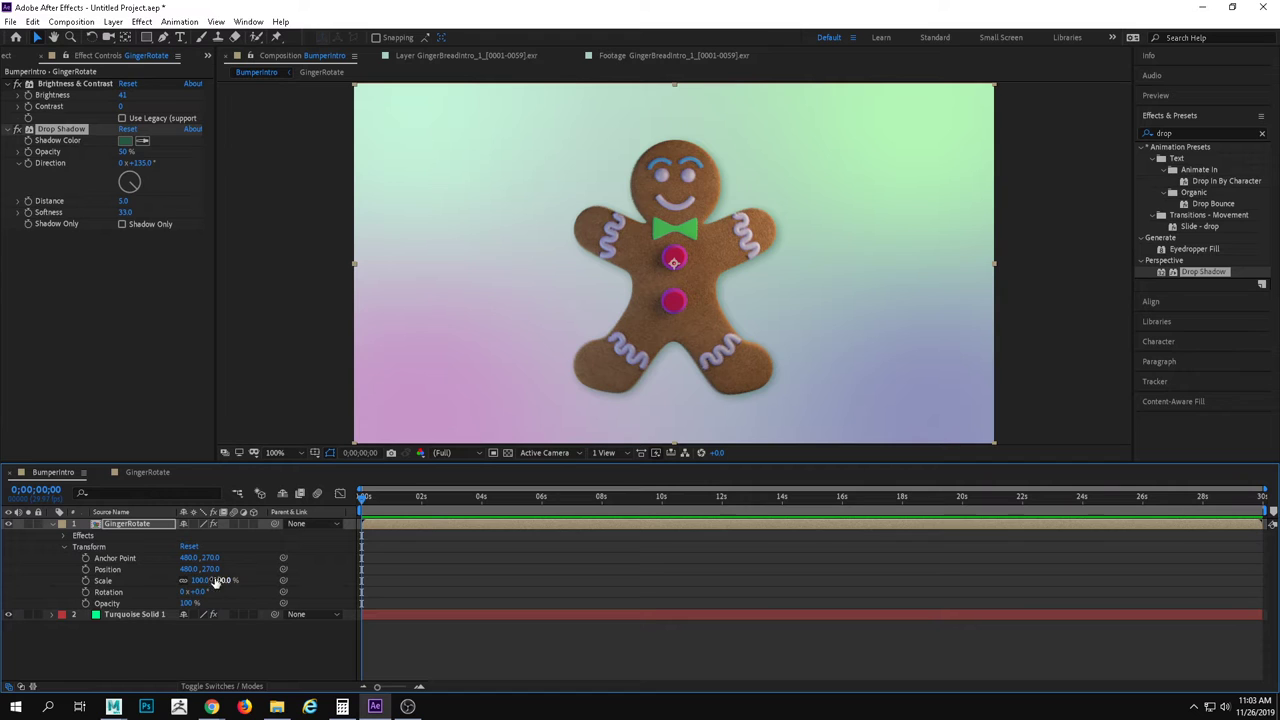
{"action": "left_click_drag", "start_coordinate": [225, 581], "coordinate": [170, 581]}
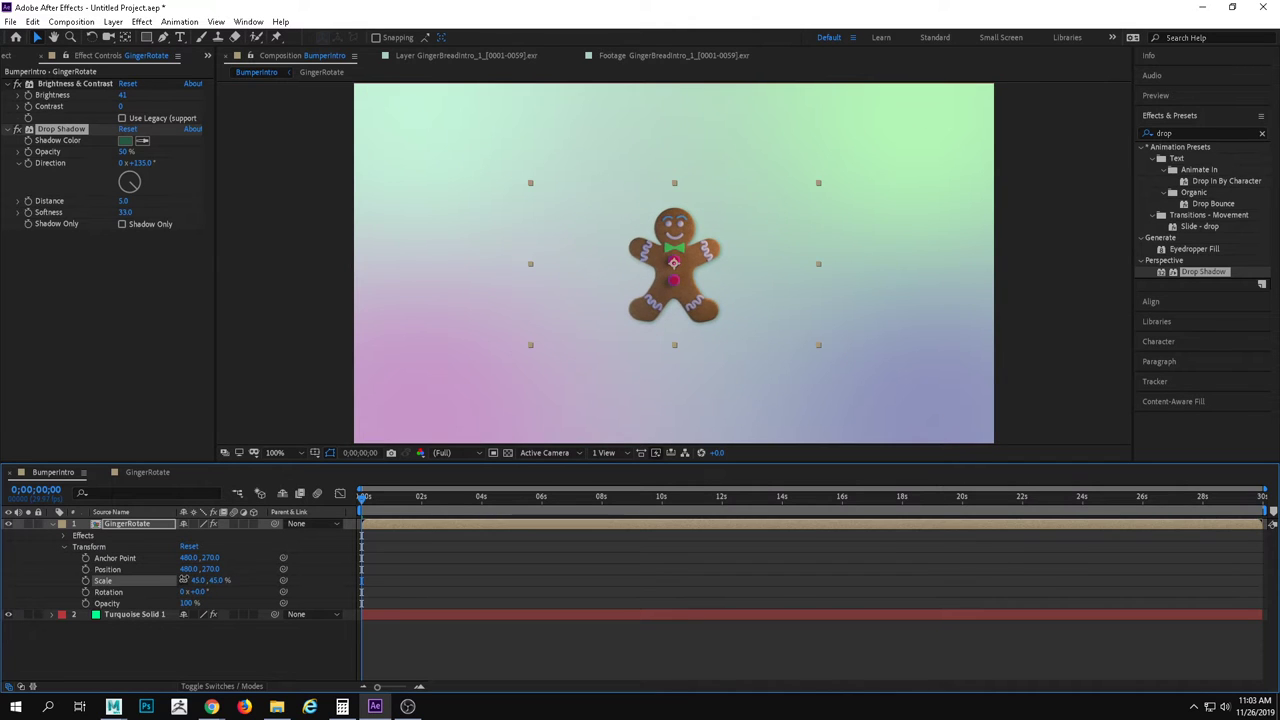
{"action": "left_click_drag", "start_coordinate": [672, 262], "coordinate": [444, 160]}
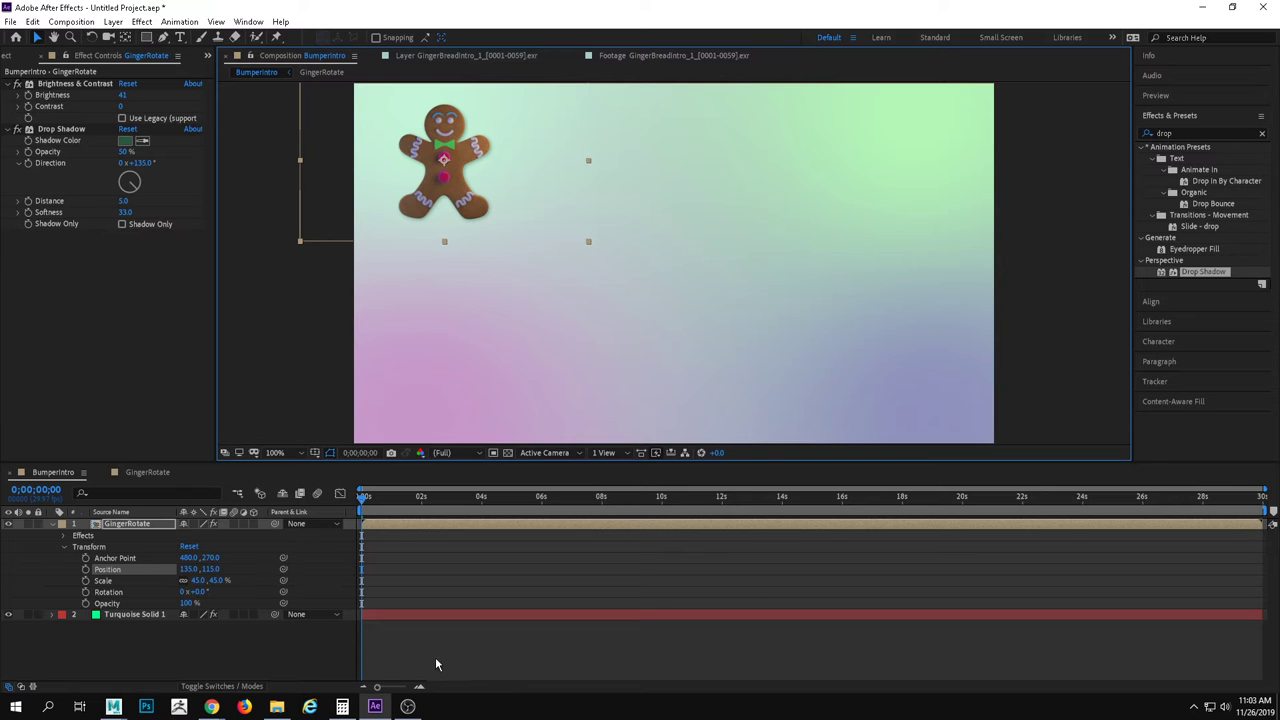
{"action": "key", "text": "space"}
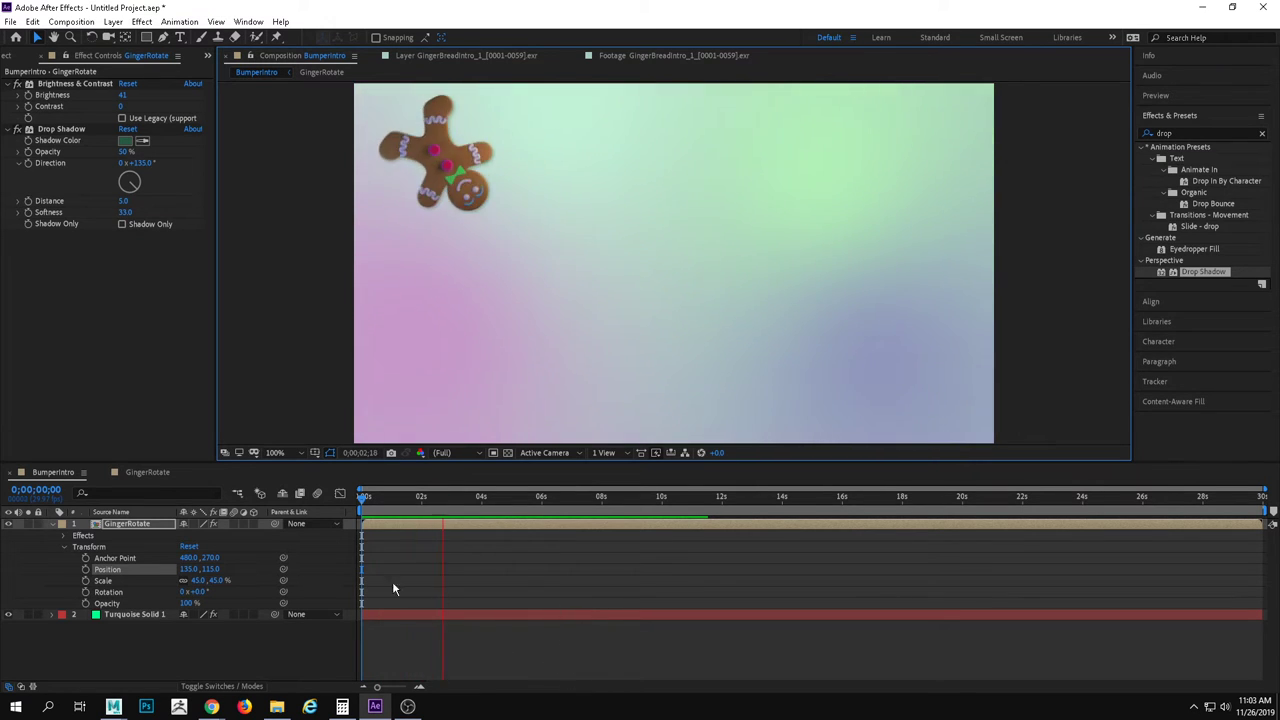
{"action": "key", "text": "space"}
Search for gaus, apply Gaussian Blur to the small GingerRotate cookie and set Blurriness to 10.1.
{"action": "left_click", "coordinate": [1207, 137]}
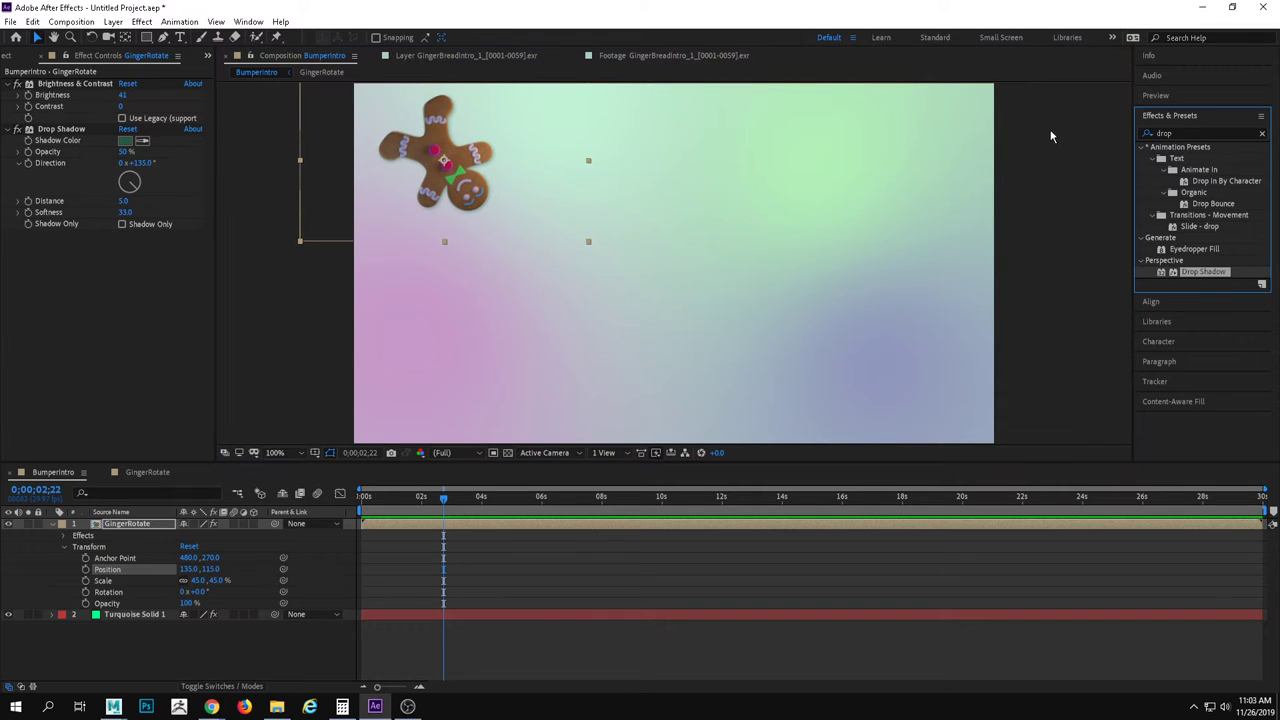
{"action": "left_click", "coordinate": [1197, 133]}
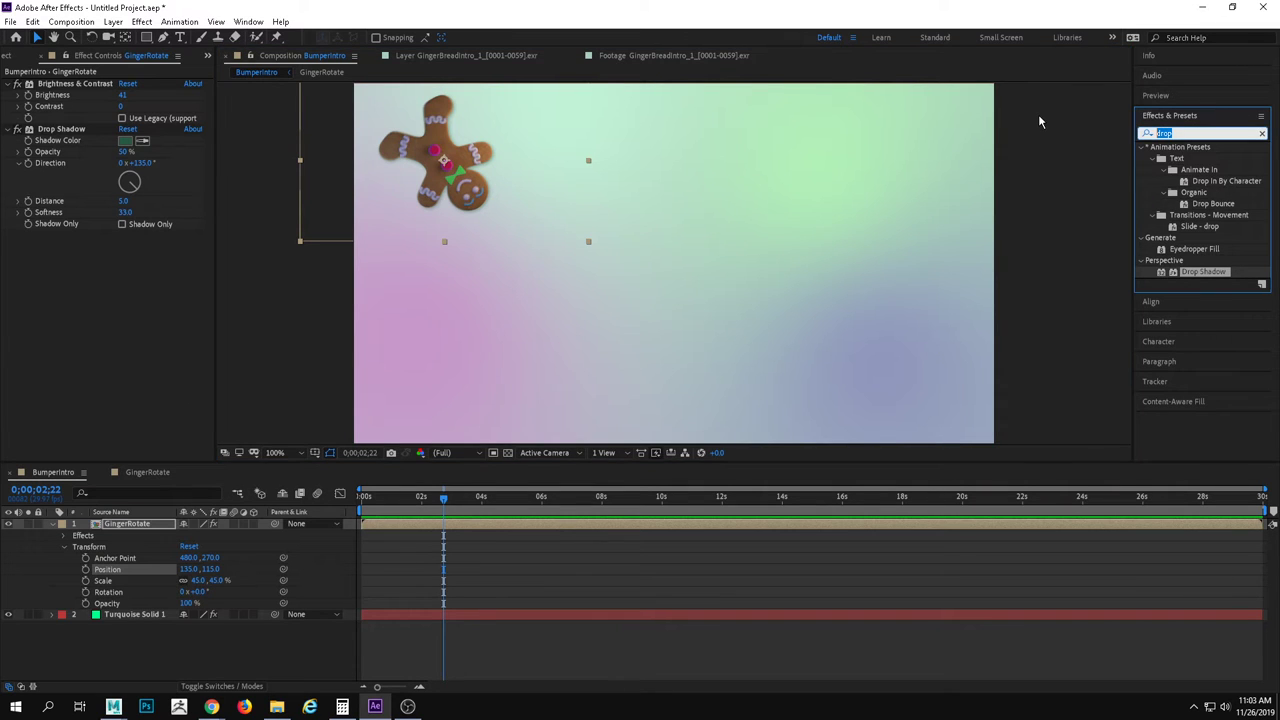
{"action": "type", "text": "gaus"}
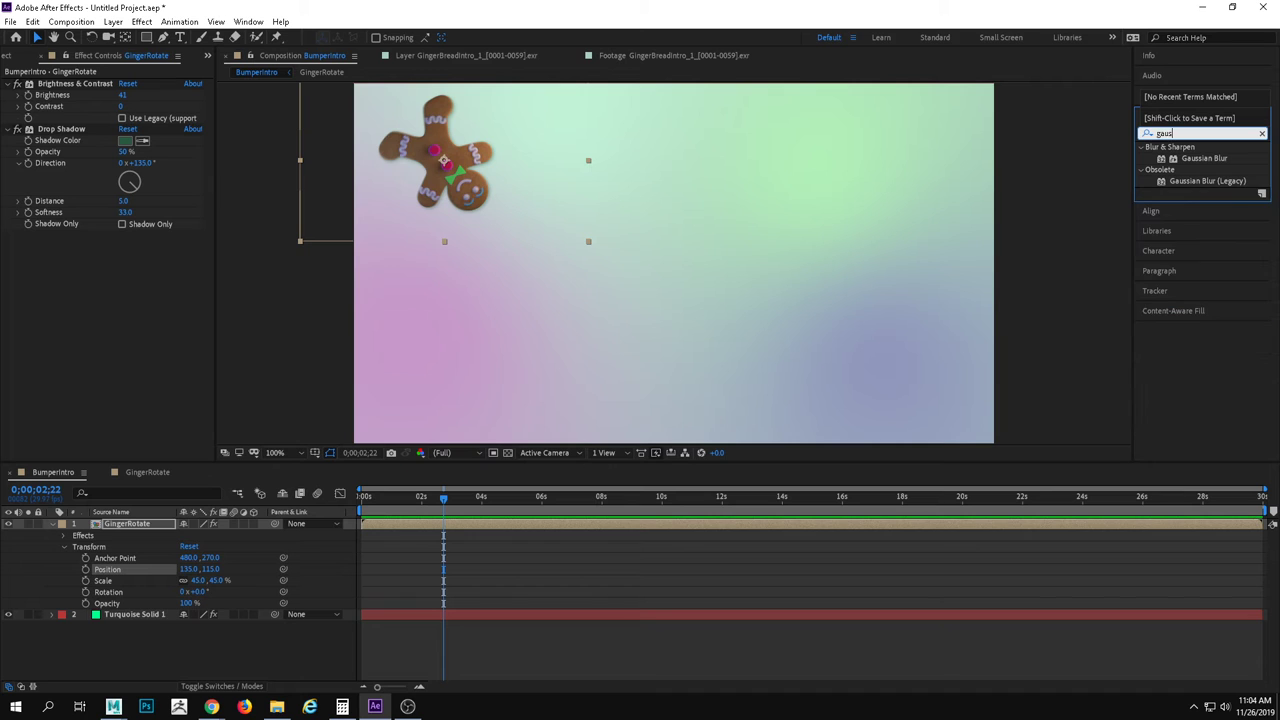
{"action": "left_click_drag", "start_coordinate": [1200, 159], "coordinate": [458, 152]}
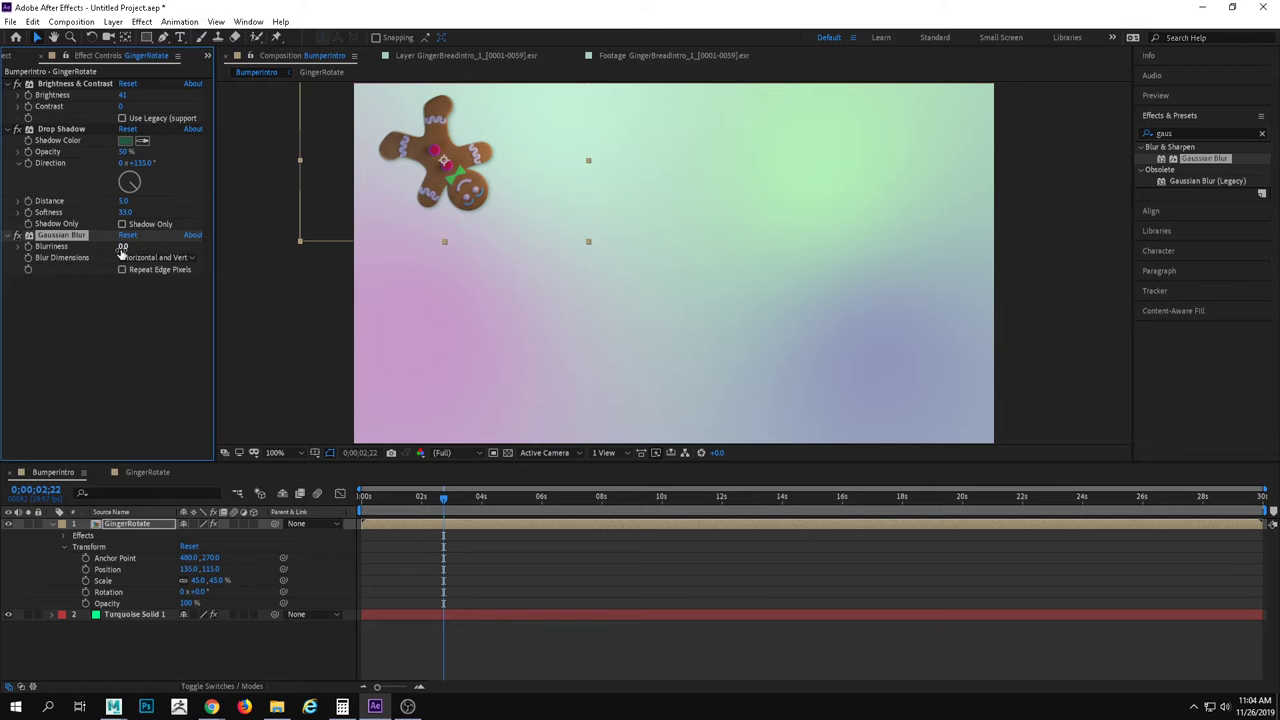
{"action": "left_click_drag", "start_coordinate": [122, 246], "coordinate": [124, 247]}
{"action": "left_click", "coordinate": [340, 302]}
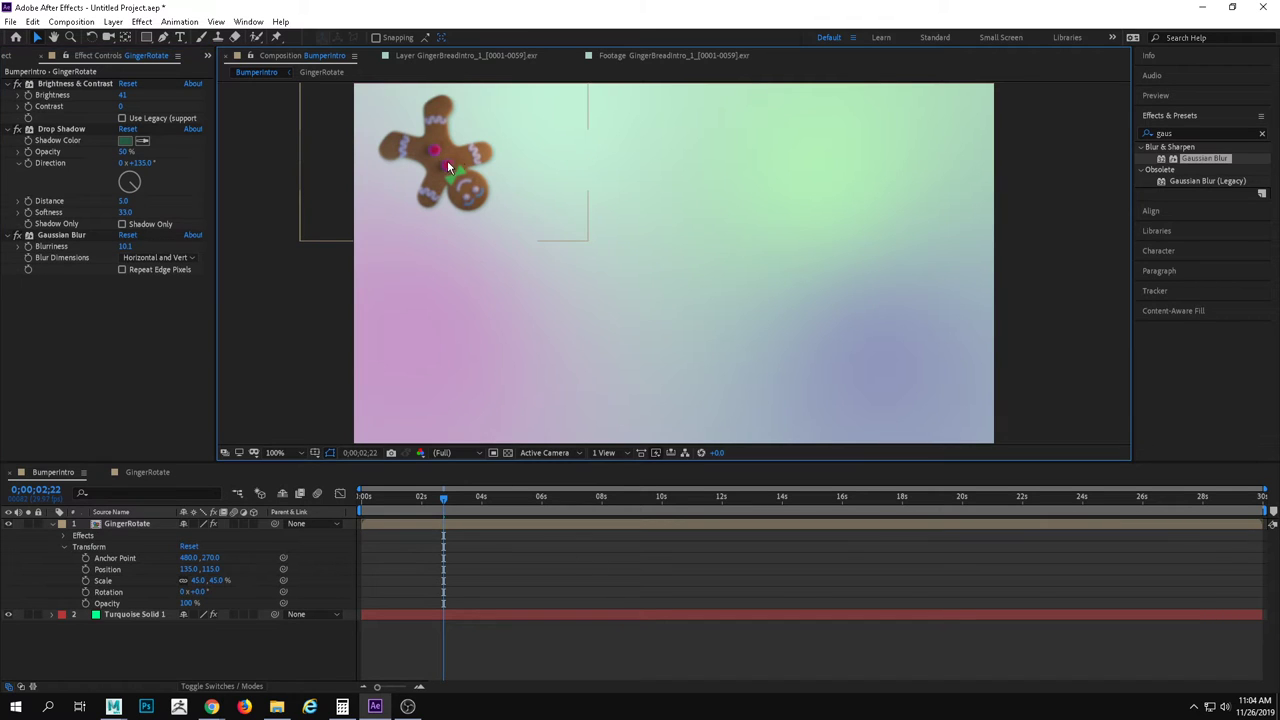
Duplicate the blurred GingerRotate layer and place the copy partly beyond the frame's right edge.
{"action": "left_click", "coordinate": [444, 163]}
{"action": "left_click", "coordinate": [88, 535]}
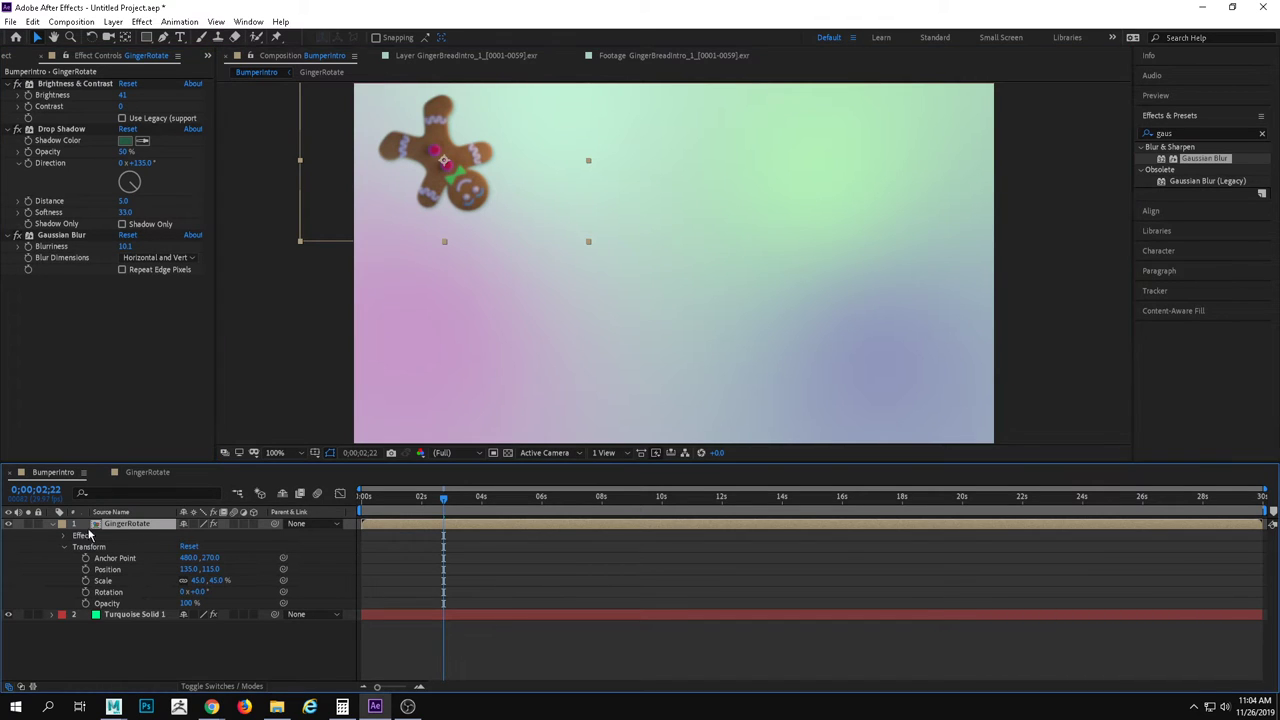
{"action": "left_click", "coordinate": [52, 525]}
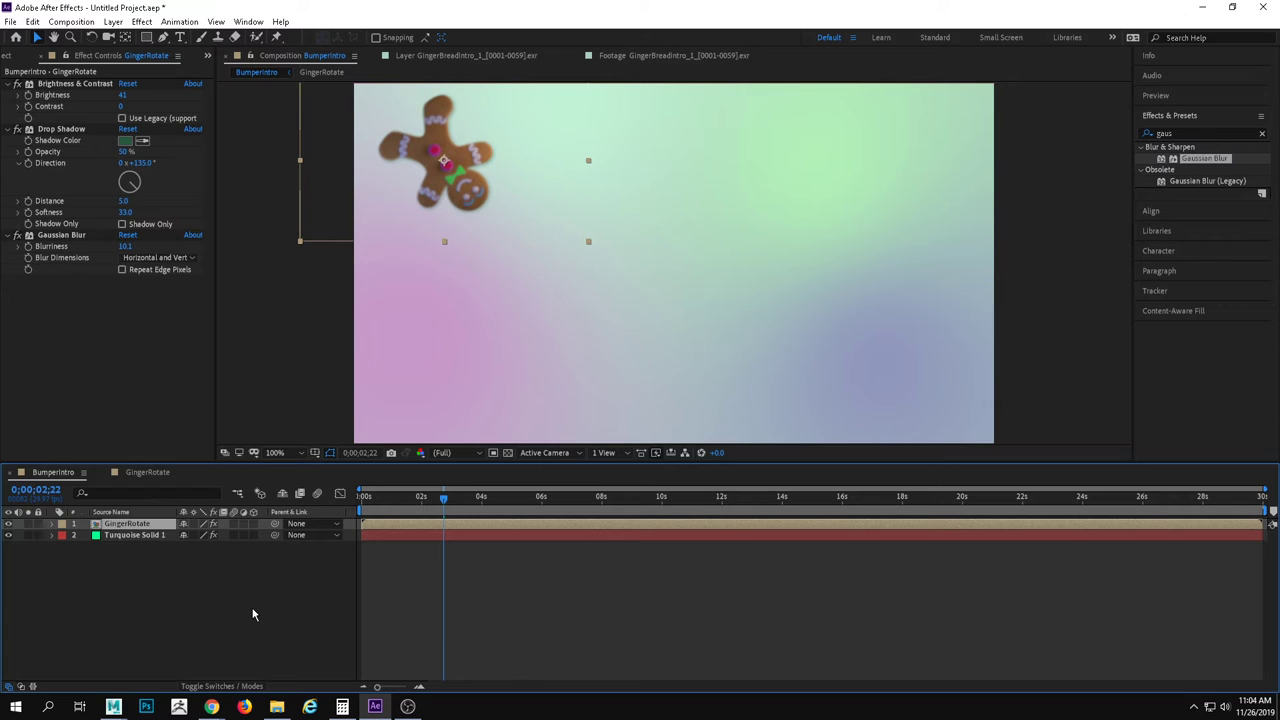
{"action": "key", "text": "ctrl+d"}
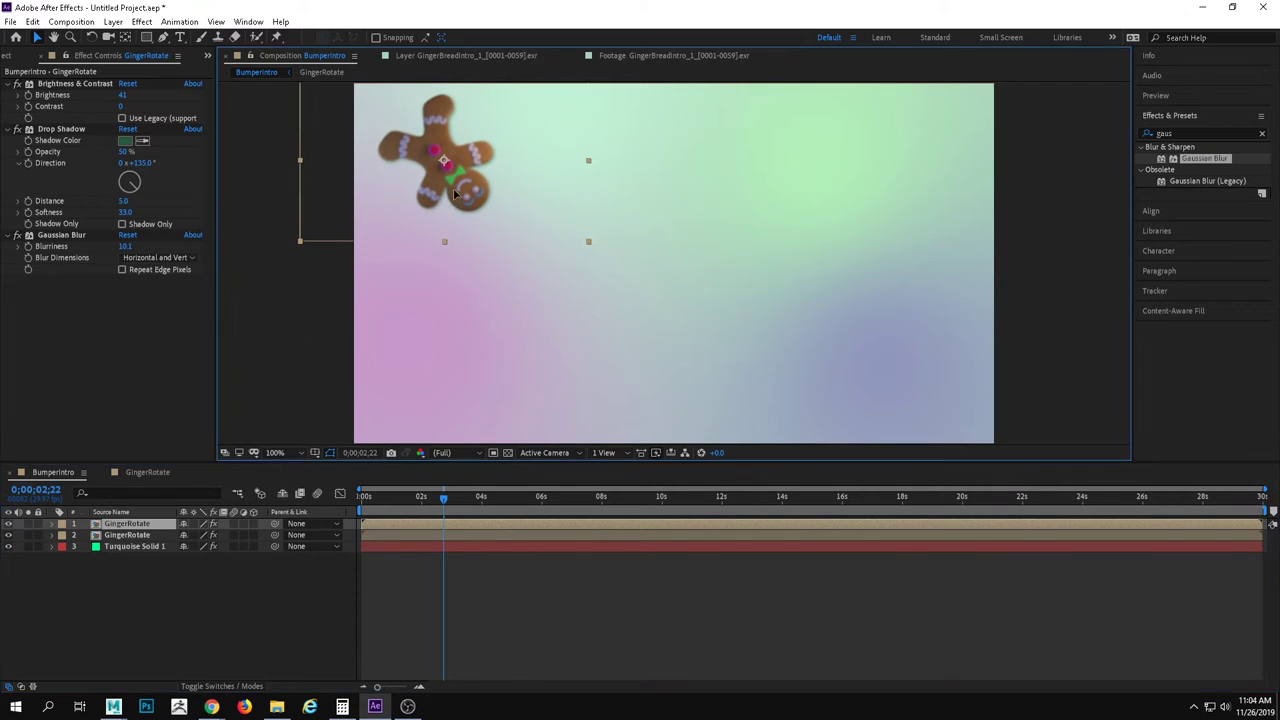
{"action": "left_click_drag", "start_coordinate": [455, 200], "coordinate": [965, 340]}
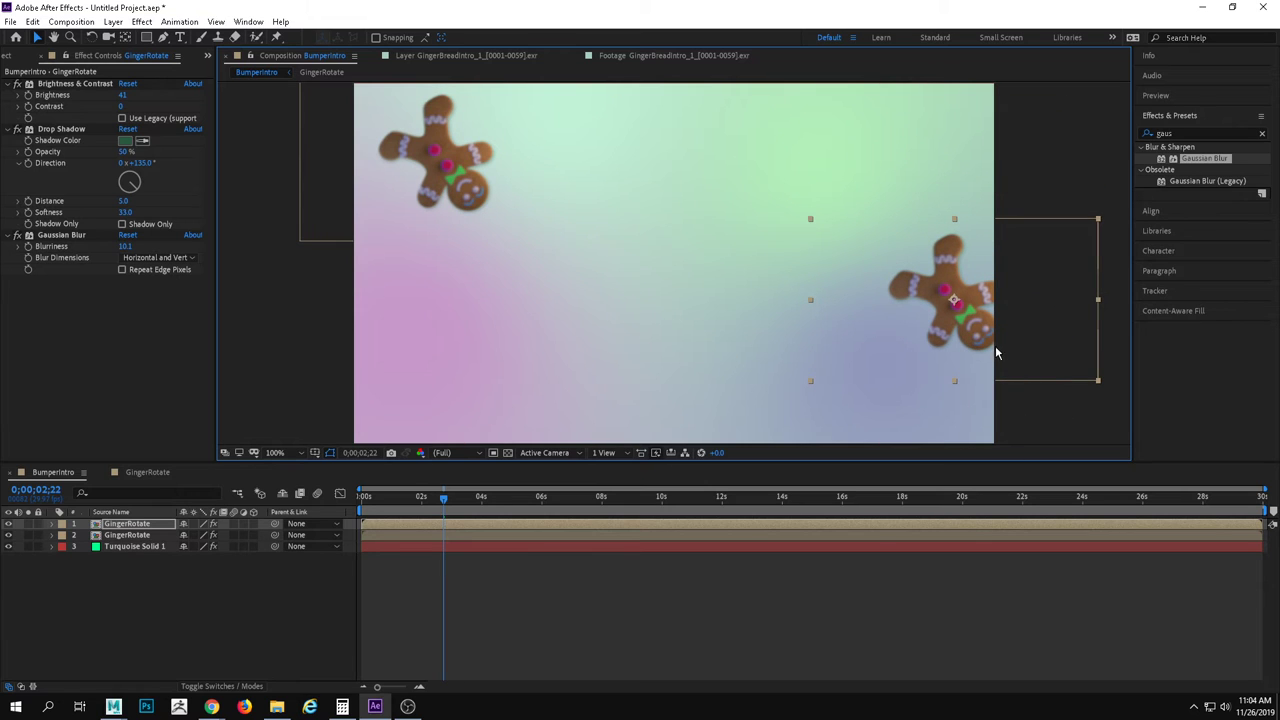
Duplicate GingerRotate again, adjust the cookie at the right edge and place the third one at the lower left, about 155, 493.
{"action": "key", "text": "ctrl+d"}
{"action": "left_click_drag", "start_coordinate": [483, 182], "coordinate": [970, 302]}
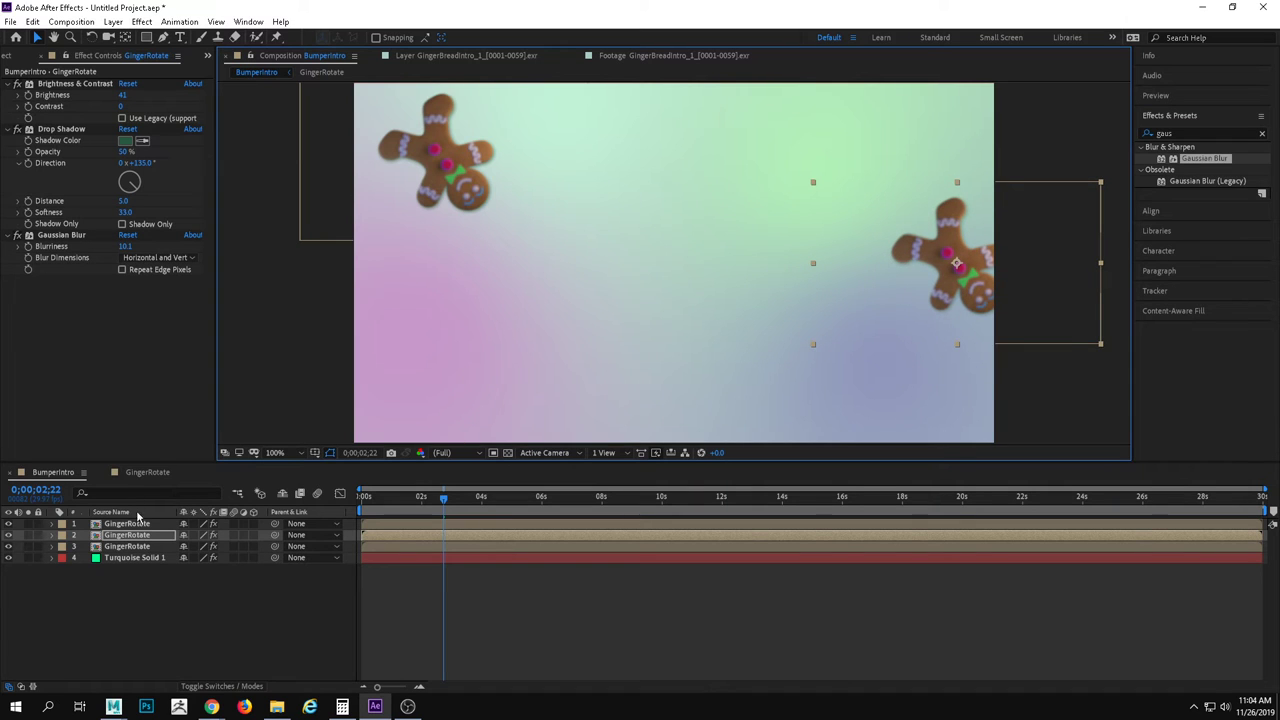
{"action": "left_click", "coordinate": [127, 546]}
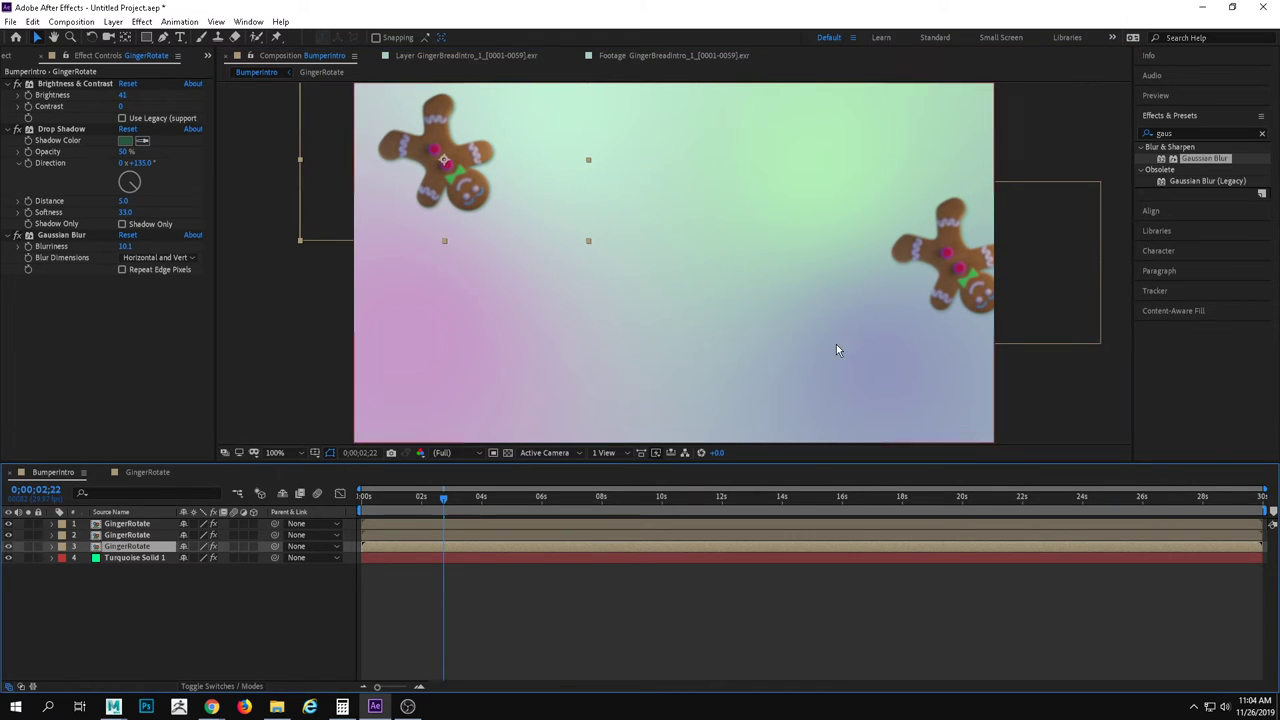
{"action": "left_click", "coordinate": [923, 294]}
{"action": "left_click_drag", "start_coordinate": [923, 294], "coordinate": [968, 334]}
{"action": "left_click_drag", "start_coordinate": [454, 207], "coordinate": [440, 465]}
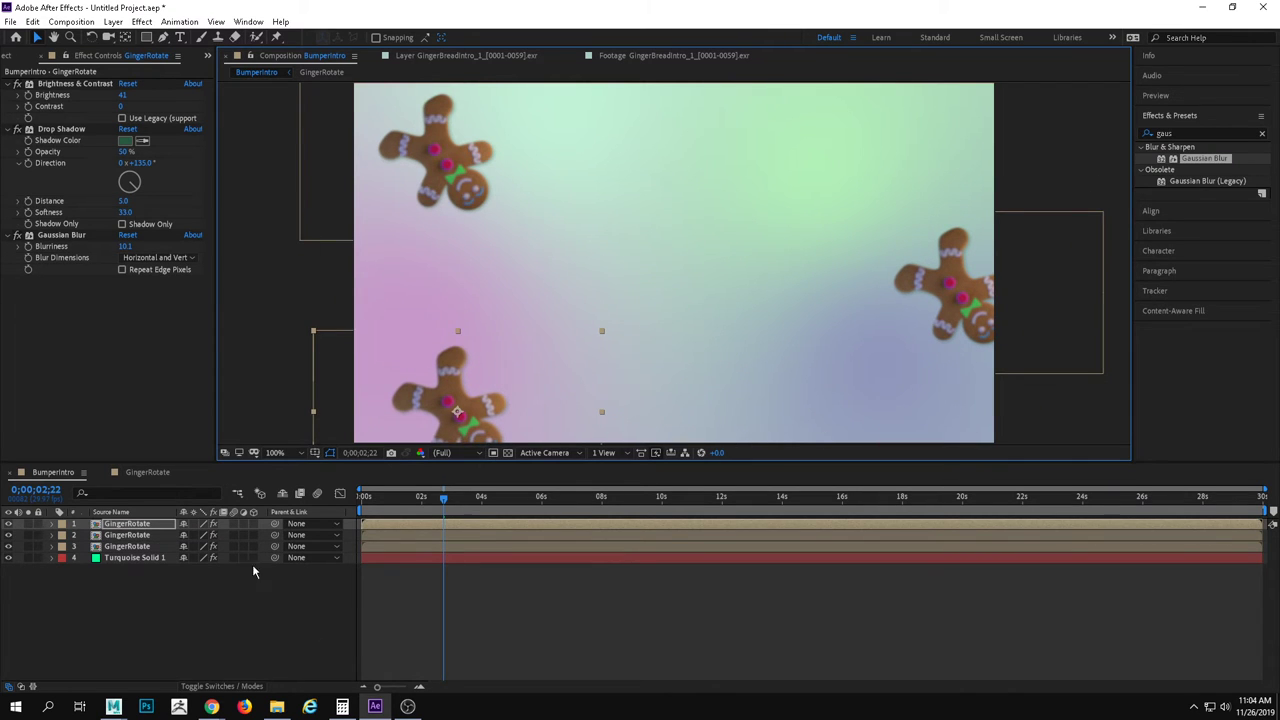
Enlarge the lower-left GingerRotate cookie to a Scale of 58%.
{"action": "left_click", "coordinate": [60, 524]}
{"action": "left_click", "coordinate": [63, 547]}
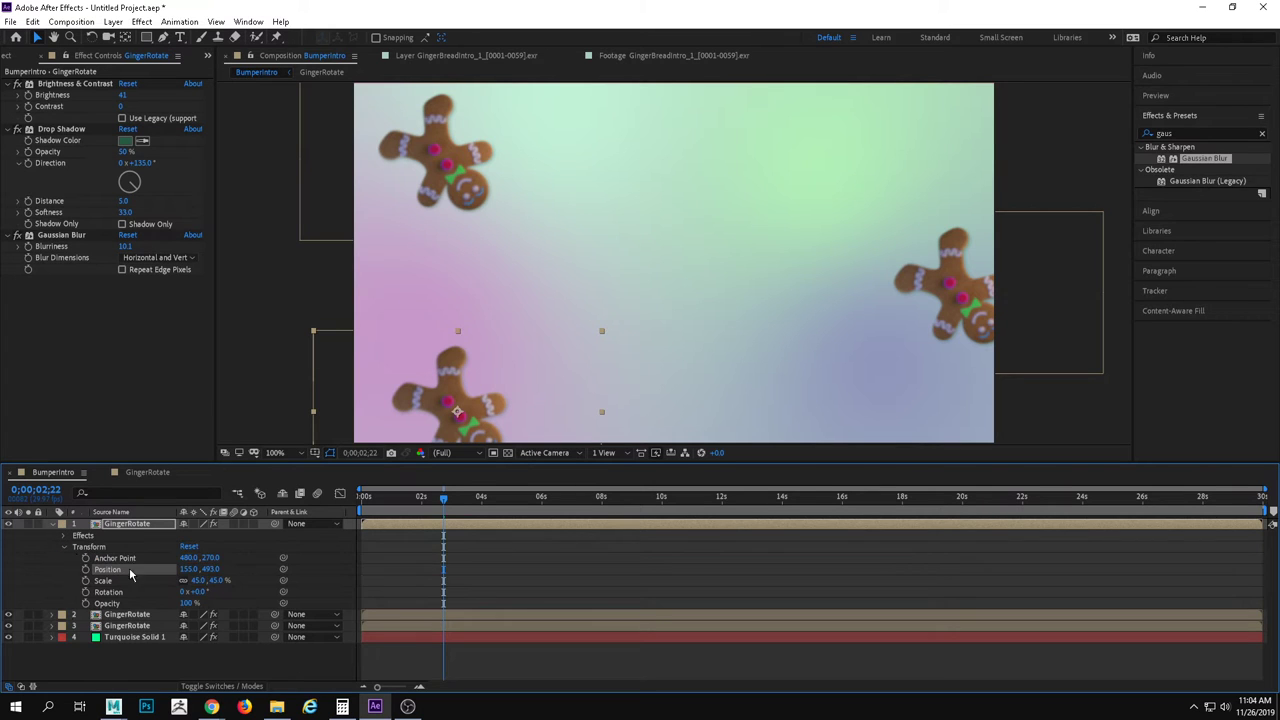
{"action": "left_click_drag", "start_coordinate": [212, 580], "coordinate": [272, 408]}
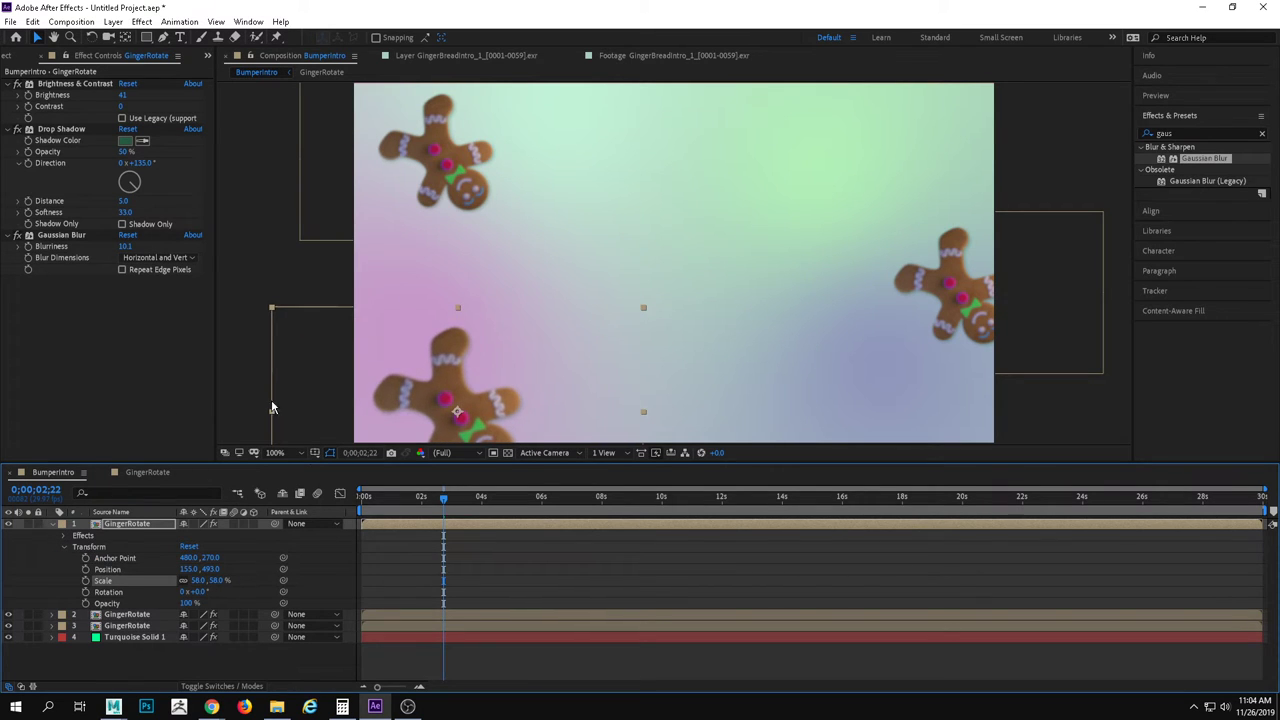
Enlarge the GingerRotate cookie at the frame's right edge to a Scale of 67%.
{"action": "left_click", "coordinate": [945, 322]}
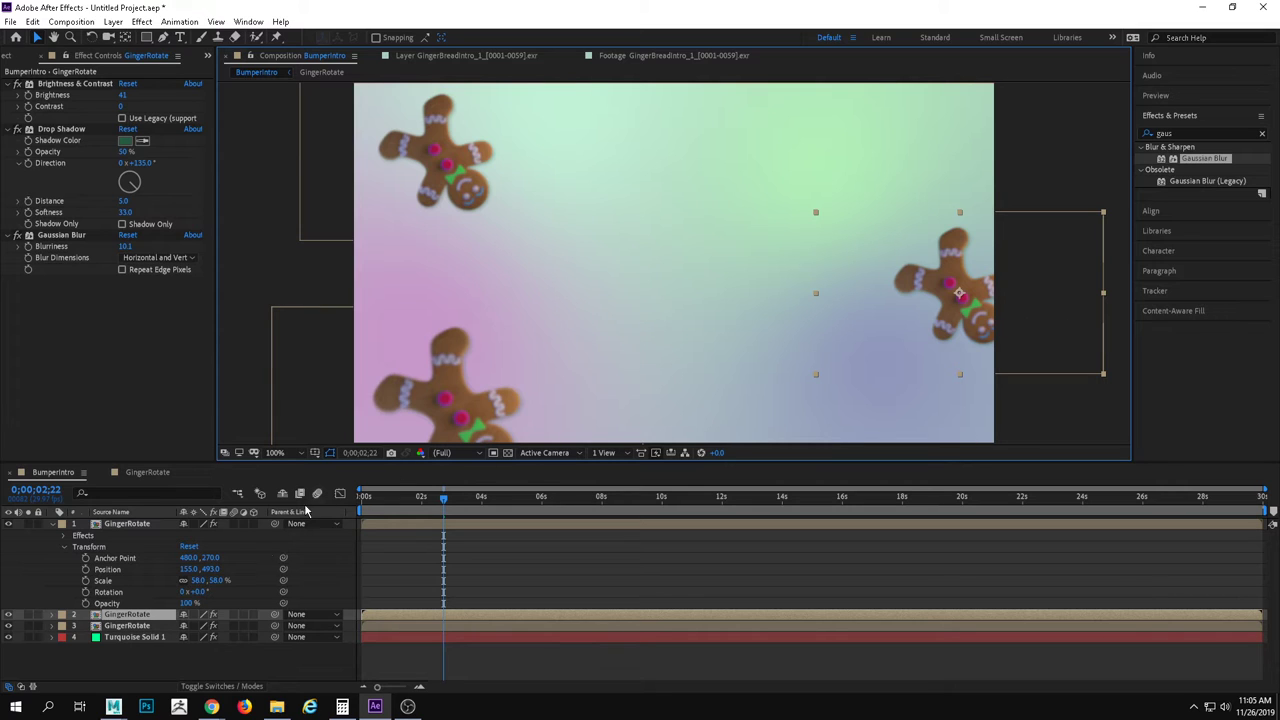
{"action": "left_click", "coordinate": [52, 614]}
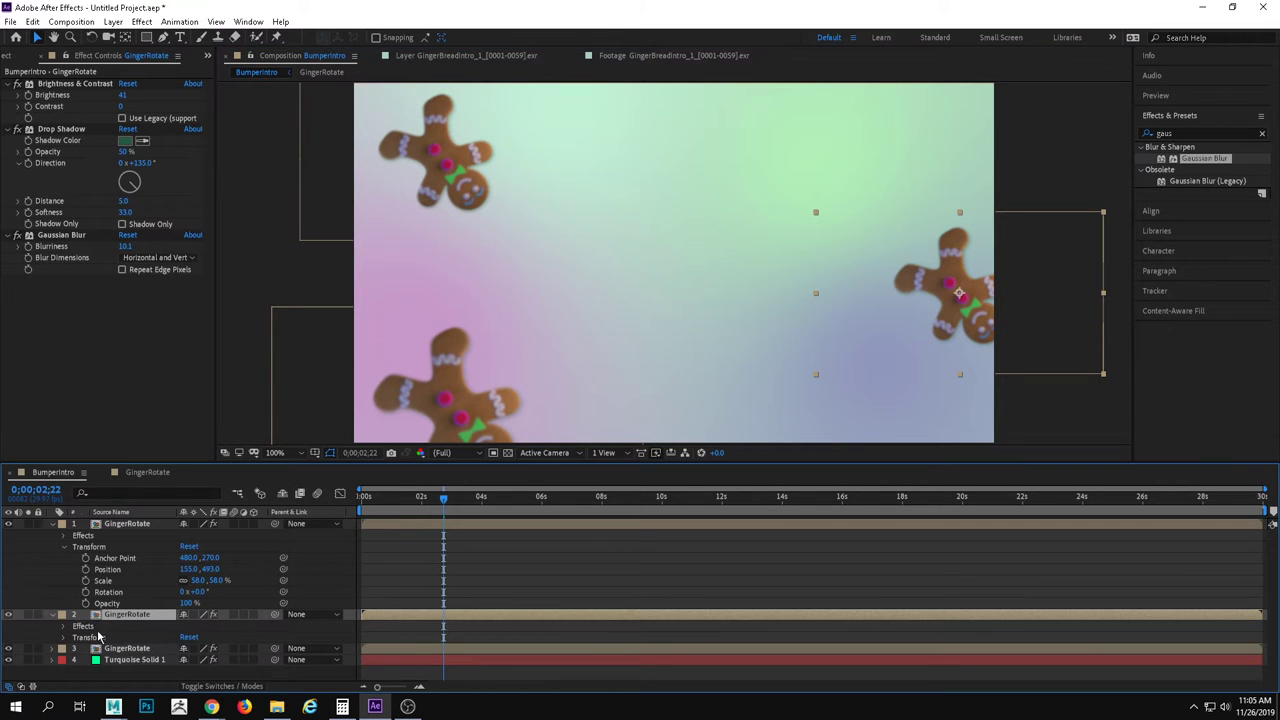
{"action": "left_click", "coordinate": [63, 627]}
{"action": "scroll", "coordinate": [185, 650], "scroll_direction": "down", "scroll_amount": 1}
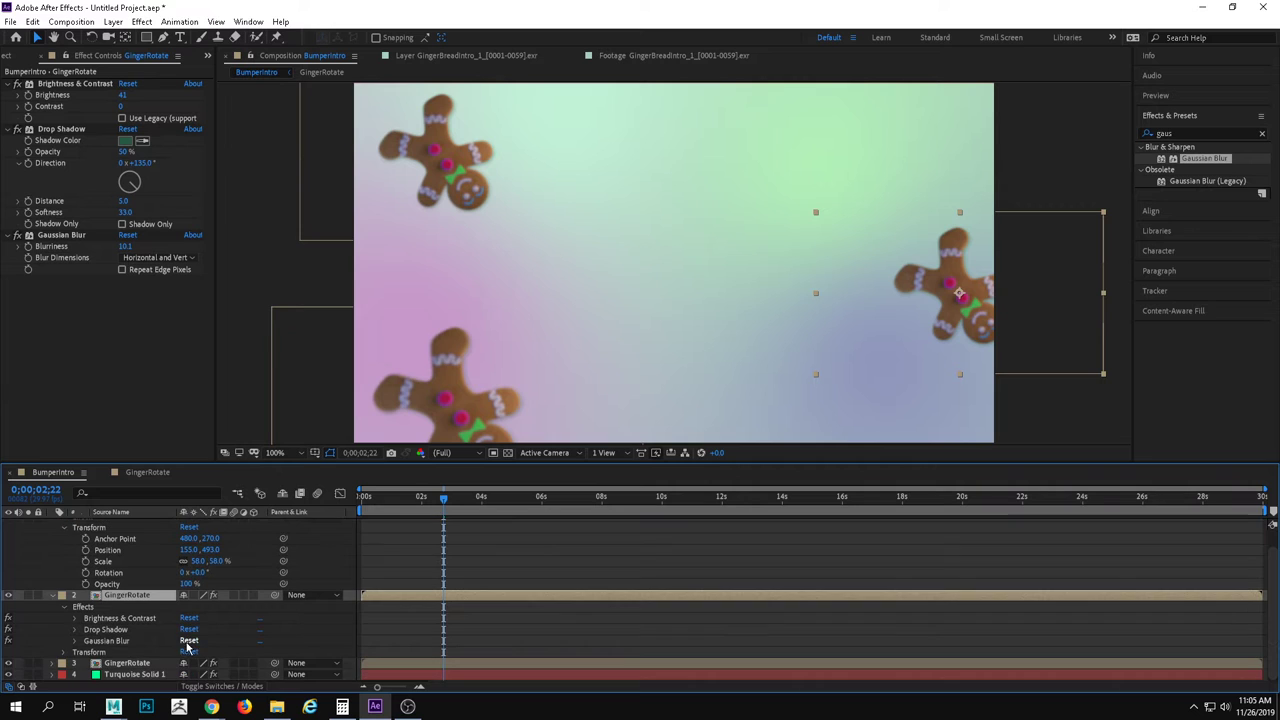
{"action": "left_click", "coordinate": [64, 652]}
{"action": "scroll", "coordinate": [100, 640], "scroll_direction": "down", "scroll_amount": 3}
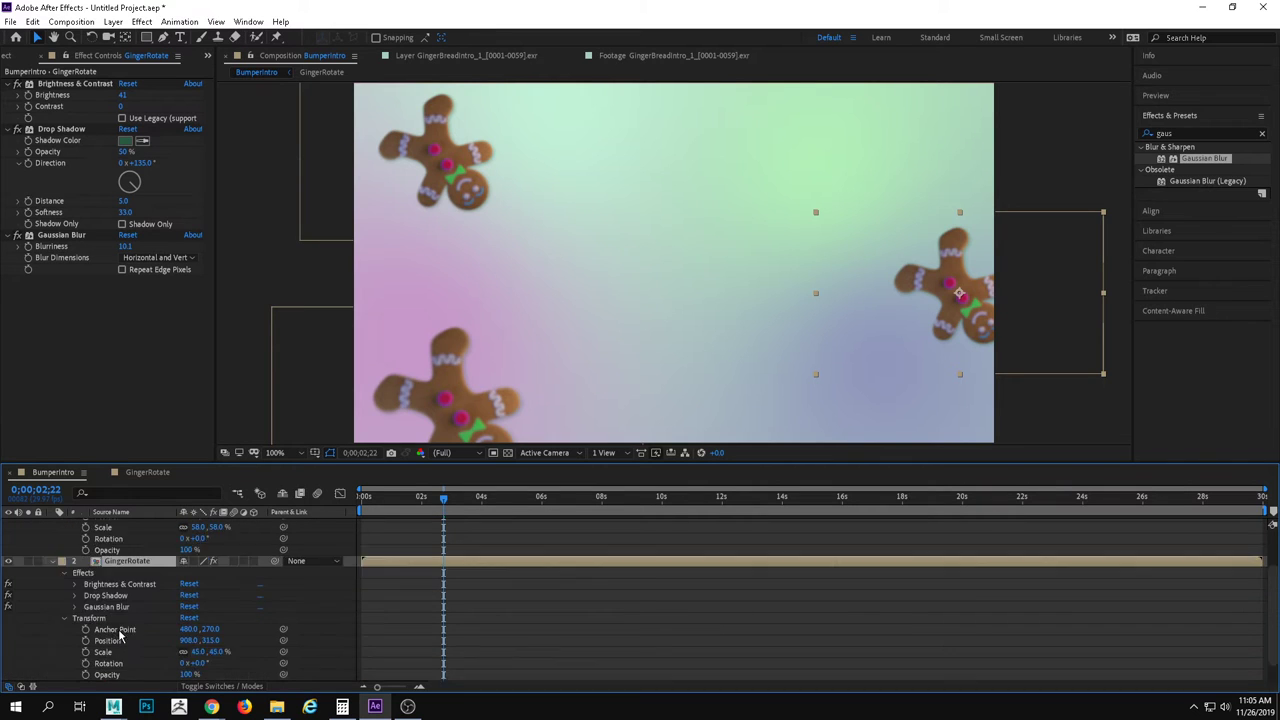
{"action": "left_click_drag", "start_coordinate": [205, 629], "coordinate": [476, 605]}
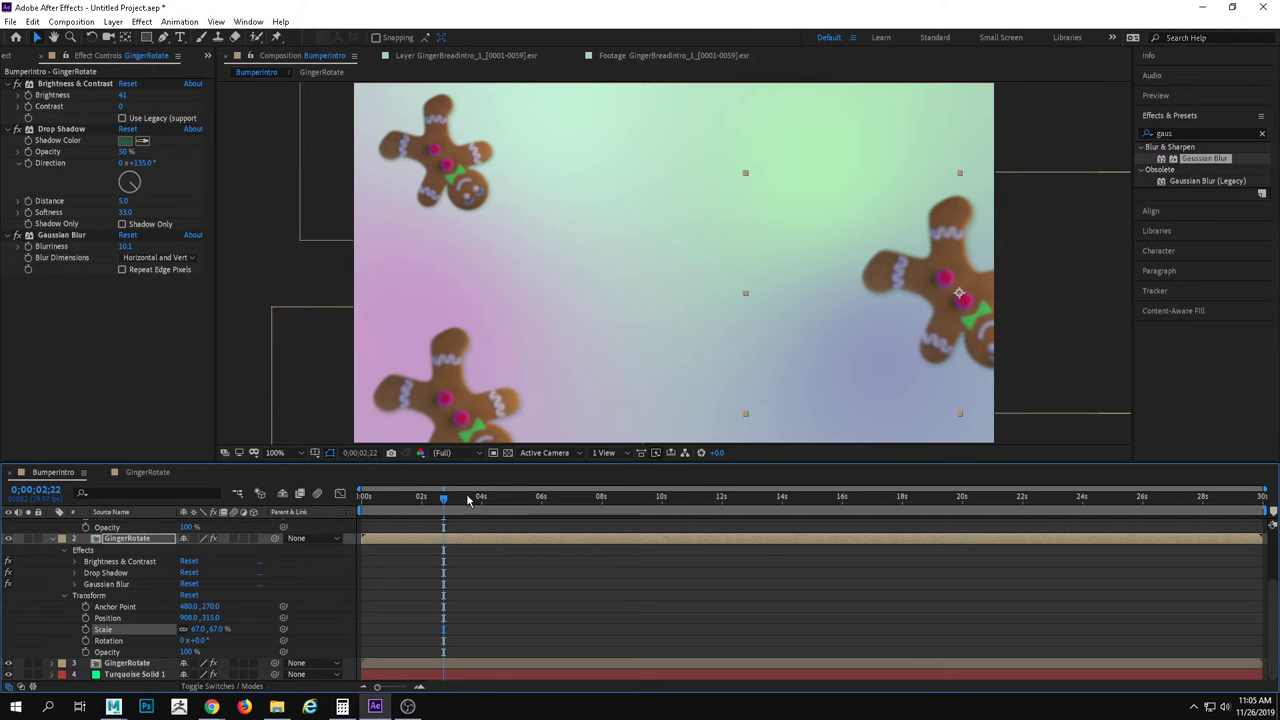
Preview the BumperIntro animation from the first frame to check the three rotating cookies, and return to the start.
{"action": "key", "text": "Home"}
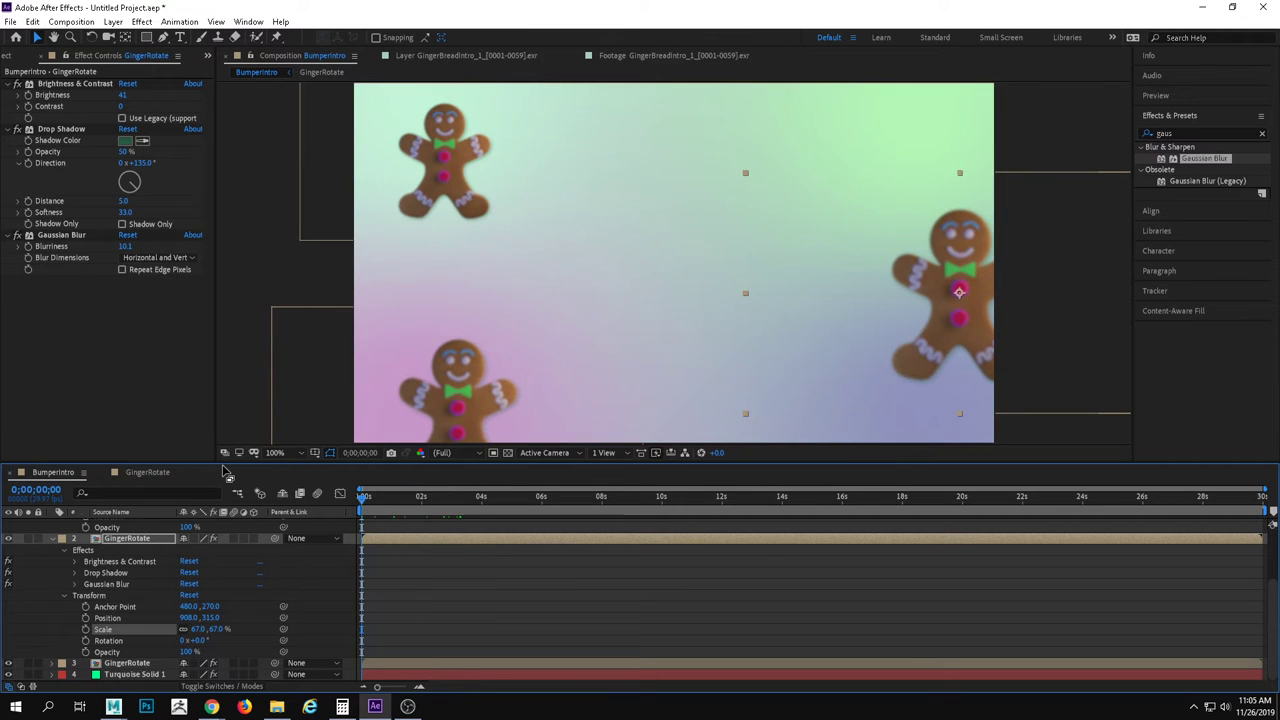
{"action": "key", "text": "space"}
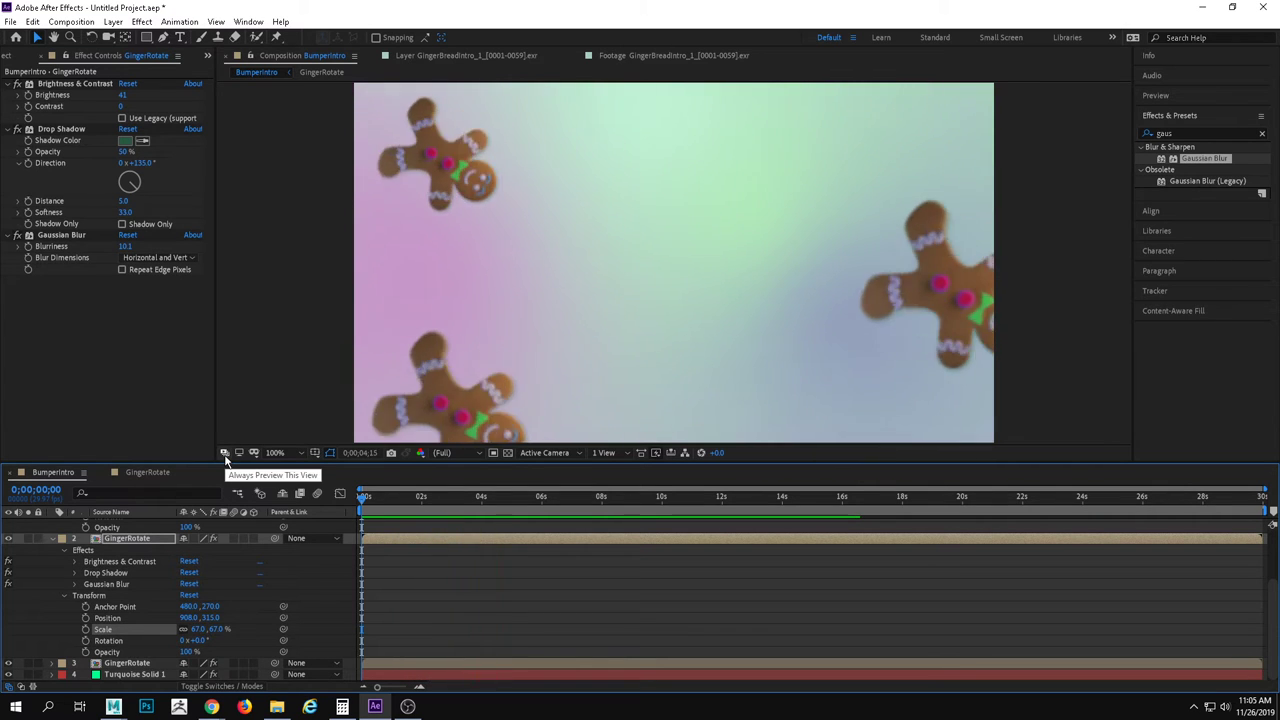
{"action": "key", "text": "space"}
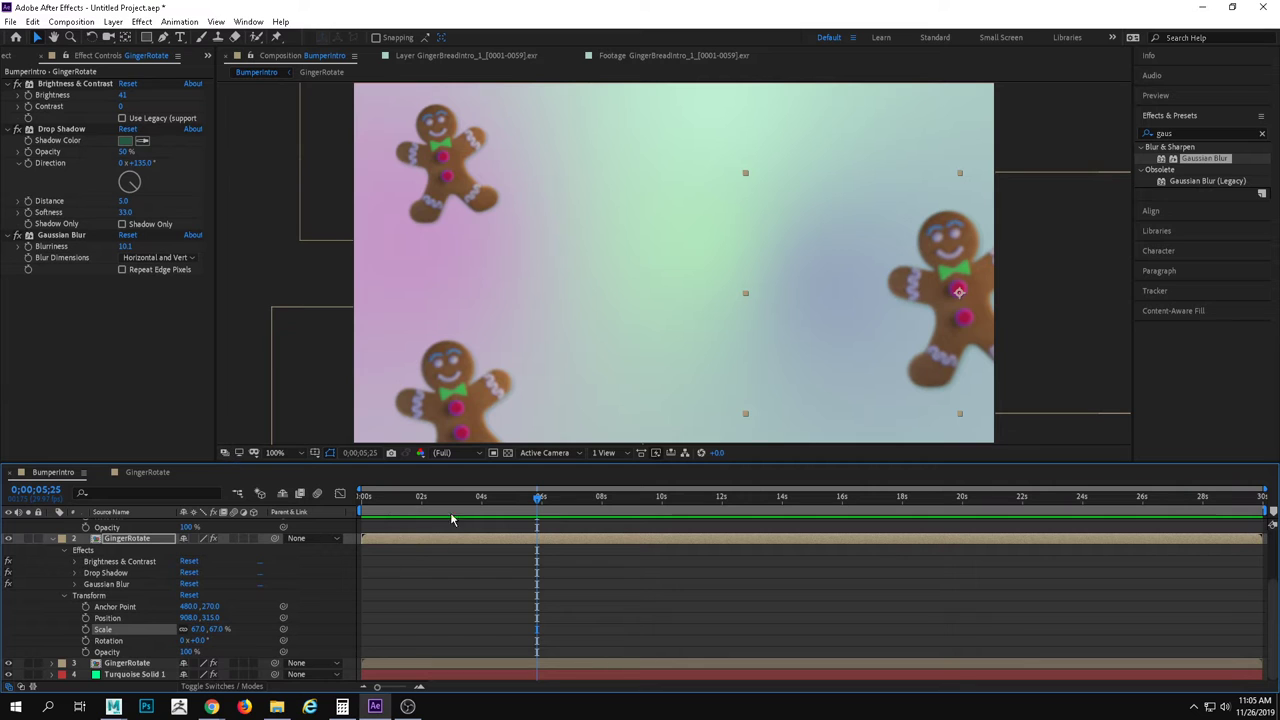
{"action": "key", "text": "Home"}
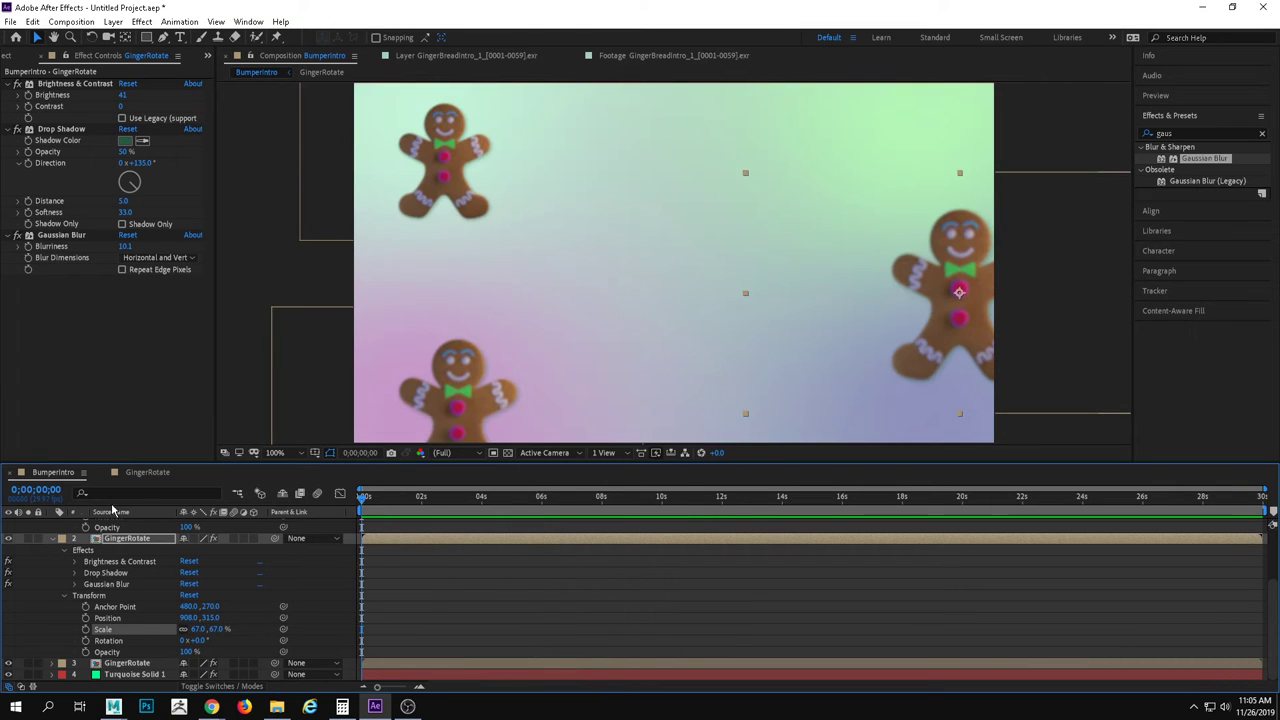
Shift the lower-left cookie layer about 1.5 seconds earlier and the right-edge one slightly earlier to stagger their rotations, and preview.
{"action": "scroll", "coordinate": [82, 562], "scroll_direction": "up", "scroll_amount": 3}
{"action": "left_click", "coordinate": [52, 525]}
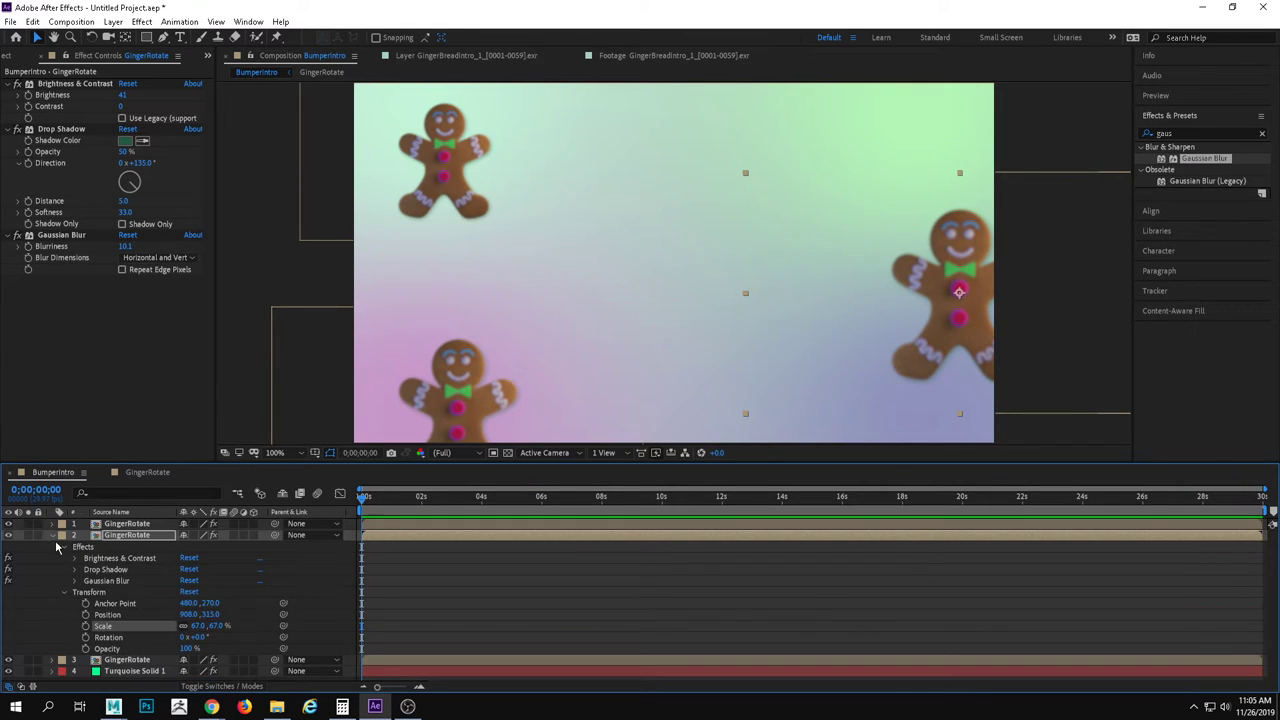
{"action": "left_click", "coordinate": [52, 536]}
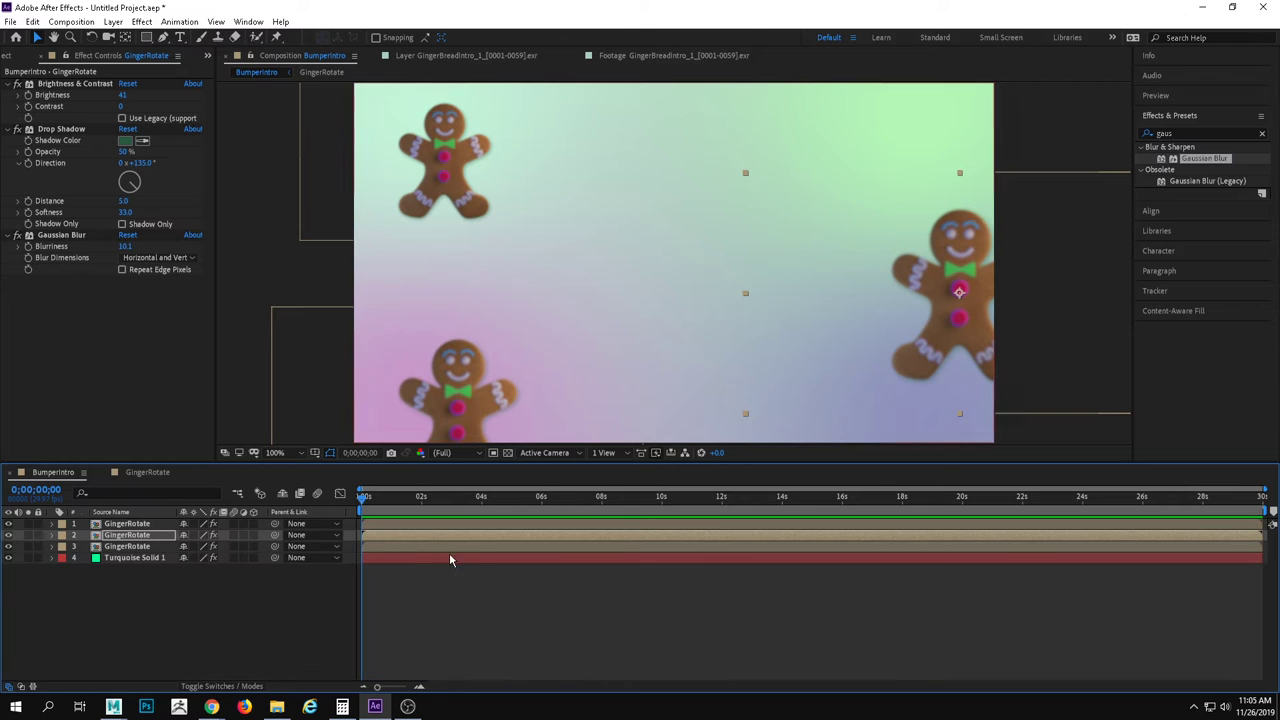
{"action": "left_click_drag", "start_coordinate": [524, 526], "coordinate": [476, 540]}
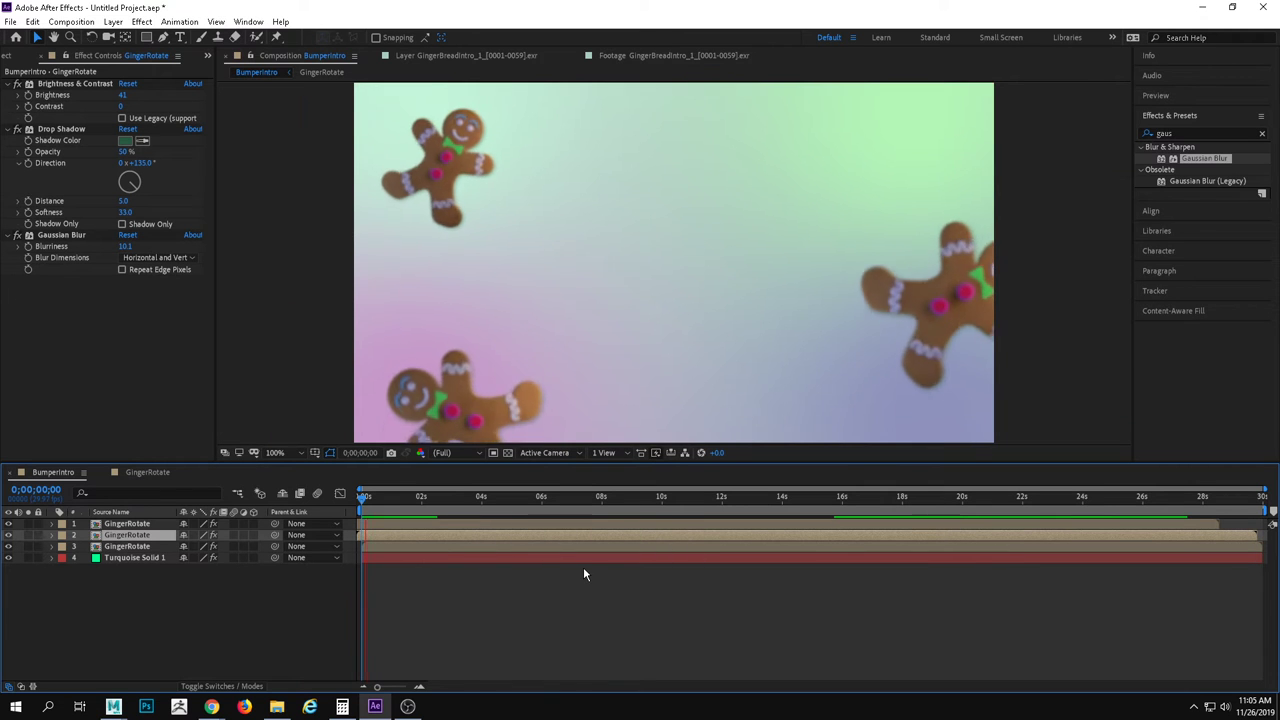
{"action": "key", "text": "space"}
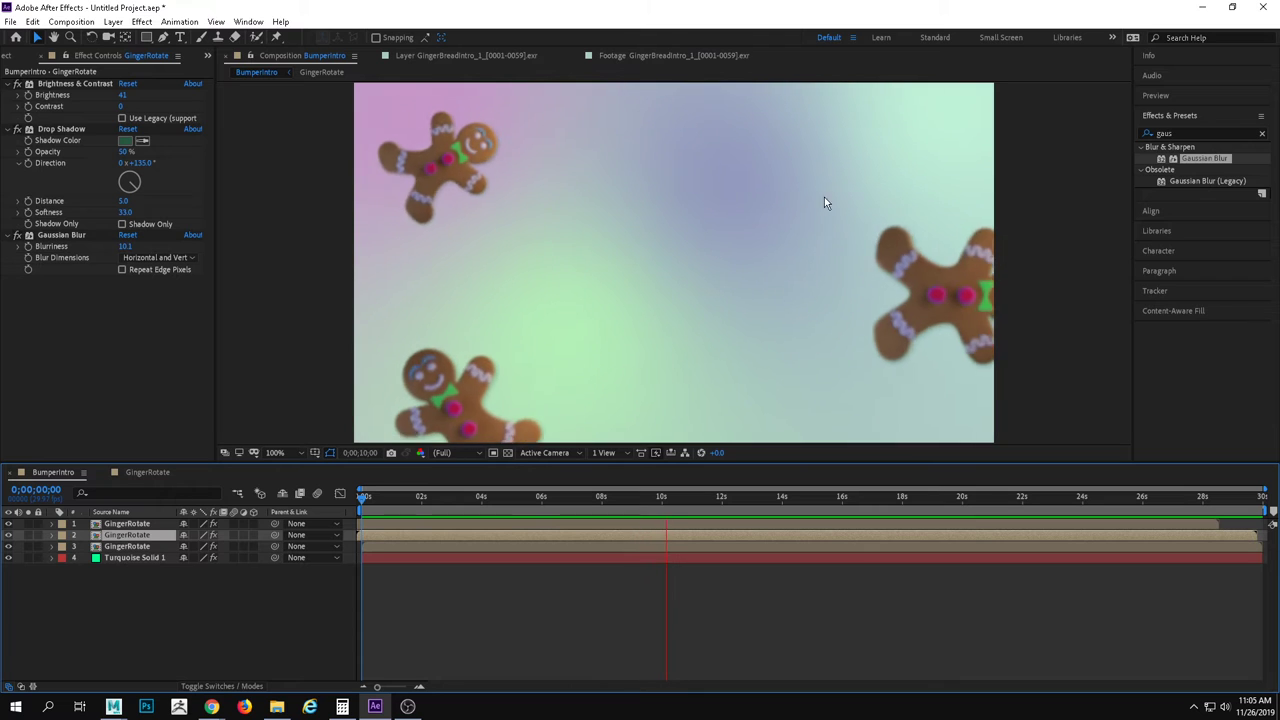
{"action": "key", "text": "space"}
Show the project's footage list in place of the effect settings.
{"action": "left_click", "coordinate": [206, 57]}
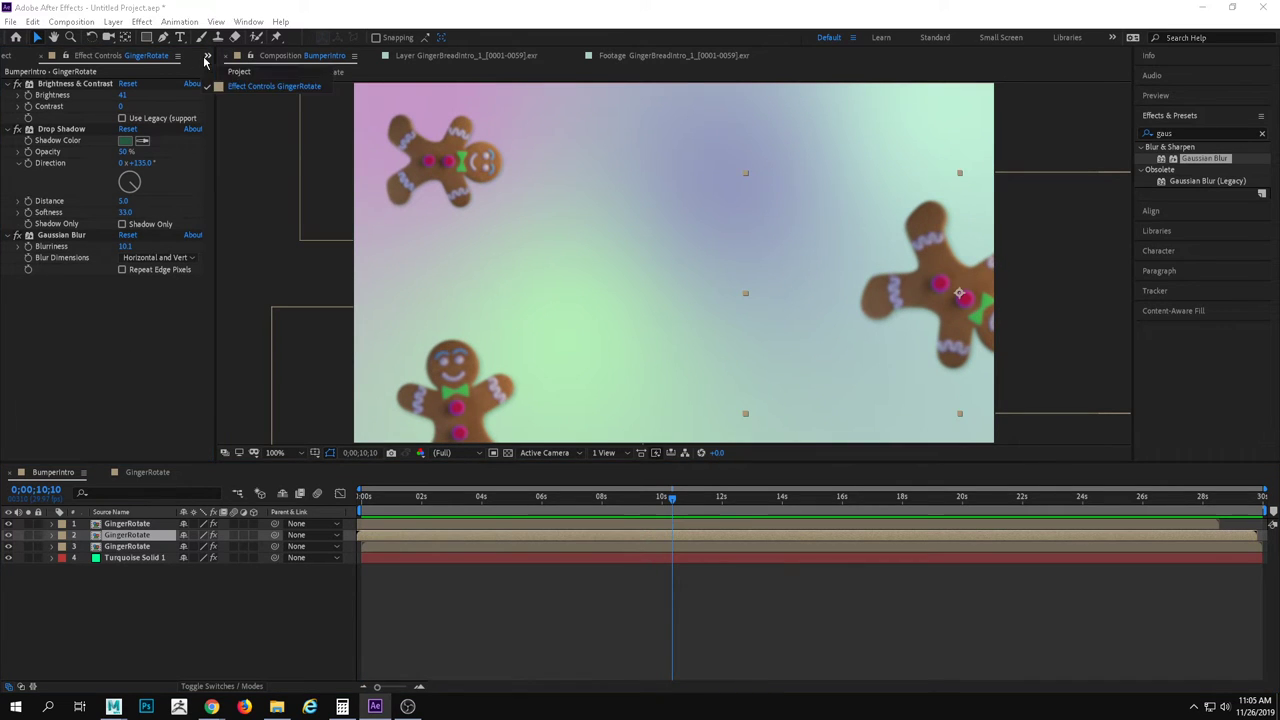
{"action": "left_click", "coordinate": [228, 72]}
{"action": "right_click", "coordinate": [68, 329]}
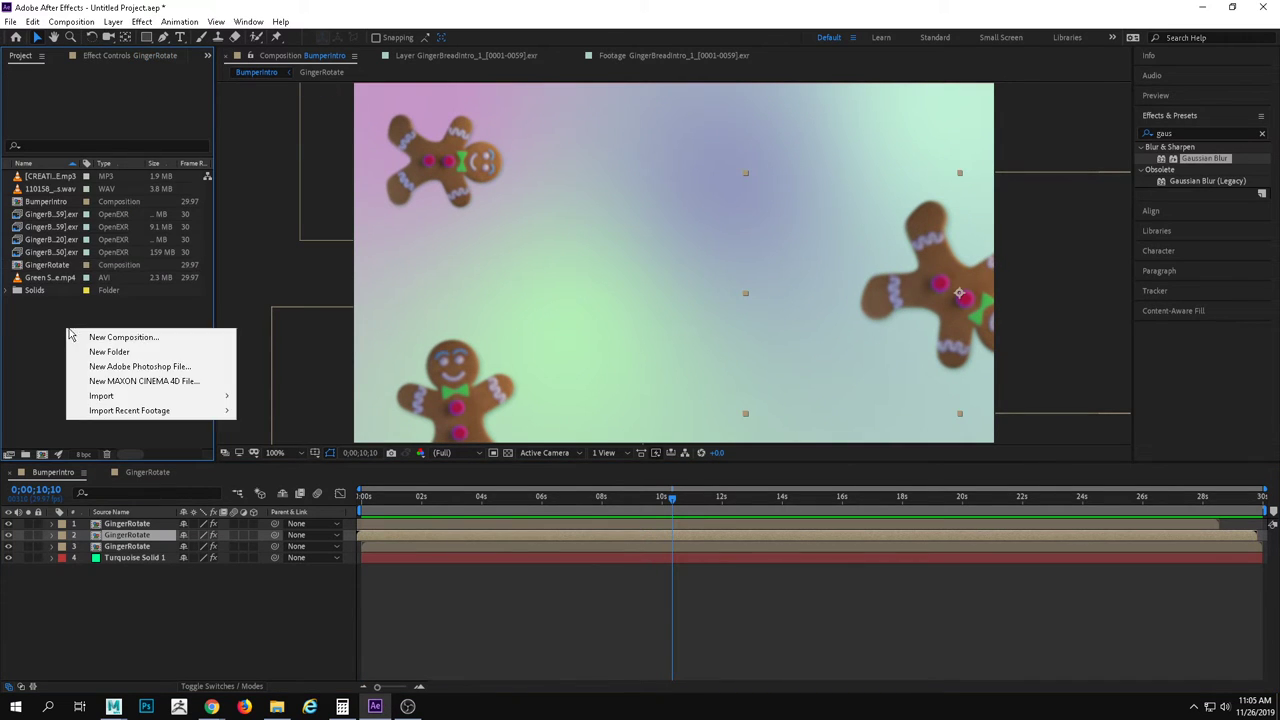
{"action": "mouse_move", "coordinate": [150, 397]}
{"action": "left_click", "coordinate": [276, 400]}
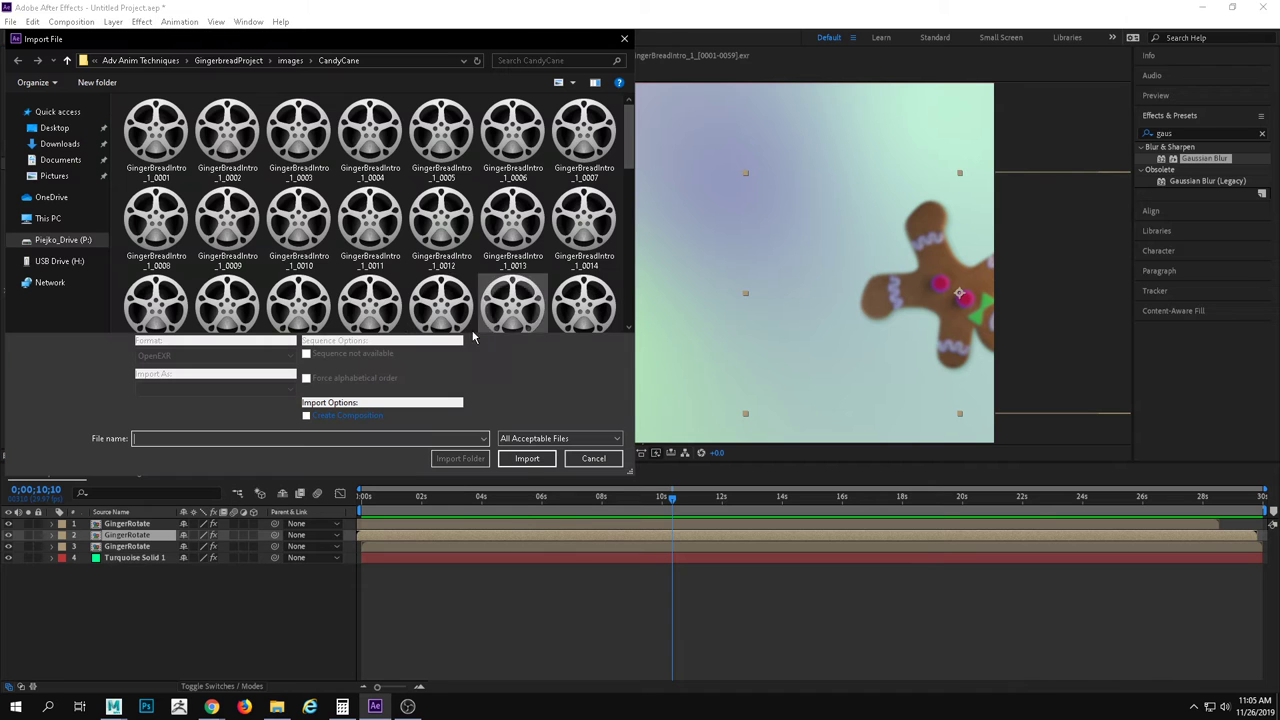
{"action": "left_click", "coordinate": [600, 452]}
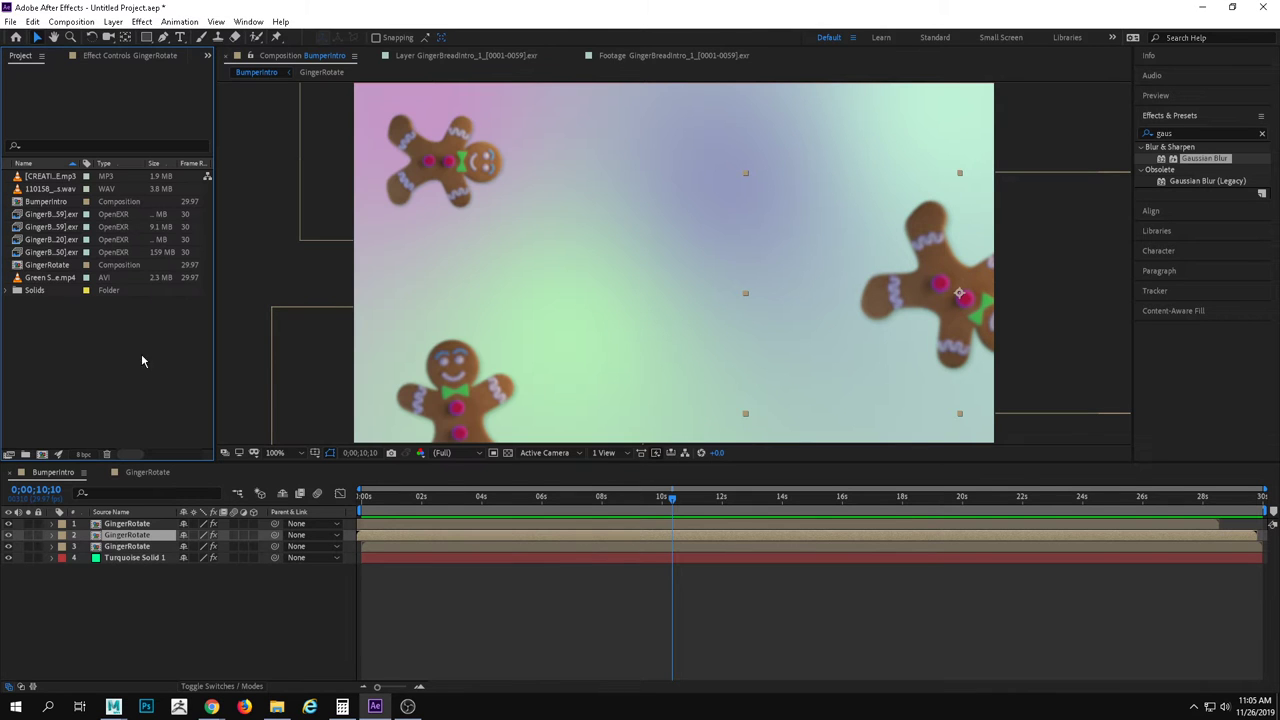
Identify the candy cane image sequence among the project footage and create a new composition named kandykane.
{"action": "left_click", "coordinate": [48, 214]}
{"action": "left_click", "coordinate": [49, 228]}
{"action": "left_click", "coordinate": [49, 243]}
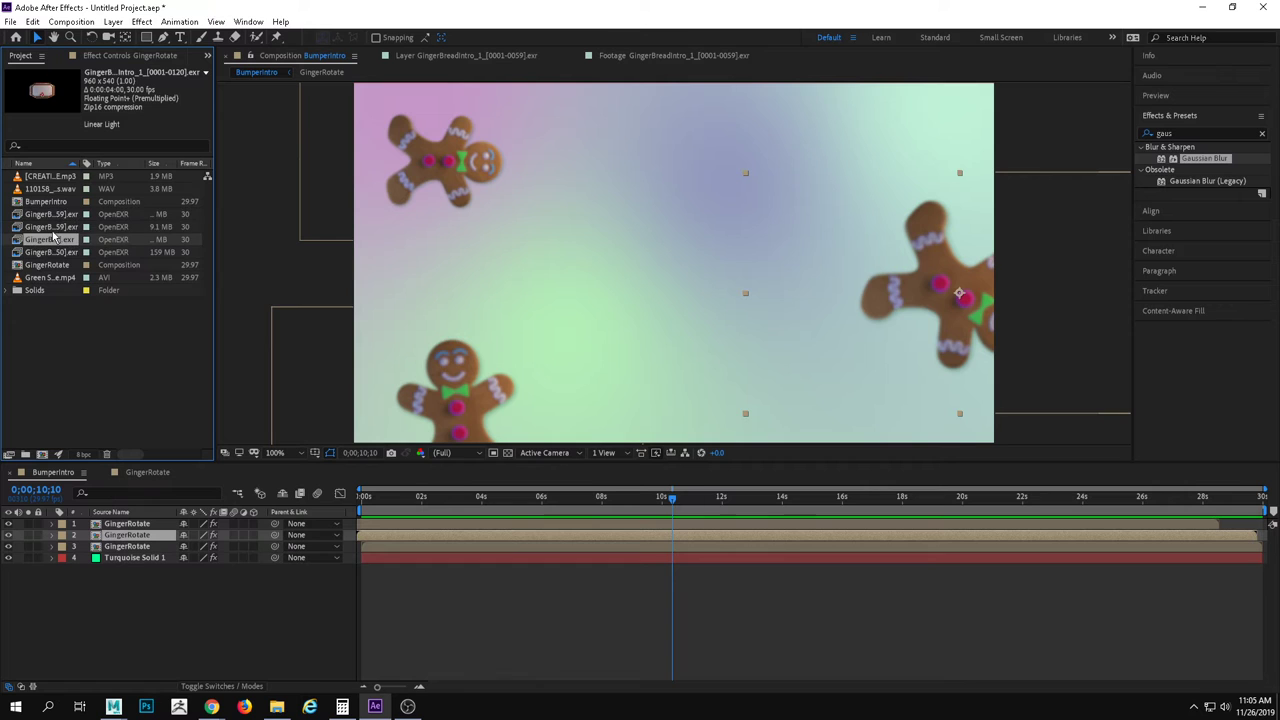
{"action": "left_click", "coordinate": [52, 229]}
{"action": "left_click", "coordinate": [97, 22]}
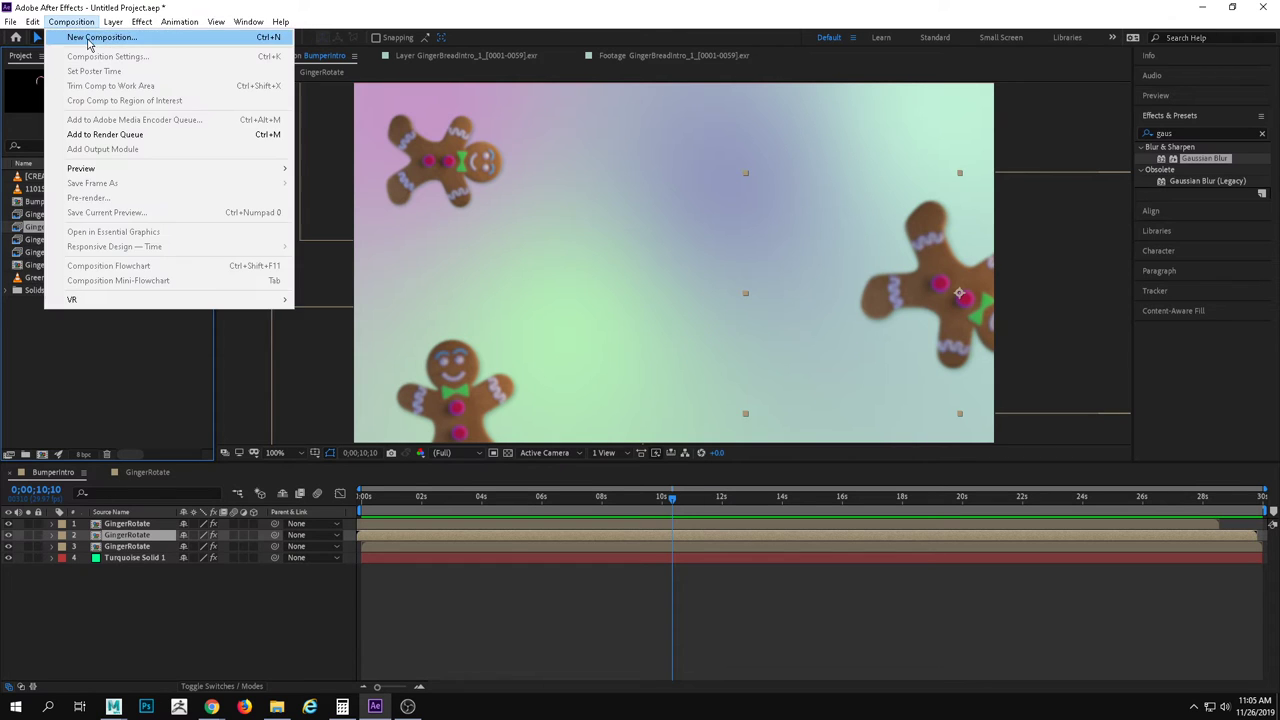
{"action": "left_click", "coordinate": [90, 42]}
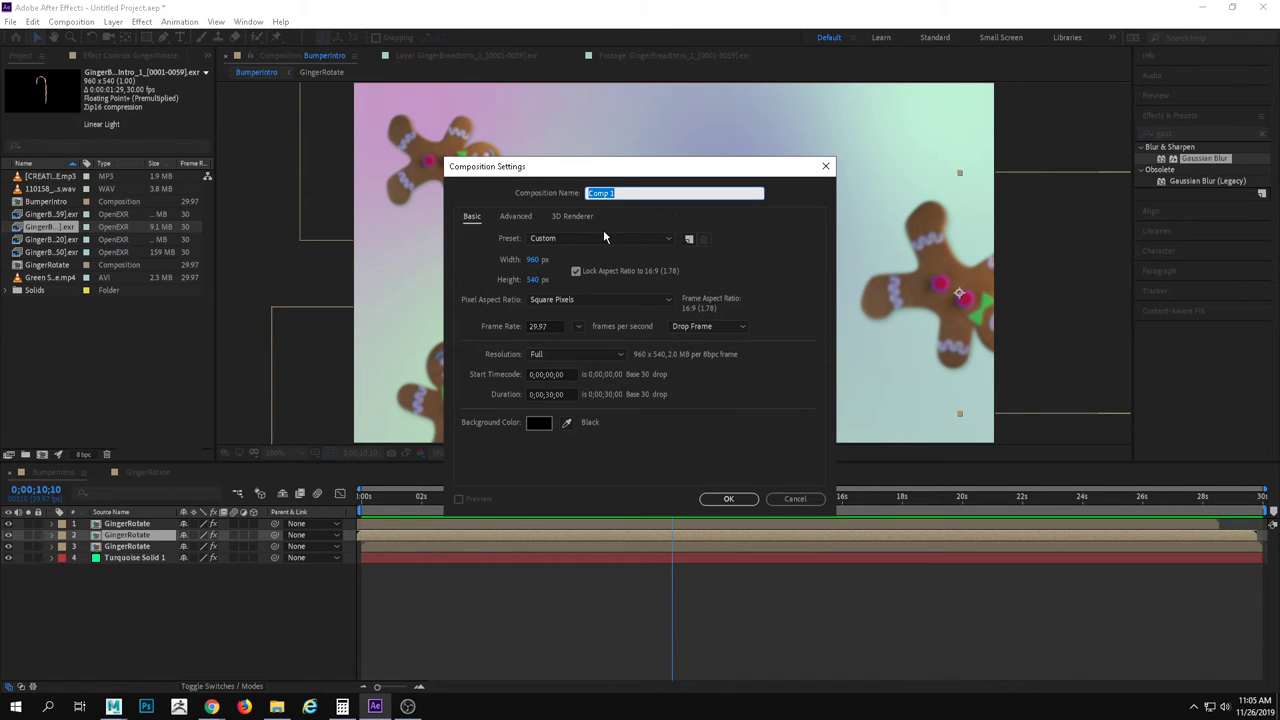
{"action": "type", "text": "candykane"}
{"action": "key", "text": "Return"}
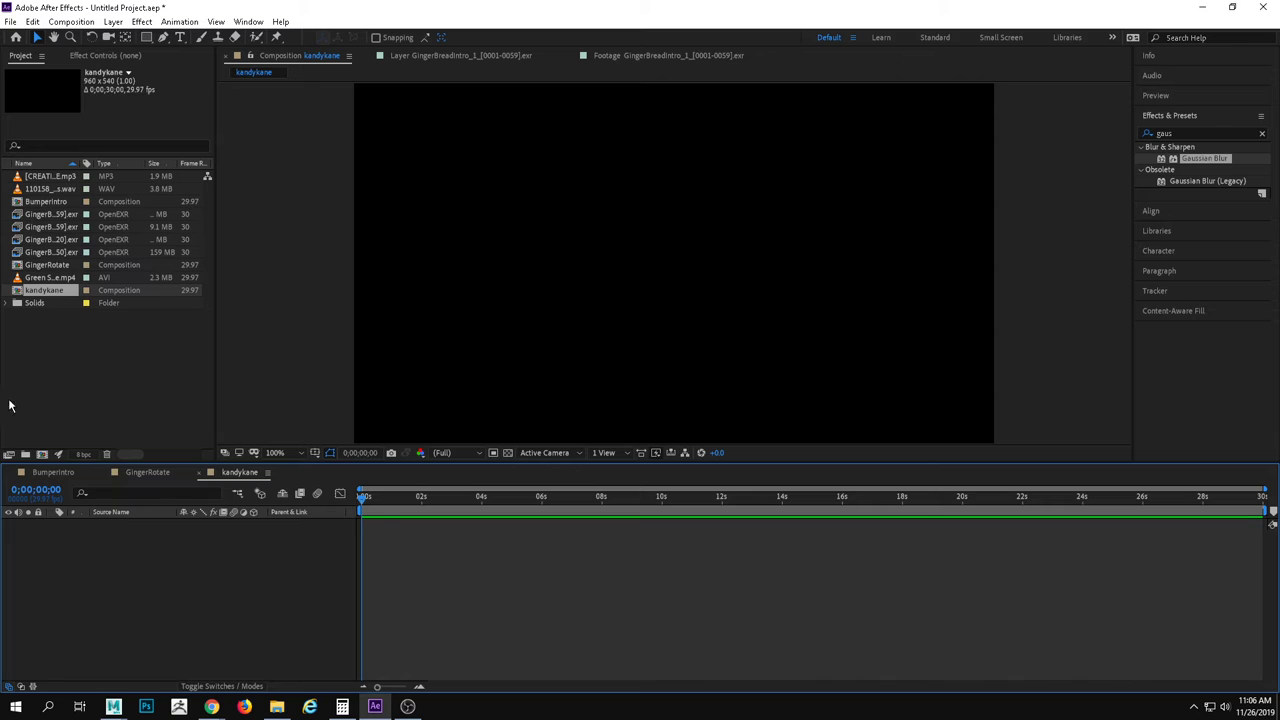
Find the candy cane sequence GingerBreadIntro_1_[0001-0059].exr in the project and add it to kandykane, starting at the first frame.
{"action": "left_click", "coordinate": [49, 405]}
{"action": "left_click", "coordinate": [49, 291]}
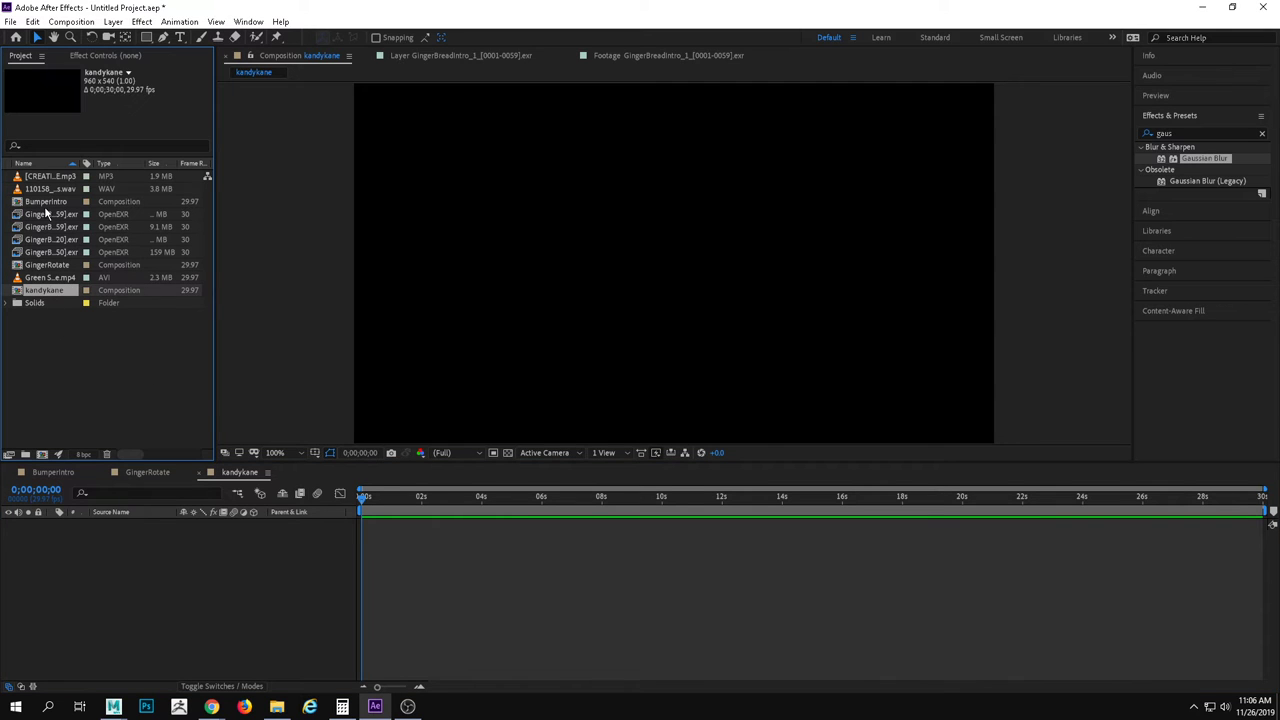
{"action": "left_click", "coordinate": [45, 214]}
{"action": "left_click", "coordinate": [54, 241]}
{"action": "left_click", "coordinate": [56, 253]}
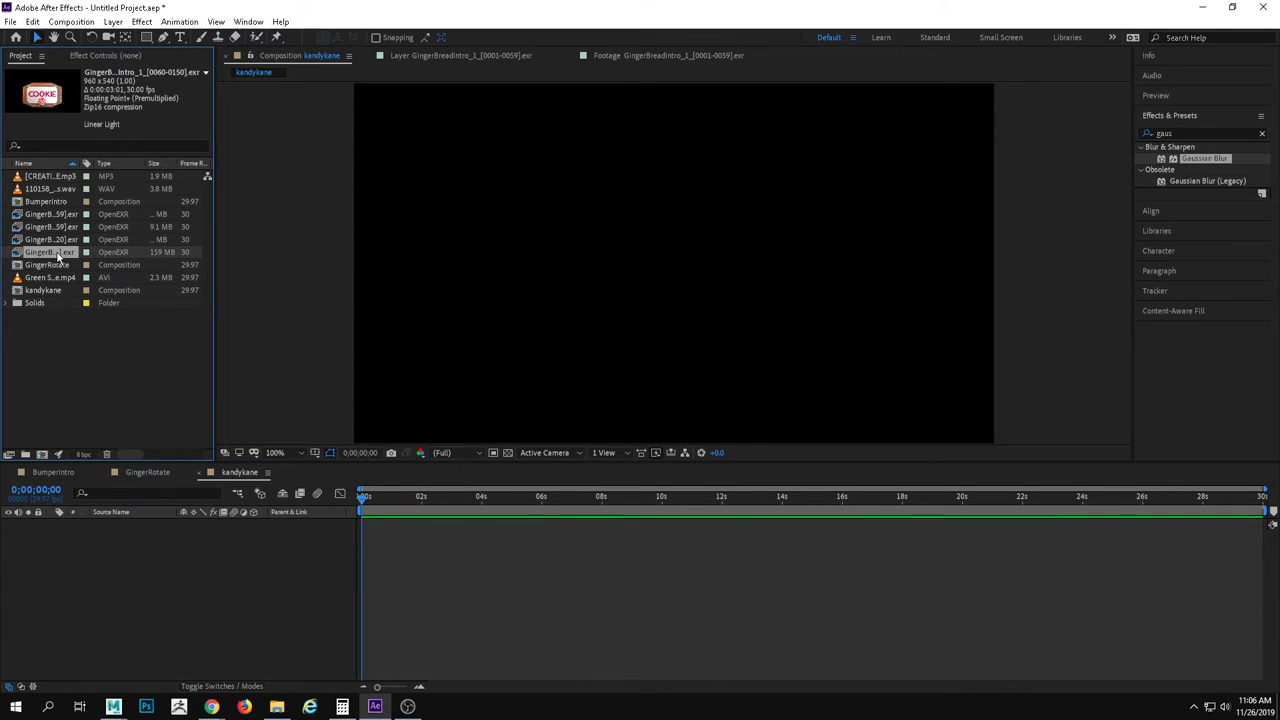
{"action": "left_click", "coordinate": [61, 265]}
{"action": "left_click", "coordinate": [62, 226]}
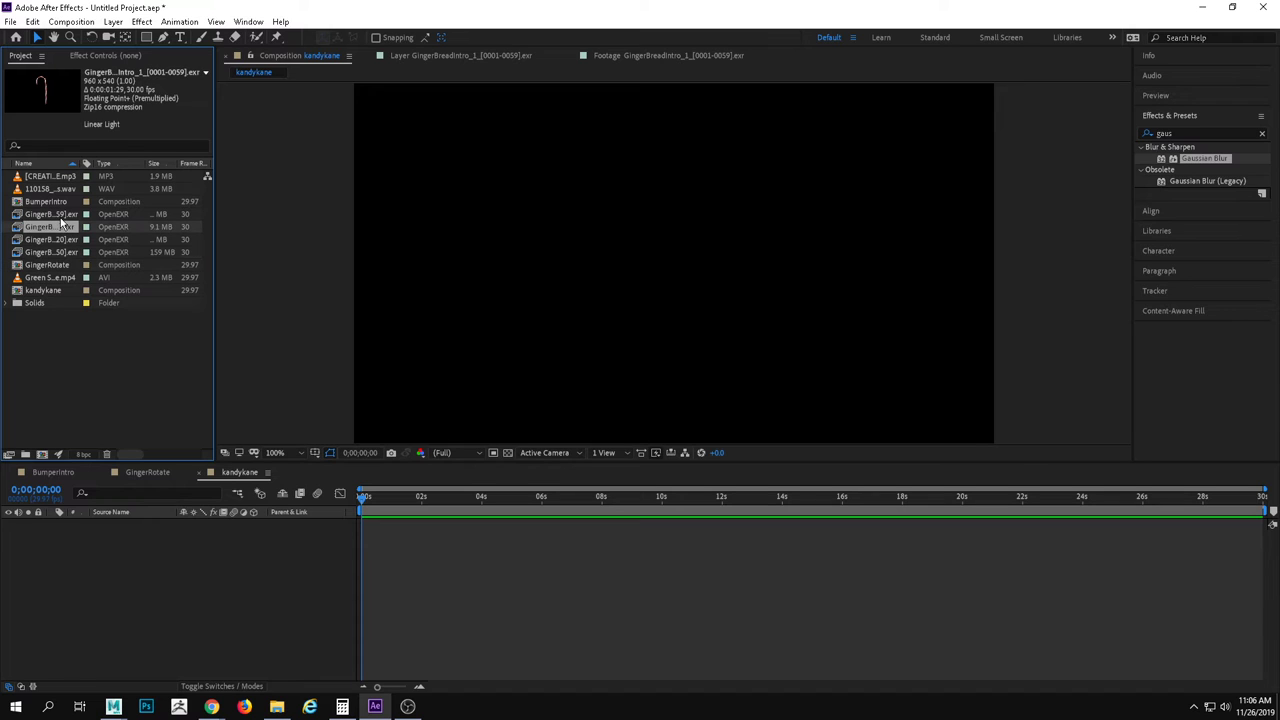
{"action": "left_click_drag", "start_coordinate": [47, 228], "coordinate": [246, 586]}
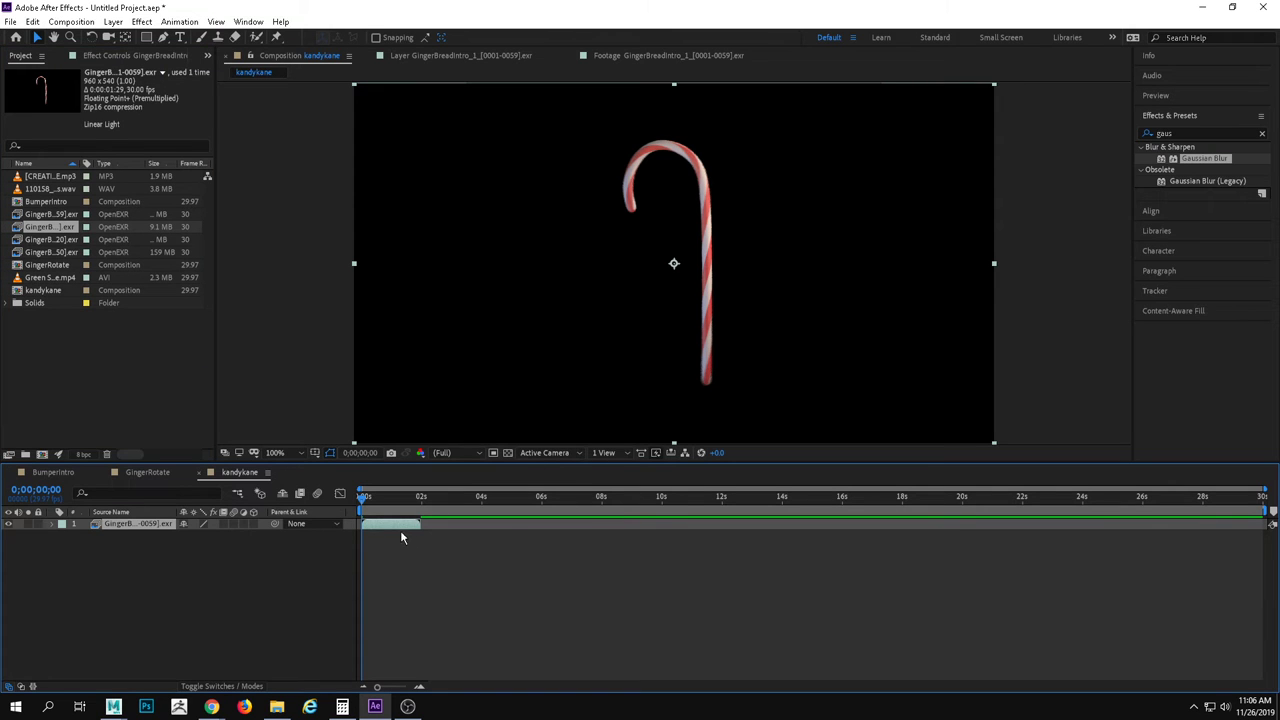
Duplicate the candy cane layer twice and place the copies end to end, starting at about 2 and 4 seconds.
{"action": "key", "text": "ctrl+d"}
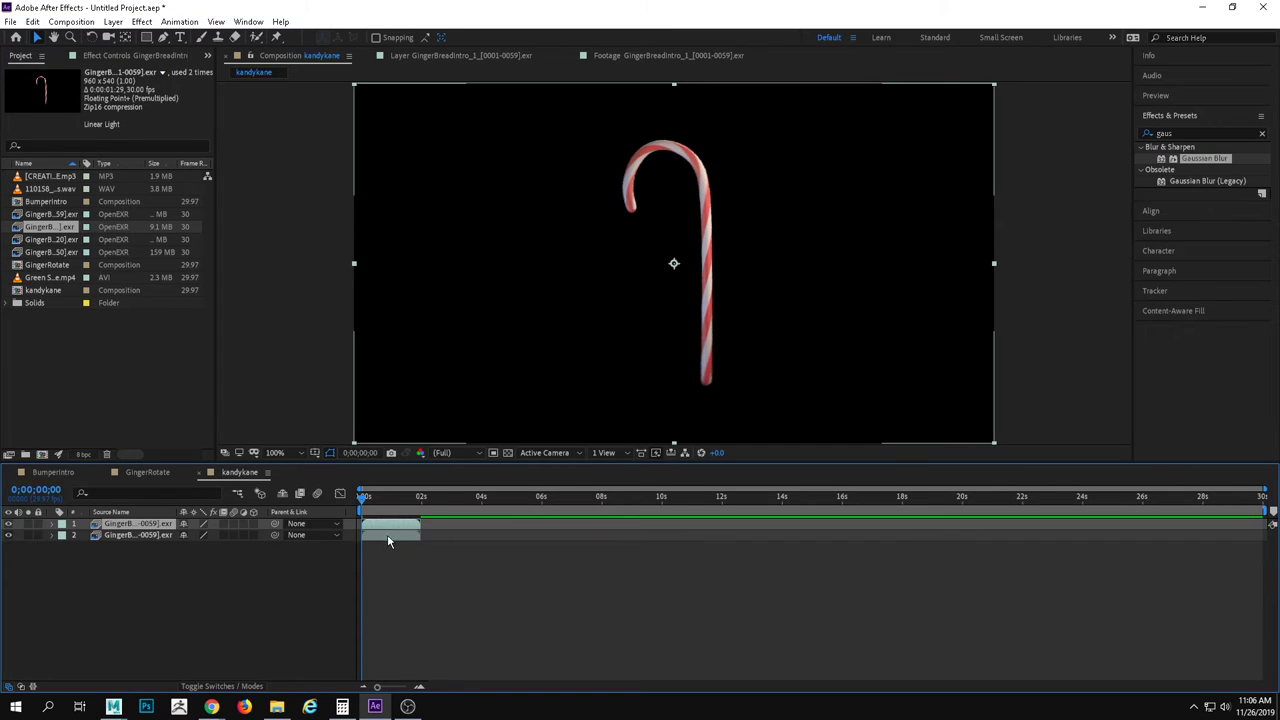
{"action": "left_click_drag", "start_coordinate": [380, 545], "coordinate": [432, 548]}
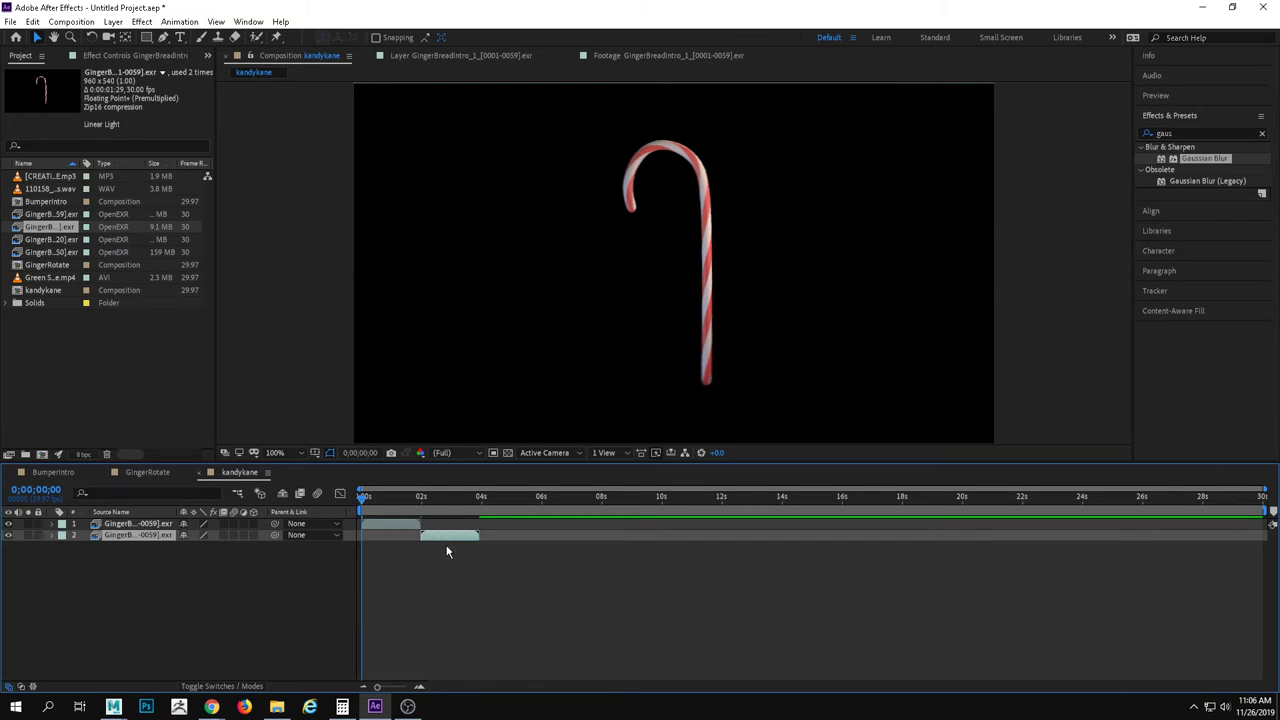
{"action": "key", "text": "ctrl+d"}
{"action": "left_click_drag", "start_coordinate": [439, 549], "coordinate": [496, 551]}
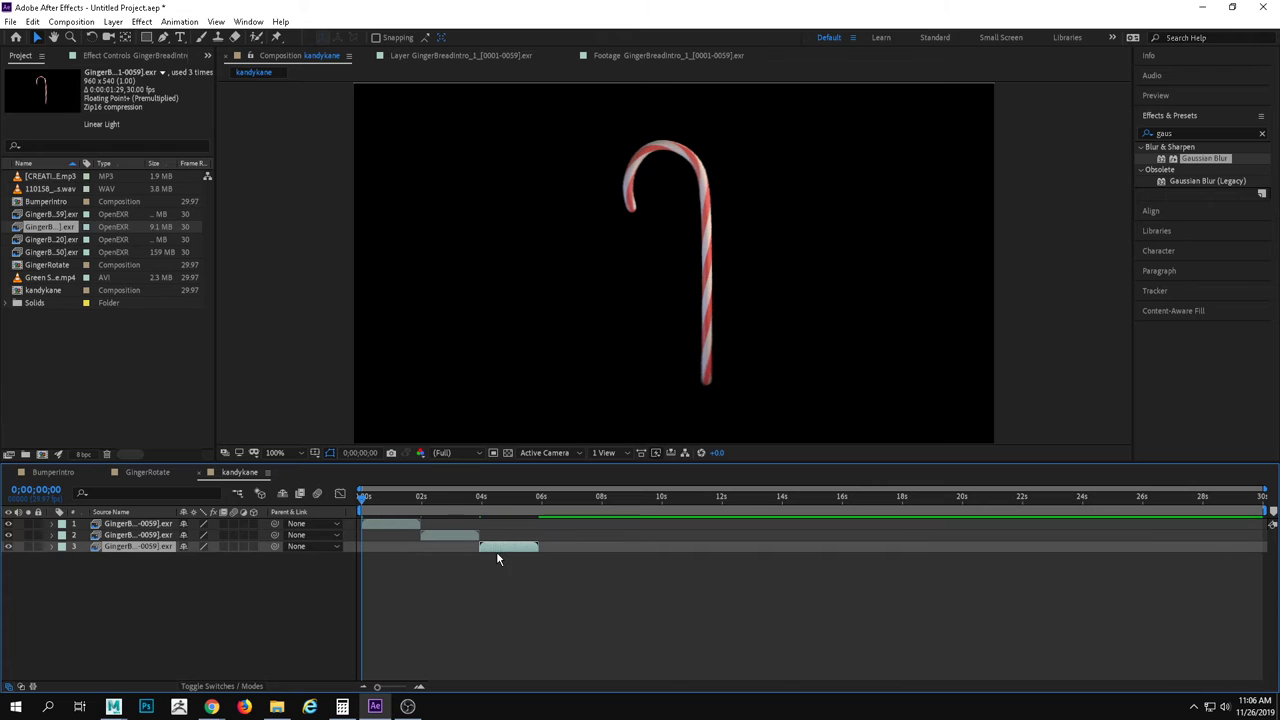
{"action": "left_click", "coordinate": [396, 521]}
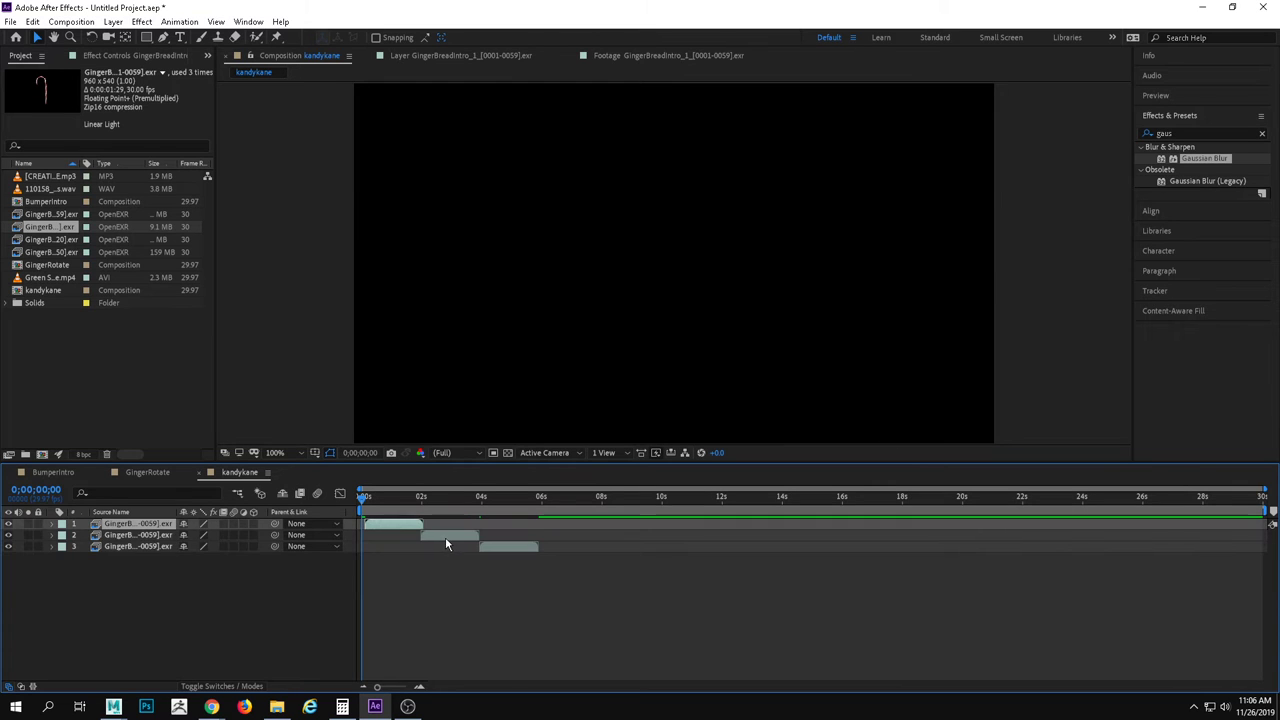
{"action": "left_click", "coordinate": [445, 537], "text": "shift"}
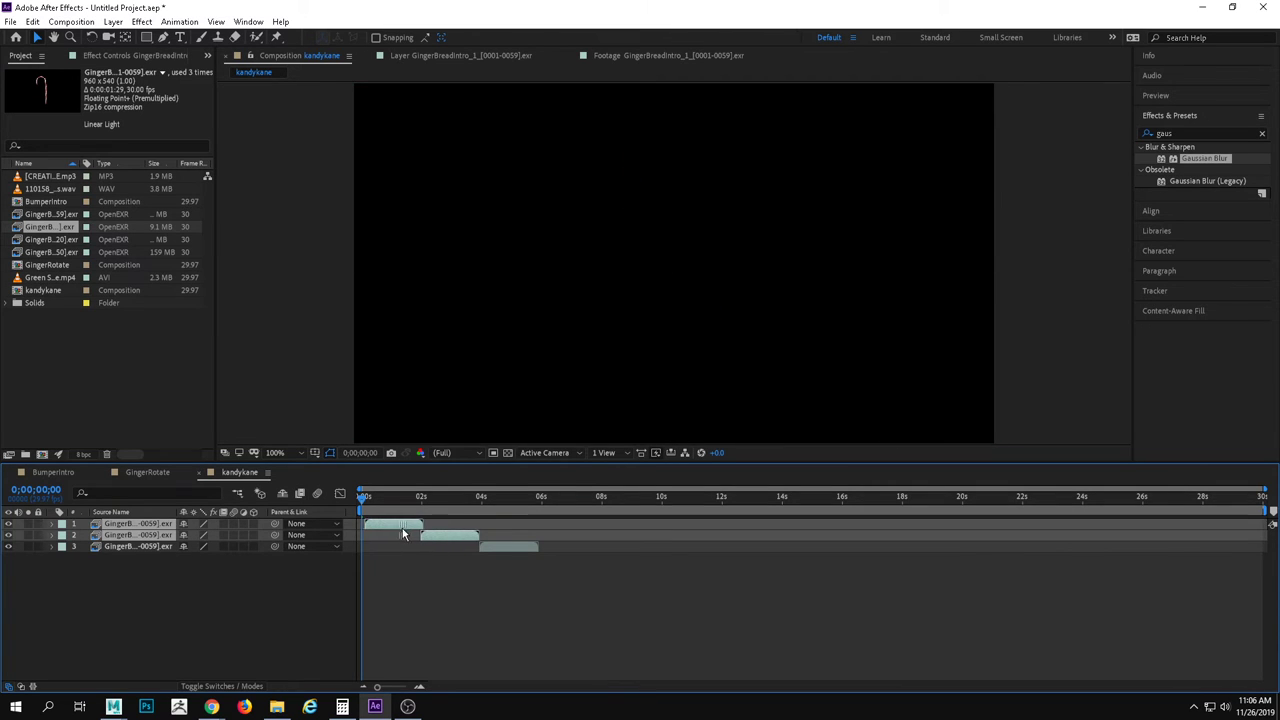
{"action": "key", "text": "ctrl+Up"}
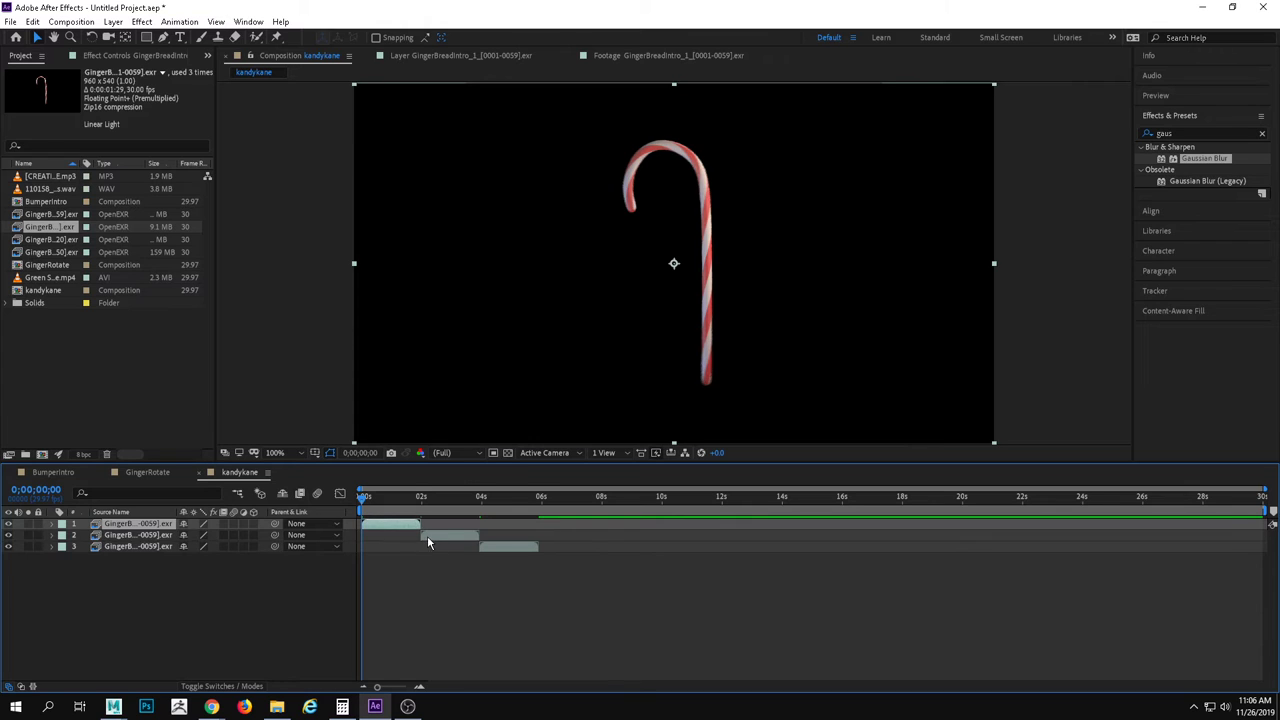
Duplicate the three candy cane clips and place the copies right after the originals, starting at about 6 seconds.
{"action": "left_click", "coordinate": [431, 538], "text": "shift"}
{"action": "left_click", "coordinate": [482, 547], "text": "shift"}
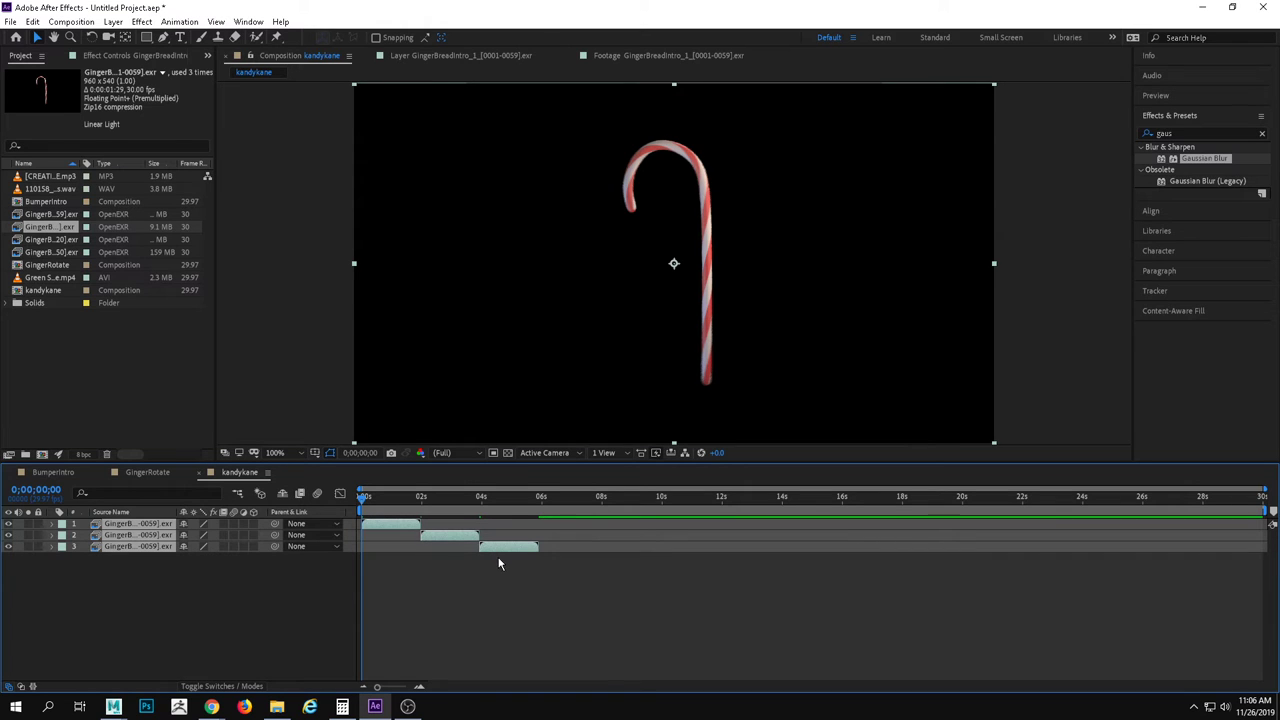
{"action": "key", "text": "ctrl+d"}
{"action": "left_click", "coordinate": [412, 560]}
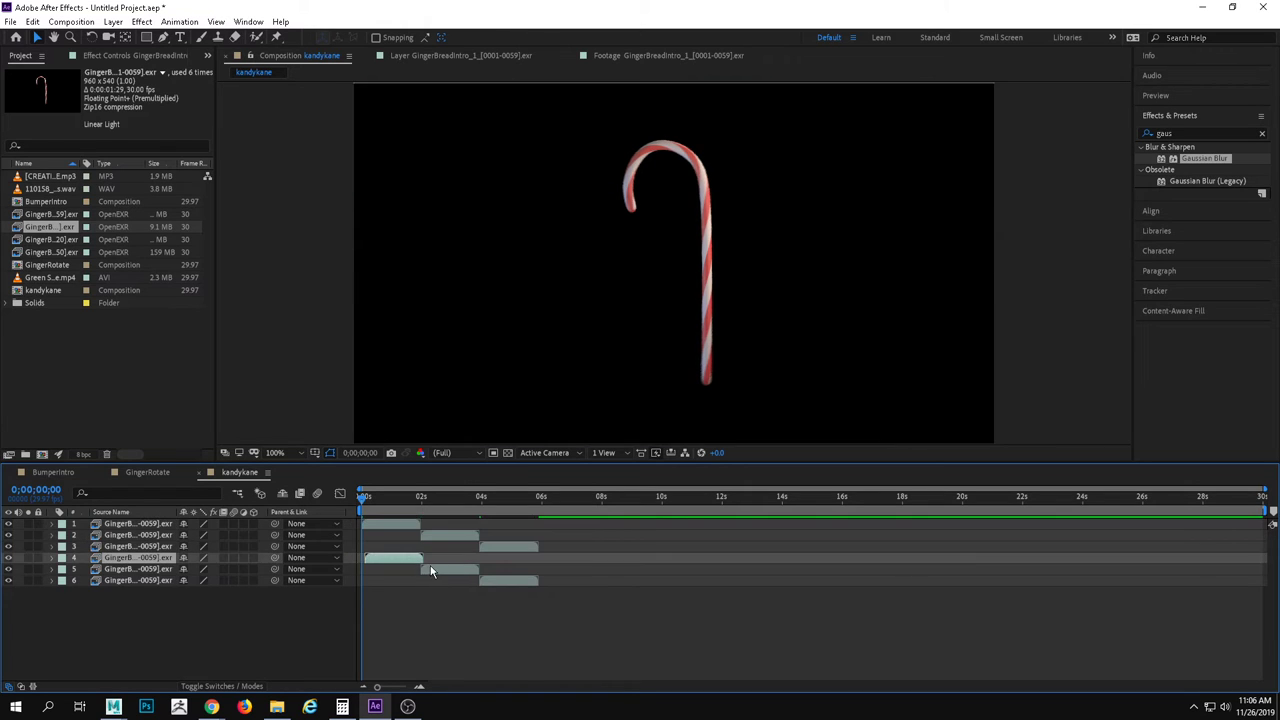
{"action": "left_click", "coordinate": [430, 571], "text": "shift"}
{"action": "left_click", "coordinate": [499, 584], "text": "shift"}
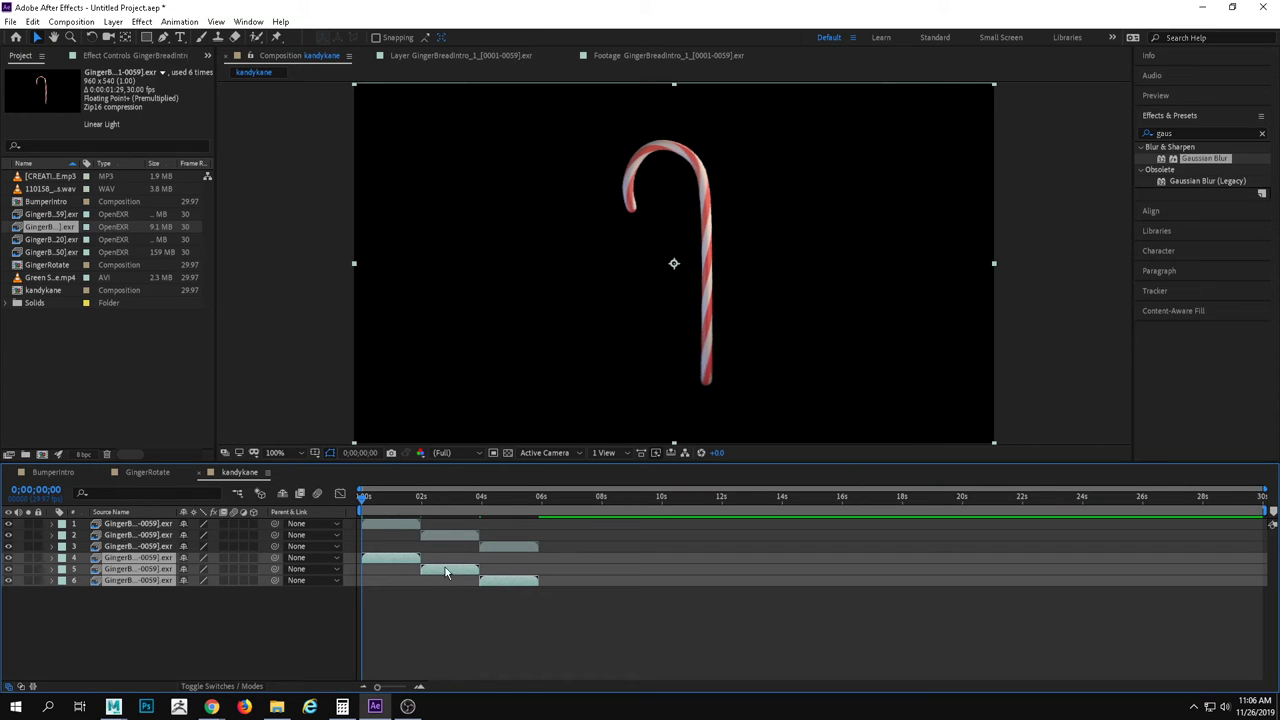
{"action": "left_click_drag", "start_coordinate": [446, 577], "coordinate": [626, 578]}
{"action": "left_click_drag", "start_coordinate": [560, 565], "coordinate": [549, 565]}
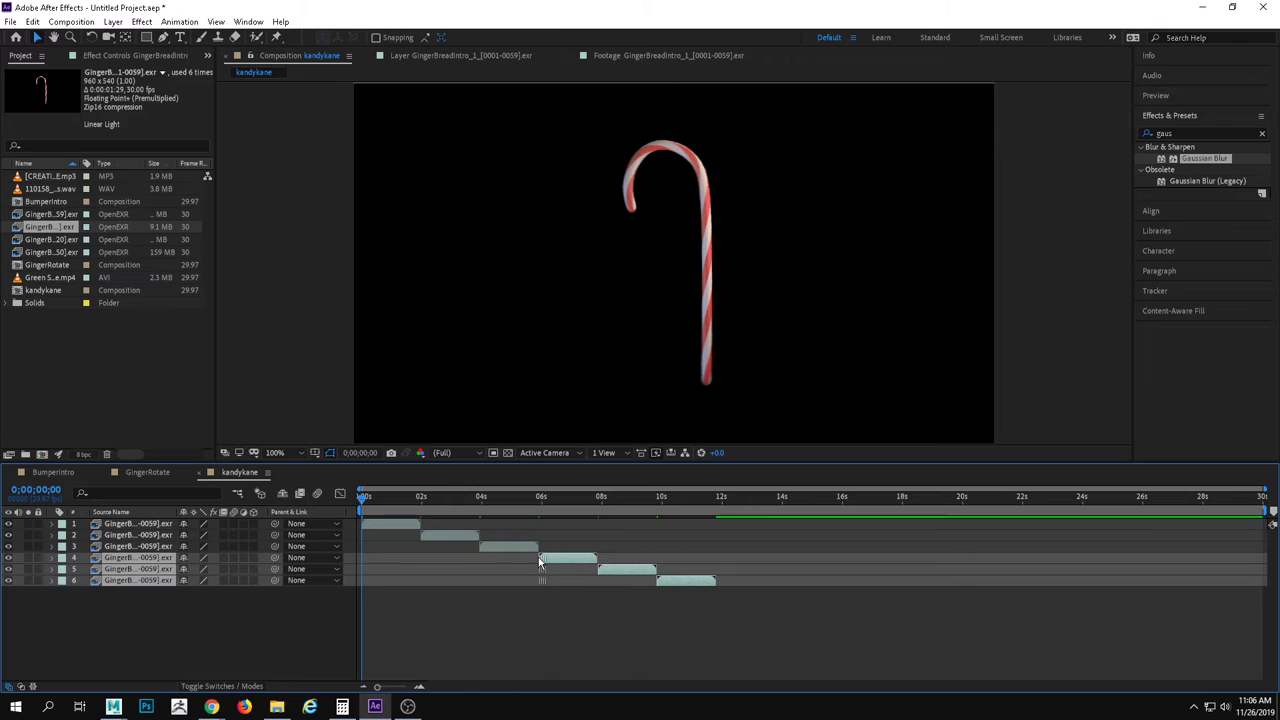
Add three more candy cane clips and shift them with the previous three copies to start at about 6 seconds, extending the sequence to about 18 seconds.
{"action": "key", "text": "ctrl+alt+v"}
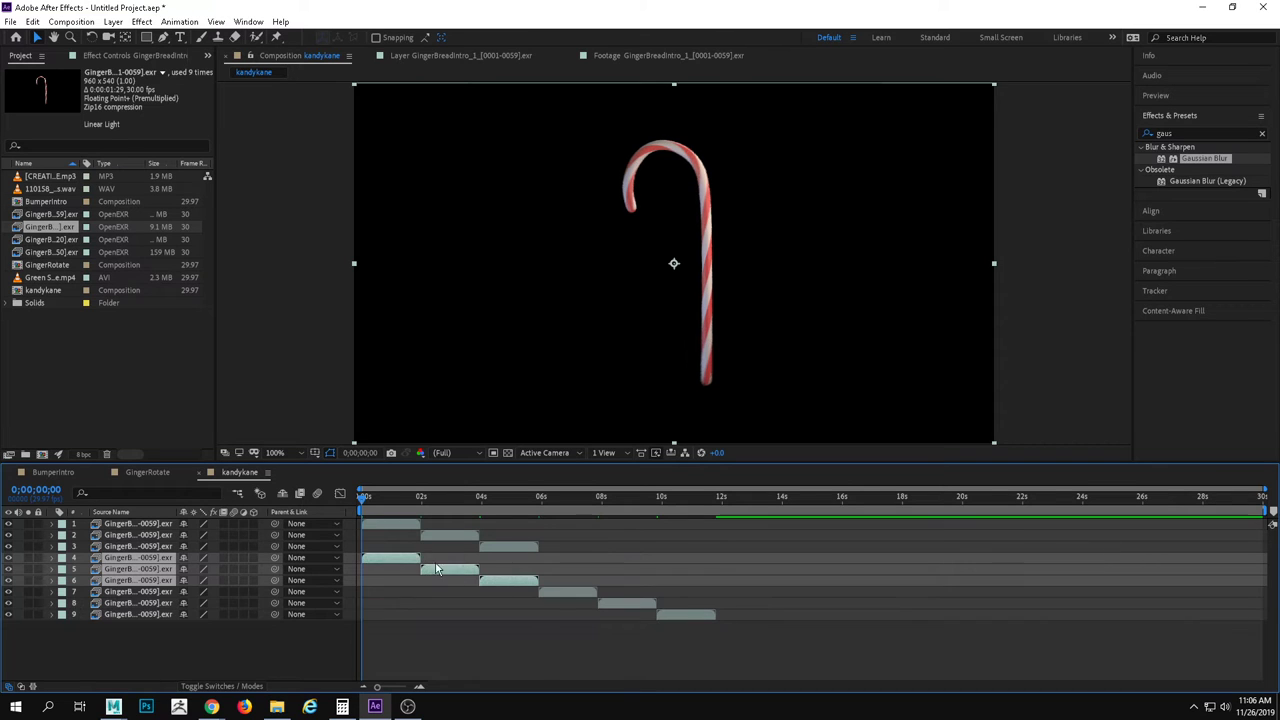
{"action": "left_click", "coordinate": [570, 593], "text": "ctrl"}
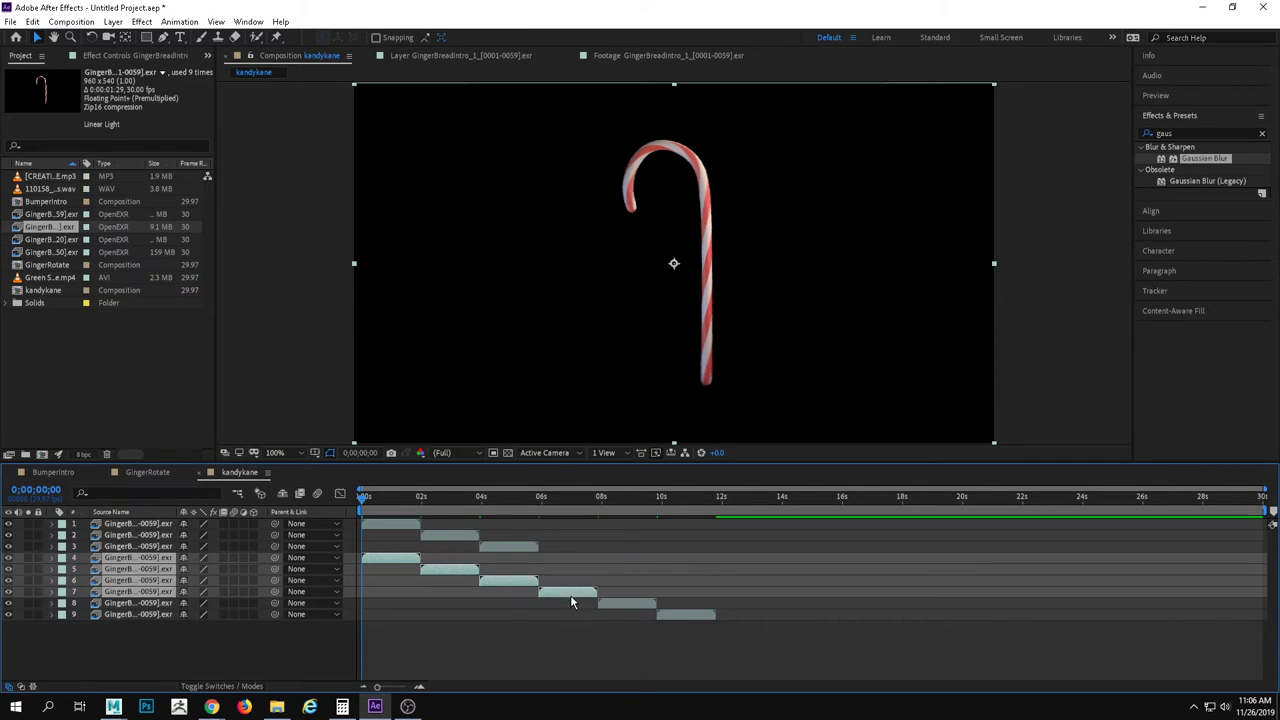
{"action": "left_click", "coordinate": [640, 604], "text": "ctrl"}
{"action": "left_click", "coordinate": [668, 616], "text": "ctrl"}
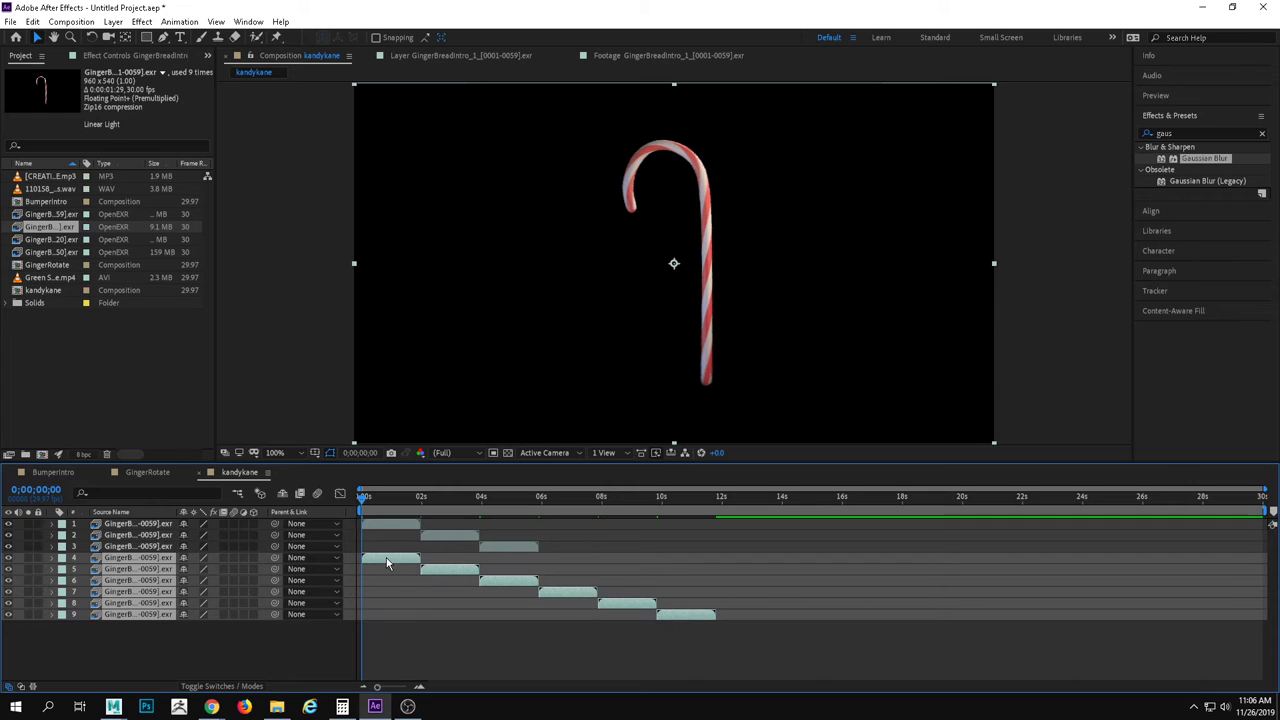
{"action": "left_click_drag", "start_coordinate": [395, 566], "coordinate": [571, 566]}
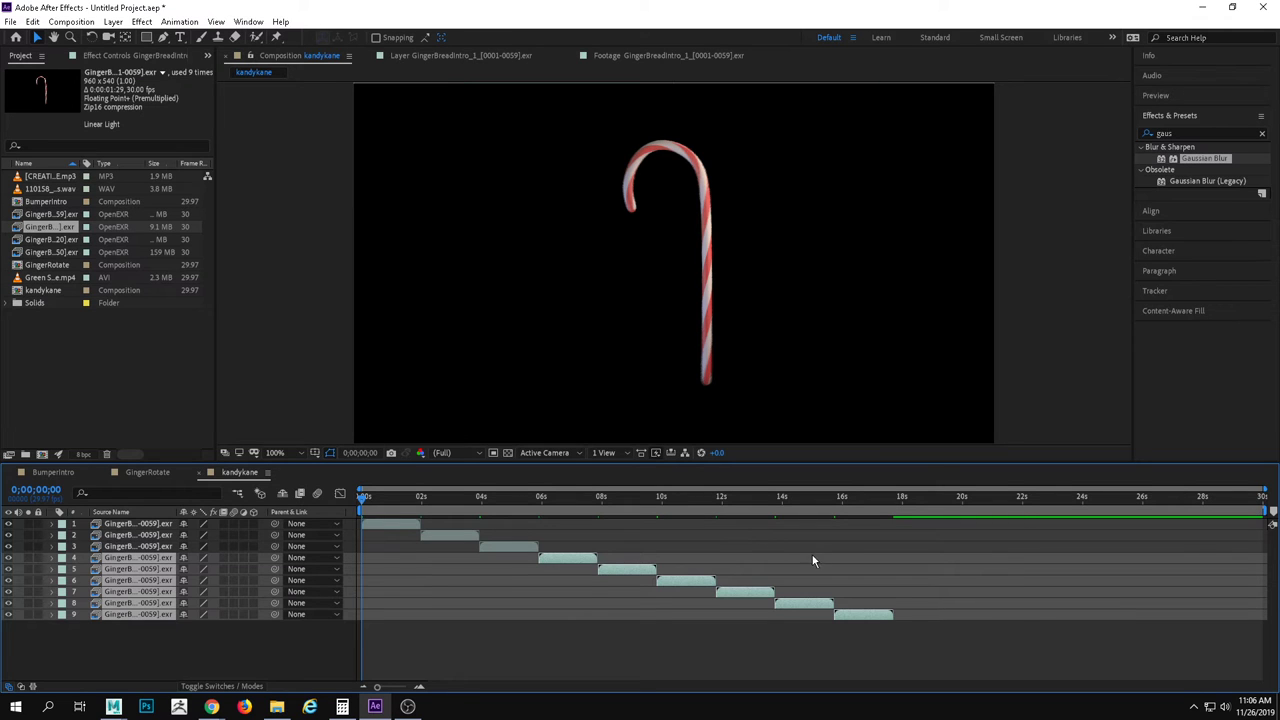
Add a fourth set of three candy cane clips and shift the following clips so the sequence runs continuously to about 24 seconds.
{"action": "key", "text": "ctrl+v"}
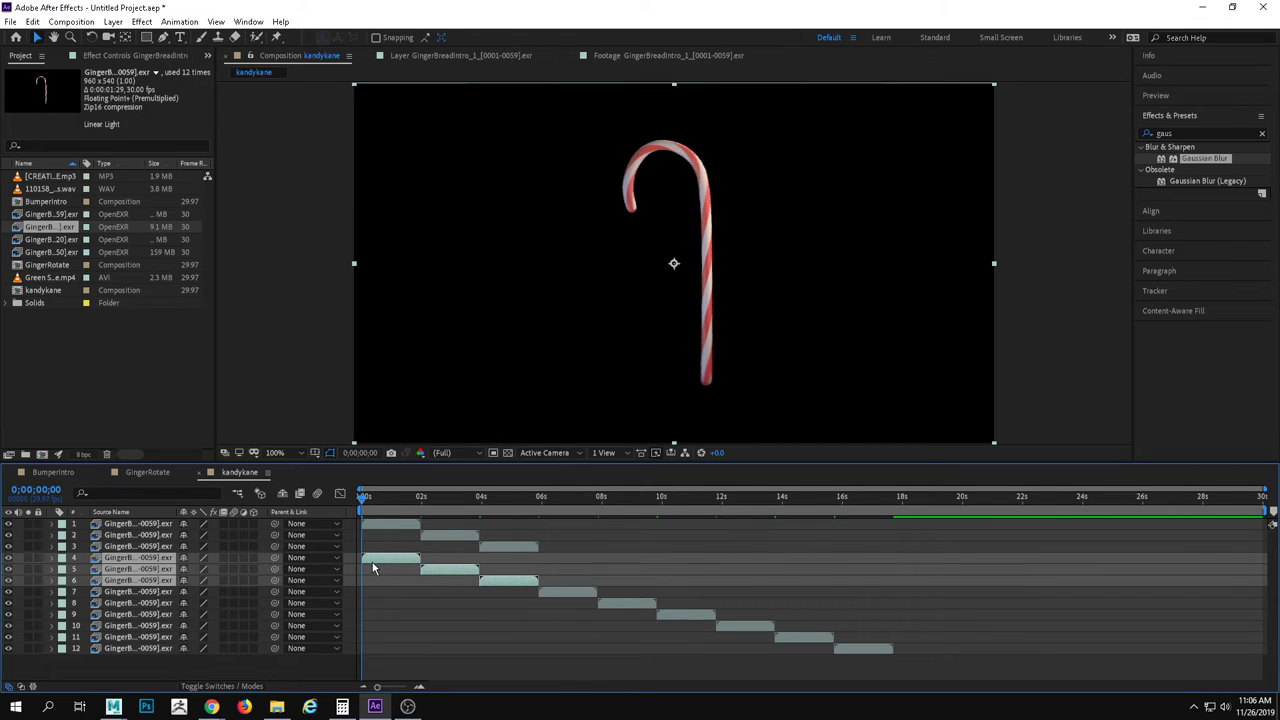
{"action": "left_click_drag", "start_coordinate": [373, 566], "coordinate": [868, 652]}
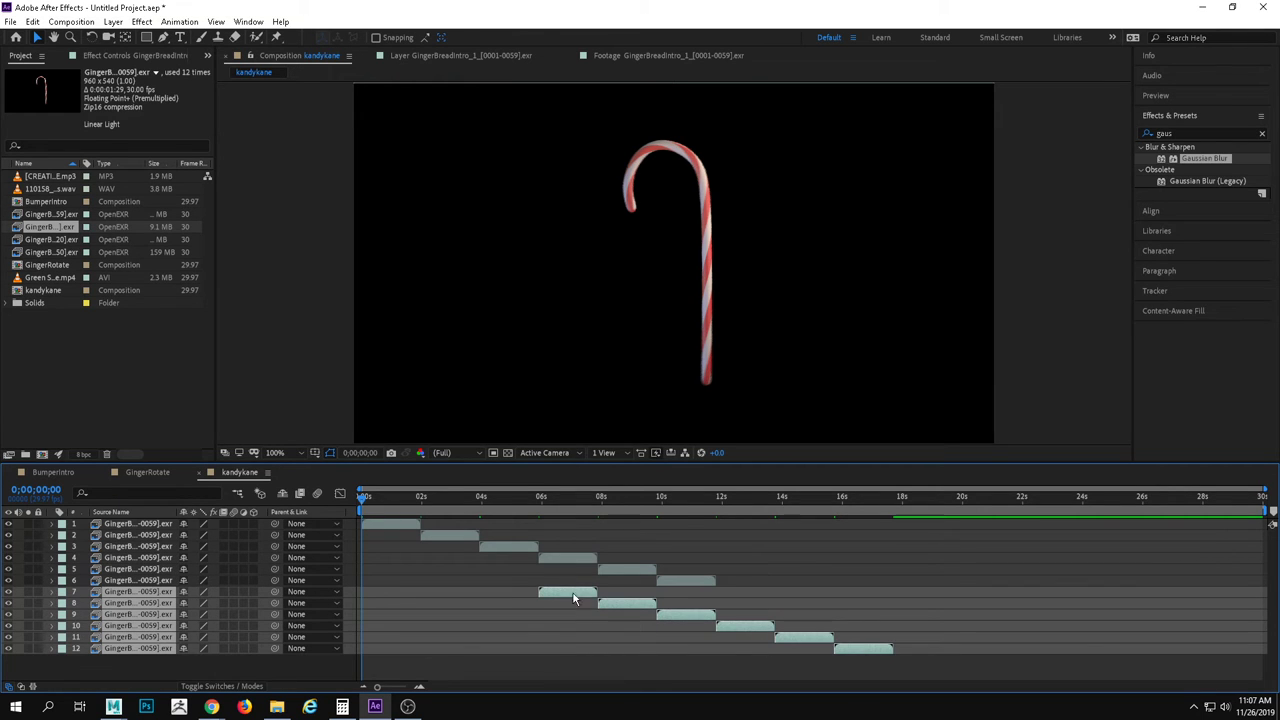
{"action": "left_click_drag", "start_coordinate": [573, 598], "coordinate": [747, 603]}
Play back the kandykane composition from the start to check the looped rotation.
{"action": "left_click", "coordinate": [509, 497]}
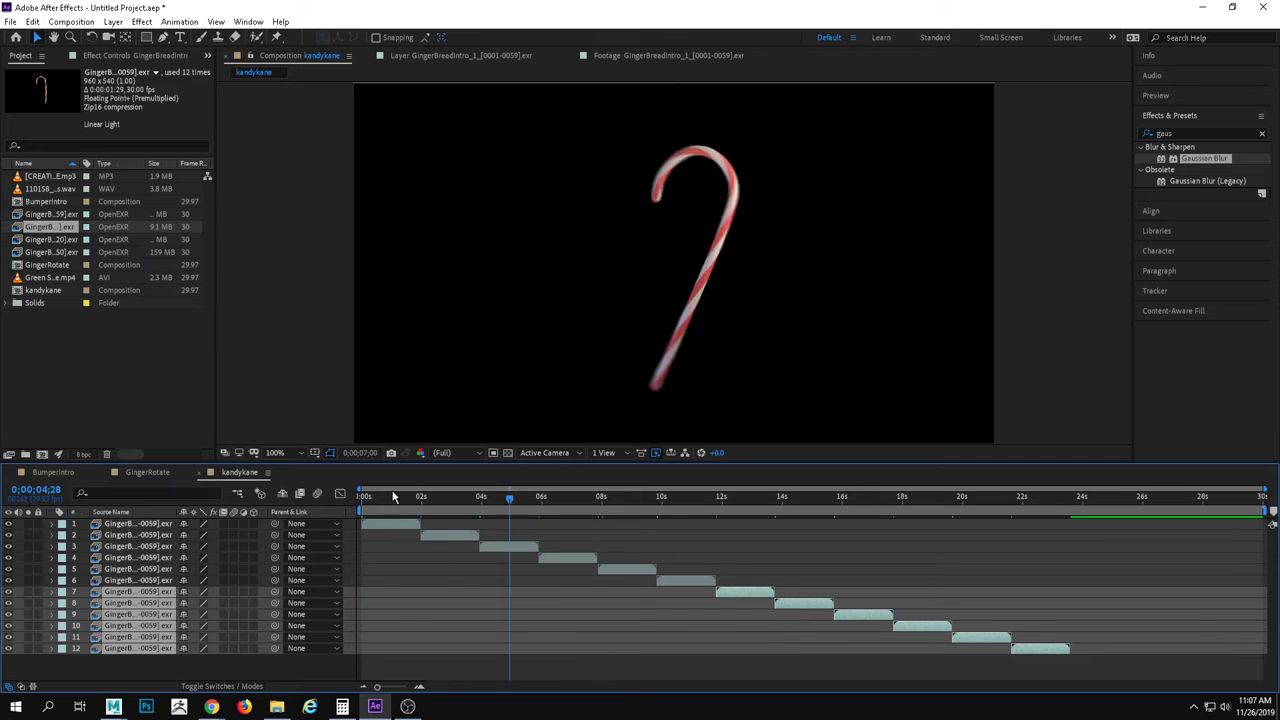
{"action": "key", "text": "space"}
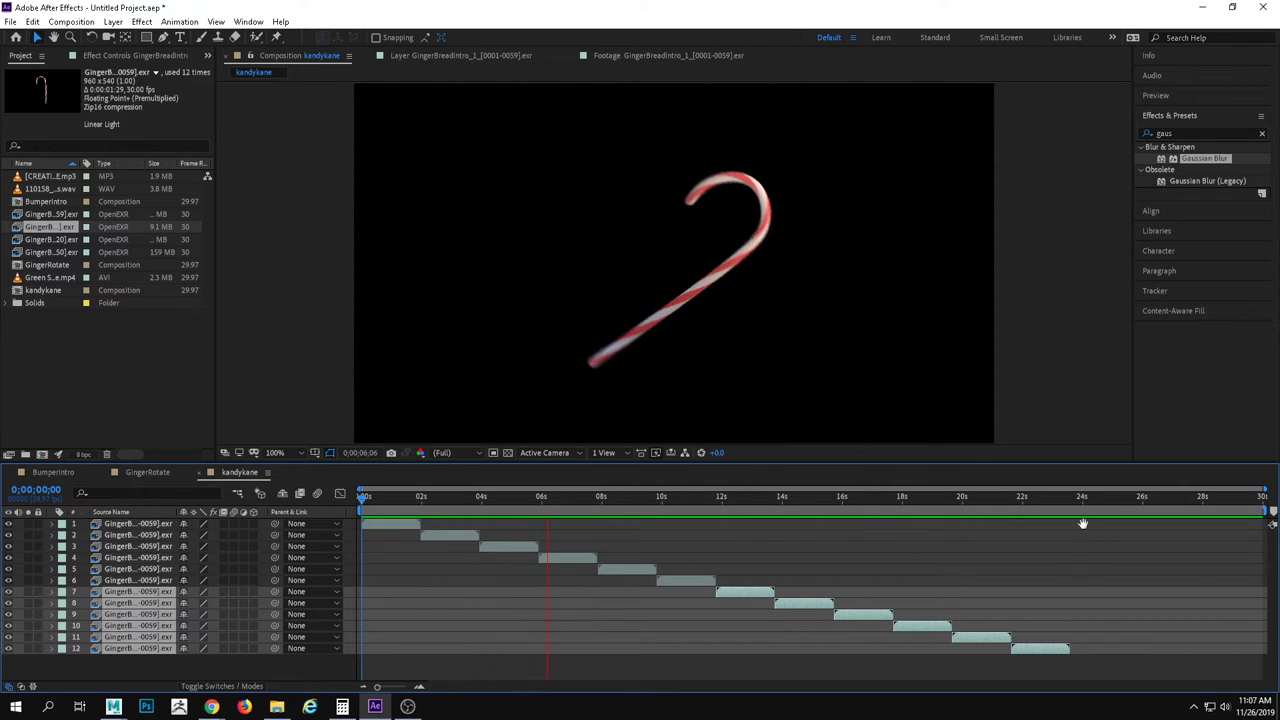
{"action": "key", "text": "space"}
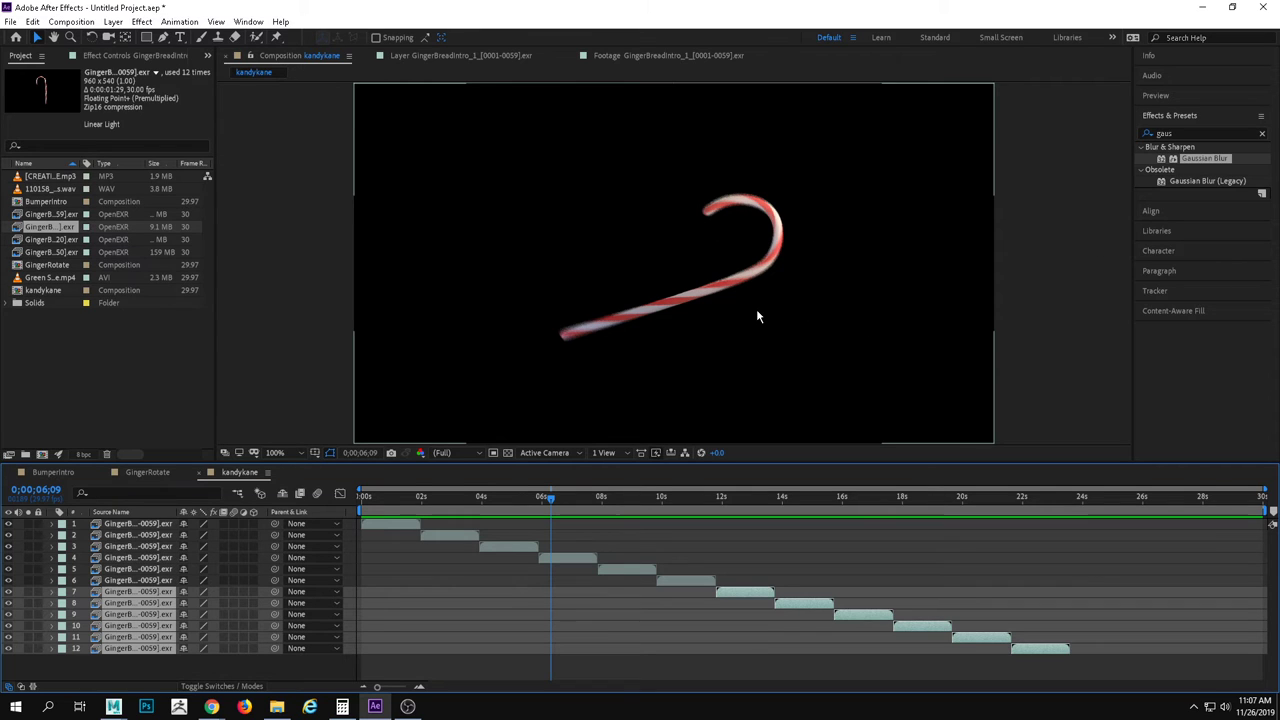
Open the BumperIntro composition and add the kandykane composition as its top layer.
{"action": "left_click", "coordinate": [53, 473]}
{"action": "left_click", "coordinate": [95, 355]}
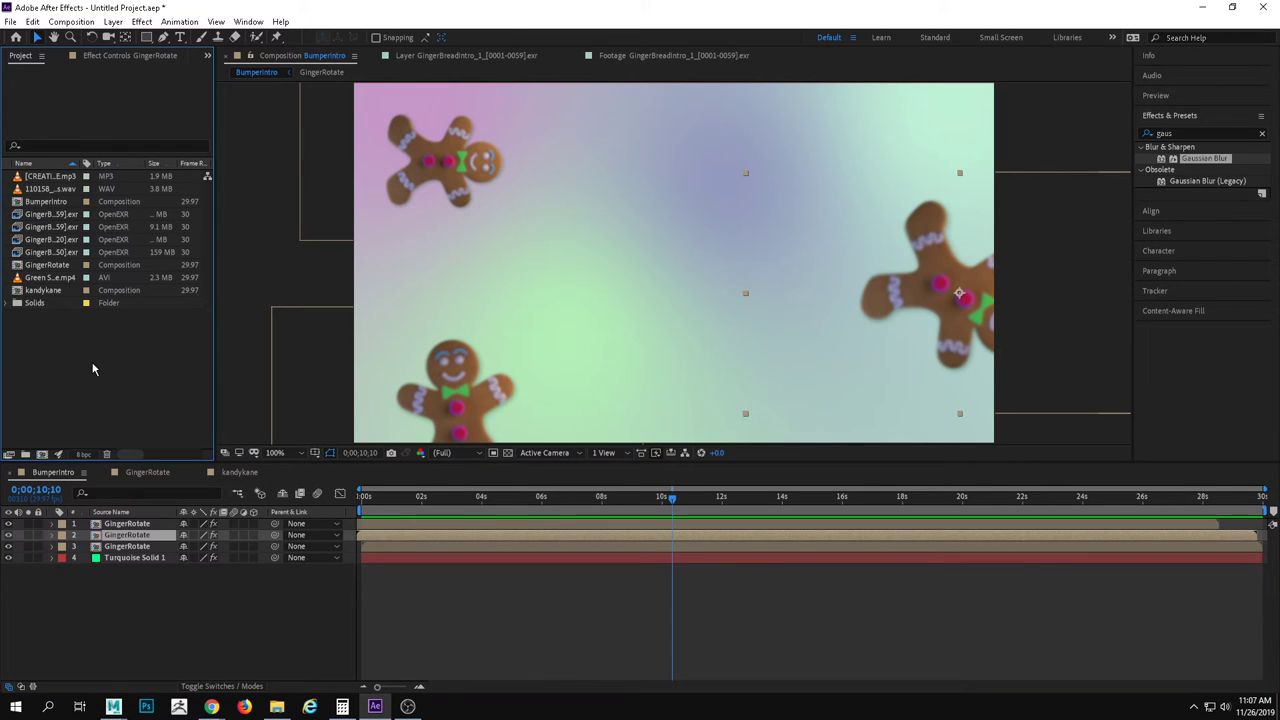
{"action": "left_click", "coordinate": [48, 216]}
{"action": "left_click", "coordinate": [50, 227]}
{"action": "left_click", "coordinate": [56, 265]}
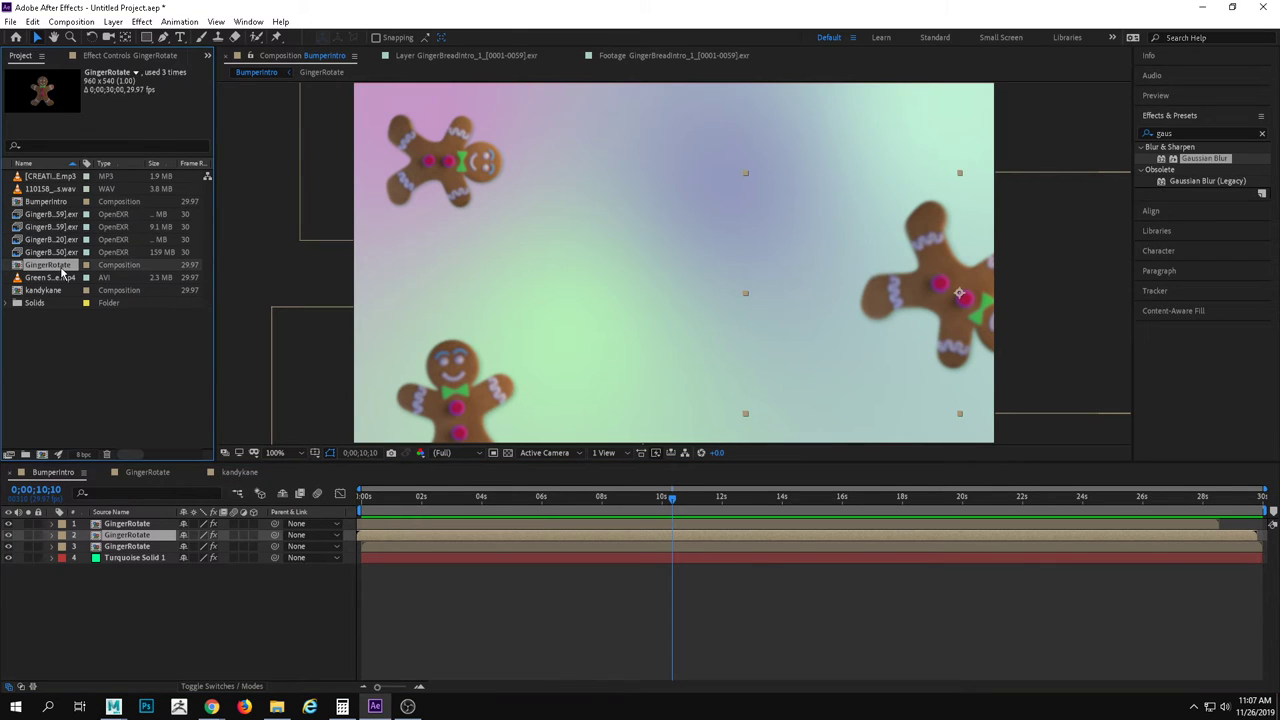
{"action": "left_click", "coordinate": [57, 306]}
{"action": "left_click", "coordinate": [43, 291]}
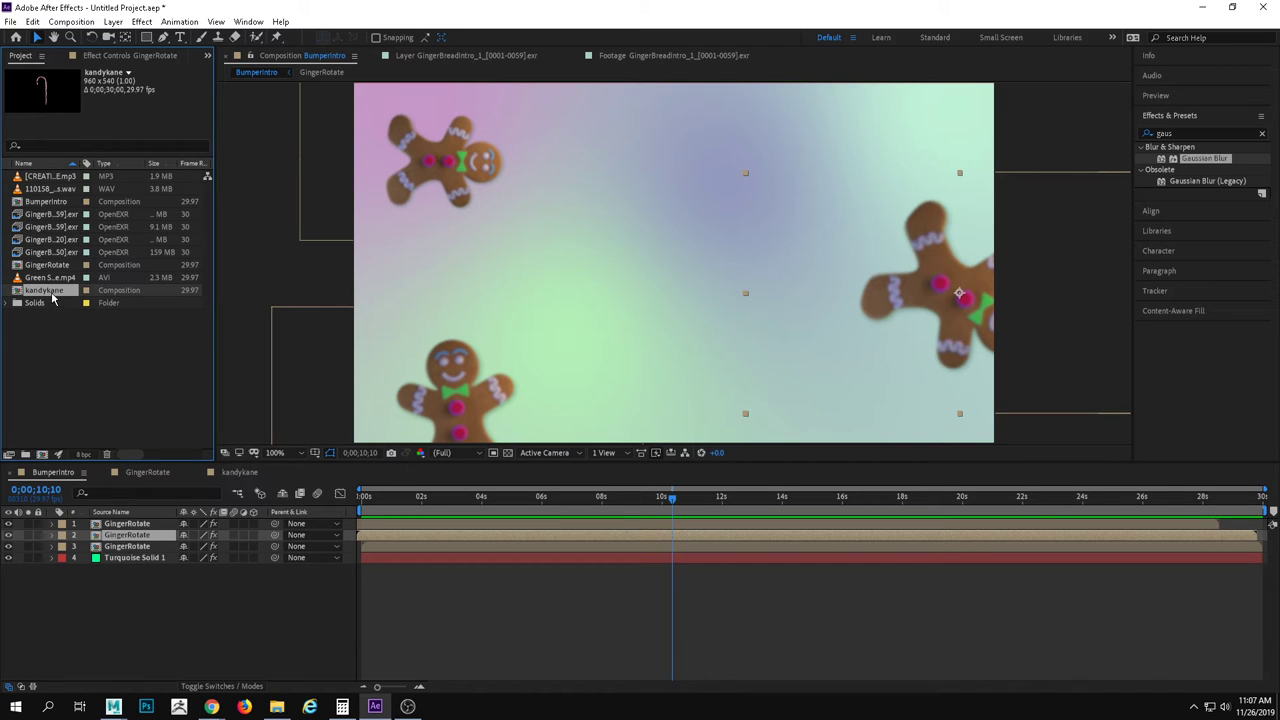
{"action": "left_click_drag", "start_coordinate": [52, 296], "coordinate": [197, 526]}
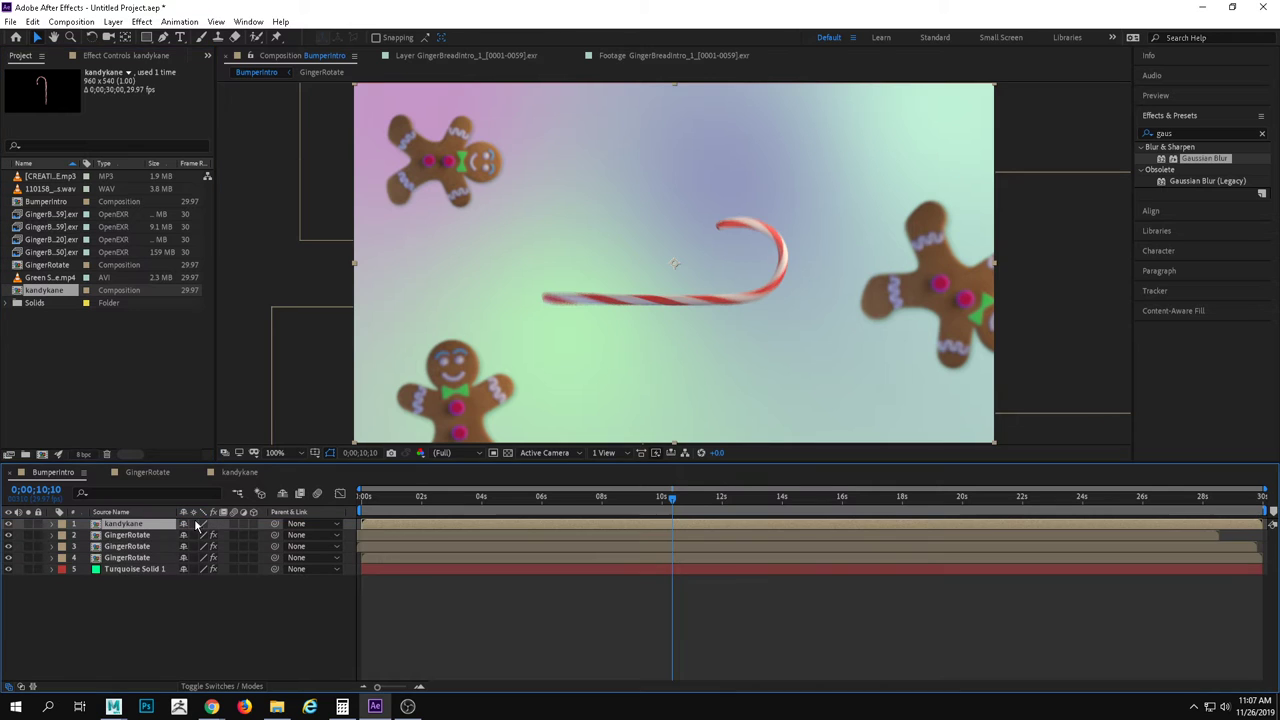
Return to the first frame and copy the effects of the topmost GingerRotate layer onto the kandykane layer.
{"action": "left_click_drag", "start_coordinate": [673, 500], "coordinate": [287, 511]}
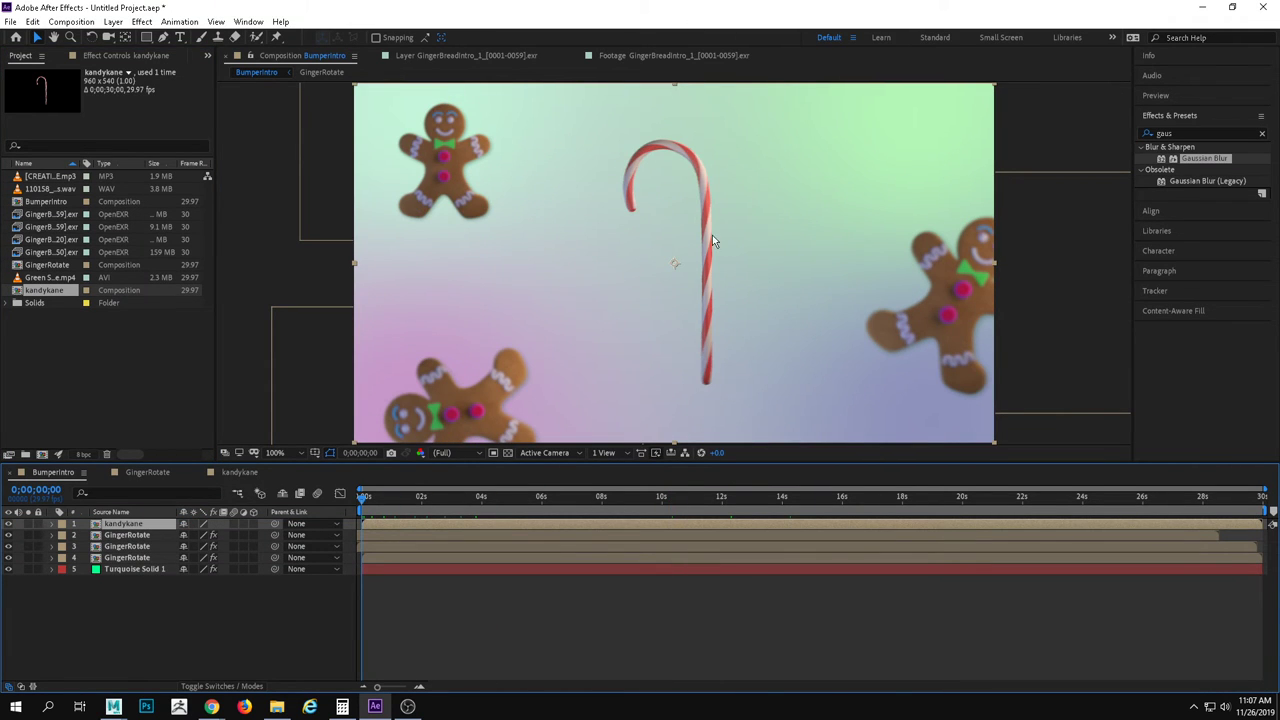
{"action": "left_click", "coordinate": [54, 536]}
{"action": "left_click", "coordinate": [95, 558]}
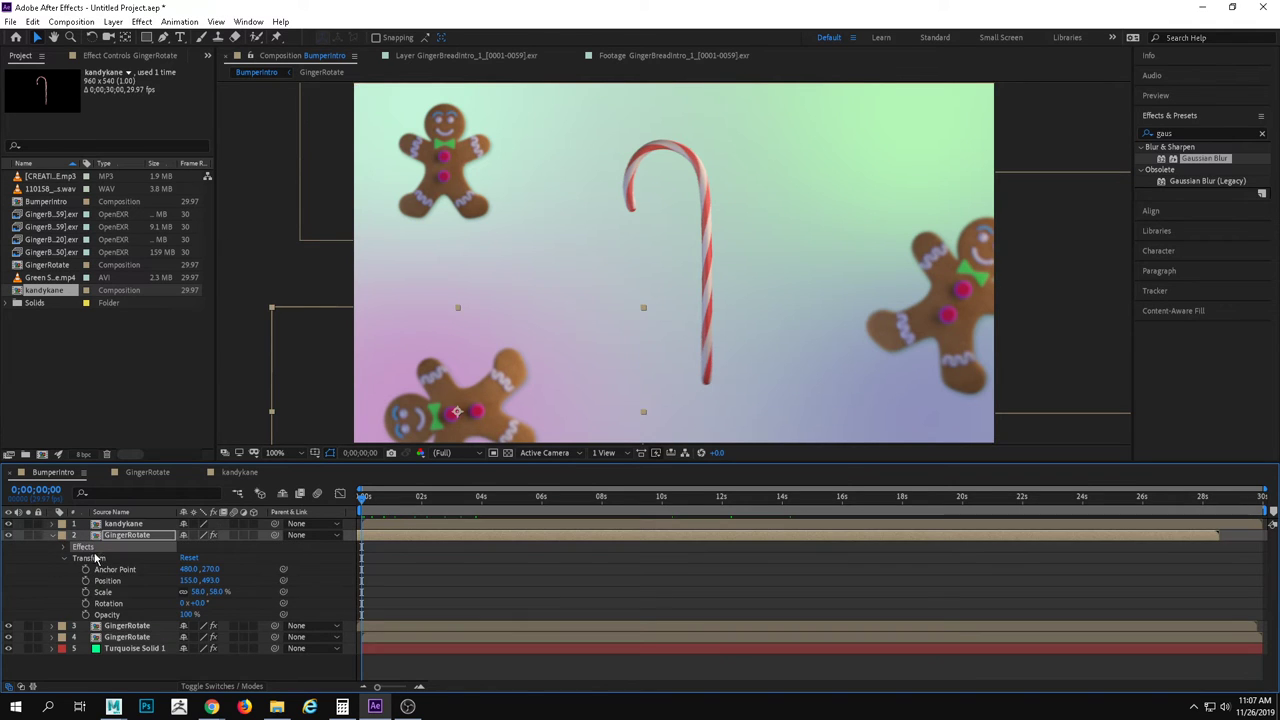
{"action": "left_click", "coordinate": [118, 524]}
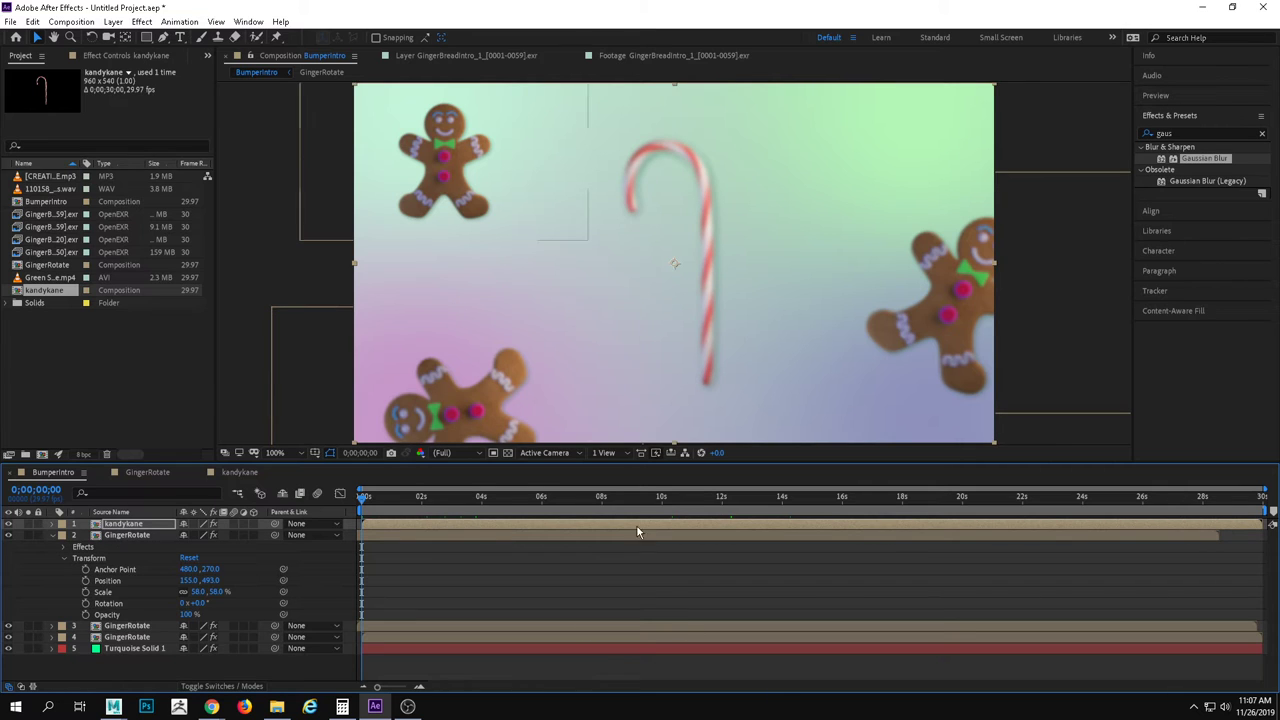
Reduce the Gaussian Blur blurriness on the kandykane layer to 2.9.
{"action": "left_click", "coordinate": [51, 524]}
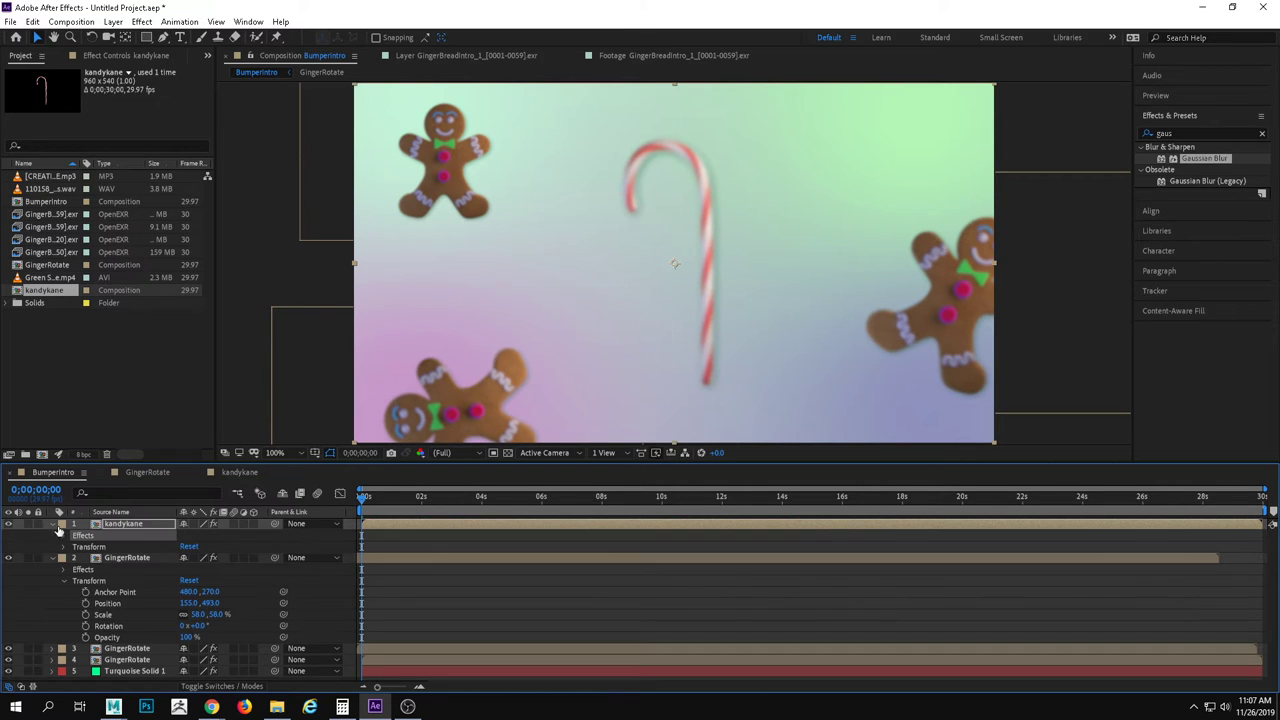
{"action": "left_click", "coordinate": [65, 536]}
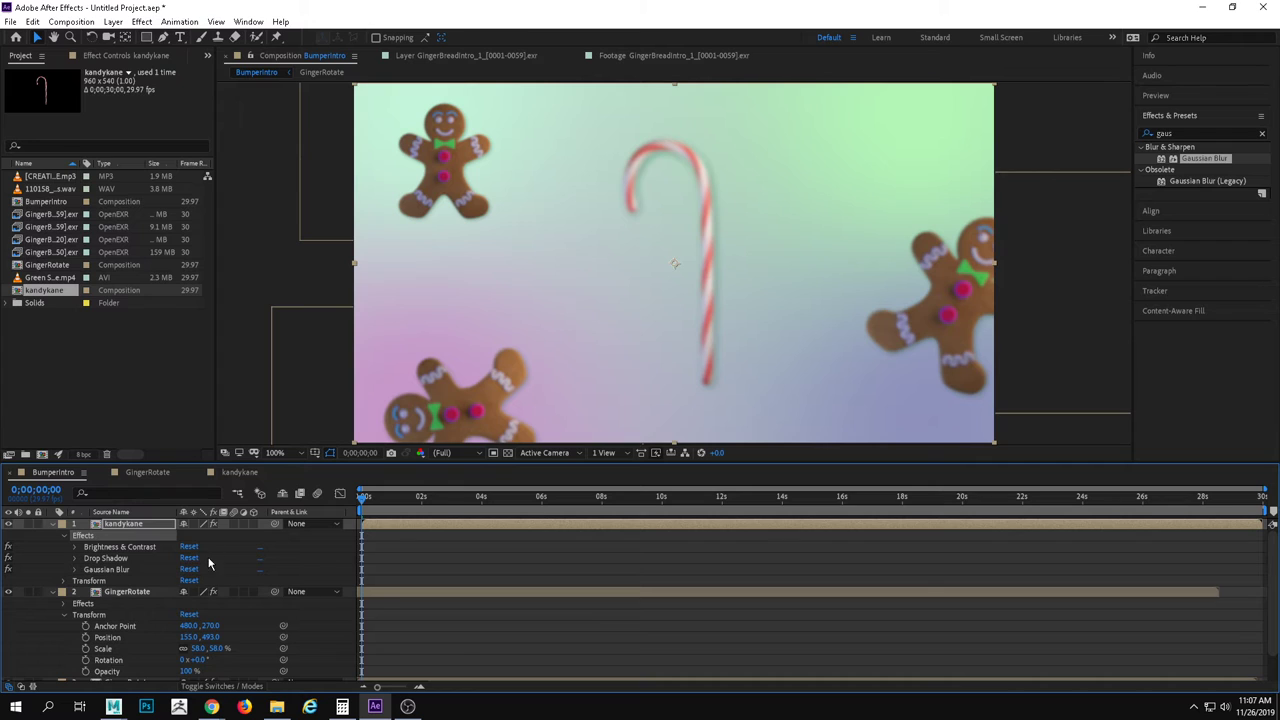
{"action": "left_click", "coordinate": [75, 569]}
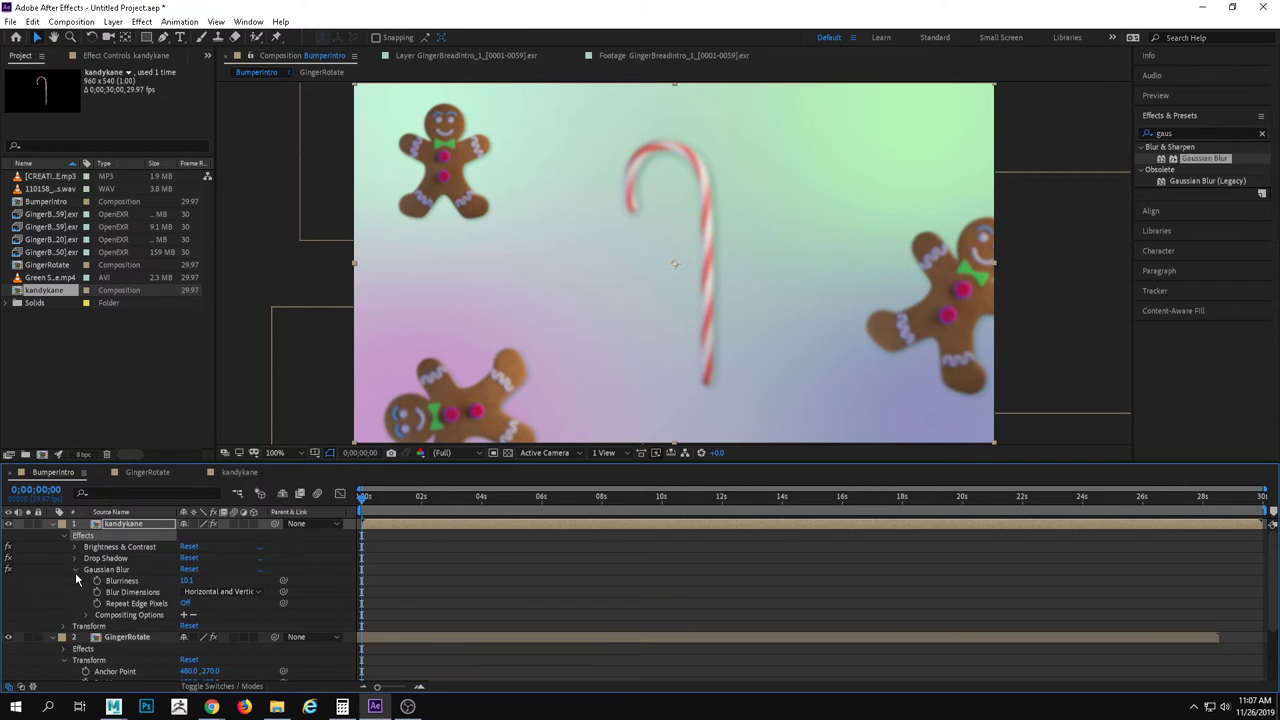
{"action": "left_click", "coordinate": [183, 580]}
{"action": "left_click_drag", "start_coordinate": [160, 576], "coordinate": [309, 558]}
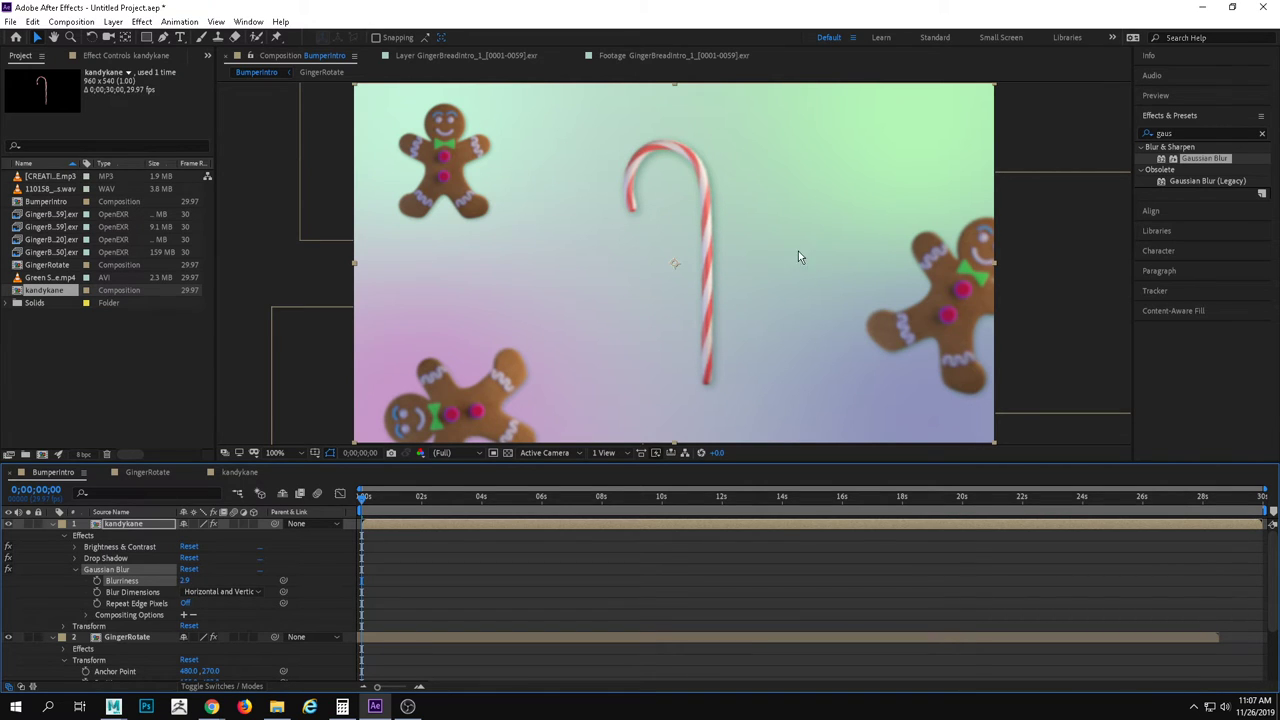
Move the candy cane up and right to about 629, 91 and scale its layer down to 38%.
{"action": "left_click", "coordinate": [123, 526]}
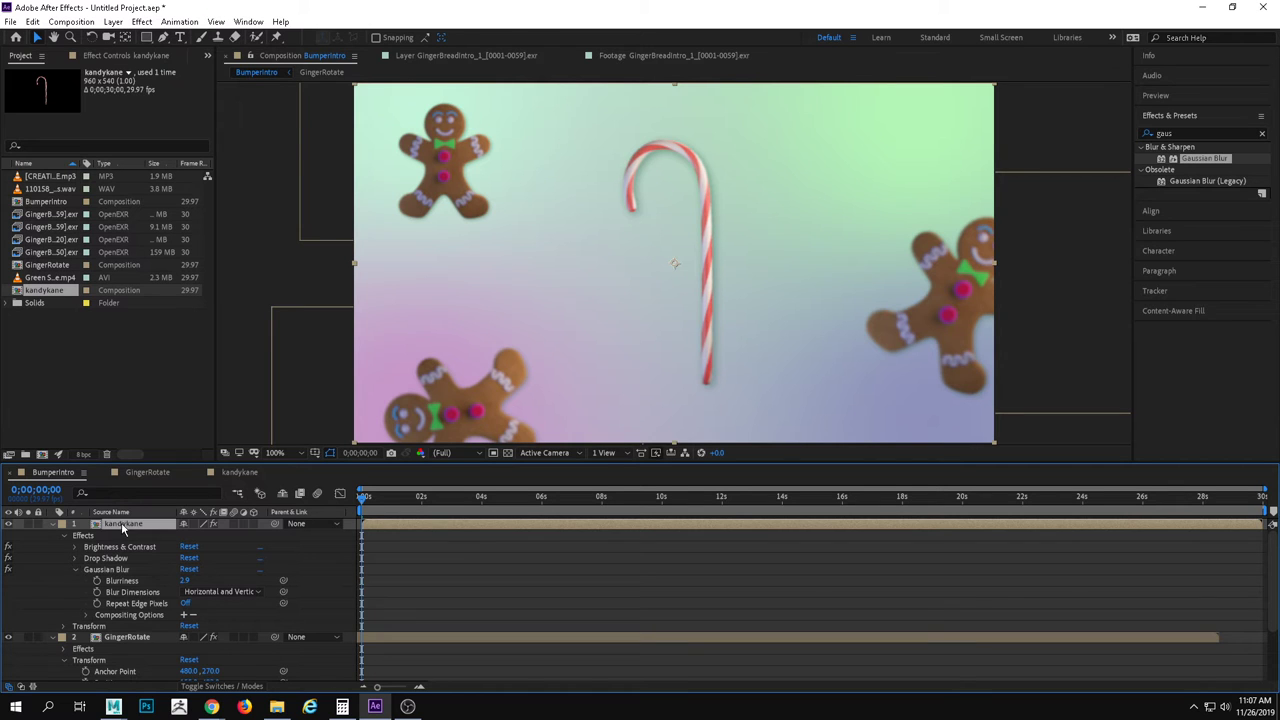
{"action": "left_click_drag", "start_coordinate": [703, 246], "coordinate": [809, 128]}
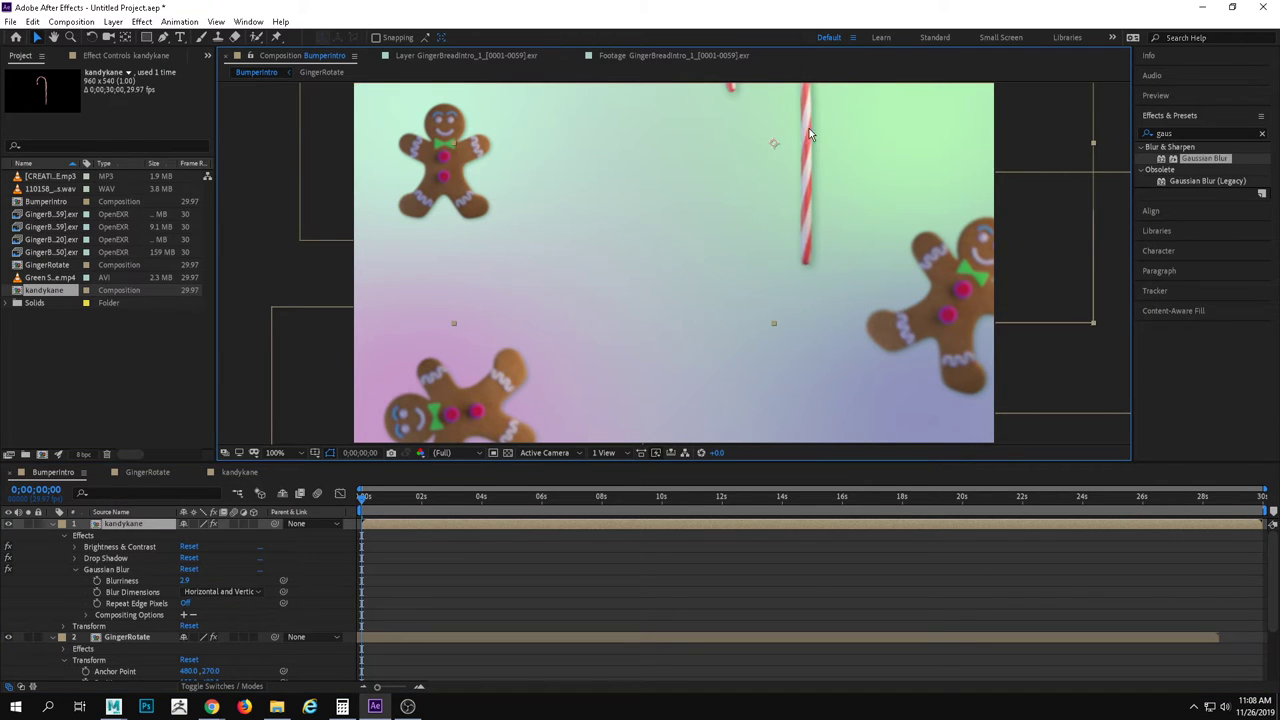
{"action": "left_click", "coordinate": [67, 625]}
{"action": "left_click", "coordinate": [67, 625]}
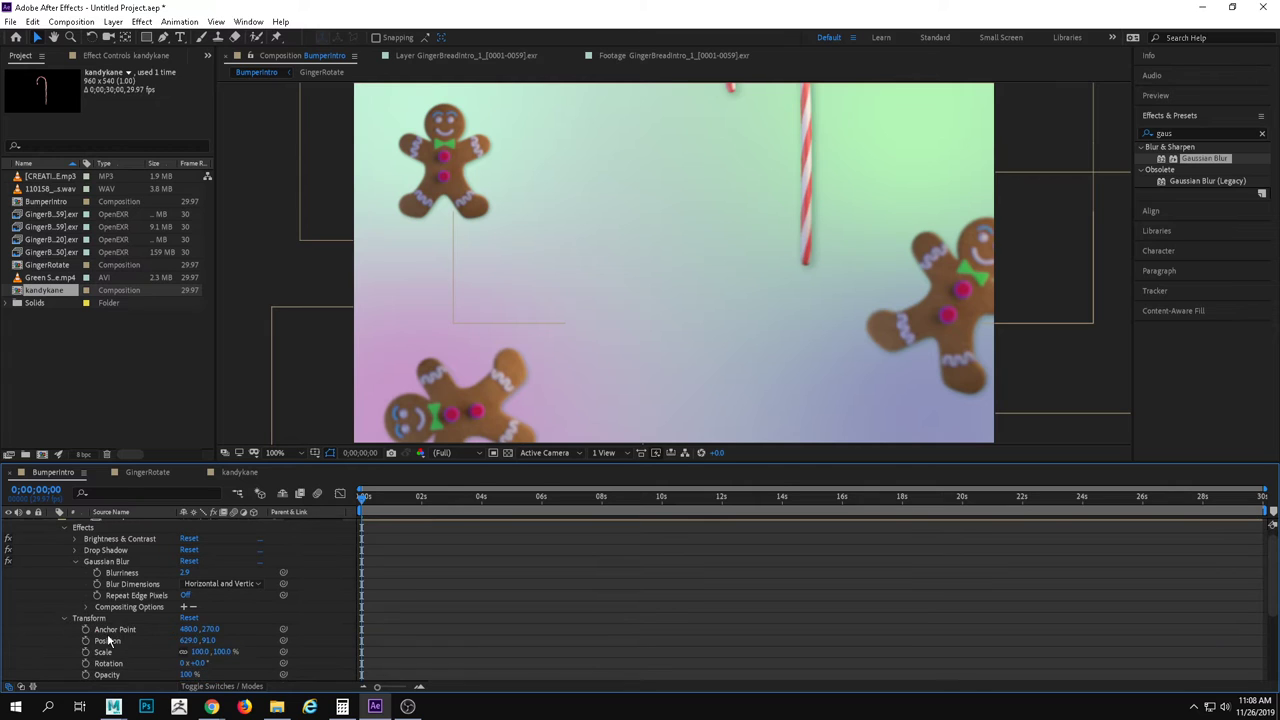
{"action": "scroll", "coordinate": [115, 635], "scroll_direction": "down", "scroll_amount": 3}
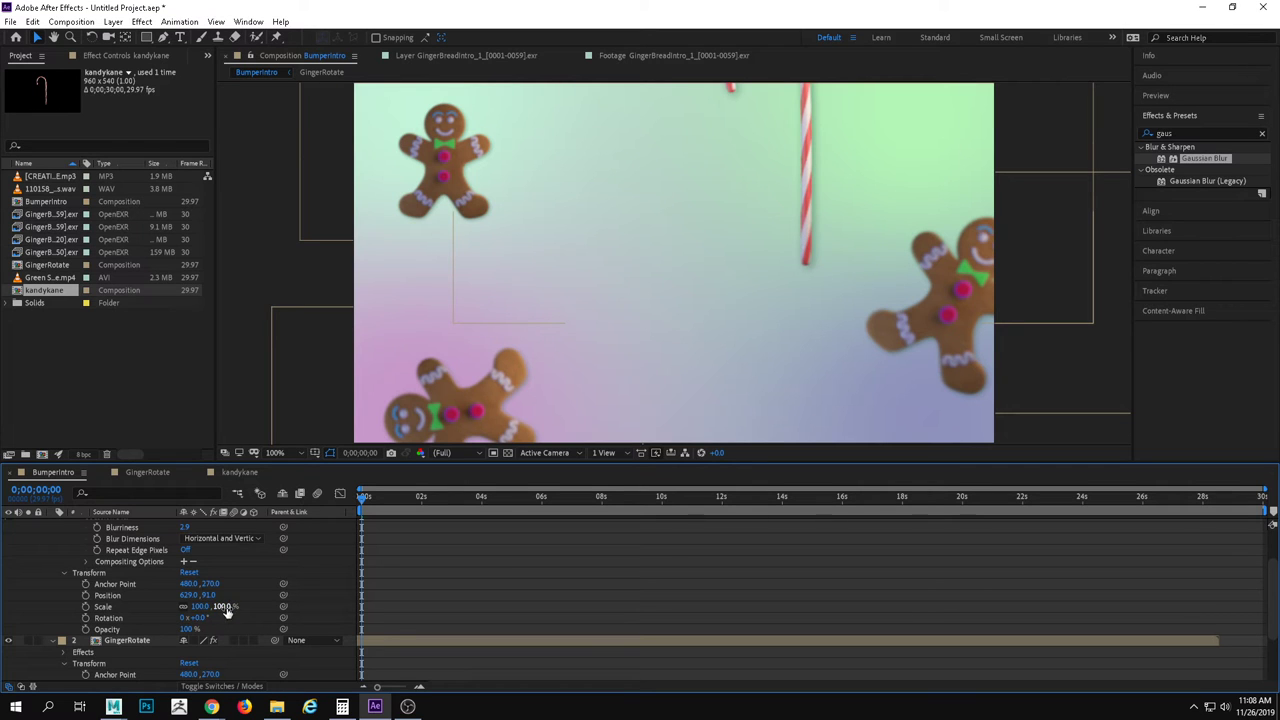
{"action": "left_click", "coordinate": [217, 607]}
{"action": "type", "text": "41"}
{"action": "key", "text": "Return"}
{"action": "left_click_drag", "start_coordinate": [190, 607], "coordinate": [210, 595]}
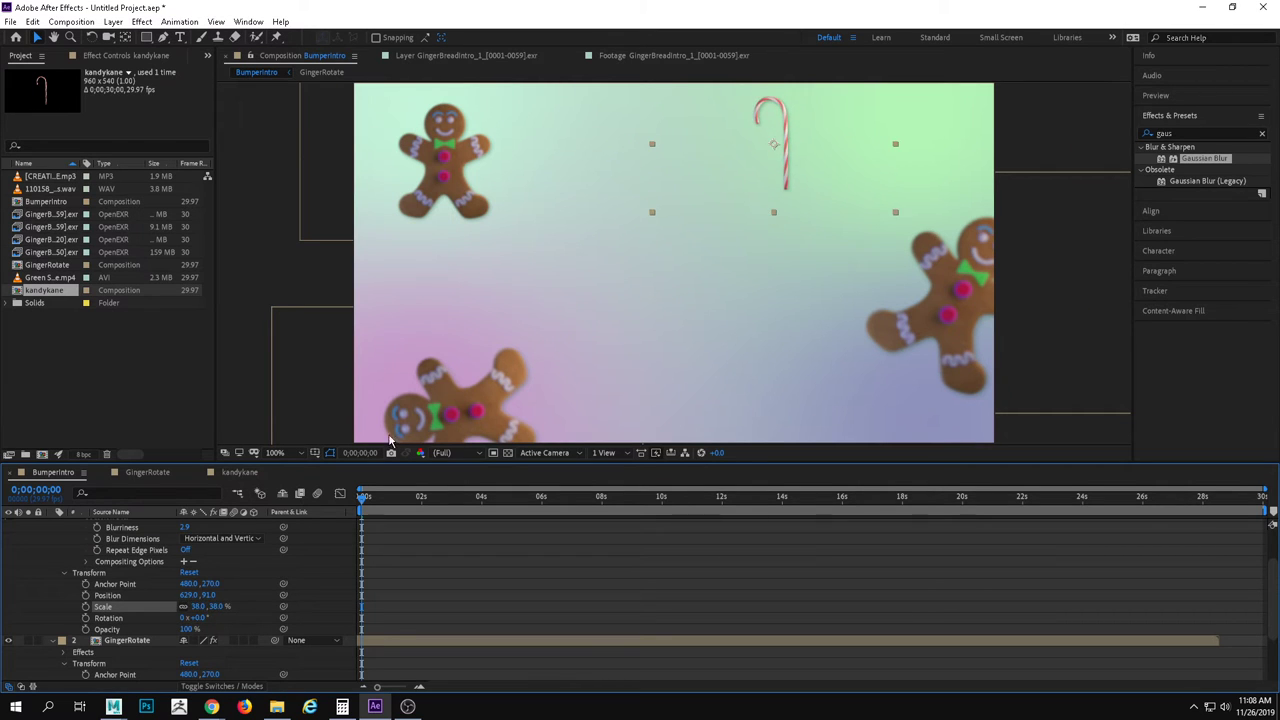
Reposition the scaled candy cane at the frame's upper-right edge, at about 775, 32.
{"action": "left_click_drag", "start_coordinate": [873, 143], "coordinate": [840, 225]}
{"action": "key", "text": "ctrl+z"}
{"action": "scroll", "coordinate": [118, 567], "scroll_direction": "up", "scroll_amount": 2}
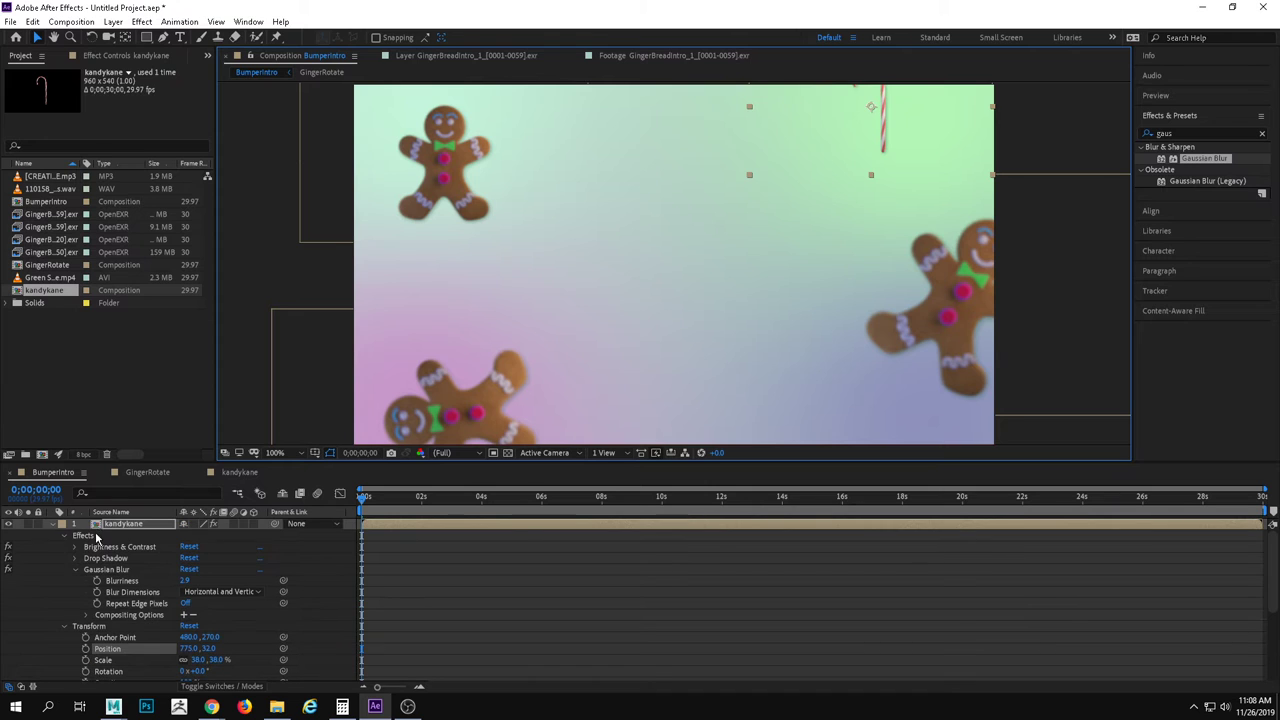
Duplicate the kandykane layer and place the copy at the frame's lower edge, below the right-hand gingerbread man.
{"action": "left_click", "coordinate": [120, 524]}
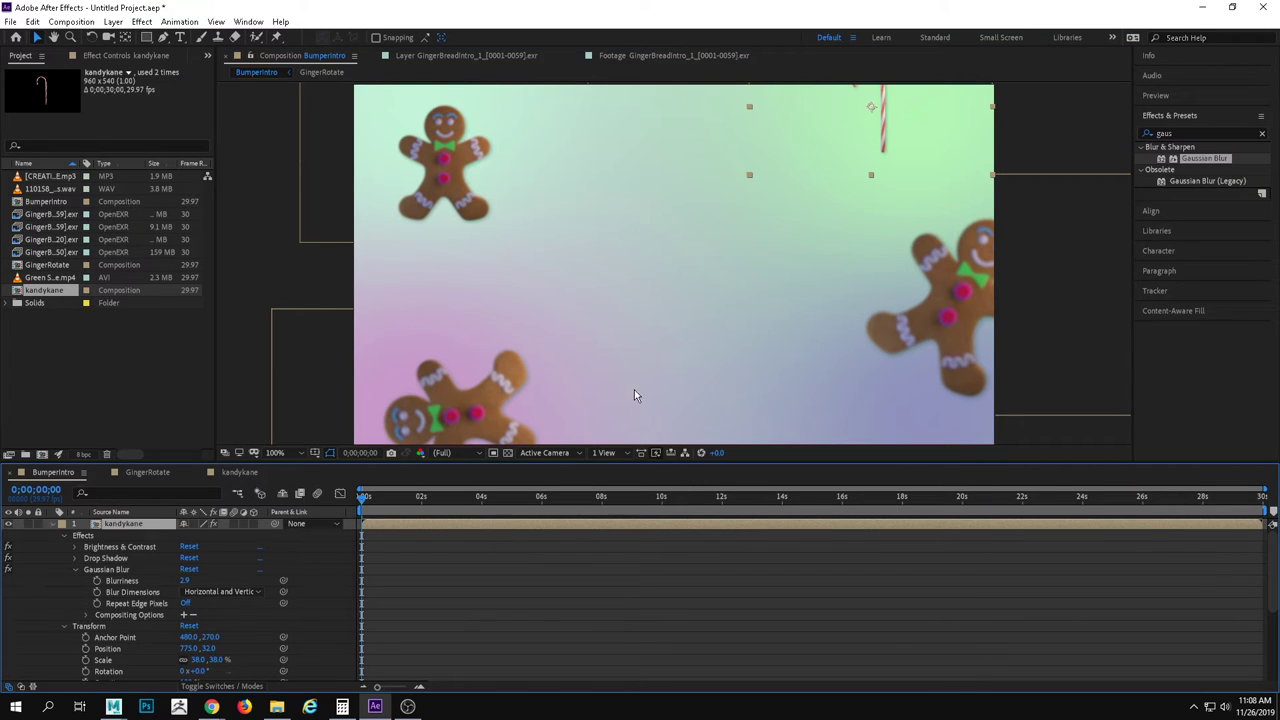
{"action": "key", "text": "ctrl+d"}
{"action": "left_click_drag", "start_coordinate": [886, 120], "coordinate": [850, 424]}
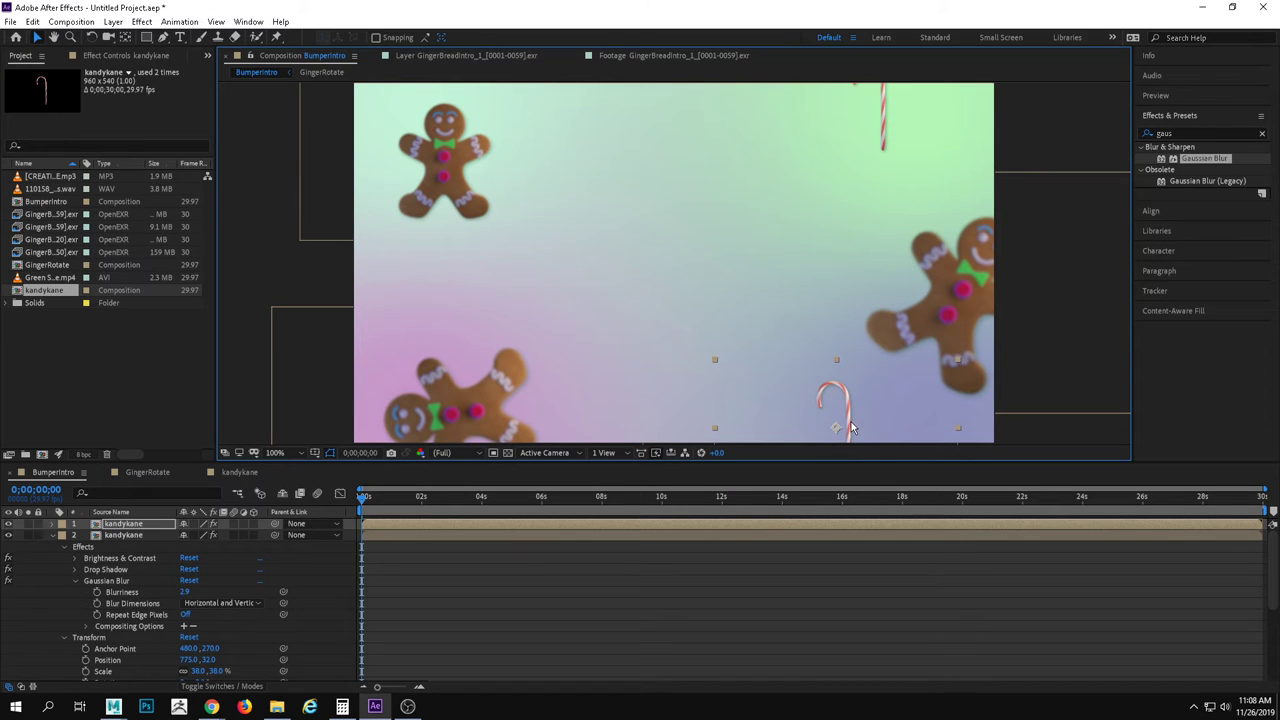
Duplicate the candy cane again, place the copy left of the frame's centre and enlarge it.
{"action": "key", "text": "ctrl+d"}
{"action": "left_click_drag", "start_coordinate": [885, 143], "coordinate": [599, 276]}
{"action": "left_click_drag", "start_coordinate": [712, 310], "coordinate": [762, 336]}
{"action": "left_click_drag", "start_coordinate": [660, 288], "coordinate": [588, 343]}
Enlarge the lower-right candy cane slightly and move it up beside the right-hand gingerbread man.
{"action": "left_click", "coordinate": [763, 366]}
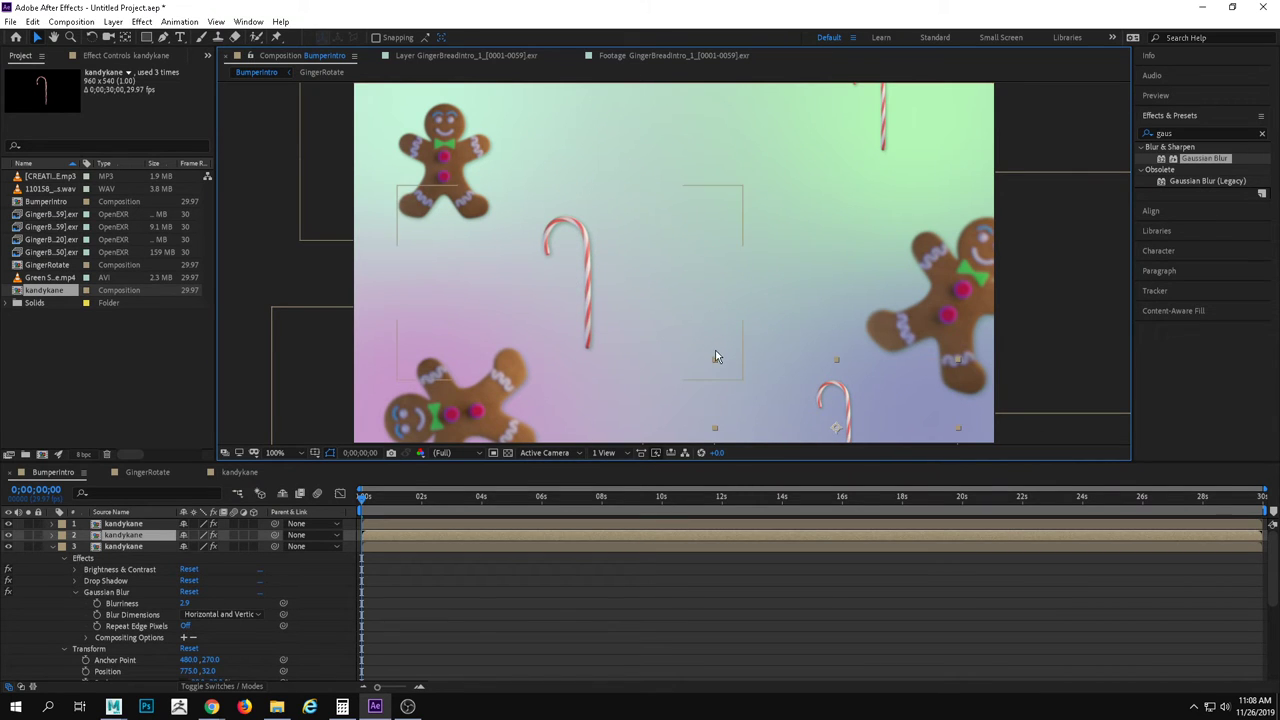
{"action": "left_click", "coordinate": [829, 400]}
{"action": "left_click_drag", "start_coordinate": [715, 360], "coordinate": [697, 347]}
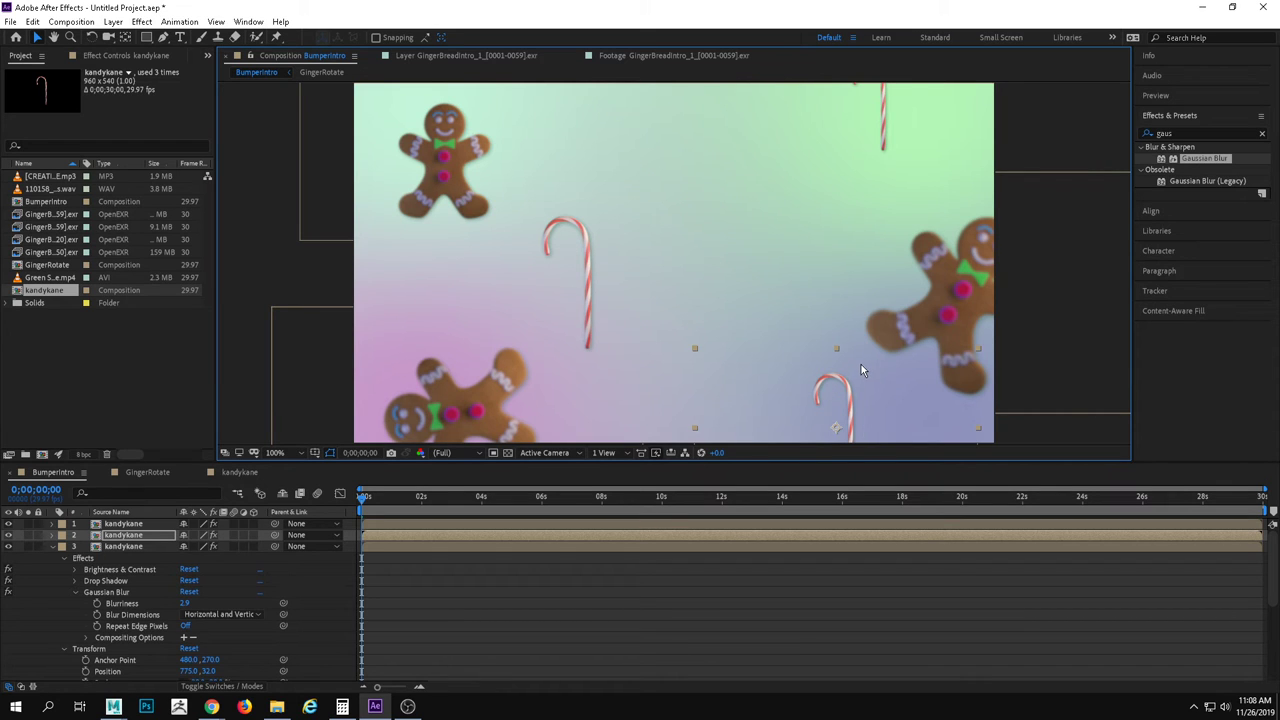
{"action": "left_click_drag", "start_coordinate": [833, 386], "coordinate": [798, 288]}
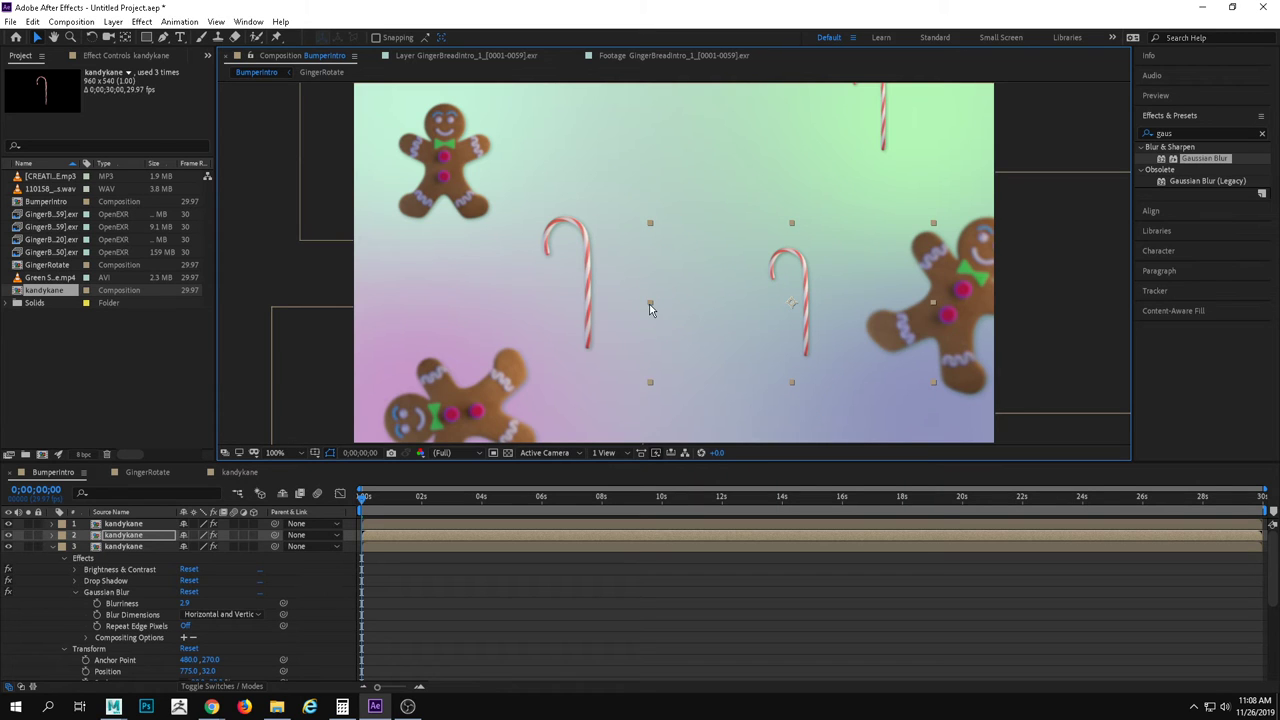
Flip the lower-right candy cane horizontally and move it down to the frame's lower edge.
{"action": "left_click_drag", "start_coordinate": [650, 305], "coordinate": [927, 341]}
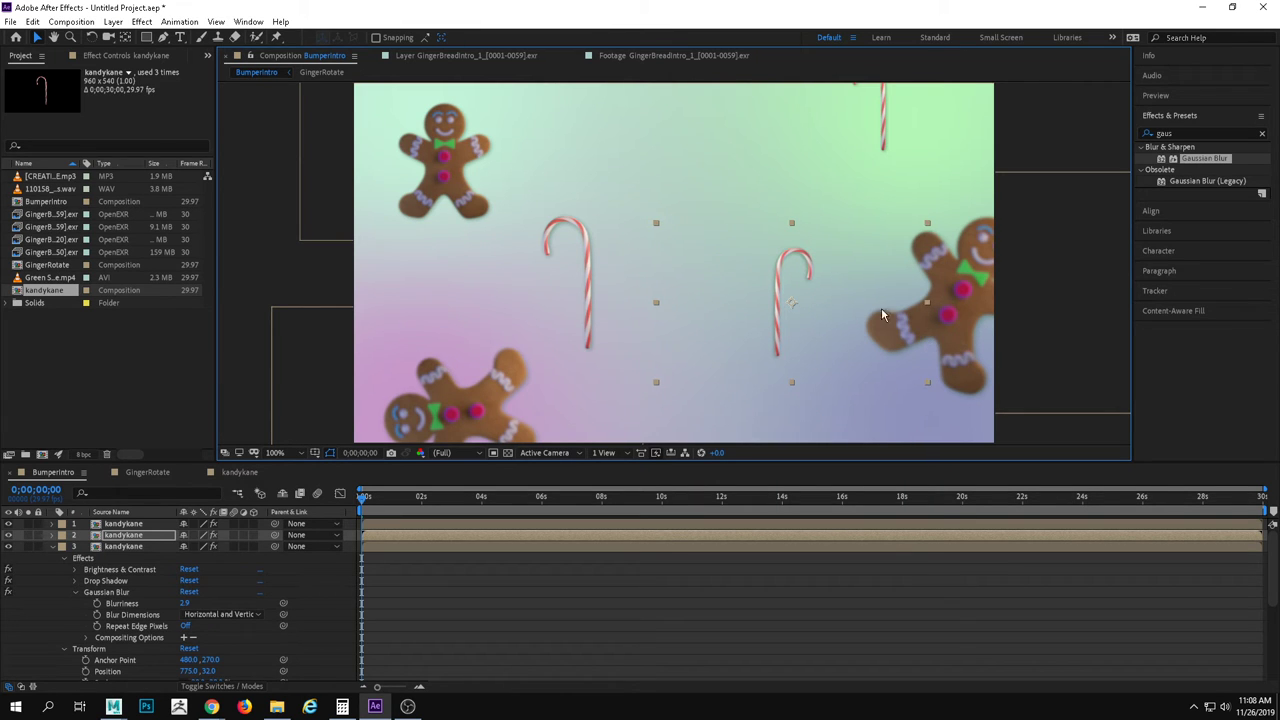
{"action": "left_click_drag", "start_coordinate": [776, 262], "coordinate": [811, 385]}
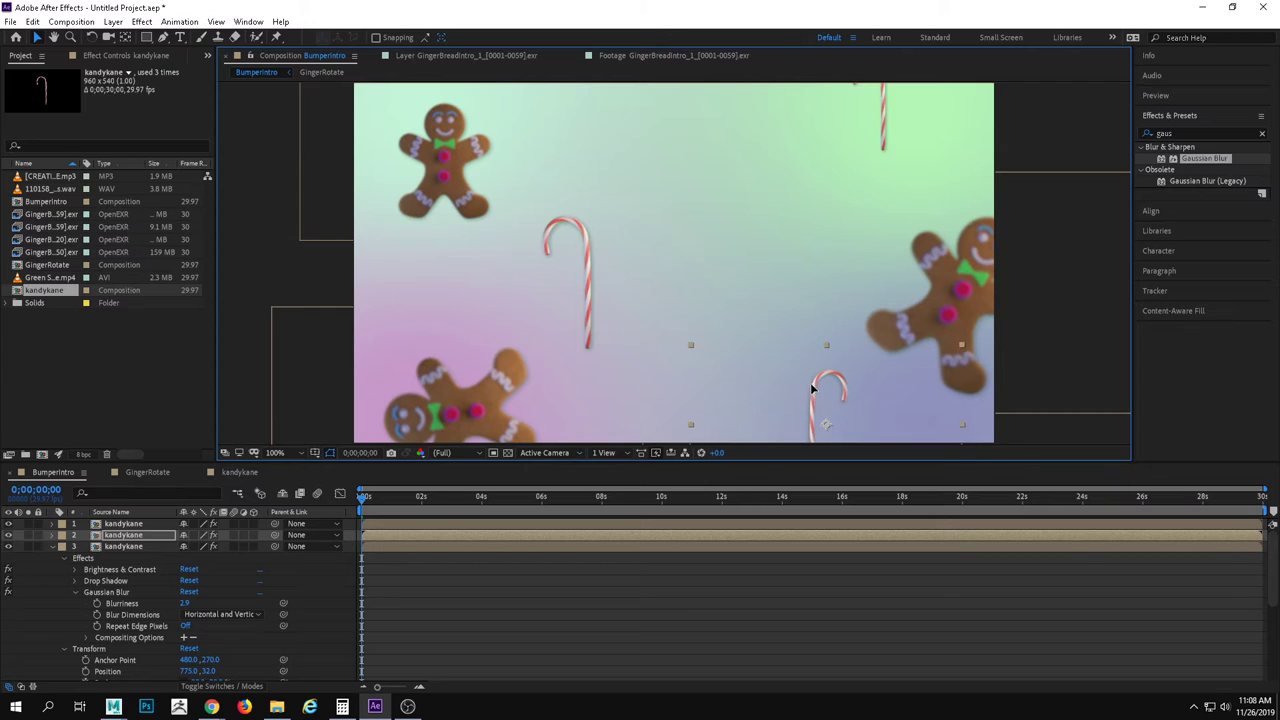
Move the upper-right candy cane to about 749, 53 and preview the composition.
{"action": "left_click", "coordinate": [882, 112]}
{"action": "mouse_move", "coordinate": [893, 120]}
{"action": "left_mouse_down"}
{"action": "mouse_move", "coordinate": [877, 143]}
{"action": "mouse_move", "coordinate": [880, 129]}
{"action": "left_mouse_up"}
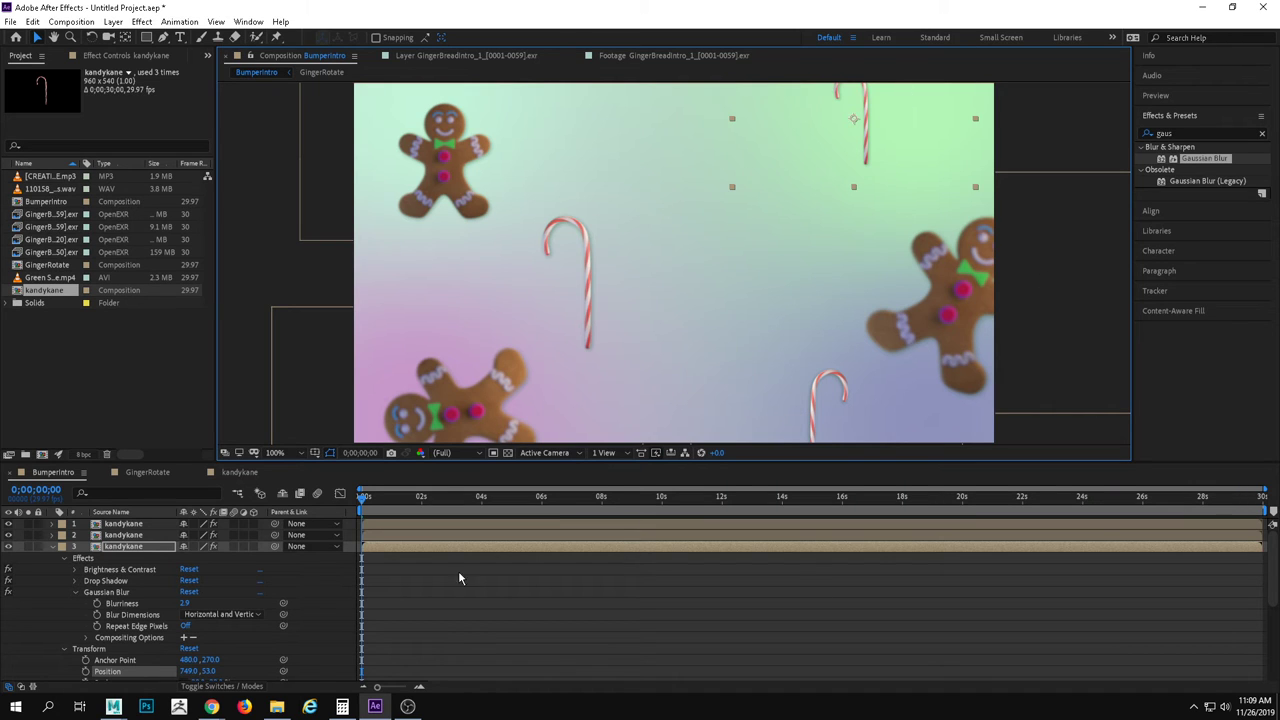
{"action": "left_click", "coordinate": [54, 547]}
{"action": "key", "text": "space"}
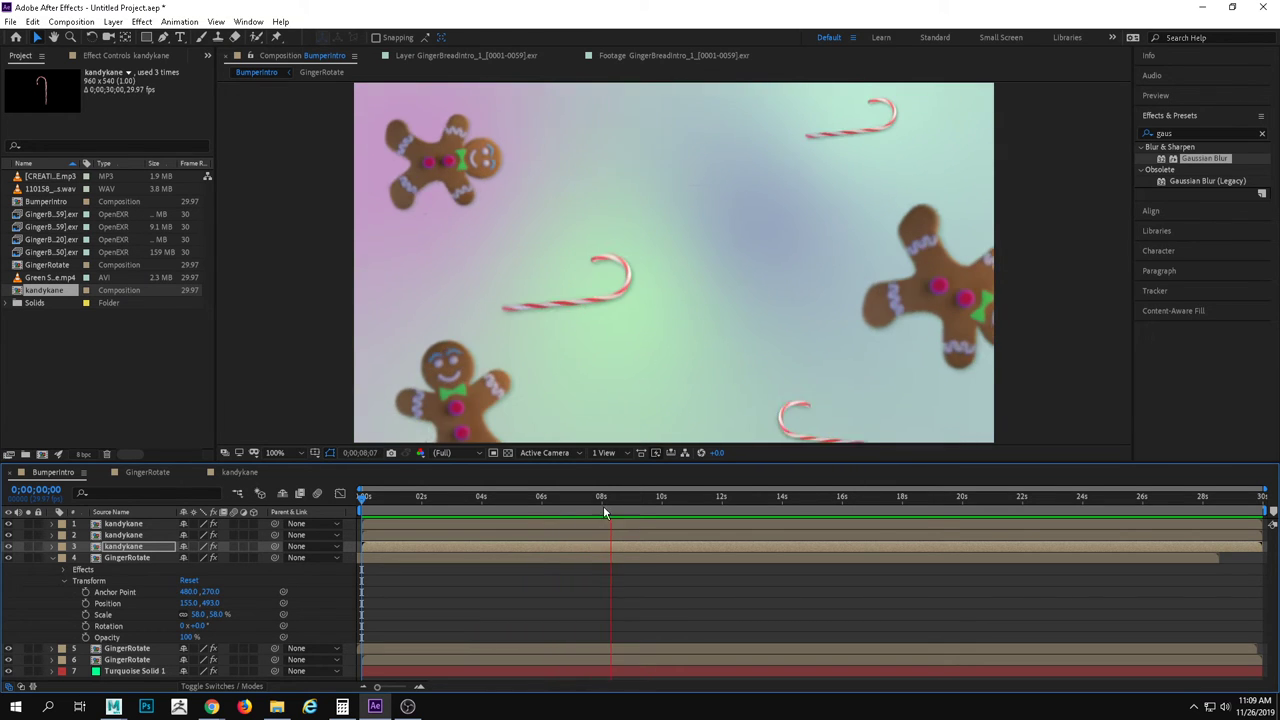
{"action": "key", "text": "space"}
Search the effects for "snow" and select CC Snowfall.
{"action": "left_click", "coordinate": [1262, 133]}
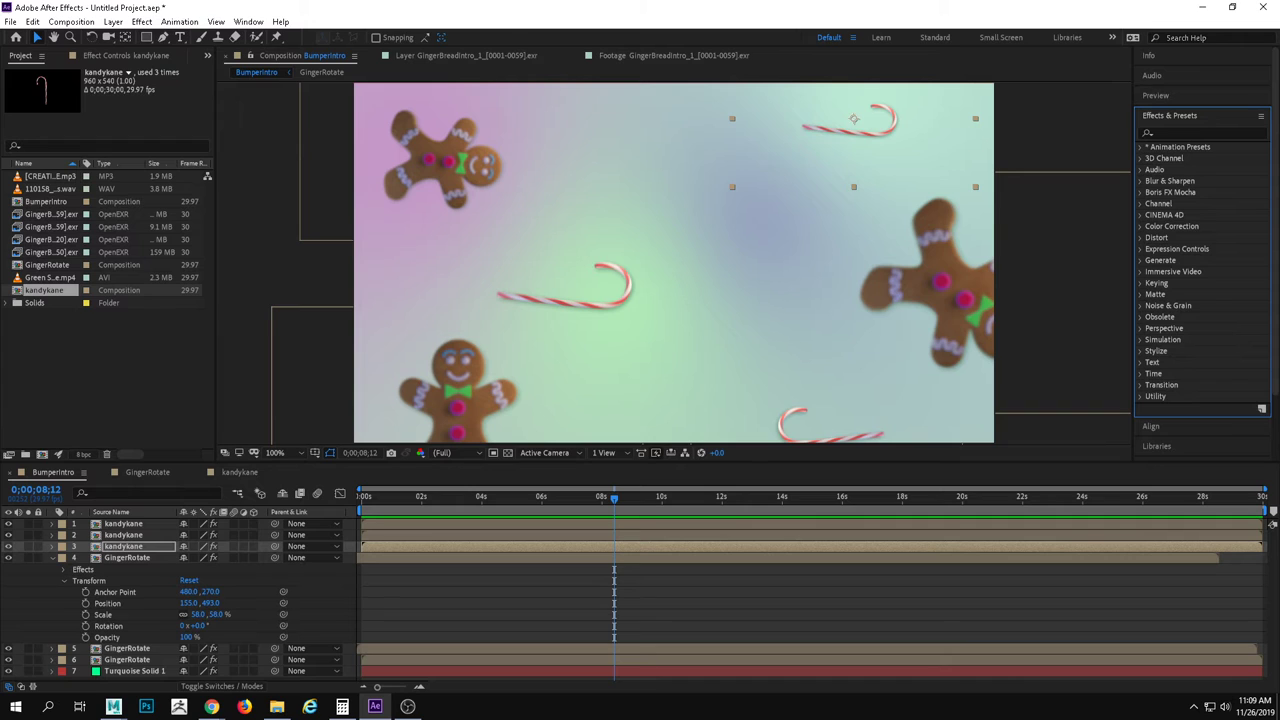
{"action": "key", "text": "w"}
{"action": "left_click", "coordinate": [1187, 133]}
{"action": "type", "text": "s"}
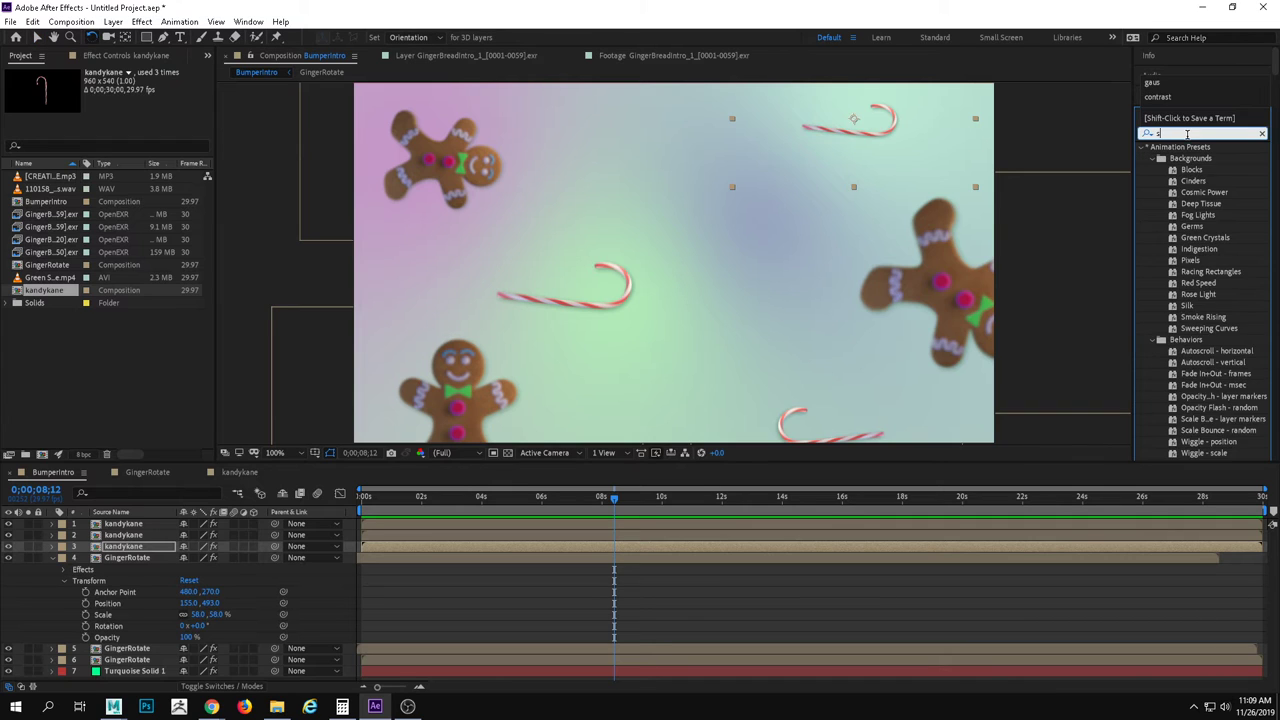
{"action": "type", "text": "now"}
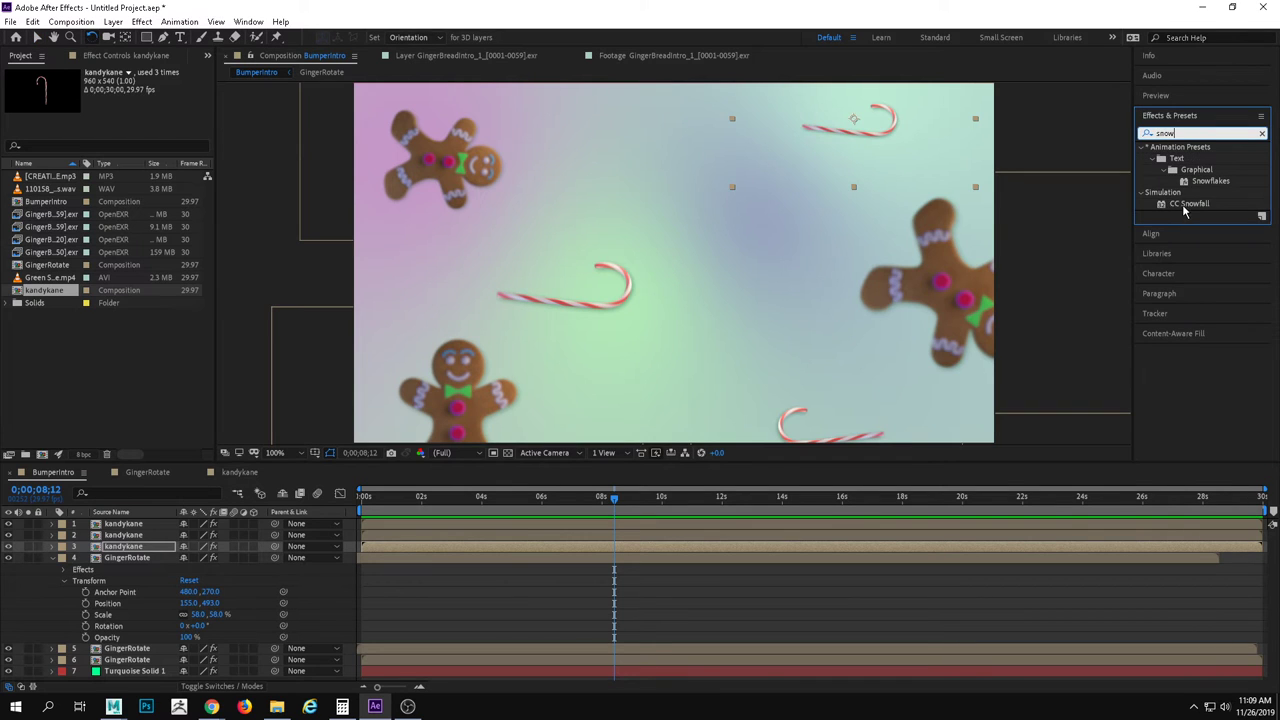
{"action": "left_click", "coordinate": [1185, 205]}
{"action": "mouse_move", "coordinate": [1207, 213]}
{"action": "left_mouse_down"}
{"action": "mouse_move", "coordinate": [1089, 243]}
{"action": "mouse_move", "coordinate": [1195, 204]}
{"action": "left_mouse_up"}
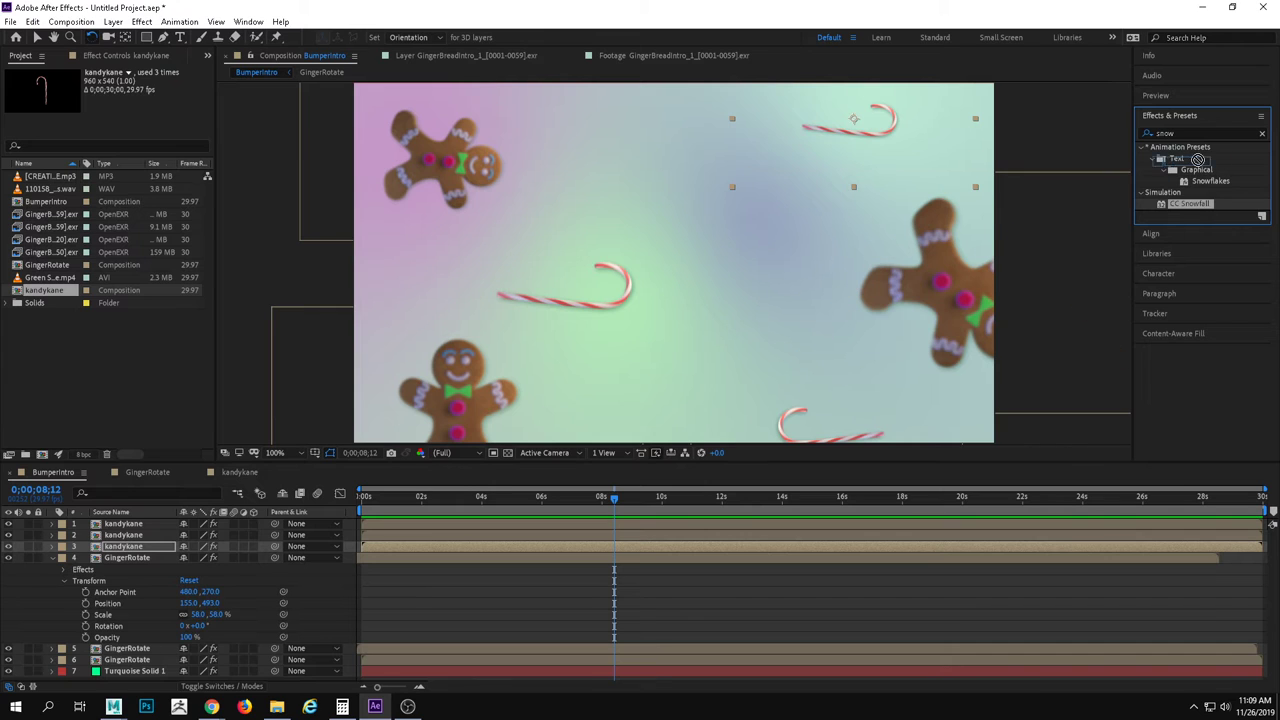
Create a black (000000) solid layer of 960 x 540 px in BumperIntro.
{"action": "left_click", "coordinate": [52, 557]}
{"action": "right_click", "coordinate": [81, 629]}
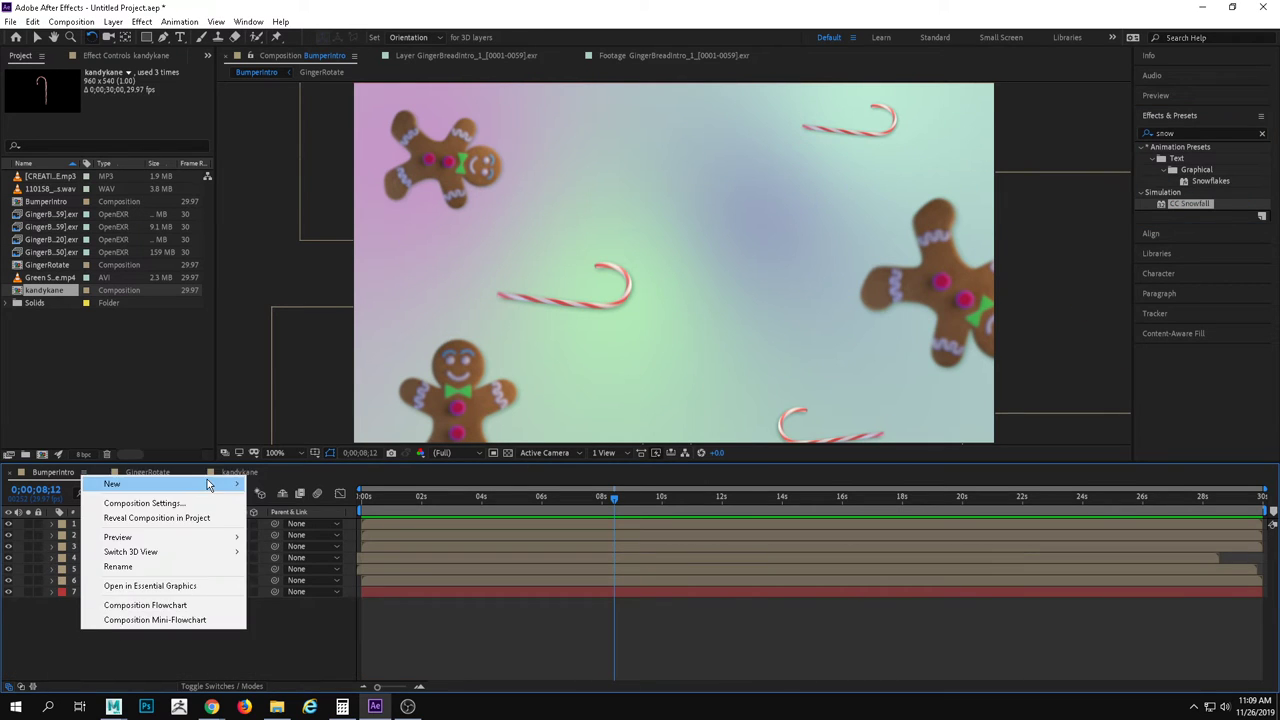
{"action": "mouse_move", "coordinate": [206, 497]}
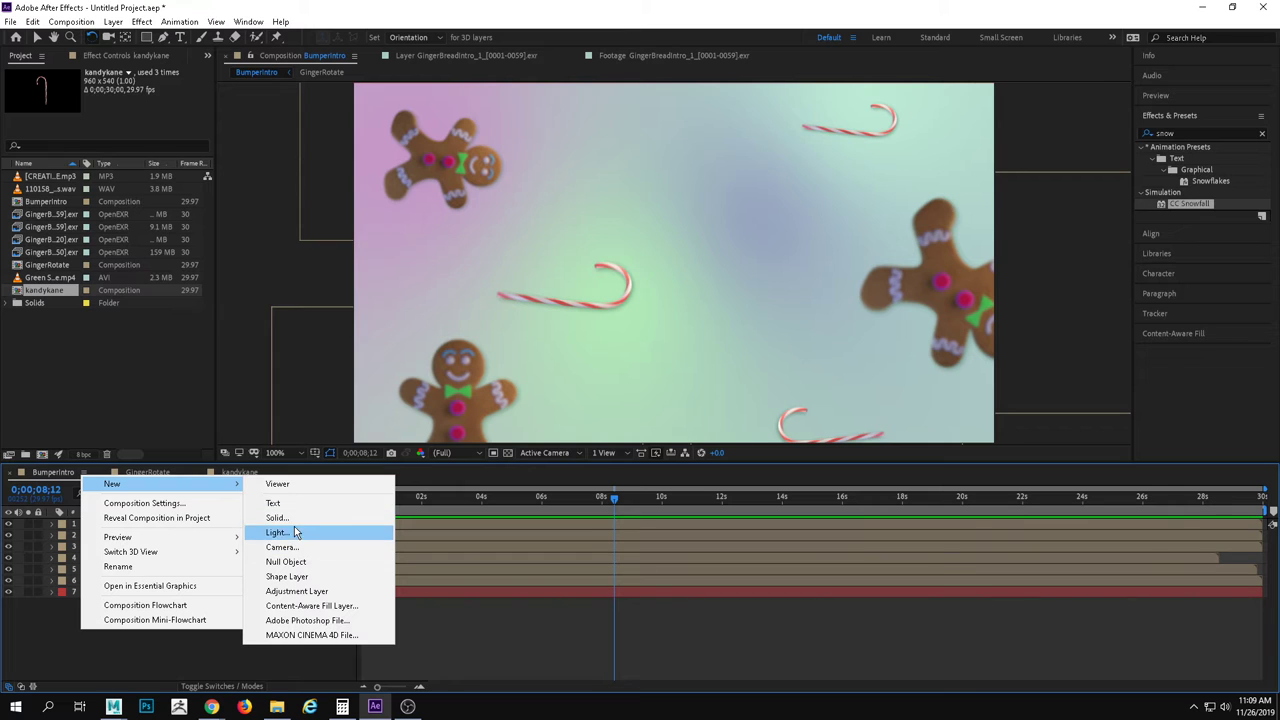
{"action": "left_click", "coordinate": [298, 518]}
{"action": "left_click", "coordinate": [633, 355]}
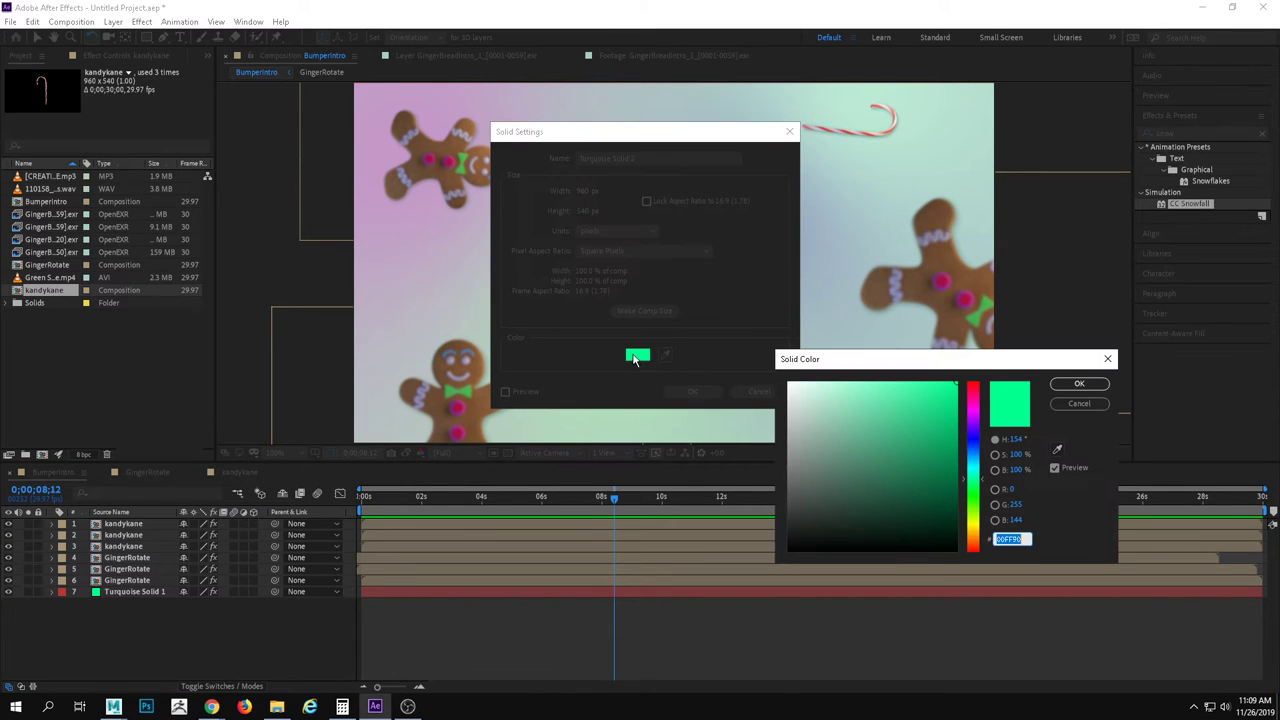
{"action": "left_click_drag", "start_coordinate": [909, 415], "coordinate": [783, 693]}
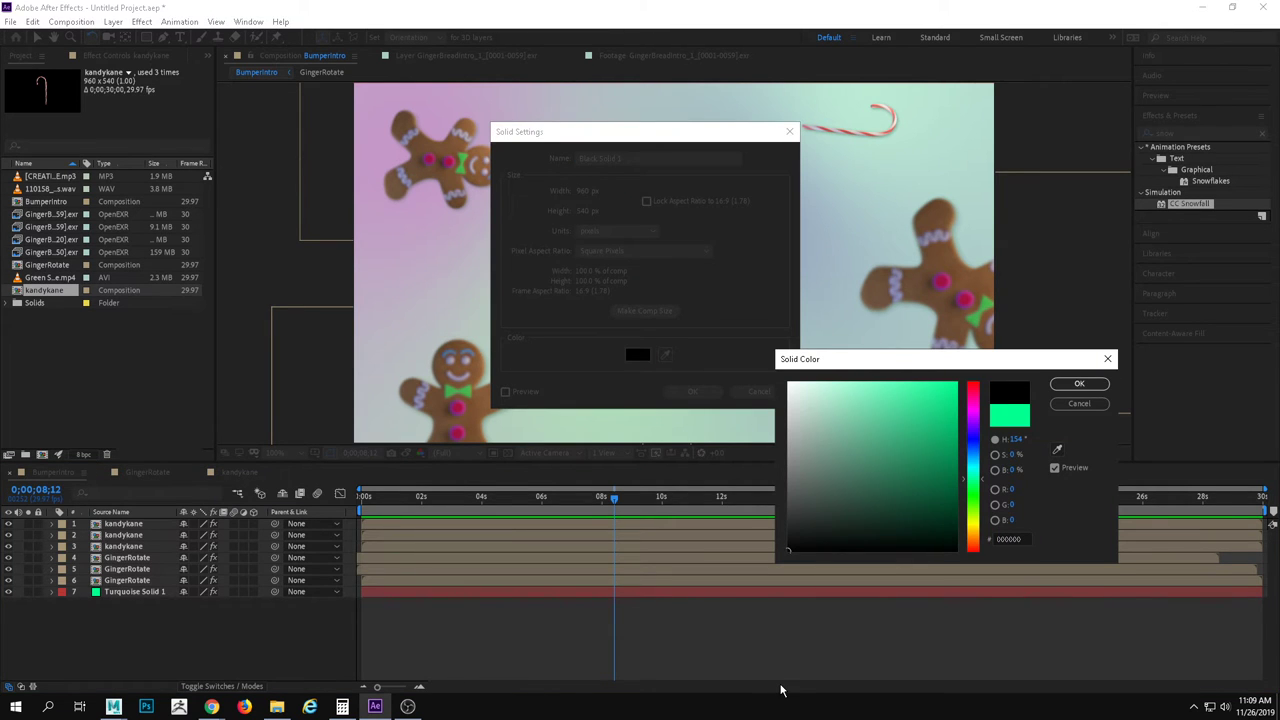
{"action": "left_click", "coordinate": [1080, 385]}
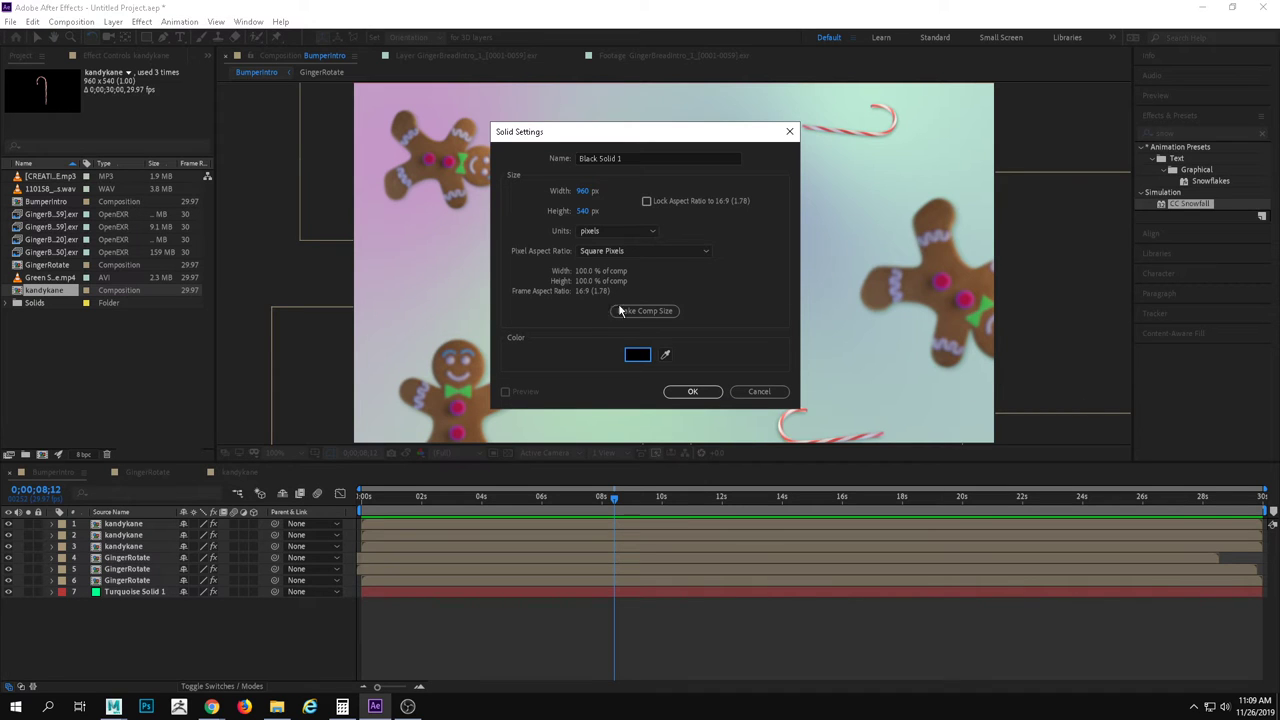
{"action": "left_click", "coordinate": [690, 392]}
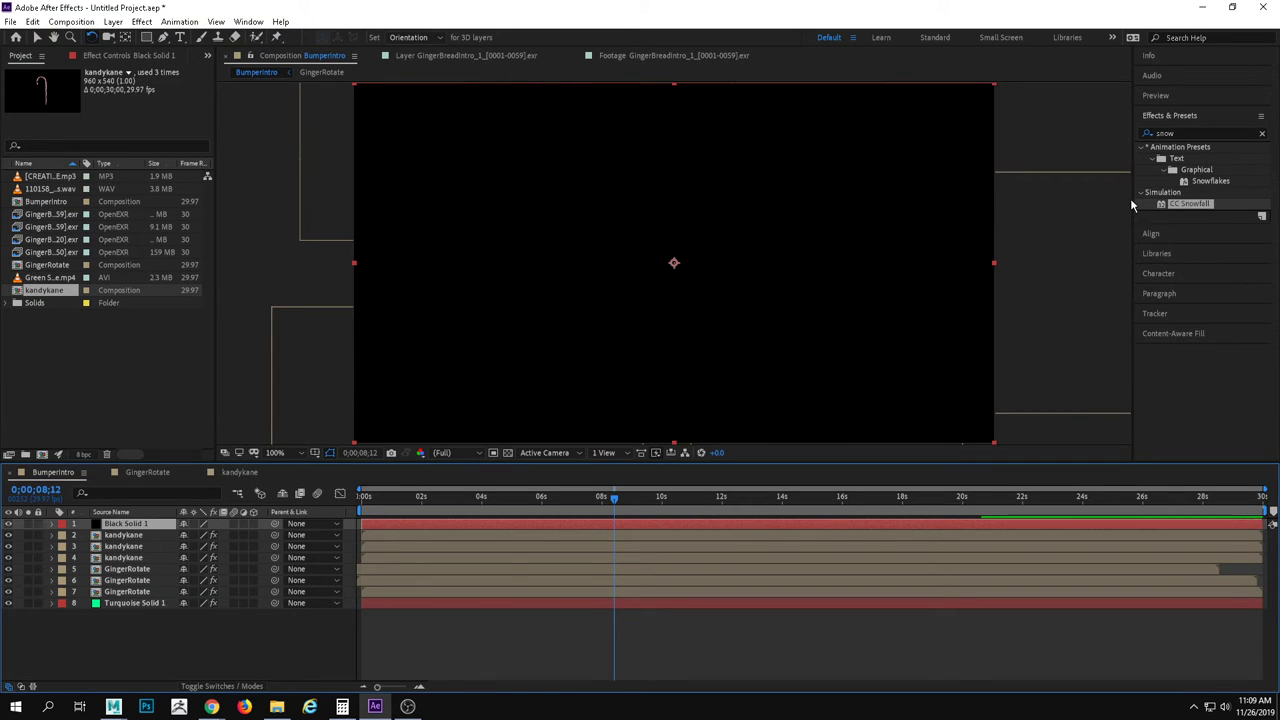
Apply CC Snowfall to the black solid with a flake size of 14.98 and a size variation of 82%.
{"action": "left_click_drag", "start_coordinate": [1168, 207], "coordinate": [768, 284]}
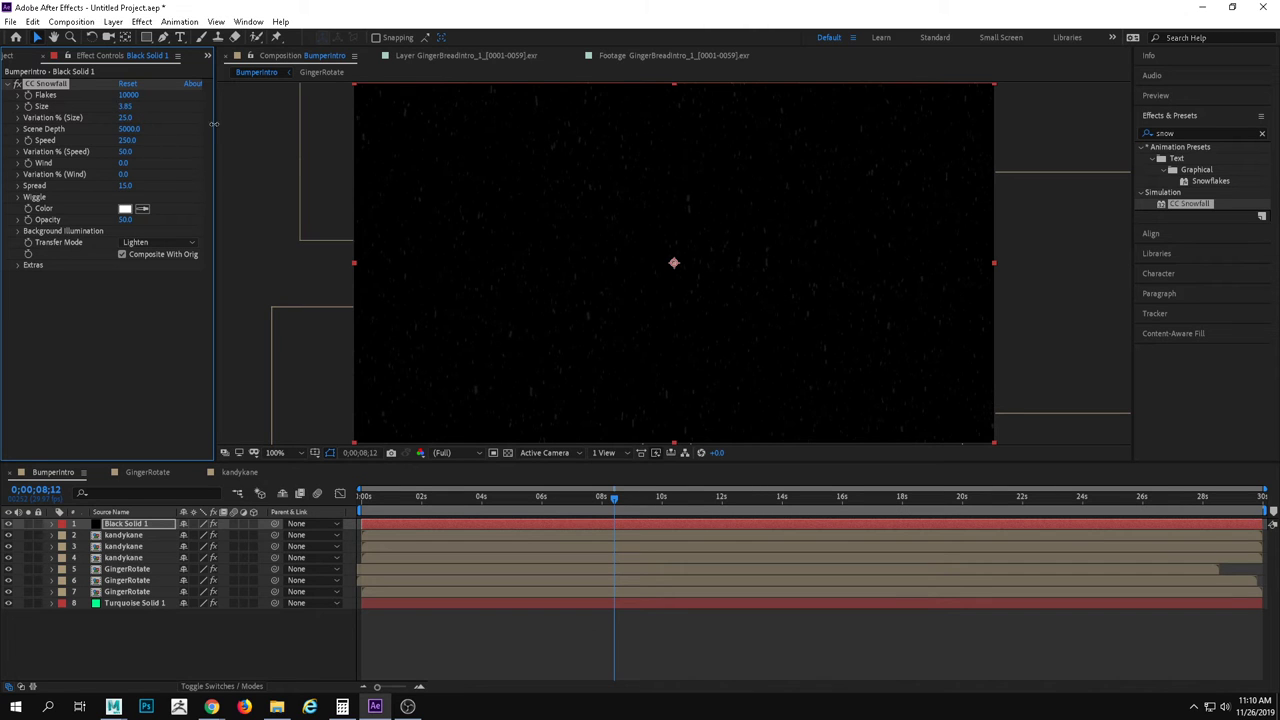
{"action": "left_click_drag", "start_coordinate": [214, 124], "coordinate": [898, 158]}
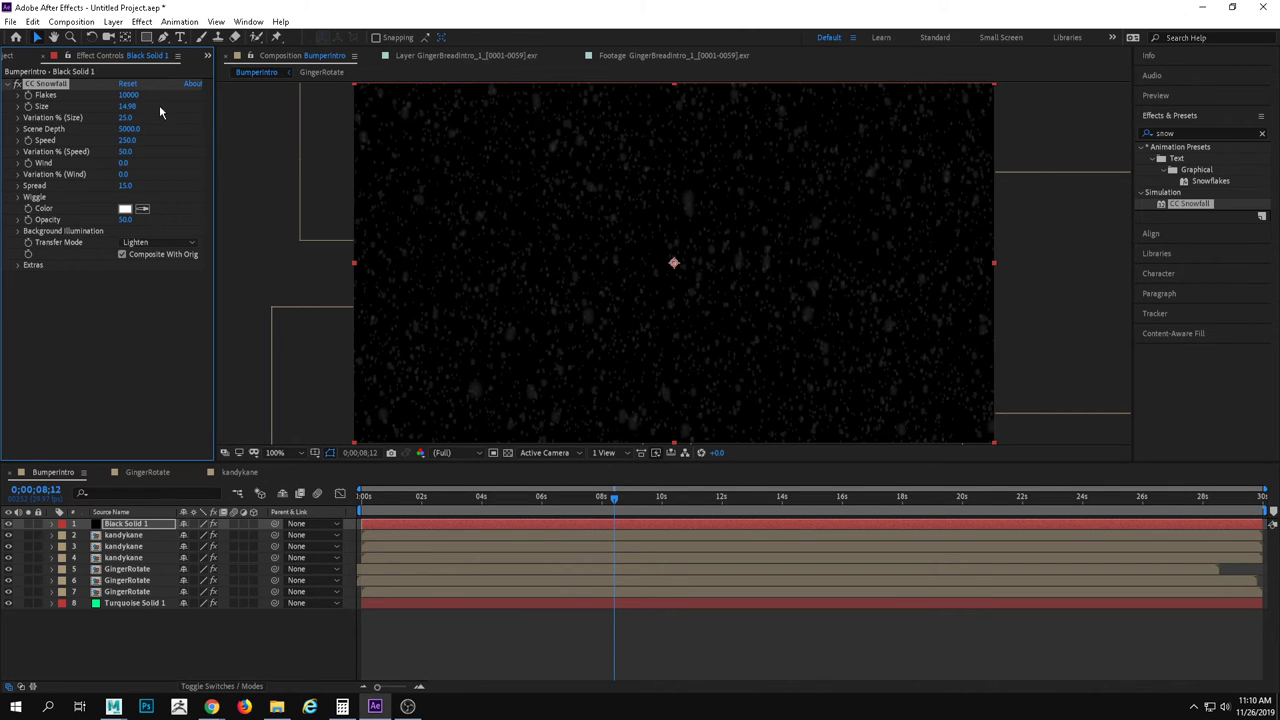
{"action": "left_click_drag", "start_coordinate": [125, 117], "coordinate": [202, 122]}
{"action": "left_click_drag", "start_coordinate": [631, 503], "coordinate": [335, 545]}
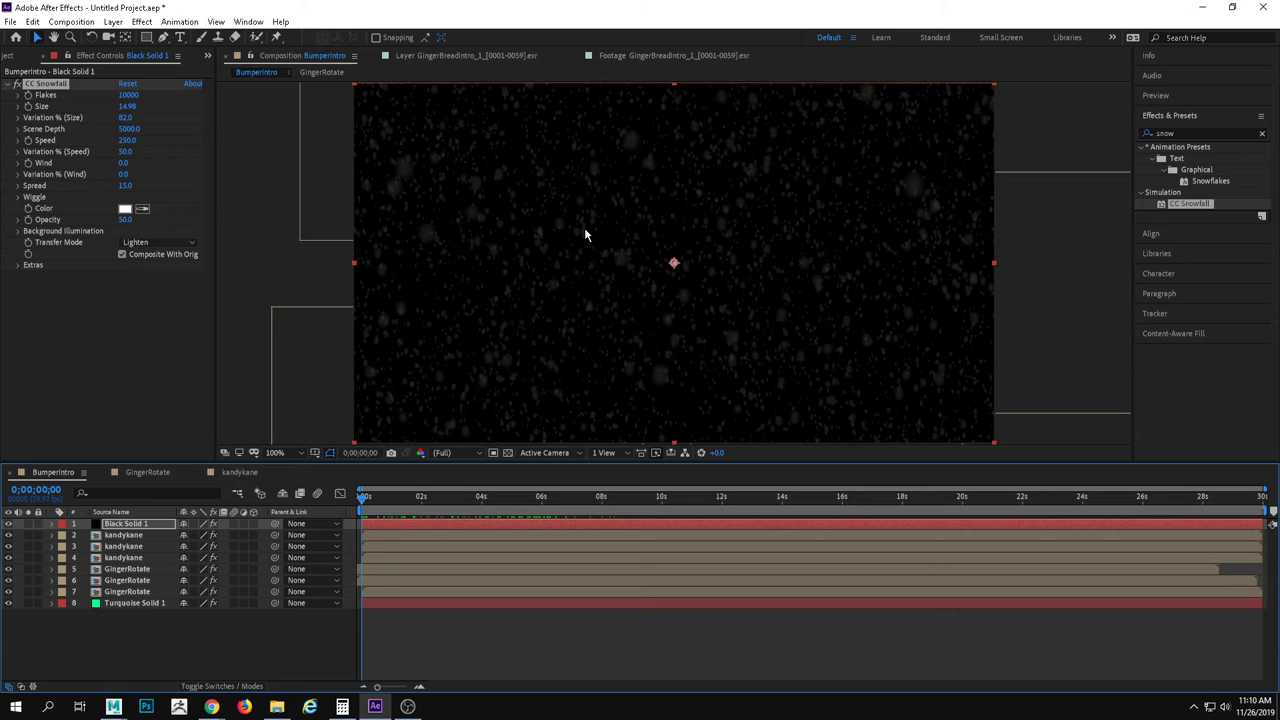
Set the black solid's blending mode to Add and preview the snow over the scene.
{"action": "right_click", "coordinate": [140, 526]}
{"action": "mouse_move", "coordinate": [211, 321]}
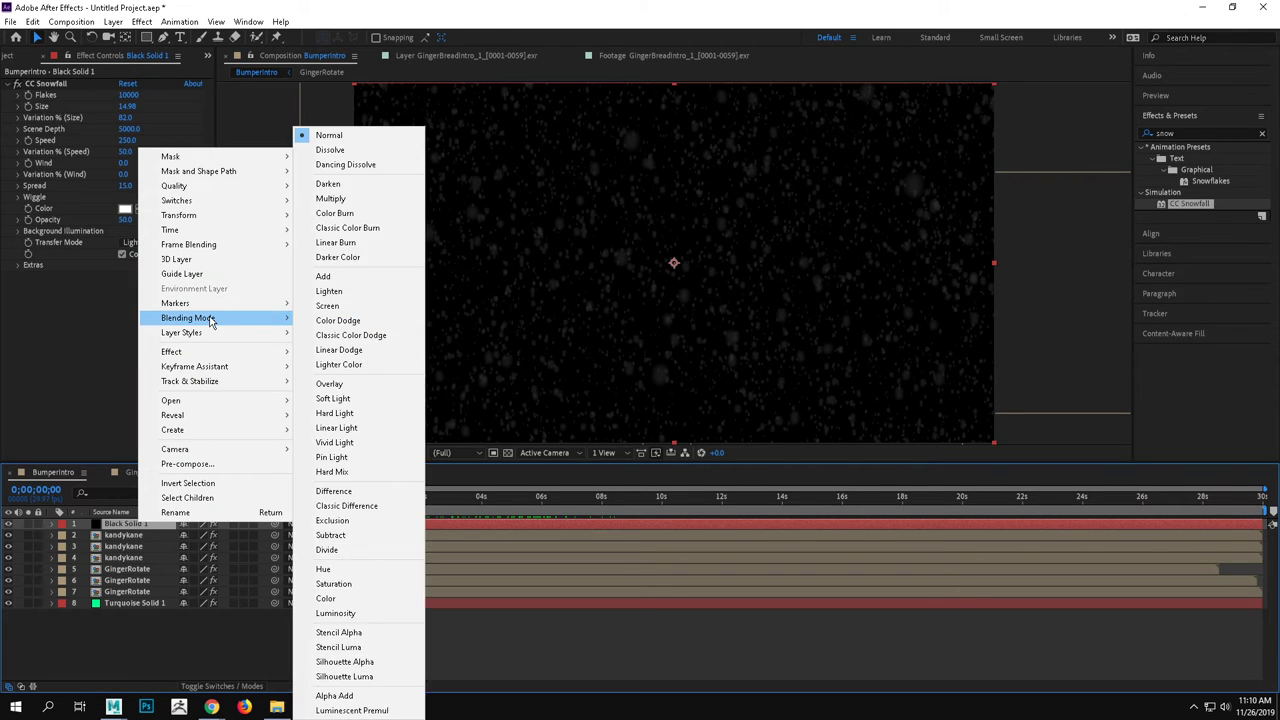
{"action": "left_click", "coordinate": [366, 279]}
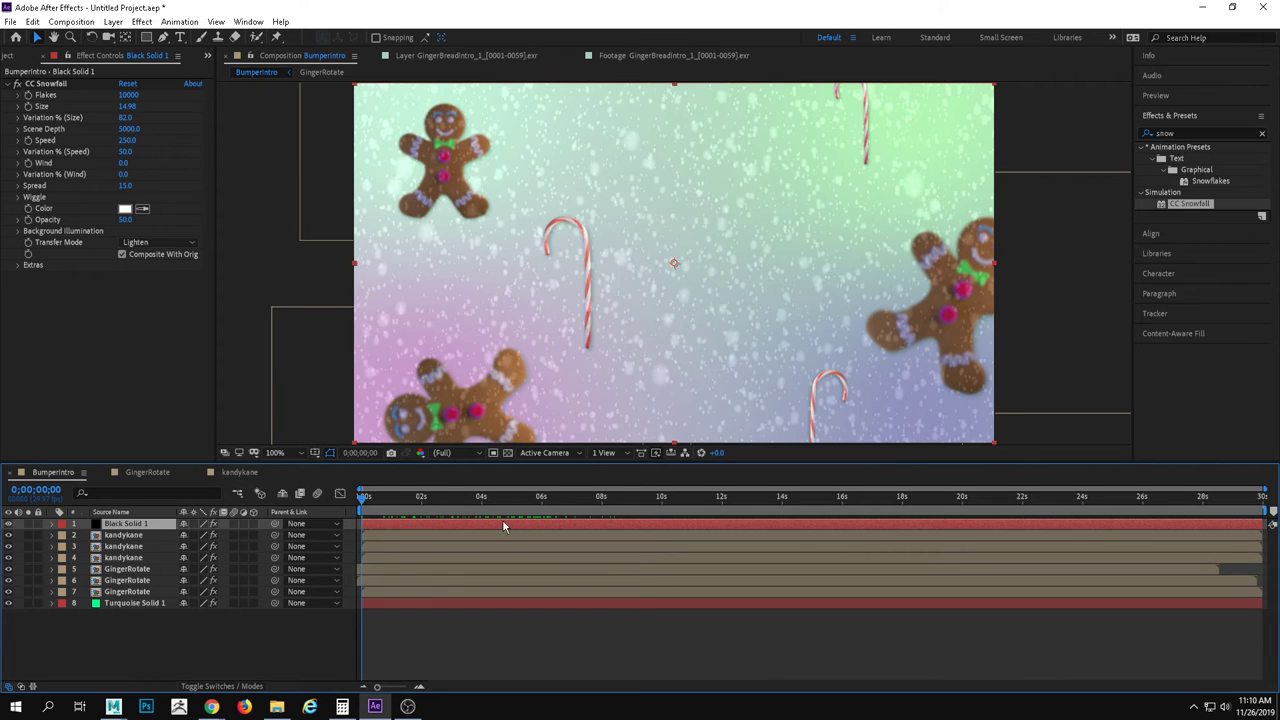
{"action": "key", "text": "space"}
{"action": "key", "text": "space"}
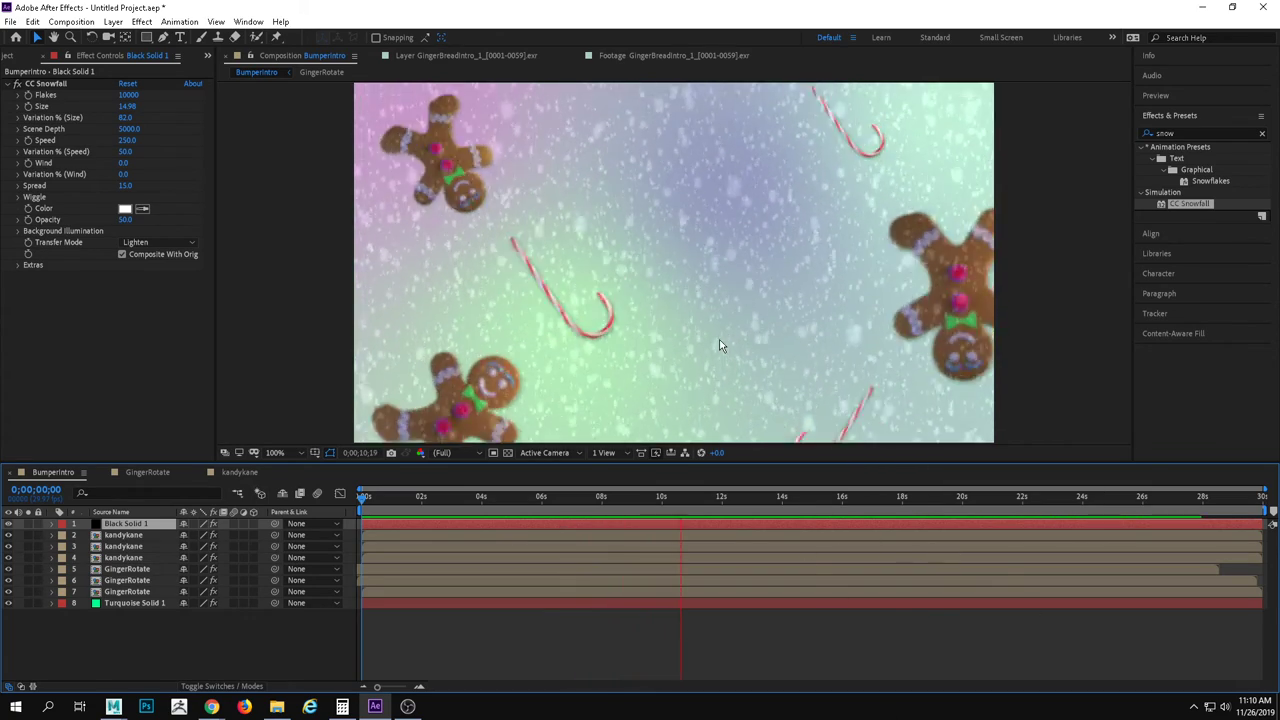
{"action": "key", "text": "space"}
Find the [0001-0120].exr cookie sign sequence in the project and add it to BumperIntro above the black solid.
{"action": "left_click", "coordinate": [208, 56]}
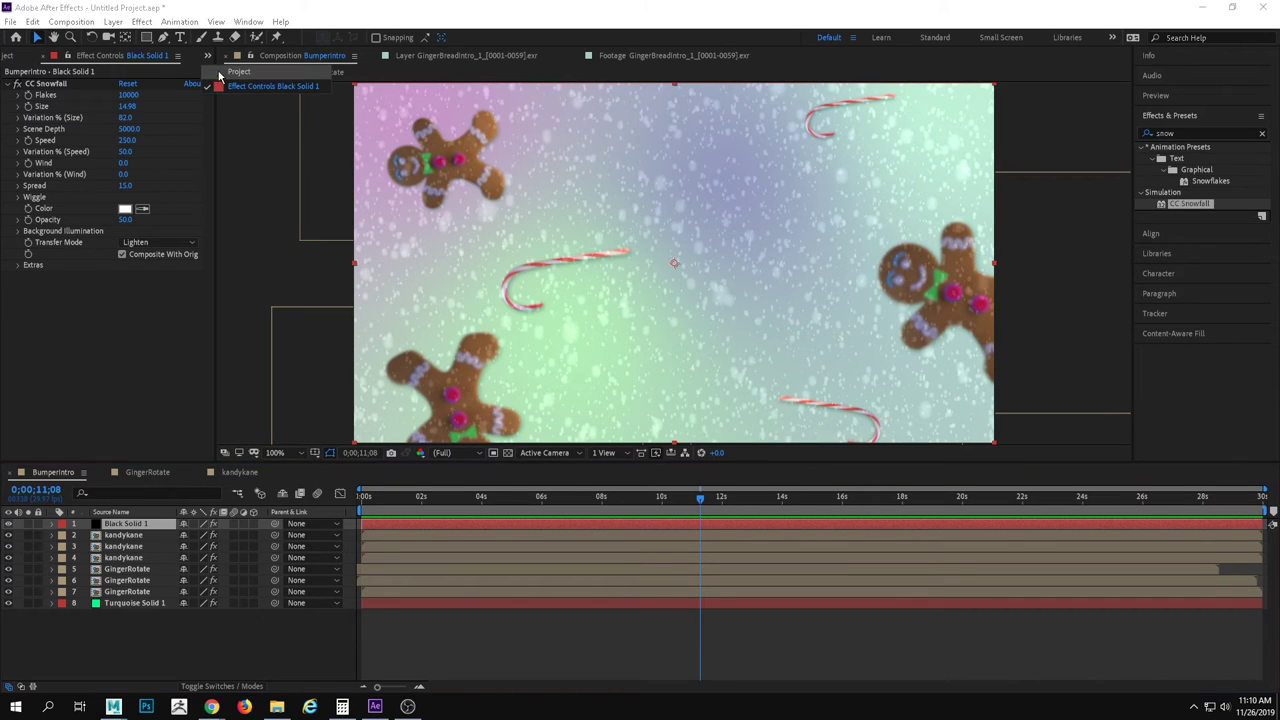
{"action": "left_click", "coordinate": [224, 80]}
{"action": "left_click", "coordinate": [58, 214]}
{"action": "key", "text": "Return"}
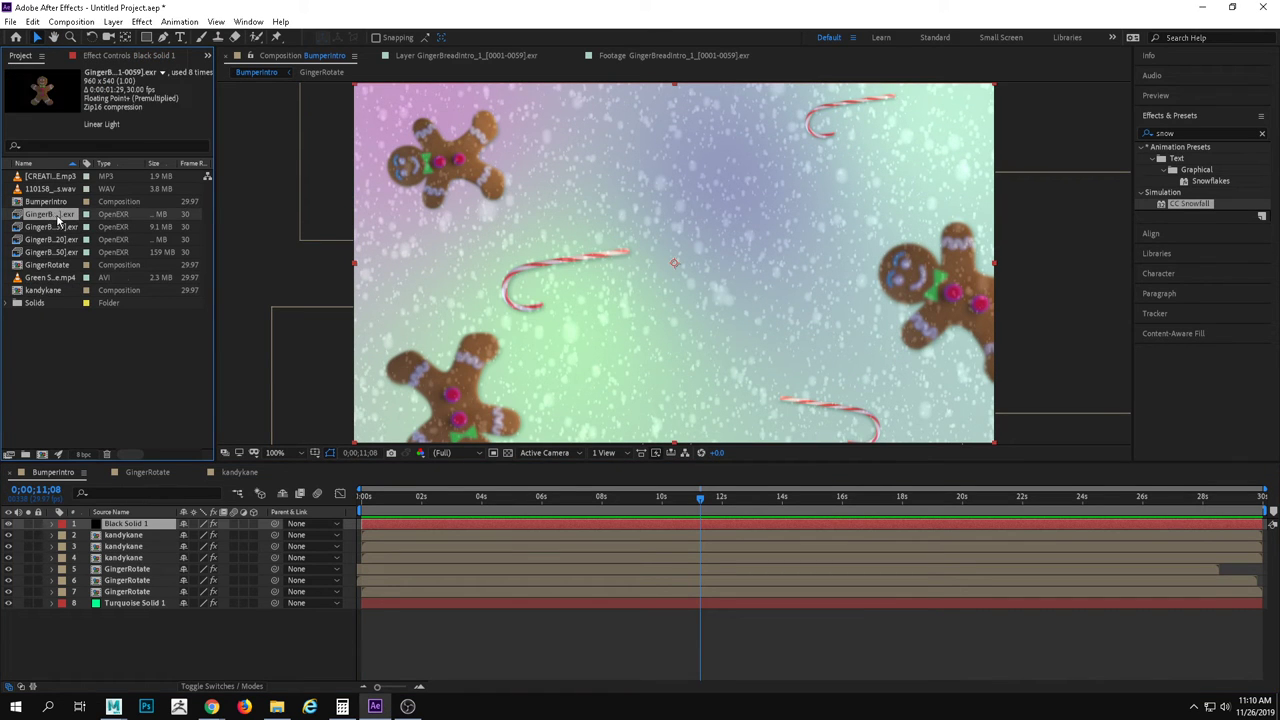
{"action": "left_click", "coordinate": [35, 190]}
{"action": "left_click", "coordinate": [50, 227]}
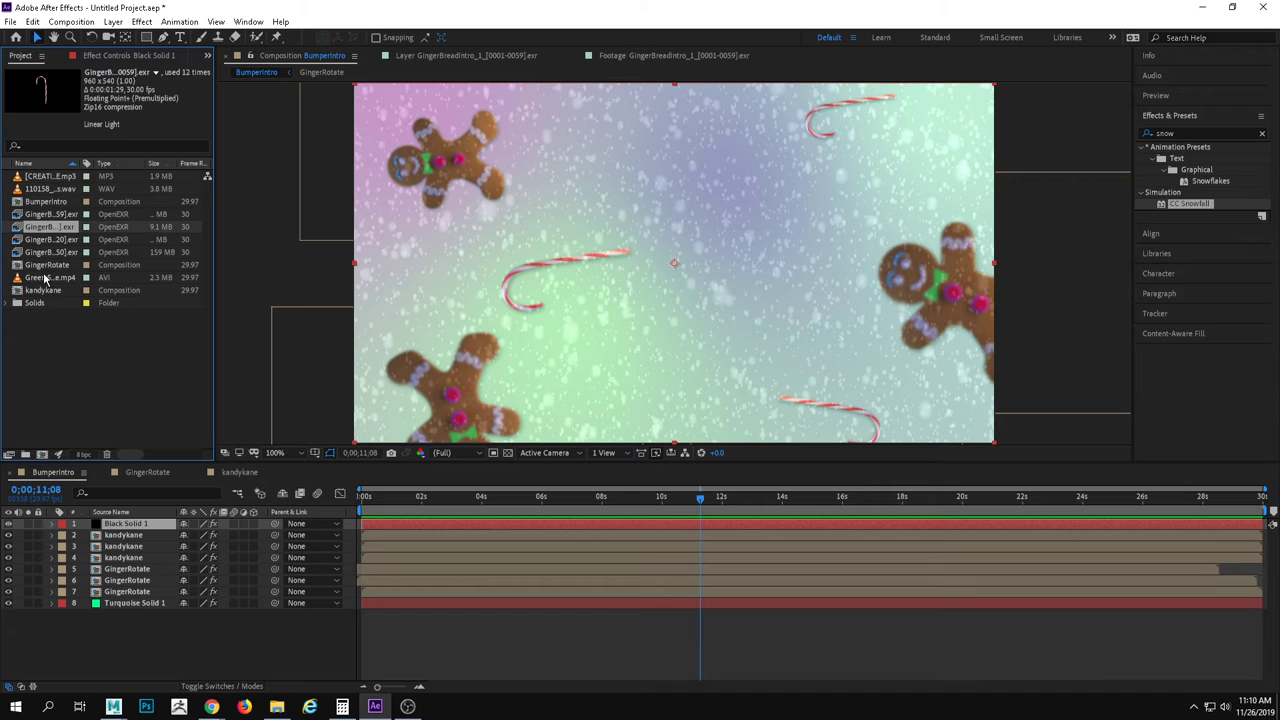
{"action": "left_click", "coordinate": [42, 265]}
{"action": "left_click", "coordinate": [38, 290]}
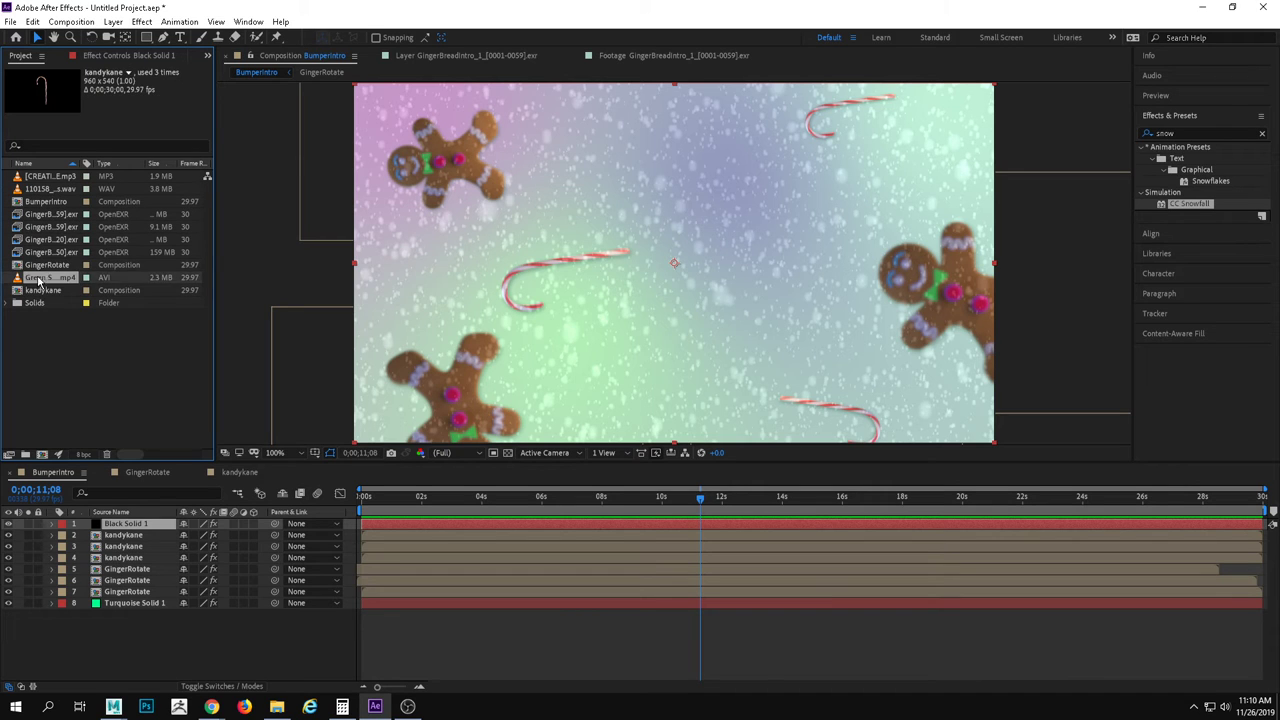
{"action": "left_click", "coordinate": [42, 265]}
{"action": "left_click", "coordinate": [43, 238]}
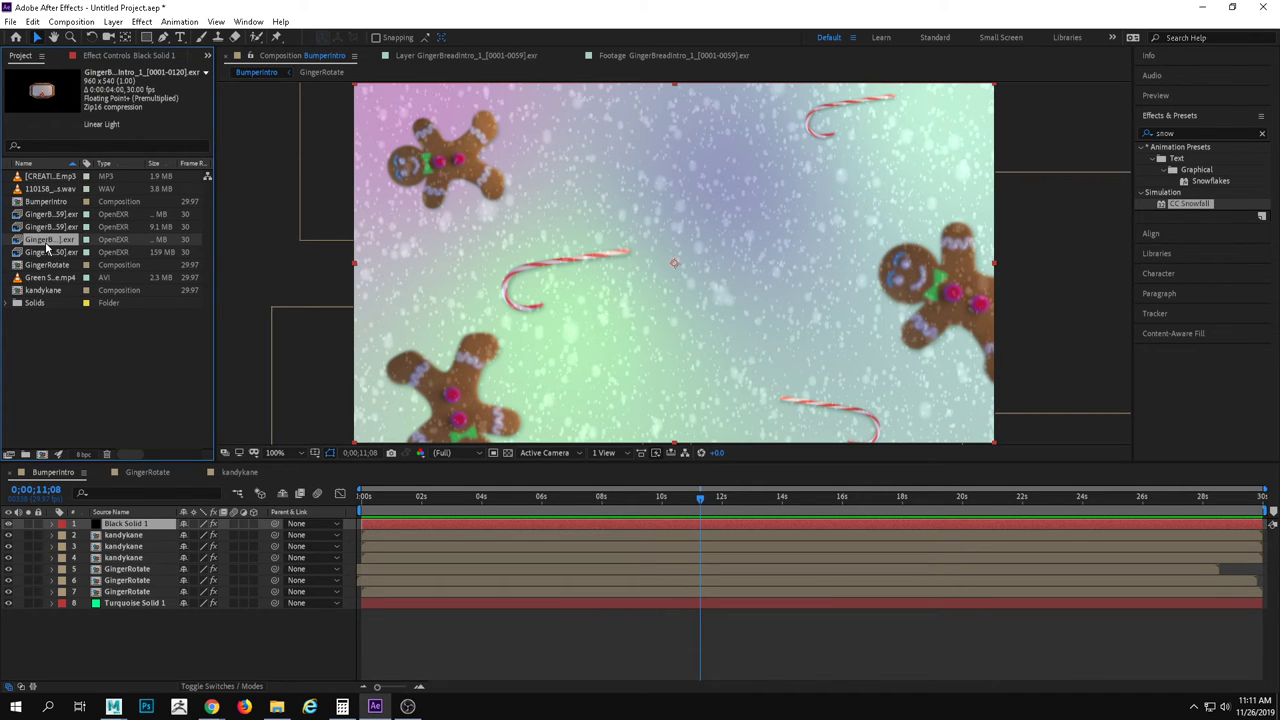
{"action": "left_click", "coordinate": [45, 229]}
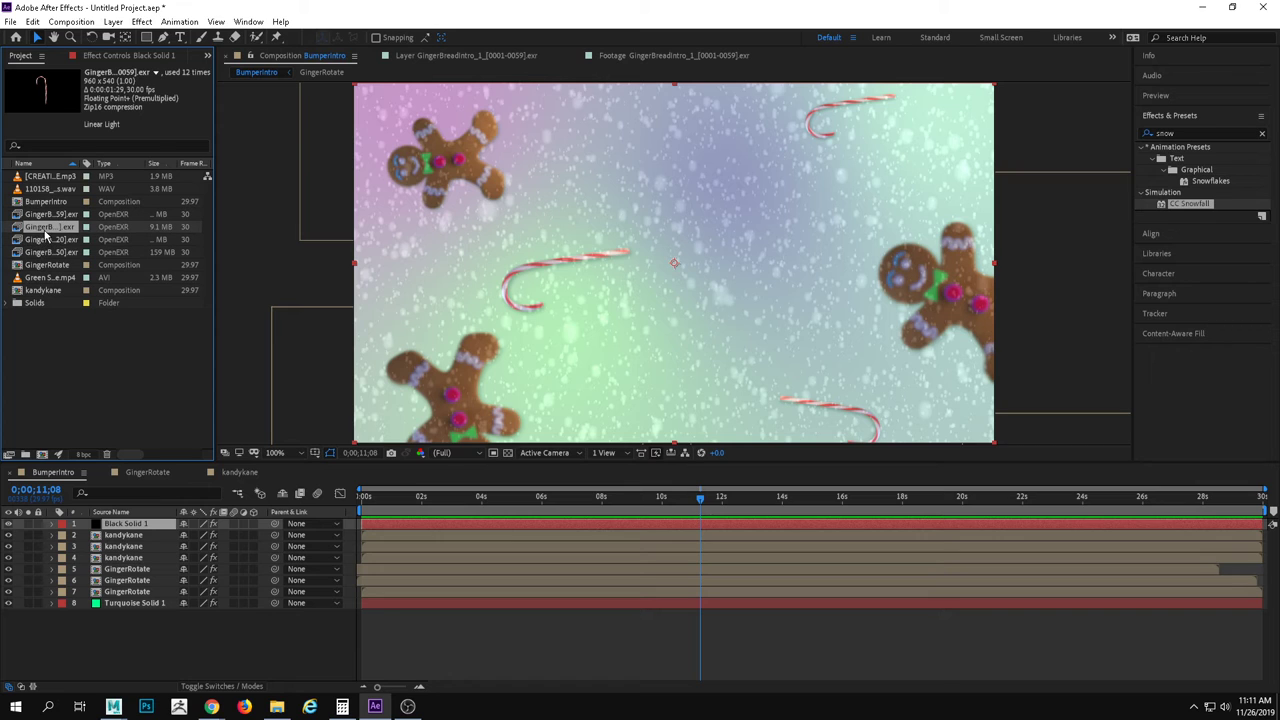
{"action": "left_click", "coordinate": [44, 216]}
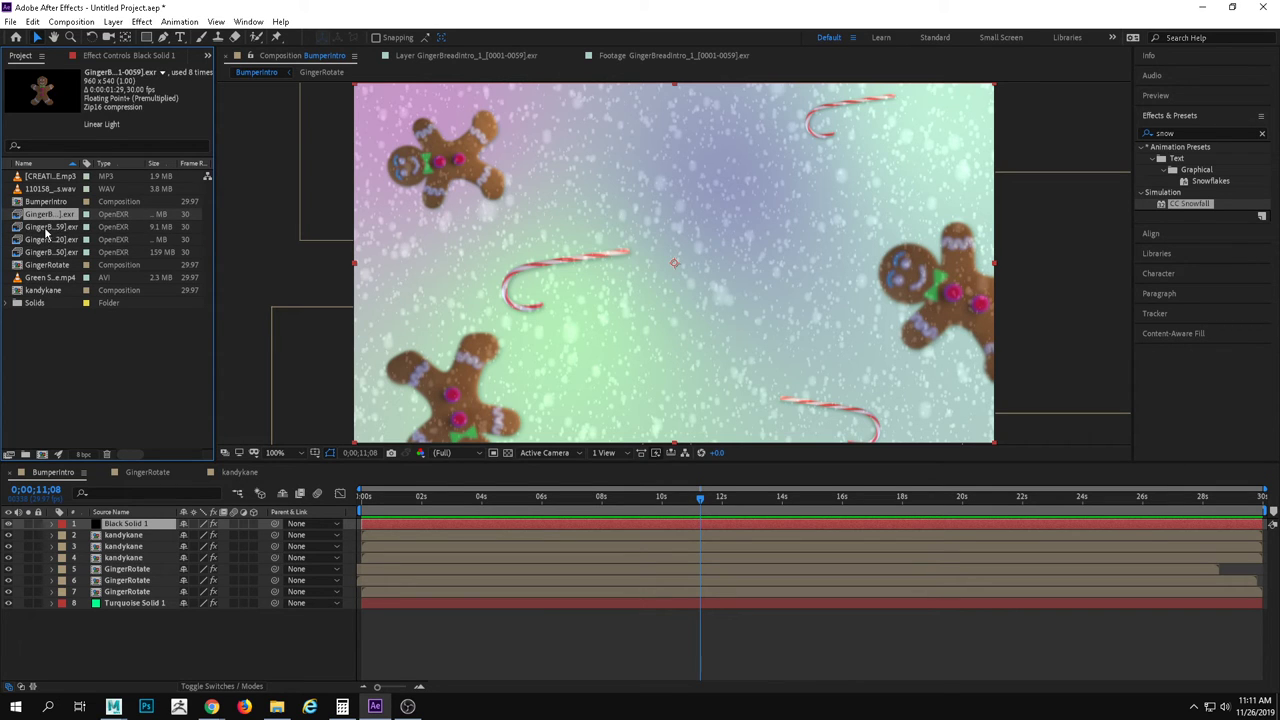
{"action": "left_click", "coordinate": [48, 240]}
{"action": "left_click_drag", "start_coordinate": [48, 242], "coordinate": [137, 533]}
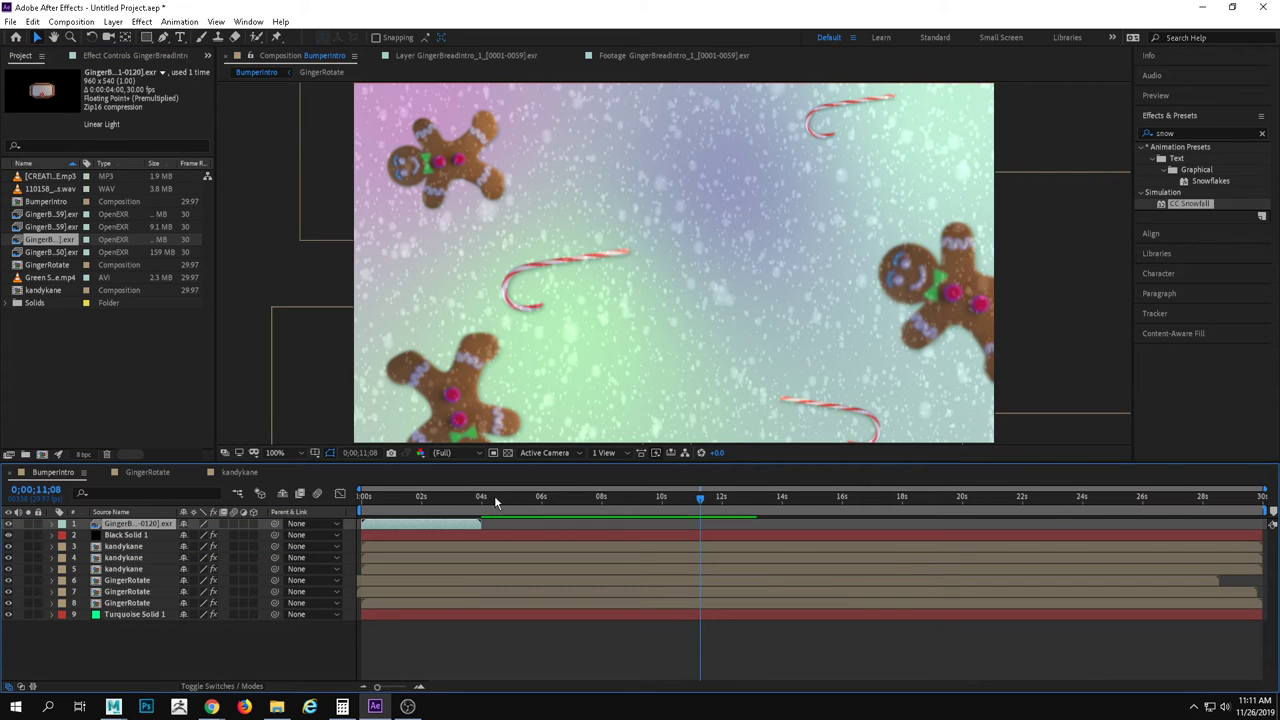
Play the composition from its start to check the cookie sign's animation.
{"action": "left_click", "coordinate": [700, 496]}
{"action": "left_click_drag", "start_coordinate": [698, 494], "coordinate": [366, 496]}
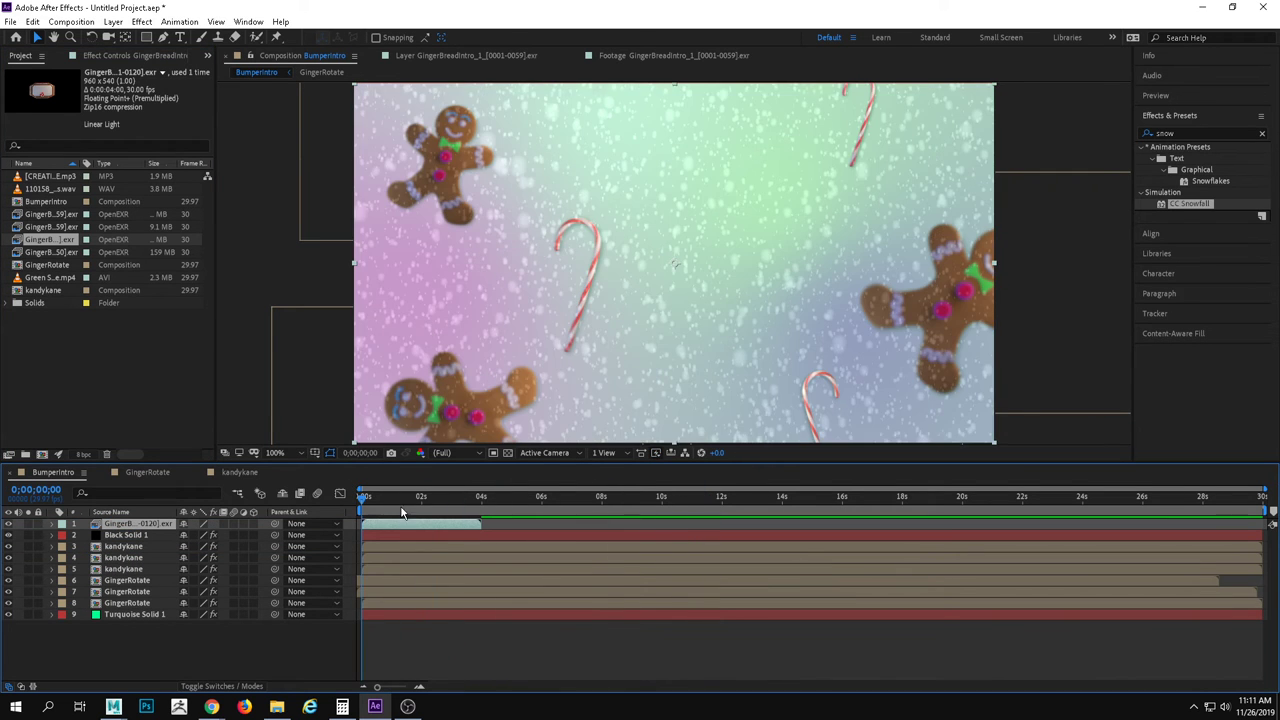
{"action": "key", "text": "space"}
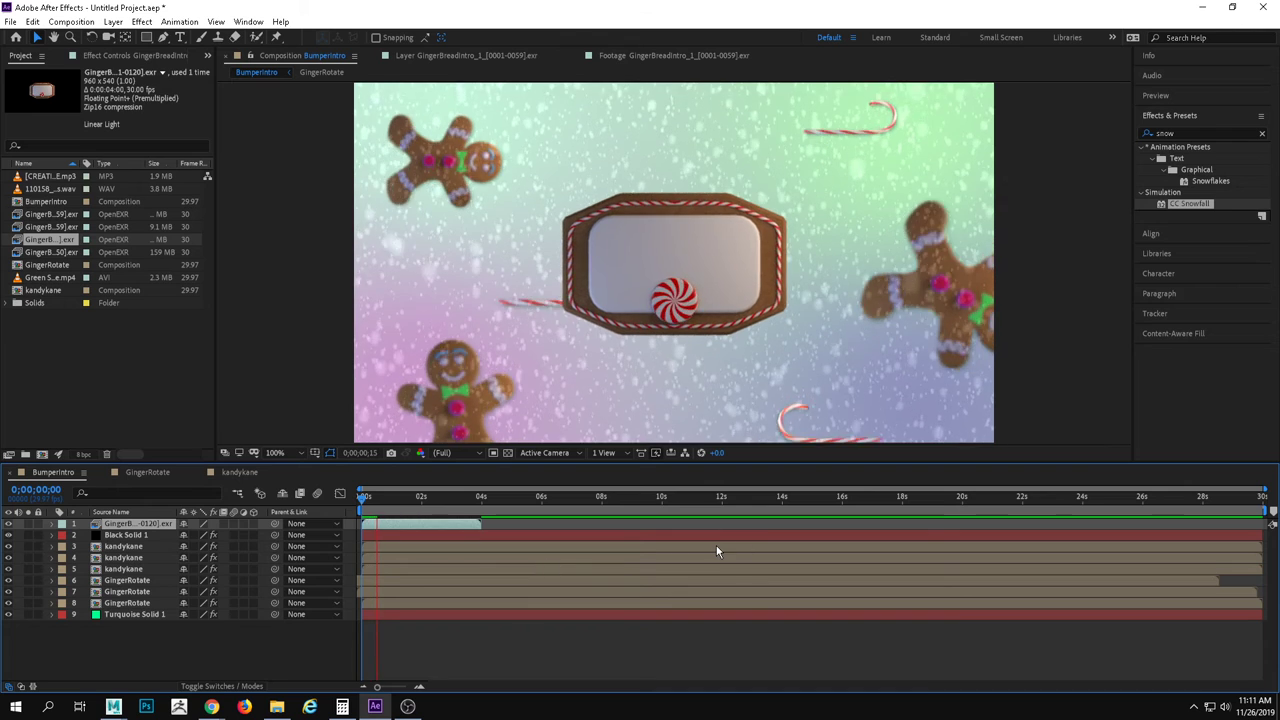
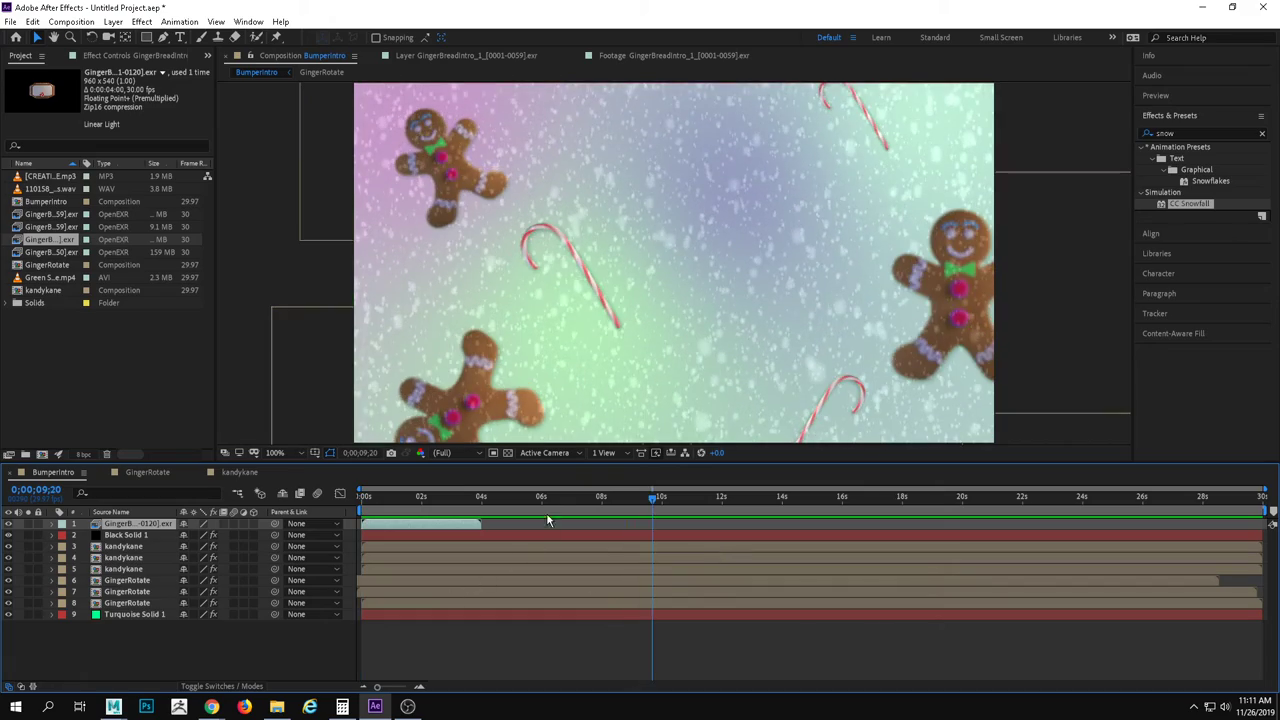
{"action": "key", "text": "space"}
{"action": "key", "text": "space"}
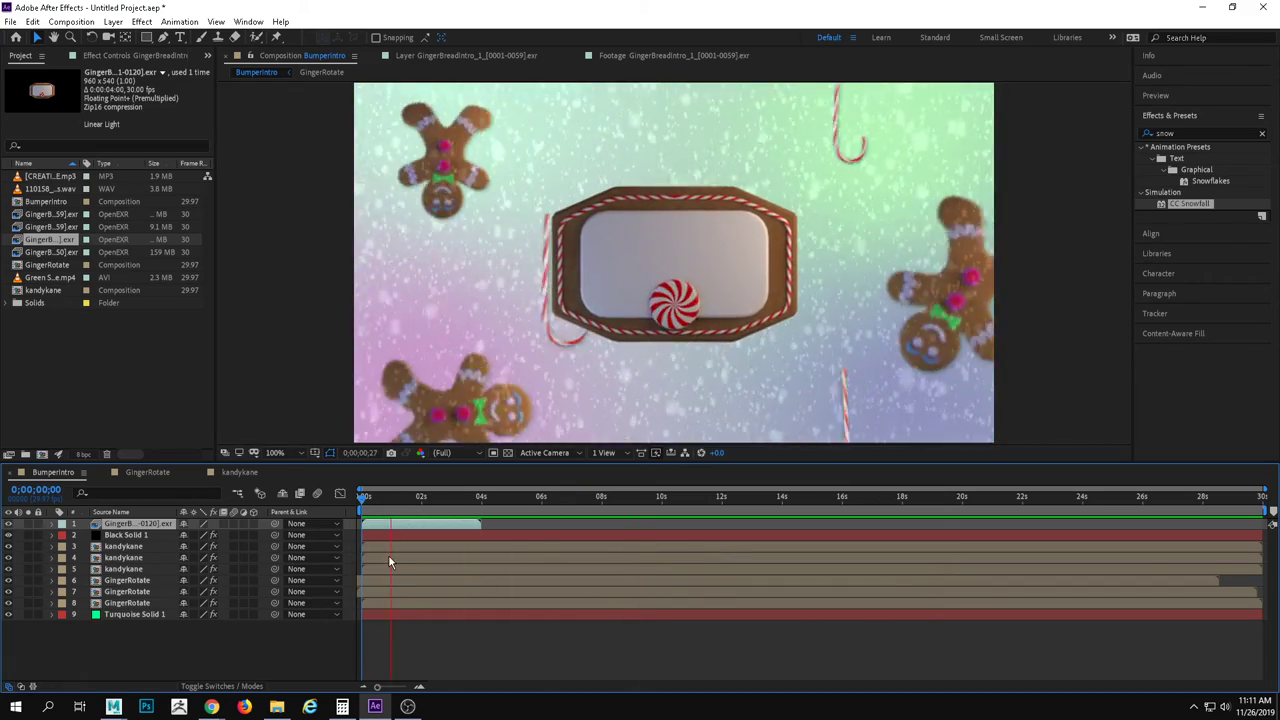
{"action": "key", "text": "space"}
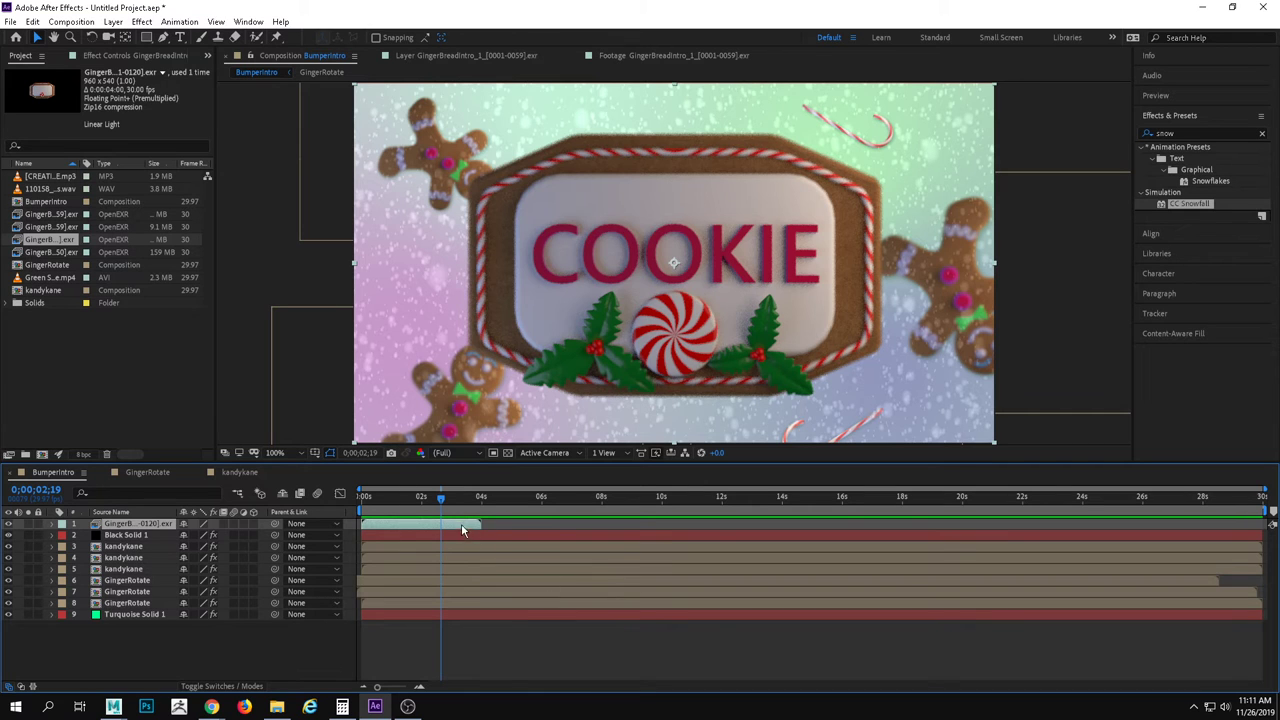
Shift the cookie sign layer to start at about 0;00;01;01 and reveal its Transform properties.
{"action": "left_click_drag", "start_coordinate": [462, 527], "coordinate": [547, 536]}
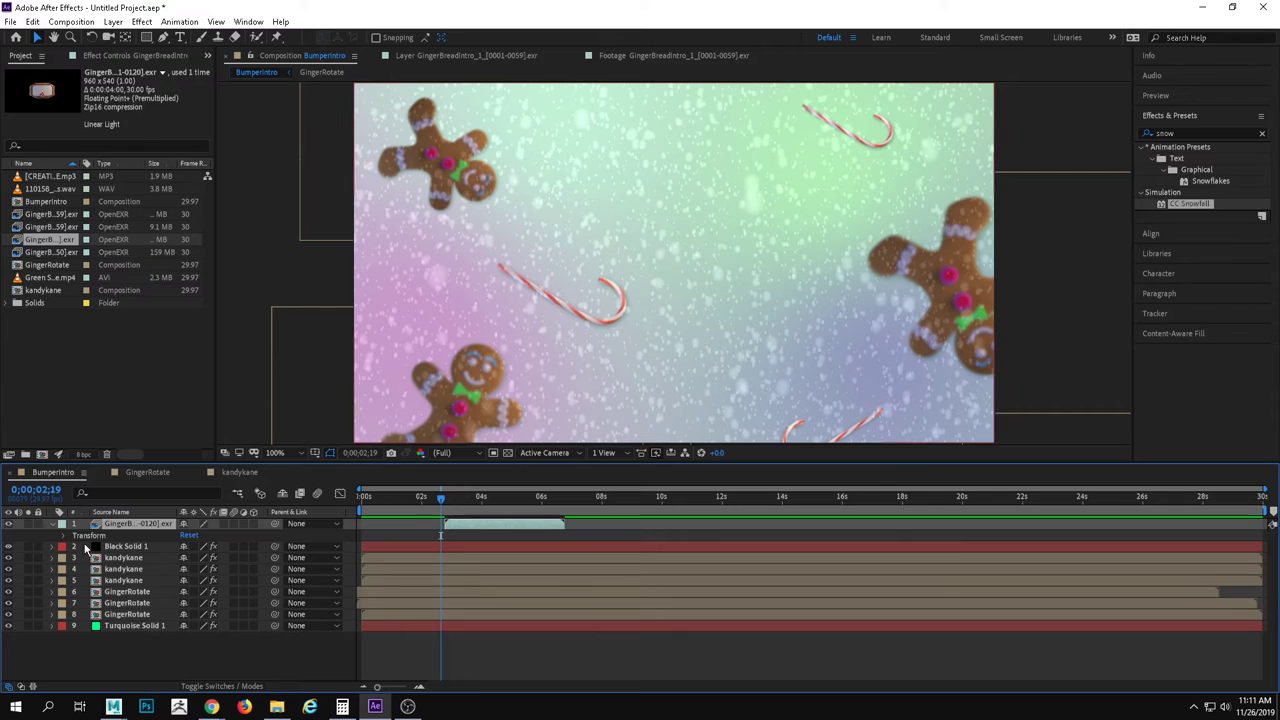
{"action": "left_click", "coordinate": [52, 524]}
{"action": "left_click_drag", "start_coordinate": [454, 536], "coordinate": [417, 531]}
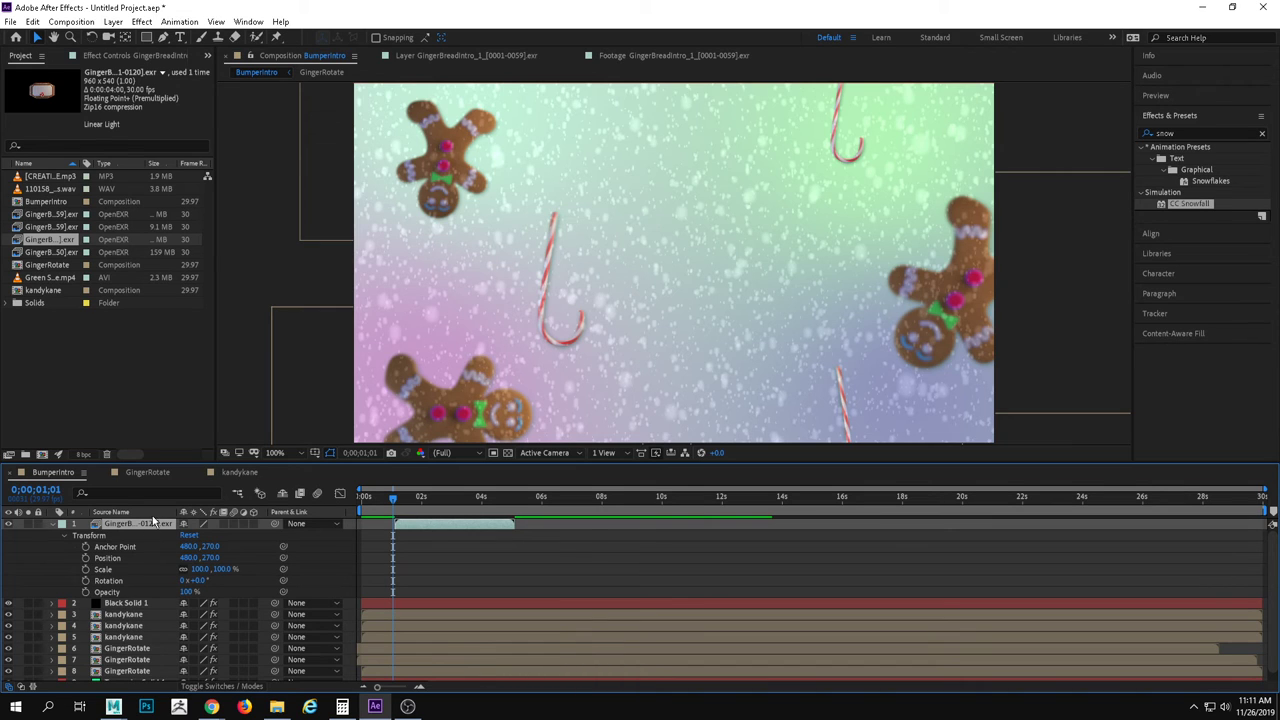
Set the cookie sign layer's Scale to 0% and keyframe it at 0;00;01;01.
{"action": "type", "text": "160"}
{"action": "key", "text": "Return"}
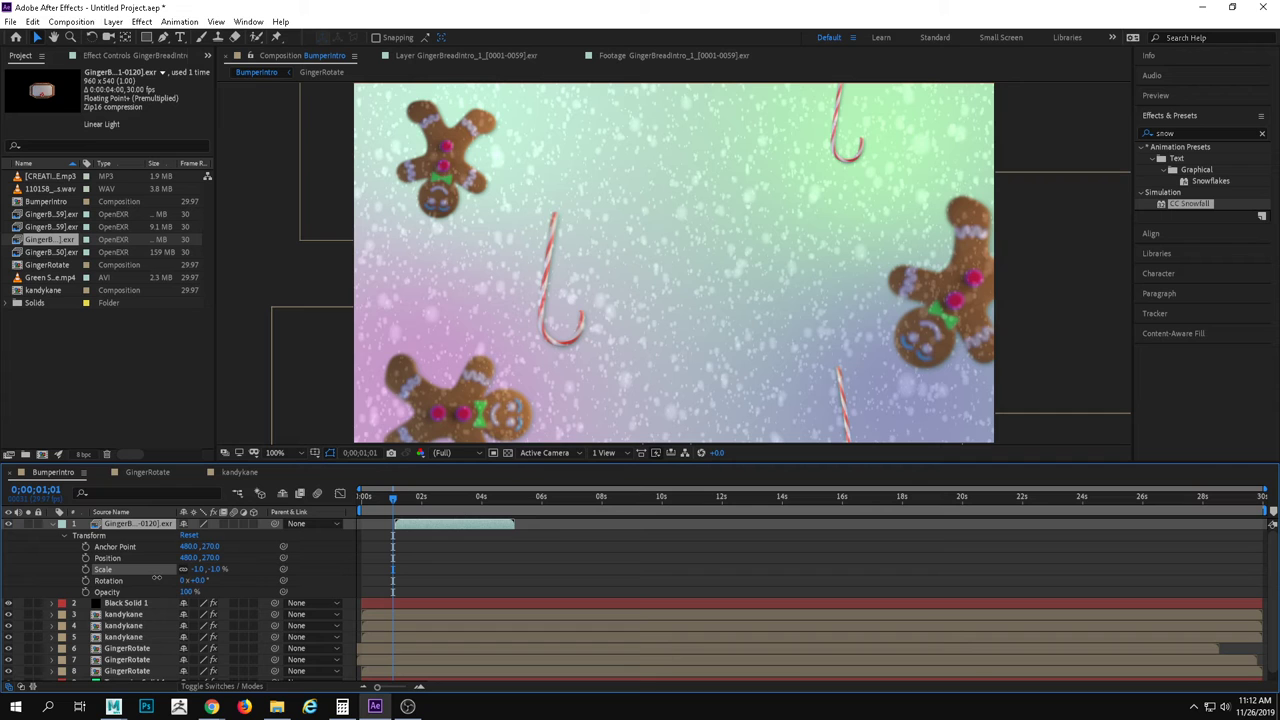
{"action": "left_click_drag", "start_coordinate": [156, 579], "coordinate": [162, 575]}
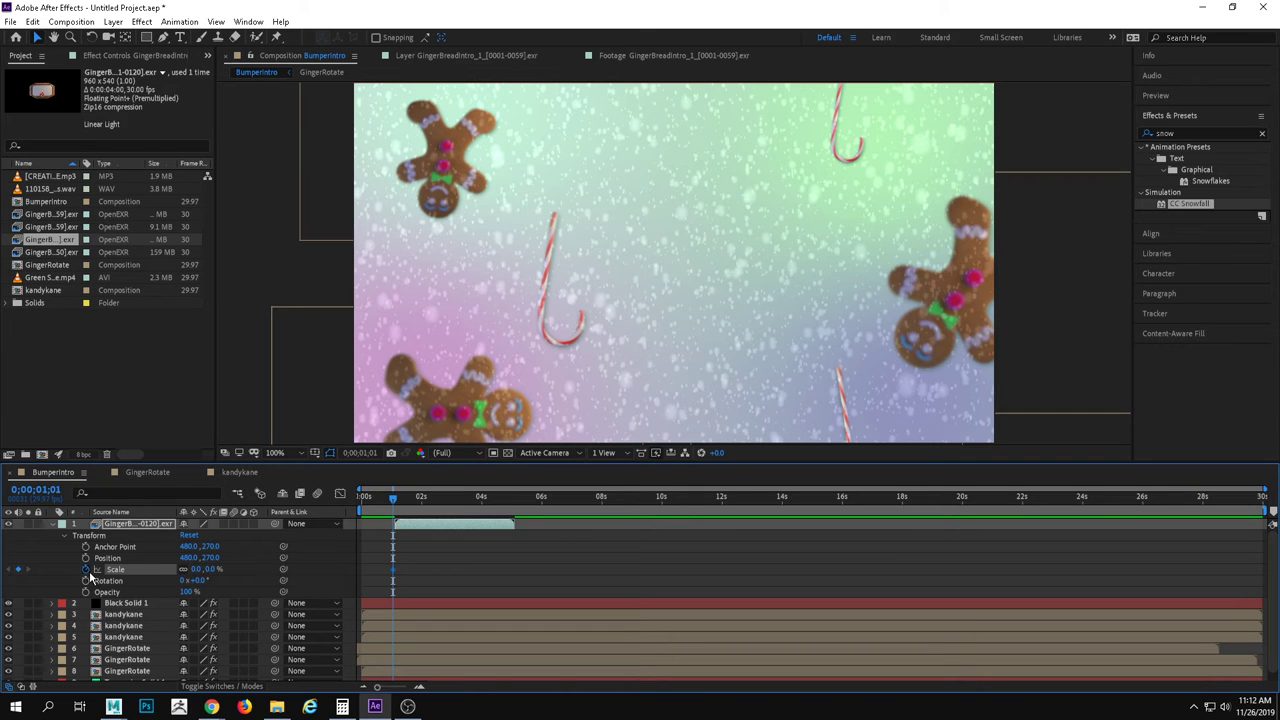
Add a 100% Scale keyframe to the cookie sign layer at 0;00;01;15.
{"action": "left_click", "coordinate": [405, 503]}
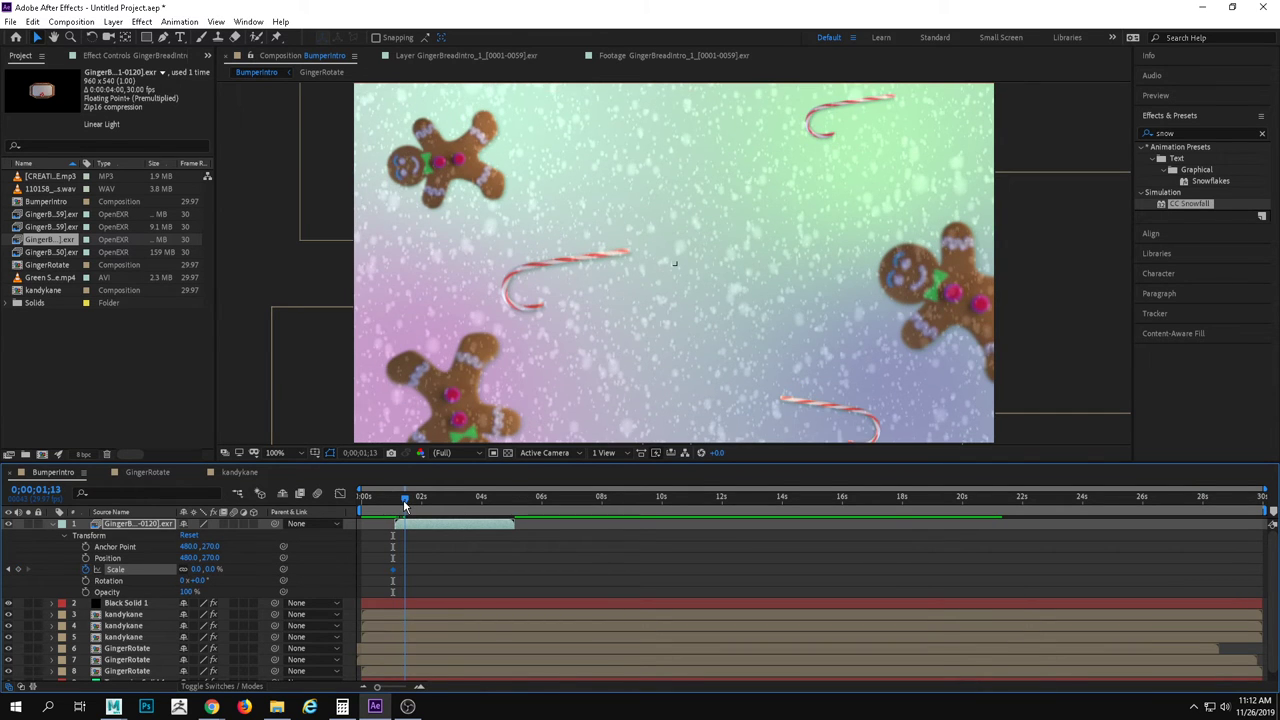
{"action": "left_click_drag", "start_coordinate": [405, 505], "coordinate": [407, 505]}
{"action": "left_click", "coordinate": [217, 569]}
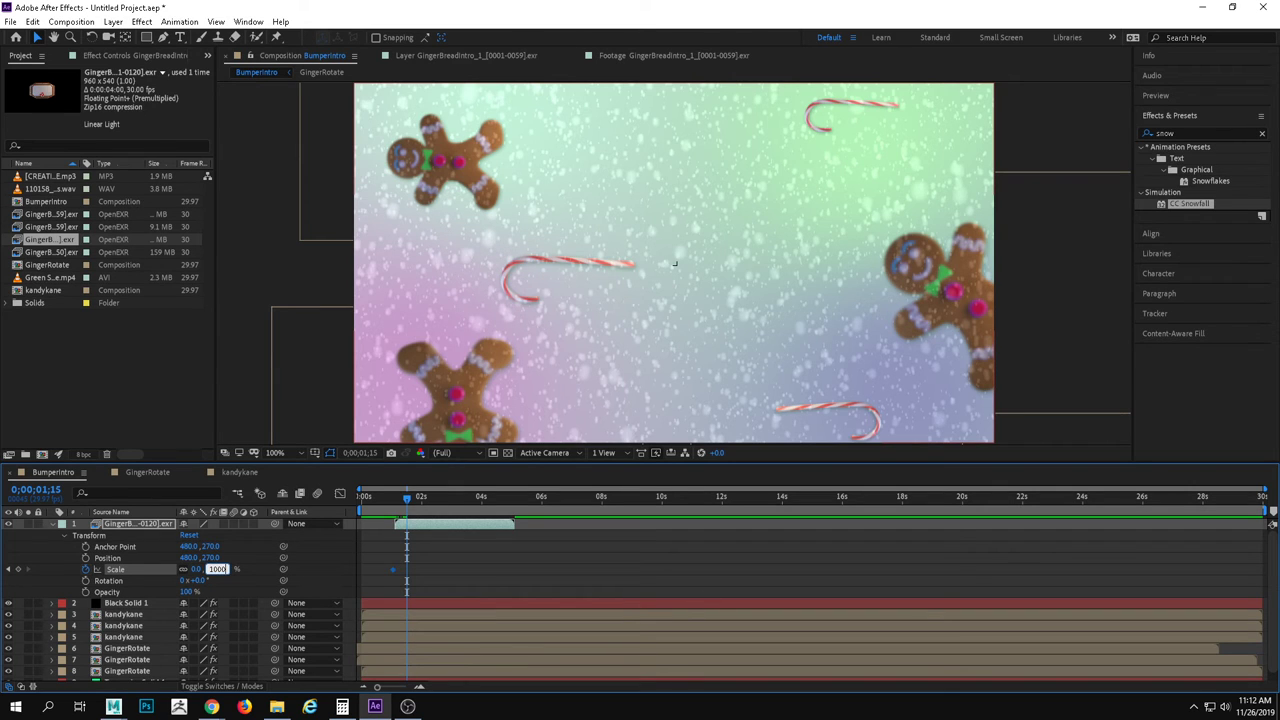
{"action": "type", "text": "100"}
{"action": "key", "text": "Return"}
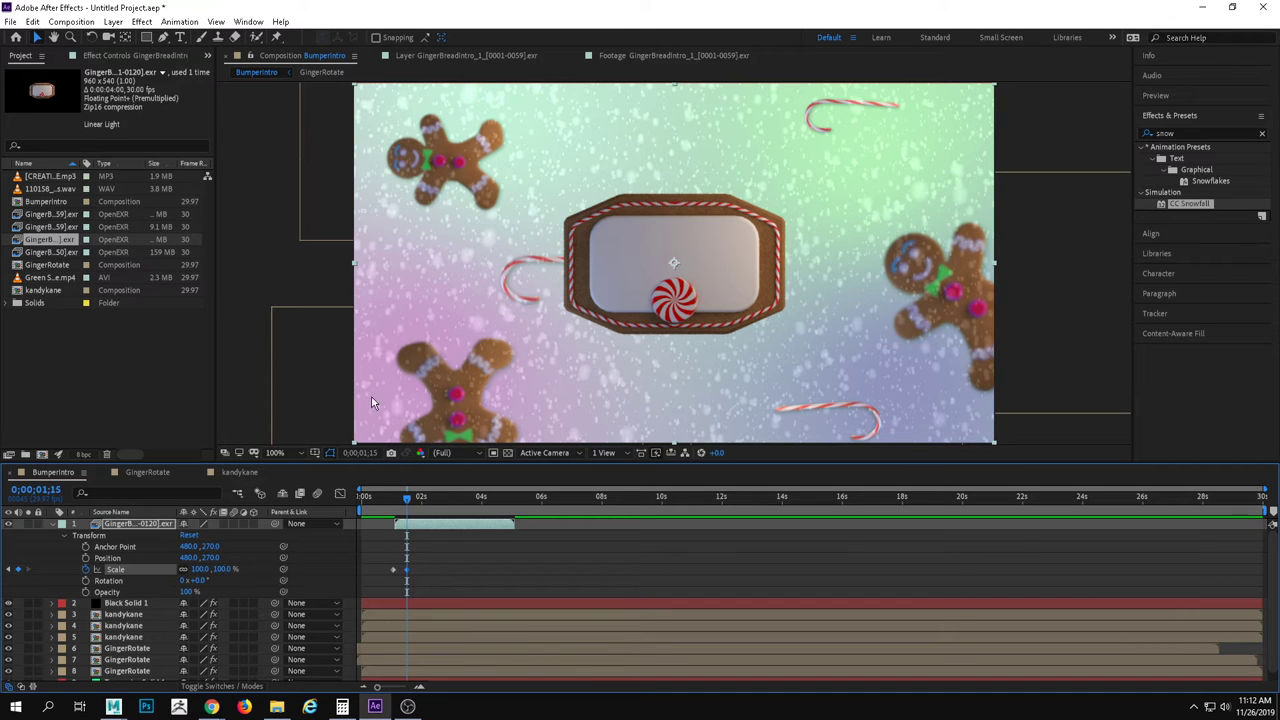
Play the composition from its start to check how the cookie sign scales up.
{"action": "key", "text": "Home"}
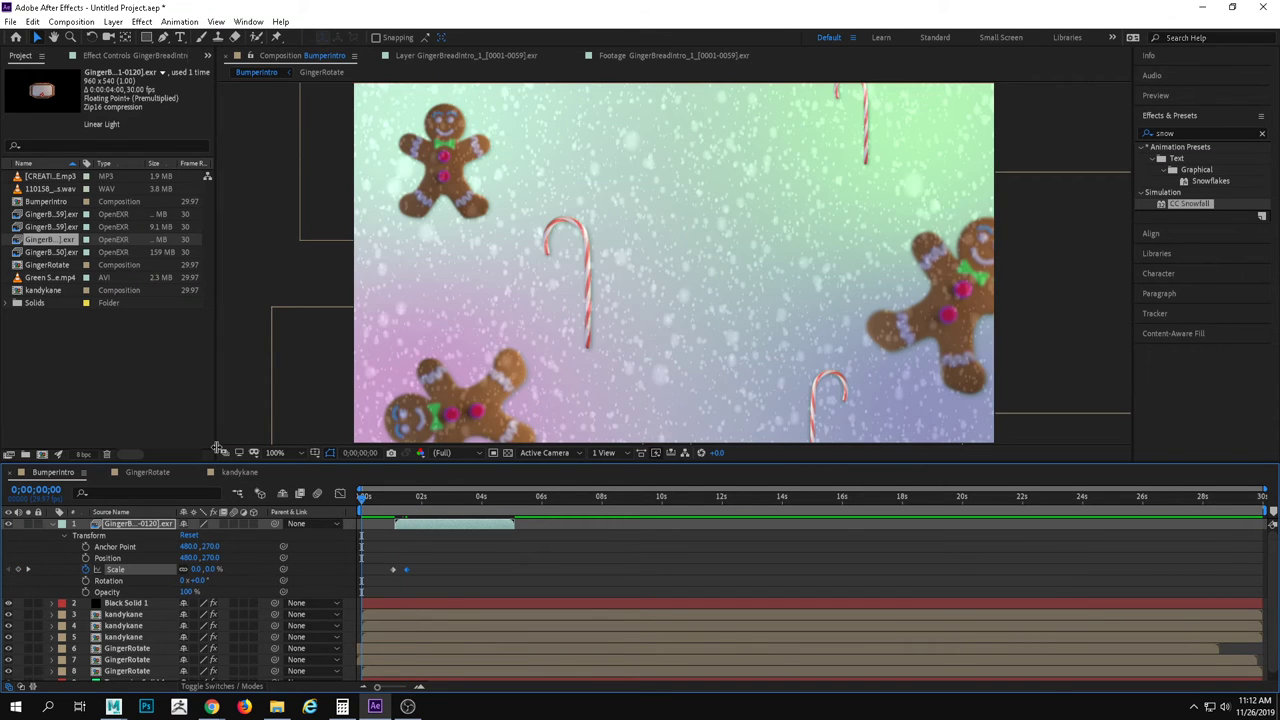
{"action": "key", "text": "space"}
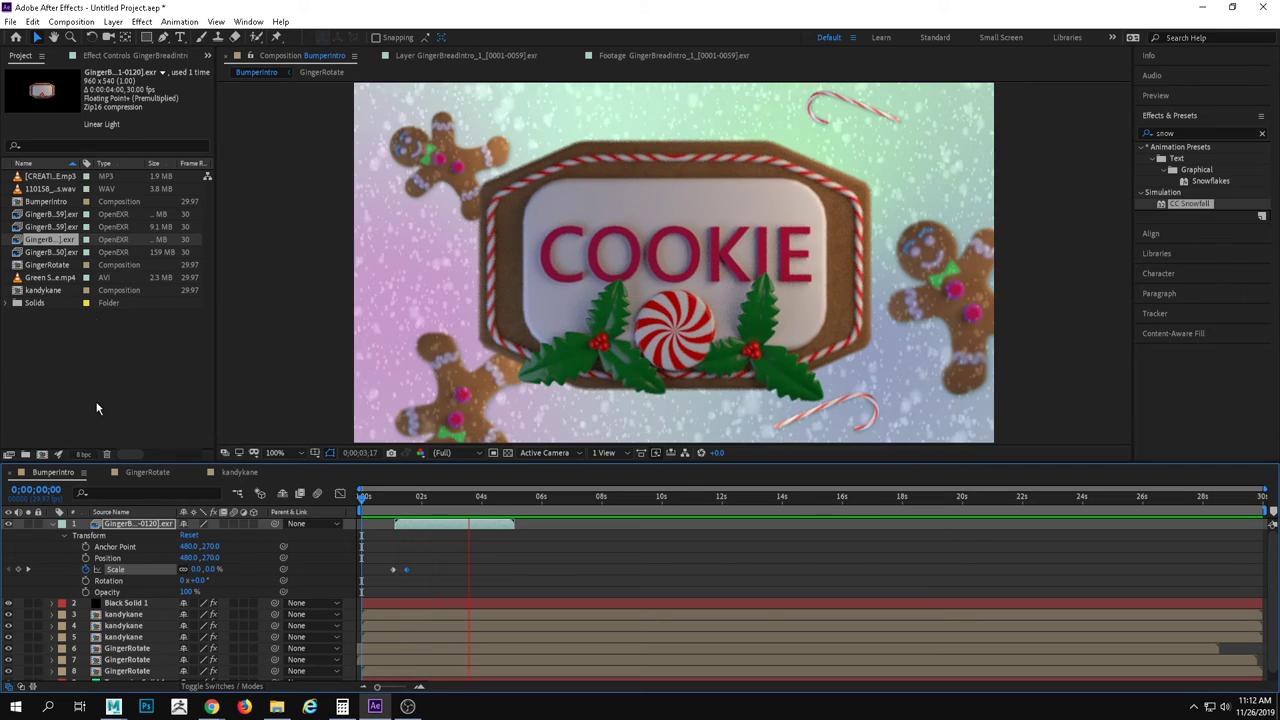
{"action": "key", "text": "space"}
Slow the cookie sign's scale-up by moving its 100% keyframe to just before 0;00;02;00, and replay the animation.
{"action": "left_click_drag", "start_coordinate": [407, 572], "coordinate": [415, 569]}
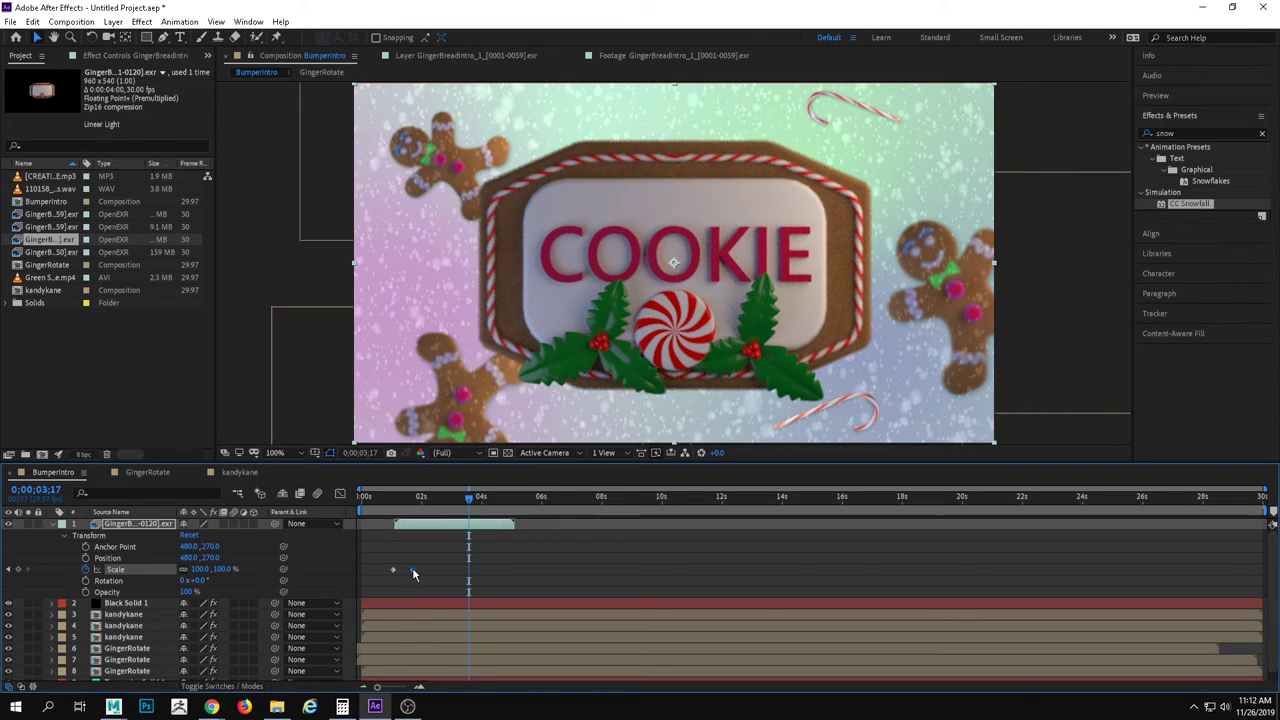
{"action": "key", "text": "Home"}
{"action": "key", "text": "space"}
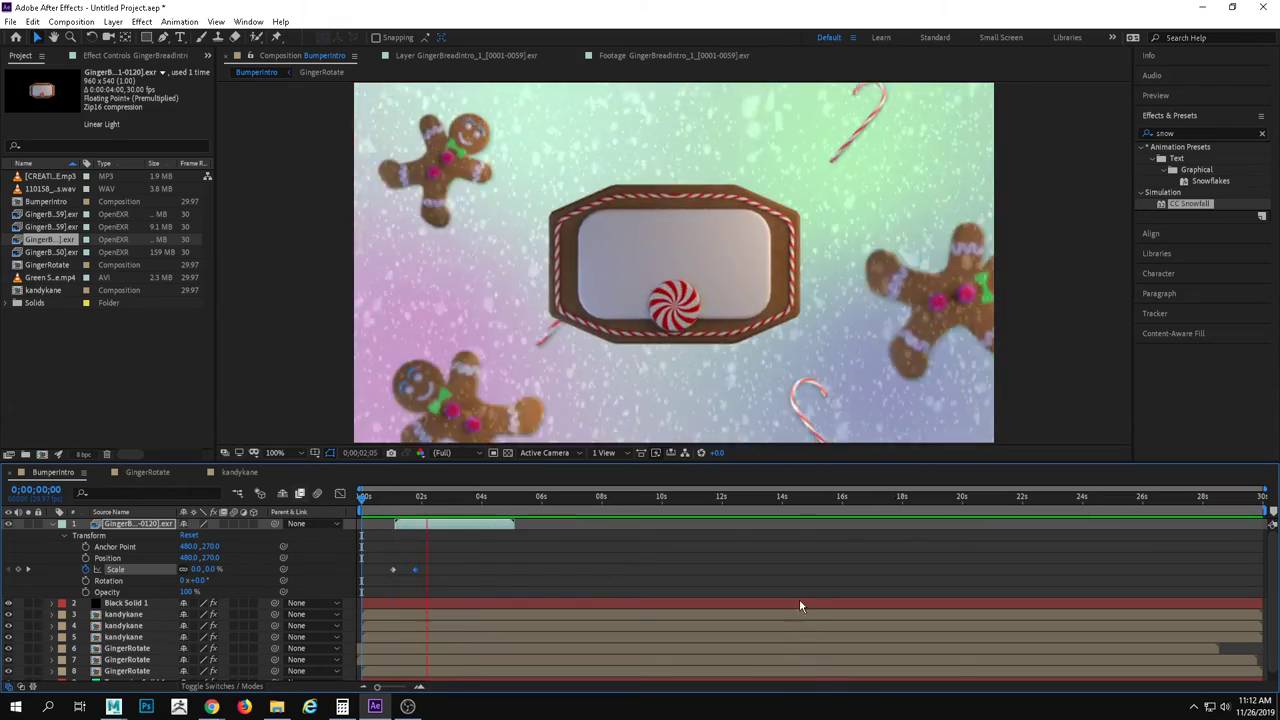
{"action": "key", "text": "space"}
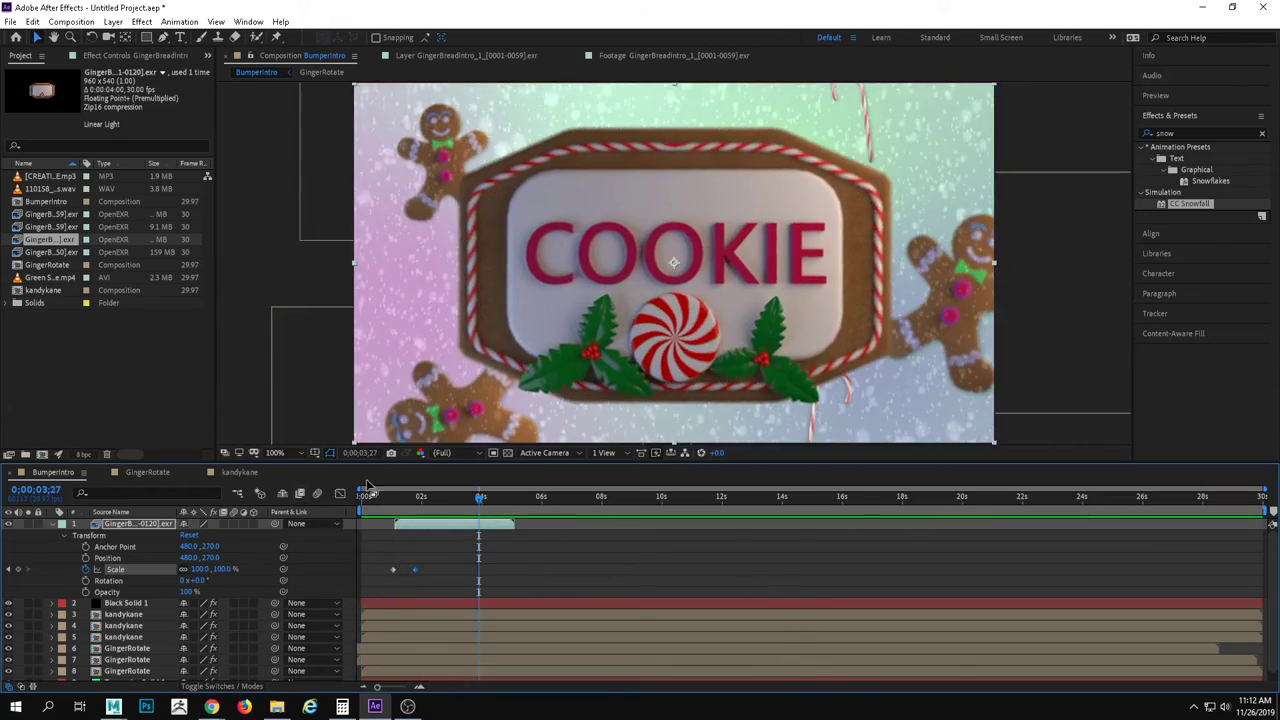
Keyframe the cookie sign's Rotation from -39° at 0;00;01;01 to 0° at 0;00;01;23 and preview the spin.
{"action": "left_click_drag", "start_coordinate": [477, 497], "coordinate": [393, 511]}
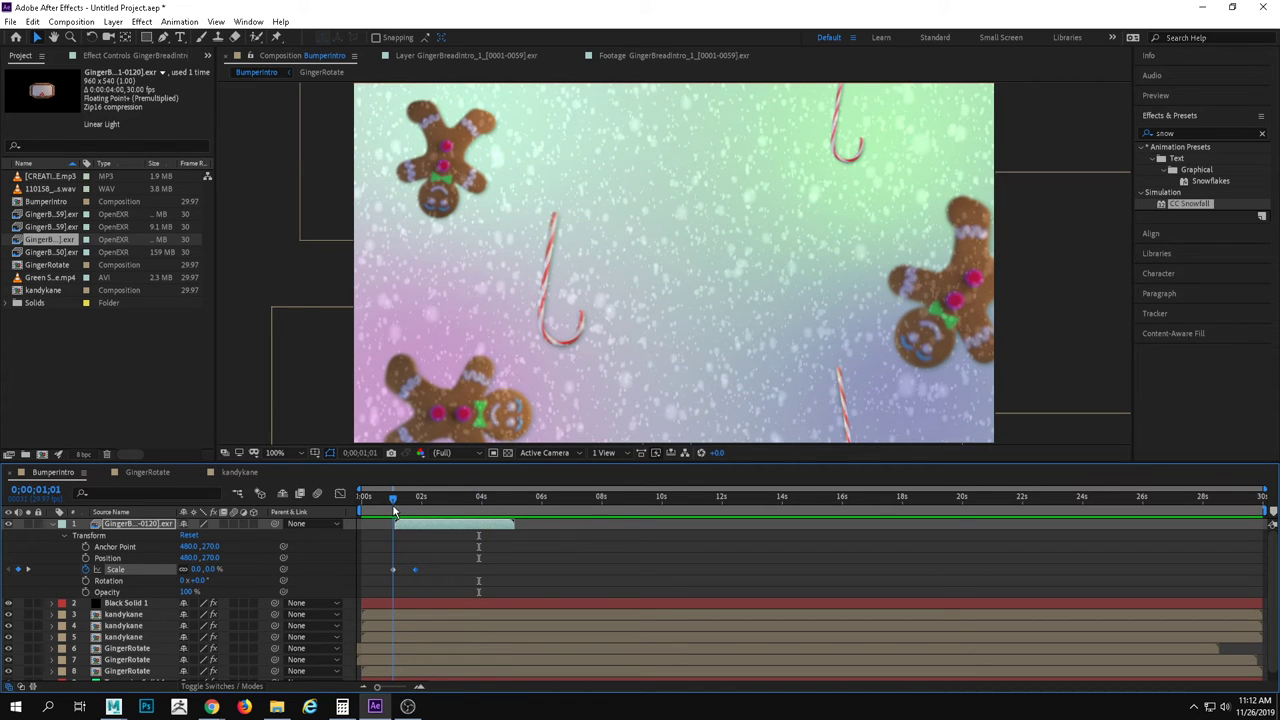
{"action": "left_click", "coordinate": [200, 581]}
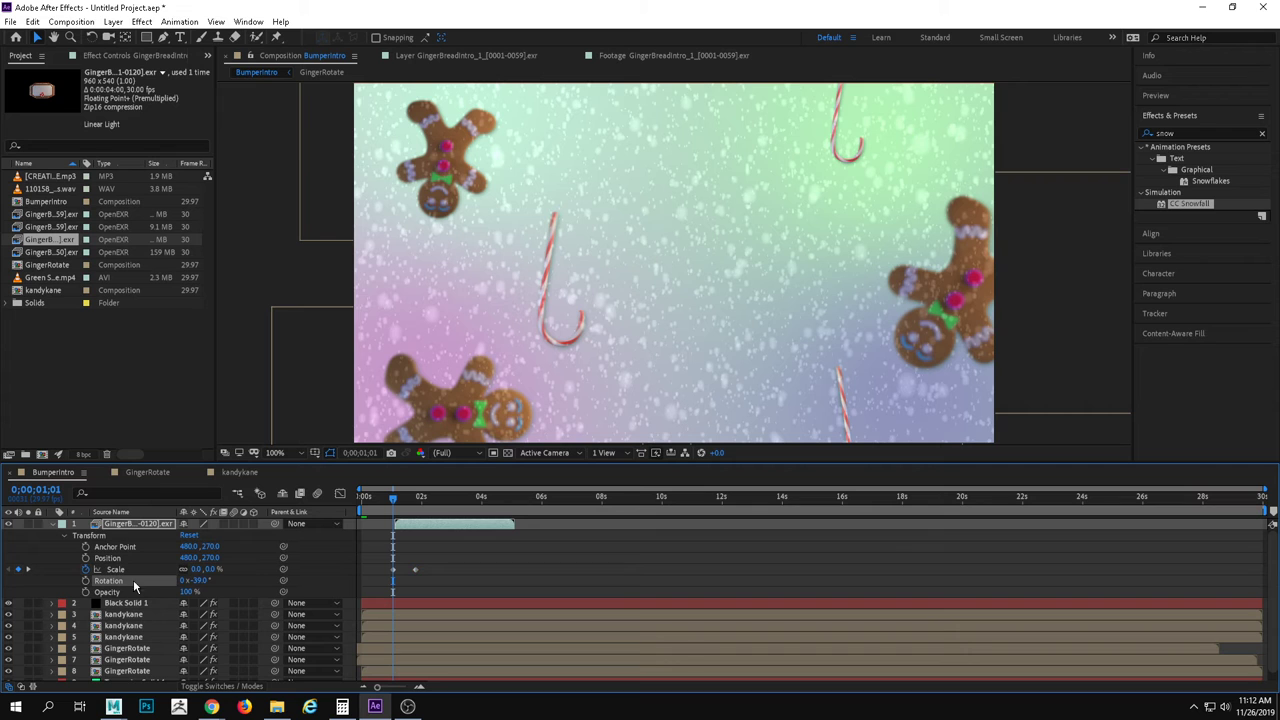
{"action": "left_click", "coordinate": [85, 580]}
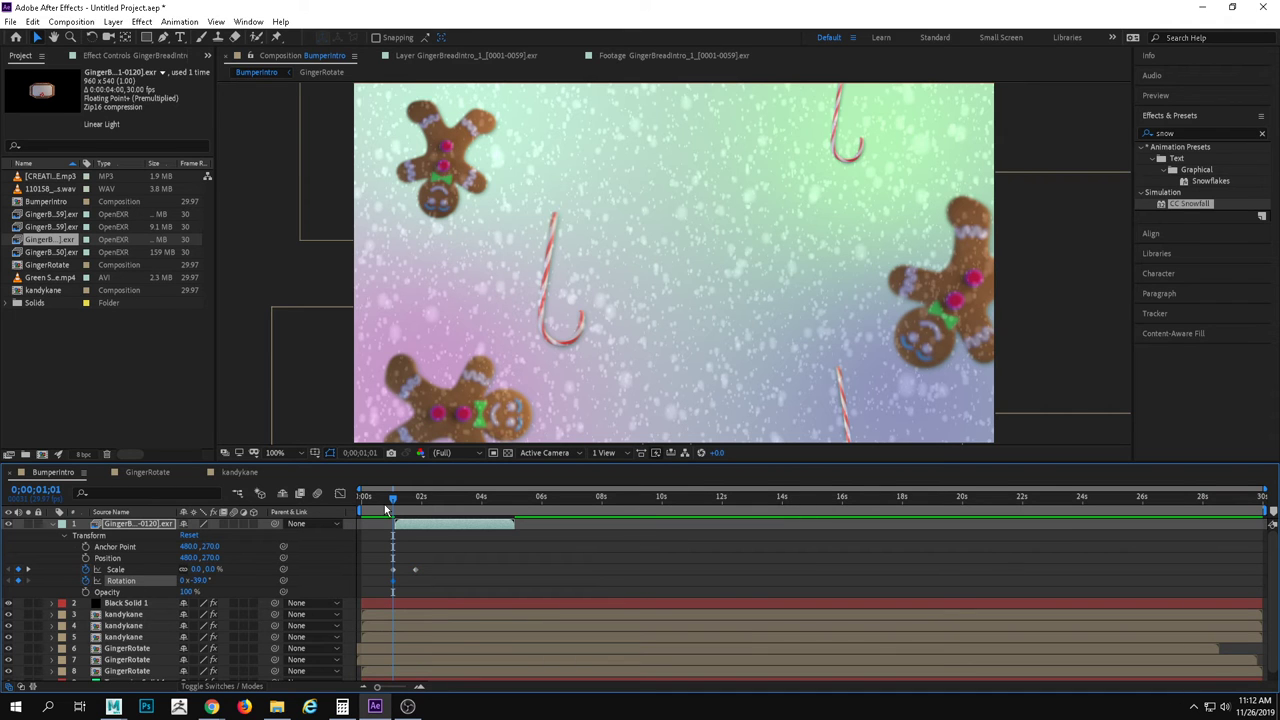
{"action": "left_click_drag", "start_coordinate": [393, 497], "coordinate": [416, 497]}
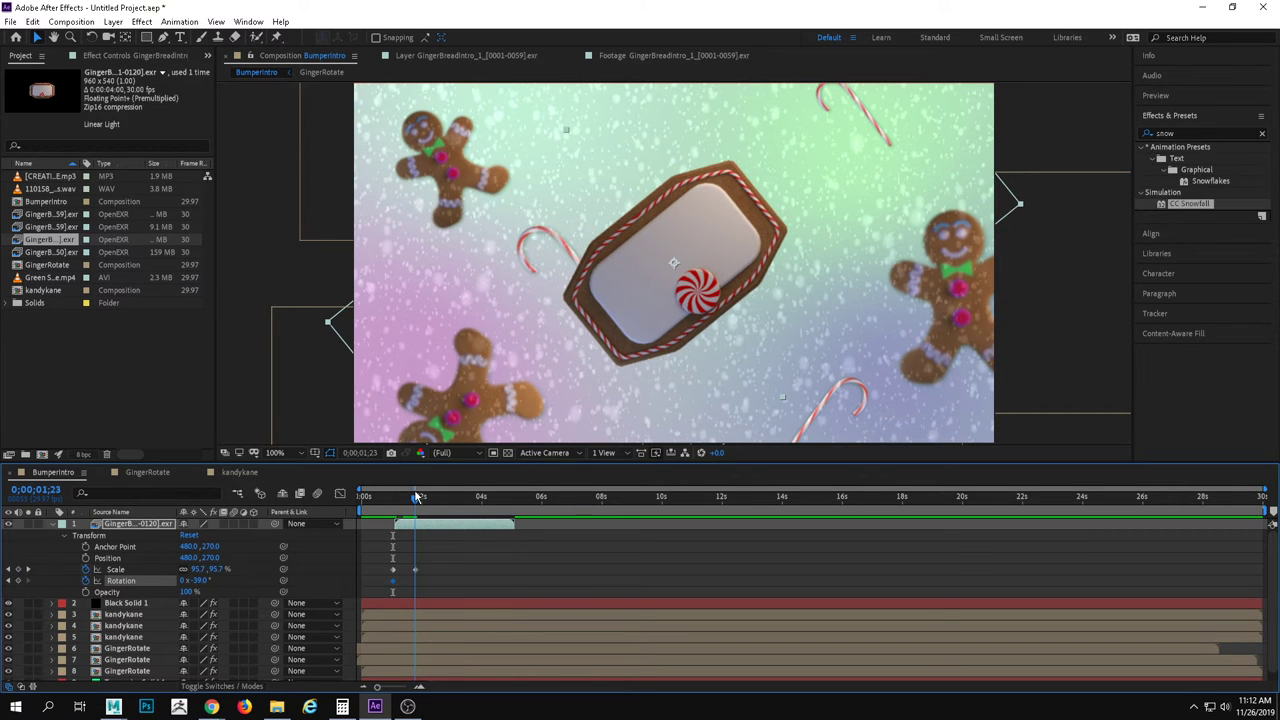
{"action": "left_click", "coordinate": [206, 581]}
{"action": "key", "text": "Return"}
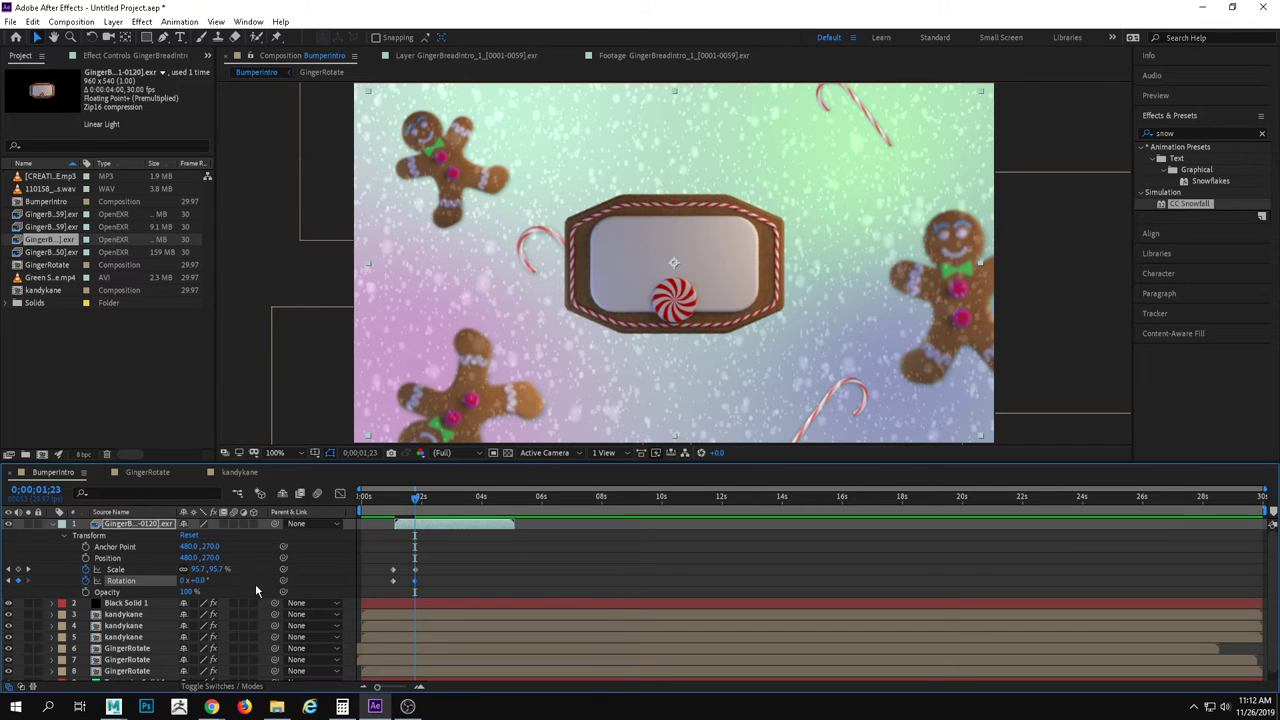
{"action": "key", "text": "space"}
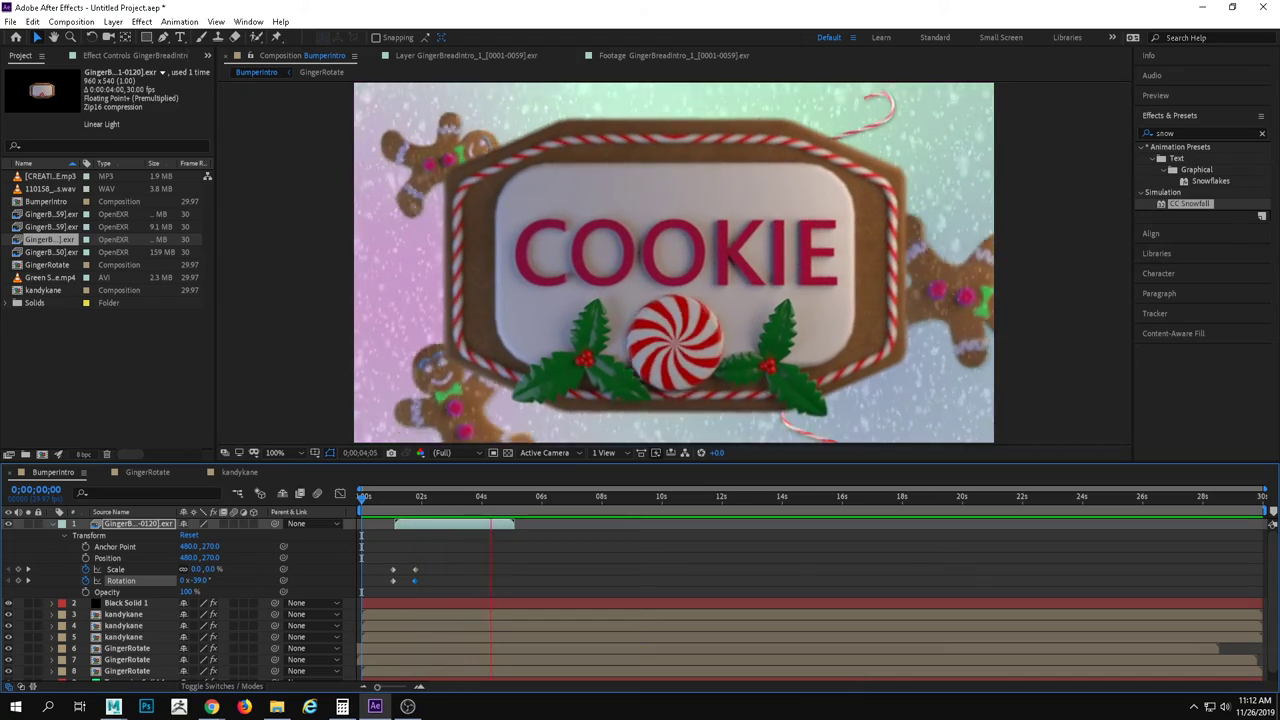
{"action": "key", "text": "space"}
Add a Scale keyframe at 0;00;03;12 without changing its value, and enlarge the cookie sign to 107% at 0;00;03;17.
{"action": "mouse_move", "coordinate": [489, 505]}
{"action": "left_mouse_down"}
{"action": "mouse_move", "coordinate": [392, 502]}
{"action": "mouse_move", "coordinate": [474, 503]}
{"action": "left_mouse_up"}
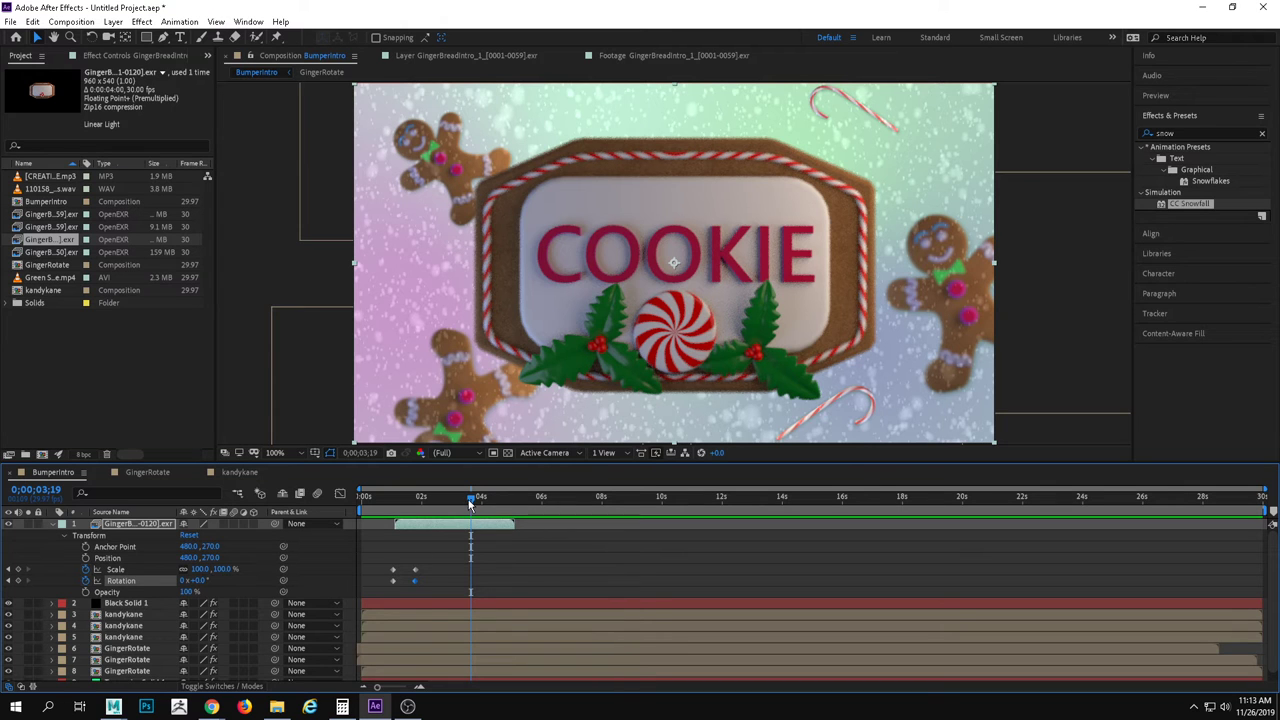
{"action": "left_click_drag", "start_coordinate": [469, 503], "coordinate": [462, 503]}
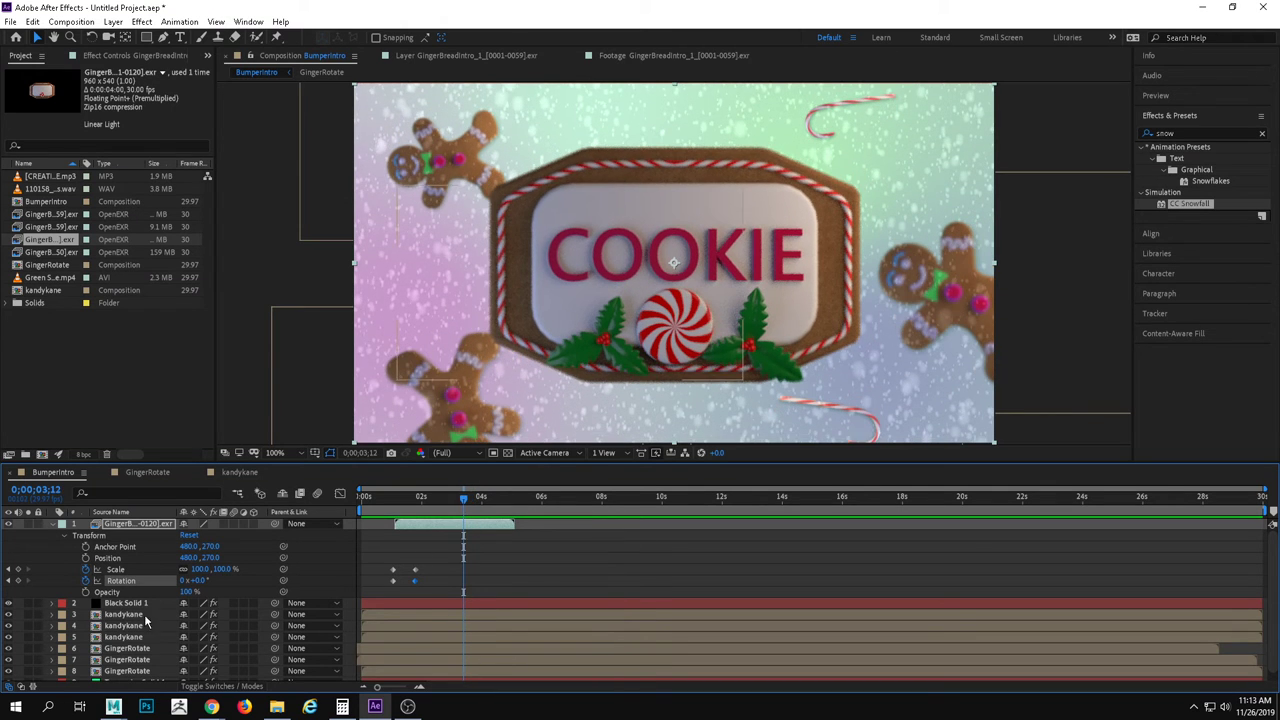
{"action": "right_click", "coordinate": [119, 570]}
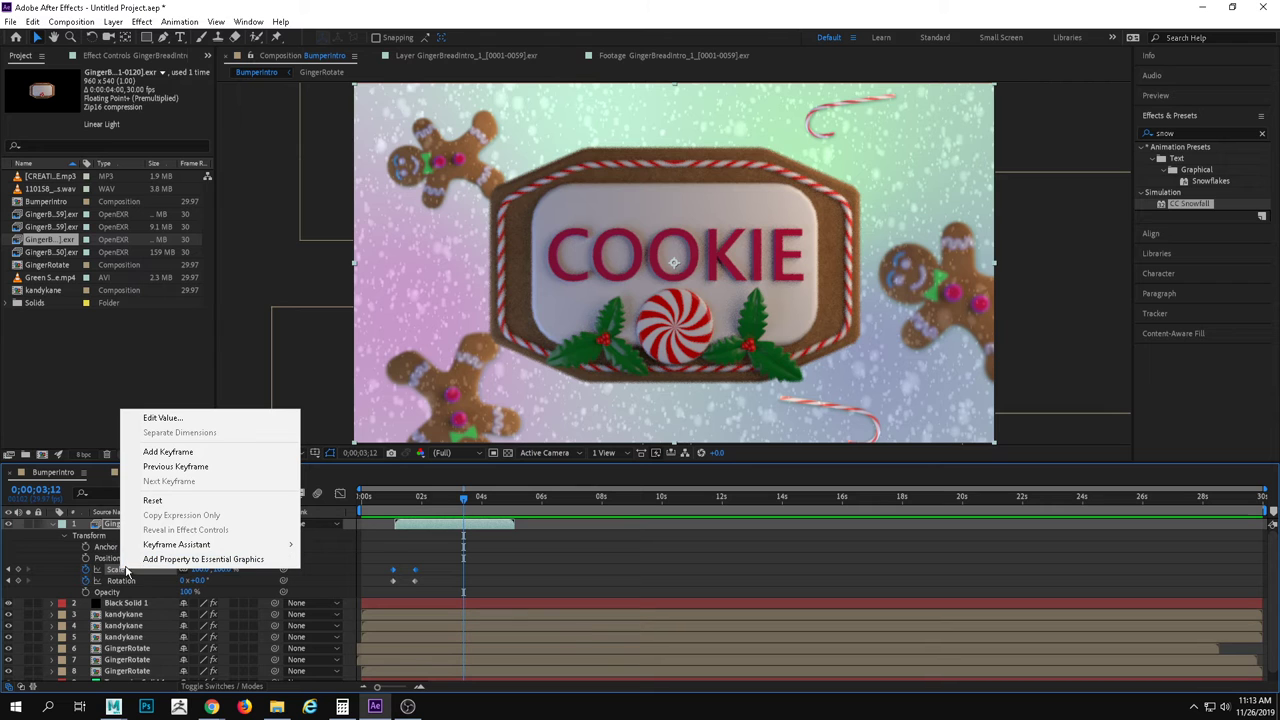
{"action": "left_click", "coordinate": [221, 453]}
{"action": "mouse_move", "coordinate": [460, 504]}
{"action": "left_mouse_down"}
{"action": "mouse_move", "coordinate": [412, 500]}
{"action": "mouse_move", "coordinate": [467, 492]}
{"action": "left_mouse_up"}
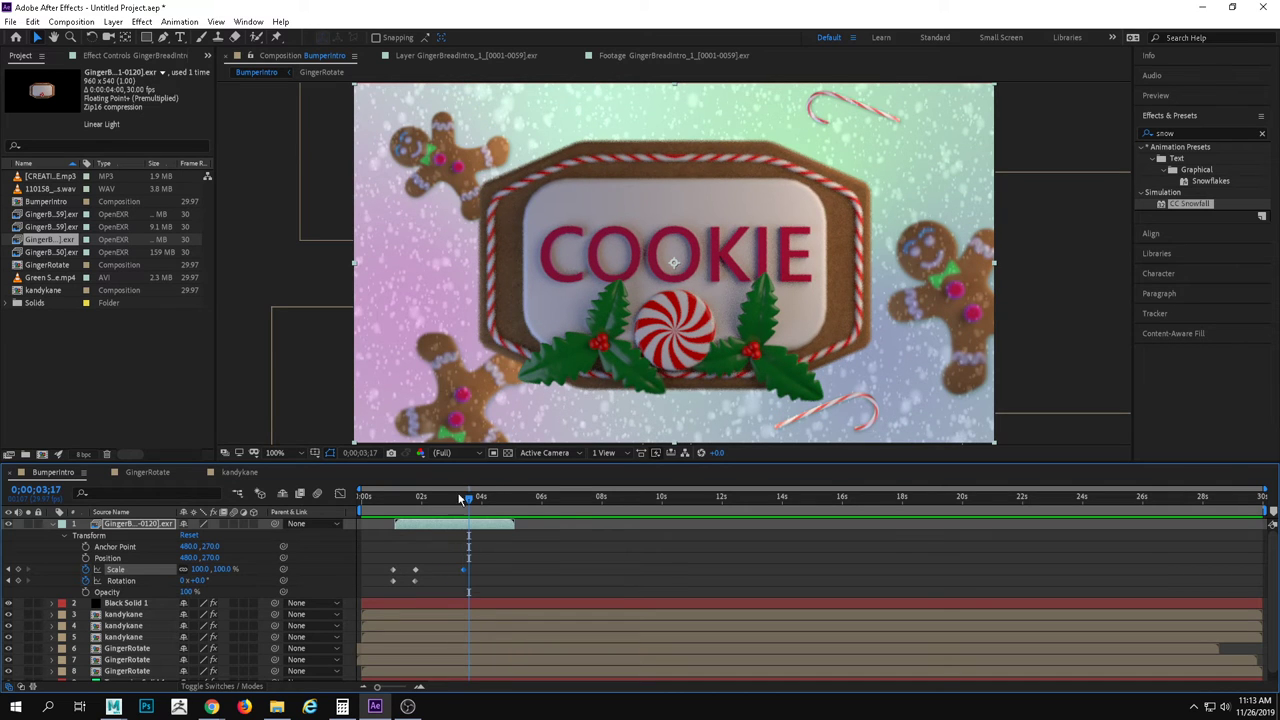
{"action": "left_click_drag", "start_coordinate": [220, 569], "coordinate": [230, 569]}
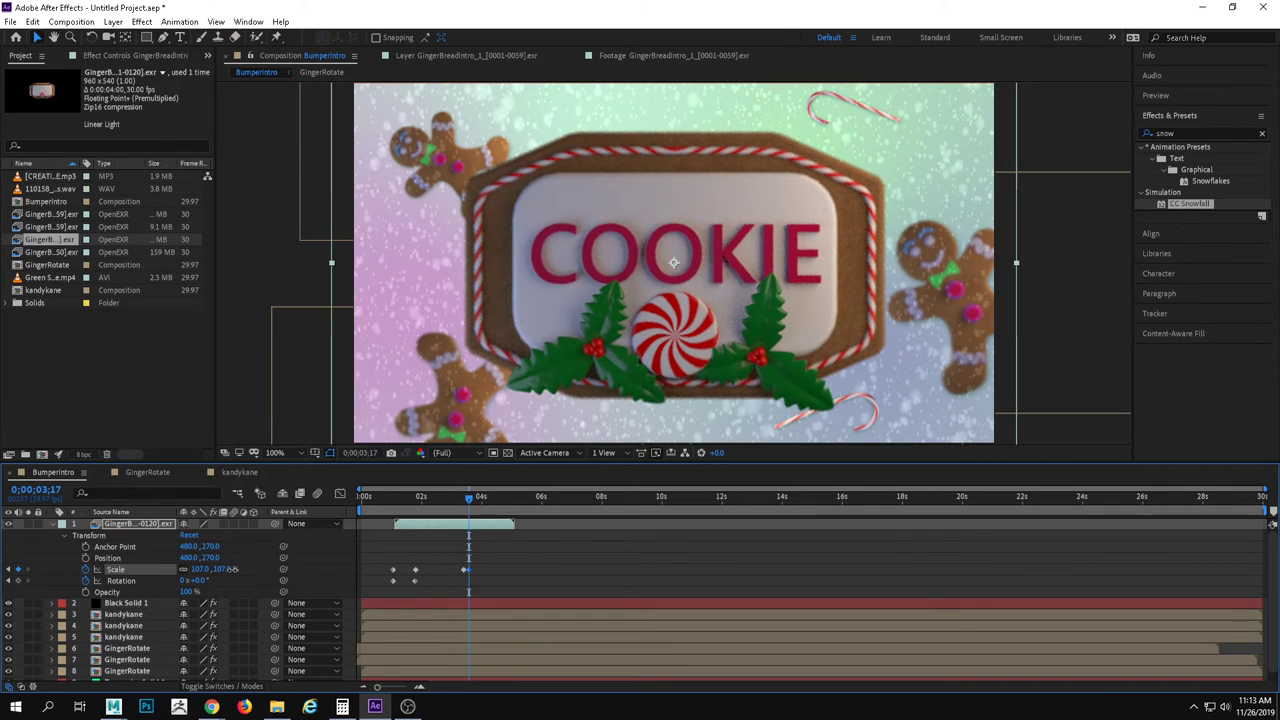
Return the cookie sign's Scale to 100% at 0;00;03;21 and preview the pulse from the composition's start.
{"action": "left_click", "coordinate": [471, 506]}
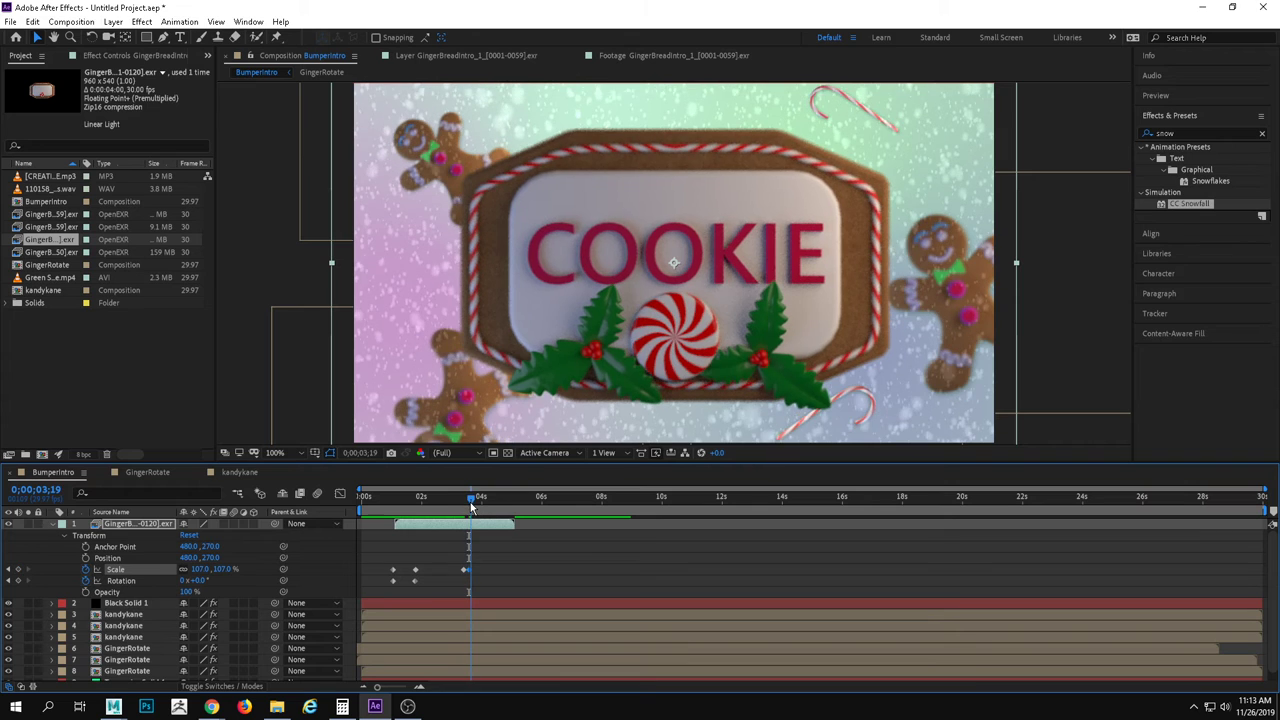
{"action": "left_click", "coordinate": [474, 509]}
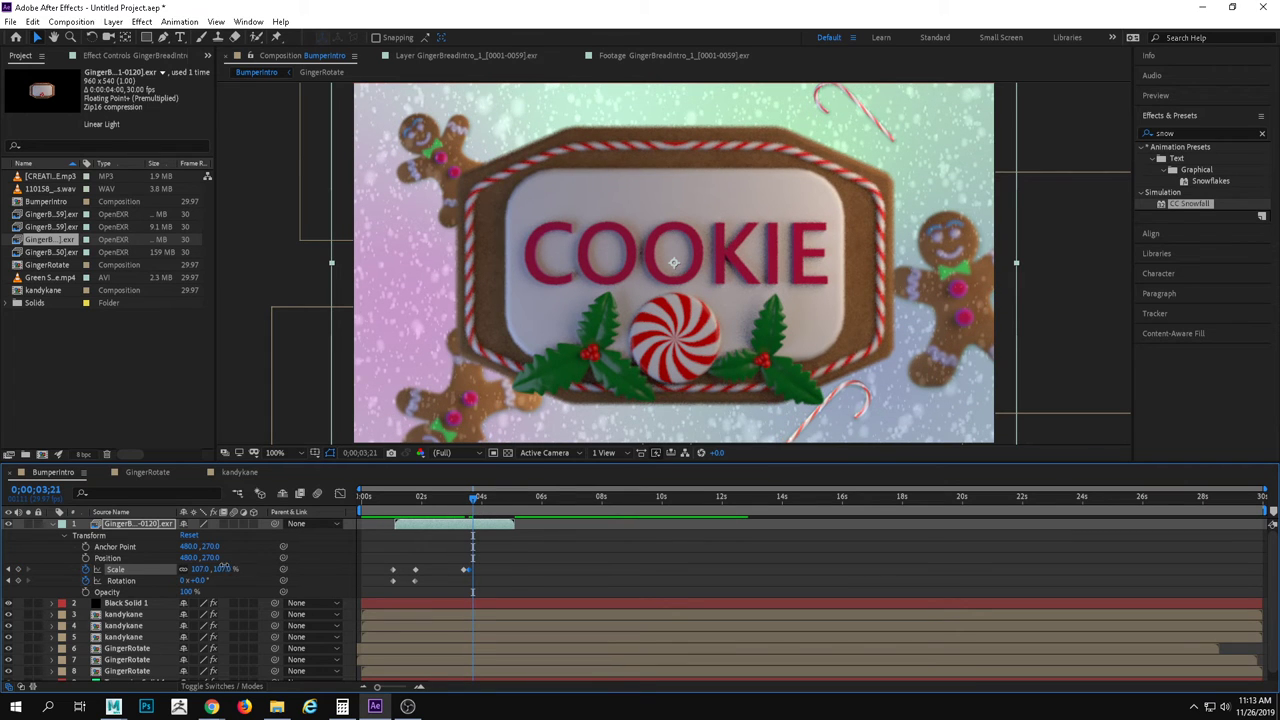
{"action": "left_click", "coordinate": [225, 569]}
{"action": "type", "text": "100"}
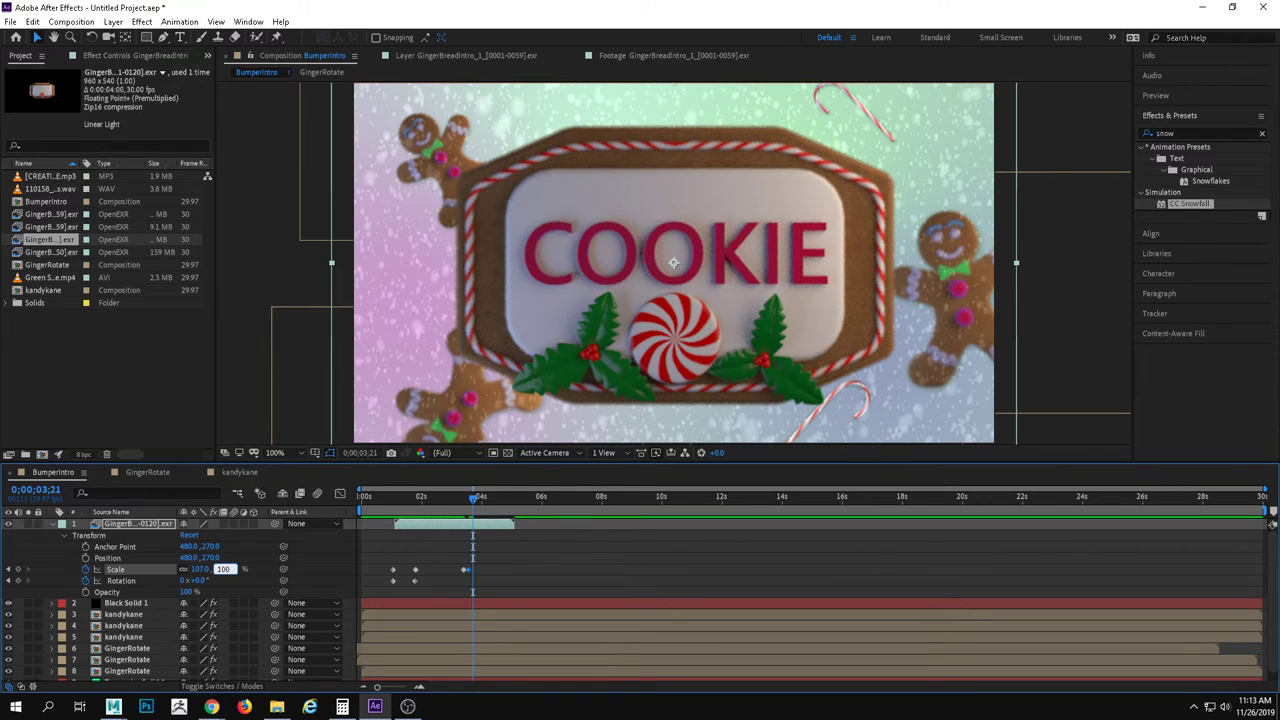
{"action": "key", "text": "Return"}
{"action": "key", "text": "Home"}
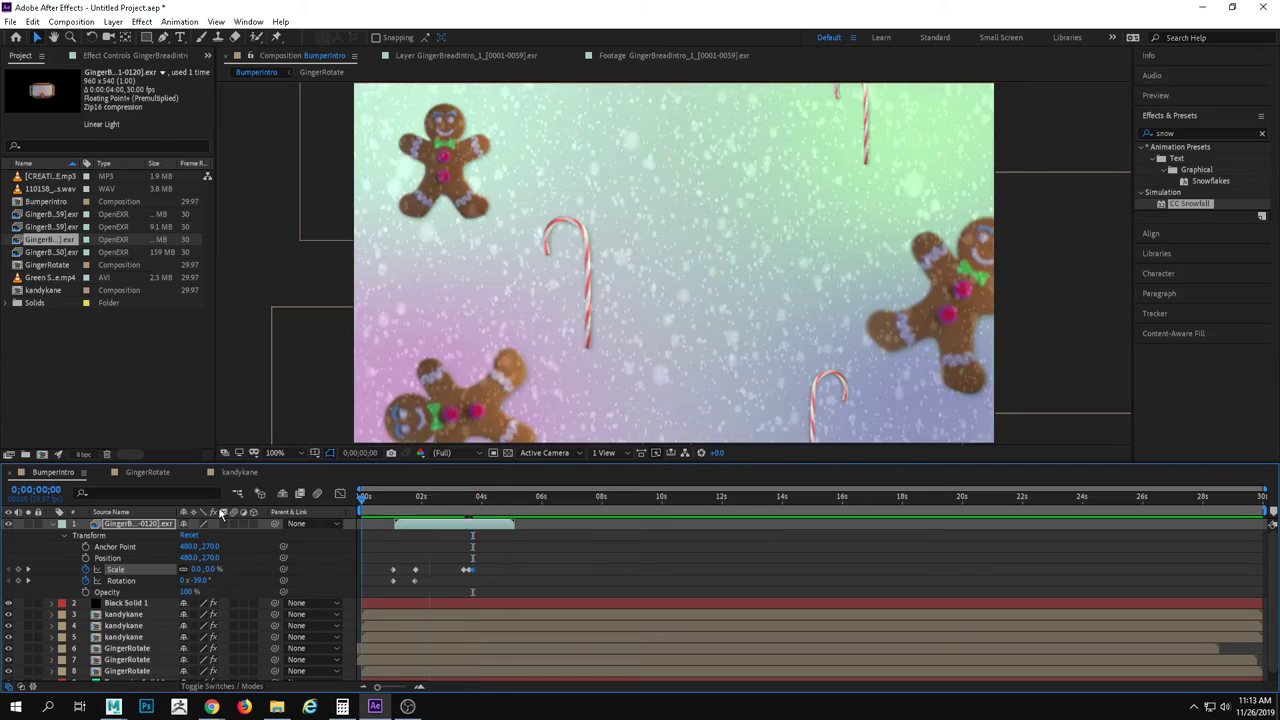
{"action": "key", "text": "space"}
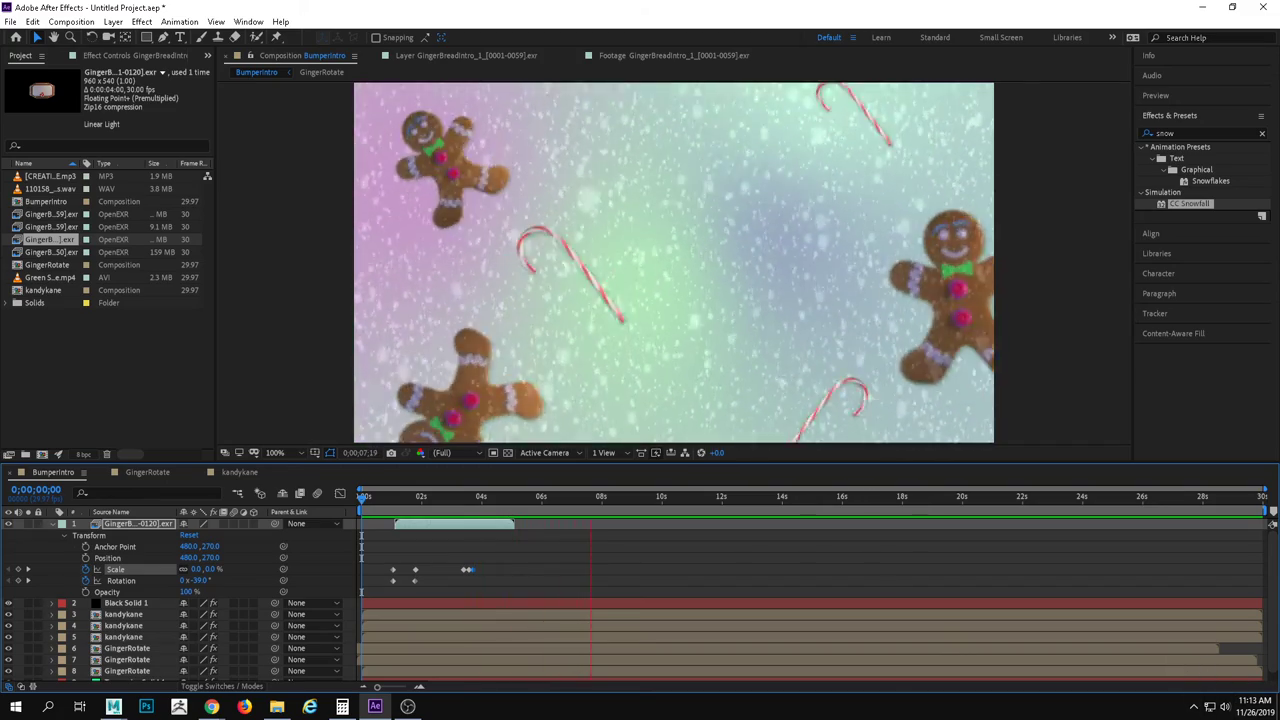
{"action": "key", "text": "space"}
Shorten the work area so it ends at about five seconds, next to the cookie sign layer's end, and preview it.
{"action": "left_click_drag", "start_coordinate": [647, 498], "coordinate": [514, 551]}
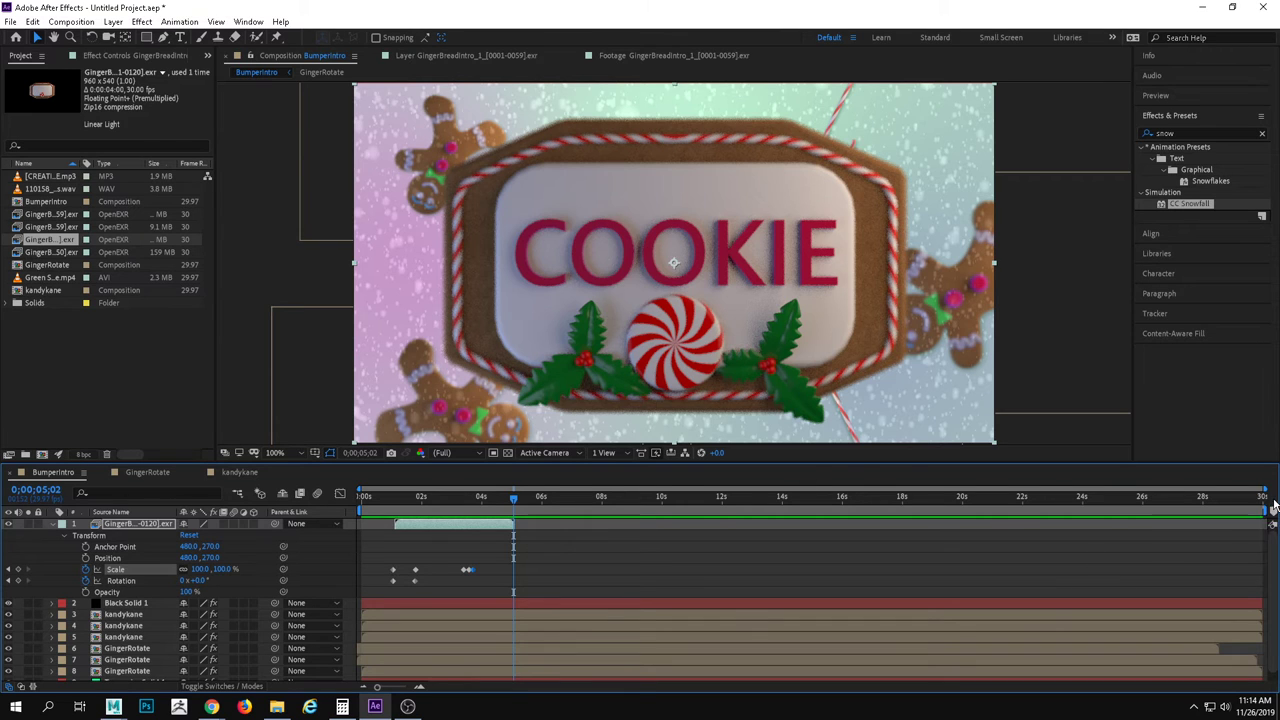
{"action": "left_click_drag", "start_coordinate": [1274, 508], "coordinate": [723, 496]}
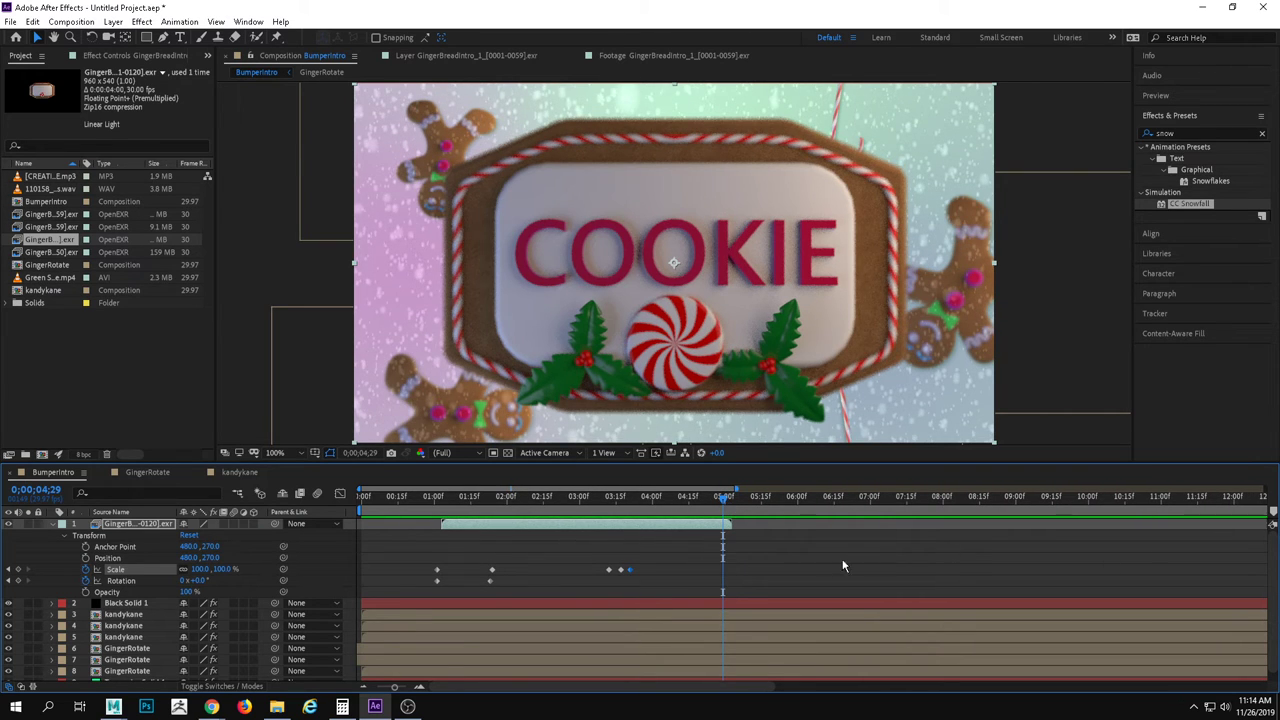
{"action": "left_click_drag", "start_coordinate": [395, 688], "coordinate": [377, 689]}
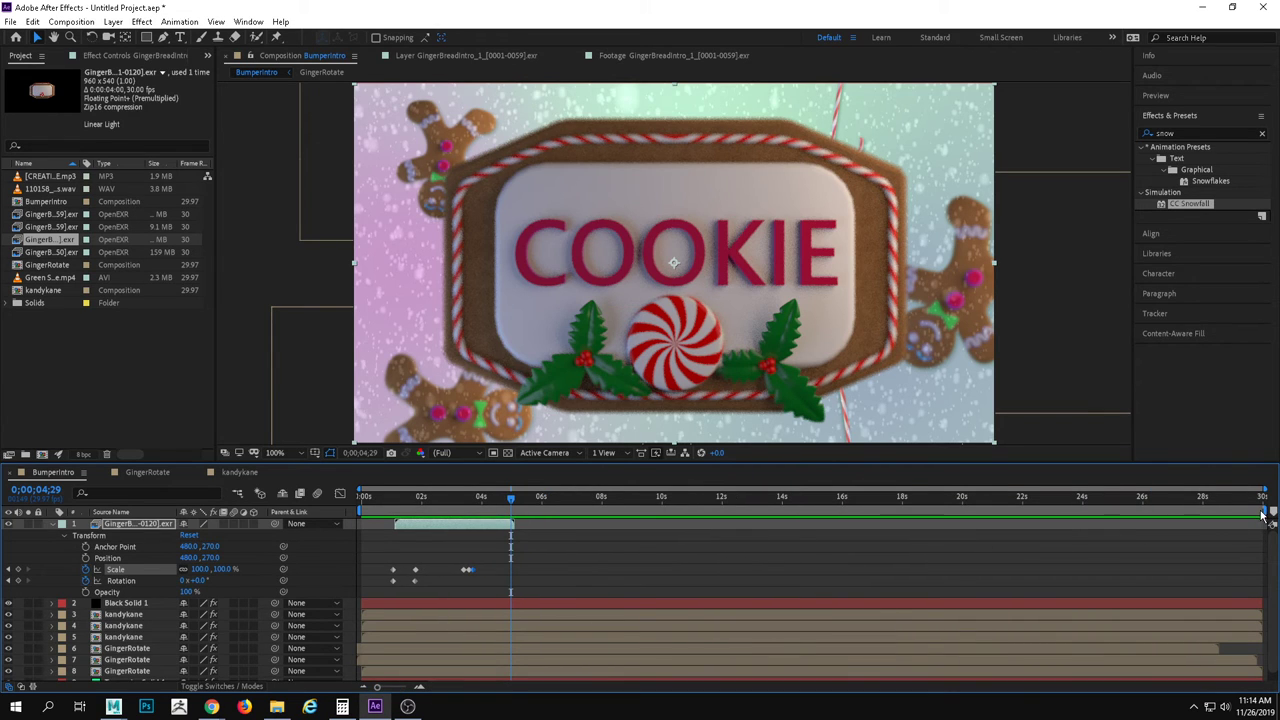
{"action": "left_click_drag", "start_coordinate": [1263, 514], "coordinate": [516, 546]}
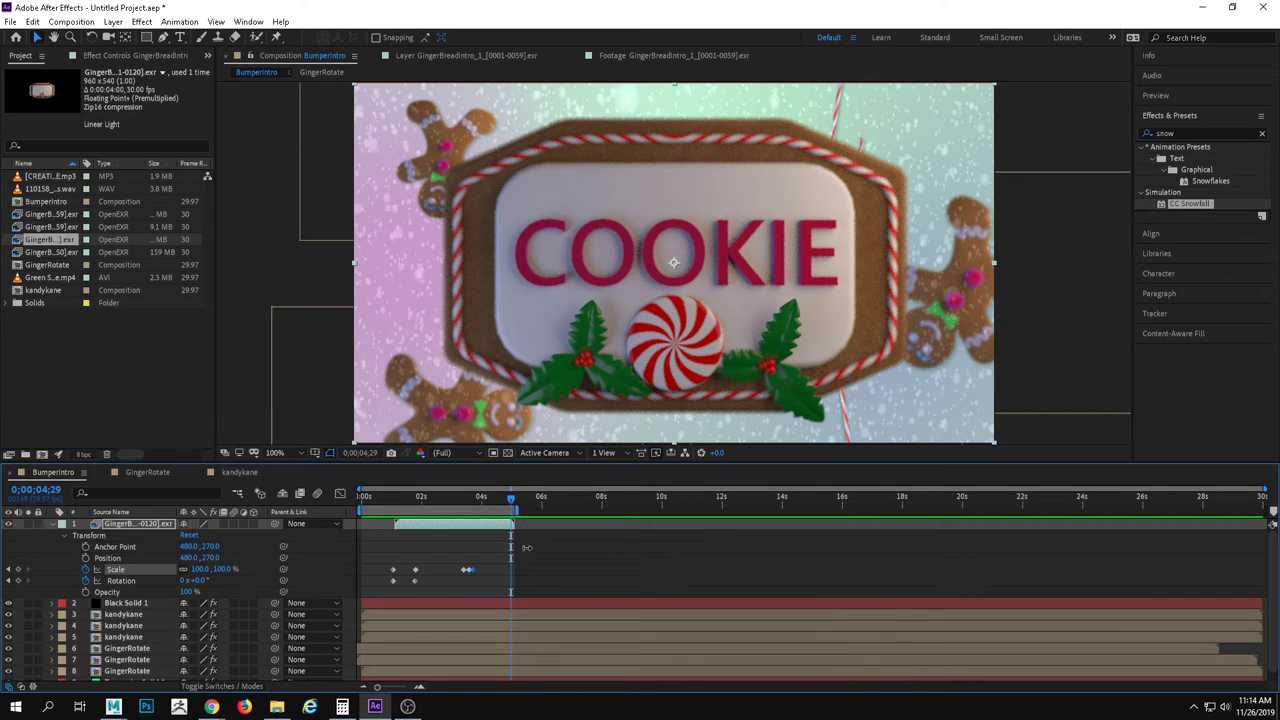
{"action": "key", "text": "space"}
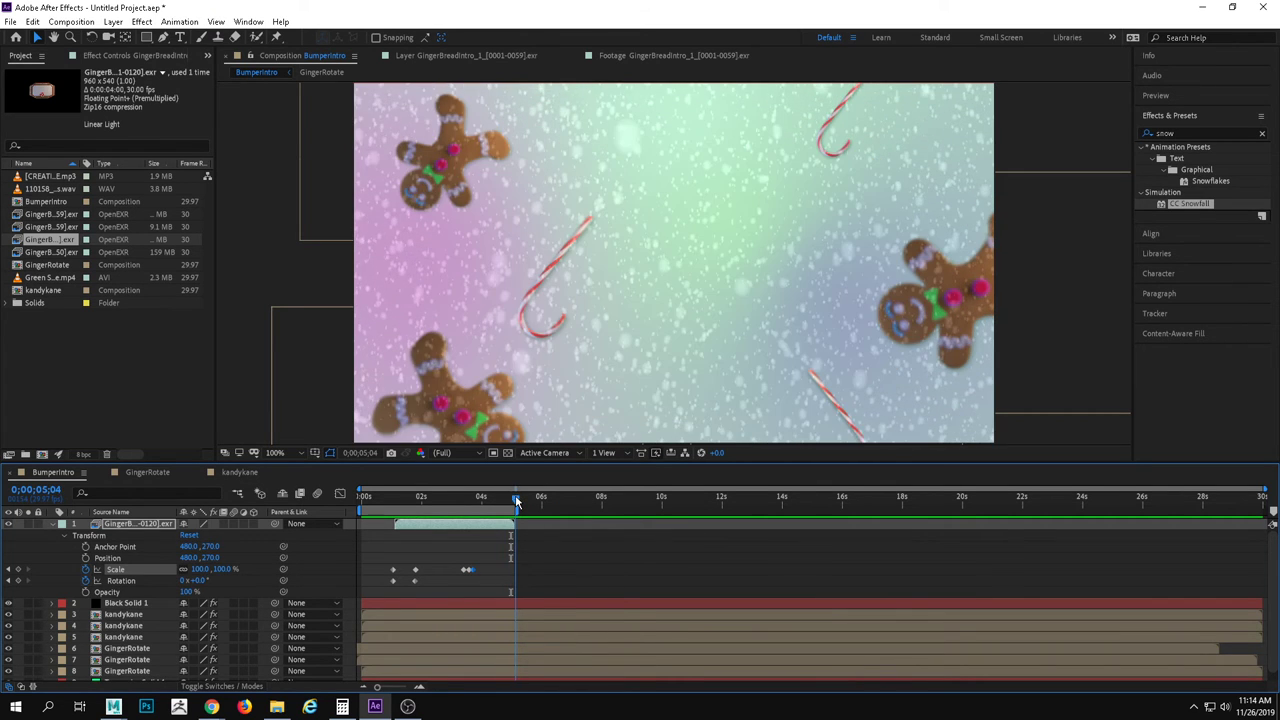
{"action": "left_click", "coordinate": [508, 501]}
{"action": "left_click_drag", "start_coordinate": [508, 501], "coordinate": [400, 692]}
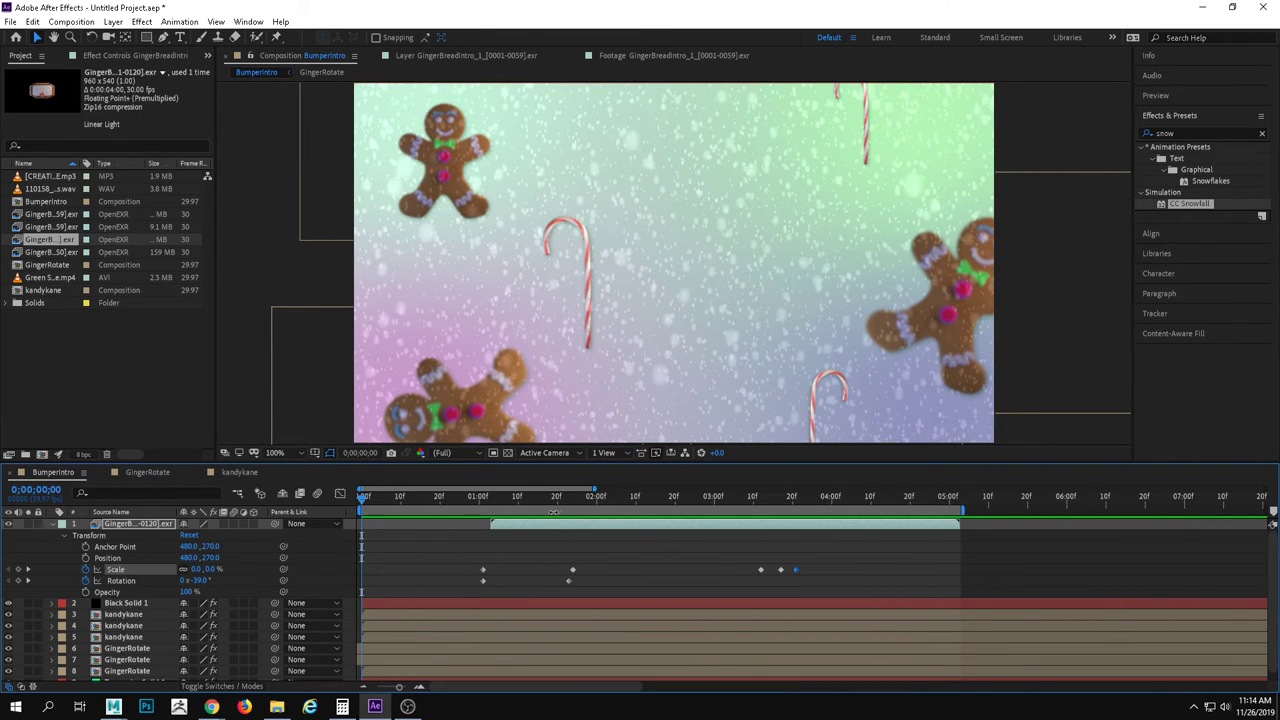
Collapse the cookie sign layer's properties and open the jingle-bells WAV audio from the project for a listen.
{"action": "left_click", "coordinate": [56, 524]}
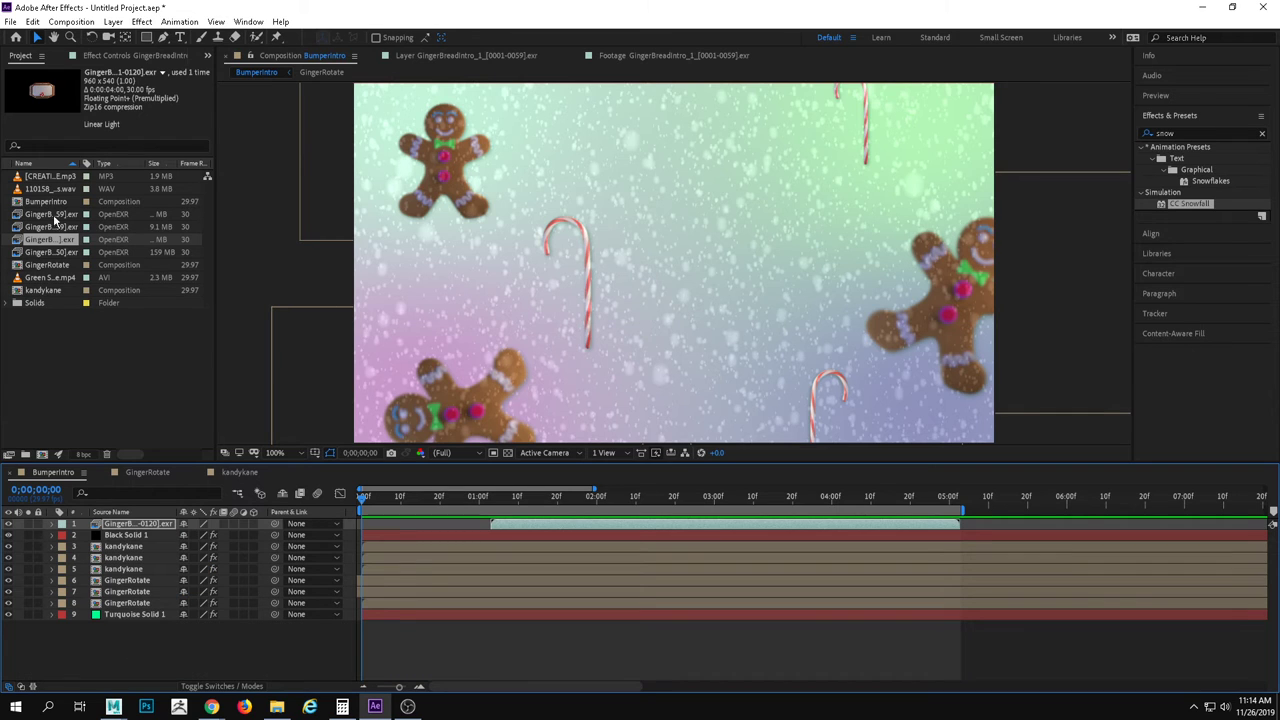
{"action": "left_click", "coordinate": [35, 227]}
{"action": "left_click", "coordinate": [40, 201]}
{"action": "left_click", "coordinate": [42, 189]}
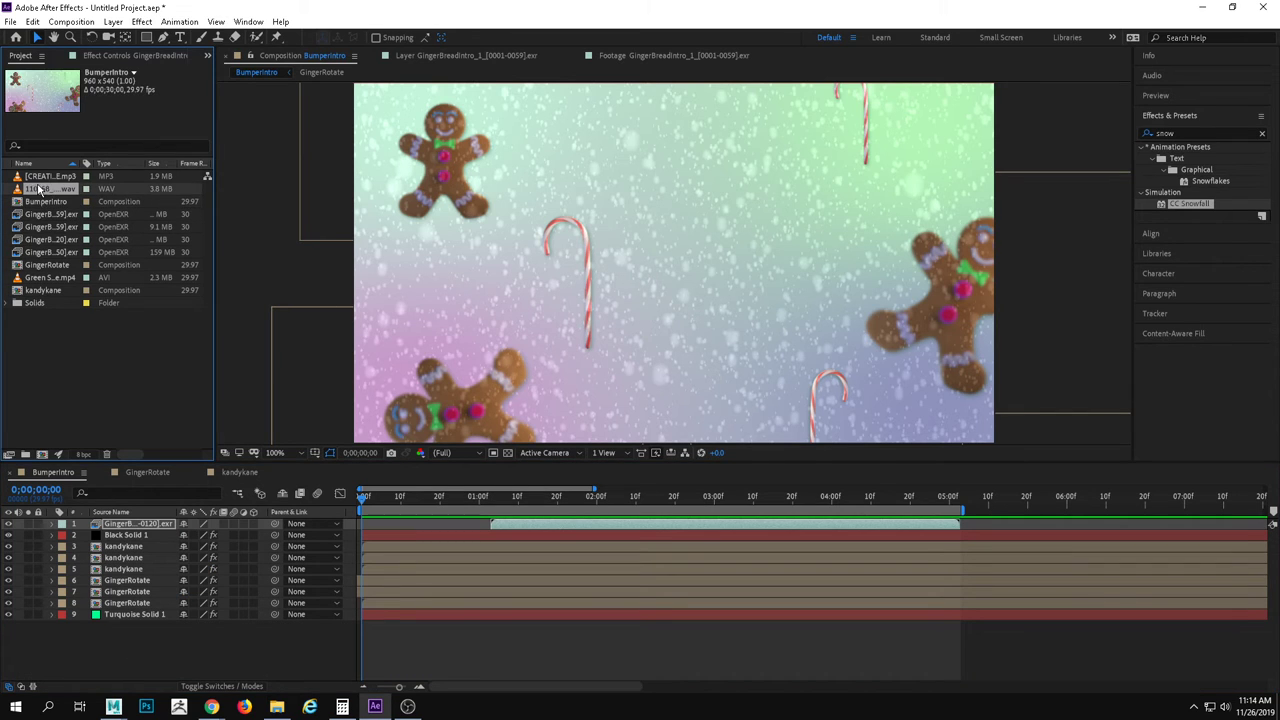
{"action": "double_click", "coordinate": [36, 189]}
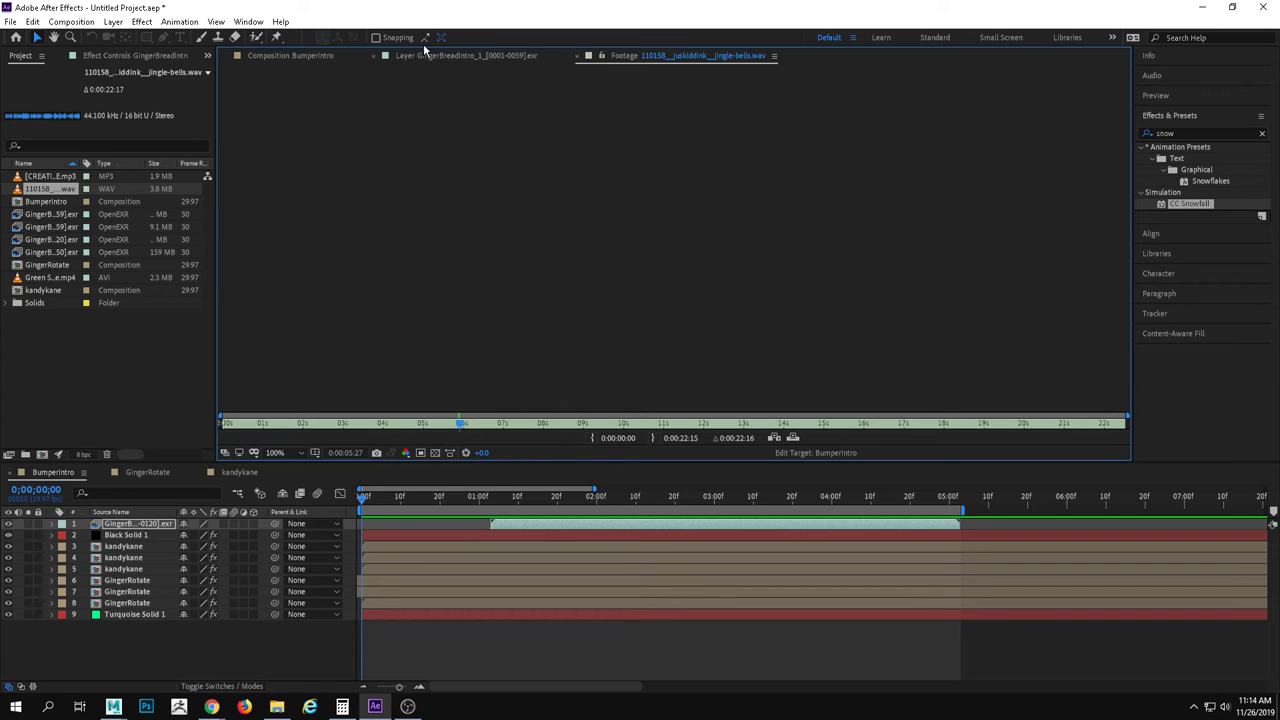
Return to the BumperIntro composition and add the jingle-bells WAV as a layer beneath Turquoise Solid 1.
{"action": "left_click", "coordinate": [486, 56]}
{"action": "left_click", "coordinate": [300, 57]}
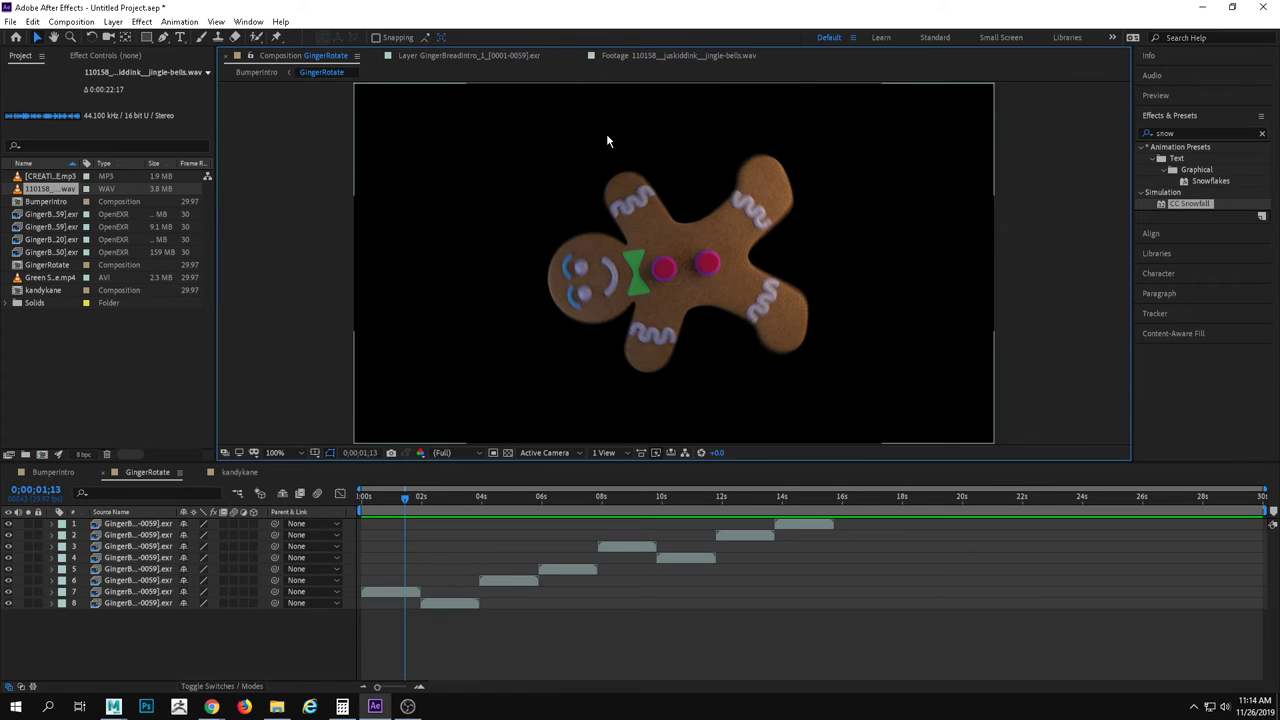
{"action": "left_click", "coordinate": [53, 472]}
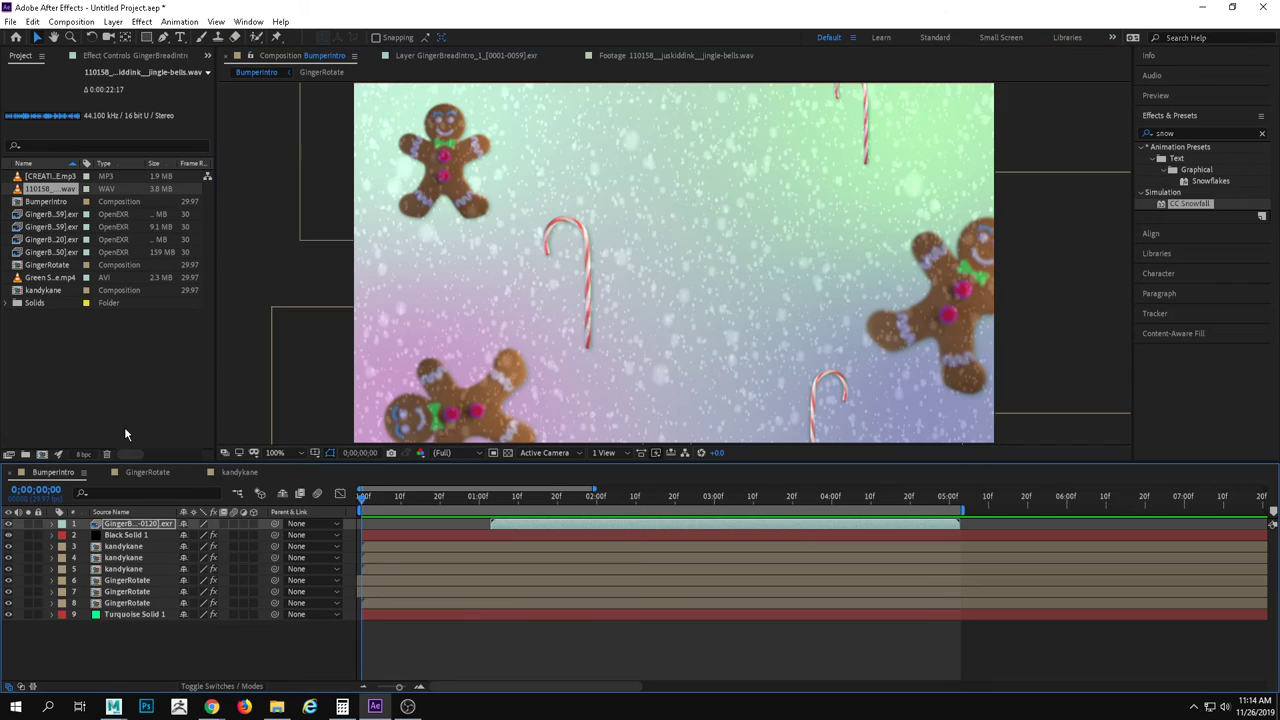
{"action": "left_click", "coordinate": [38, 350]}
{"action": "left_click", "coordinate": [55, 189]}
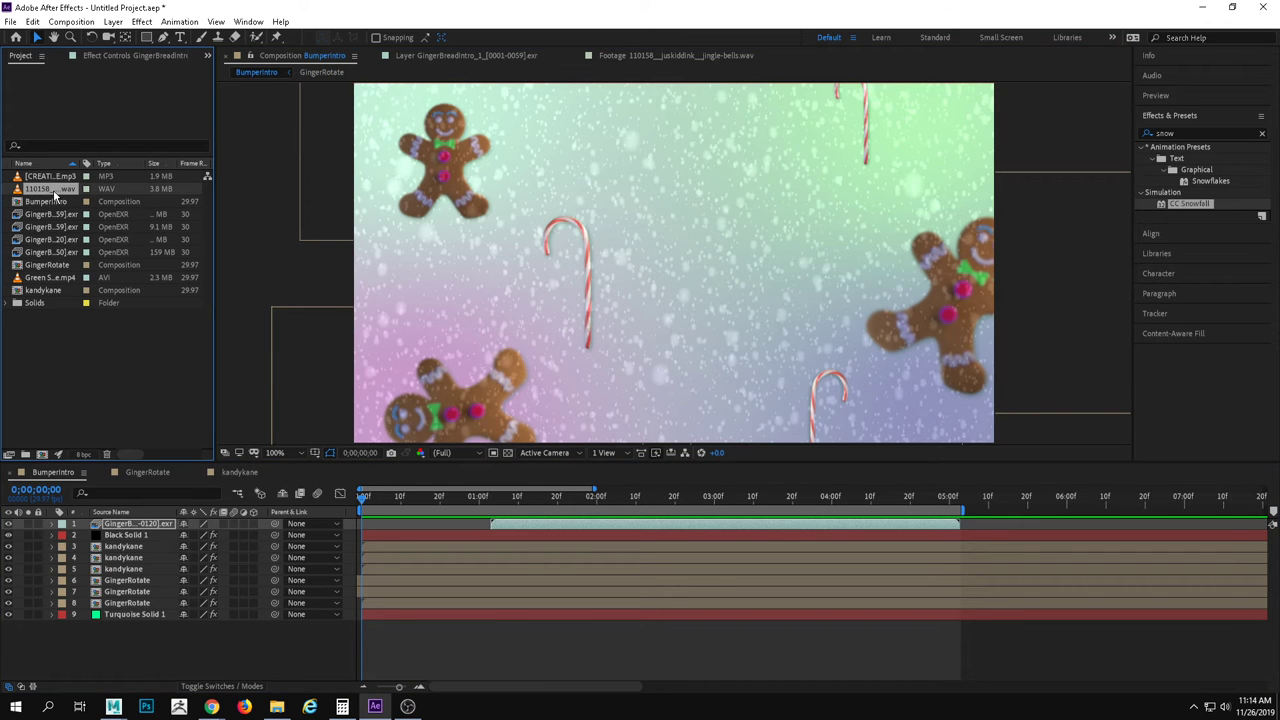
{"action": "left_click_drag", "start_coordinate": [40, 197], "coordinate": [50, 640]}
Preview BumperIntro several times to hear the jingle-bells WAV against the cookie sign animation.
{"action": "key", "text": "space"}
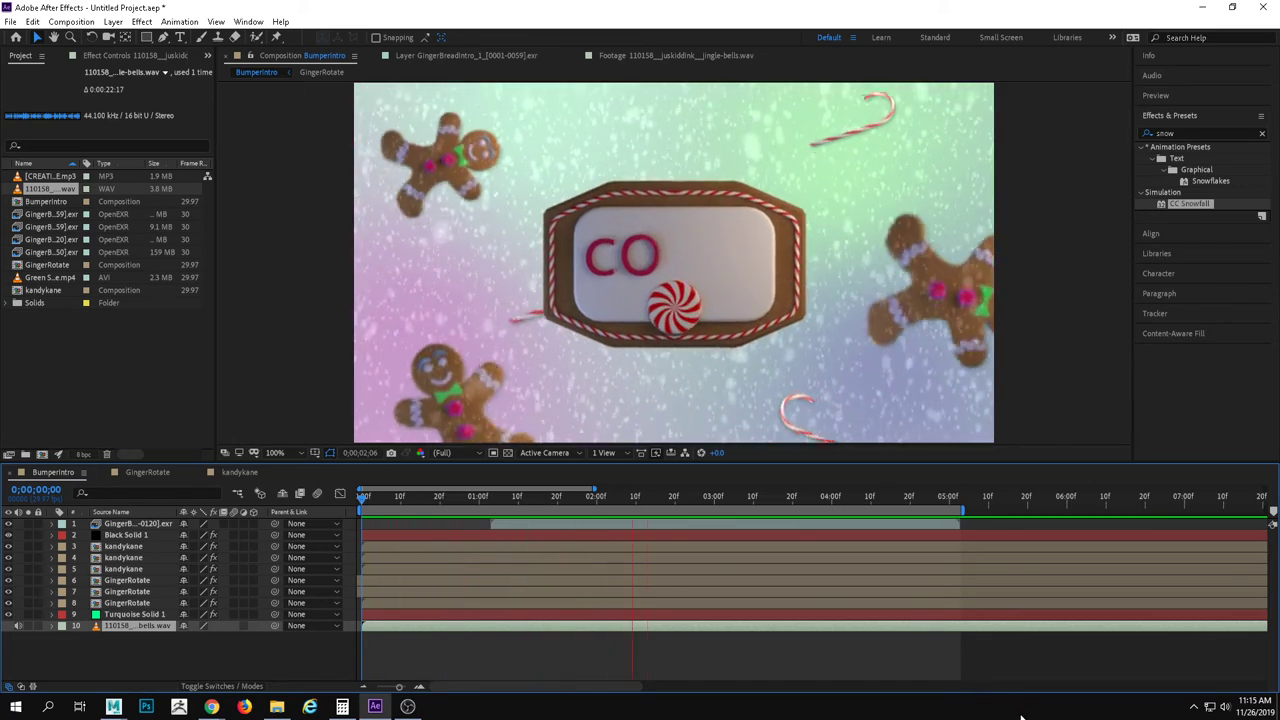
{"action": "key", "text": "space"}
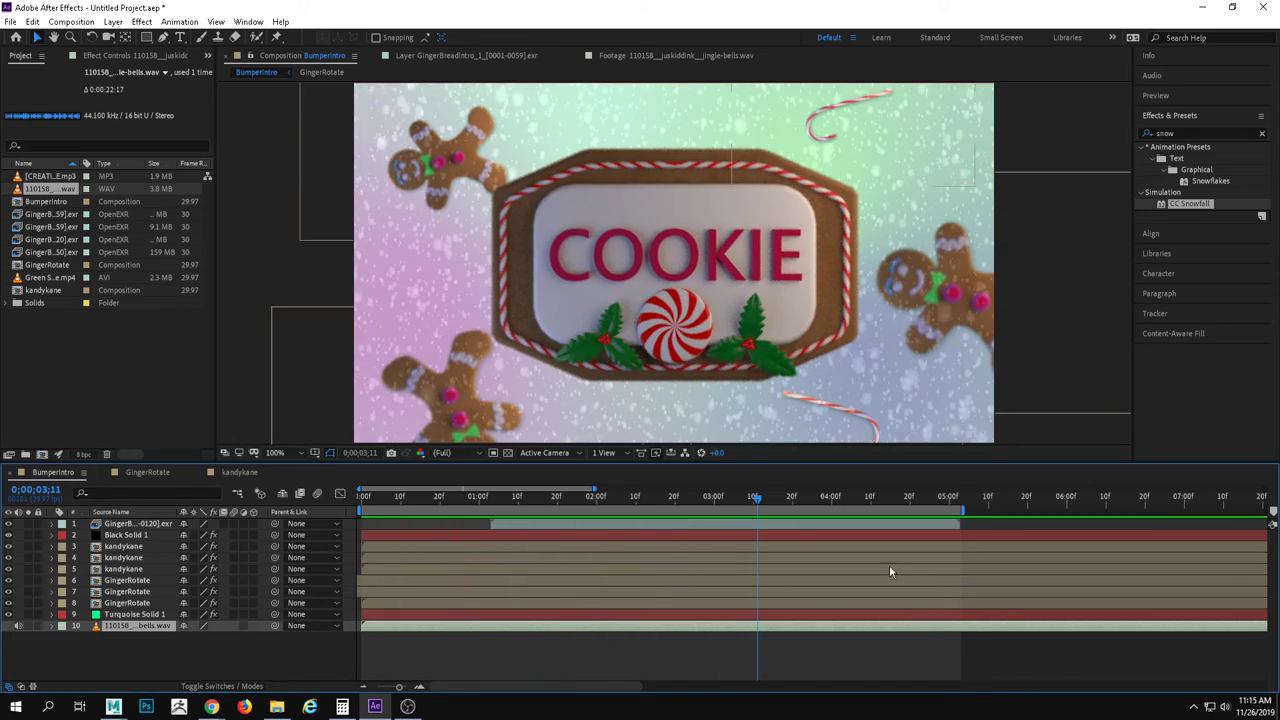
{"action": "key", "text": "space"}
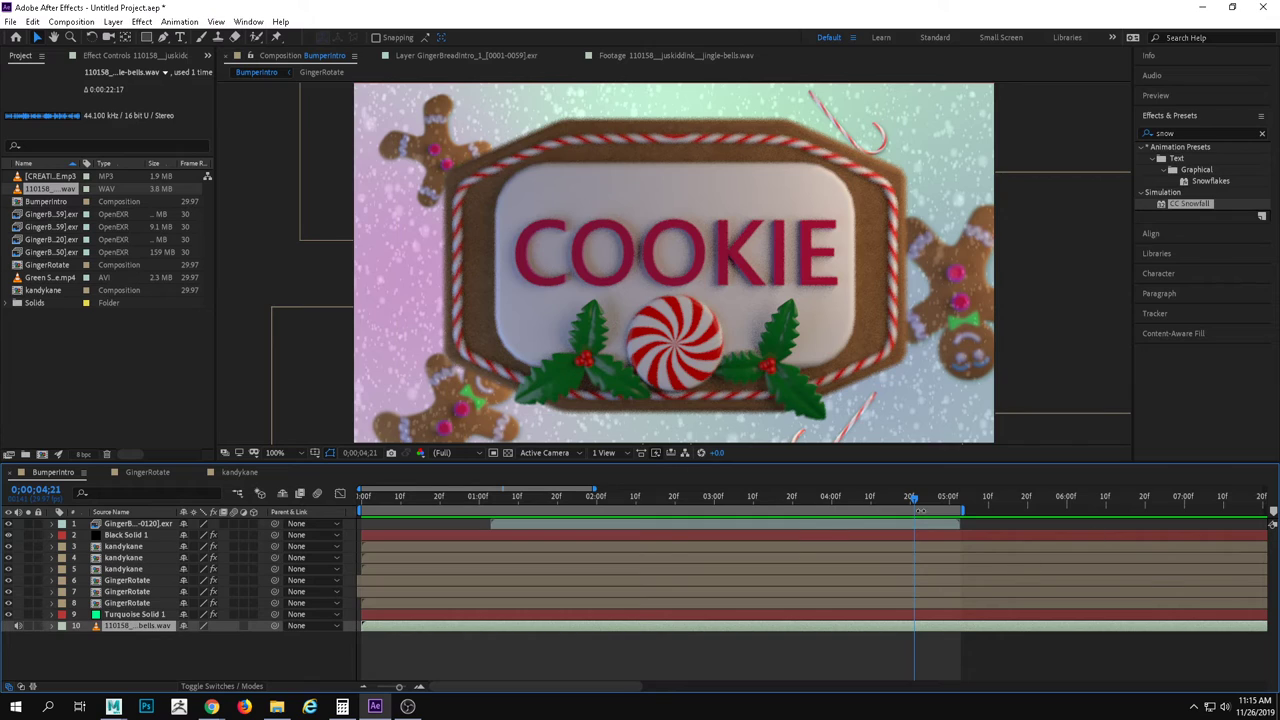
{"action": "key", "text": "space"}
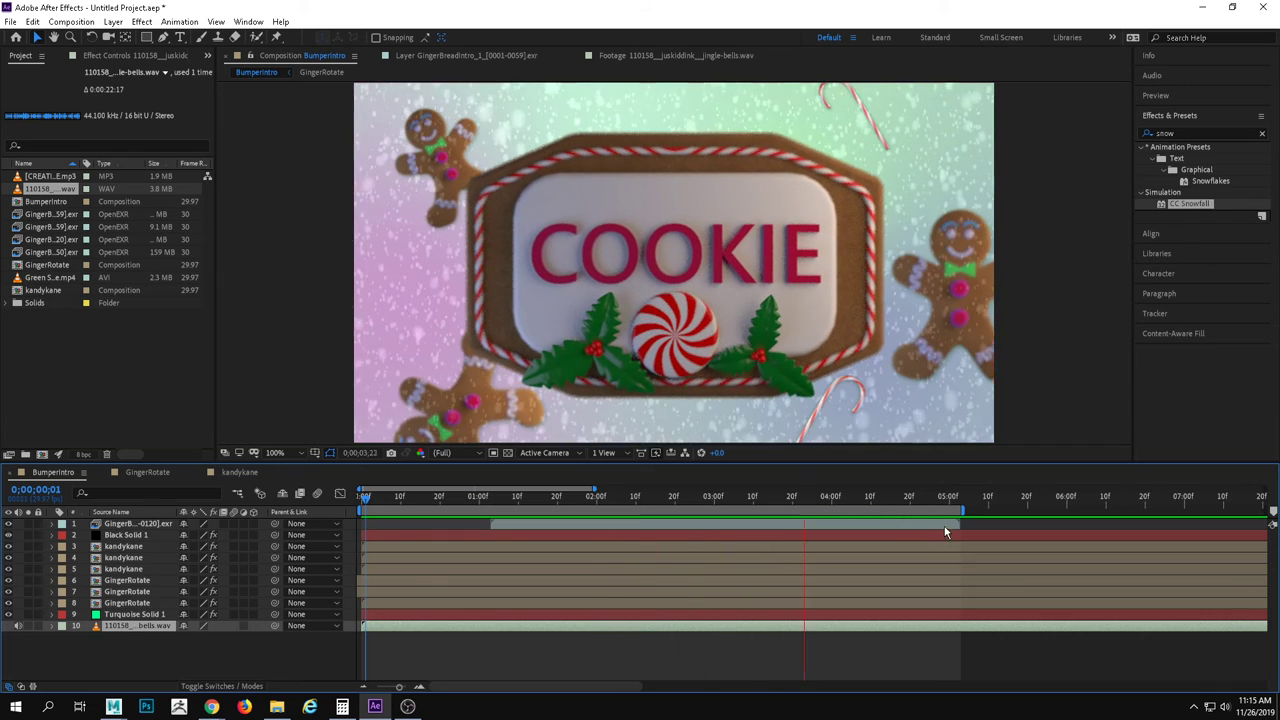
{"action": "key", "text": "space"}
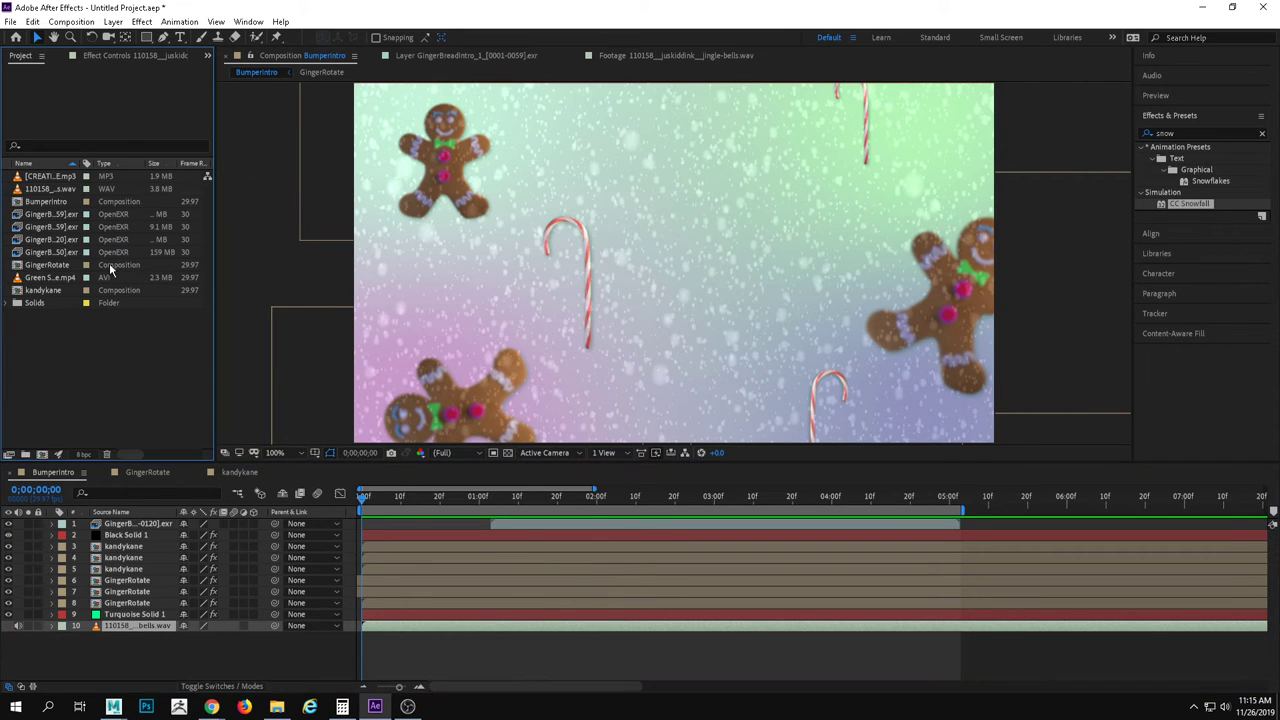
Open the symphonic brass Christmas MP3 from the project and listen to its later section.
{"action": "left_click", "coordinate": [60, 177]}
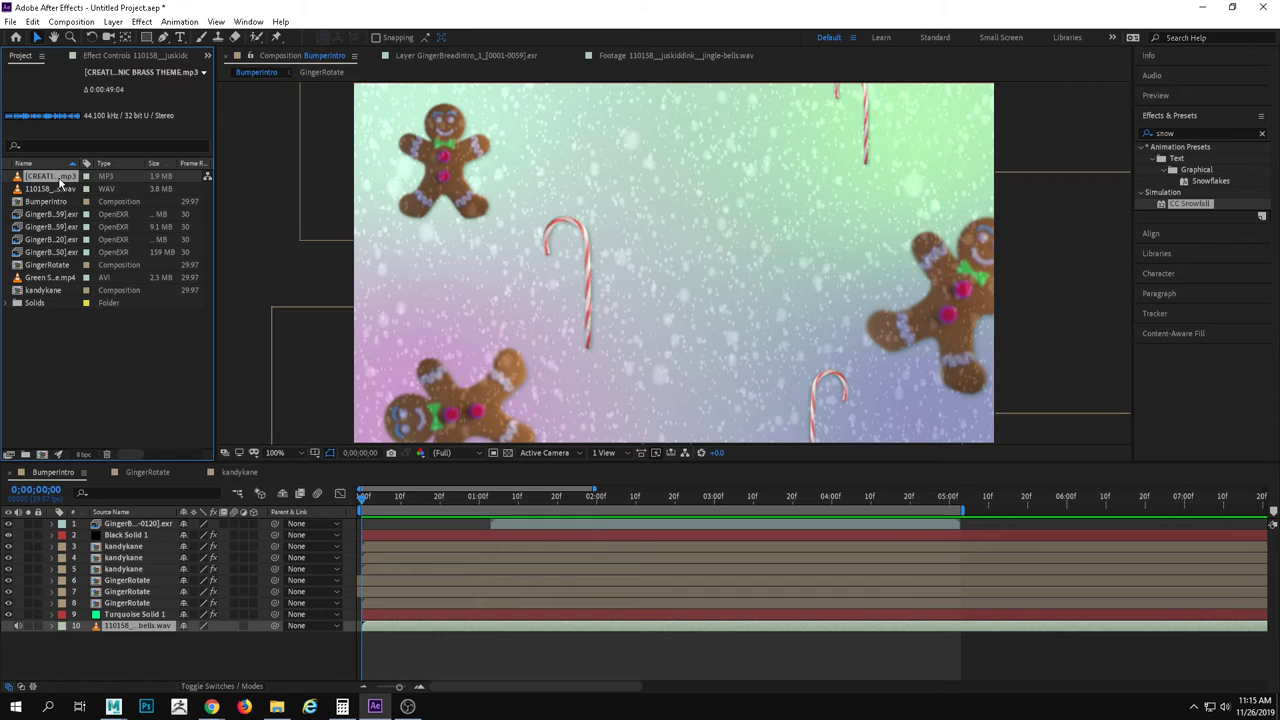
{"action": "double_click", "coordinate": [60, 177]}
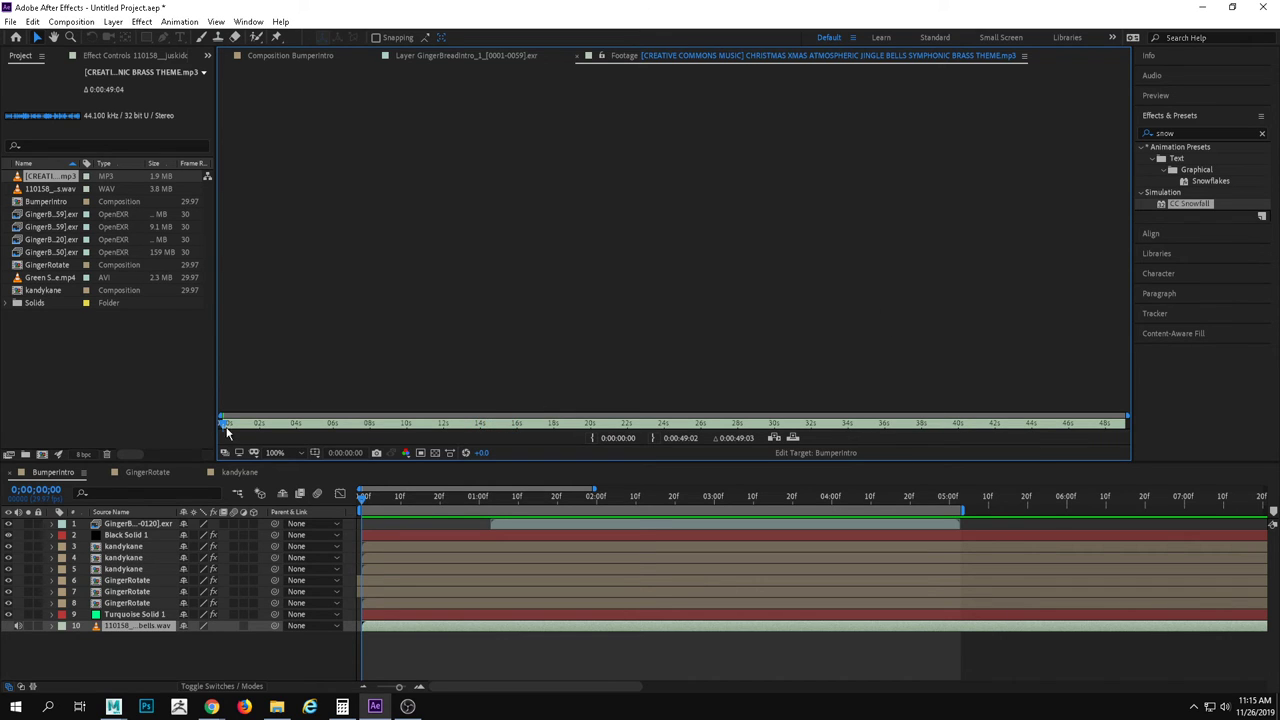
{"action": "left_click", "coordinate": [818, 423]}
{"action": "left_click_drag", "start_coordinate": [927, 427], "coordinate": [848, 425]}
{"action": "left_click_drag", "start_coordinate": [929, 427], "coordinate": [889, 426]}
Add the brass theme MP3 to BumperIntro beneath the jingle-bells layer and slide it so it starts before the composition.
{"action": "left_click", "coordinate": [58, 515]}
{"action": "left_click_drag", "start_coordinate": [42, 180], "coordinate": [112, 647]}
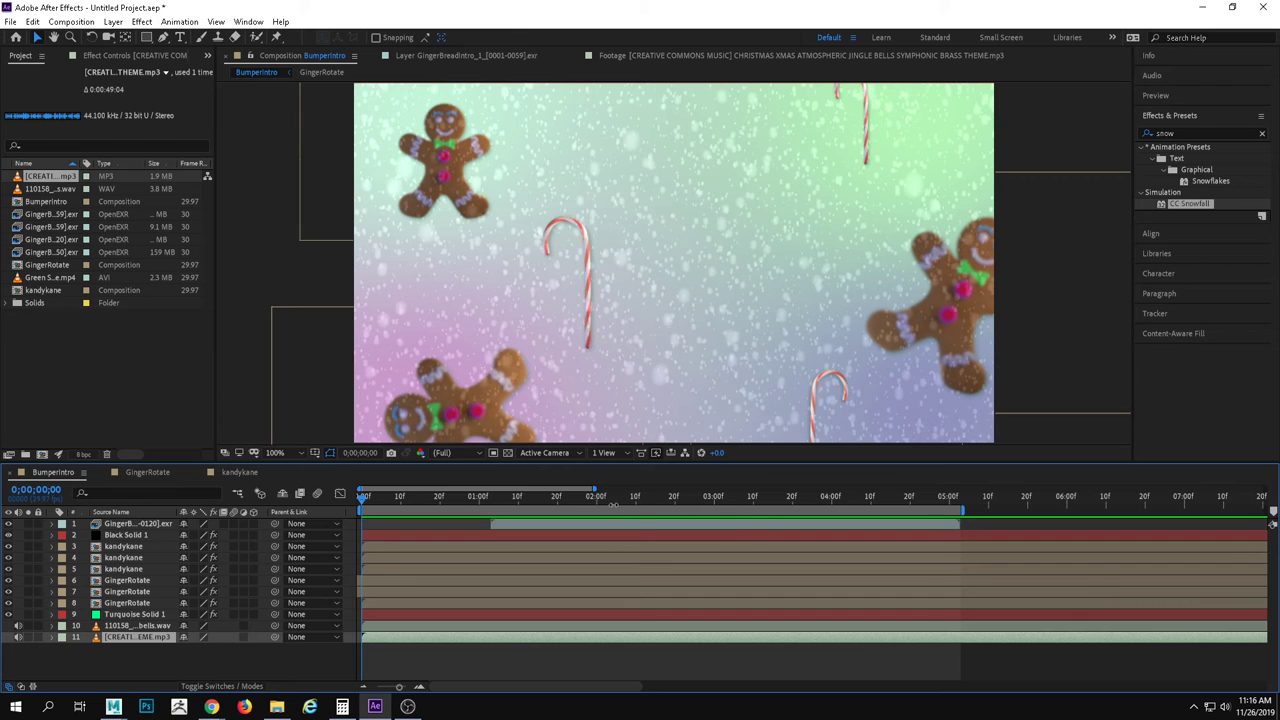
{"action": "left_click_drag", "start_coordinate": [640, 498], "coordinate": [868, 500]}
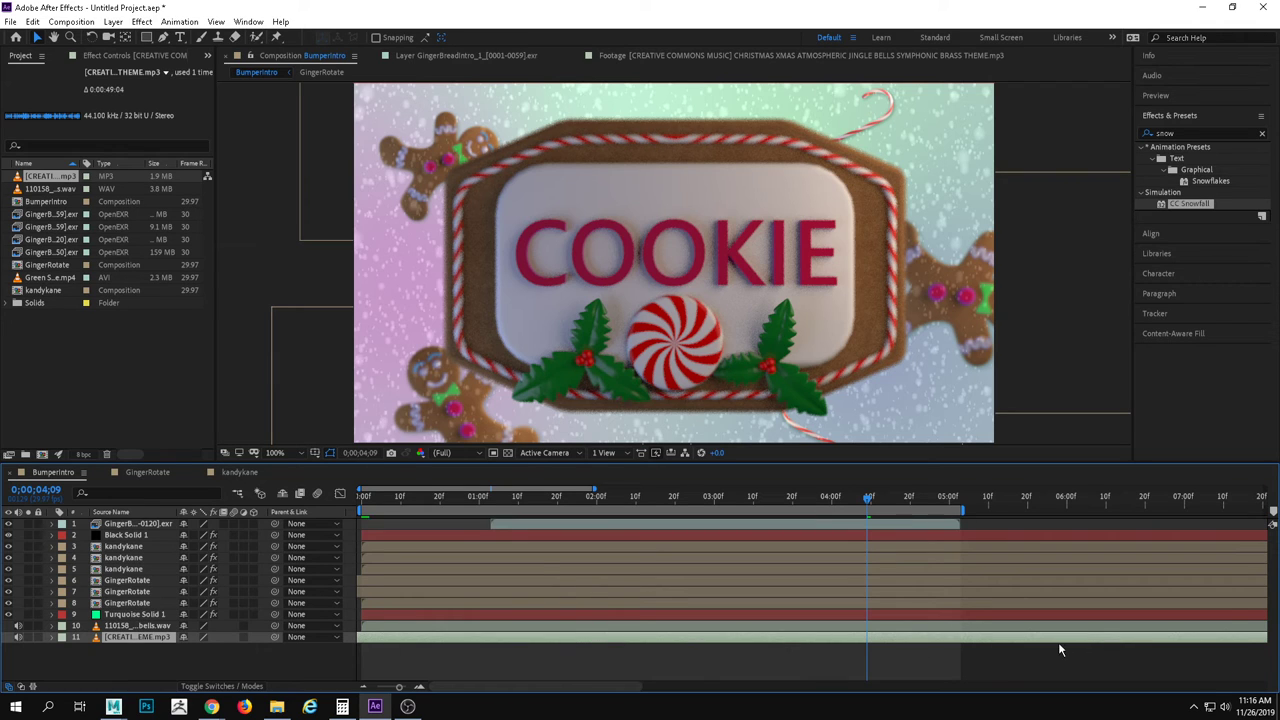
{"action": "left_click", "coordinate": [632, 650]}
{"action": "left_click", "coordinate": [931, 642]}
Preview the brass theme MP3 from the composition's start and keep shifting its layer in time against the cookie sign animation.
{"action": "left_click_drag", "start_coordinate": [589, 496], "coordinate": [362, 496]}
{"action": "key", "text": "space"}
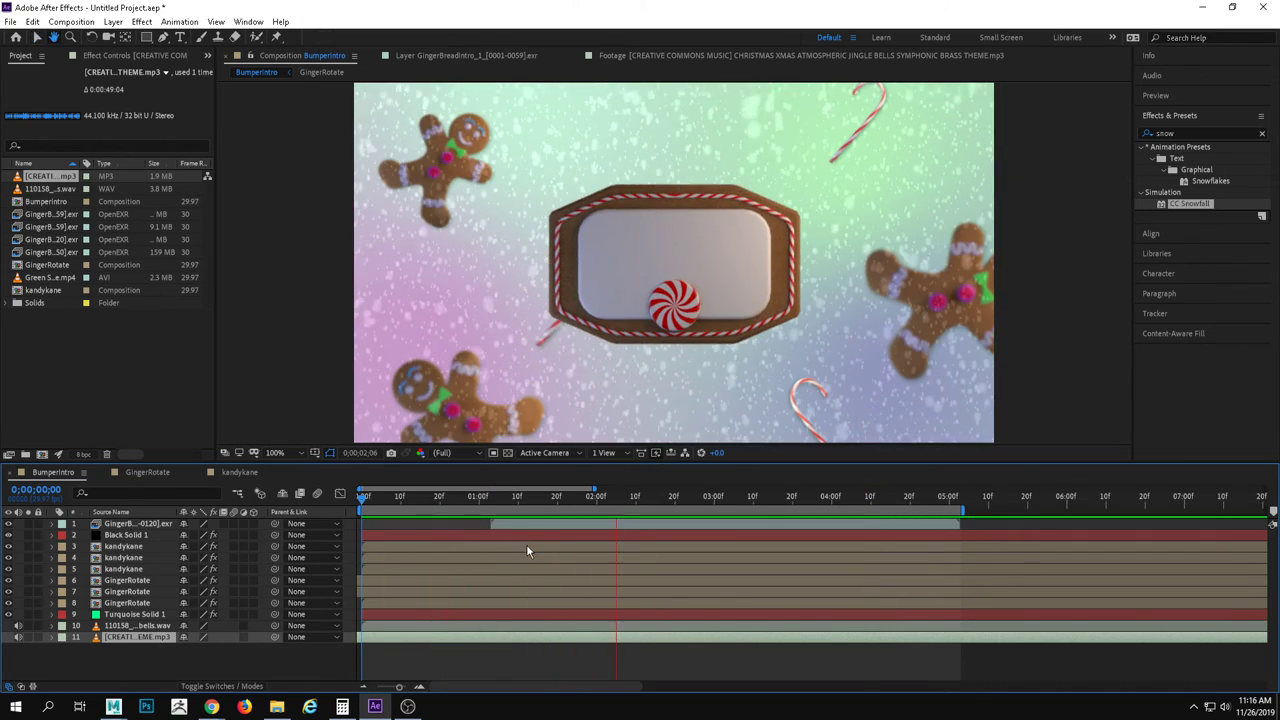
{"action": "key", "text": "space"}
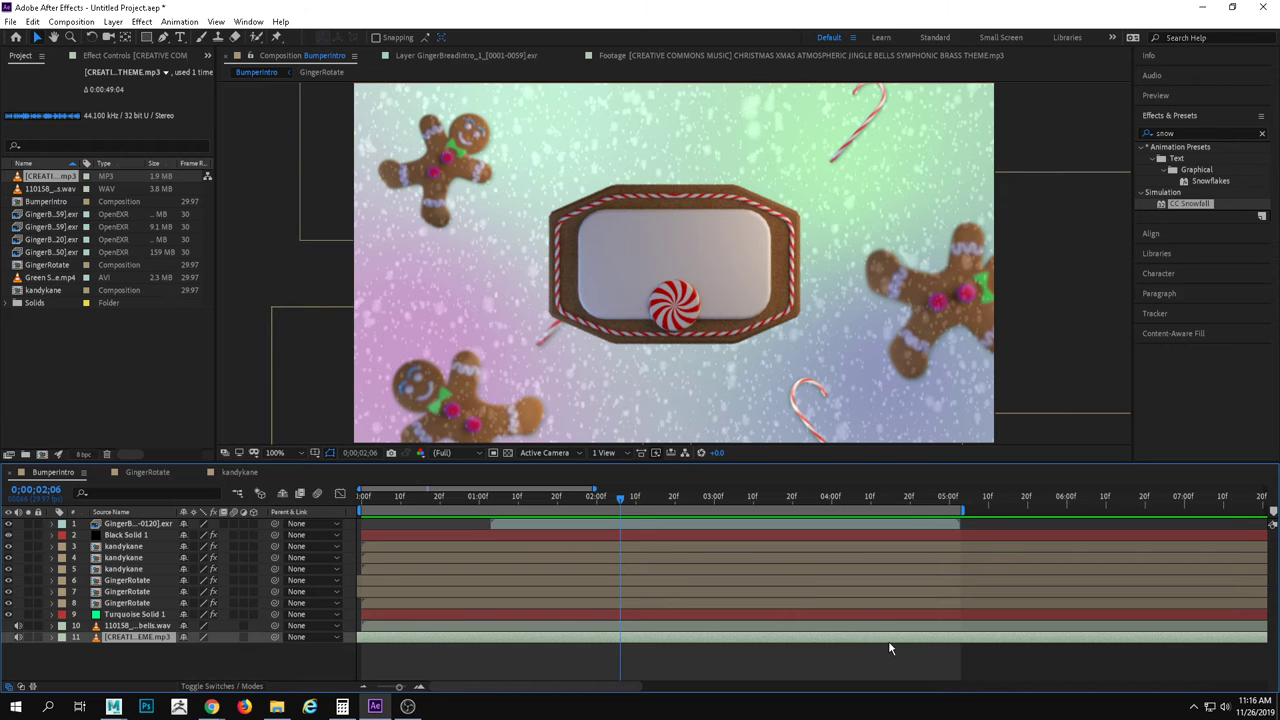
{"action": "key", "text": "space"}
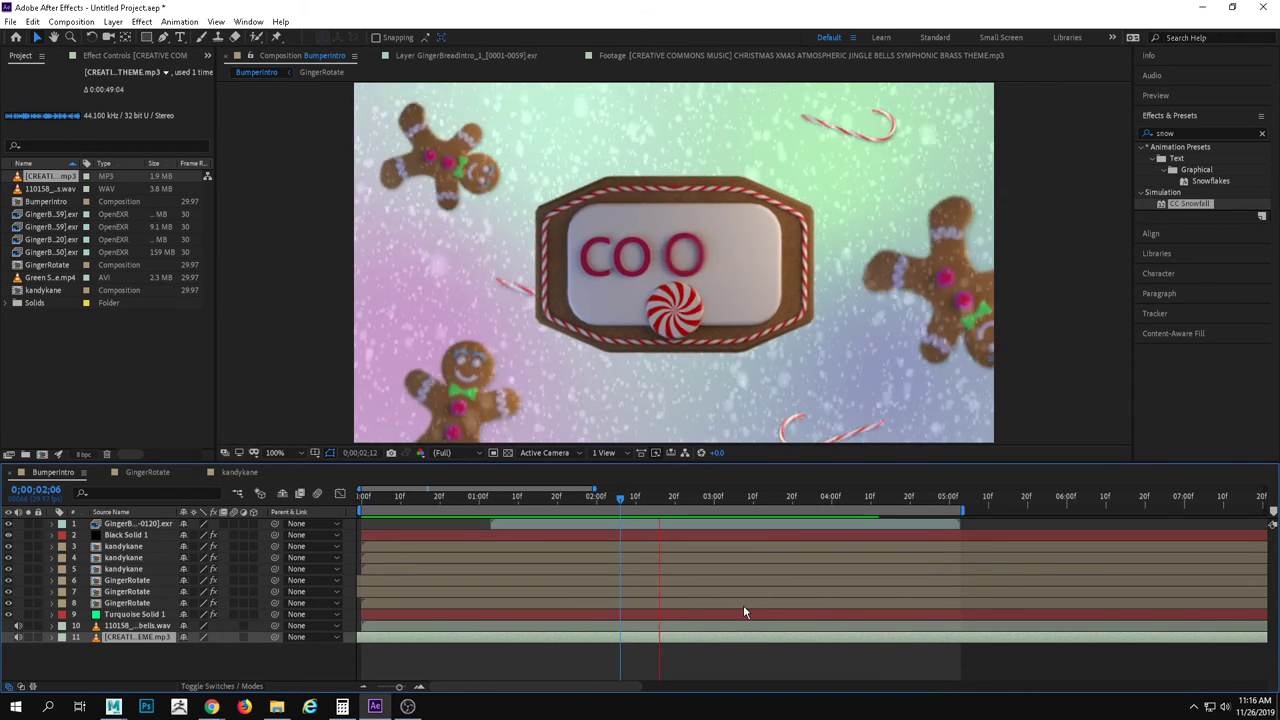
{"action": "key", "text": "space"}
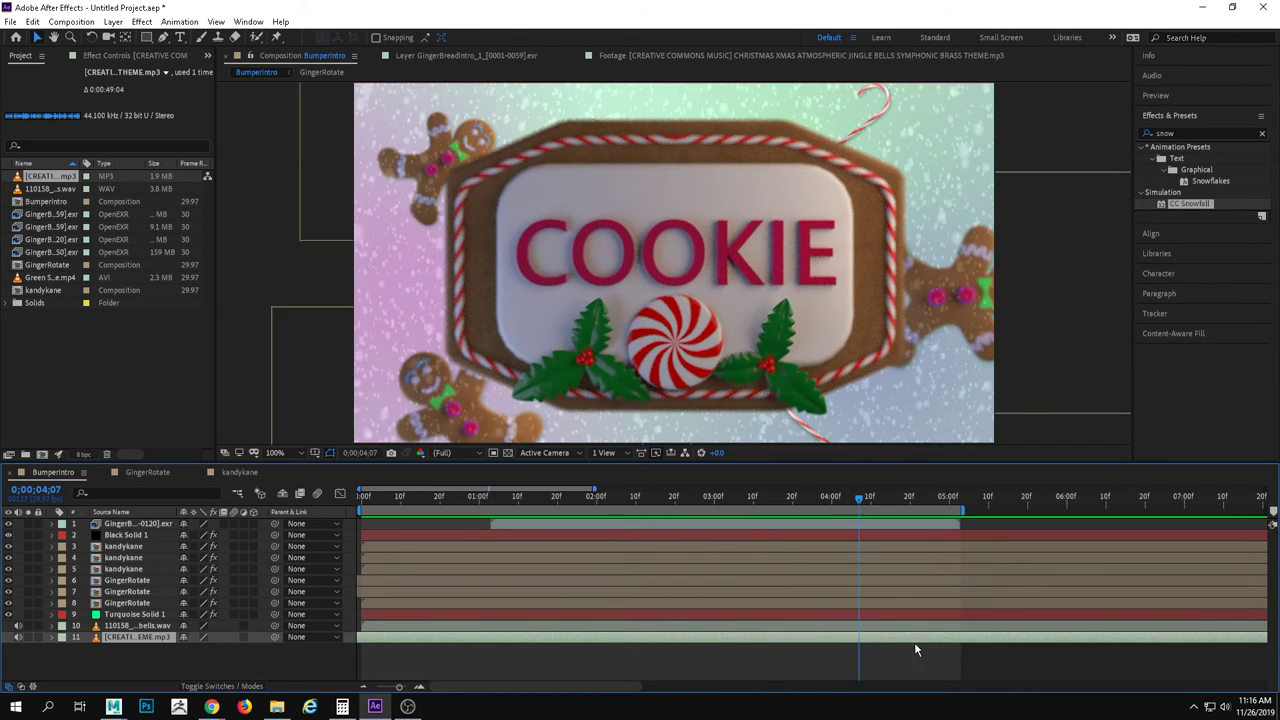
{"action": "key", "text": "space"}
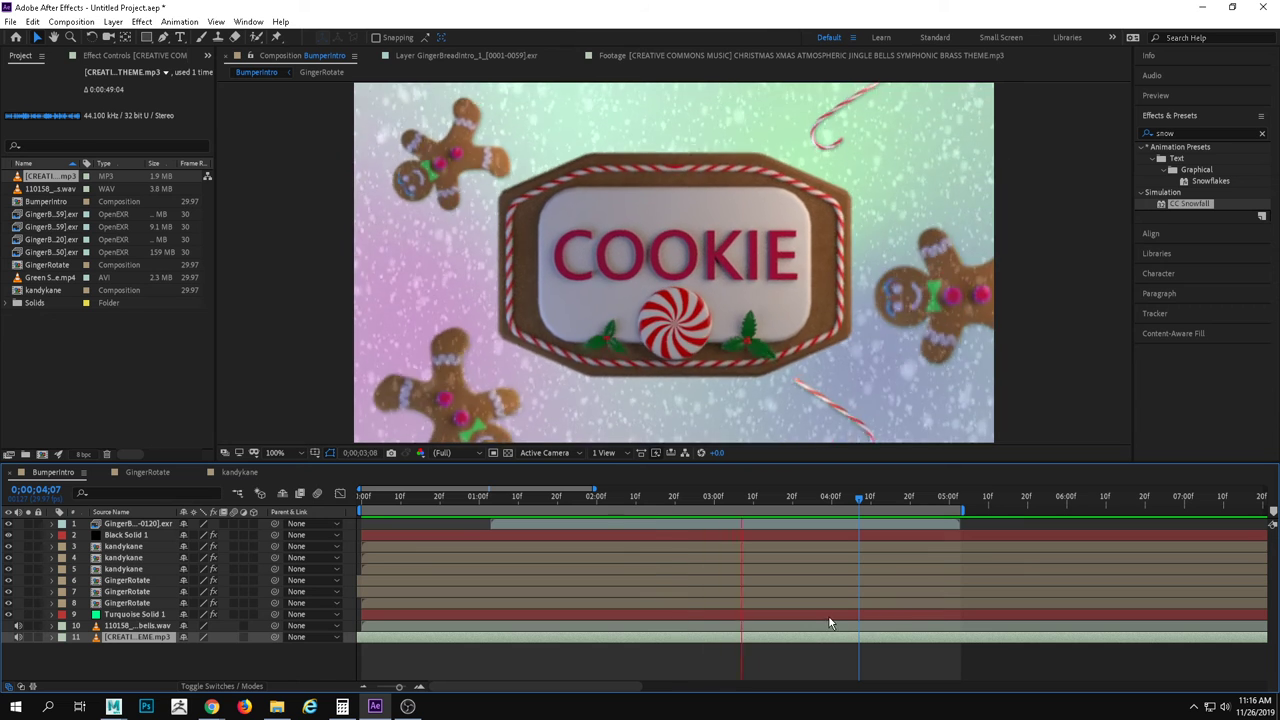
{"action": "key", "text": "space"}
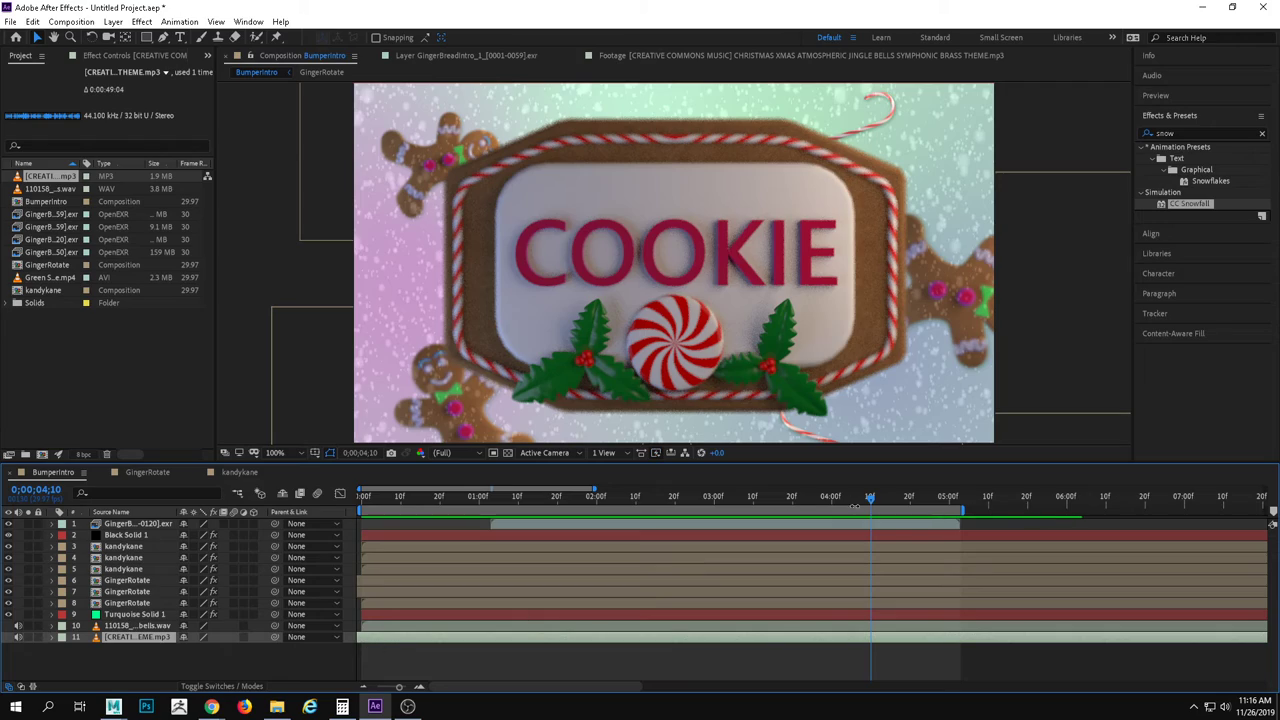
Replay the composition from its beginning and fine-tune the brass theme layer's timing near the cookie sign's finish.
{"action": "key", "text": "Home"}
{"action": "key", "text": "space"}
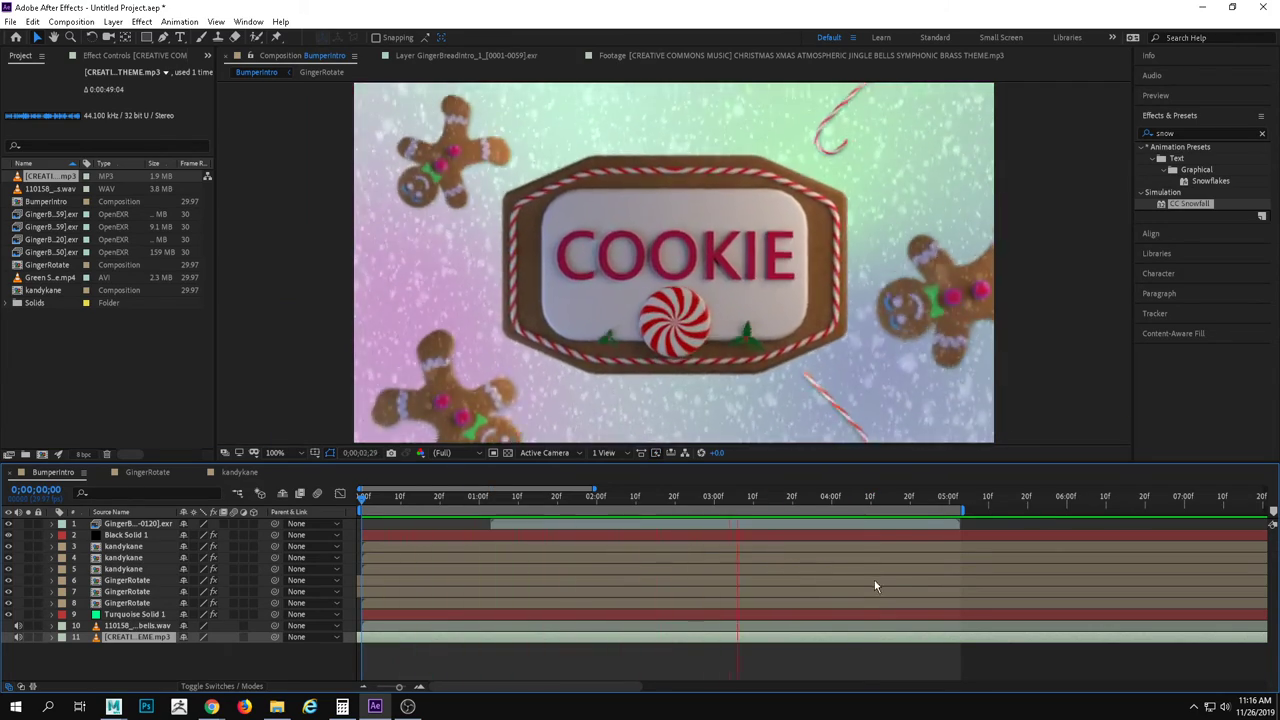
{"action": "key", "text": "space"}
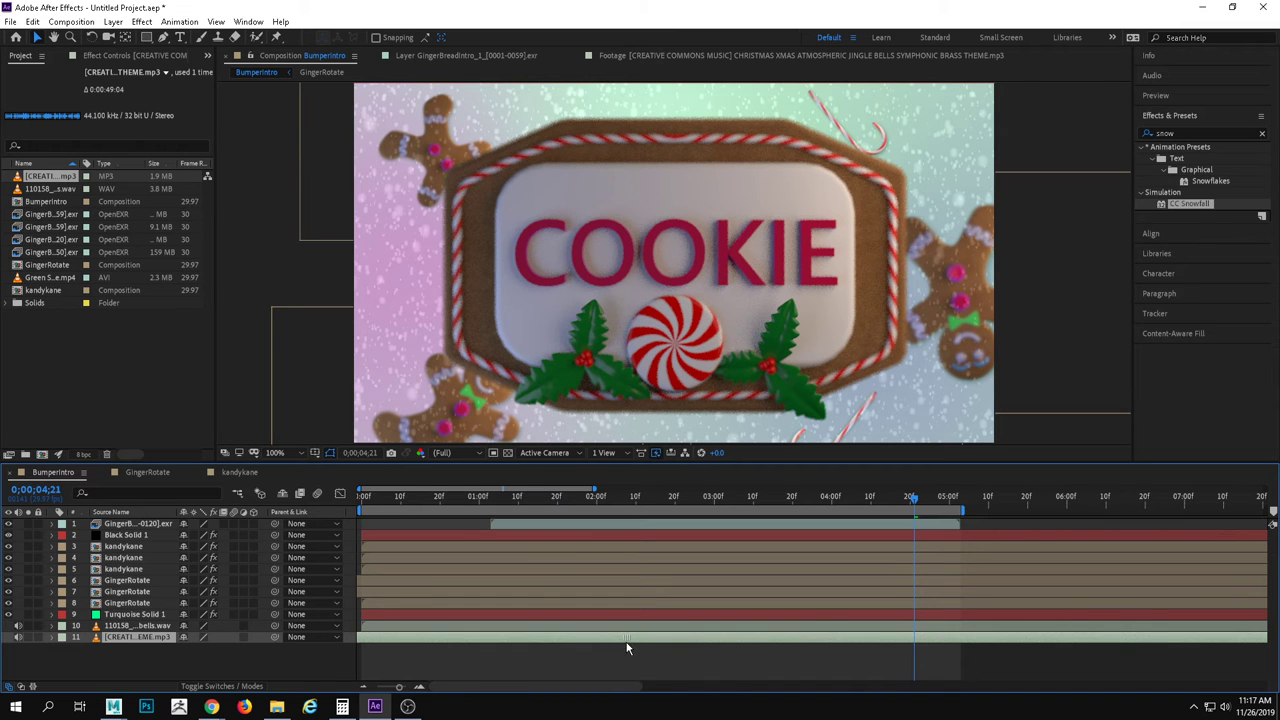
{"action": "left_click", "coordinate": [767, 496]}
{"action": "key", "text": "space"}
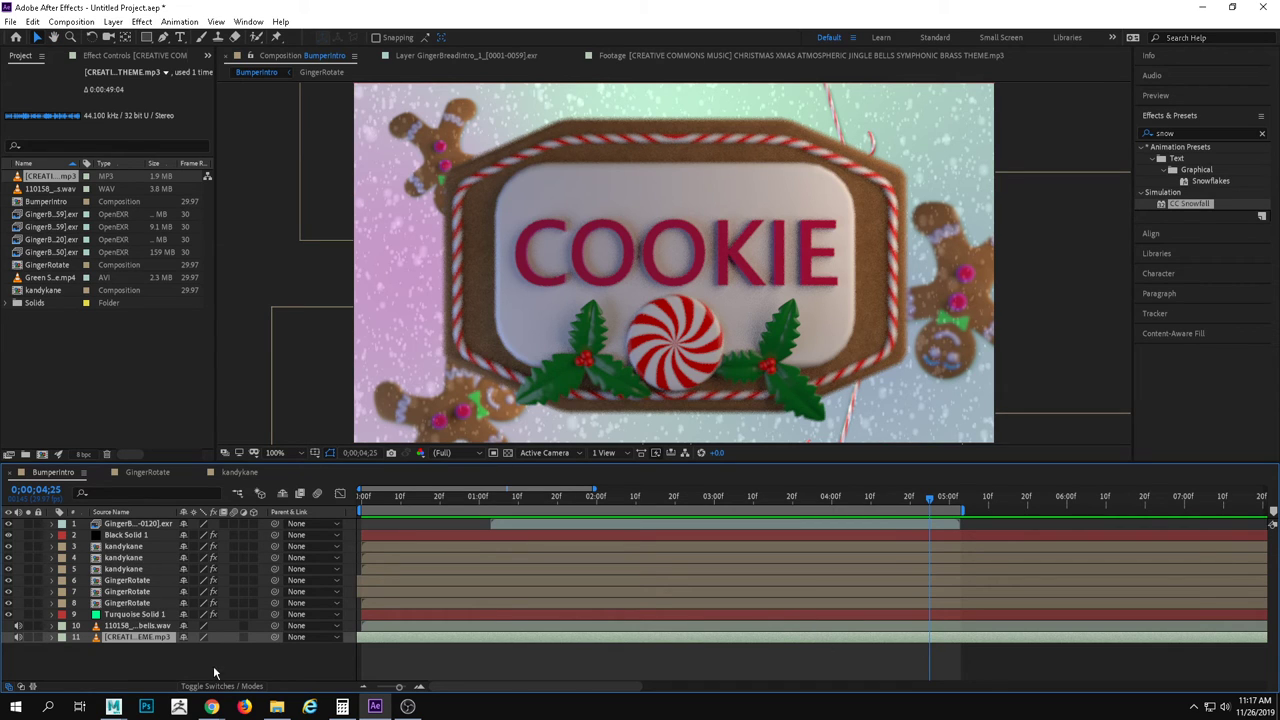
Show the brass theme layer's audio waveform and shift the layer earlier, using 0;00;03;17 as the time reference.
{"action": "left_click", "coordinate": [64, 649]}
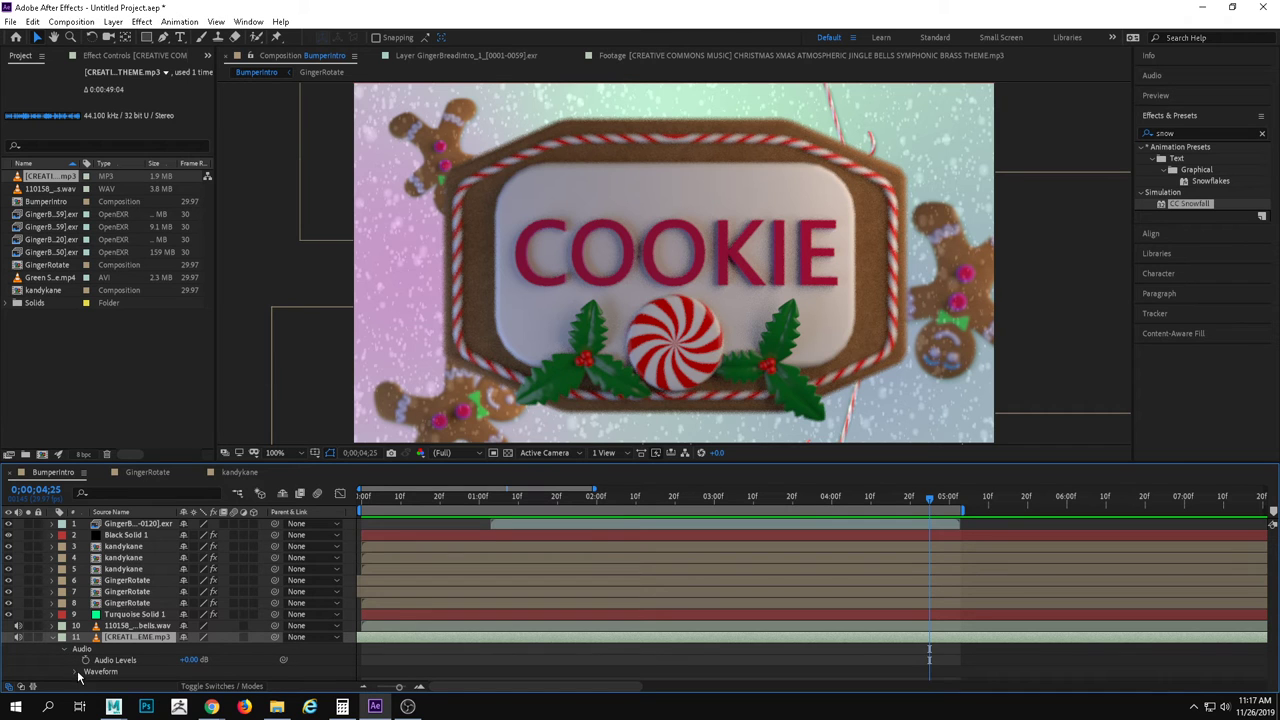
{"action": "left_click", "coordinate": [76, 671]}
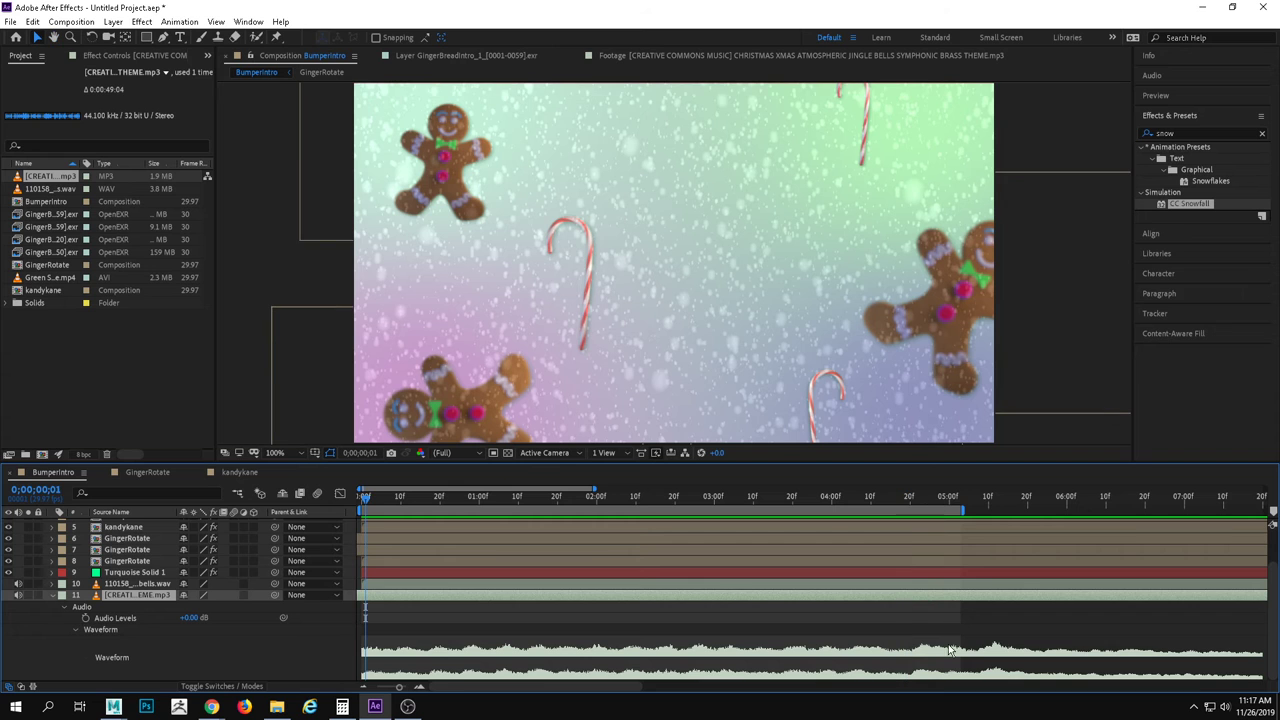
{"action": "left_click", "coordinate": [917, 500]}
{"action": "left_click_drag", "start_coordinate": [917, 500], "coordinate": [781, 517]}
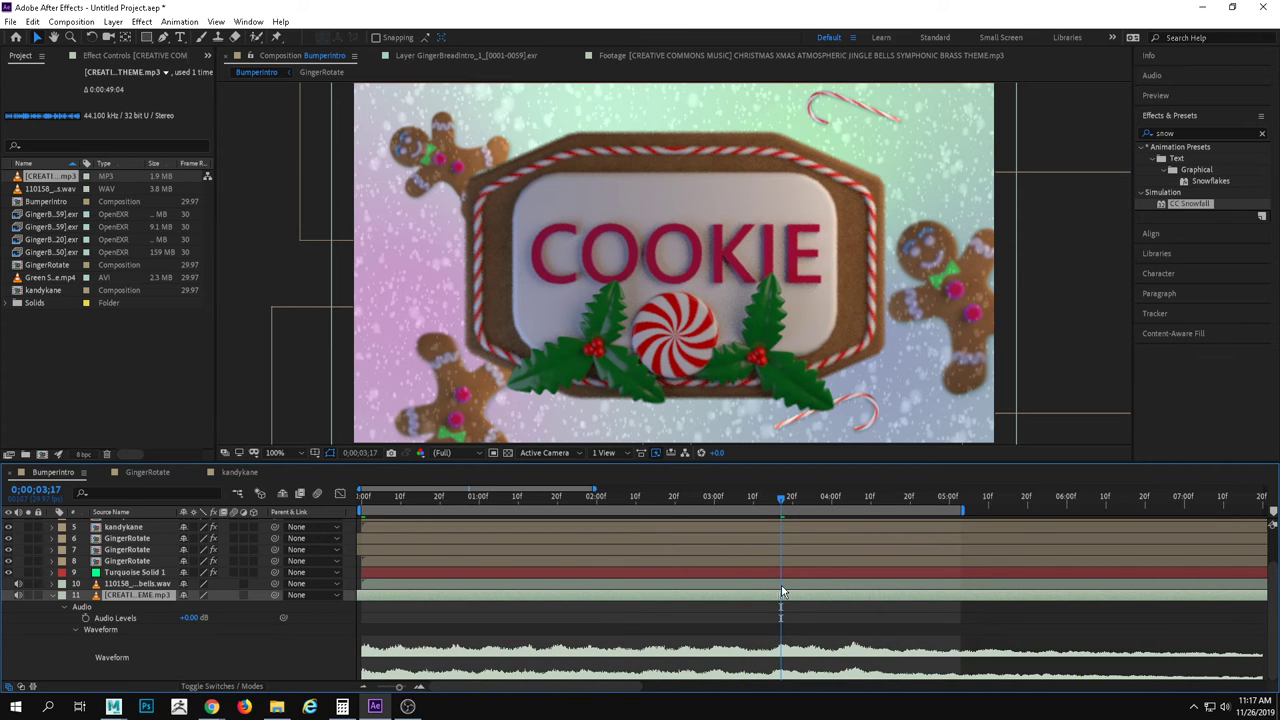
Preview the music timing from the composition's start, and again from 0;00;04;00.
{"action": "key", "text": "Home"}
{"action": "key", "text": "space"}
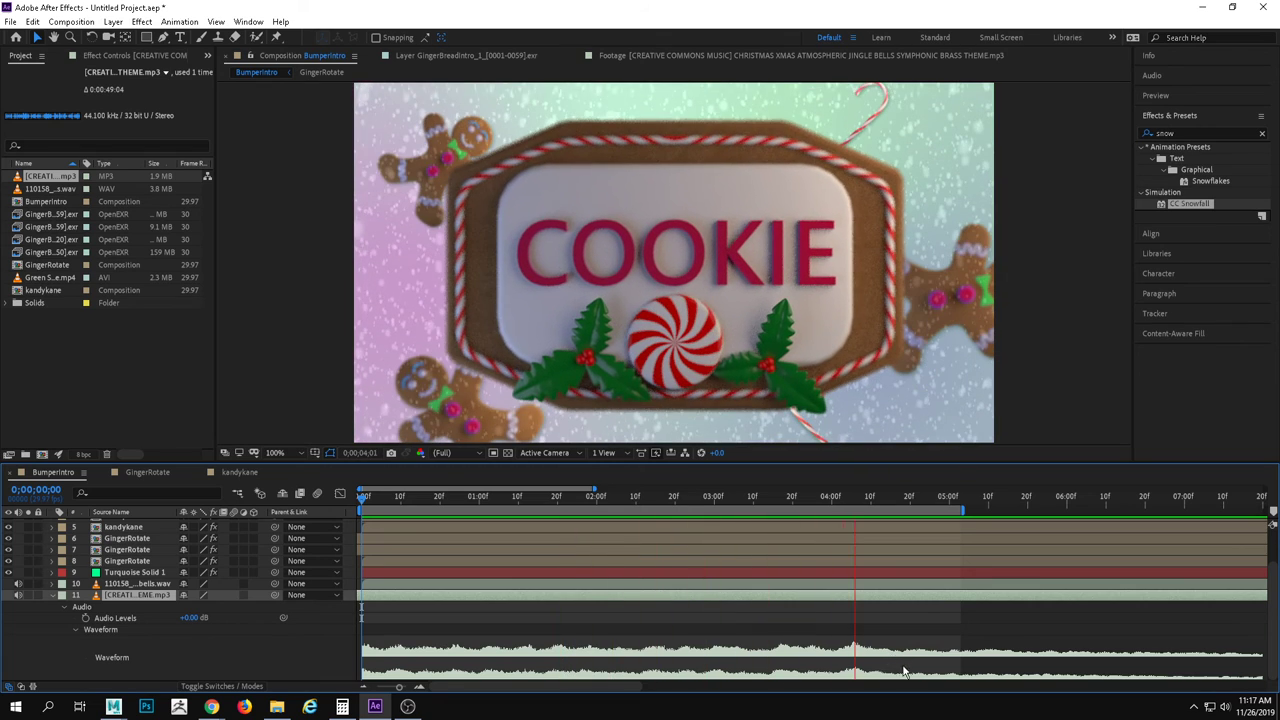
{"action": "key", "text": "space"}
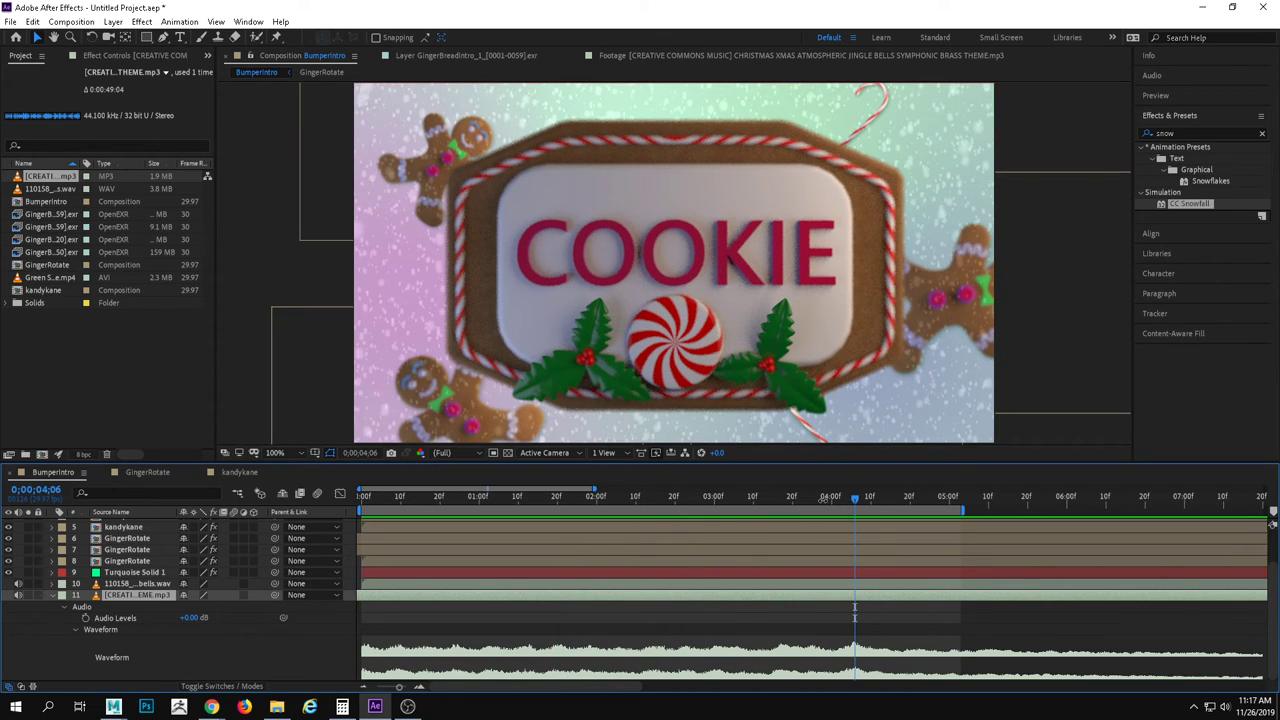
{"action": "key", "text": "space"}
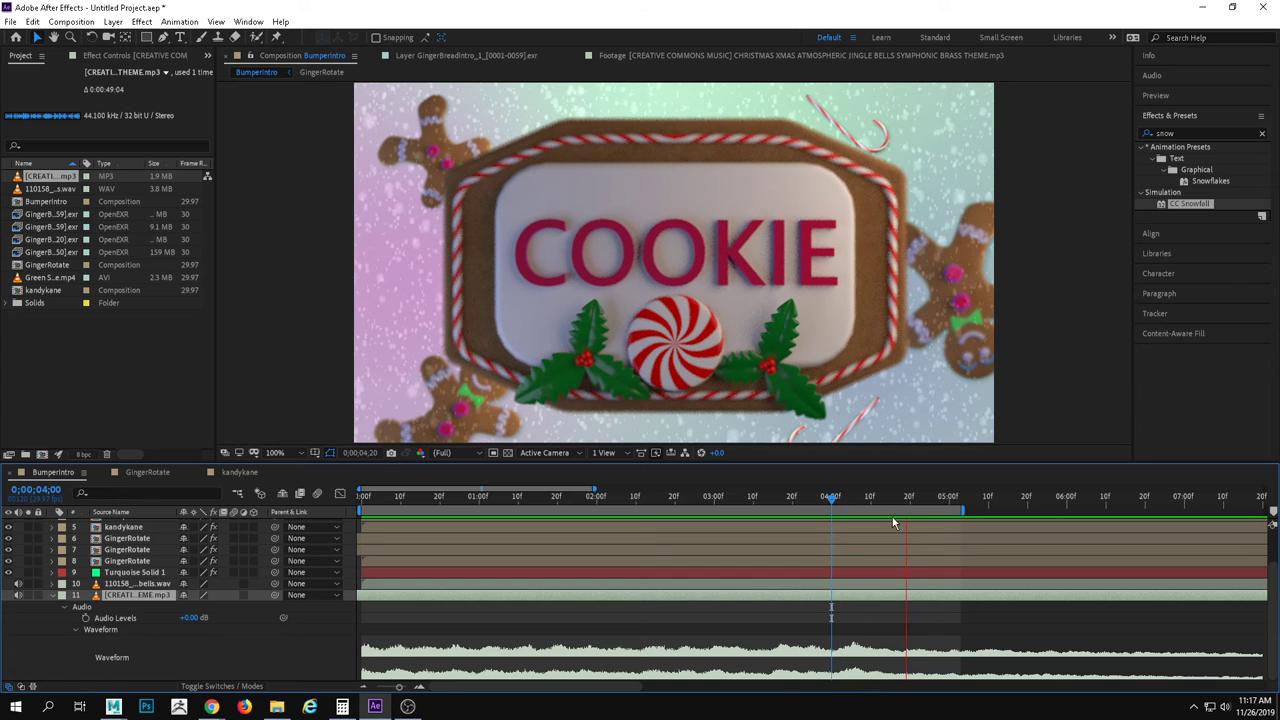
{"action": "key", "text": "space"}
Align the brass theme's waveform peak with the cookie sign's pulse at 0;00;03;17 and preview the result.
{"action": "left_click_drag", "start_coordinate": [912, 501], "coordinate": [780, 508]}
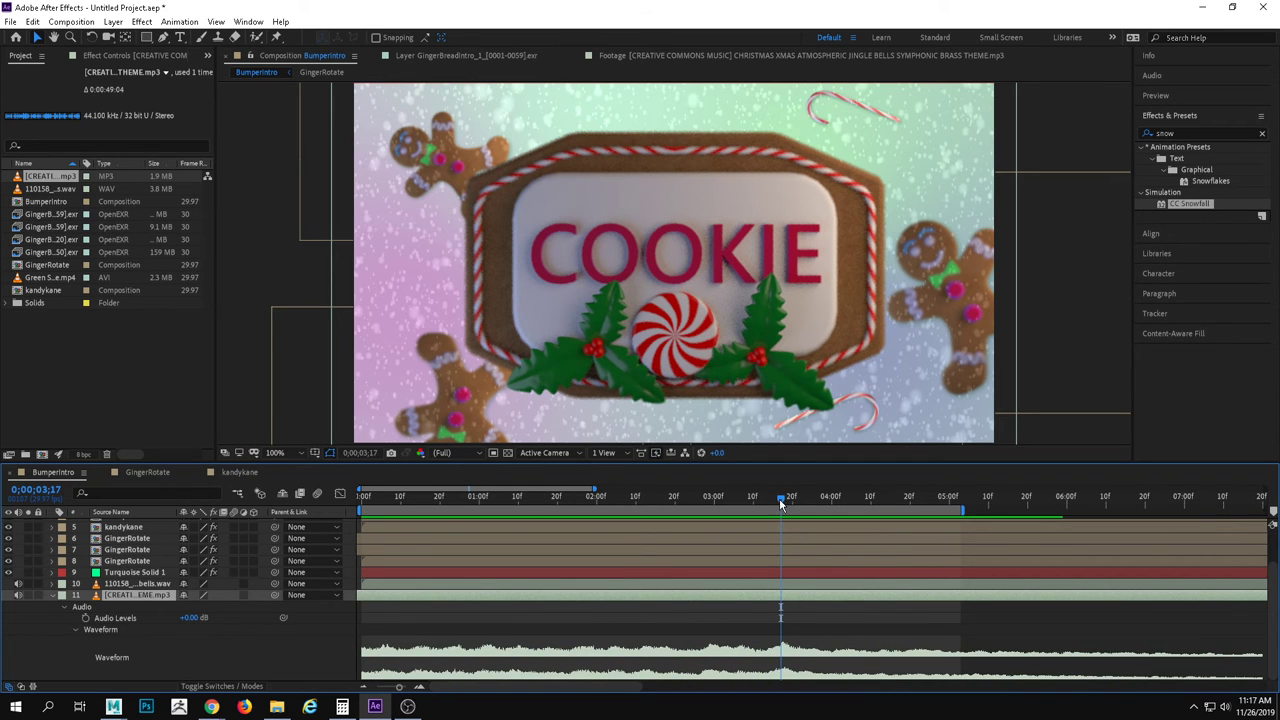
{"action": "key", "text": "Home"}
{"action": "key", "text": "space"}
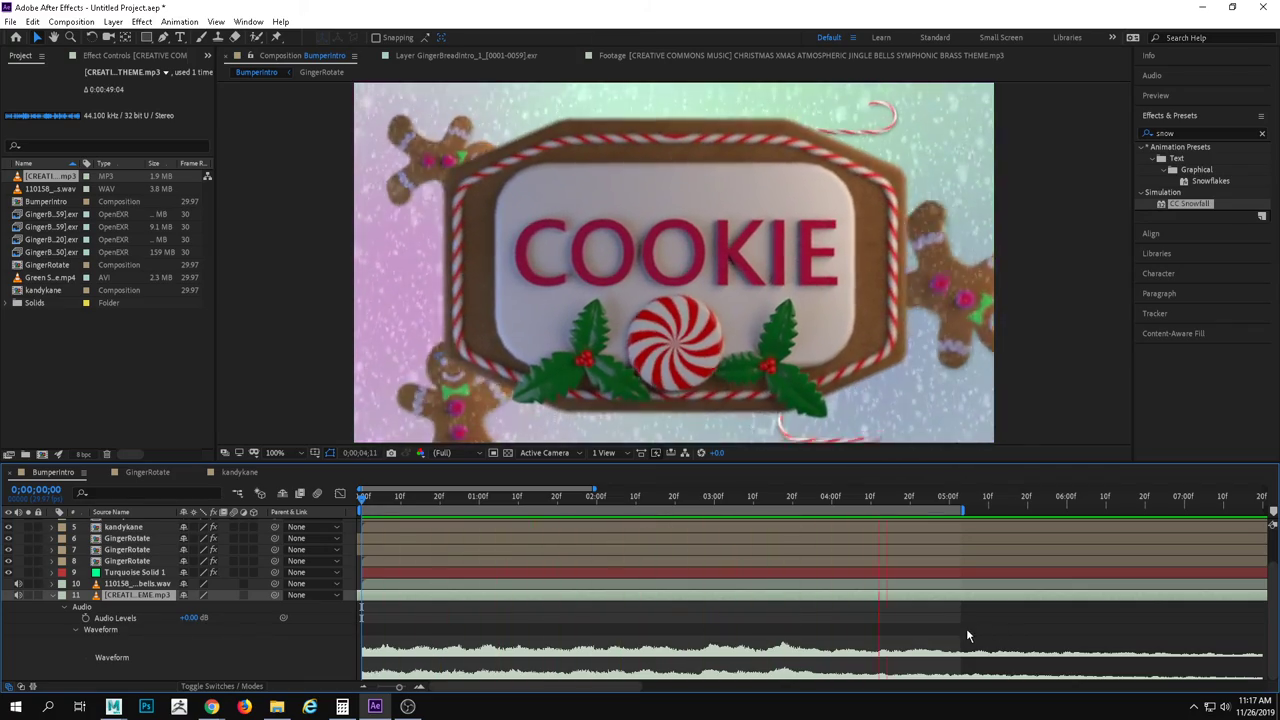
{"action": "key", "text": "space"}
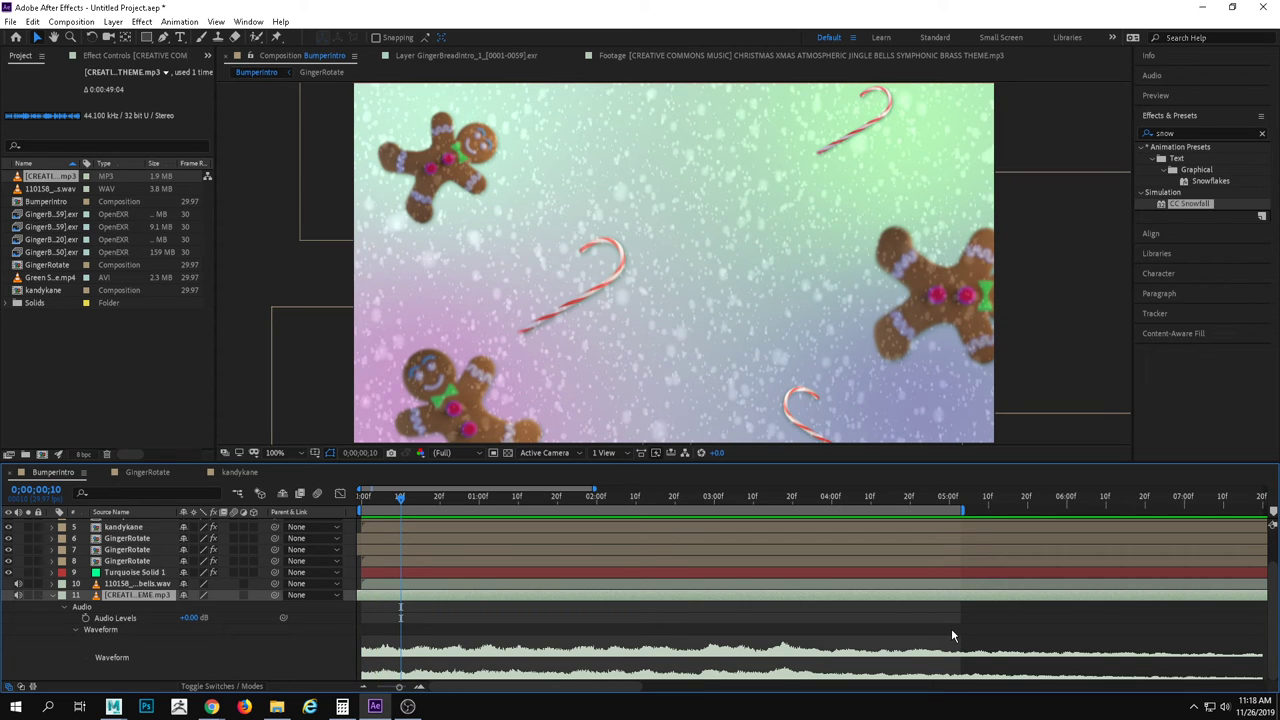
{"action": "left_click", "coordinate": [886, 497]}
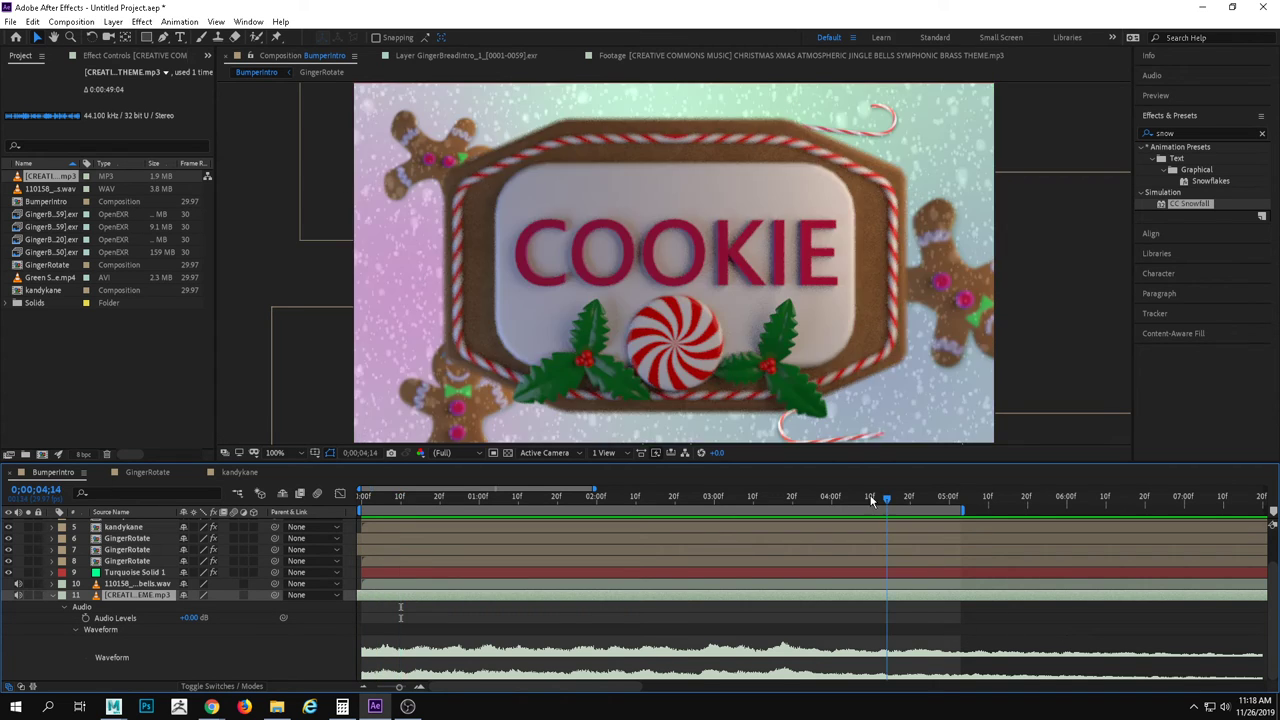
{"action": "key", "text": "space"}
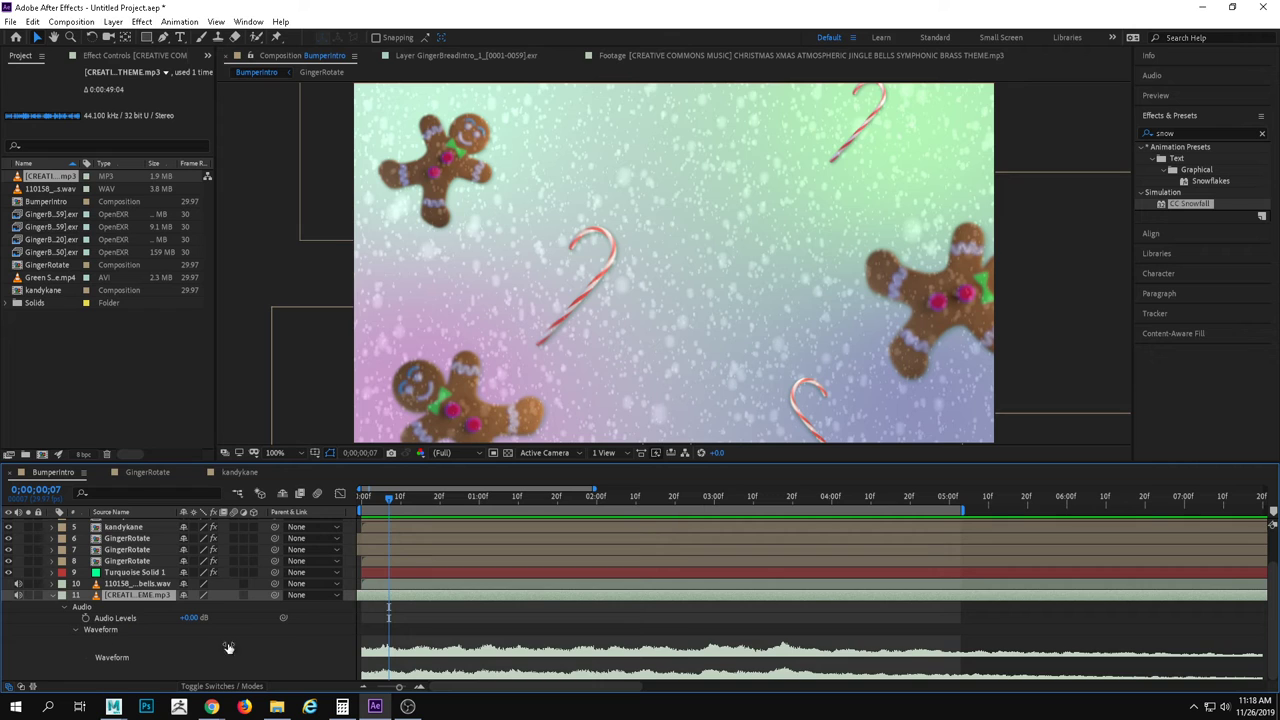
Add an Audio Levels keyframe to the brass theme layer at 0;00;04;21 without changing its value.
{"action": "left_click", "coordinate": [958, 495]}
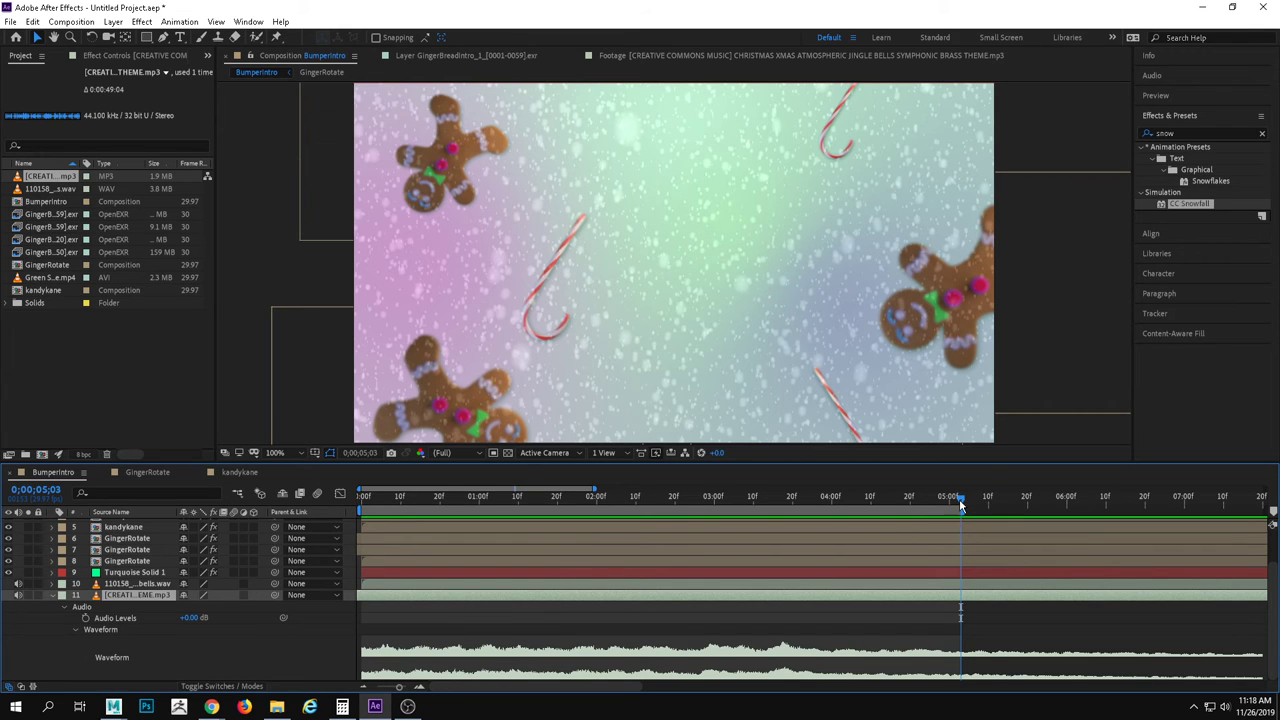
{"action": "left_click_drag", "start_coordinate": [959, 497], "coordinate": [913, 497]}
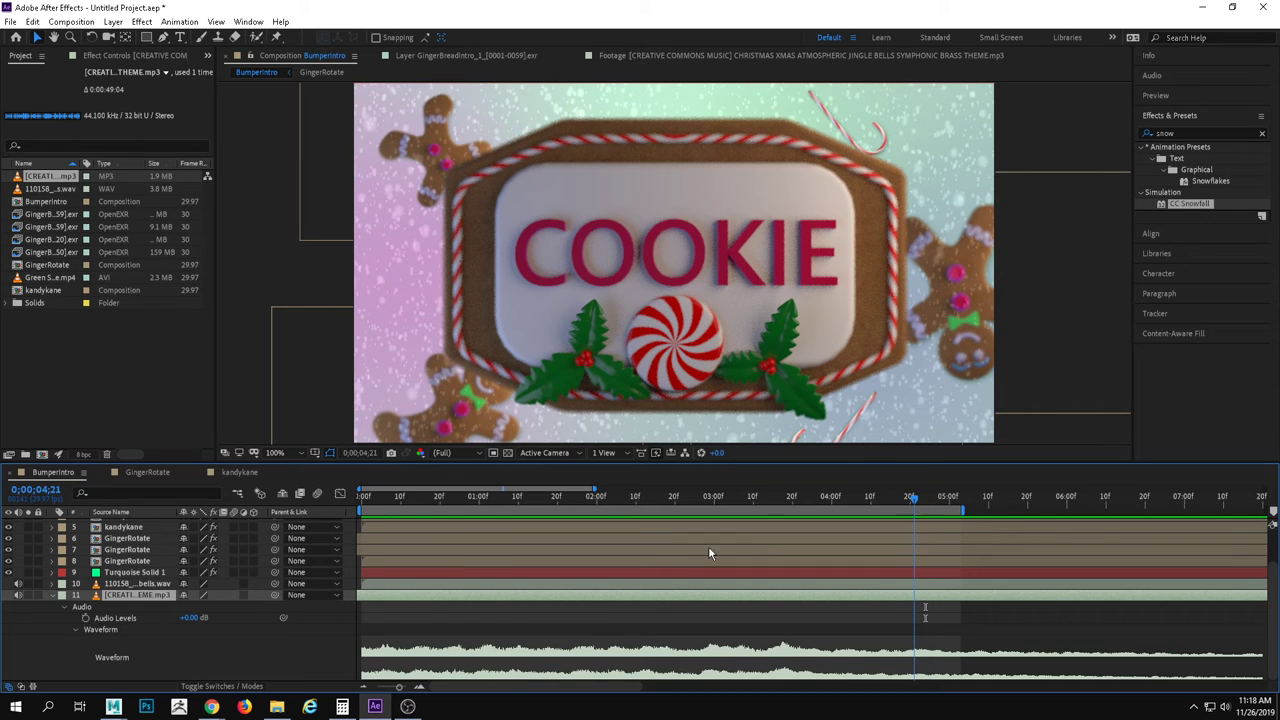
{"action": "left_click", "coordinate": [86, 618]}
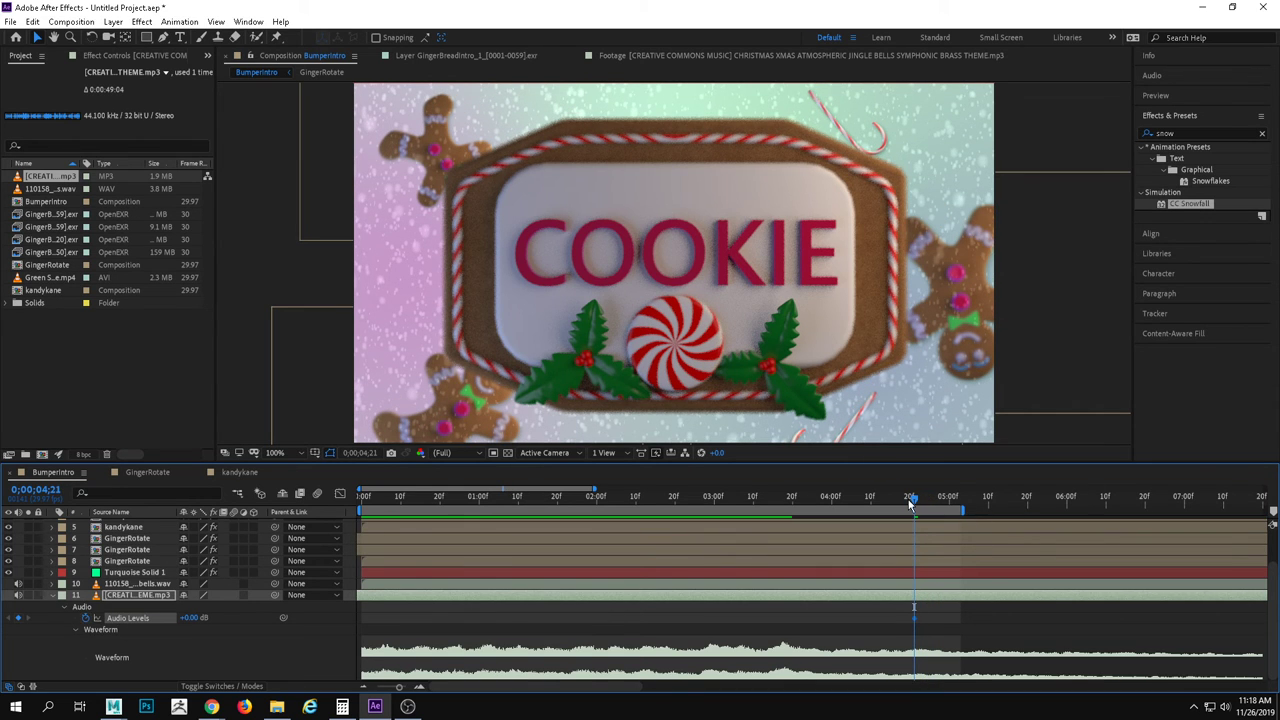
Key the brass theme layer's Audio Levels down to silence at 0;00;05;02 and preview the fade from the composition's start.
{"action": "left_click", "coordinate": [949, 497]}
{"action": "left_click", "coordinate": [957, 500]}
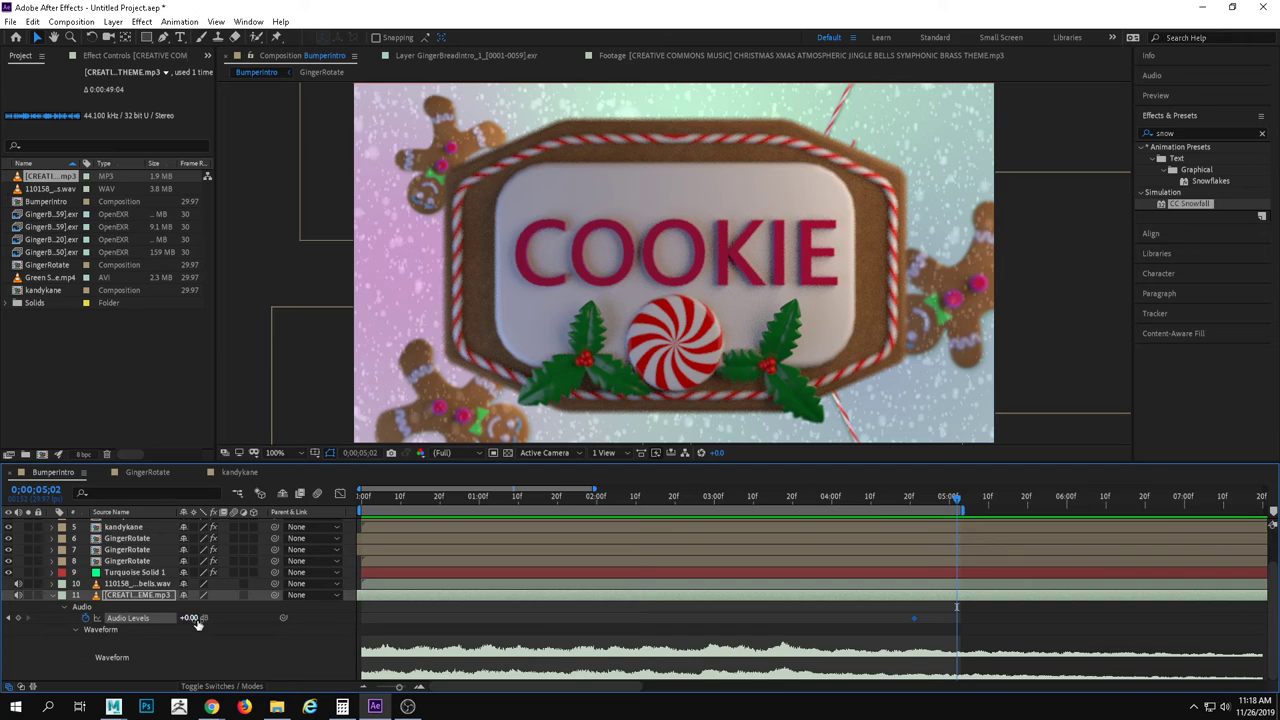
{"action": "left_click_drag", "start_coordinate": [189, 617], "coordinate": [172, 628]}
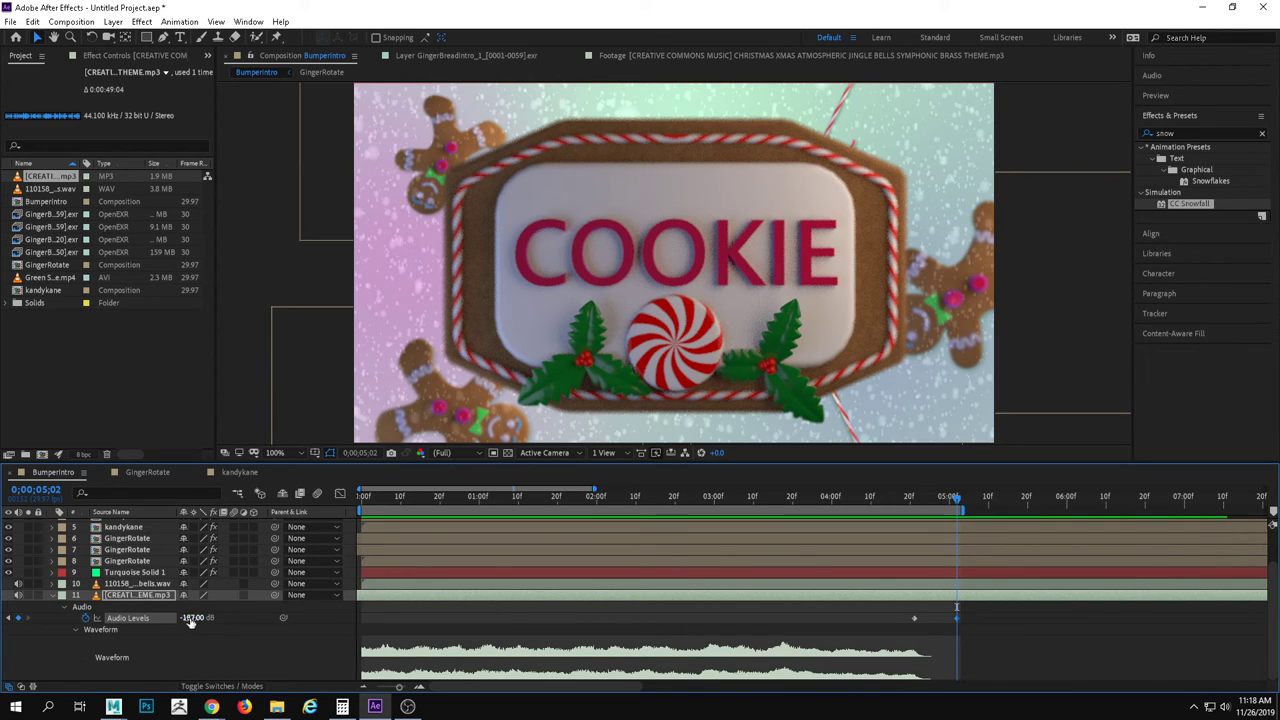
{"action": "left_click_drag", "start_coordinate": [186, 617], "coordinate": [179, 618]}
{"action": "key", "text": "Home"}
{"action": "key", "text": "space"}
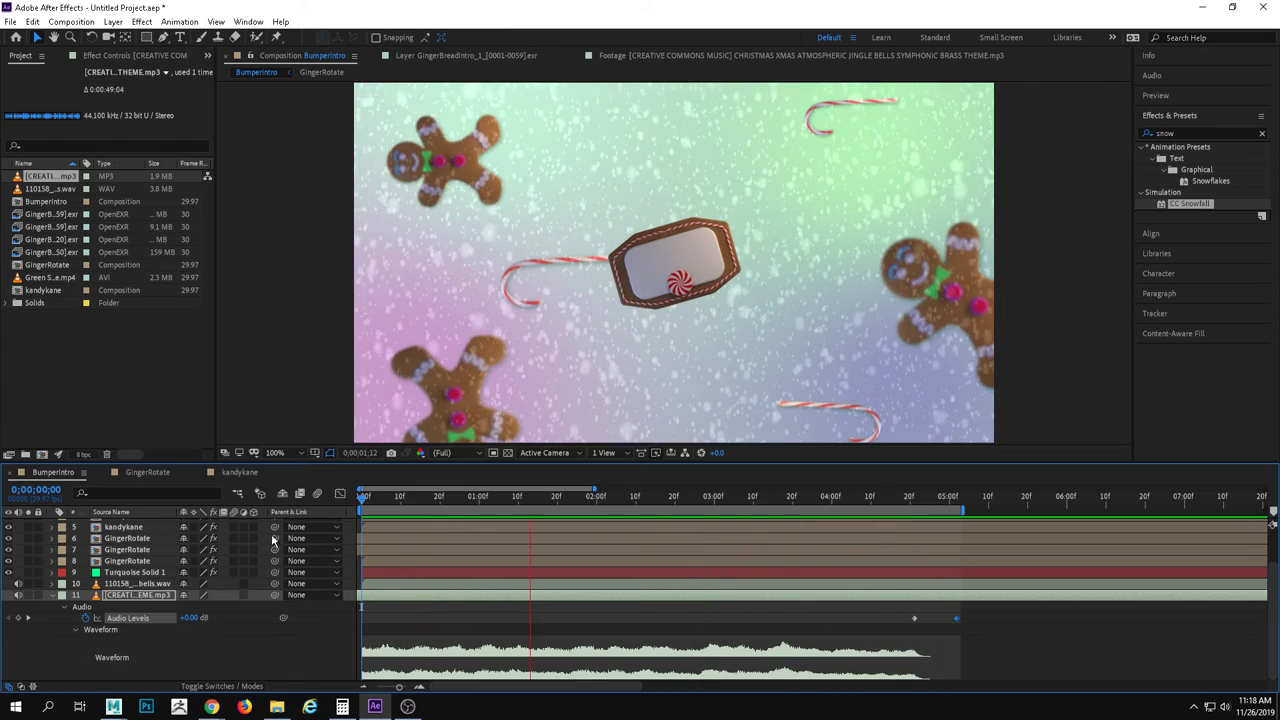
{"action": "key", "text": "space"}
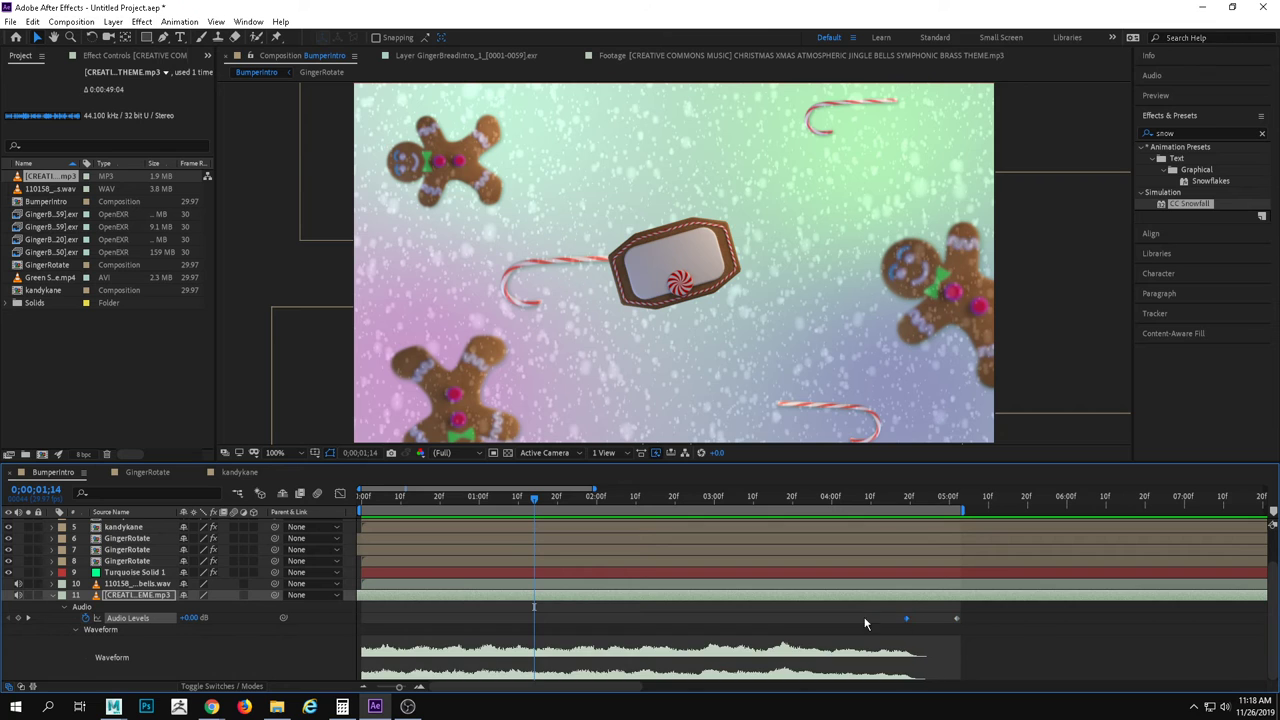
Move the fade's first Audio Levels keyframe earlier to about 0;00;04;01 and key the level to -6.00 dB at 0;00;04;15.
{"action": "left_click_drag", "start_coordinate": [914, 623], "coordinate": [836, 622]}
{"action": "key", "text": "space"}
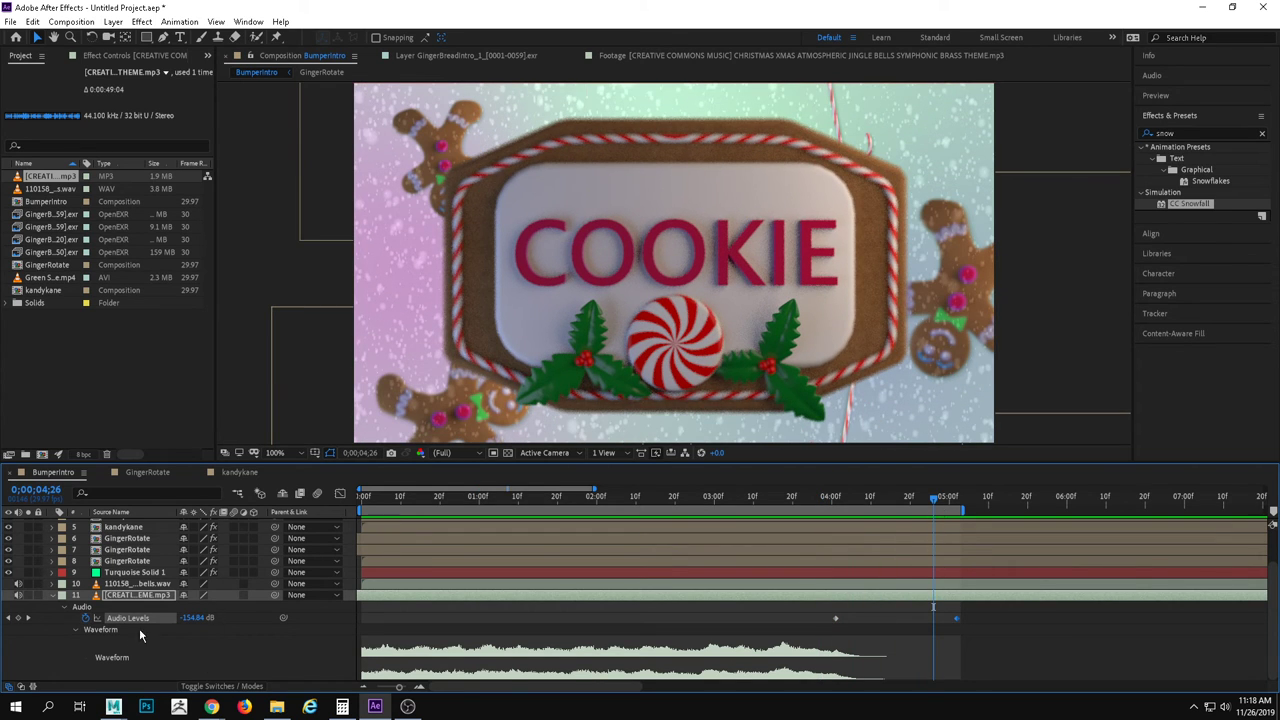
{"action": "left_click_drag", "start_coordinate": [935, 505], "coordinate": [890, 510]}
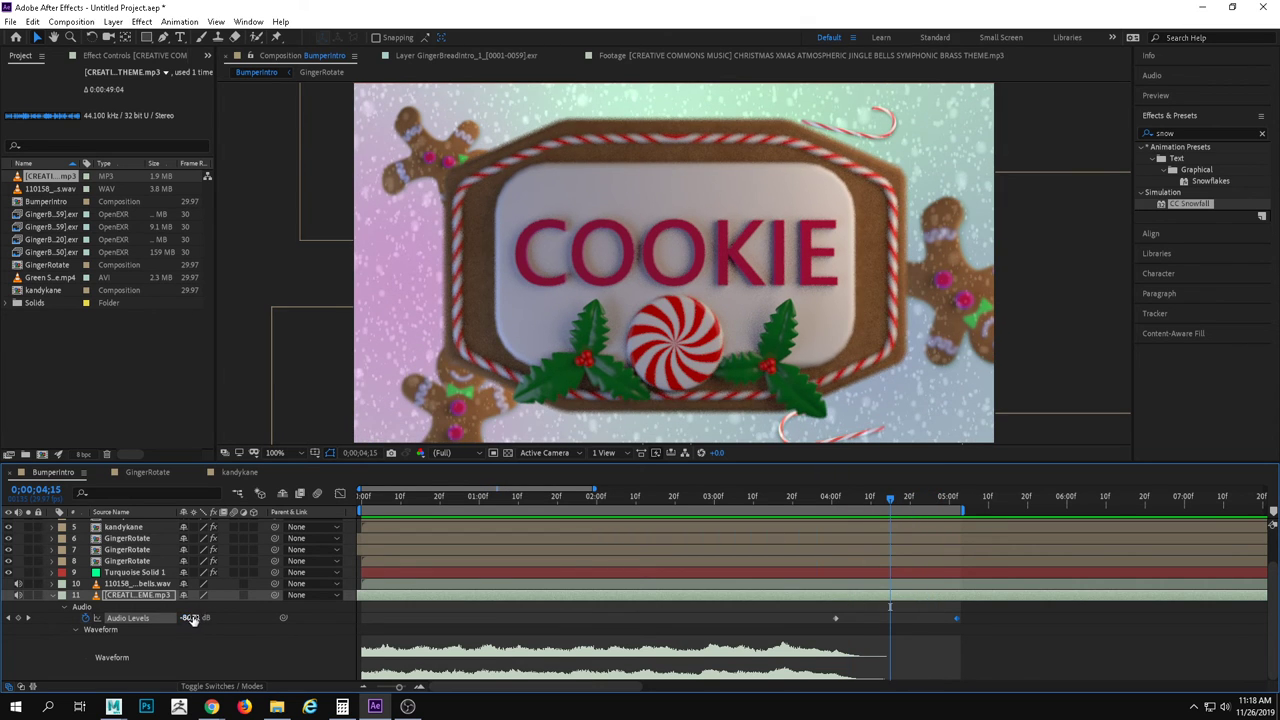
{"action": "left_click_drag", "start_coordinate": [192, 617], "coordinate": [244, 617]}
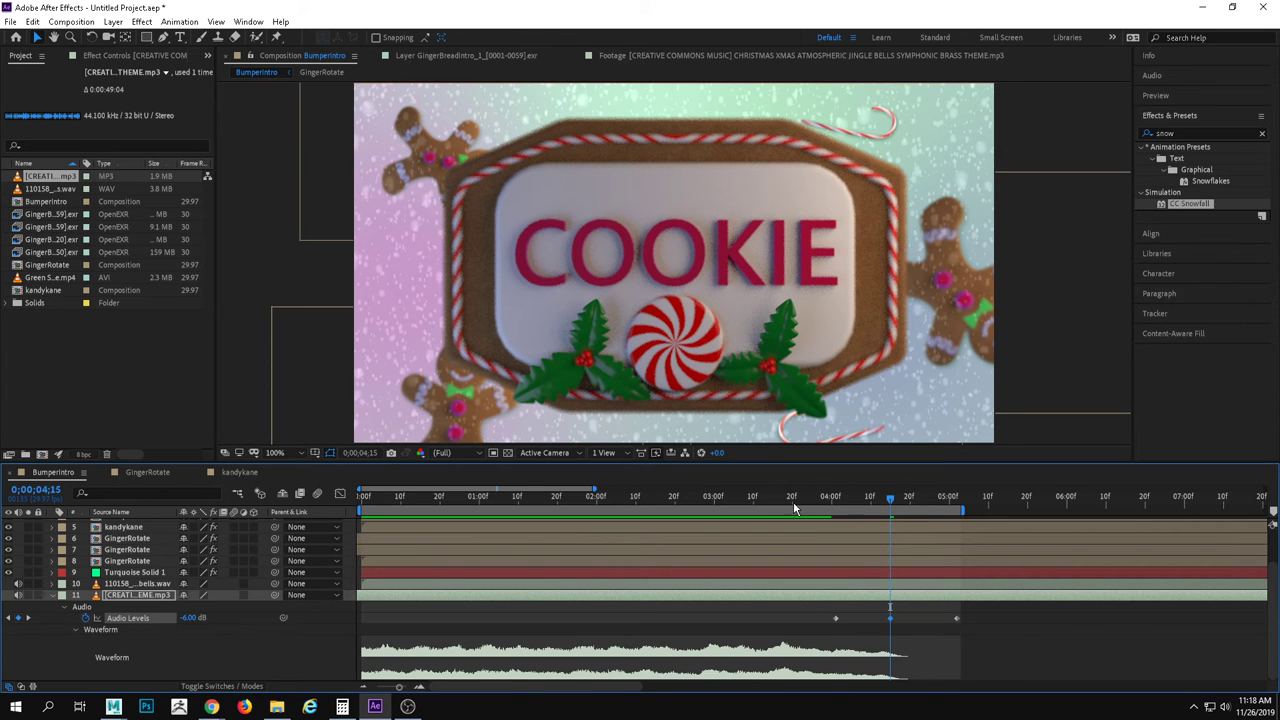
Preview the bumper intro with its music fade from the start of the composition.
{"action": "left_click_drag", "start_coordinate": [793, 501], "coordinate": [772, 502]}
{"action": "key", "text": "space"}
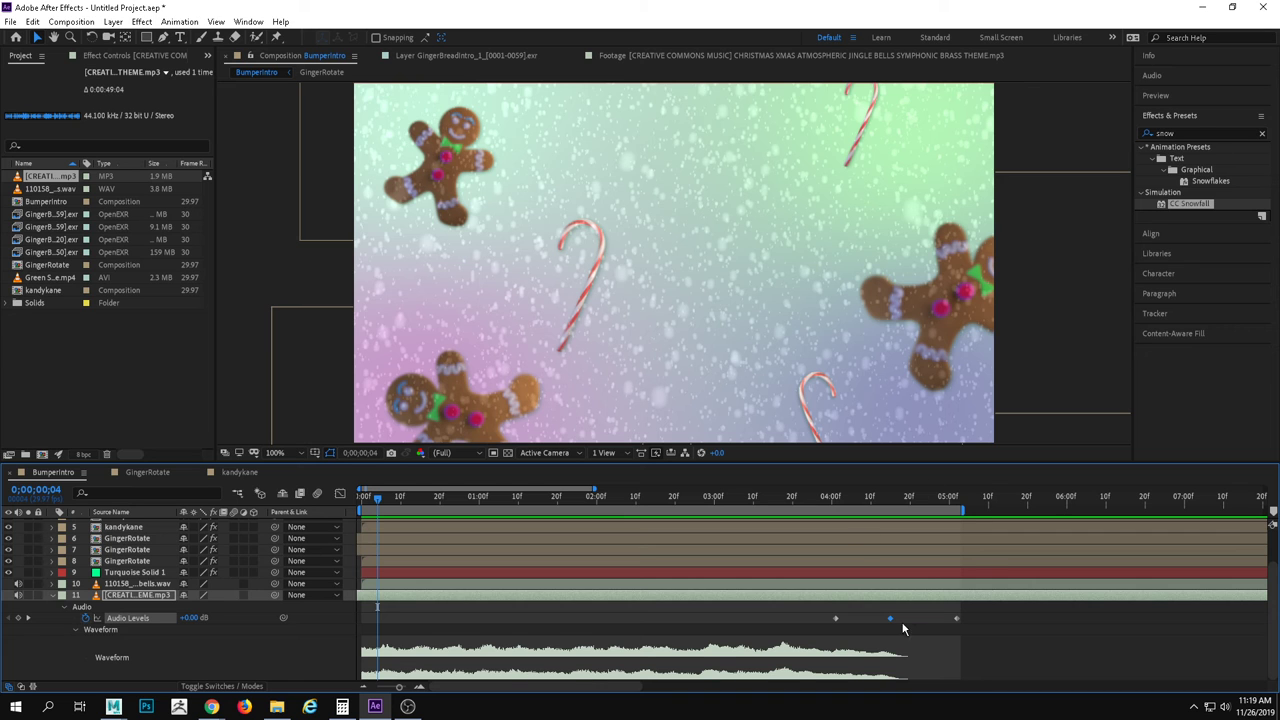
{"action": "left_click_drag", "start_coordinate": [870, 500], "coordinate": [180, 500]}
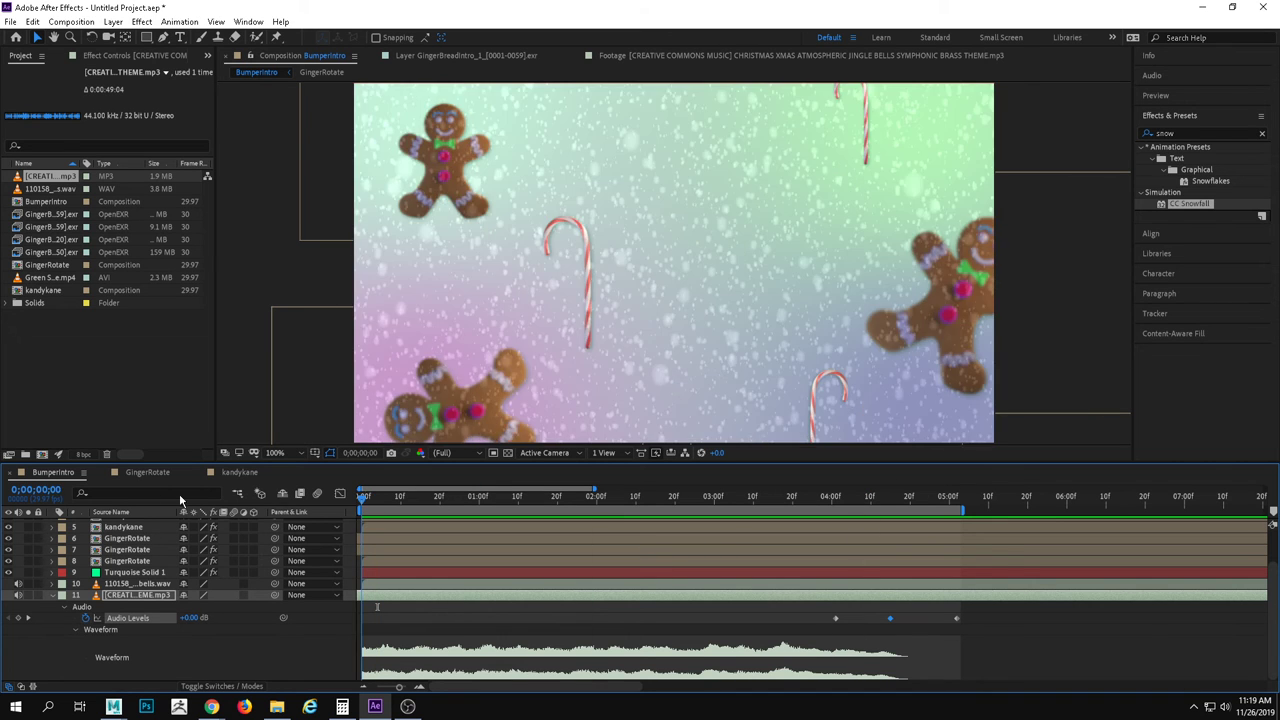
{"action": "key", "text": "space"}
{"action": "key", "text": "space"}
{"action": "key", "text": "space"}
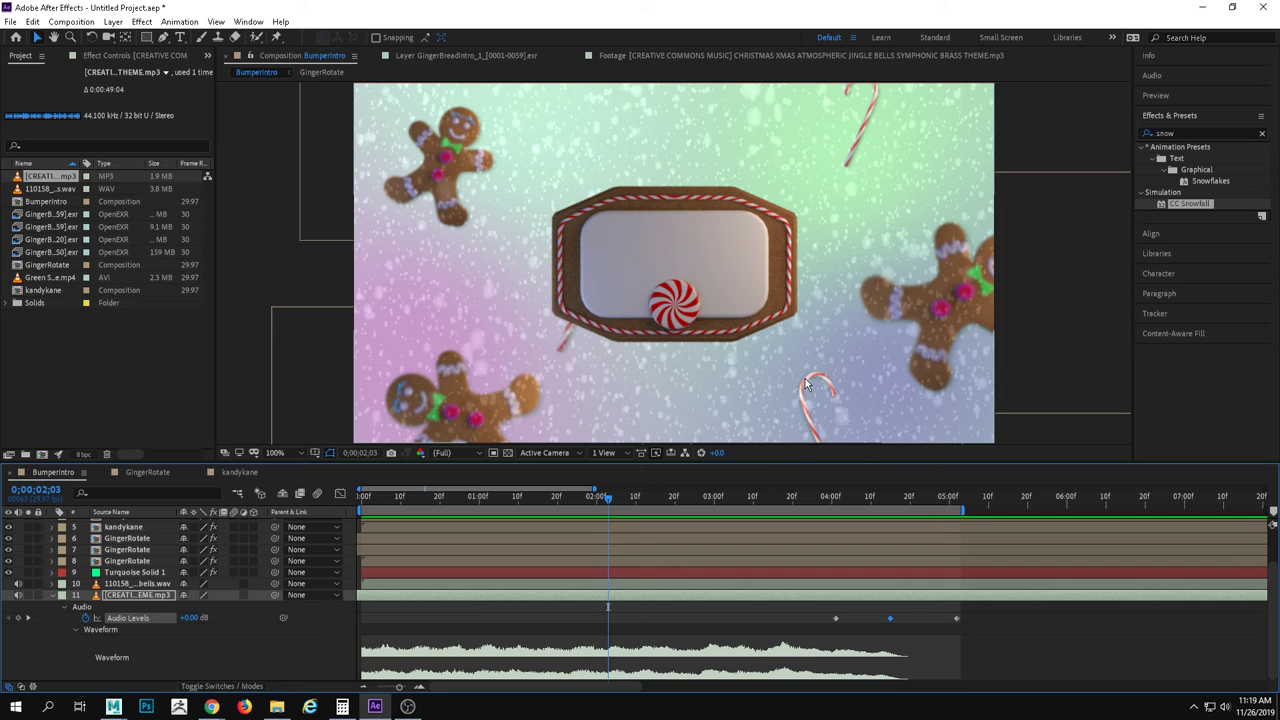
{"action": "left_click", "coordinate": [28, 21]}
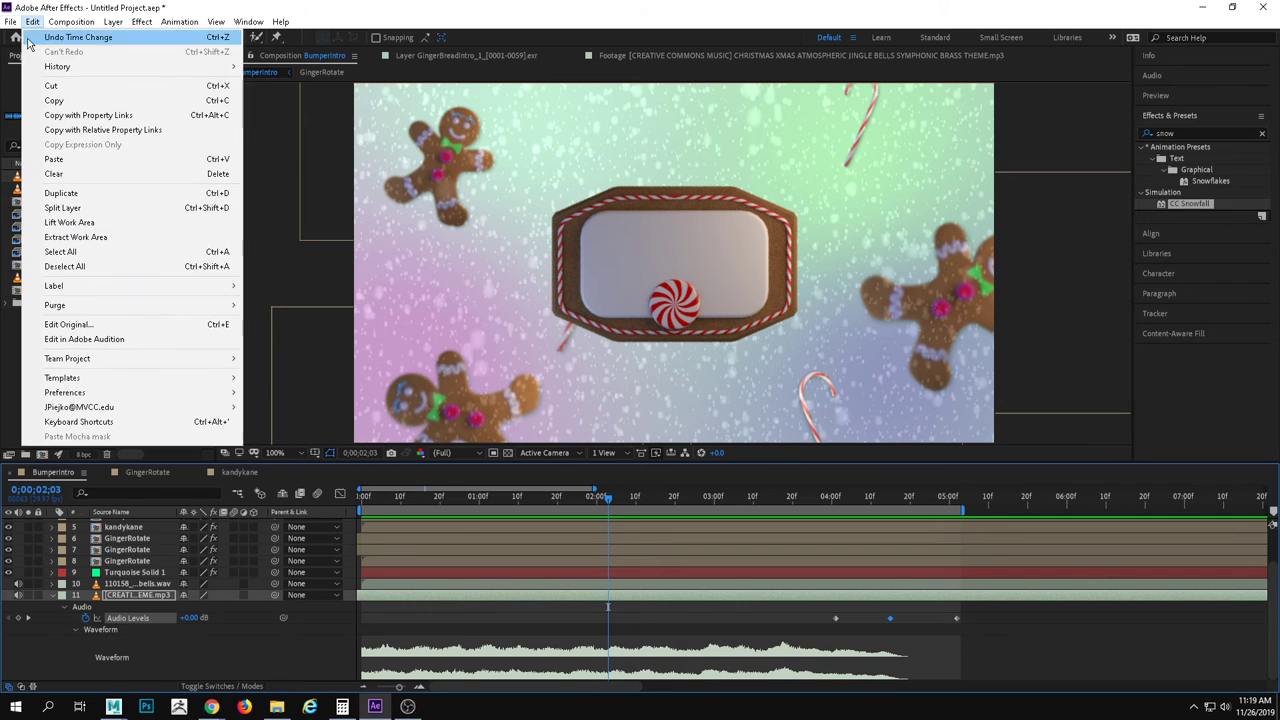
{"action": "mouse_move", "coordinate": [10, 21]}
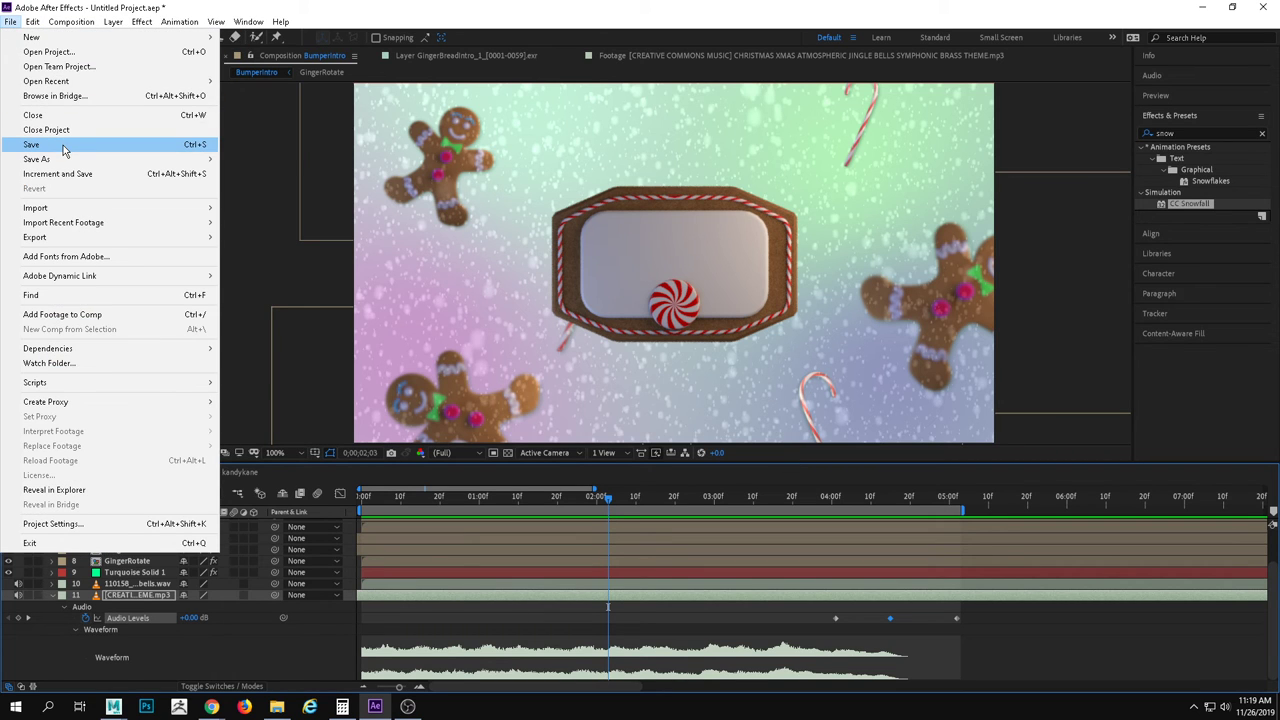
{"action": "mouse_move", "coordinate": [67, 161]}
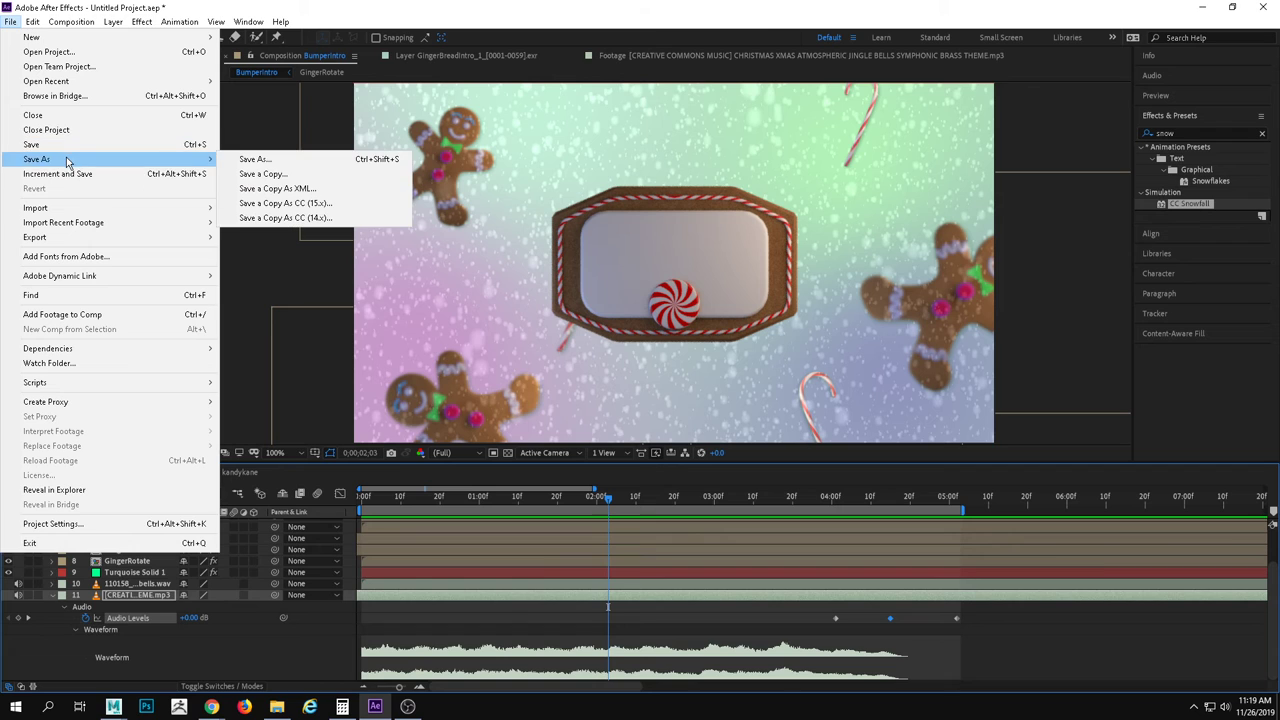
{"action": "left_click", "coordinate": [252, 160]}
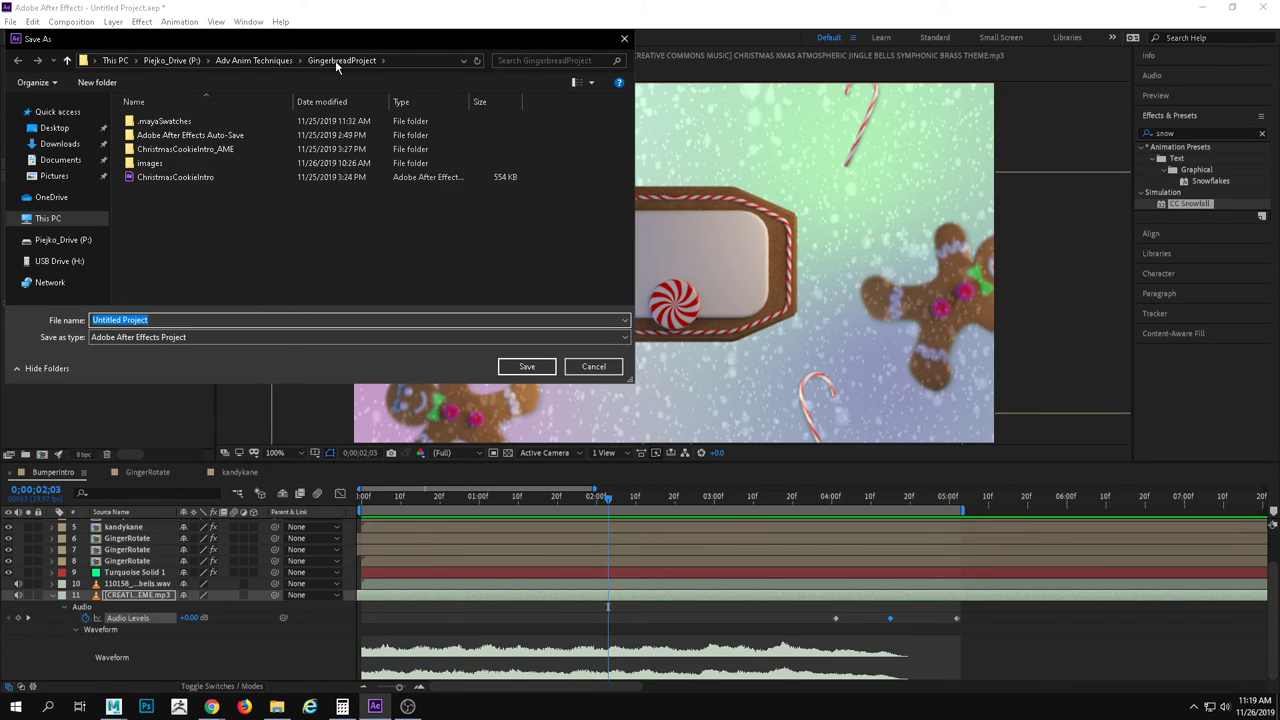
{"action": "left_click", "coordinate": [585, 365]}
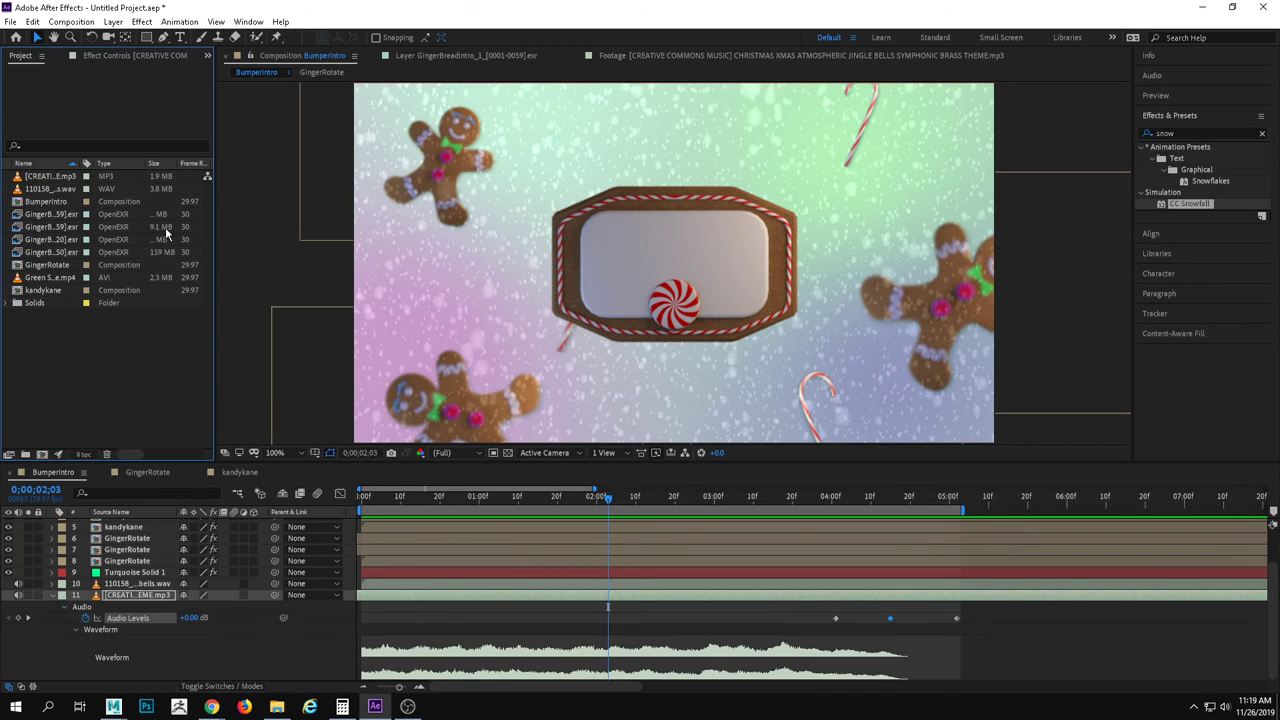
Create a new 960 x 540, 29.97 fps composition named Interview with a duration of 0;00;30;00.
{"action": "left_click", "coordinate": [71, 21]}
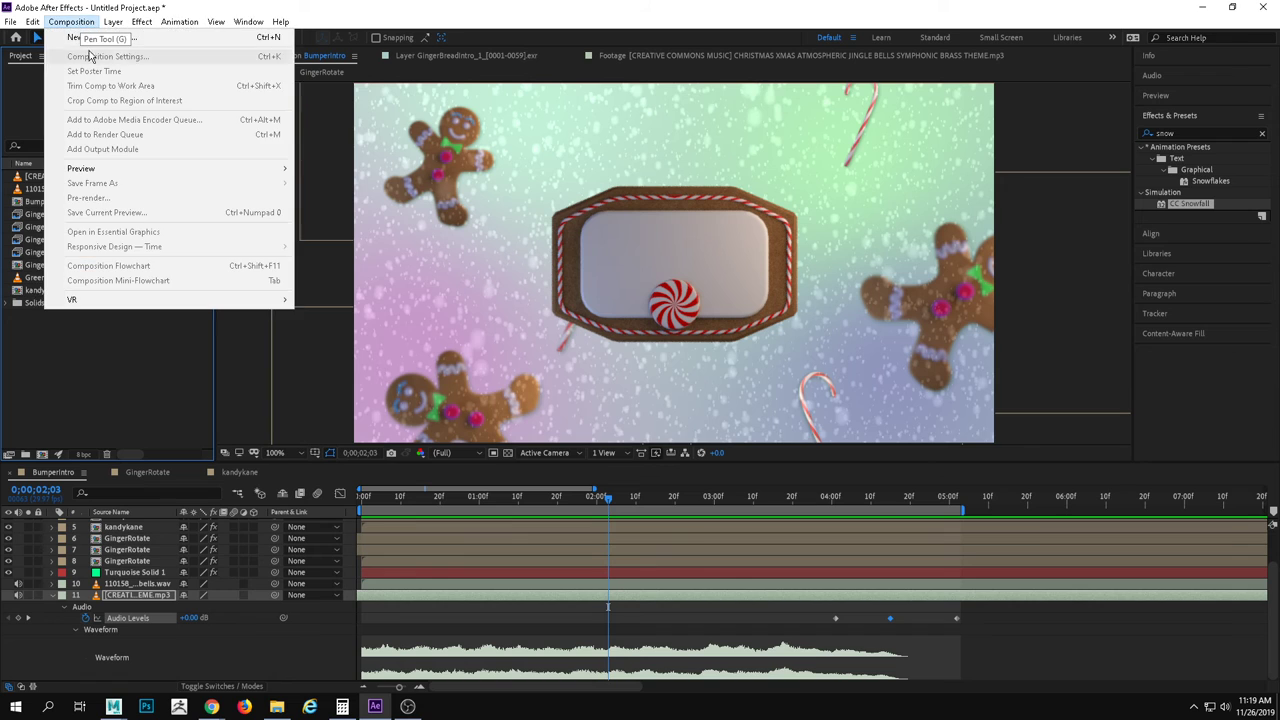
{"action": "left_click", "coordinate": [85, 39]}
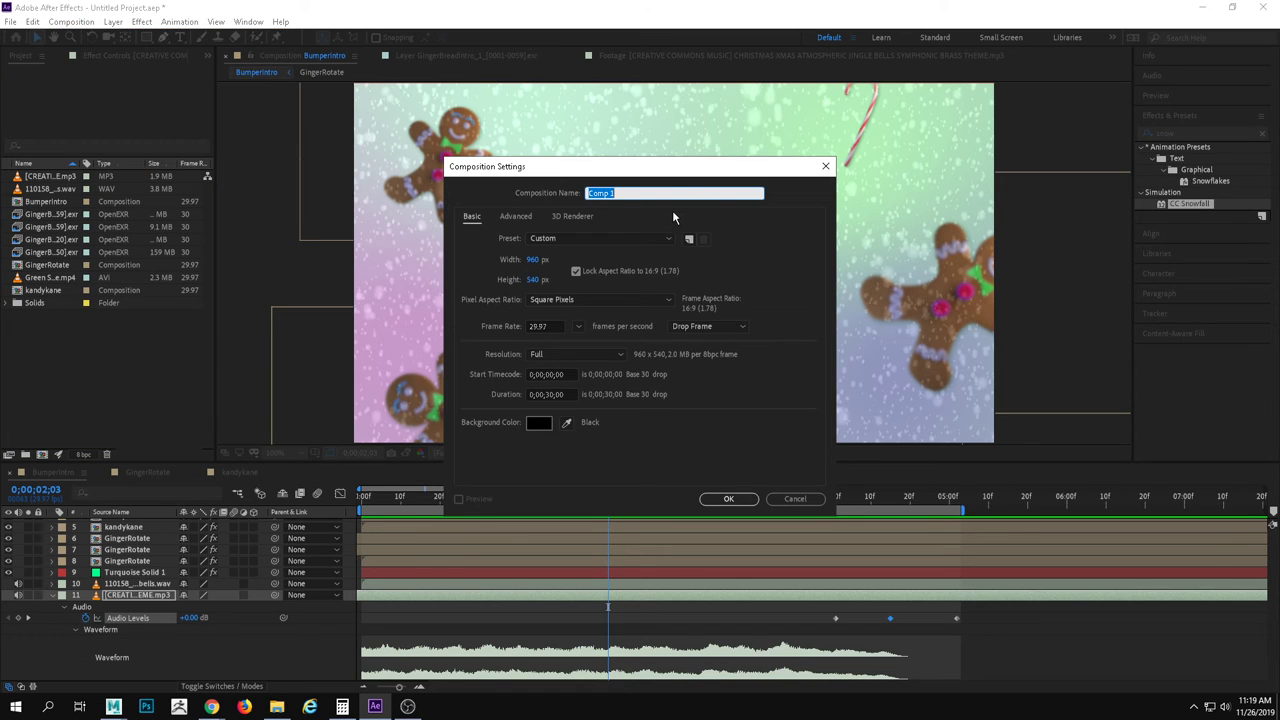
{"action": "key", "text": "BackSpace"}
{"action": "type", "text": "Intro"}
{"action": "key", "text": "Return"}
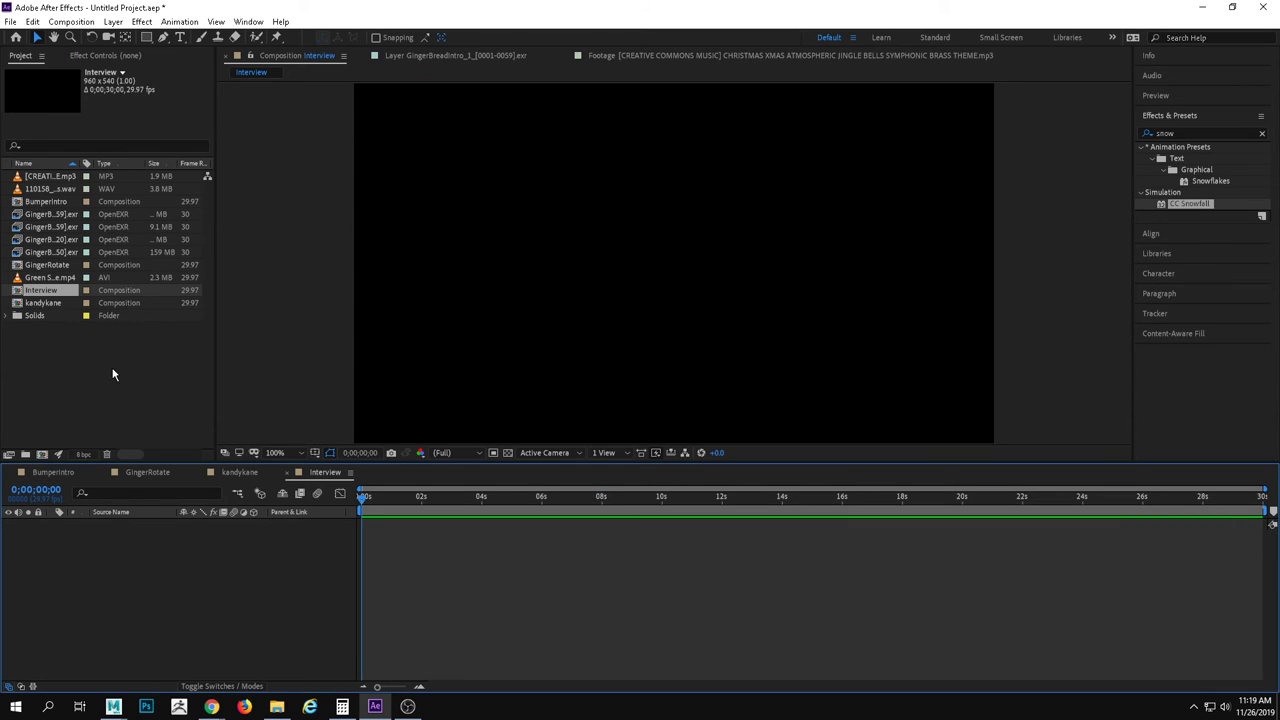
Find the green screen interview MP4 among the project footage and add it as a layer to the Interview composition.
{"action": "left_click", "coordinate": [50, 201]}
{"action": "left_click", "coordinate": [50, 214]}
{"action": "left_click", "coordinate": [55, 227]}
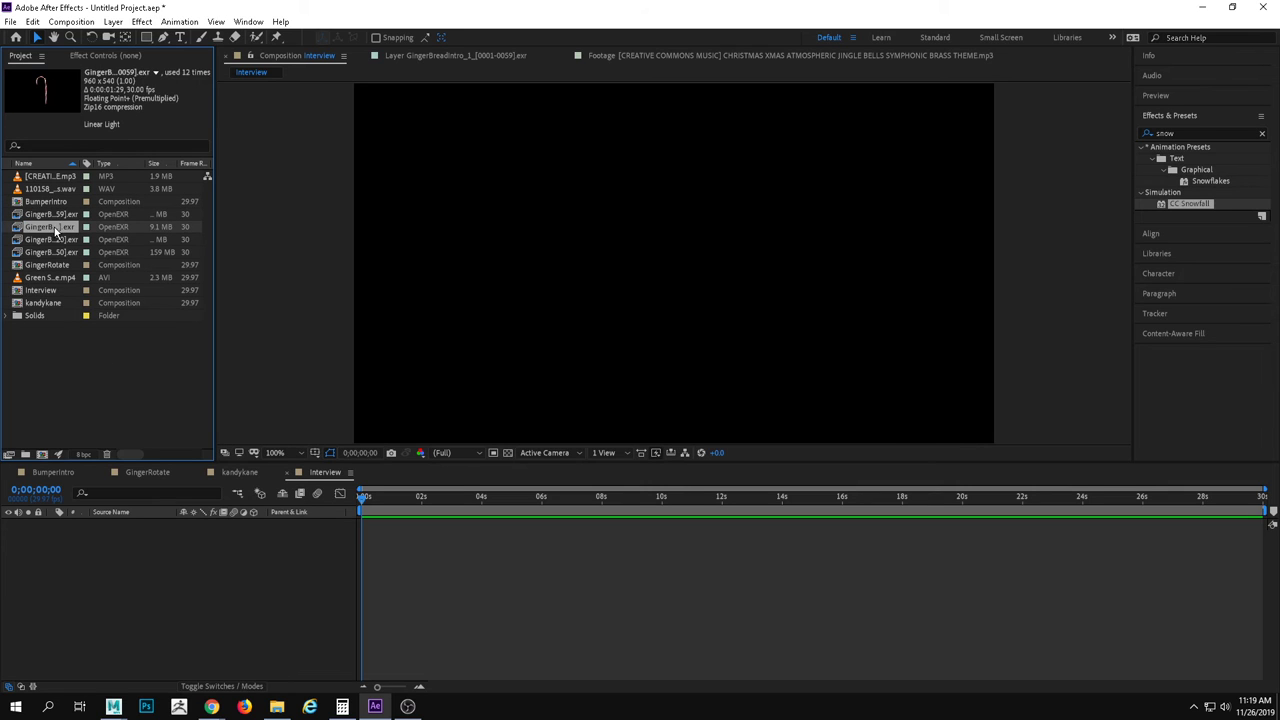
{"action": "left_click", "coordinate": [55, 240]}
{"action": "left_click", "coordinate": [58, 265]}
{"action": "left_click", "coordinate": [57, 252]}
{"action": "left_click", "coordinate": [45, 178]}
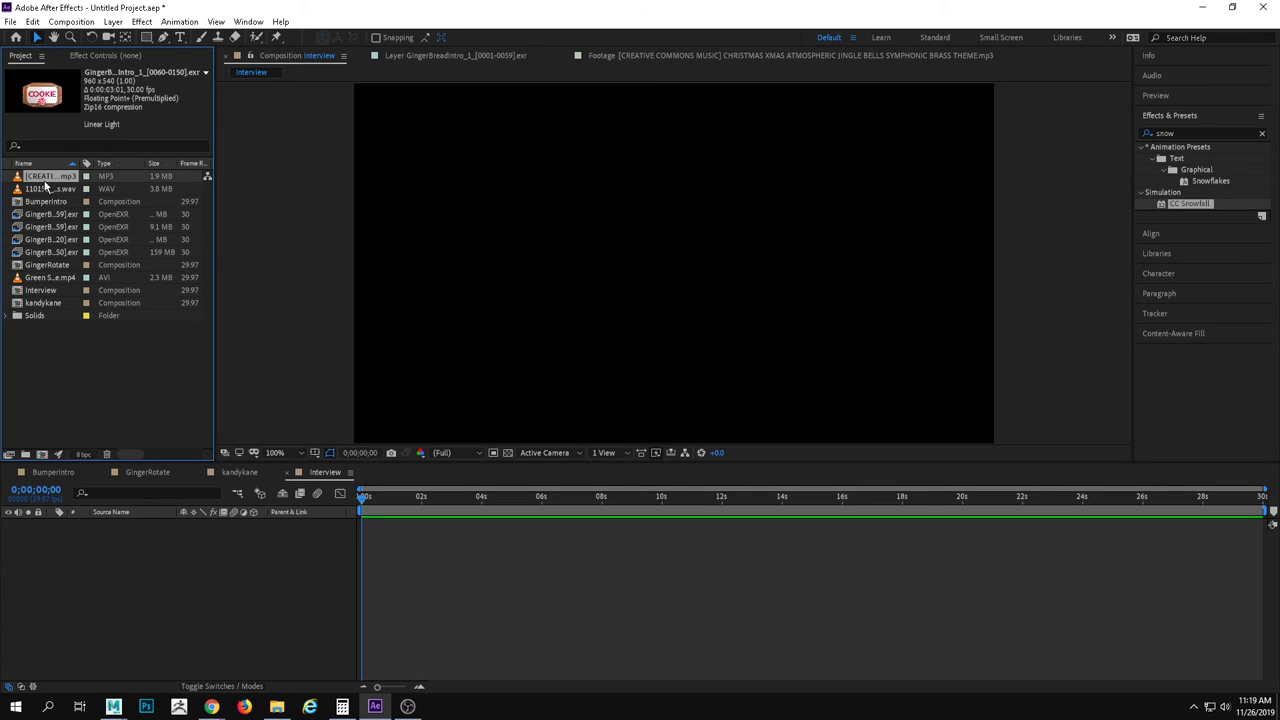
{"action": "left_click", "coordinate": [48, 189]}
{"action": "left_click", "coordinate": [50, 277]}
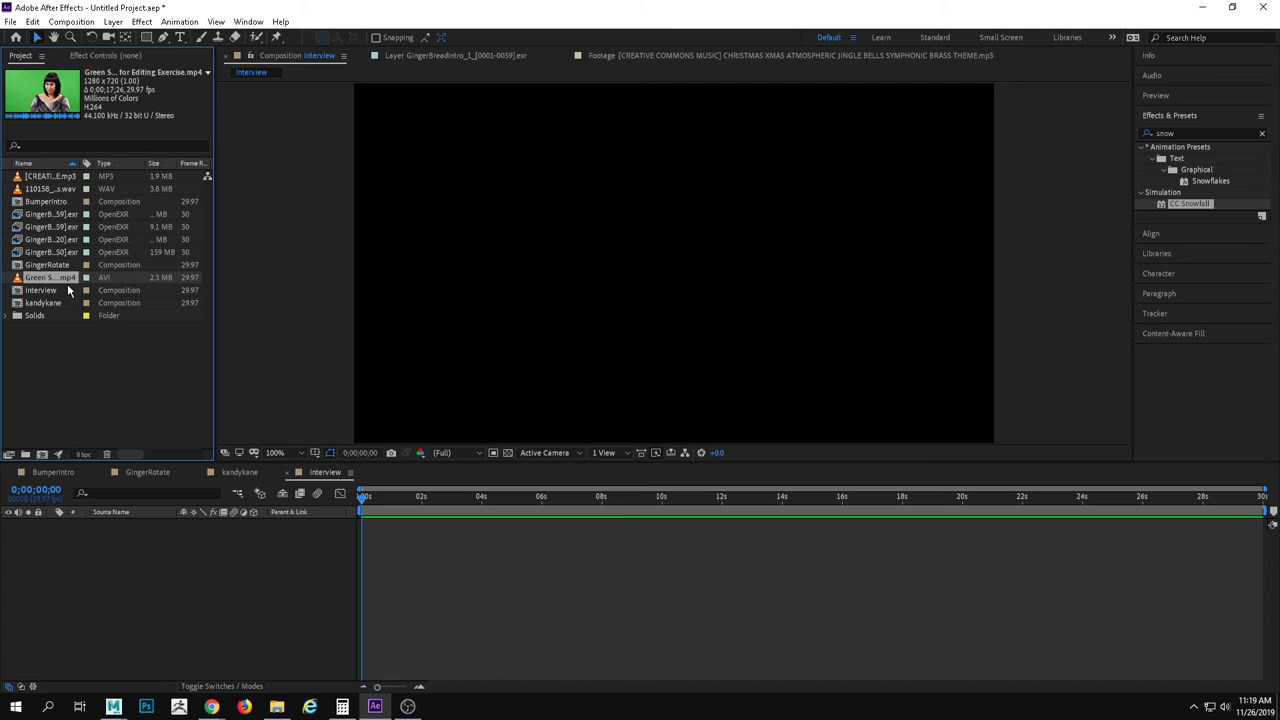
{"action": "left_click_drag", "start_coordinate": [68, 290], "coordinate": [257, 625]}
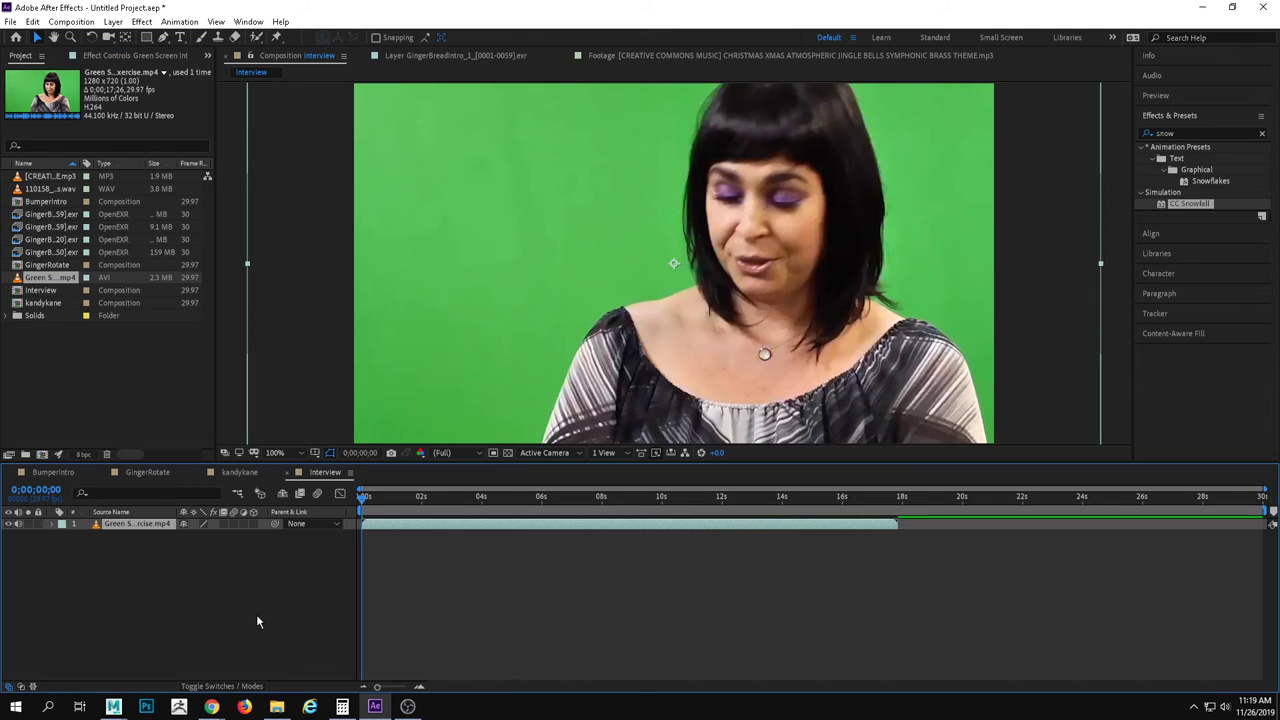
Scale the green screen interview layer to 76% so it fits the frame, using 0;00;04;19 as the reference frame.
{"action": "left_click_drag", "start_coordinate": [430, 502], "coordinate": [500, 510]}
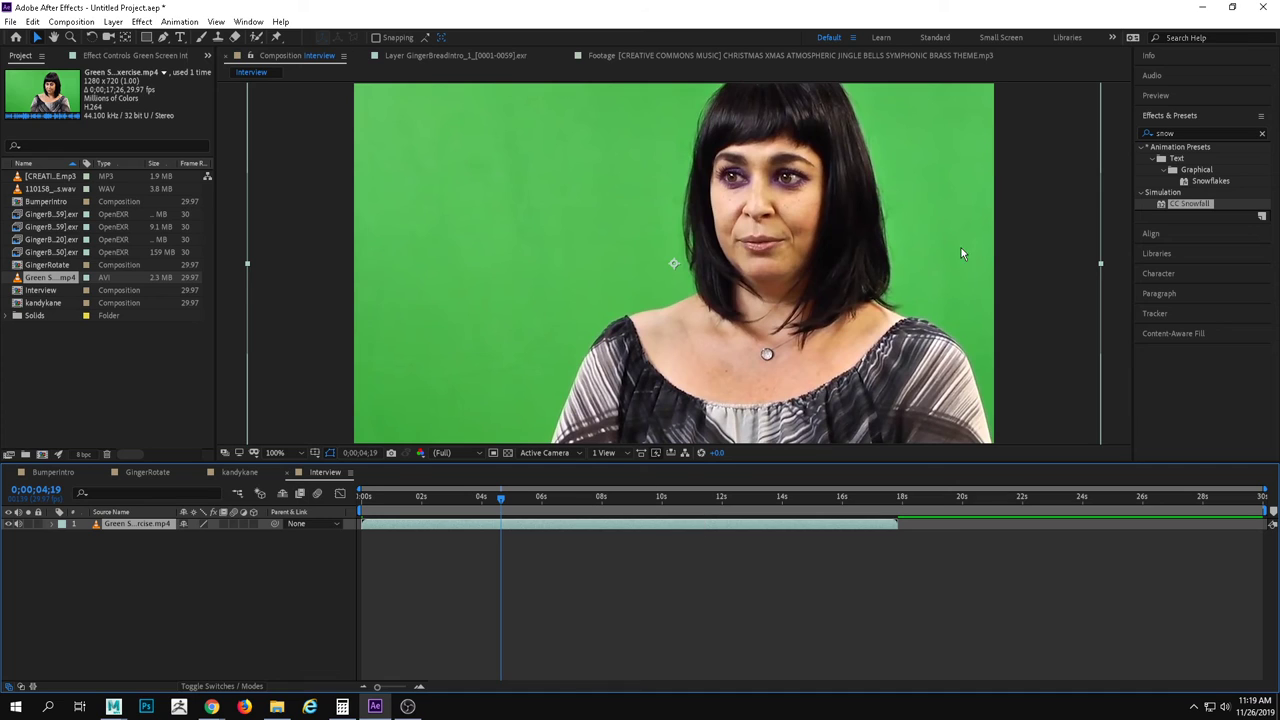
{"action": "left_click", "coordinate": [53, 525]}
{"action": "left_click", "coordinate": [70, 548]}
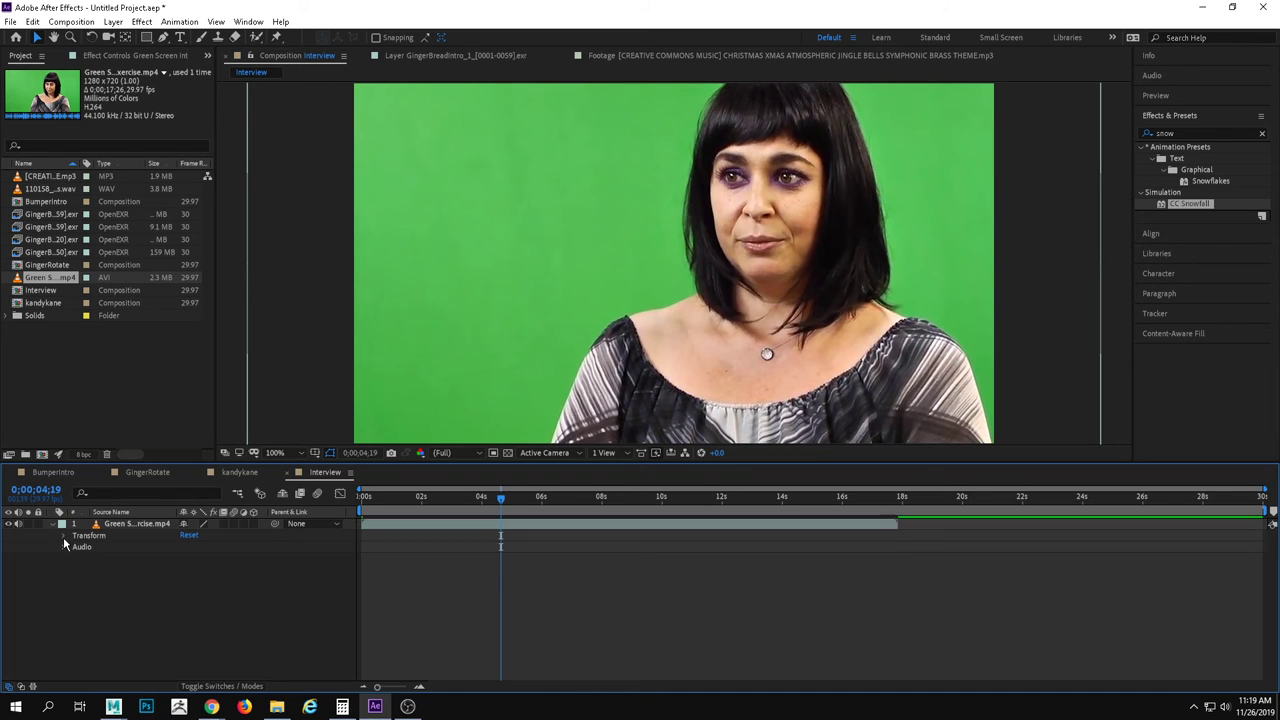
{"action": "left_click", "coordinate": [63, 536]}
{"action": "left_click_drag", "start_coordinate": [226, 569], "coordinate": [213, 569]}
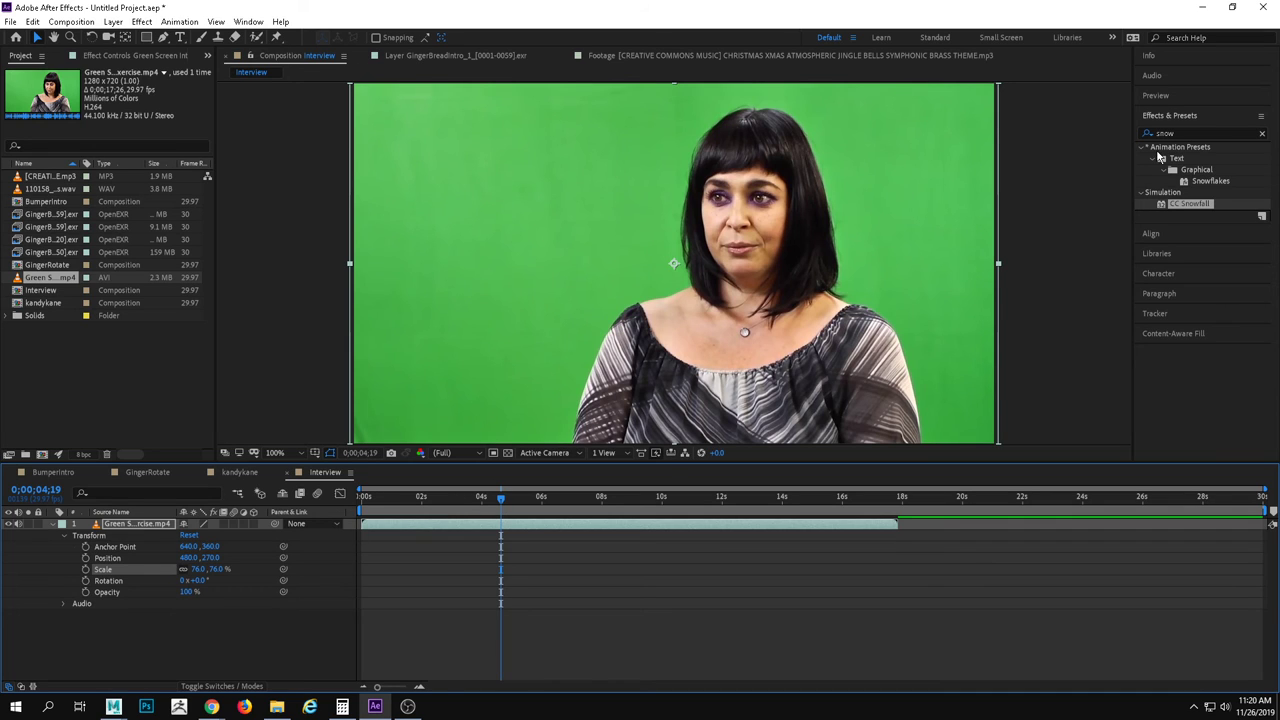
Search the effects for "key" and apply Keylight (1.2) to the green screen interview layer.
{"action": "left_click", "coordinate": [1195, 135]}
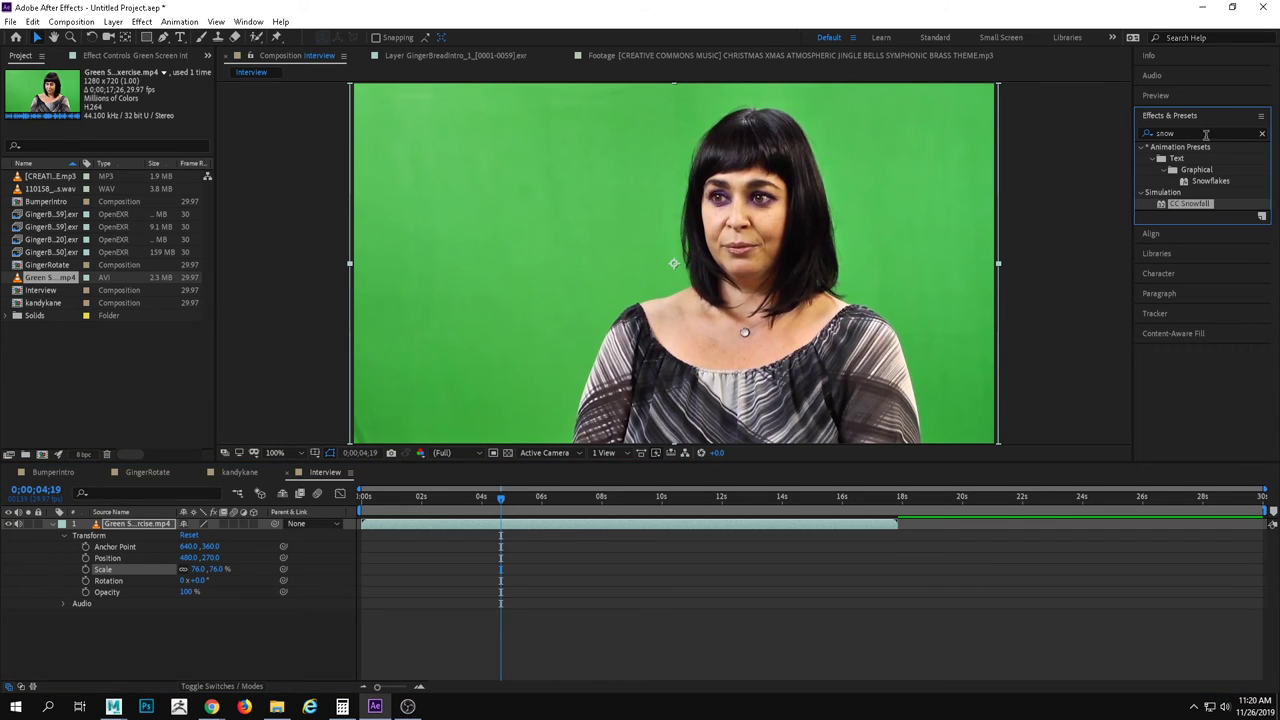
{"action": "left_click", "coordinate": [1196, 133]}
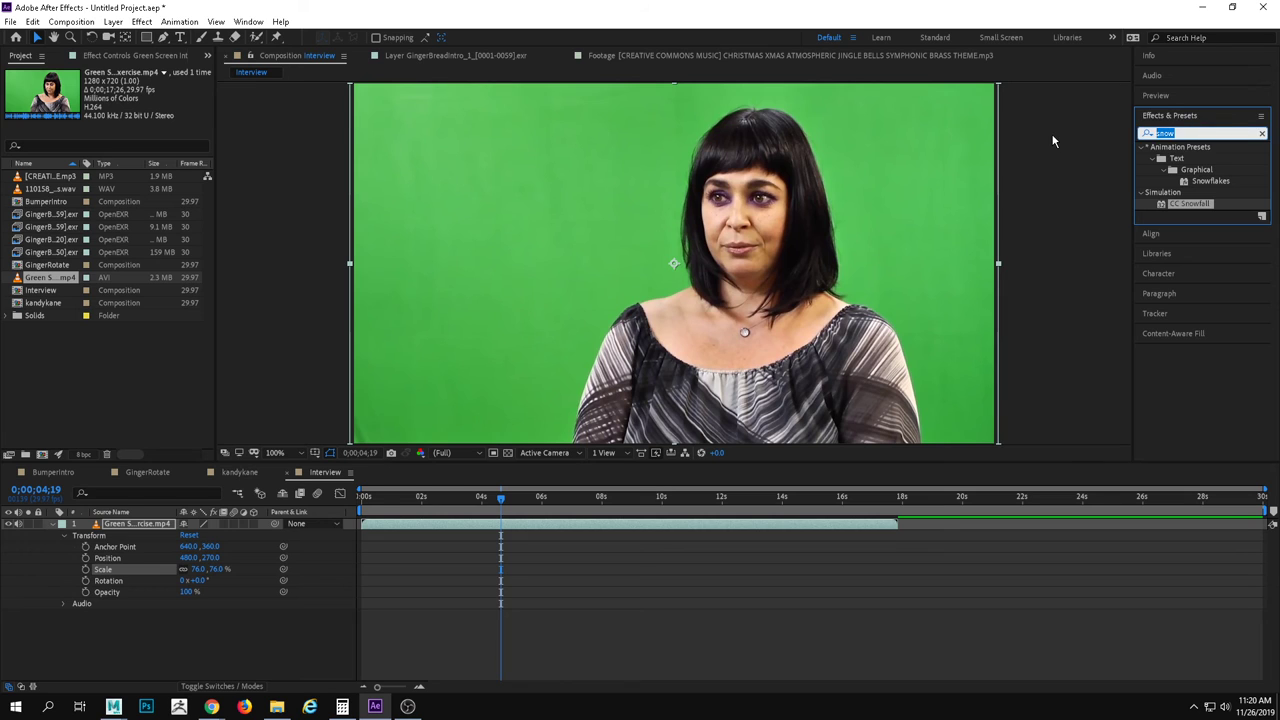
{"action": "type", "text": "key"}
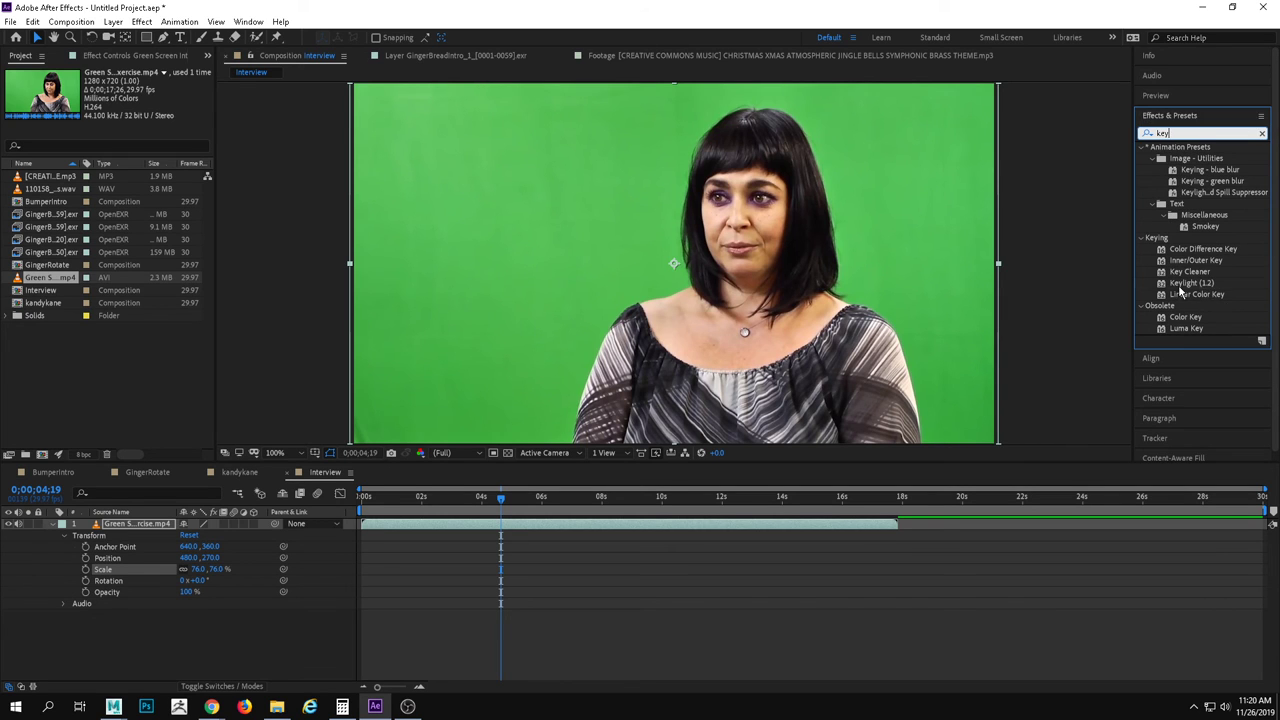
{"action": "left_click_drag", "start_coordinate": [1201, 287], "coordinate": [660, 259]}
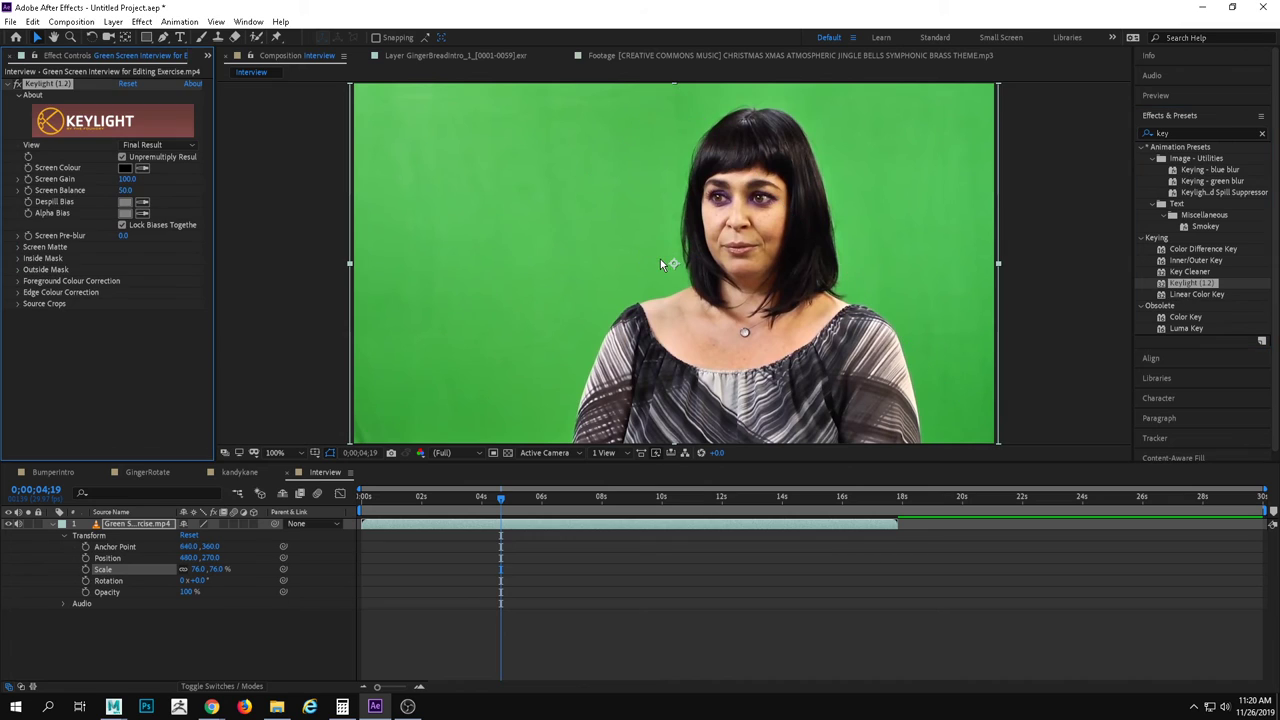
Sample the green backdrop as Keylight's Screen Colour and turn off Unpremultiply Result.
{"action": "left_click", "coordinate": [143, 168]}
{"action": "left_click", "coordinate": [468, 198]}
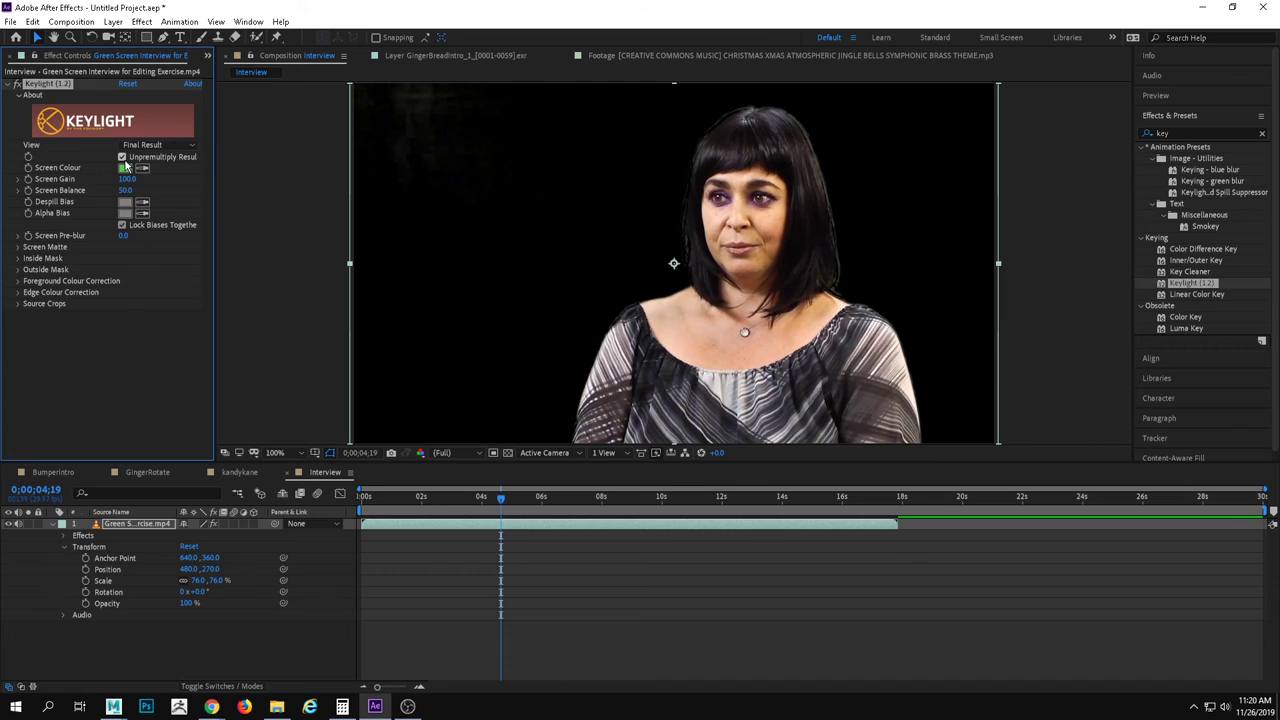
{"action": "left_click", "coordinate": [122, 157]}
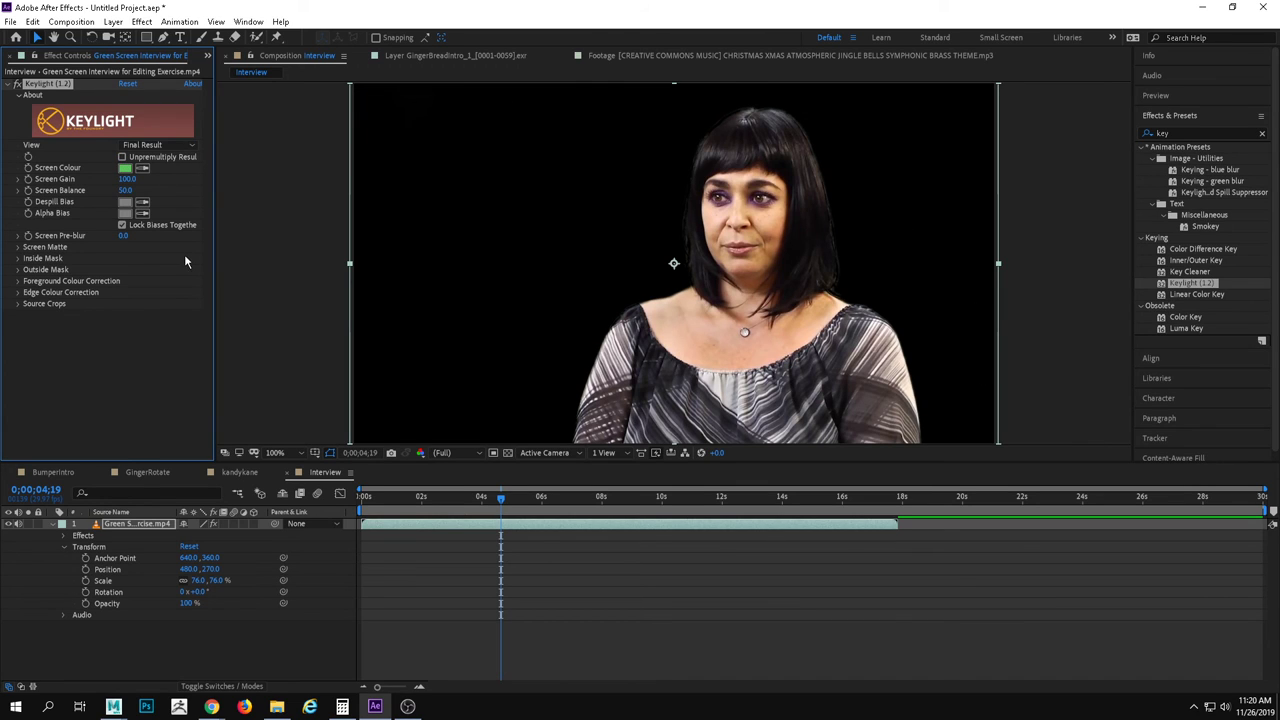
Try other Keylight Screen Balance values, including 0, and set it back to 50.
{"action": "left_click", "coordinate": [142, 201]}
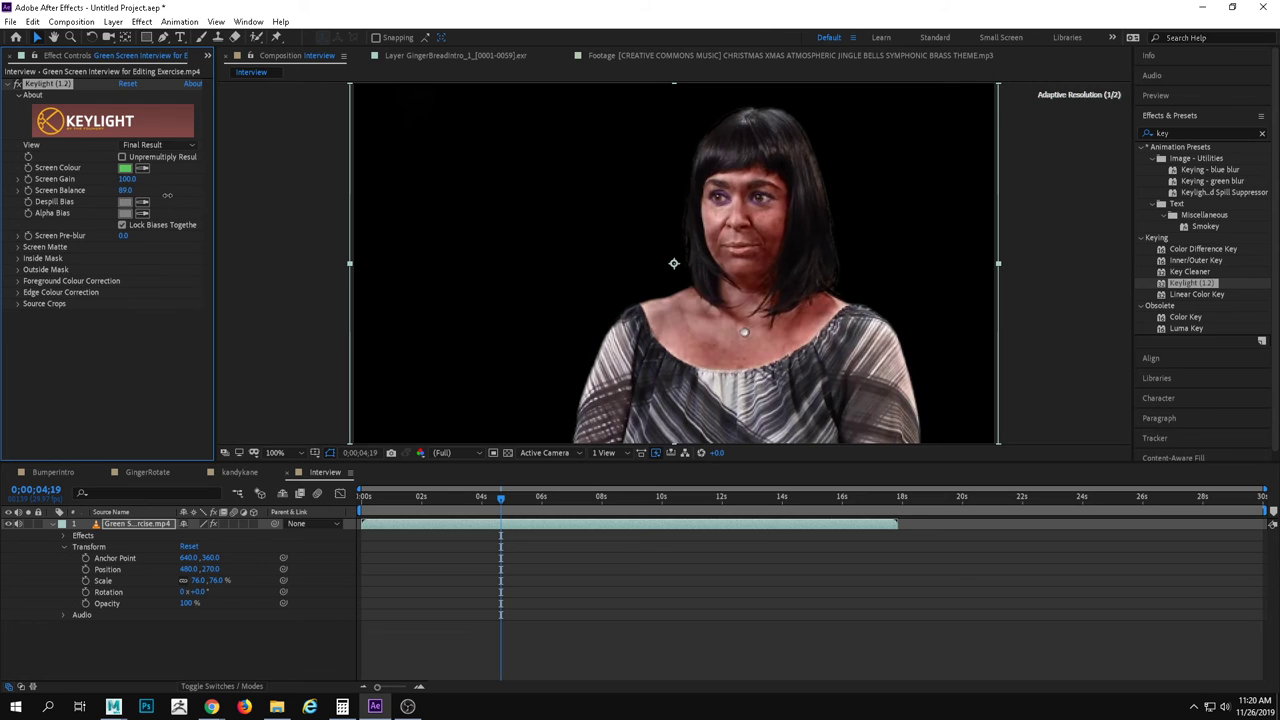
{"action": "left_click_drag", "start_coordinate": [126, 190], "coordinate": [172, 186]}
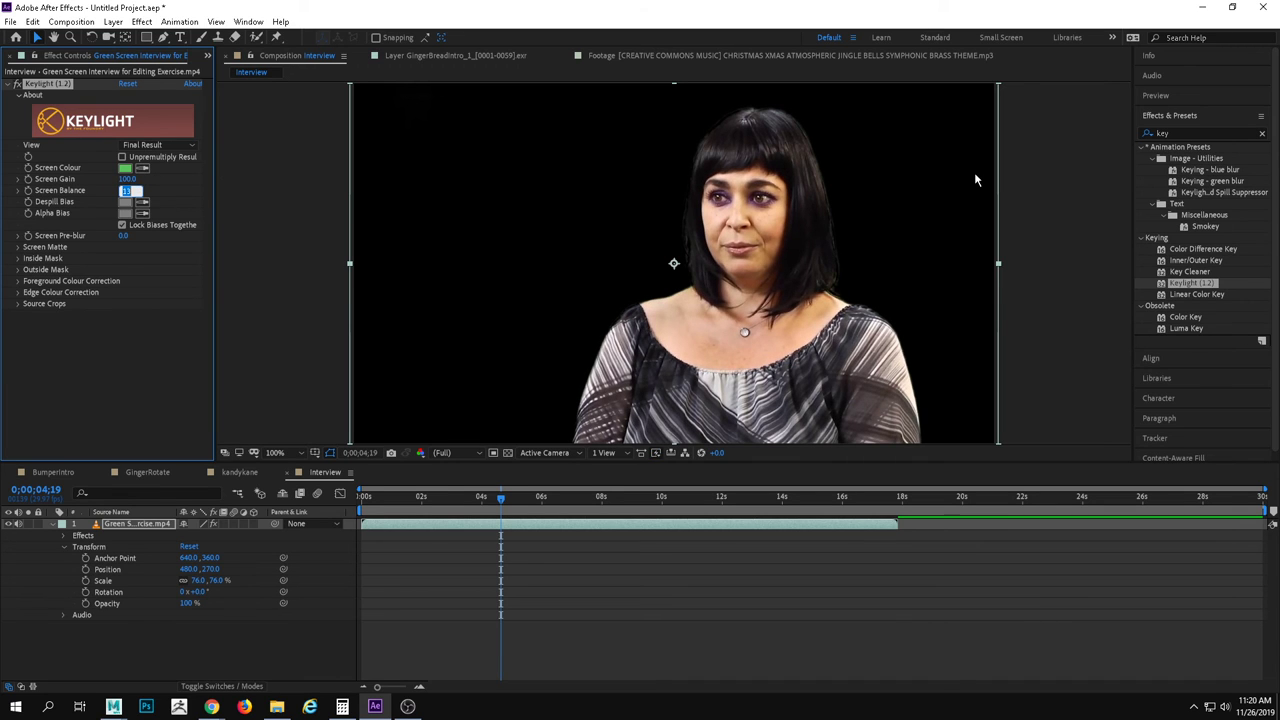
{"action": "type", "text": "0"}
{"action": "key", "text": "Return"}
{"action": "left_click", "coordinate": [124, 190]}
{"action": "type", "text": "50"}
{"action": "key", "text": "Return"}
Try several Keylight Screen Gain values, set it to 125, and play back the keyed interview up to 0;00;07;04.
{"action": "left_click_drag", "start_coordinate": [128, 179], "coordinate": [195, 168]}
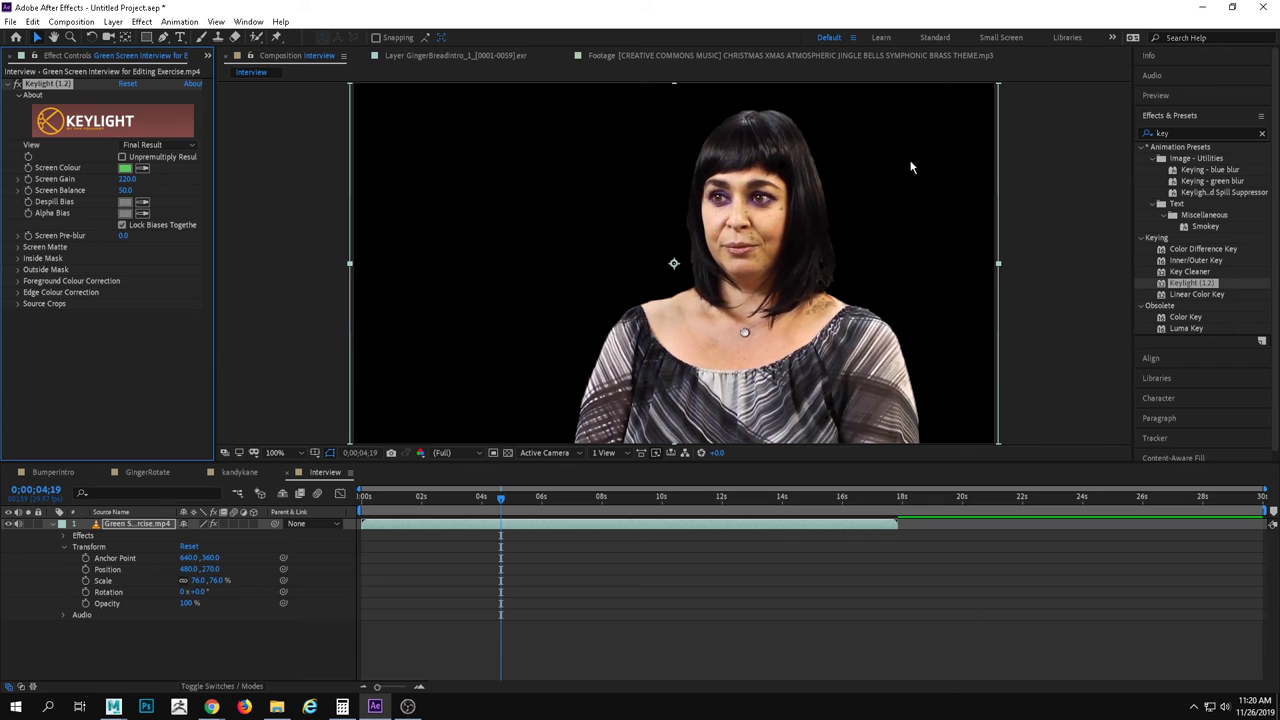
{"action": "left_click_drag", "start_coordinate": [127, 179], "coordinate": [106, 179]}
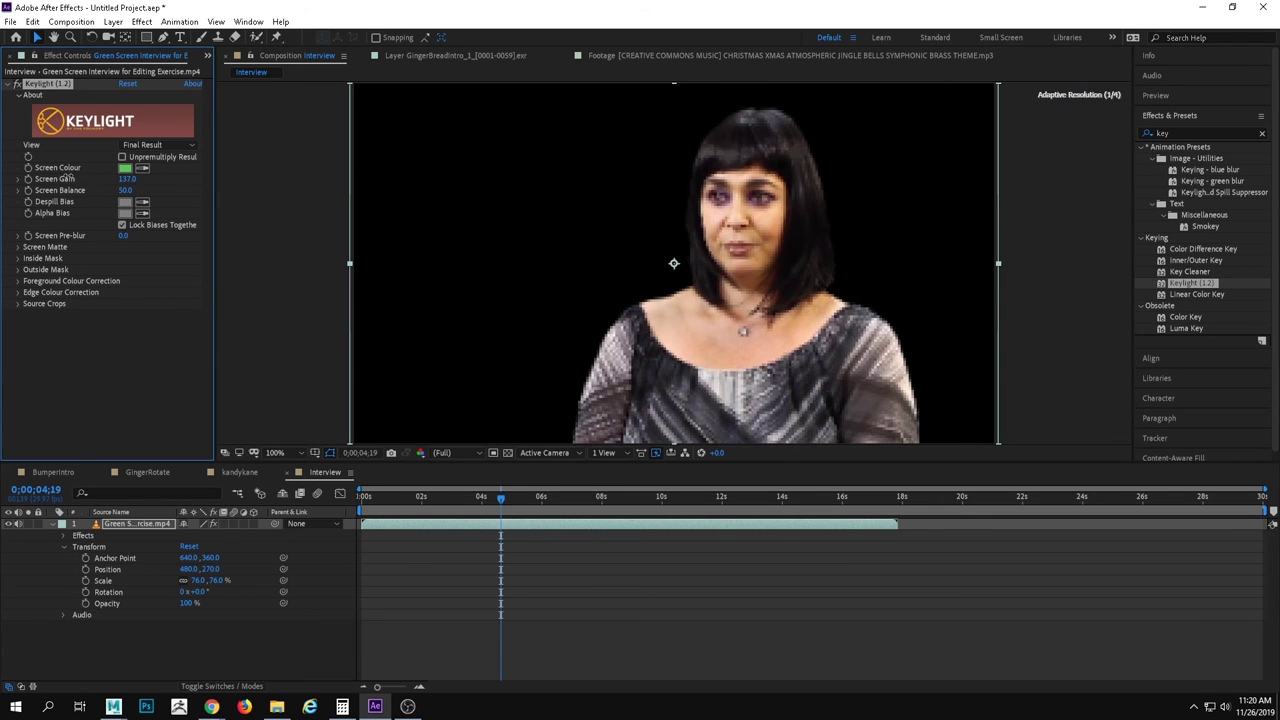
{"action": "left_click_drag", "start_coordinate": [106, 179], "coordinate": [36, 168]}
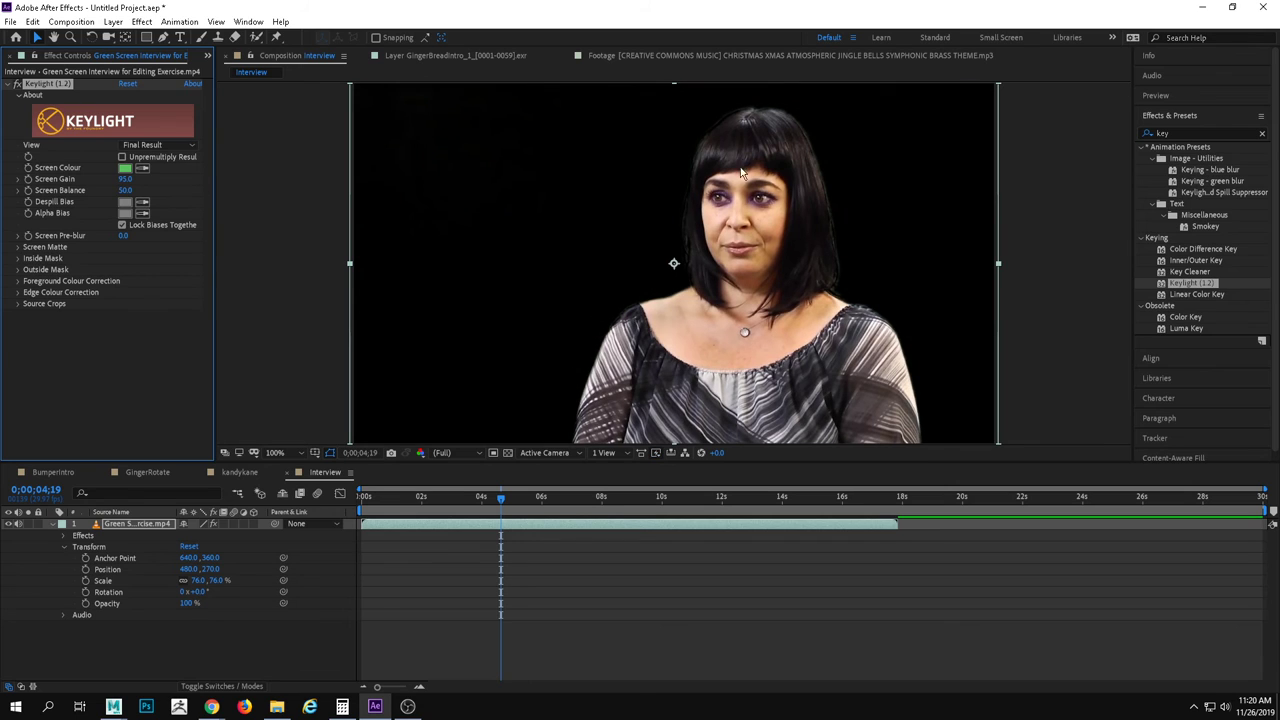
{"action": "left_click_drag", "start_coordinate": [125, 179], "coordinate": [140, 178]}
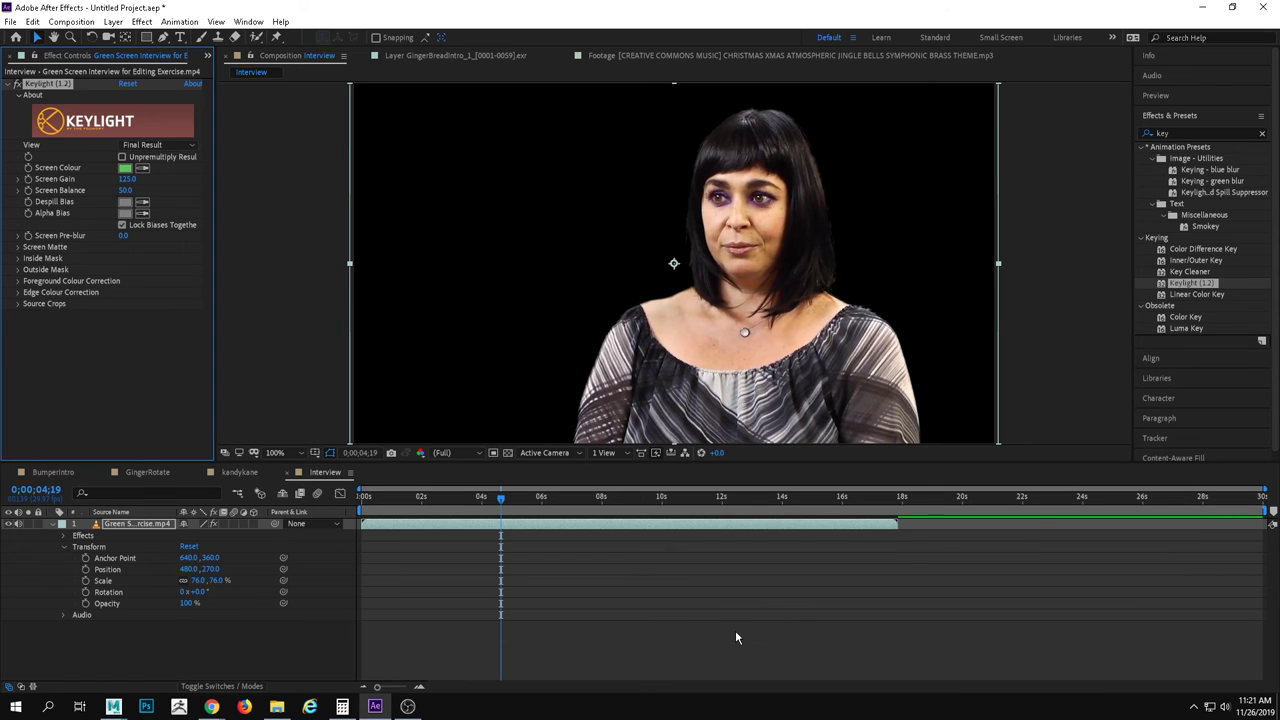
{"action": "key", "text": "space"}
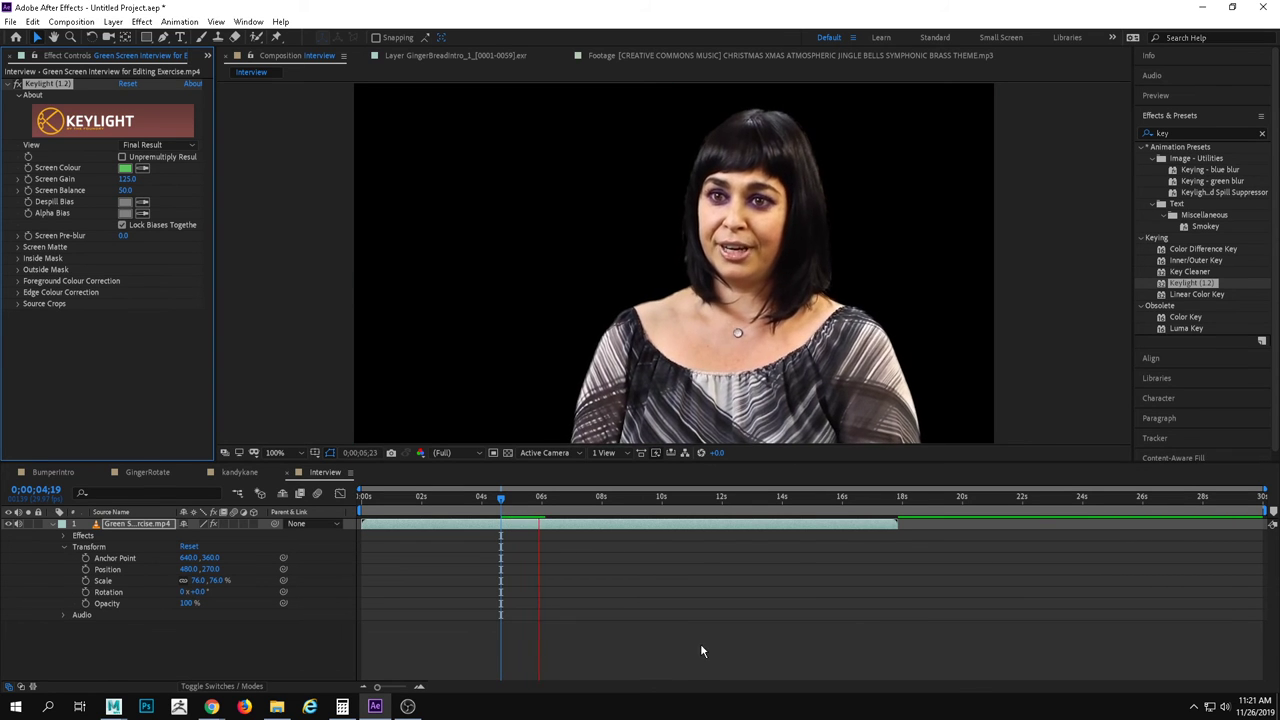
{"action": "key", "text": "space"}
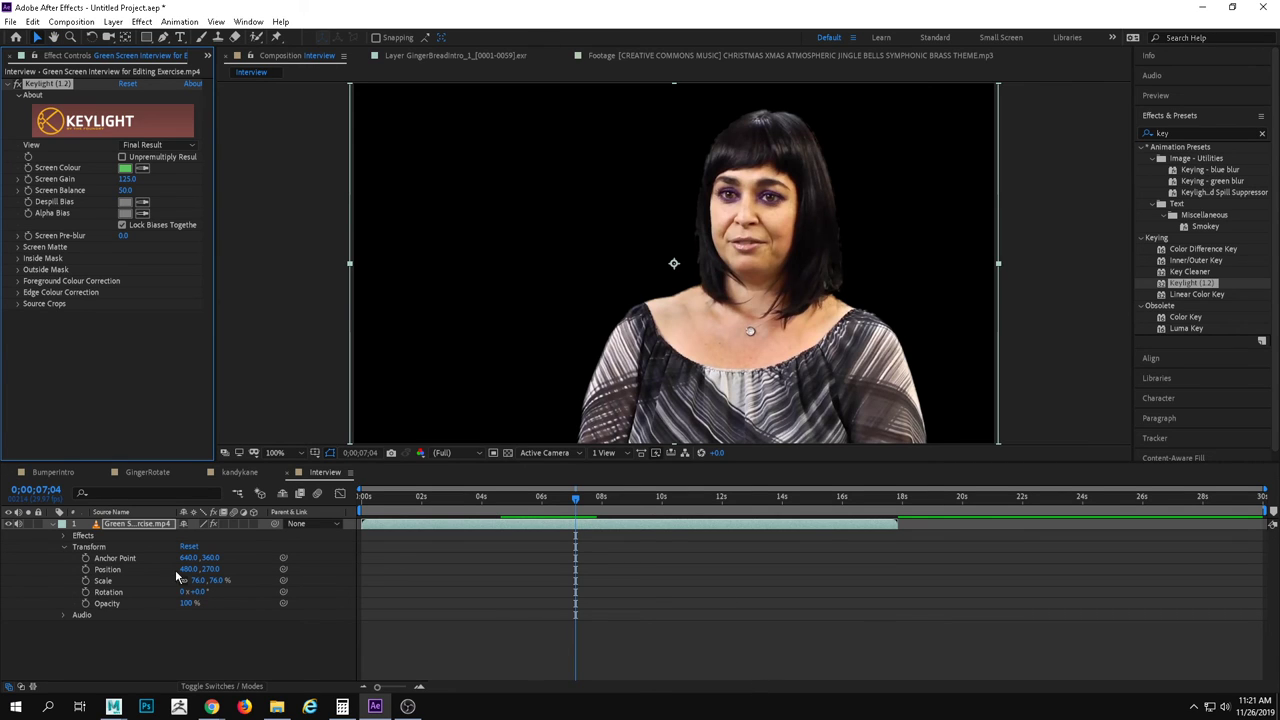
{"action": "left_click", "coordinate": [183, 638]}
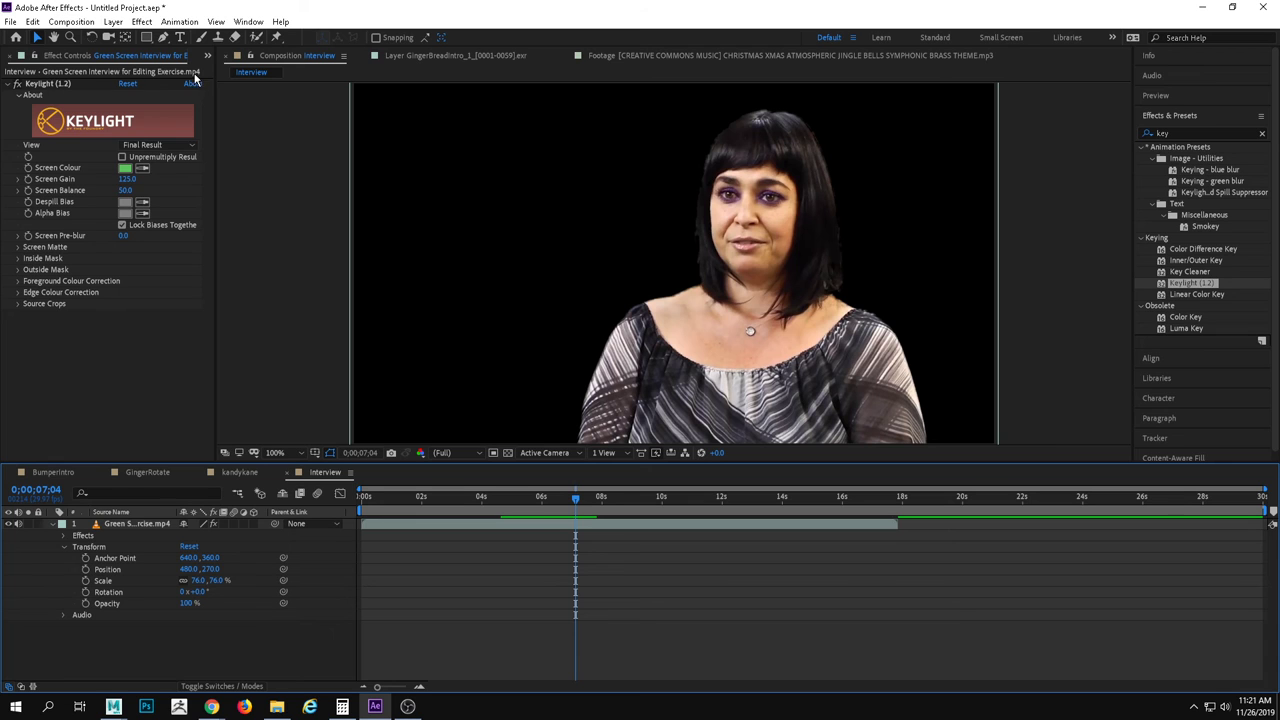
Look over the BumperIntro composition's layers and the project's source items for material to reuse behind the interview.
{"action": "left_click", "coordinate": [52, 472]}
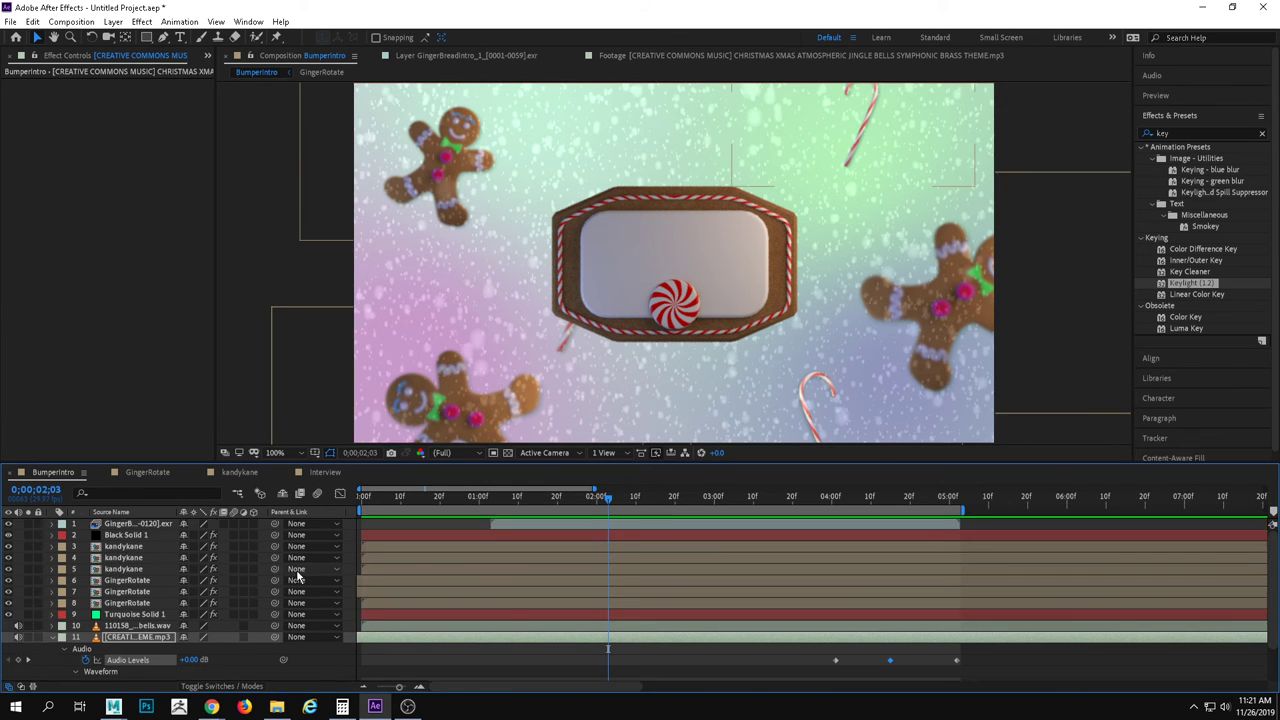
{"action": "scroll", "coordinate": [300, 578], "scroll_direction": "up", "scroll_amount": 3}
{"action": "left_click", "coordinate": [326, 473]}
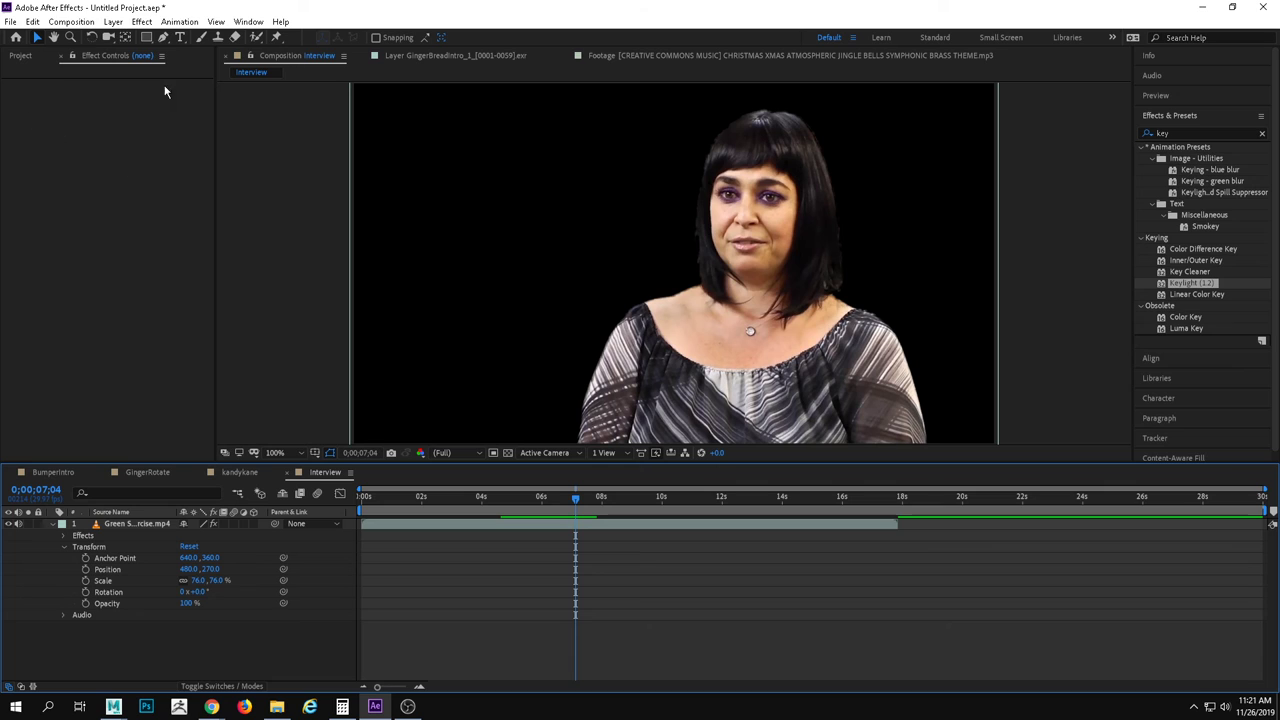
{"action": "left_click", "coordinate": [19, 56]}
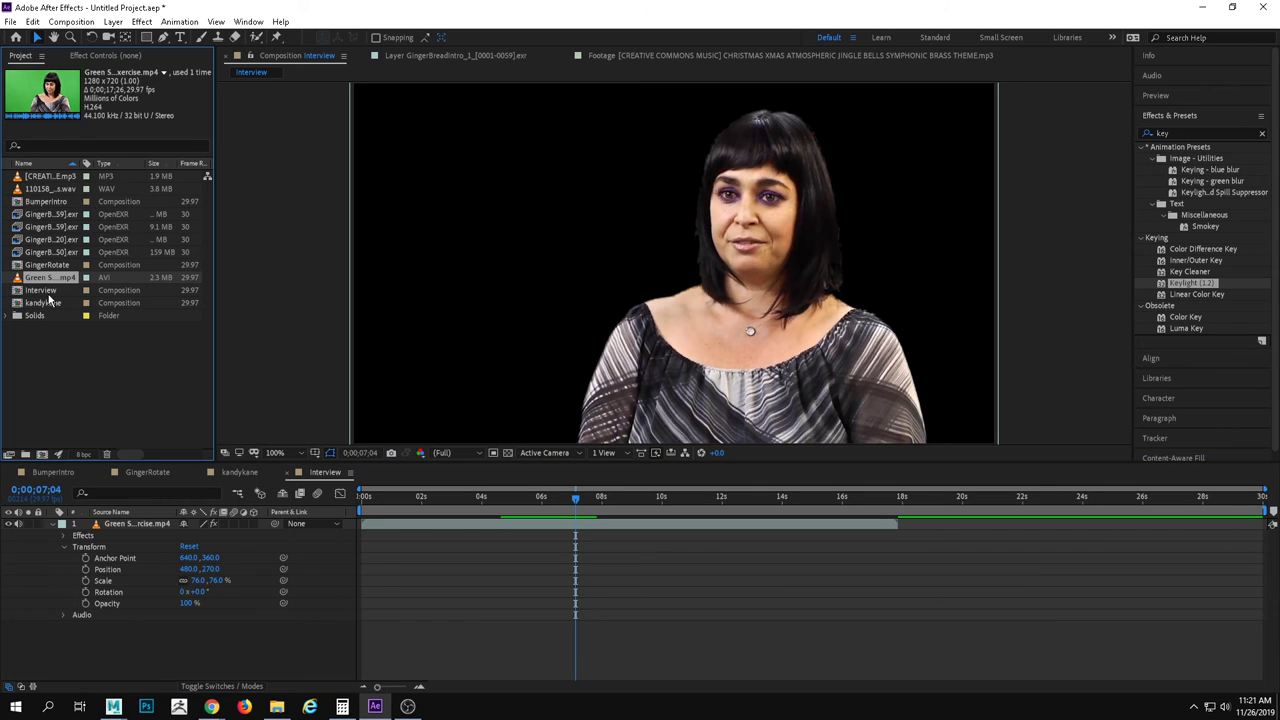
{"action": "left_click", "coordinate": [48, 292]}
{"action": "left_click", "coordinate": [48, 303]}
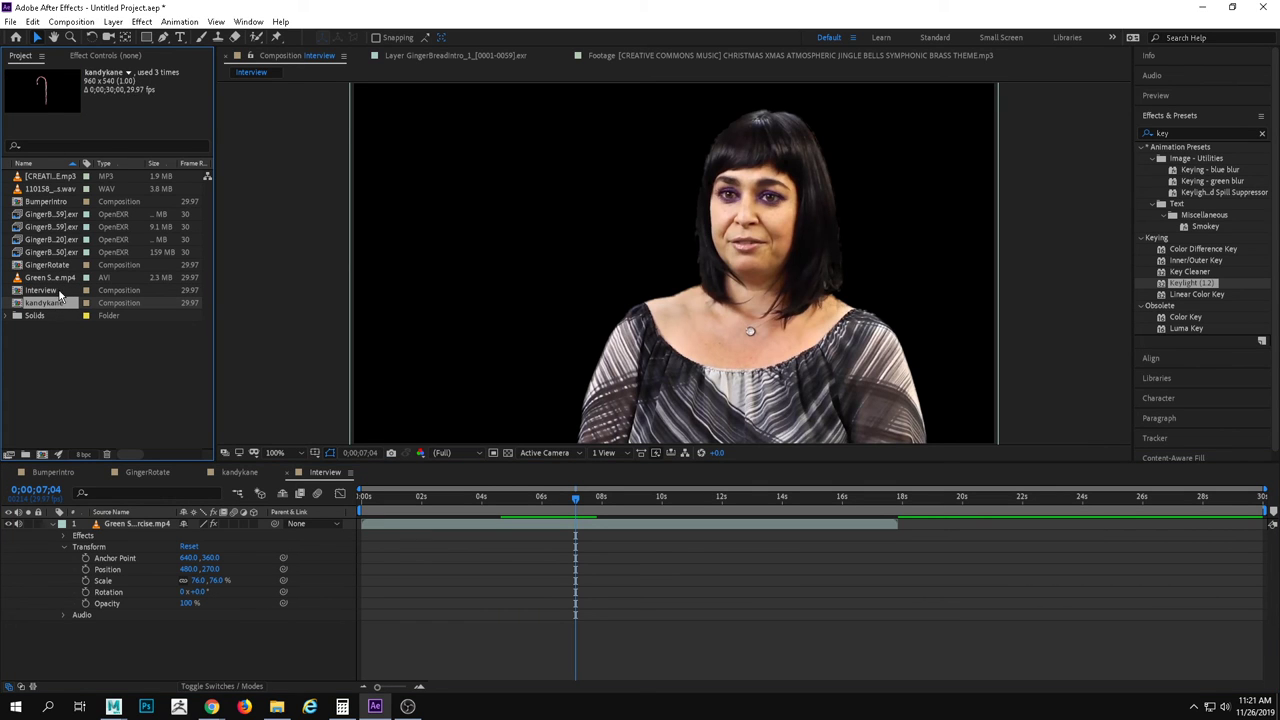
{"action": "left_click", "coordinate": [50, 375]}
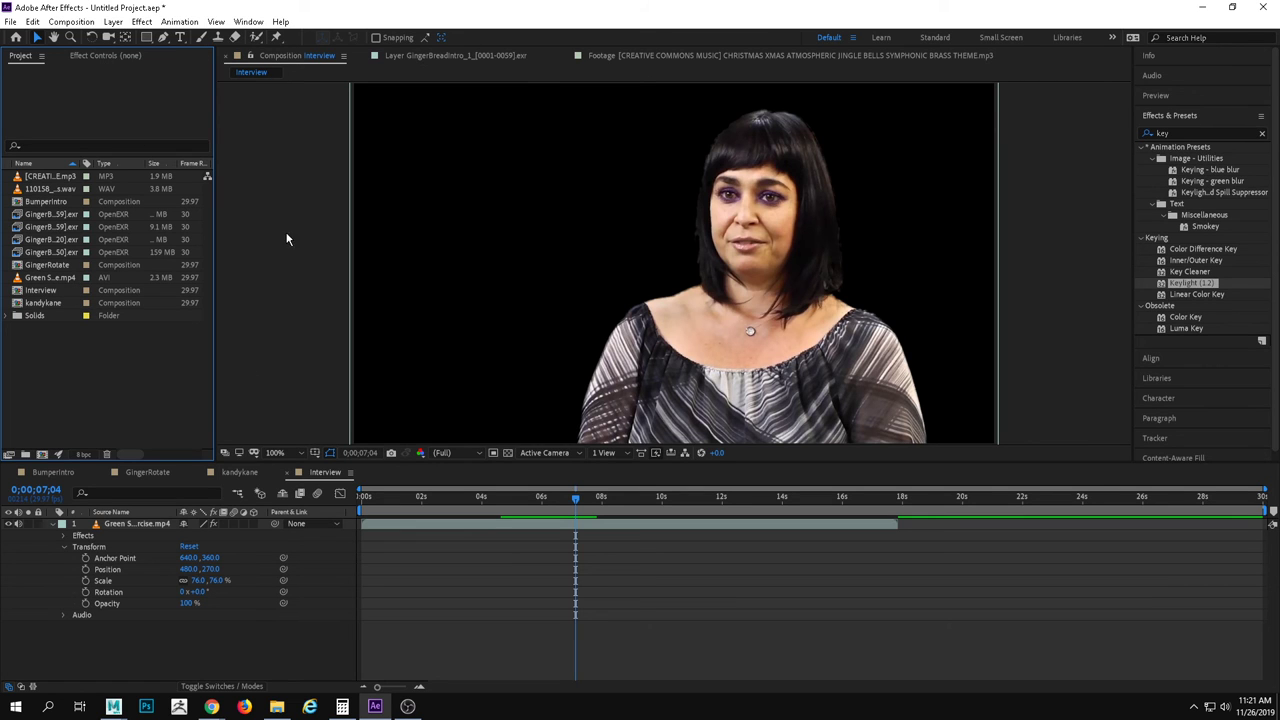
Copy the Turquoise Solid 1 background from BumperIntro into the Interview composition, place it below the green screen footage, and check it at 0;00;04;10.
{"action": "left_click", "coordinate": [55, 472]}
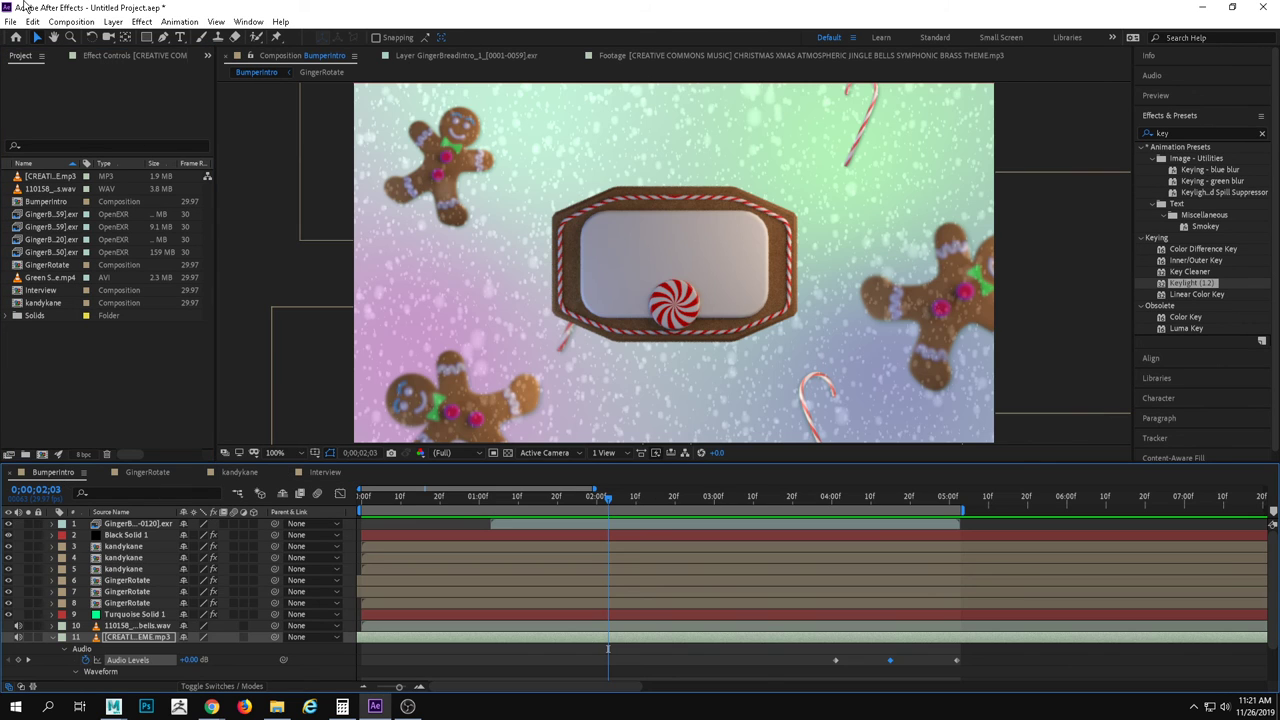
{"action": "left_click", "coordinate": [75, 22]}
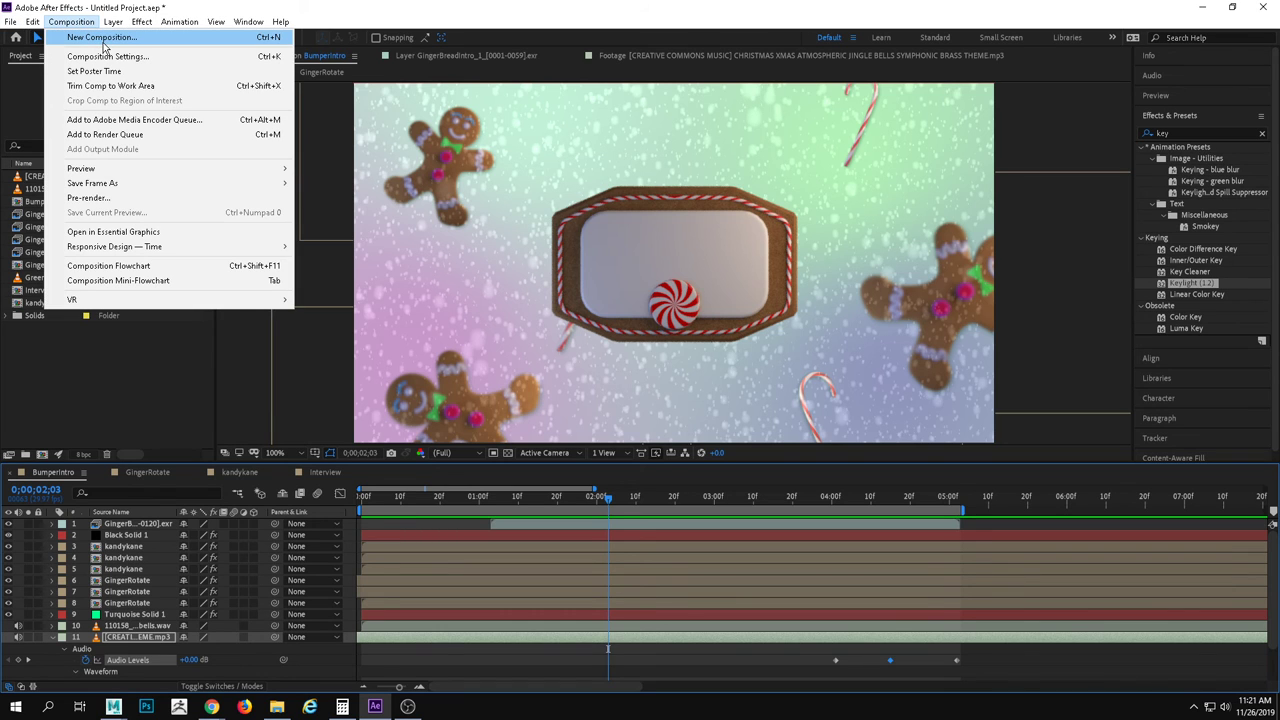
{"action": "left_click", "coordinate": [306, 8]}
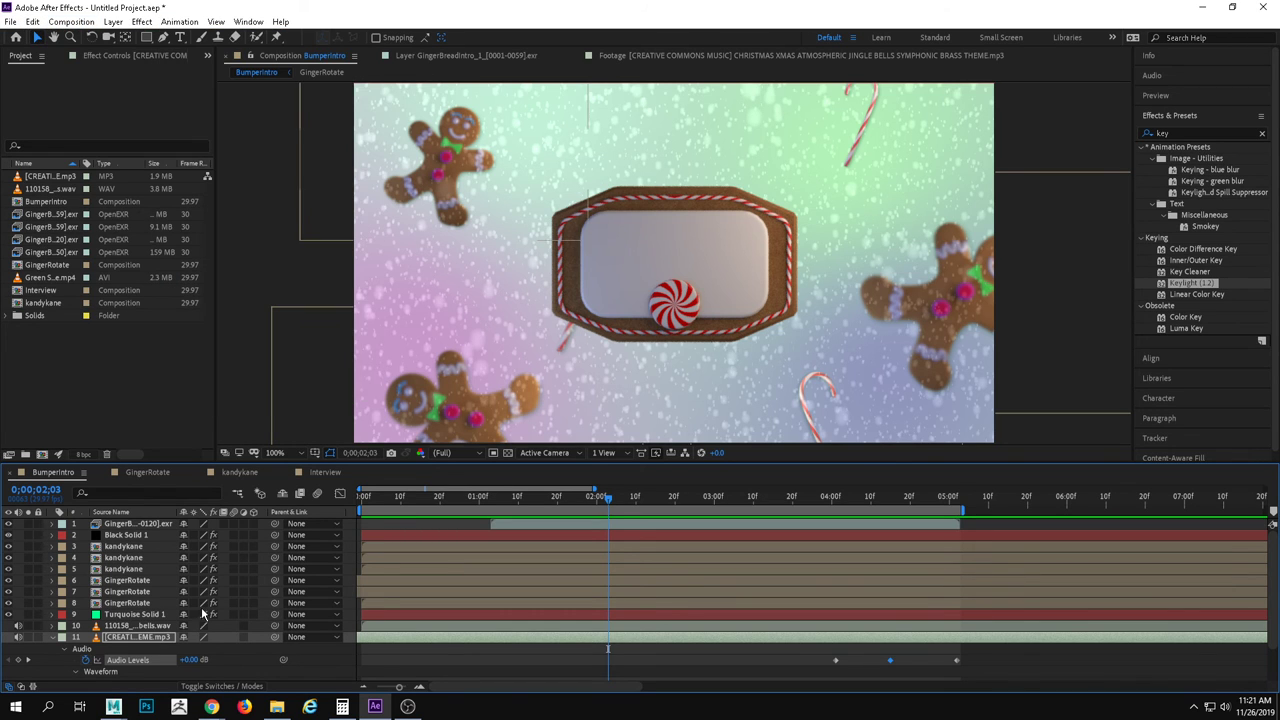
{"action": "scroll", "coordinate": [150, 672], "scroll_direction": "down", "scroll_amount": 2}
{"action": "scroll", "coordinate": [100, 650], "scroll_direction": "up", "scroll_amount": 2}
{"action": "left_click", "coordinate": [52, 637]}
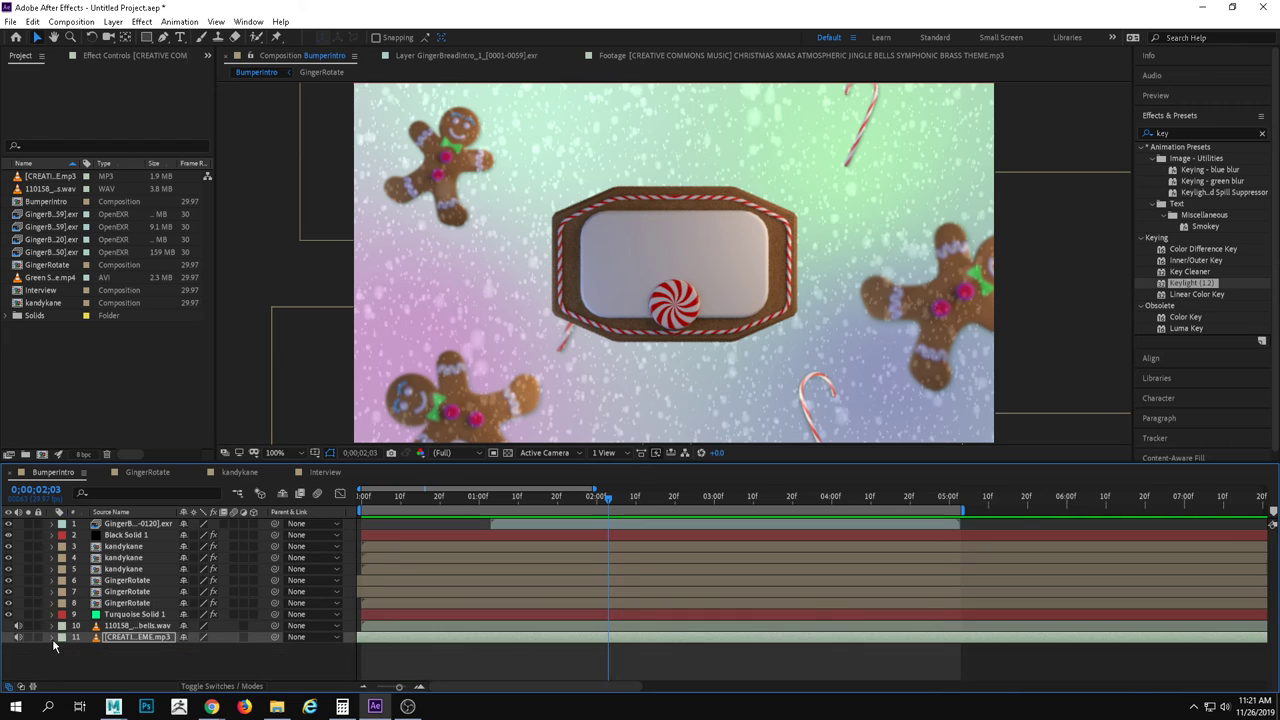
{"action": "left_click", "coordinate": [140, 614]}
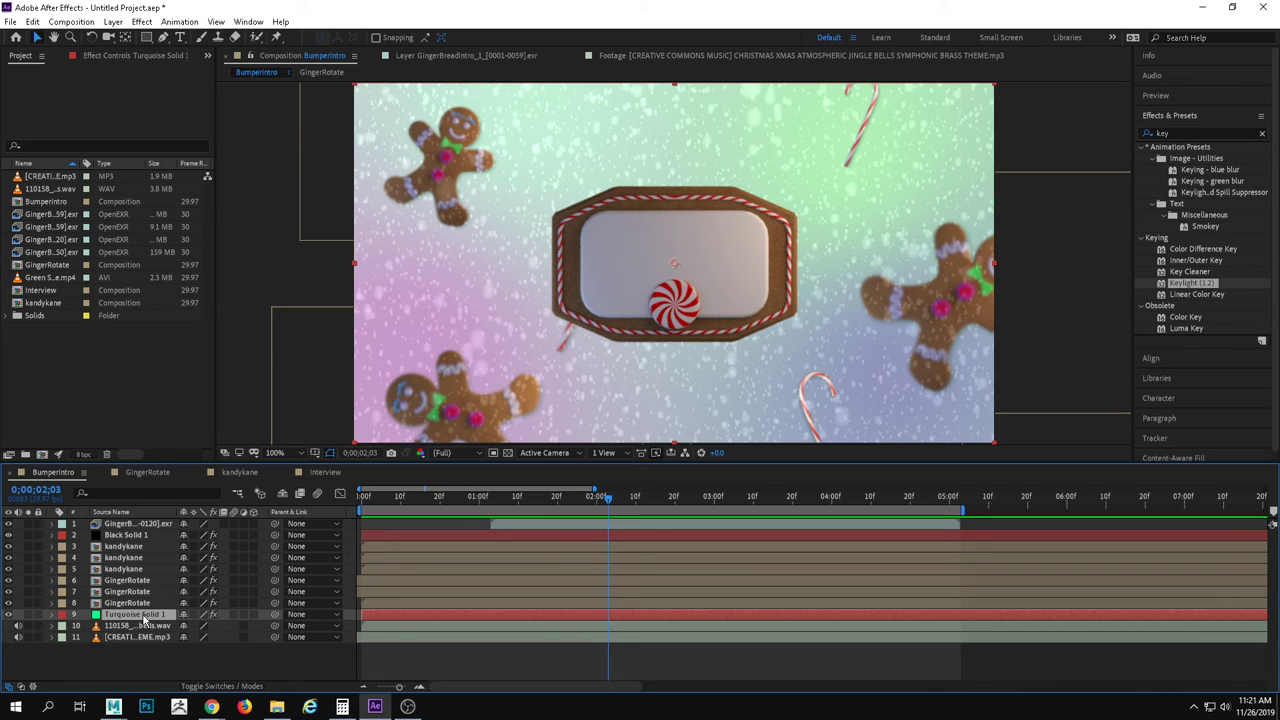
{"action": "left_click", "coordinate": [325, 472]}
{"action": "key", "text": "ctrl+v"}
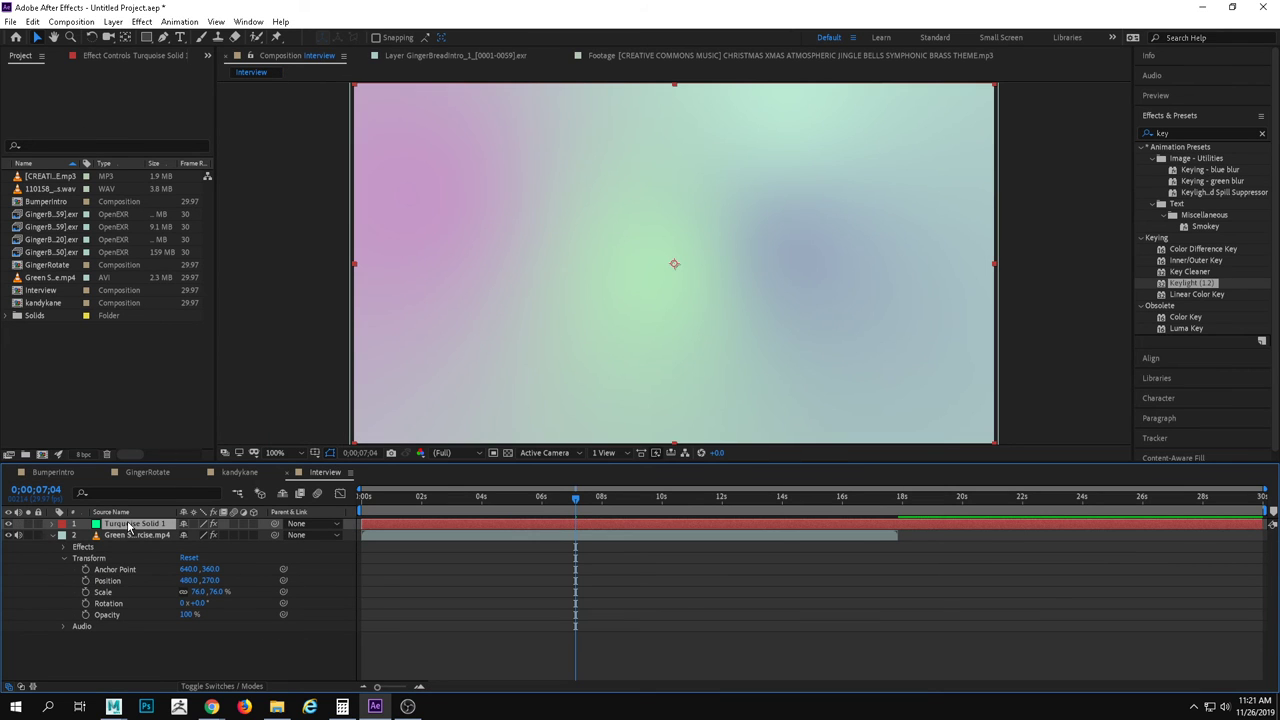
{"action": "left_click_drag", "start_coordinate": [128, 527], "coordinate": [155, 630]}
{"action": "left_click", "coordinate": [421, 497]}
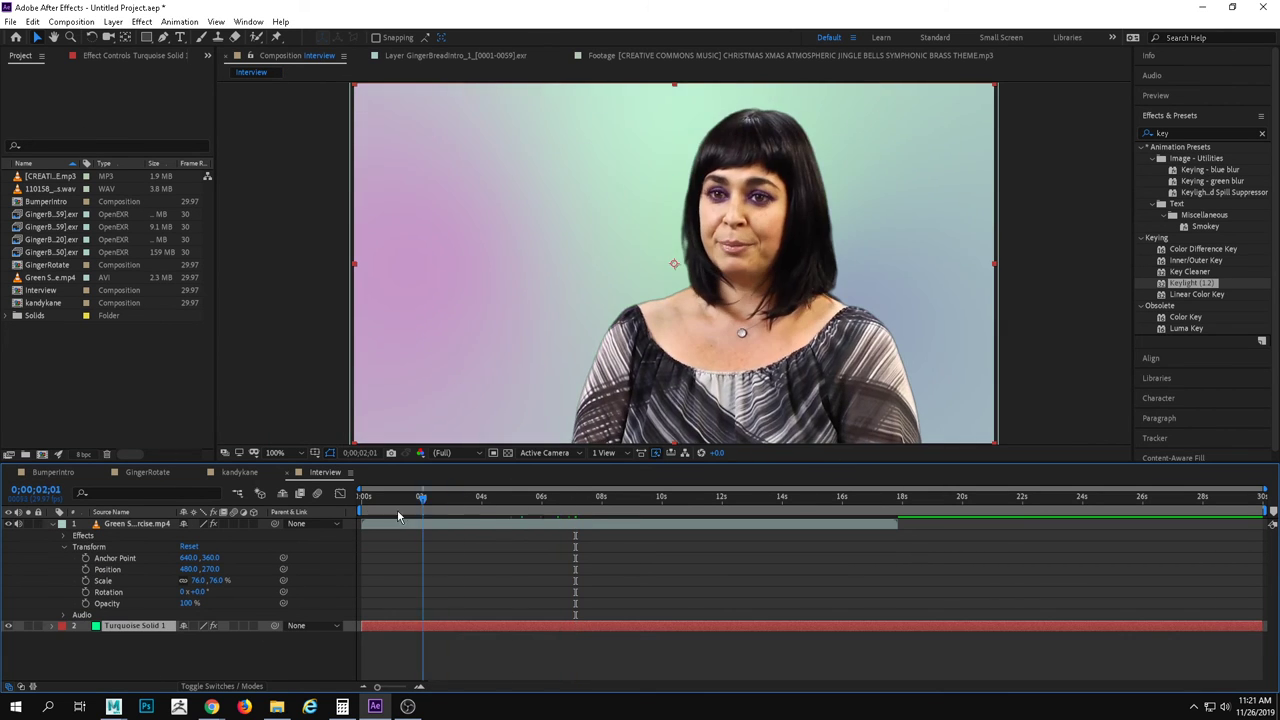
{"action": "left_click_drag", "start_coordinate": [398, 516], "coordinate": [484, 505]}
Find the COOKIE sign sequence (frames 0060-0150) among the project items, add it as Interview's top layer, and move to 0;00;00;27.
{"action": "left_click", "coordinate": [45, 216]}
{"action": "left_click", "coordinate": [48, 227]}
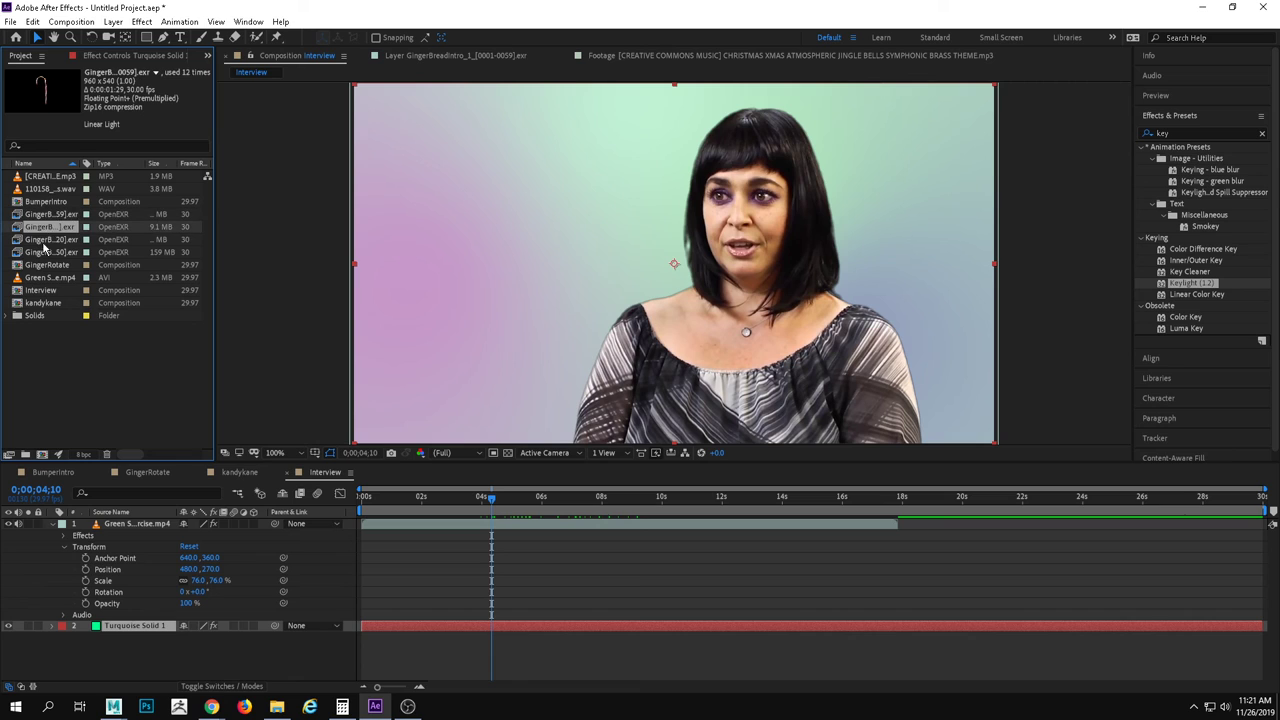
{"action": "left_click", "coordinate": [40, 253]}
{"action": "left_click", "coordinate": [44, 266]}
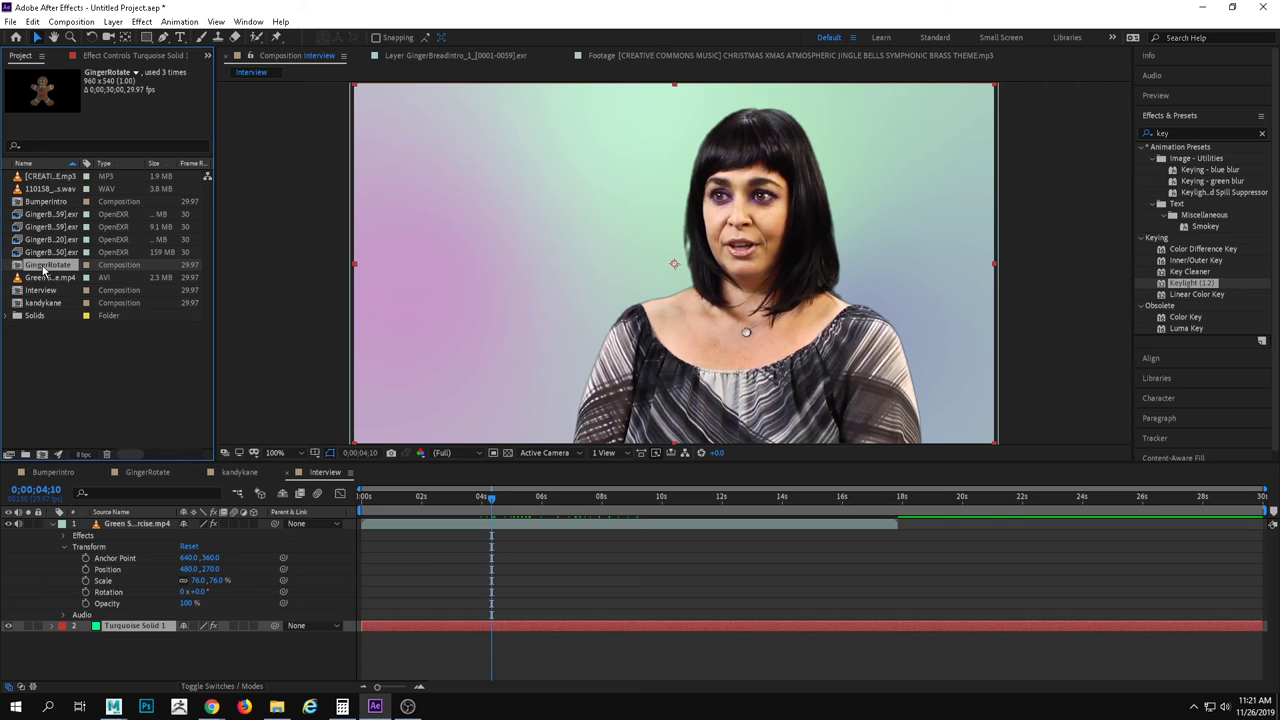
{"action": "left_click", "coordinate": [49, 226]}
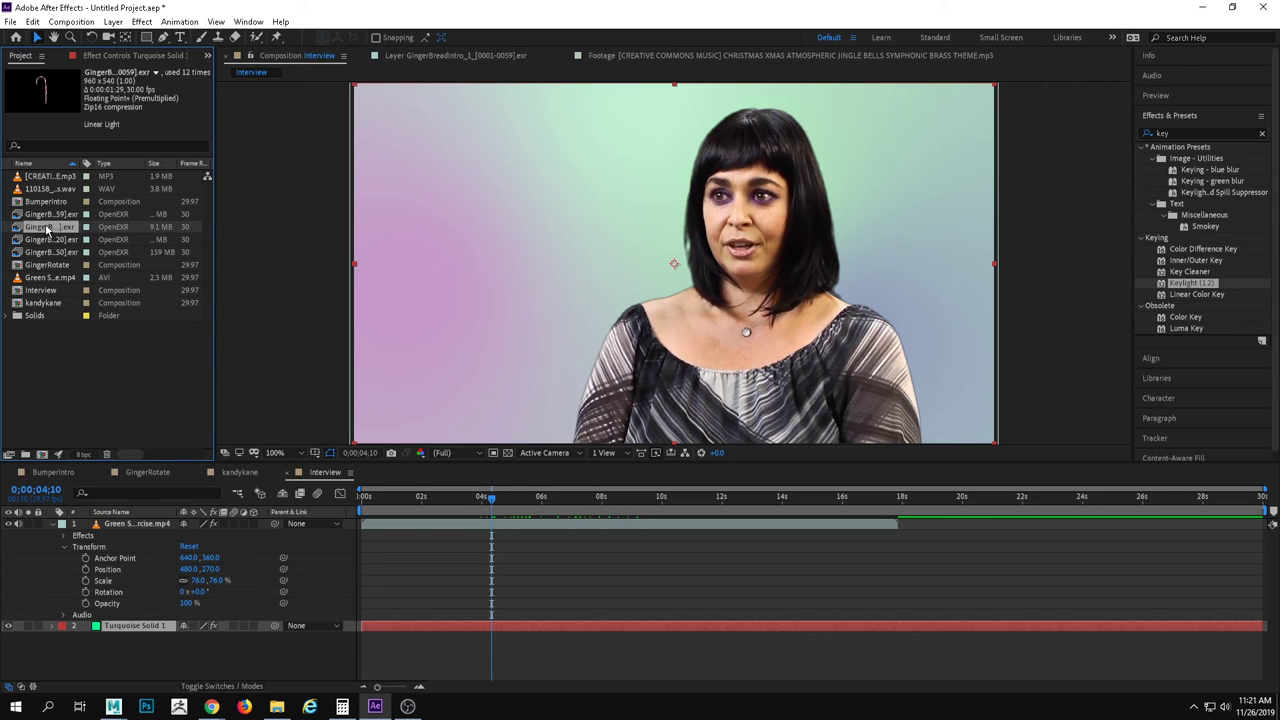
{"action": "left_click", "coordinate": [48, 240]}
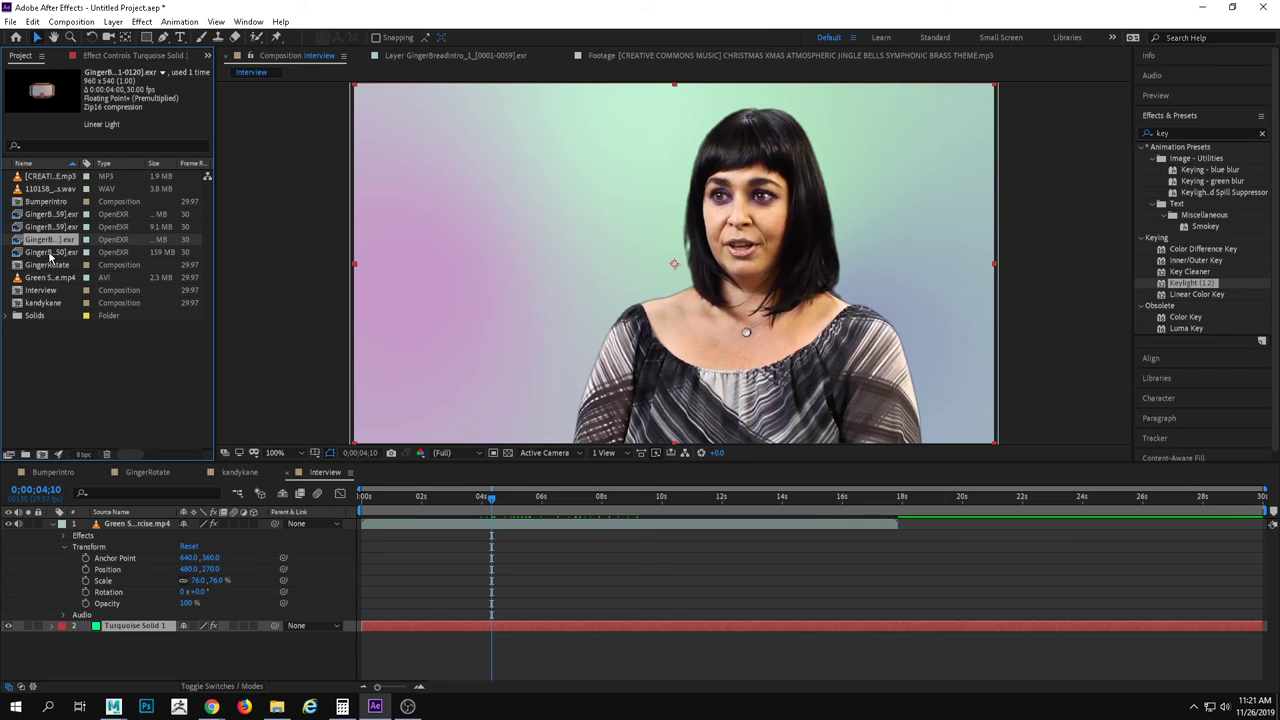
{"action": "left_click", "coordinate": [49, 252]}
{"action": "left_click", "coordinate": [48, 227]}
{"action": "left_click", "coordinate": [47, 242]}
{"action": "left_click", "coordinate": [48, 252]}
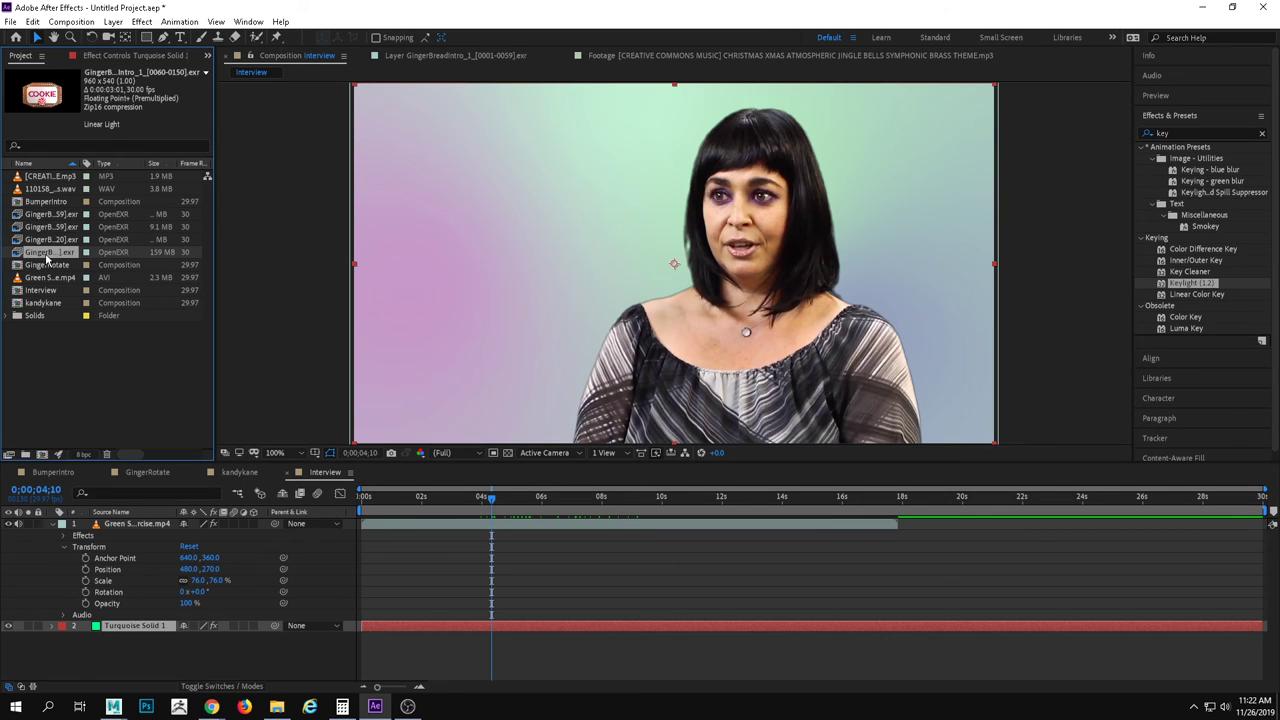
{"action": "left_click_drag", "start_coordinate": [47, 256], "coordinate": [152, 521]}
{"action": "left_click_drag", "start_coordinate": [490, 497], "coordinate": [389, 487]}
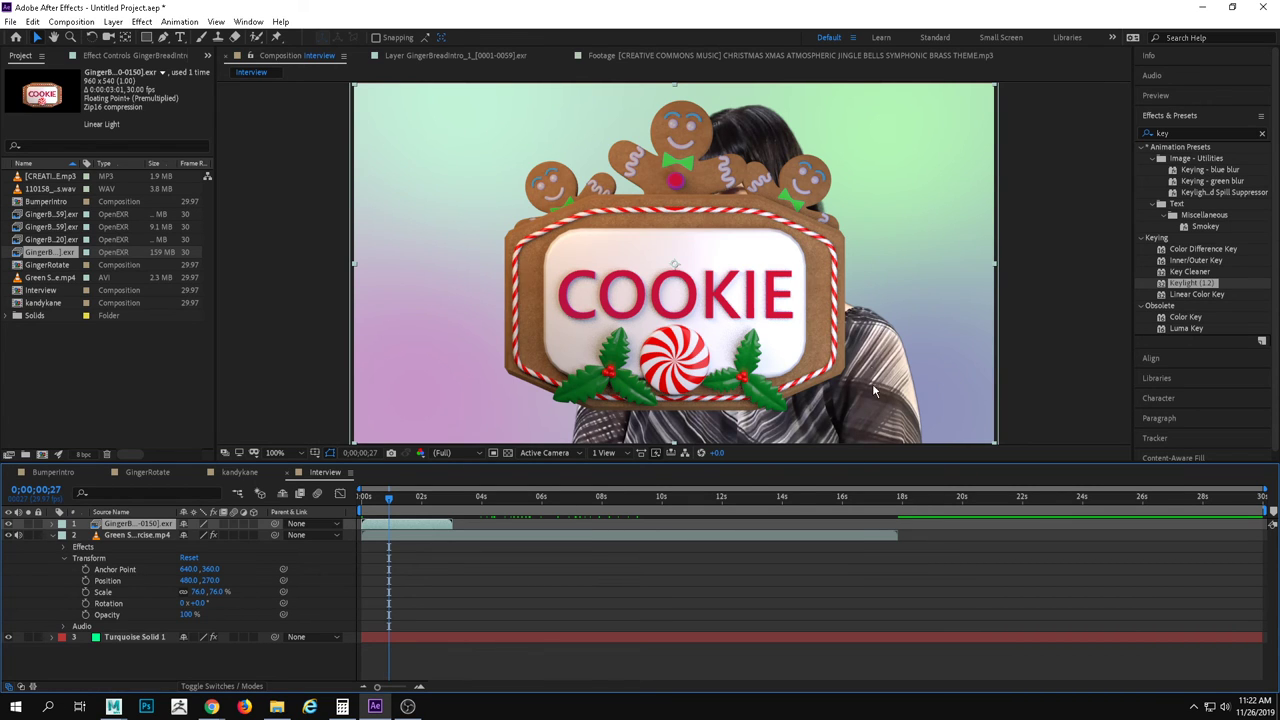
Scale the COOKIE sign layer to 26% and place it in the frame's lower-right corner at position 834, 446.
{"action": "left_click", "coordinate": [62, 524]}
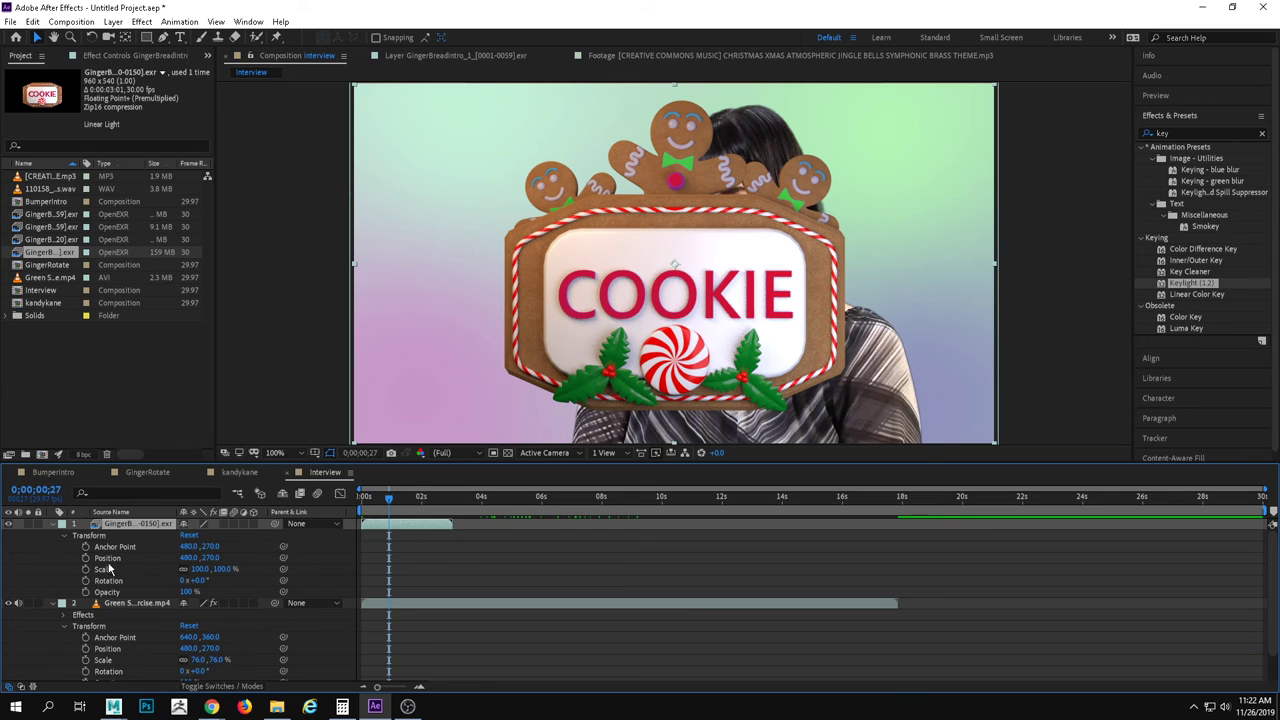
{"action": "left_click_drag", "start_coordinate": [672, 300], "coordinate": [829, 325]}
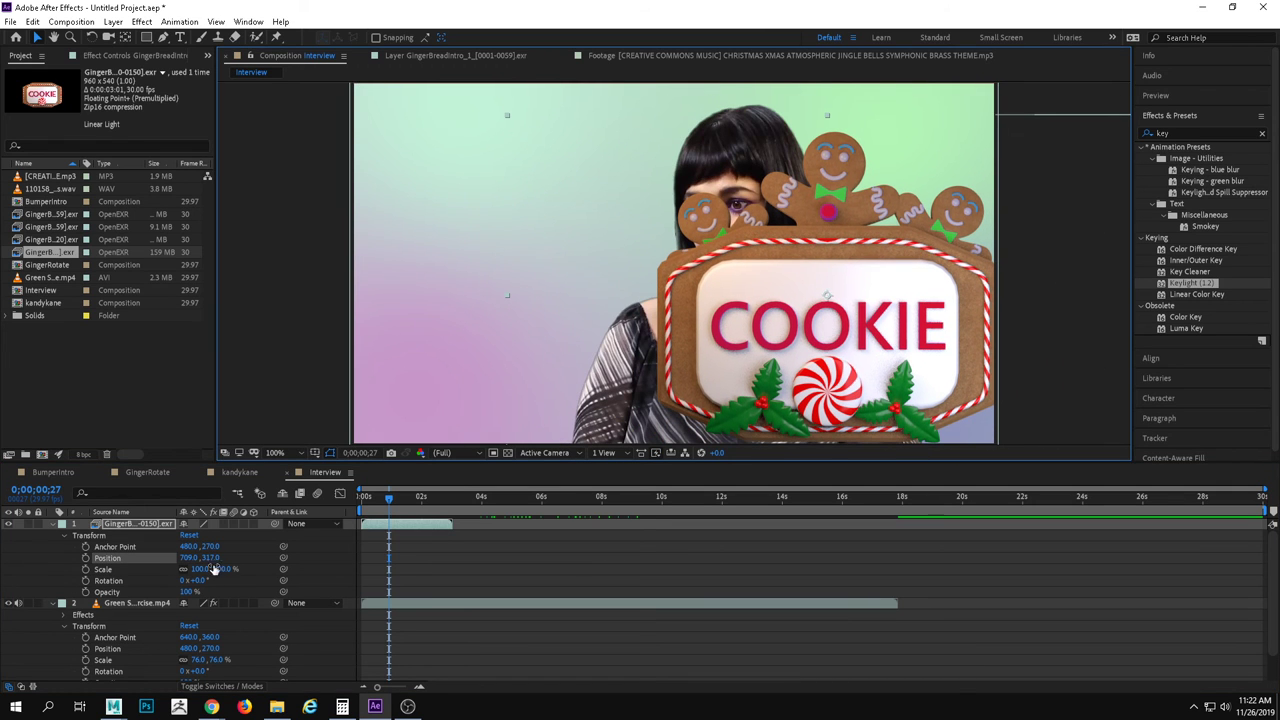
{"action": "left_click_drag", "start_coordinate": [222, 570], "coordinate": [195, 570]}
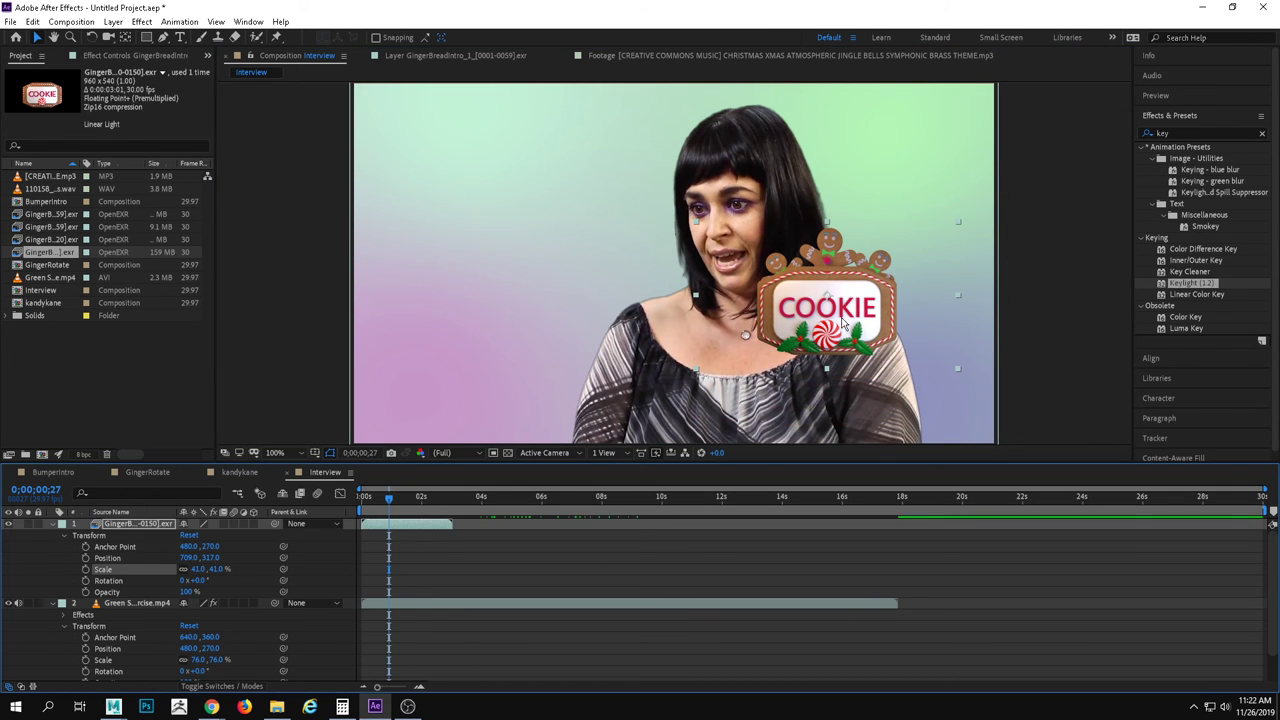
{"action": "left_click_drag", "start_coordinate": [831, 300], "coordinate": [921, 387]}
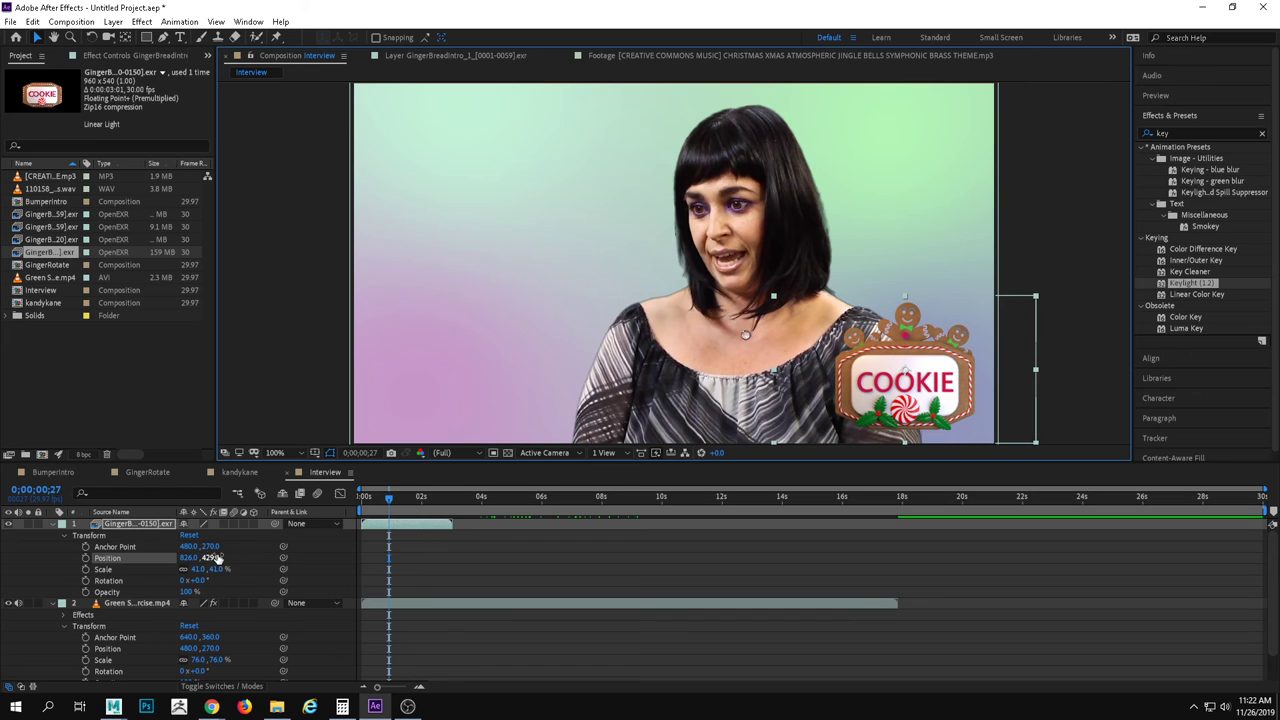
{"action": "left_click_drag", "start_coordinate": [212, 557], "coordinate": [202, 572]}
{"action": "left_click_drag", "start_coordinate": [938, 396], "coordinate": [958, 408]}
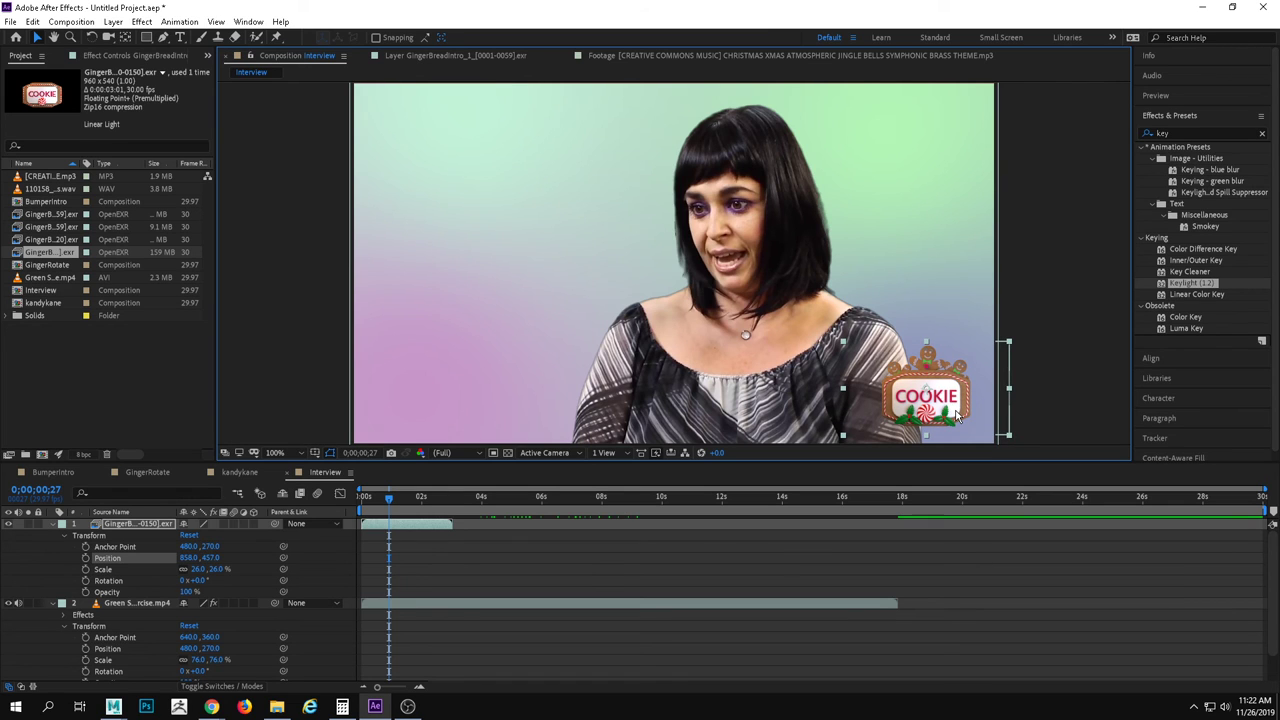
{"action": "left_click_drag", "start_coordinate": [947, 416], "coordinate": [931, 408]}
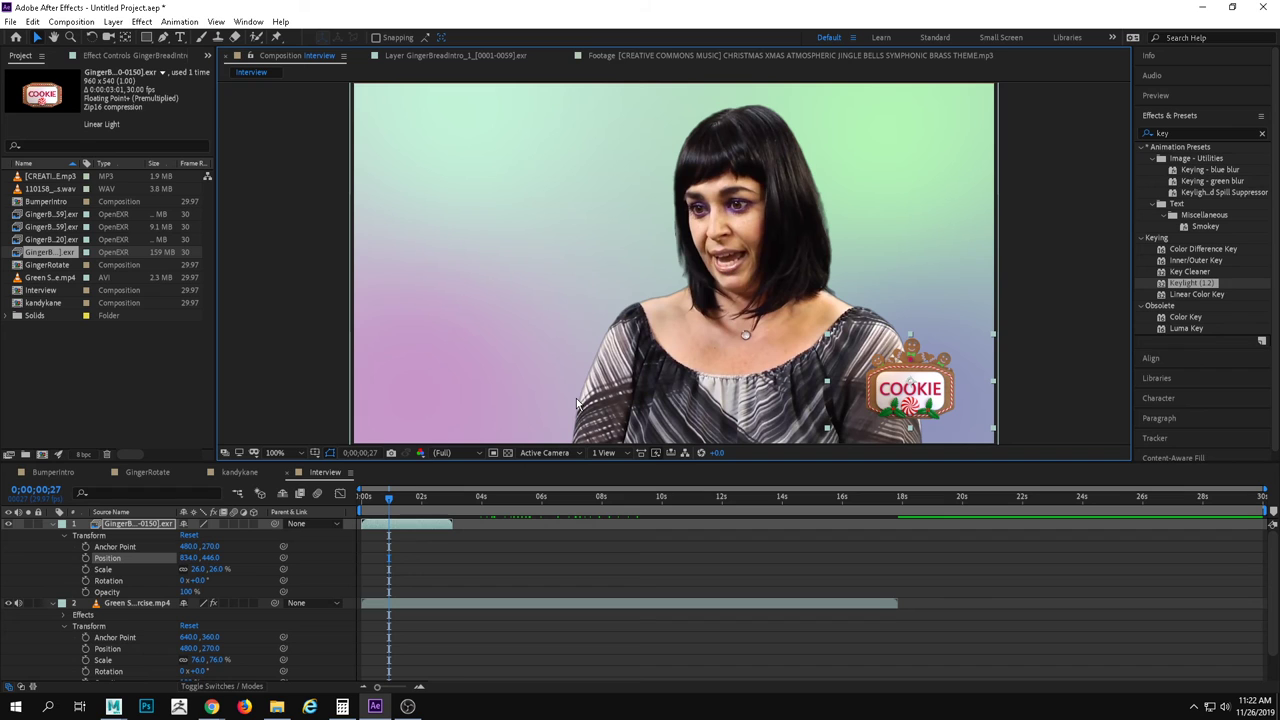
At 0;00;02;07, move the green screen interview layer down to position 480, 275 and mirror it horizontally with scale -75.1, 76%.
{"action": "left_click_drag", "start_coordinate": [420, 498], "coordinate": [428, 500]}
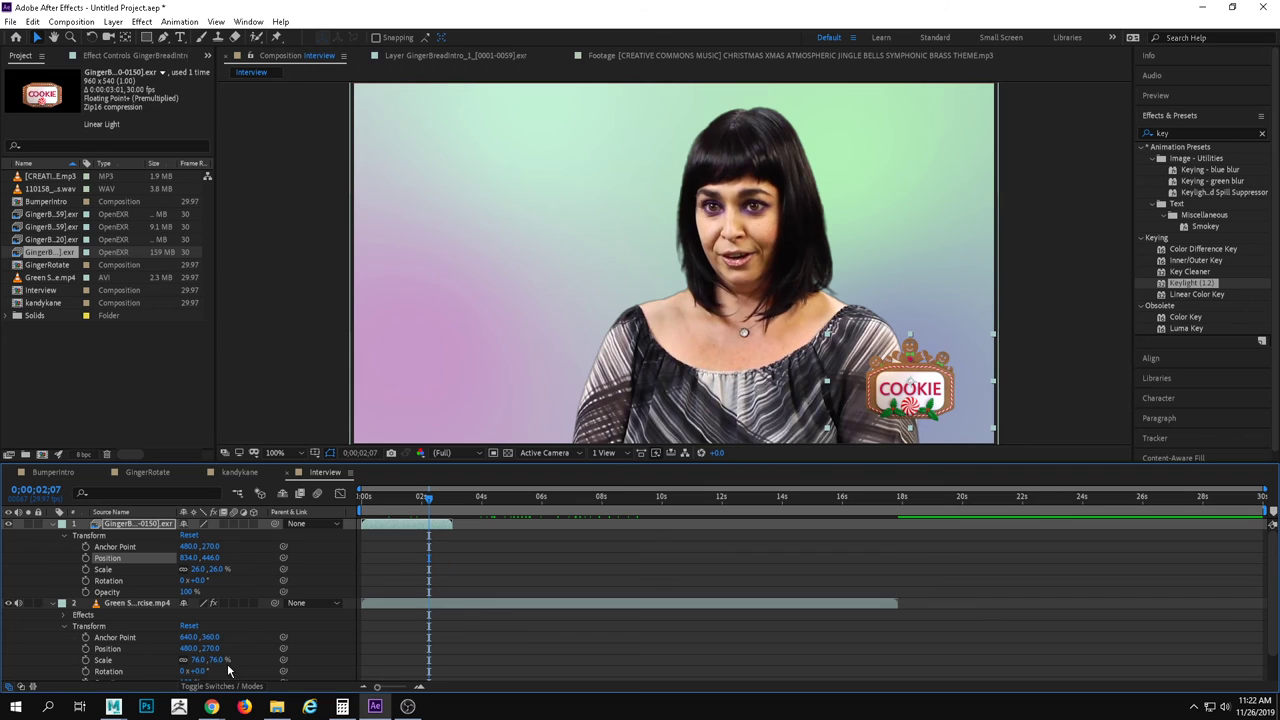
{"action": "scroll", "coordinate": [307, 612], "scroll_direction": "down", "scroll_amount": 2}
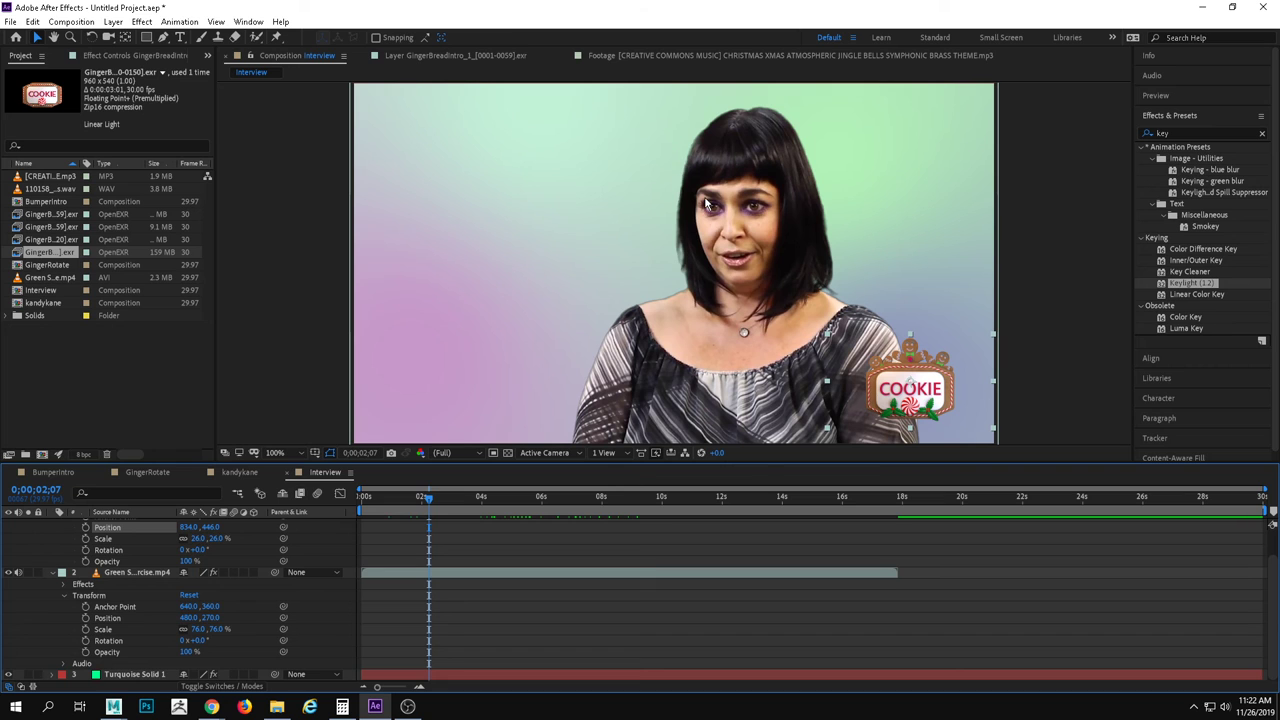
{"action": "left_click_drag", "start_coordinate": [859, 271], "coordinate": [859, 276]}
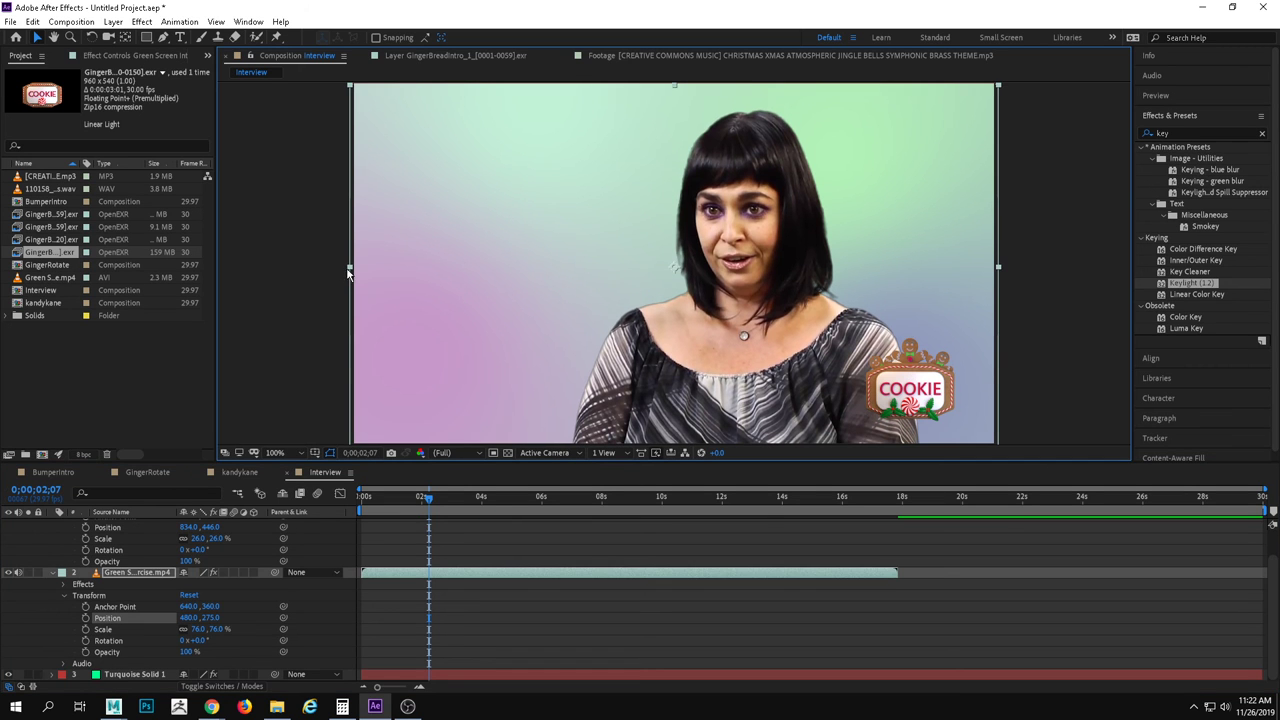
{"action": "left_click_drag", "start_coordinate": [355, 266], "coordinate": [995, 311]}
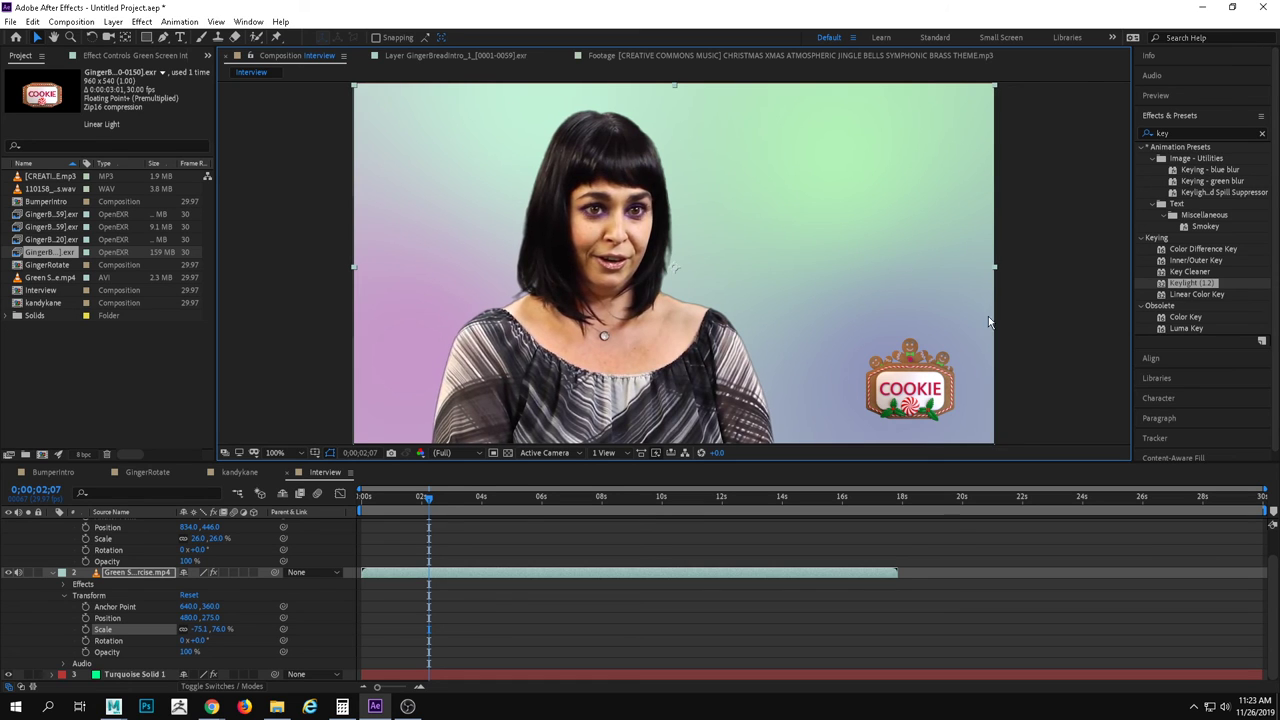
Play back the Interview composition with audible sound to review the interview footage, background and COOKIE logo together.
{"action": "key", "text": "space"}
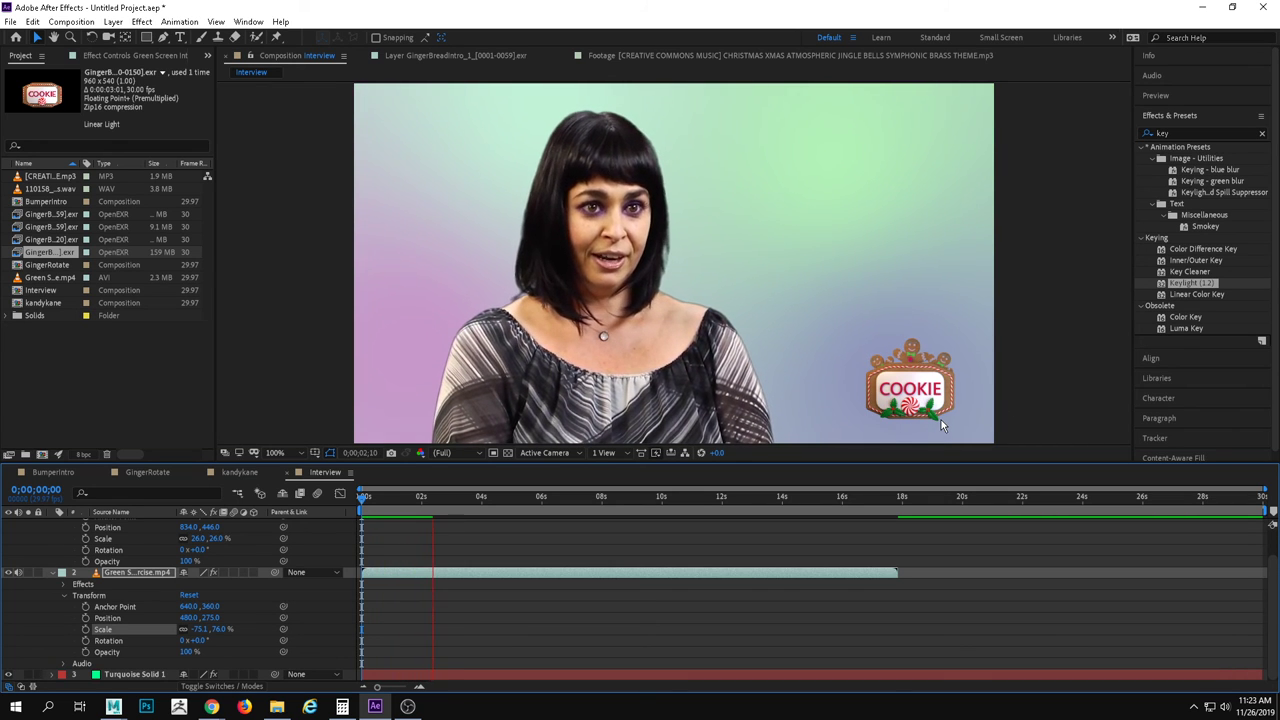
{"action": "key", "text": "XF86AudioLowerVolume"}
{"action": "key", "text": "XF86AudioRaiseVolume"}
{"action": "key", "text": "XF86AudioRaiseVolume"}
{"action": "key", "text": "XF86AudioRaiseVolume"}
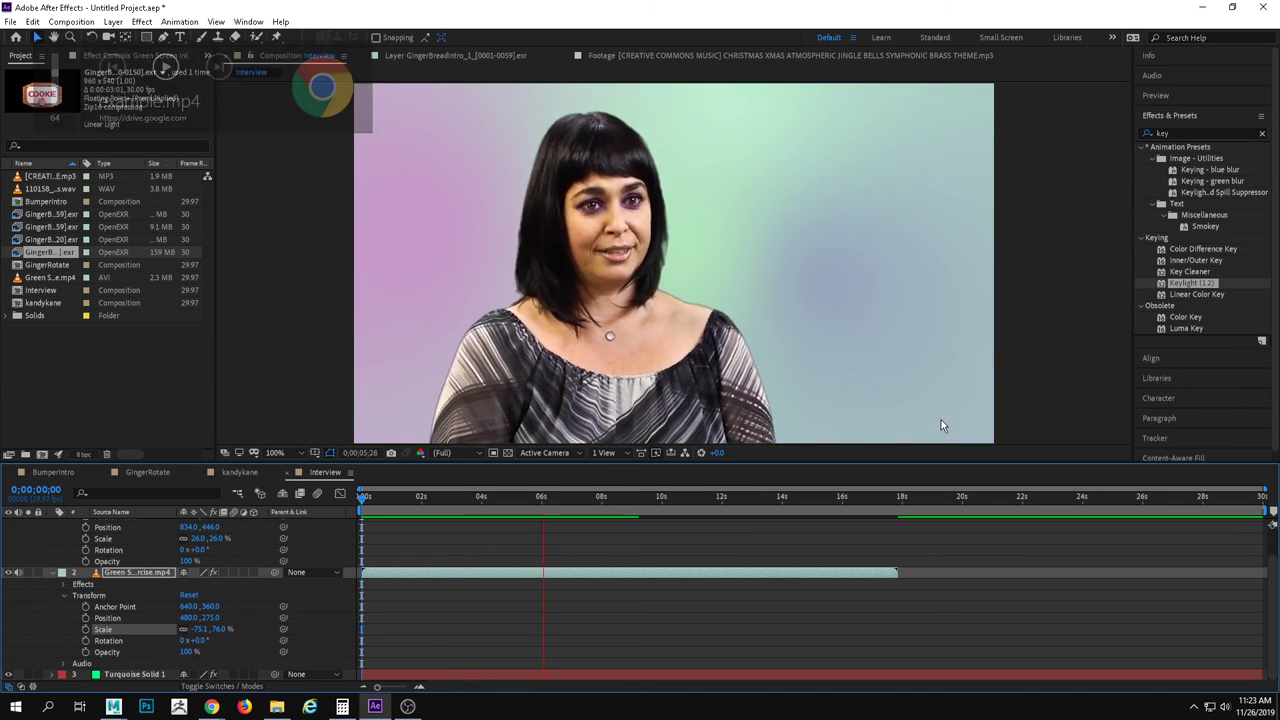
{"action": "key", "text": "space"}
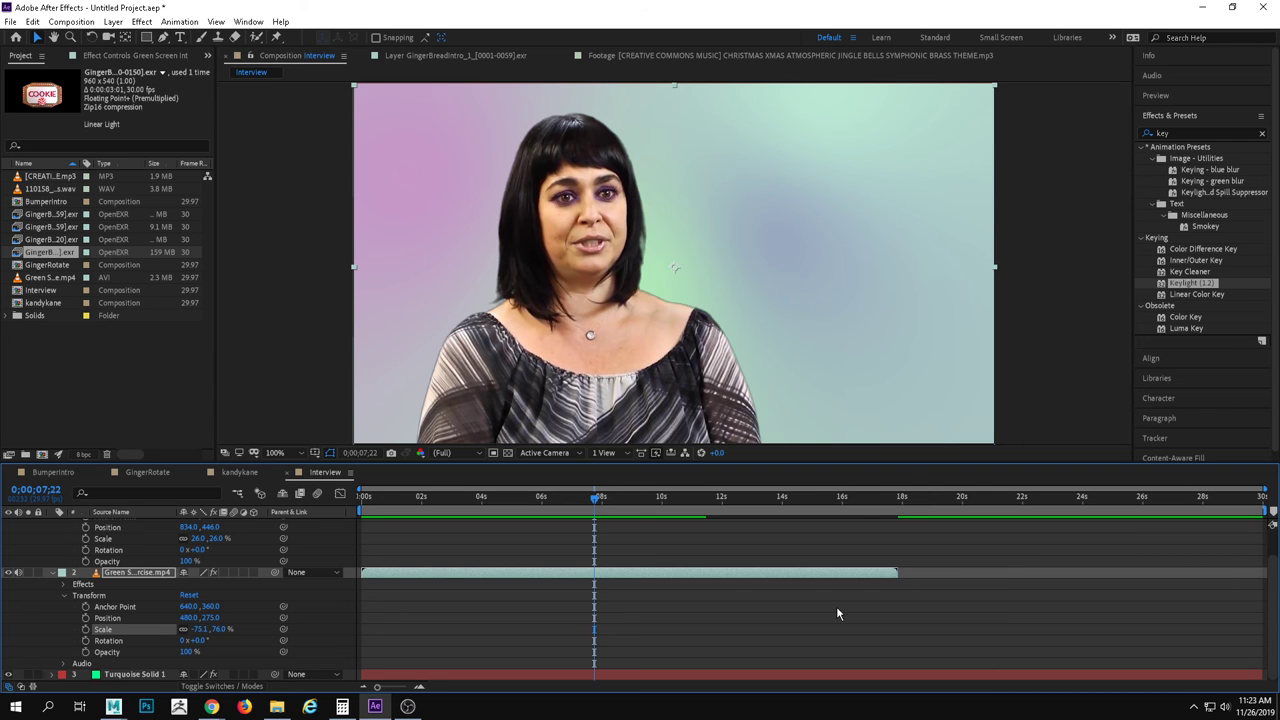
{"action": "left_click_drag", "start_coordinate": [604, 512], "coordinate": [477, 512]}
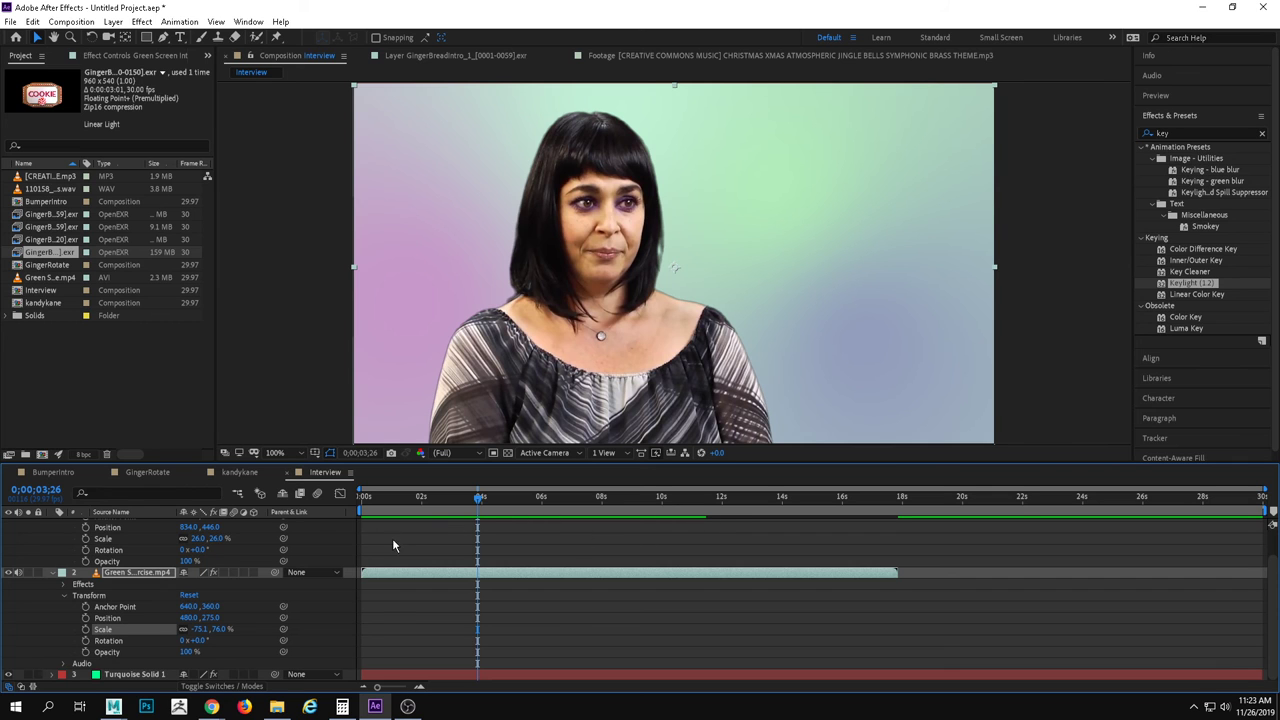
{"action": "key", "text": "space"}
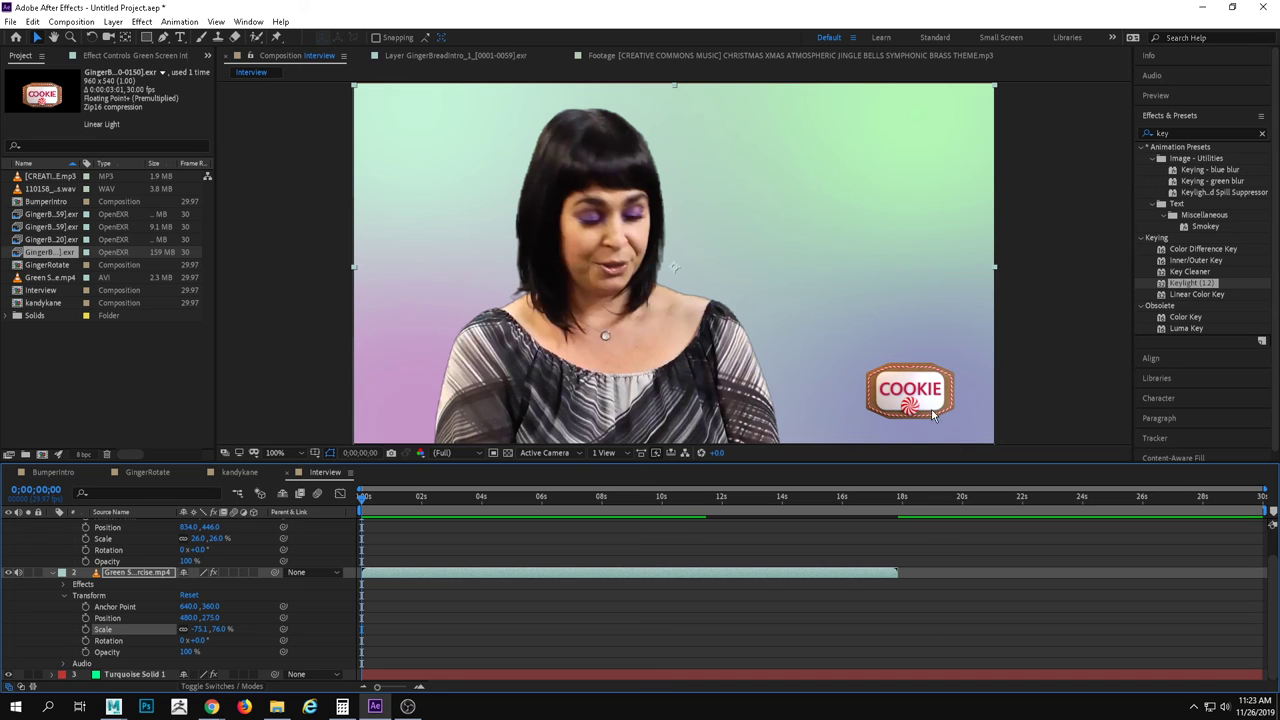
{"action": "key", "text": "space"}
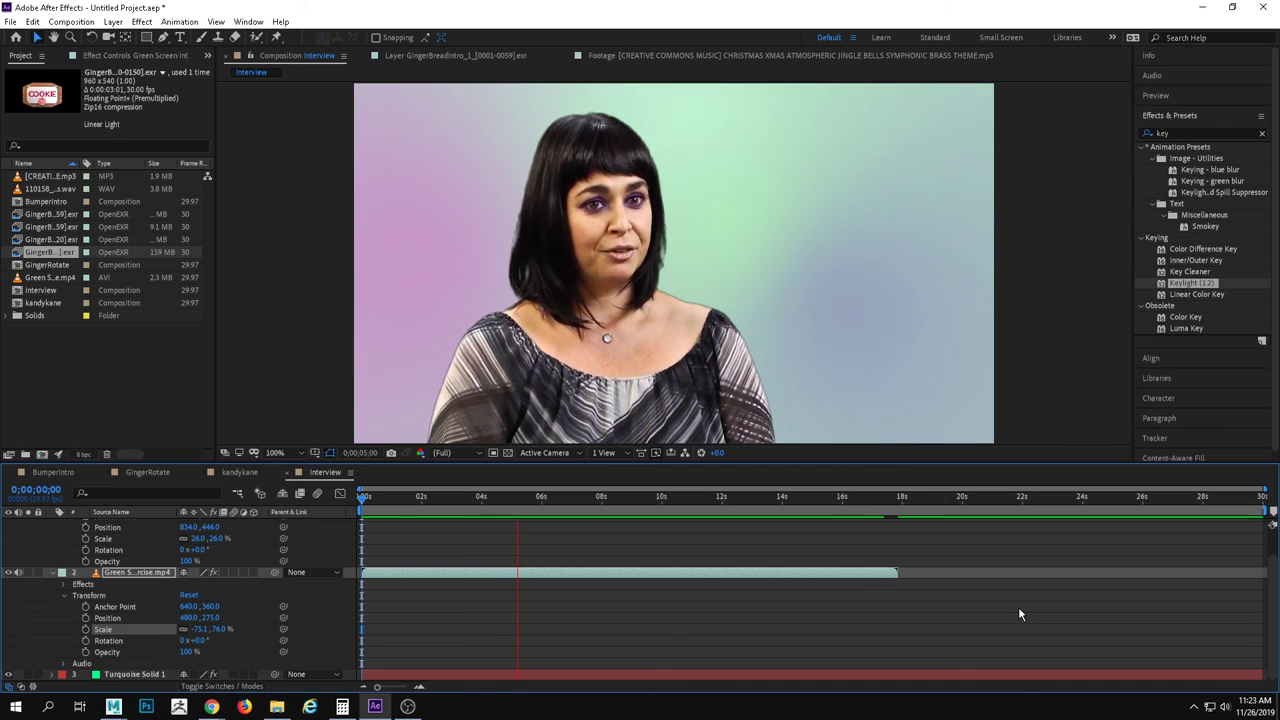
{"action": "key", "text": "space"}
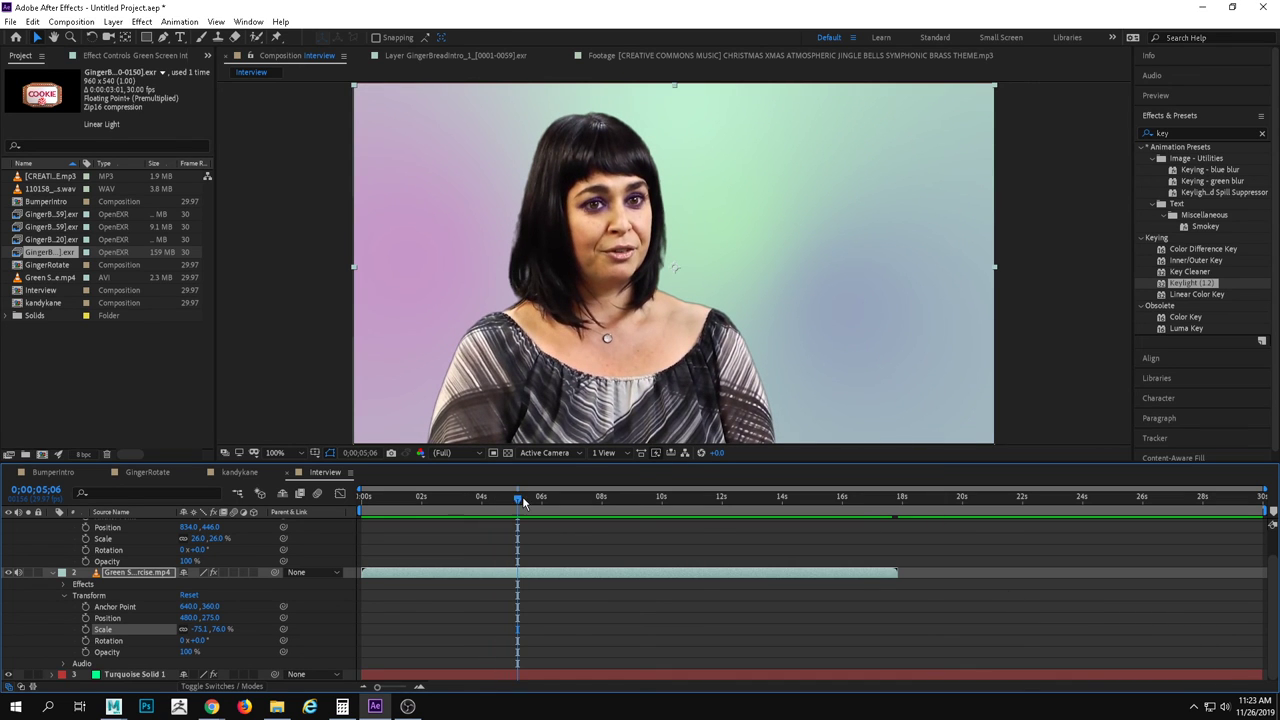
Duplicate the COOKIE logo layer twice and line the copies up end to end after the original, starting at about 3 and 6 seconds.
{"action": "left_click_drag", "start_coordinate": [522, 496], "coordinate": [447, 497]}
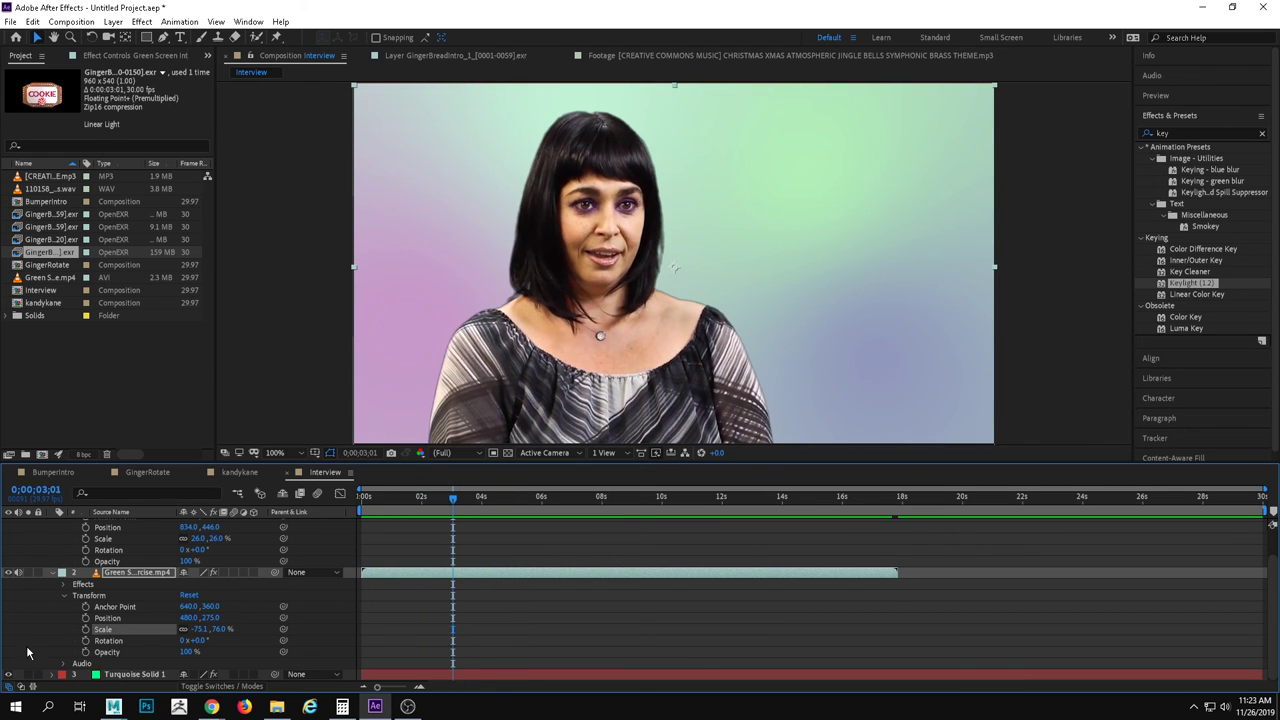
{"action": "scroll", "coordinate": [96, 585], "scroll_direction": "up", "scroll_amount": 1}
{"action": "left_click", "coordinate": [410, 524]}
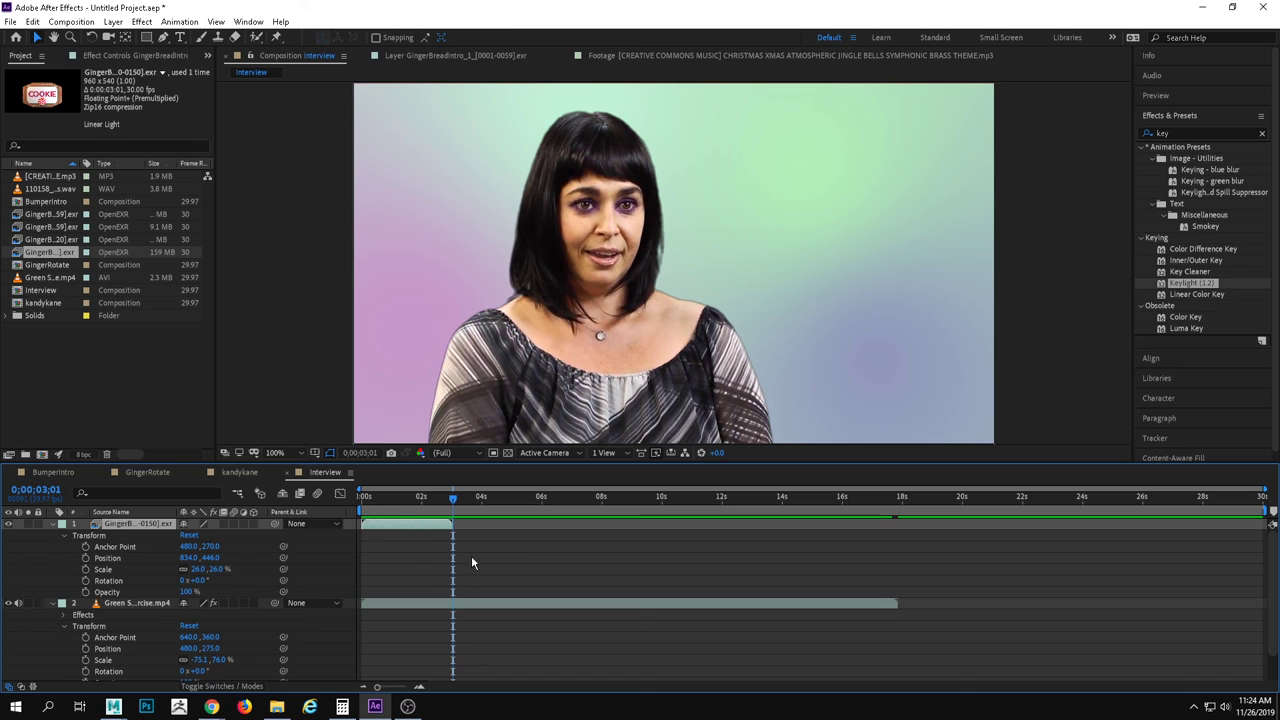
{"action": "key", "text": "ctrl+d"}
{"action": "left_click_drag", "start_coordinate": [409, 535], "coordinate": [614, 557]}
{"action": "left_click", "coordinate": [457, 497]}
{"action": "key", "text": "ctrl+d"}
{"action": "key", "text": "ctrl+bracketright"}
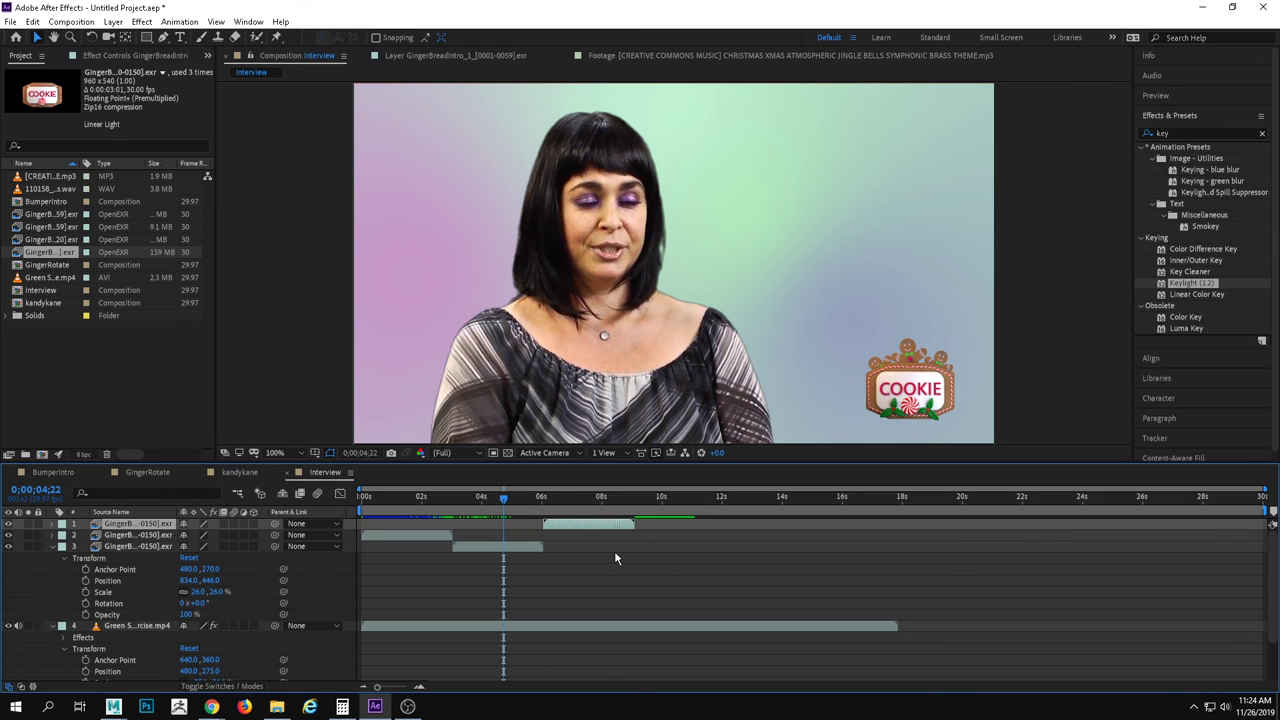
Move to 0;00;02;29 and collapse the expanded properties of the COOKIE logo and green screen layers.
{"action": "mouse_move", "coordinate": [505, 505]}
{"action": "left_mouse_down"}
{"action": "mouse_move", "coordinate": [606, 530]}
{"action": "mouse_move", "coordinate": [372, 540]}
{"action": "mouse_move", "coordinate": [606, 545]}
{"action": "mouse_move", "coordinate": [486, 521]}
{"action": "left_mouse_up"}
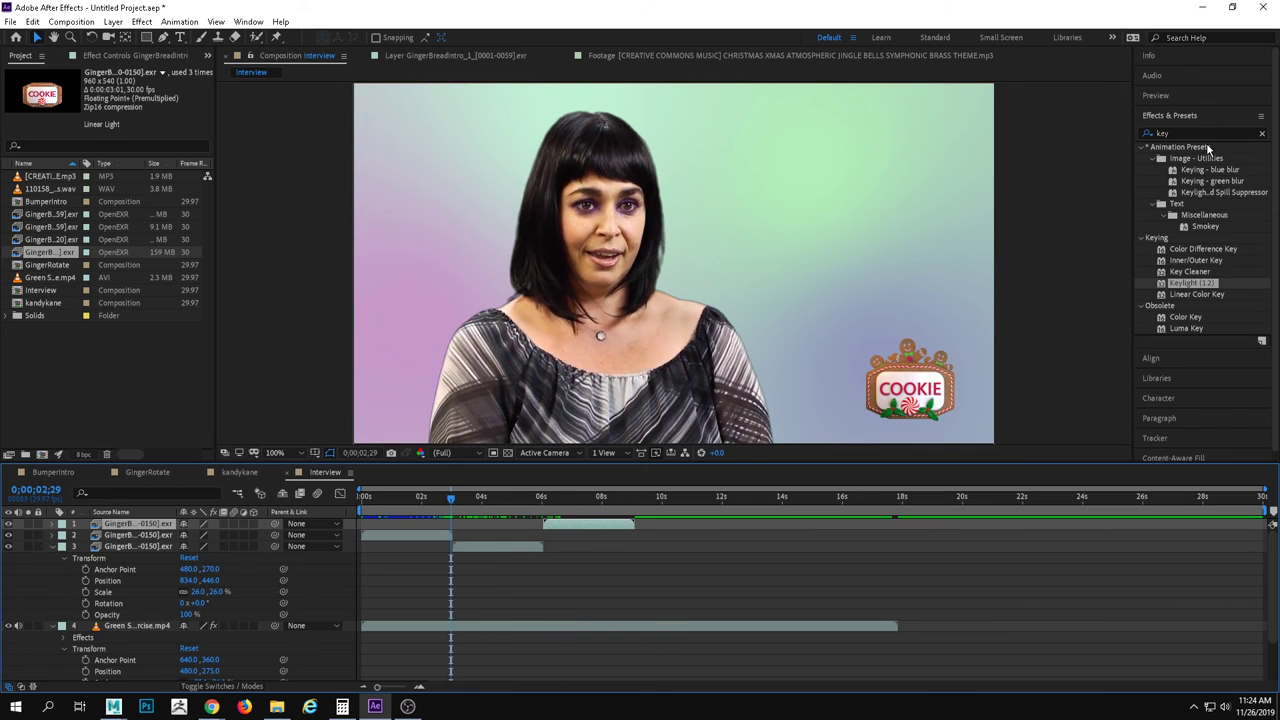
{"action": "left_click", "coordinate": [52, 546]}
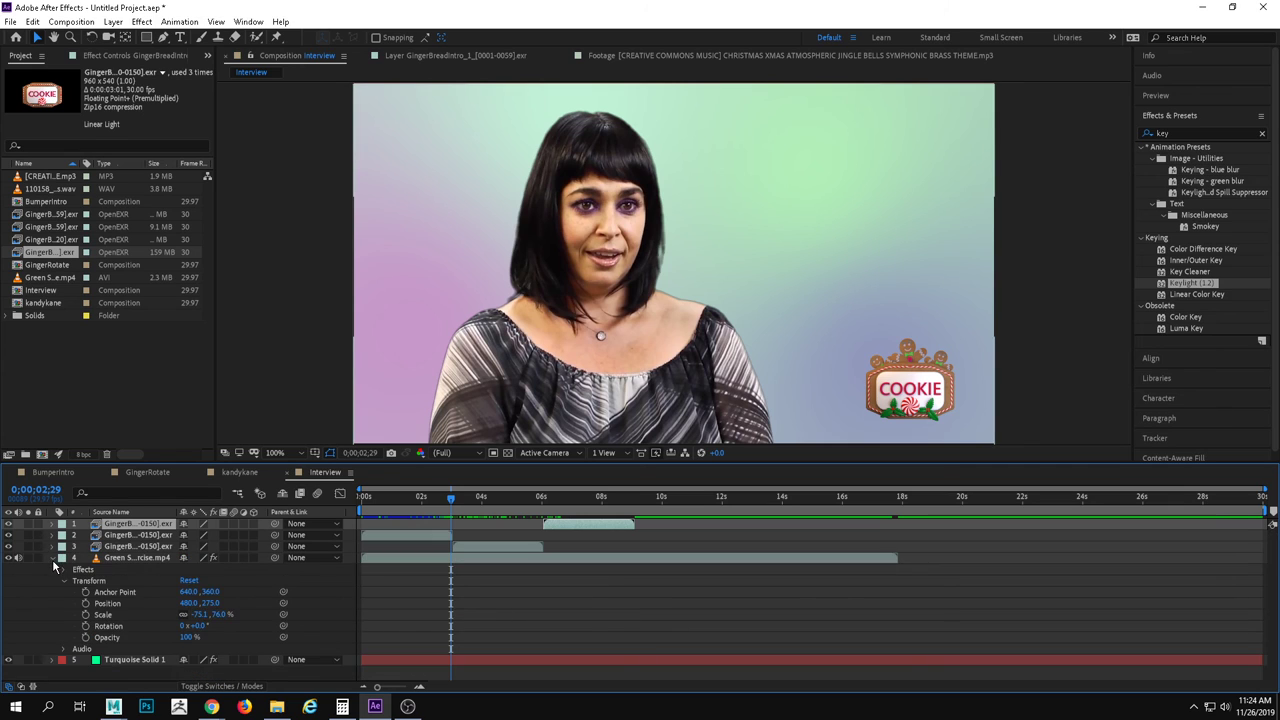
{"action": "left_click", "coordinate": [52, 557]}
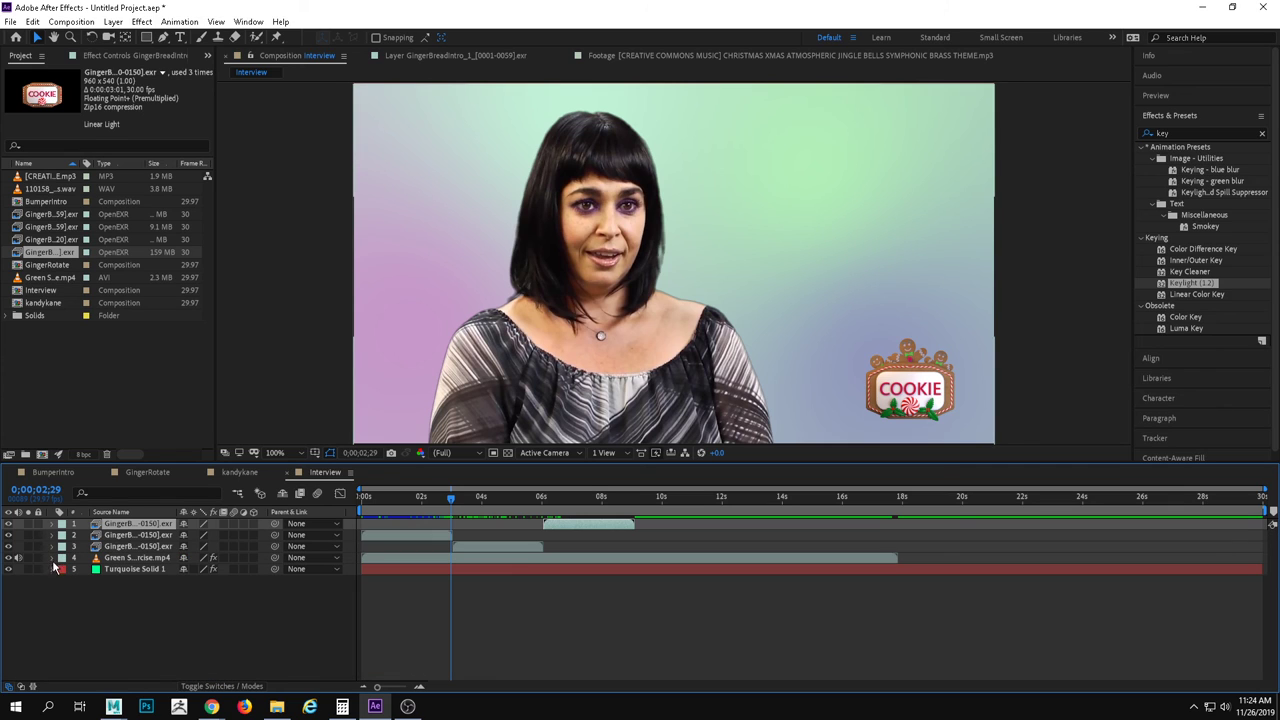
Draw a wide rectangle on a new shape layer in the frame's lower-left area, over the interviewee's chest.
{"action": "left_click", "coordinate": [148, 37]}
{"action": "left_click", "coordinate": [631, 413]}
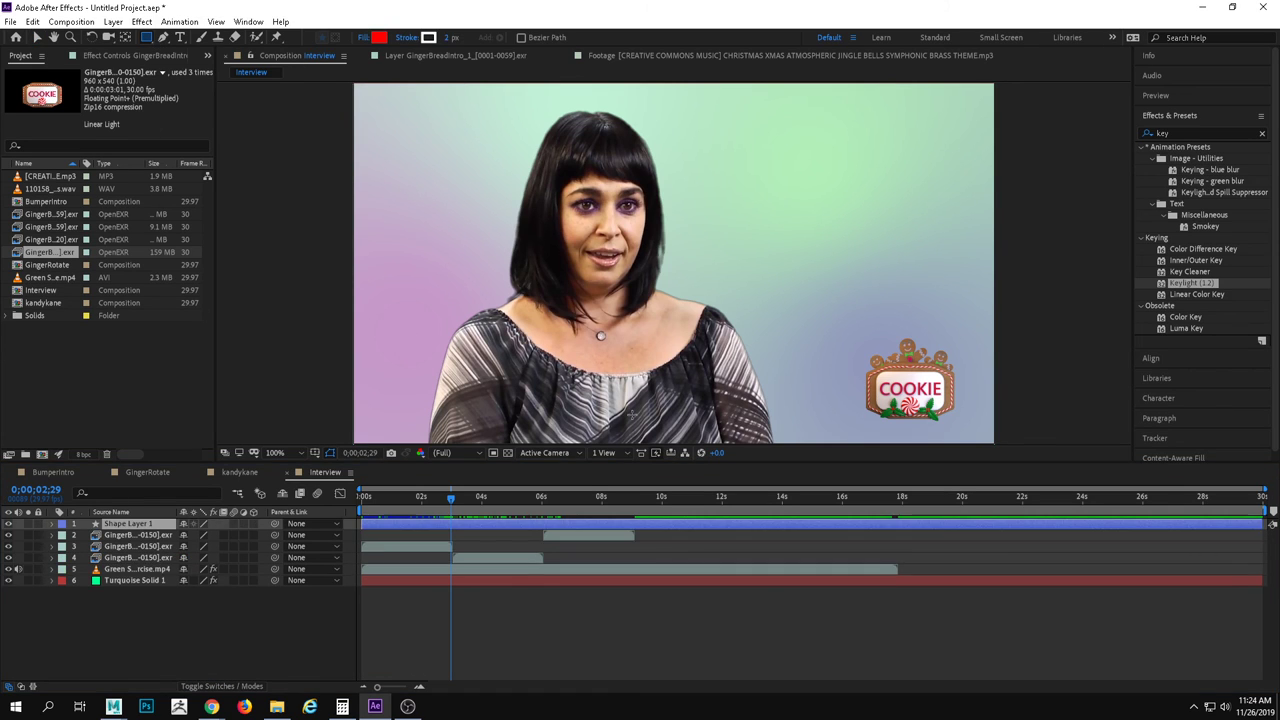
{"action": "left_click_drag", "start_coordinate": [367, 326], "coordinate": [663, 395]}
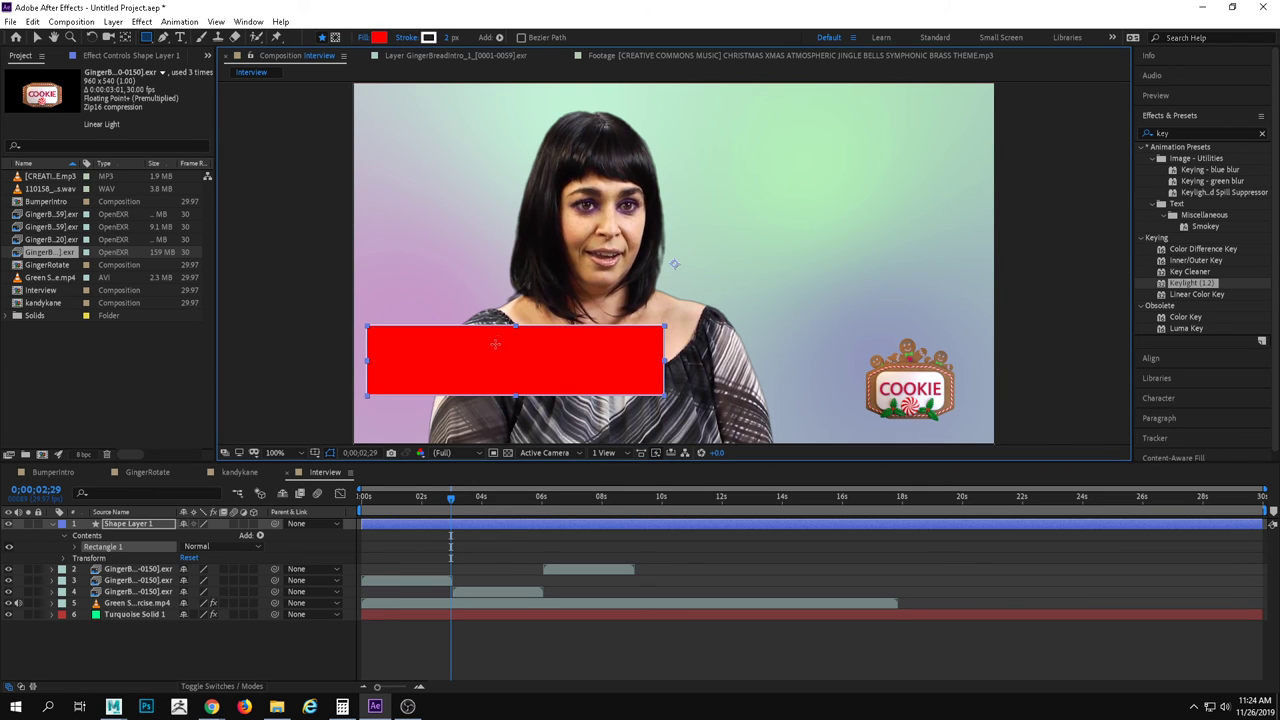
Change the rectangle's fill from red to white and move it slightly down in the frame.
{"action": "left_click", "coordinate": [377, 37]}
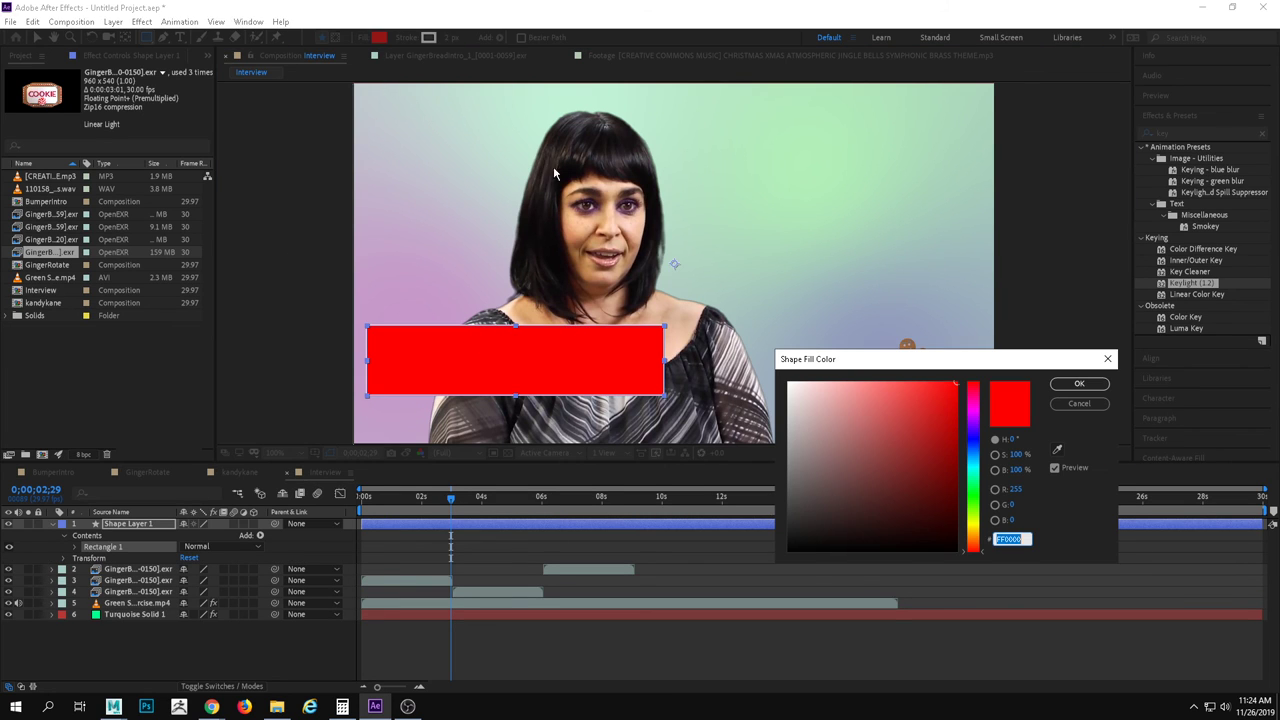
{"action": "left_click_drag", "start_coordinate": [870, 430], "coordinate": [788, 383]}
{"action": "left_click", "coordinate": [1080, 384]}
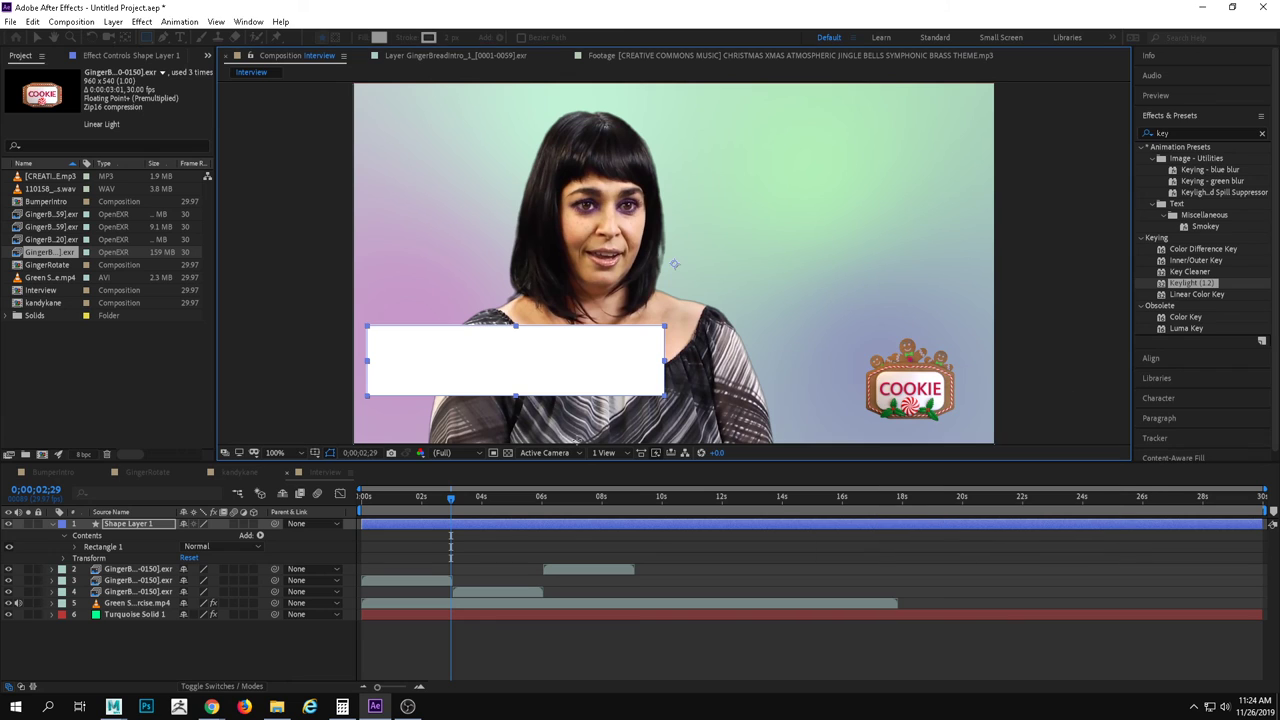
{"action": "key", "text": "v"}
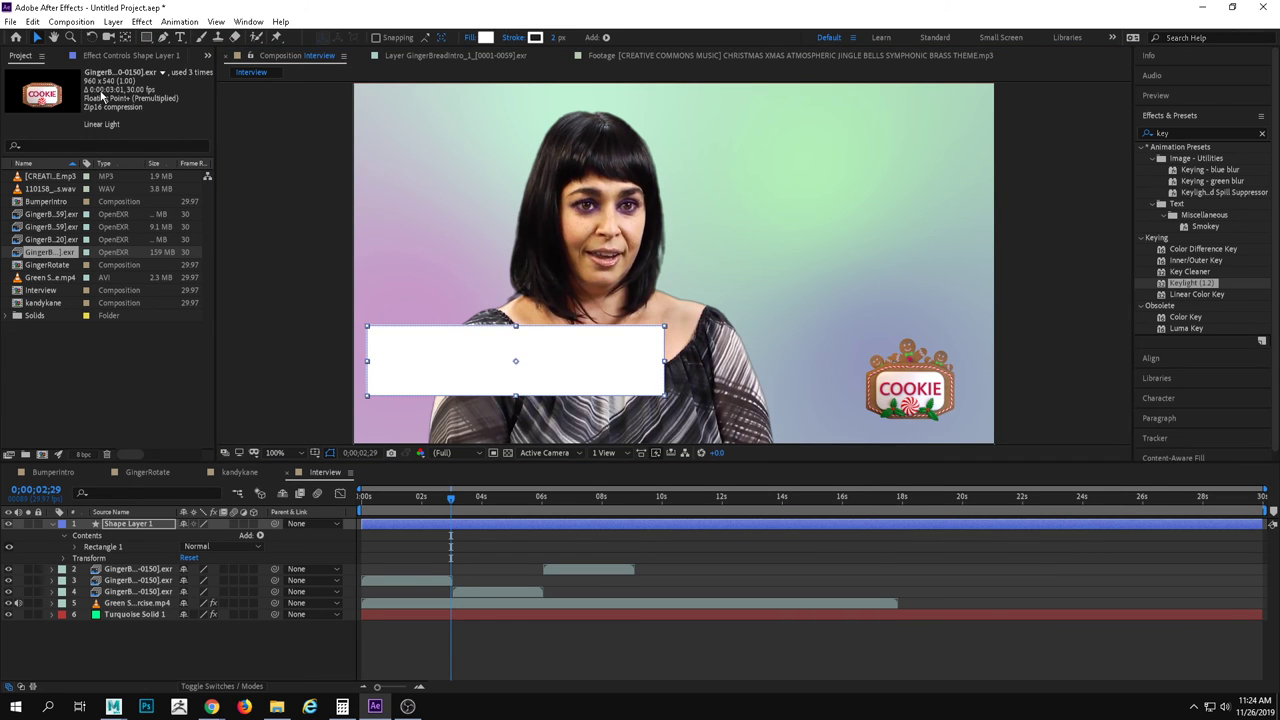
{"action": "left_click_drag", "start_coordinate": [411, 350], "coordinate": [409, 367]}
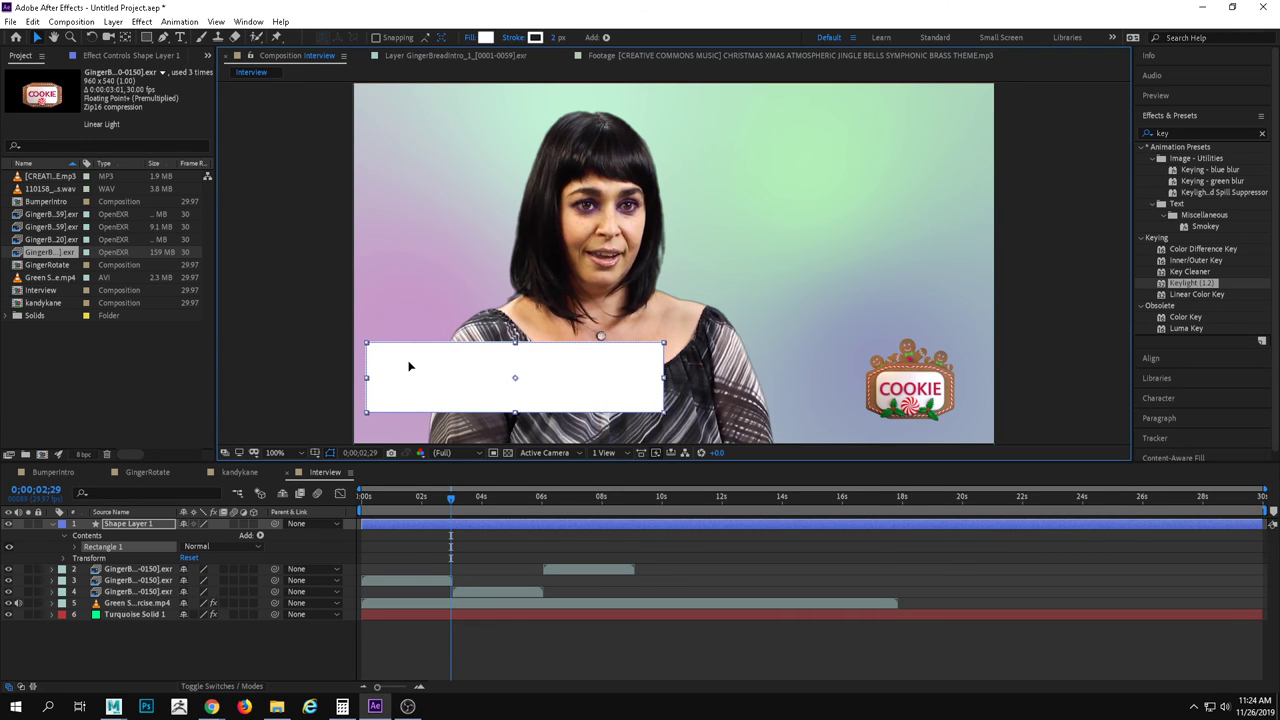
Add a text layer with the interviewee's name in the upper part of the white rectangle.
{"action": "left_click", "coordinate": [181, 38]}
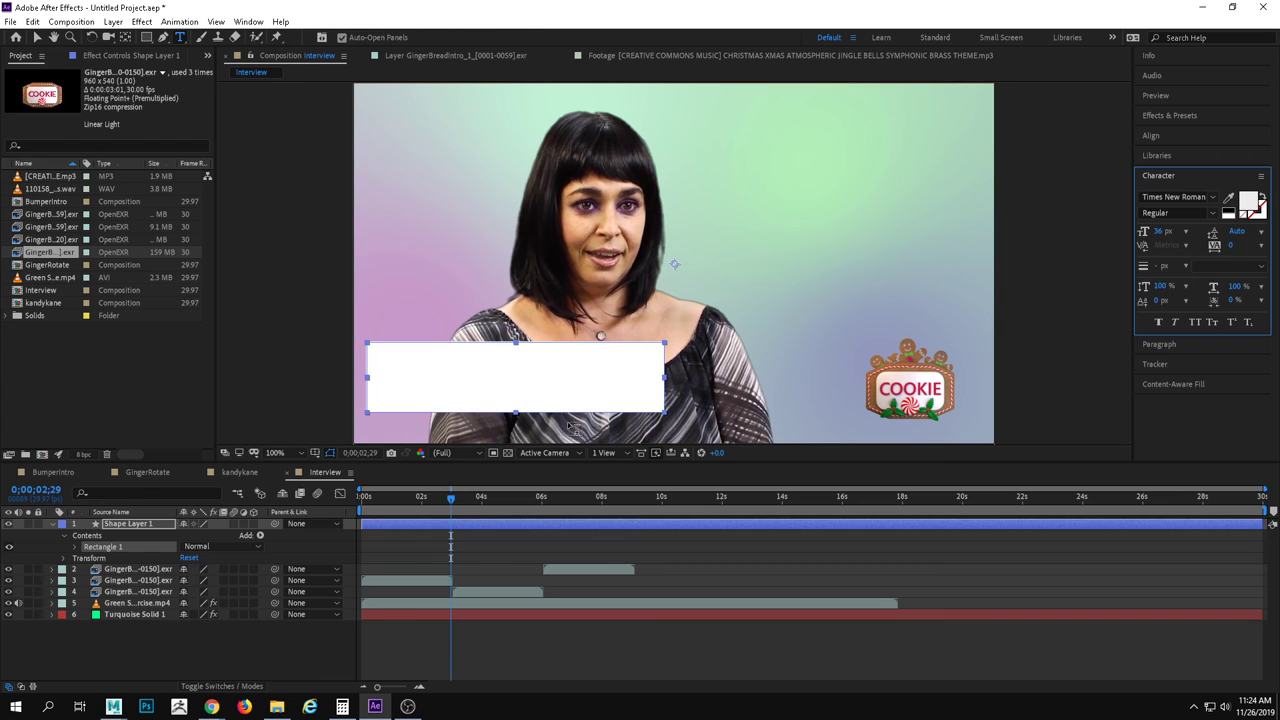
{"action": "left_click", "coordinate": [543, 370]}
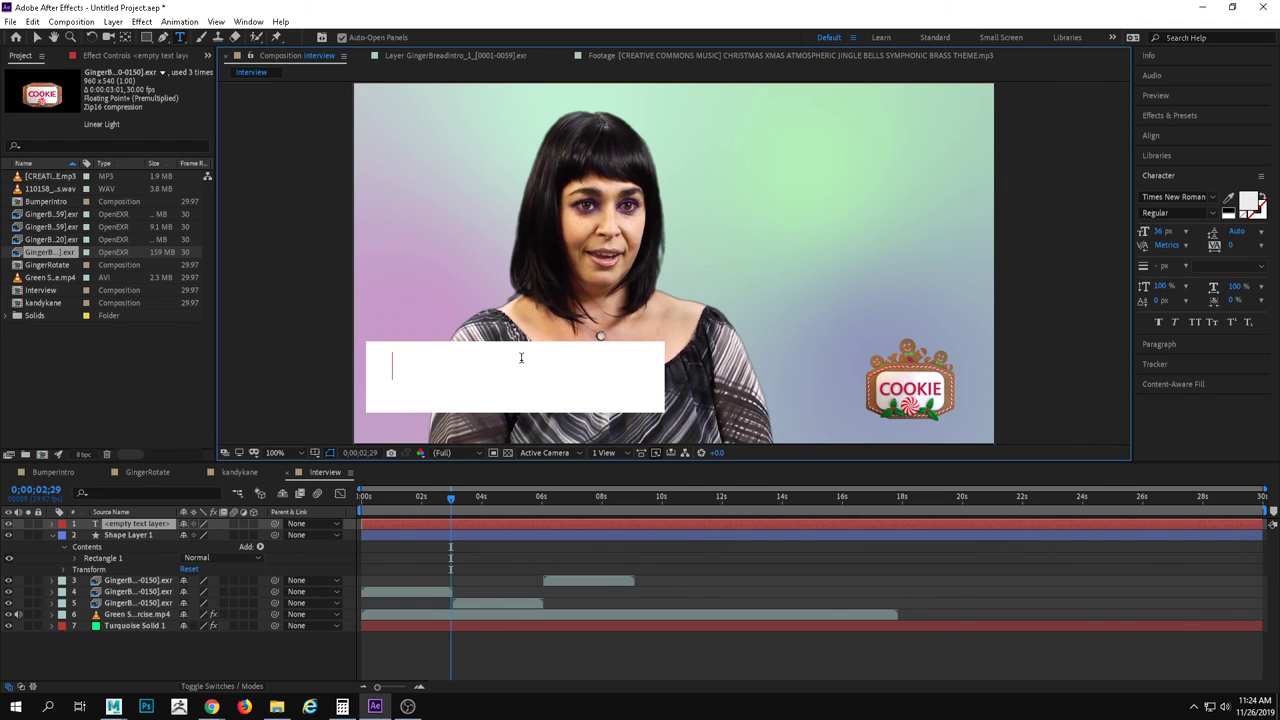
{"action": "type", "text": "Cookie McCookster"}
Format the name text in Tw Cen MT Condensed Extra Bold with a red fill color.
{"action": "left_click_drag", "start_coordinate": [607, 365], "coordinate": [360, 347]}
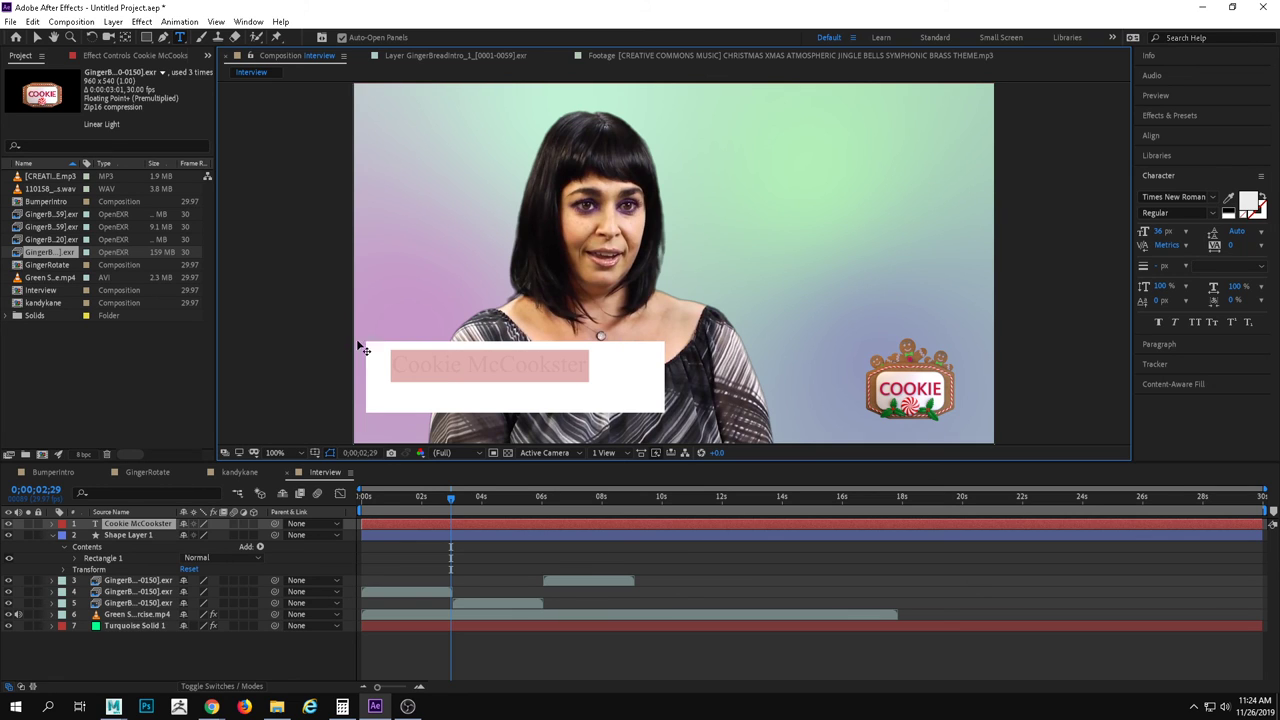
{"action": "left_click", "coordinate": [1213, 197]}
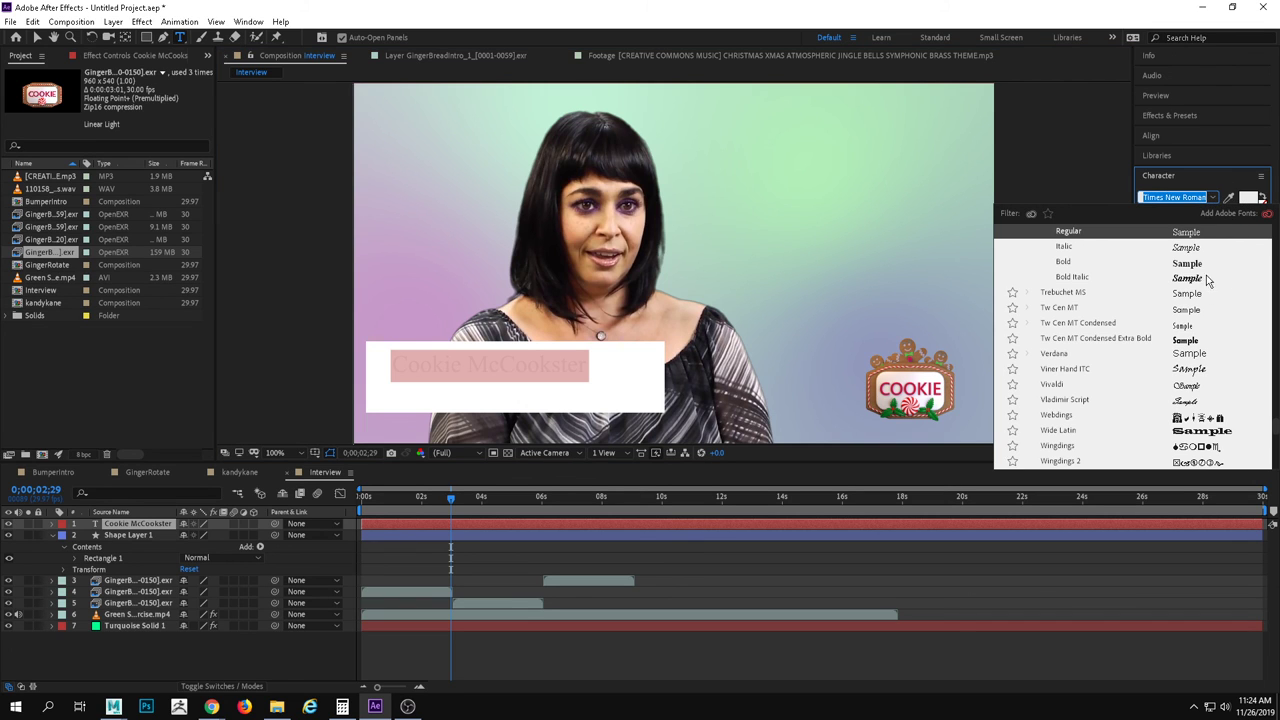
{"action": "left_click", "coordinate": [1193, 341]}
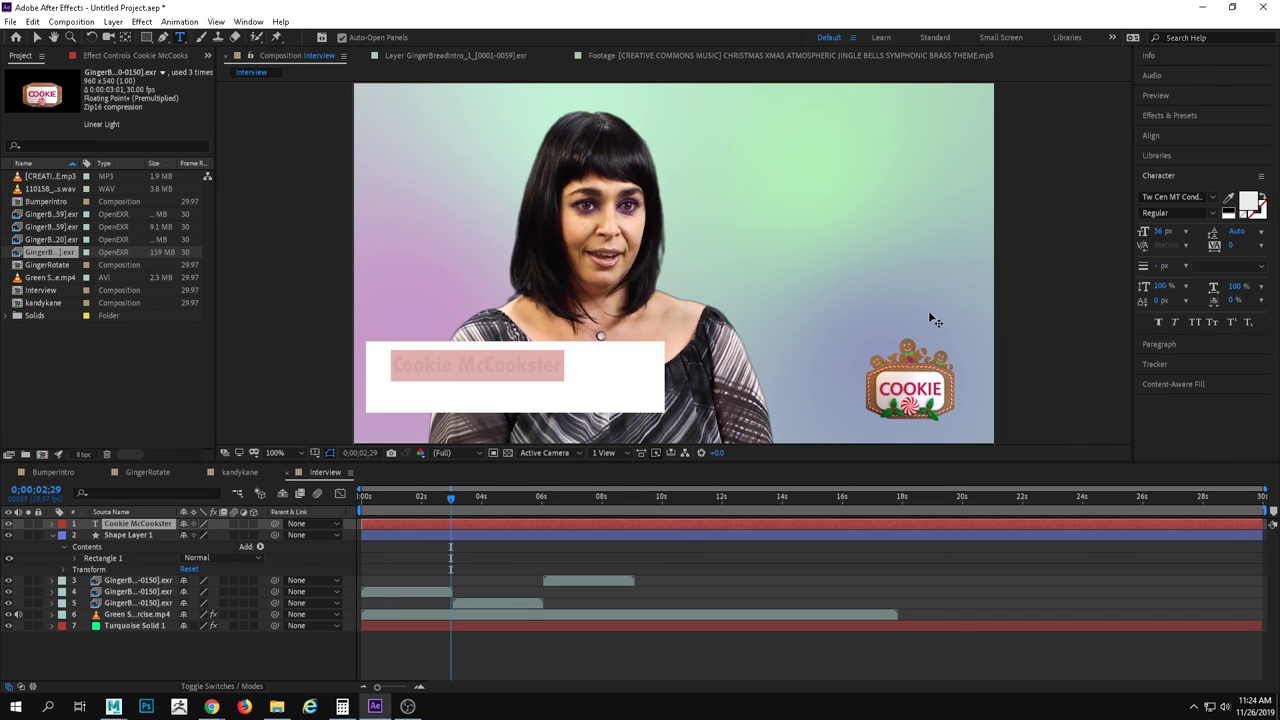
{"action": "left_click", "coordinate": [1255, 203]}
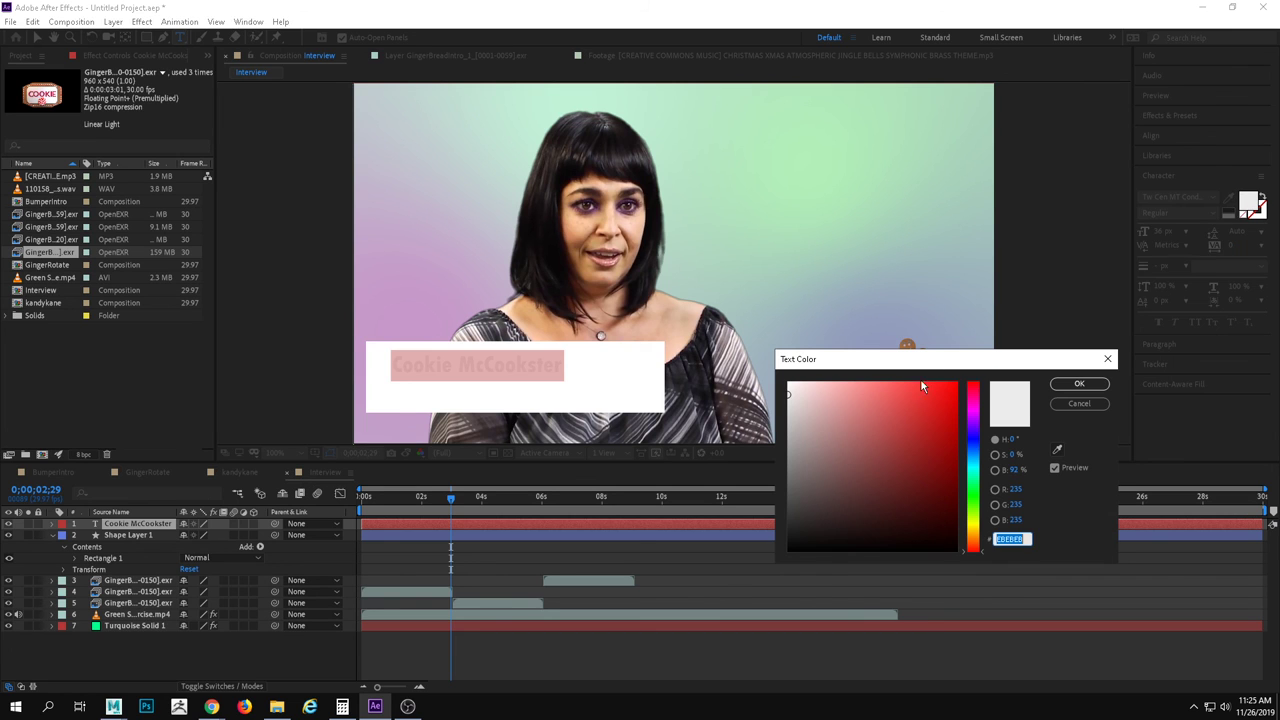
{"action": "left_click", "coordinate": [911, 398]}
{"action": "left_click", "coordinate": [1078, 385]}
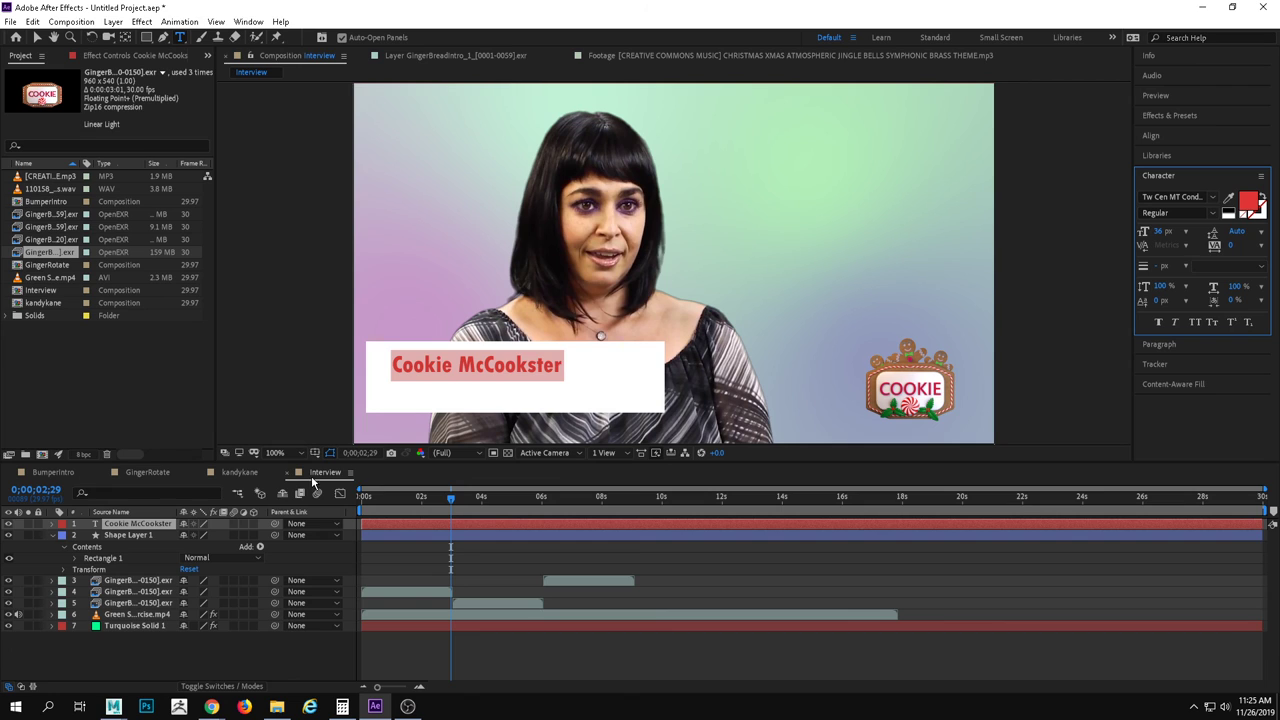
Select the name text layer and the white rectangle's shape layer together.
{"action": "left_click", "coordinate": [133, 535]}
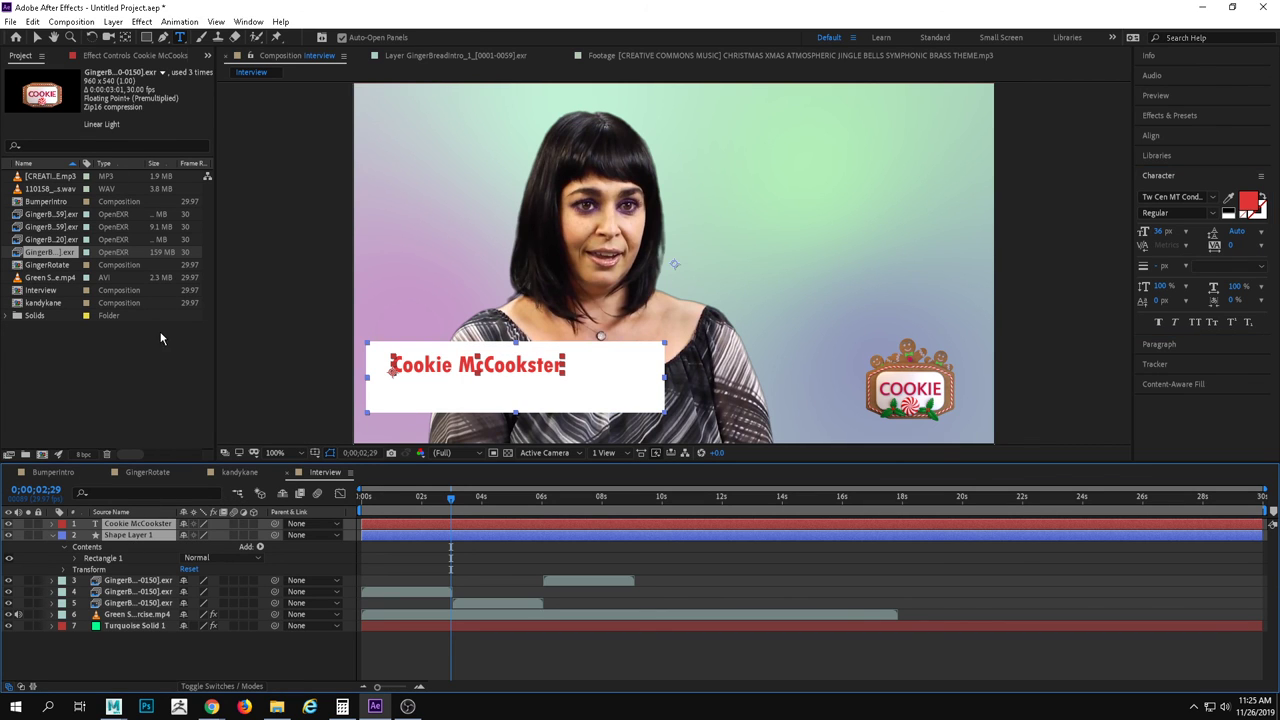
{"action": "left_click", "coordinate": [133, 524], "text": "shift"}
{"action": "left_click", "coordinate": [42, 25]}
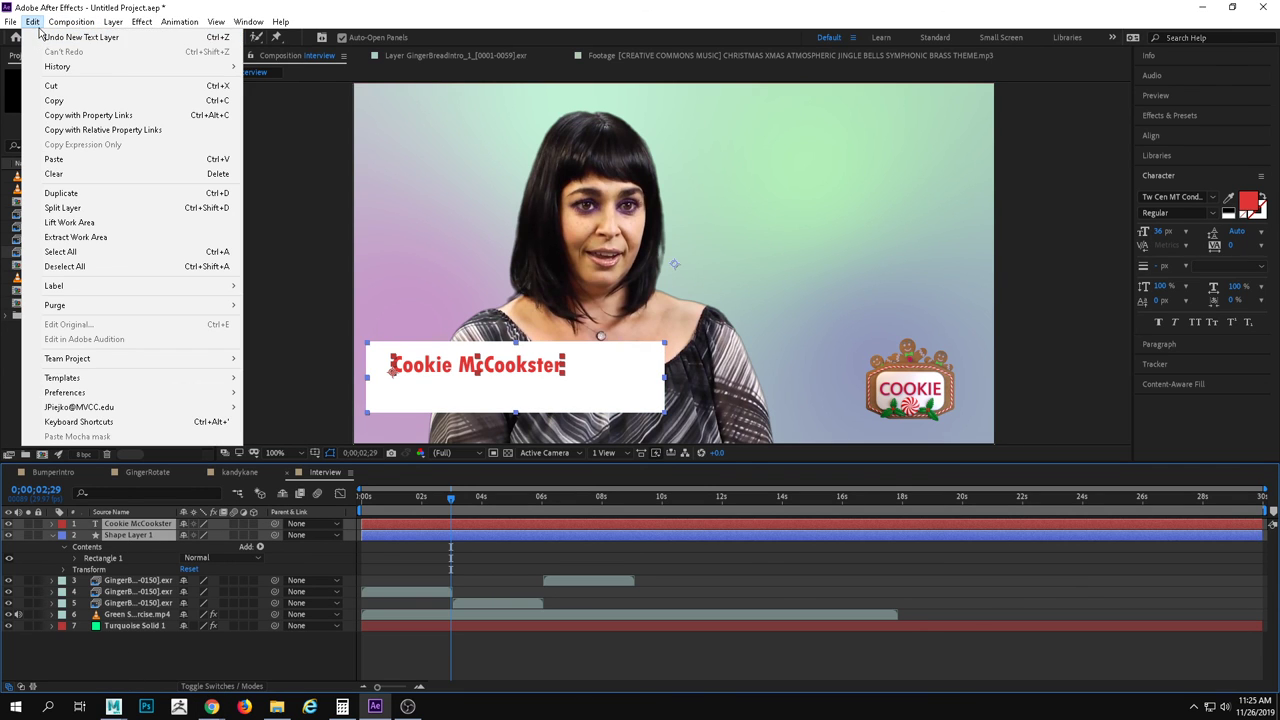
{"action": "left_click", "coordinate": [437, 408]}
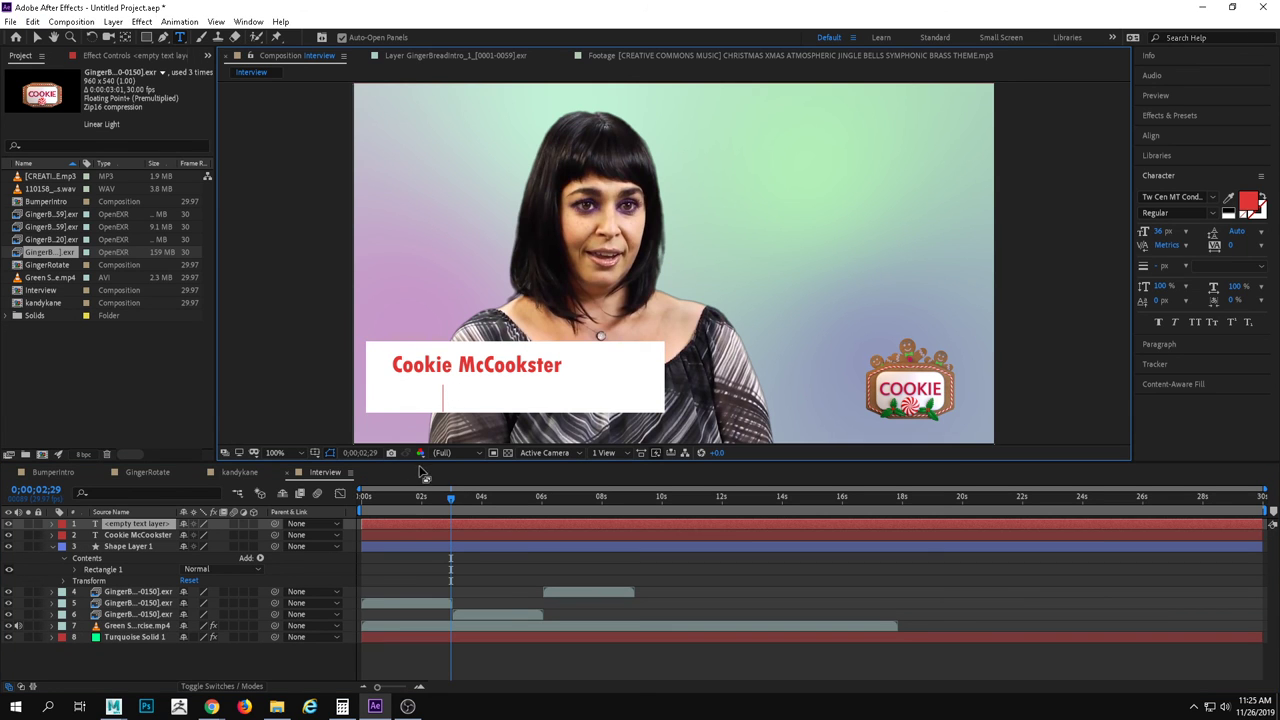
{"action": "key", "text": "Escape"}
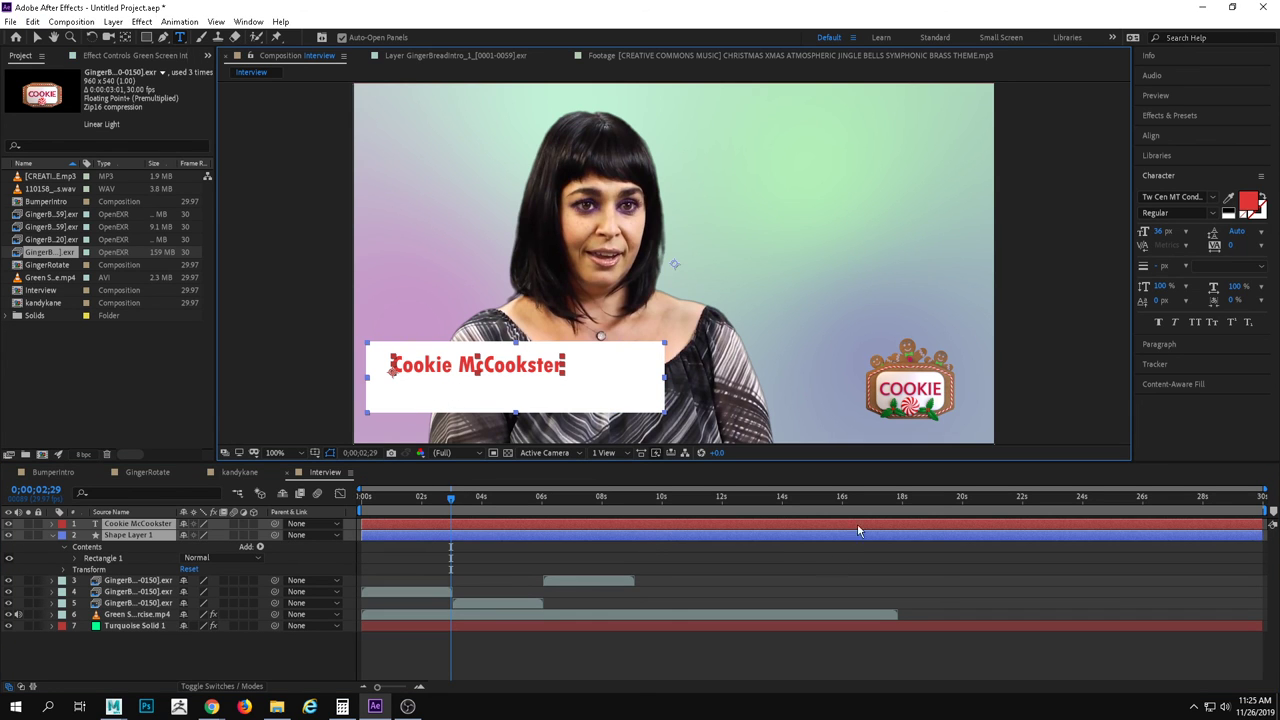
Return Interview to 0;00;00;00 and look over the BumperIntro composition before coming back to Interview.
{"action": "left_click_drag", "start_coordinate": [450, 499], "coordinate": [362, 499]}
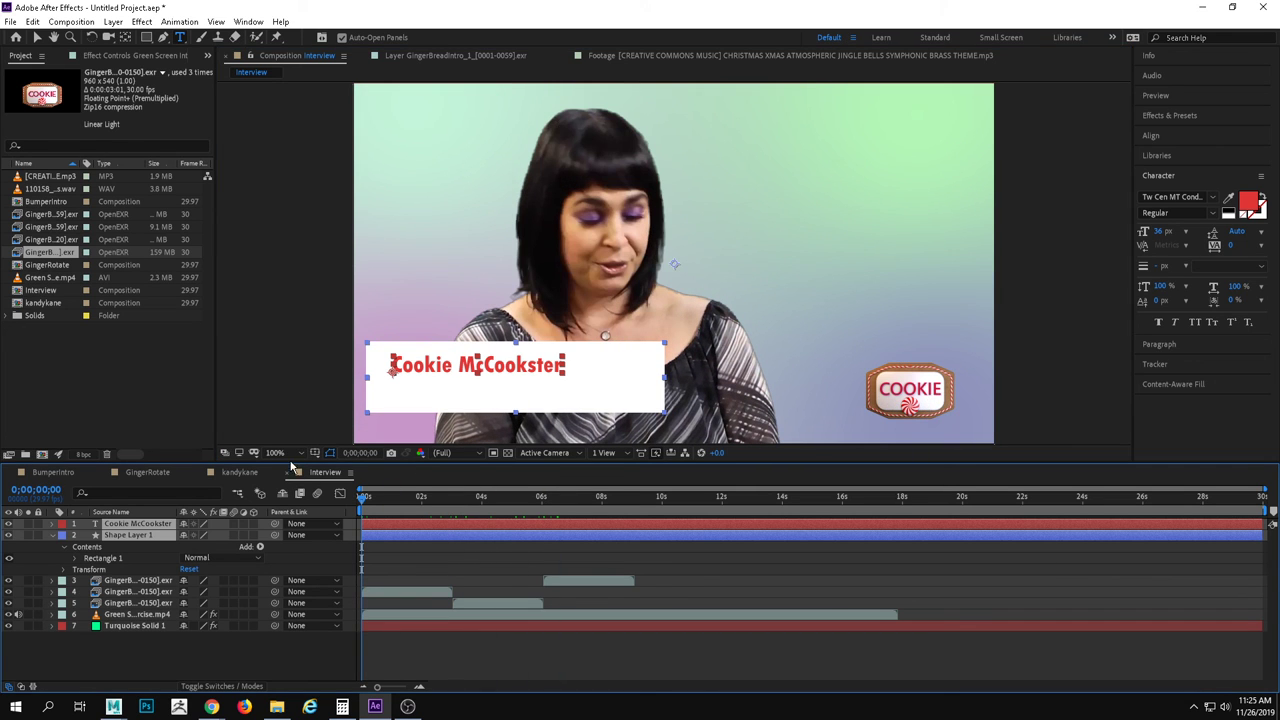
{"action": "left_click", "coordinate": [53, 472]}
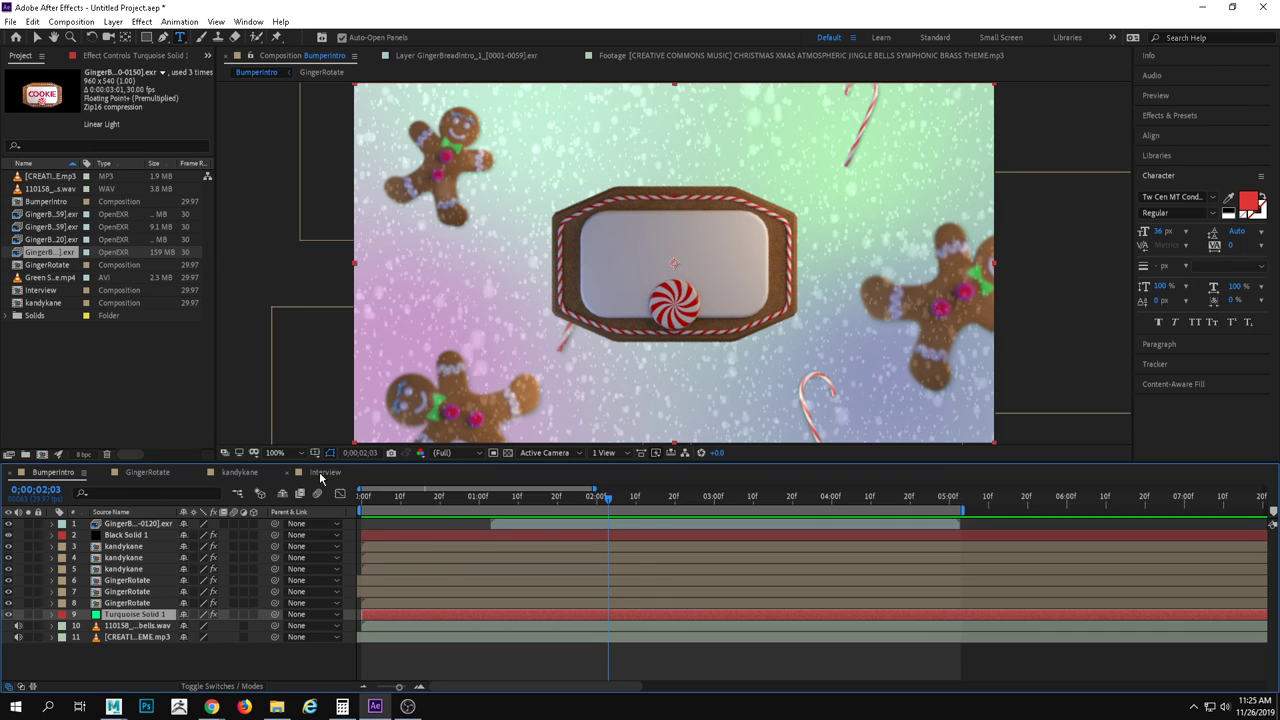
{"action": "left_click", "coordinate": [316, 474]}
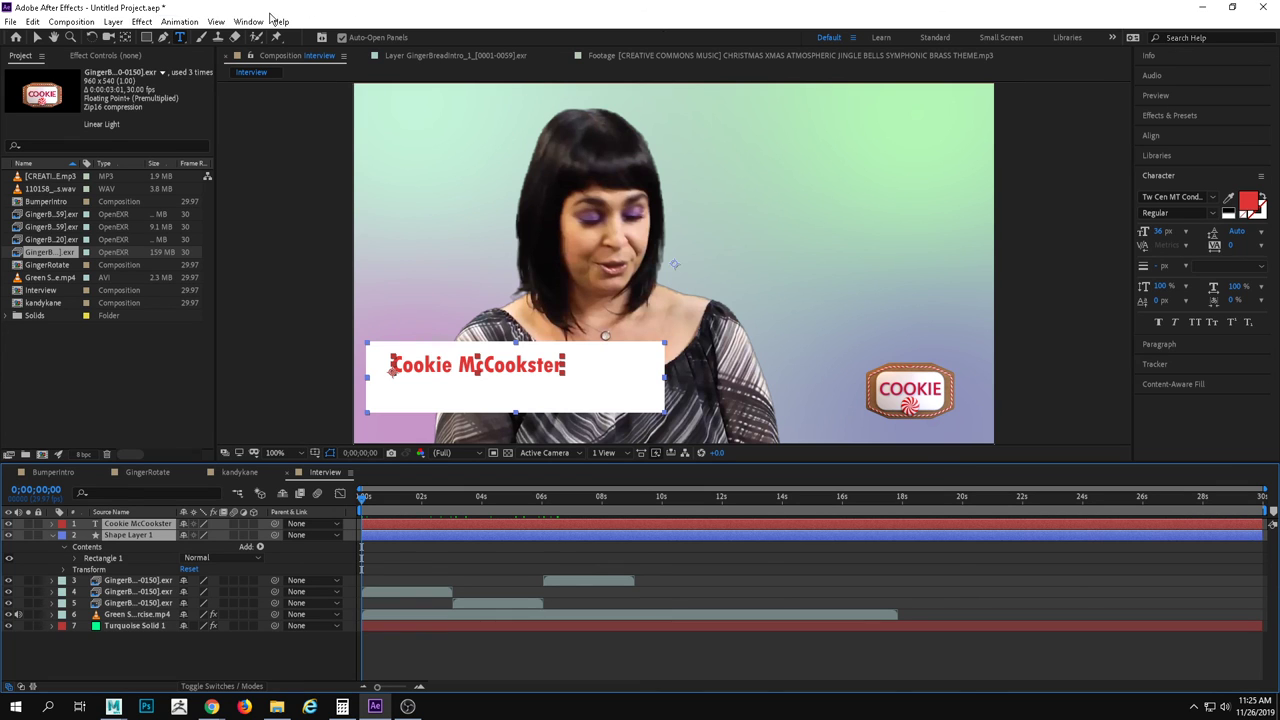
Create a new composition named Final at 960 x 540 px, 29.97 fps and 0;00;30;00 long.
{"action": "left_click", "coordinate": [73, 23]}
{"action": "left_click", "coordinate": [100, 37]}
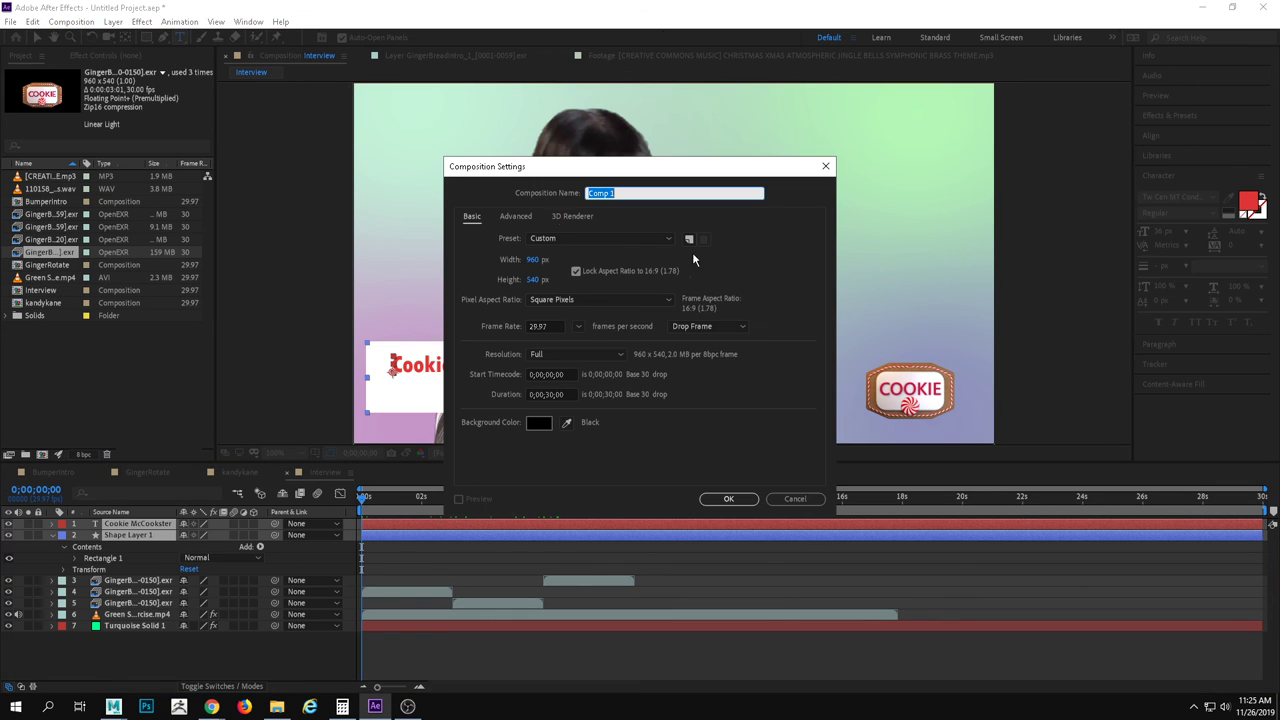
{"action": "type", "text": "Final"}
{"action": "key", "text": "Return"}
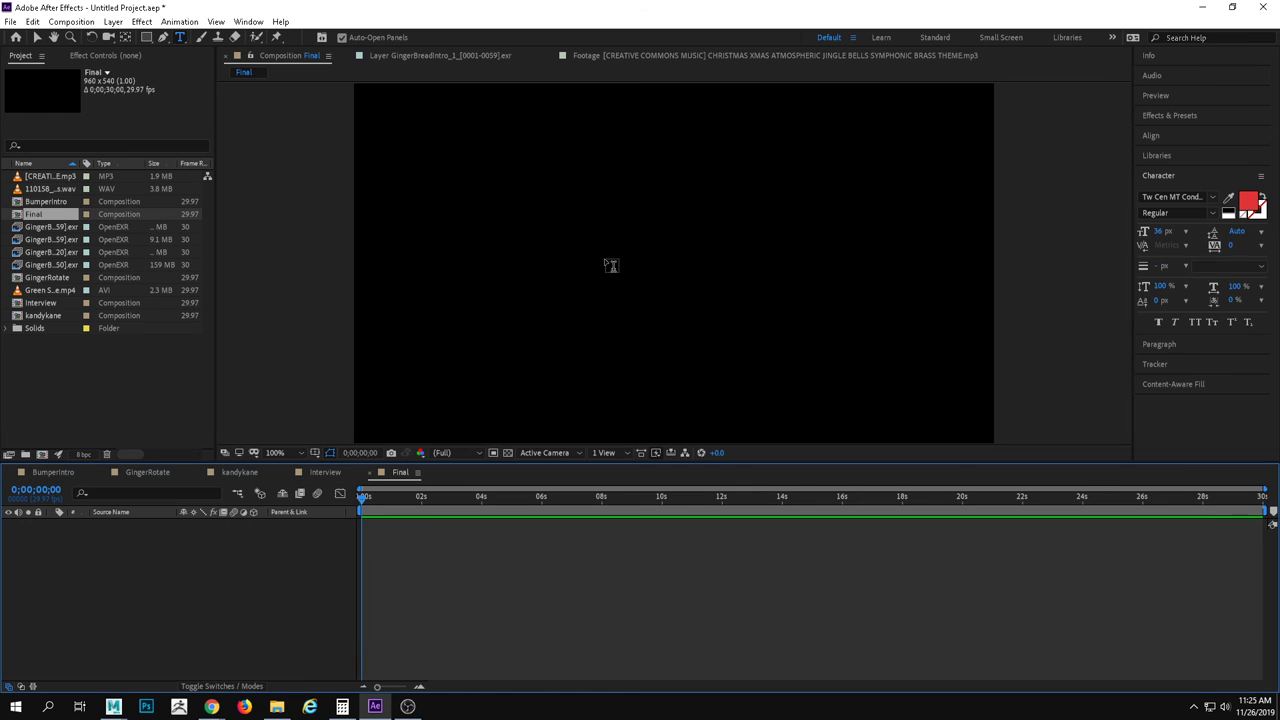
Add the Interview composition to the Final timeline as a layer.
{"action": "left_click", "coordinate": [88, 398]}
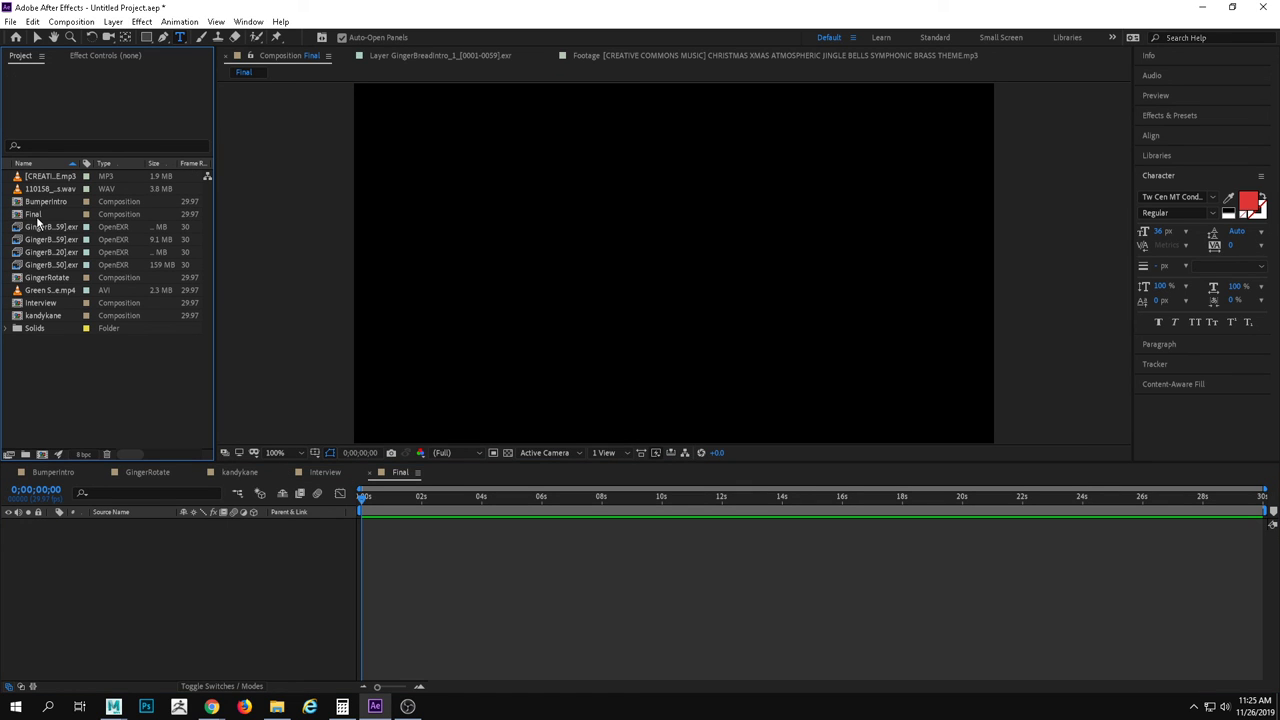
{"action": "left_click", "coordinate": [40, 279]}
{"action": "left_click", "coordinate": [38, 304]}
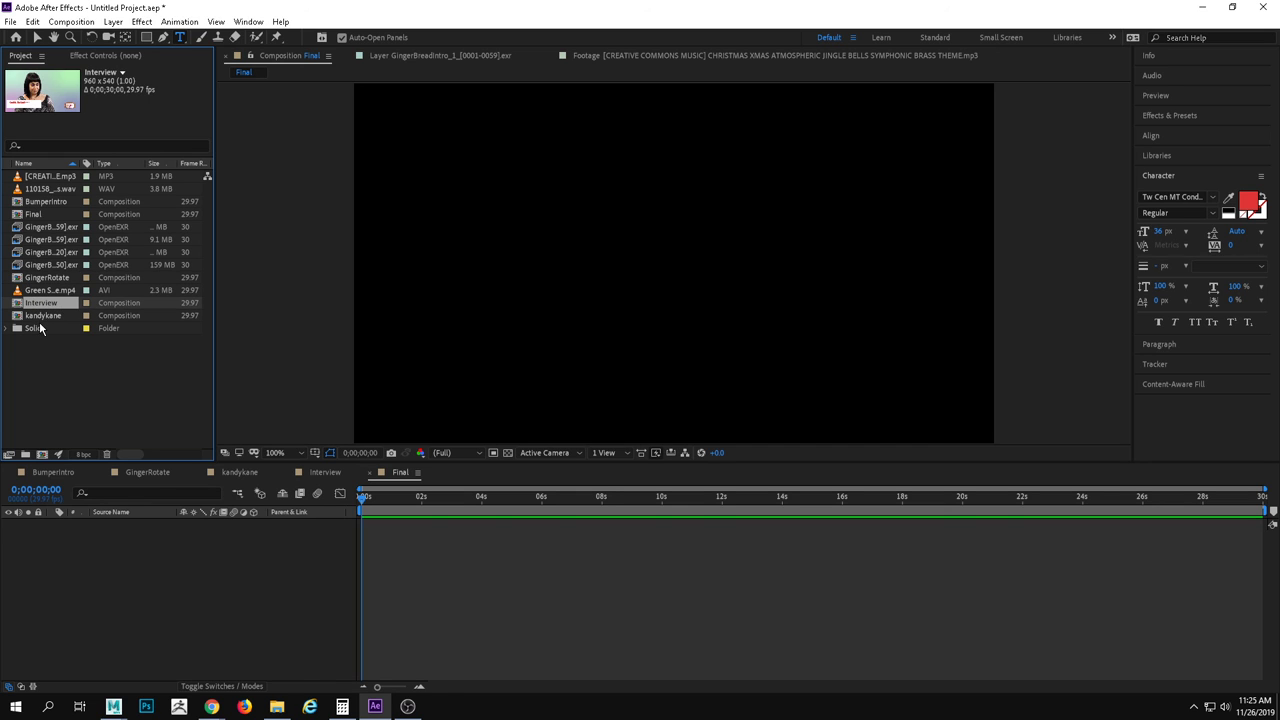
{"action": "left_click_drag", "start_coordinate": [42, 306], "coordinate": [251, 612]}
Place the BumperIntro composition above Interview in Final and slide the Interview layer to start at about 6 seconds.
{"action": "left_click", "coordinate": [43, 279]}
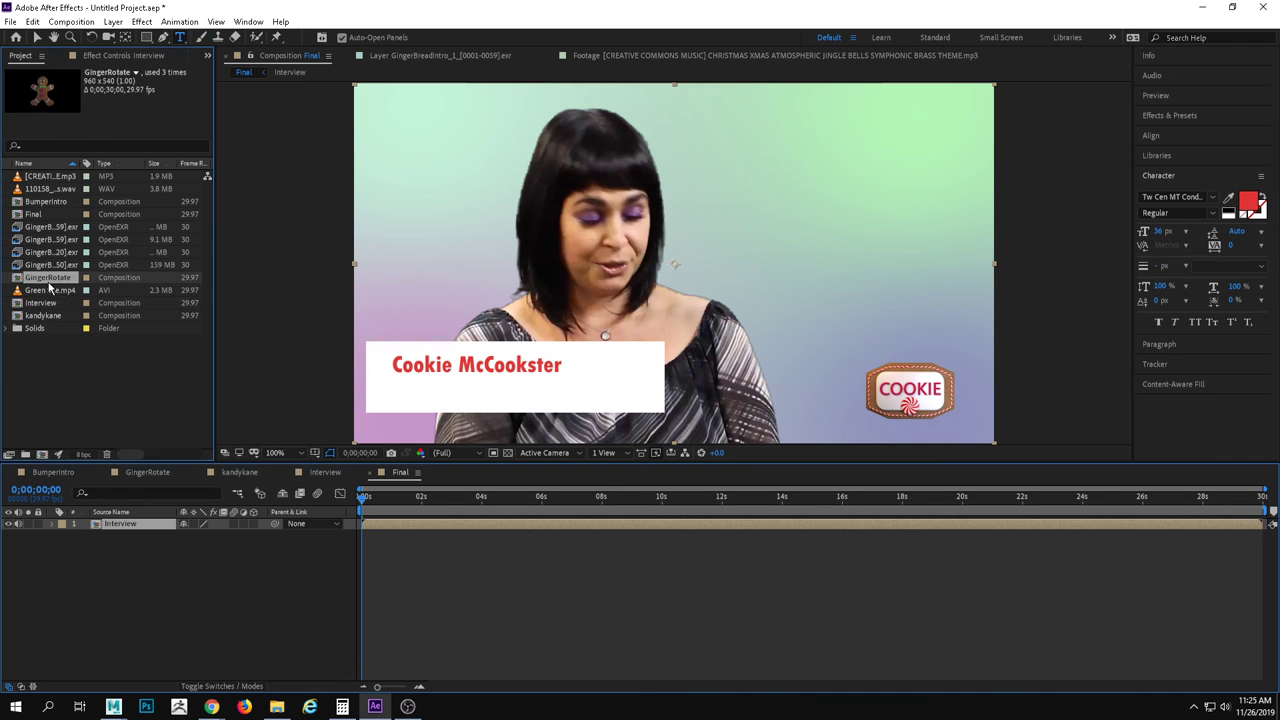
{"action": "left_click", "coordinate": [48, 240]}
{"action": "left_click", "coordinate": [46, 215]}
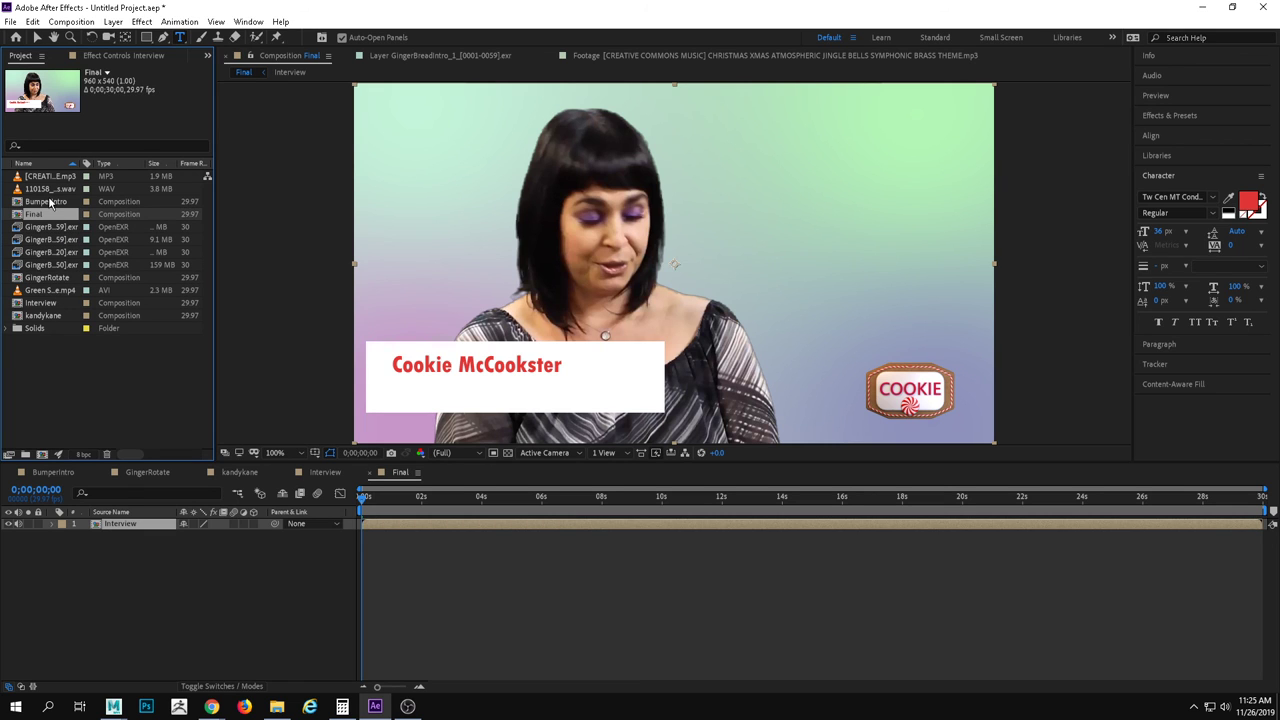
{"action": "left_click", "coordinate": [48, 202]}
{"action": "left_click_drag", "start_coordinate": [48, 208], "coordinate": [130, 522]}
{"action": "left_click_drag", "start_coordinate": [398, 534], "coordinate": [595, 547]}
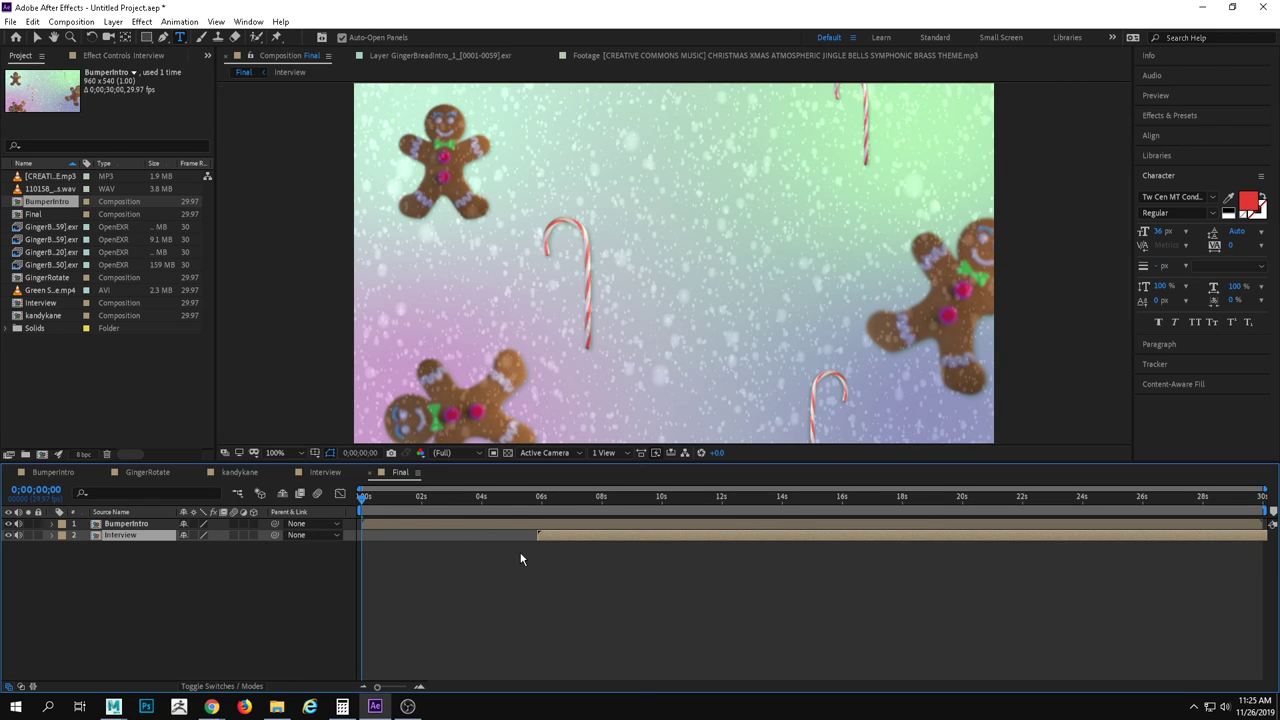
Trim the BumperIntro layer to end at about 0;00;05;00 and slide Interview to start where it ends.
{"action": "key", "text": "space"}
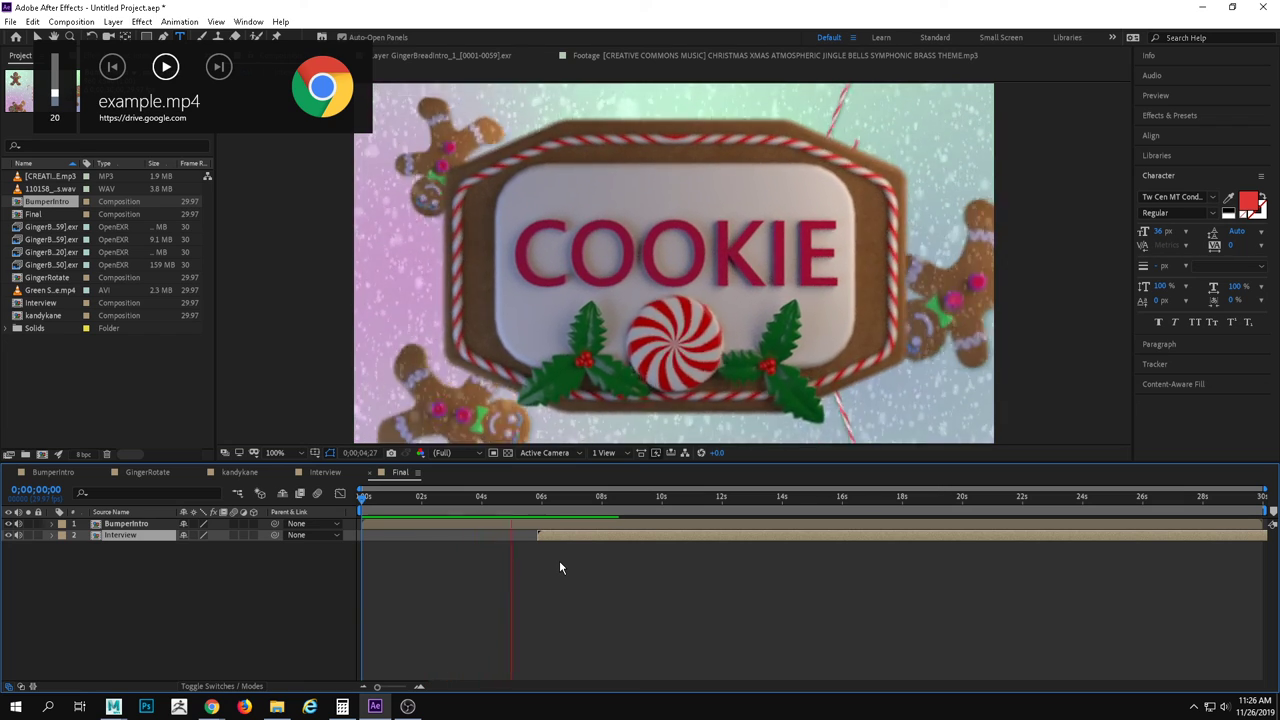
{"action": "key", "text": "space"}
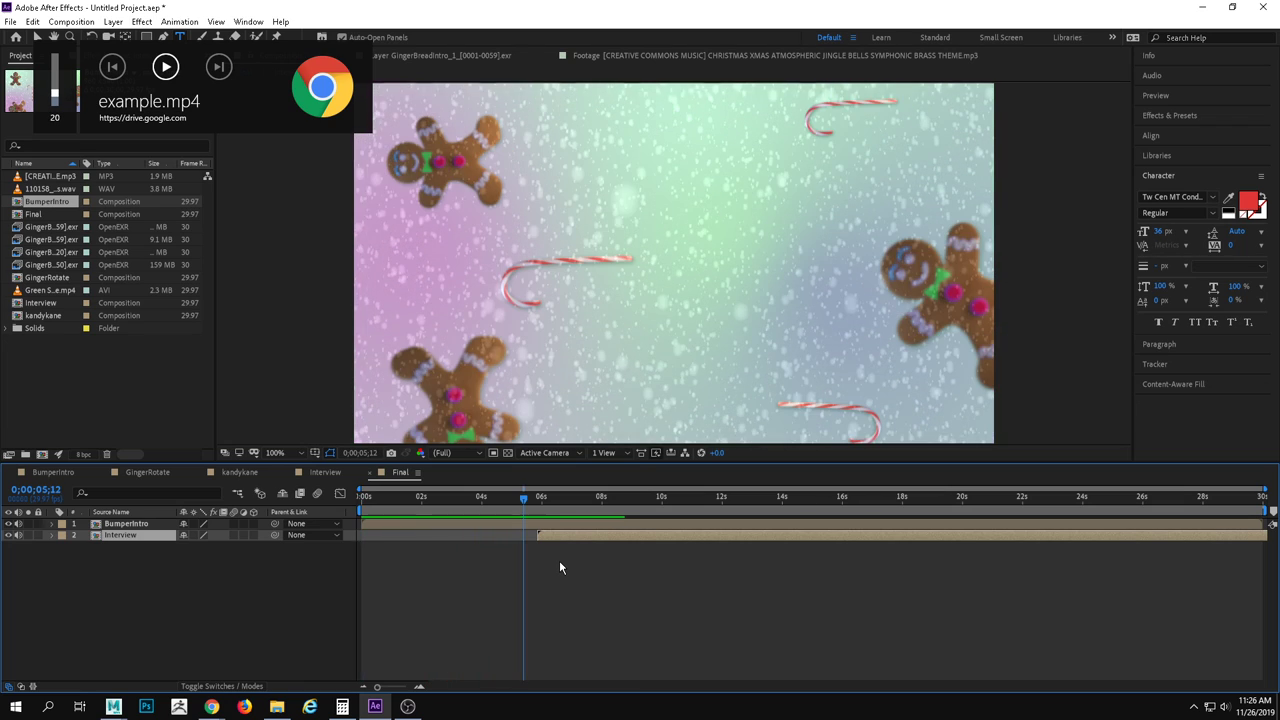
{"action": "left_click", "coordinate": [568, 524]}
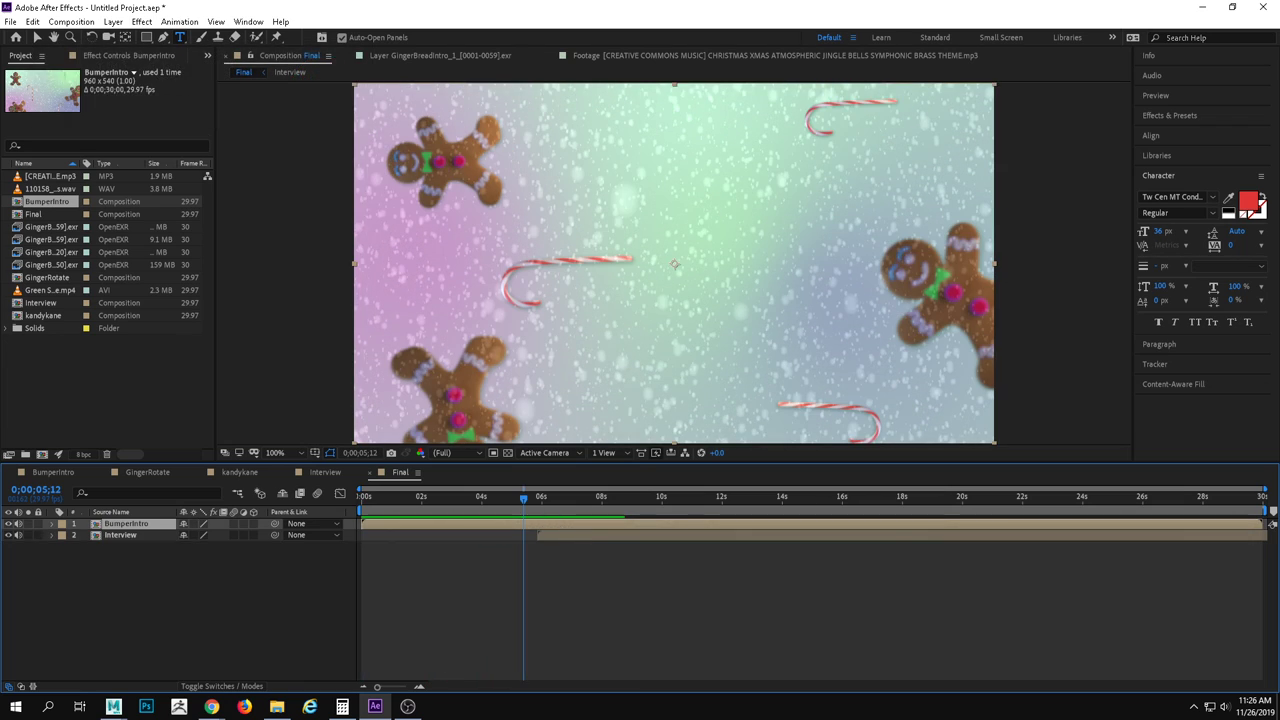
{"action": "left_click_drag", "start_coordinate": [1263, 524], "coordinate": [514, 509]}
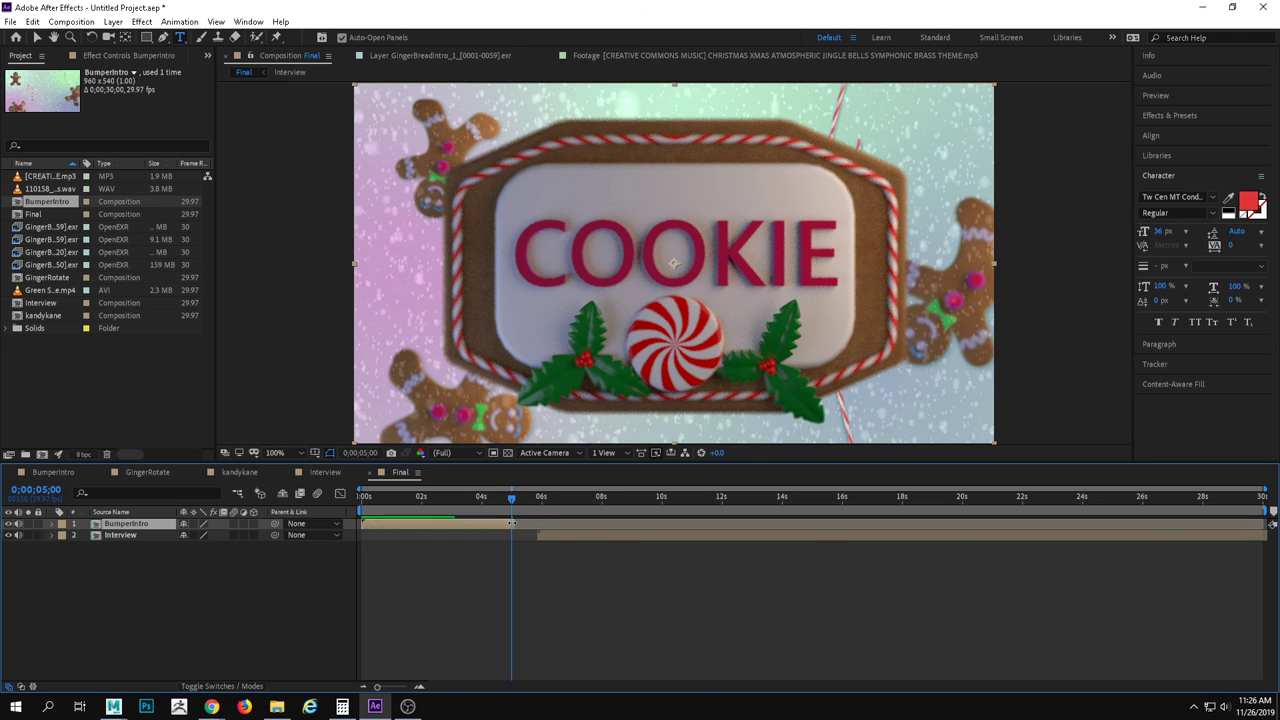
{"action": "left_click_drag", "start_coordinate": [581, 540], "coordinate": [550, 535]}
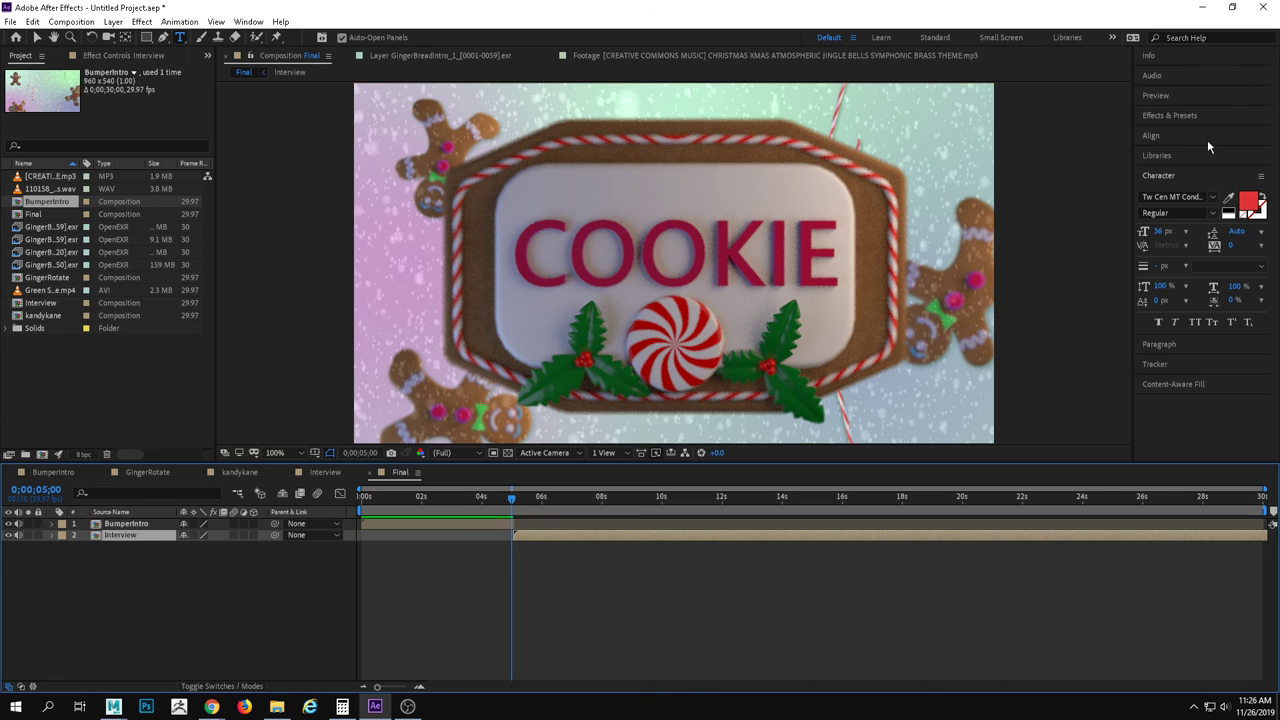
Apply the CC Light Wipe transition to BumperIntro and slide Interview earlier to about 4 seconds so the layers overlap.
{"action": "left_click", "coordinate": [1175, 116]}
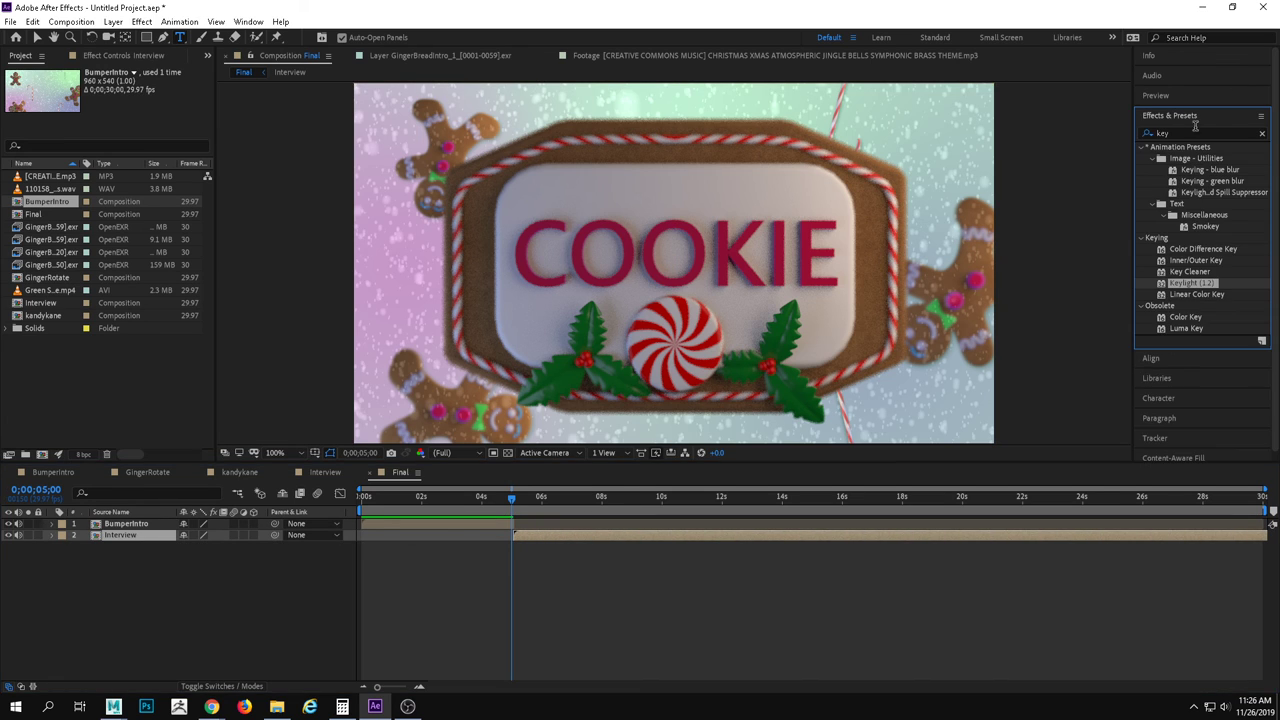
{"action": "left_click", "coordinate": [1259, 133]}
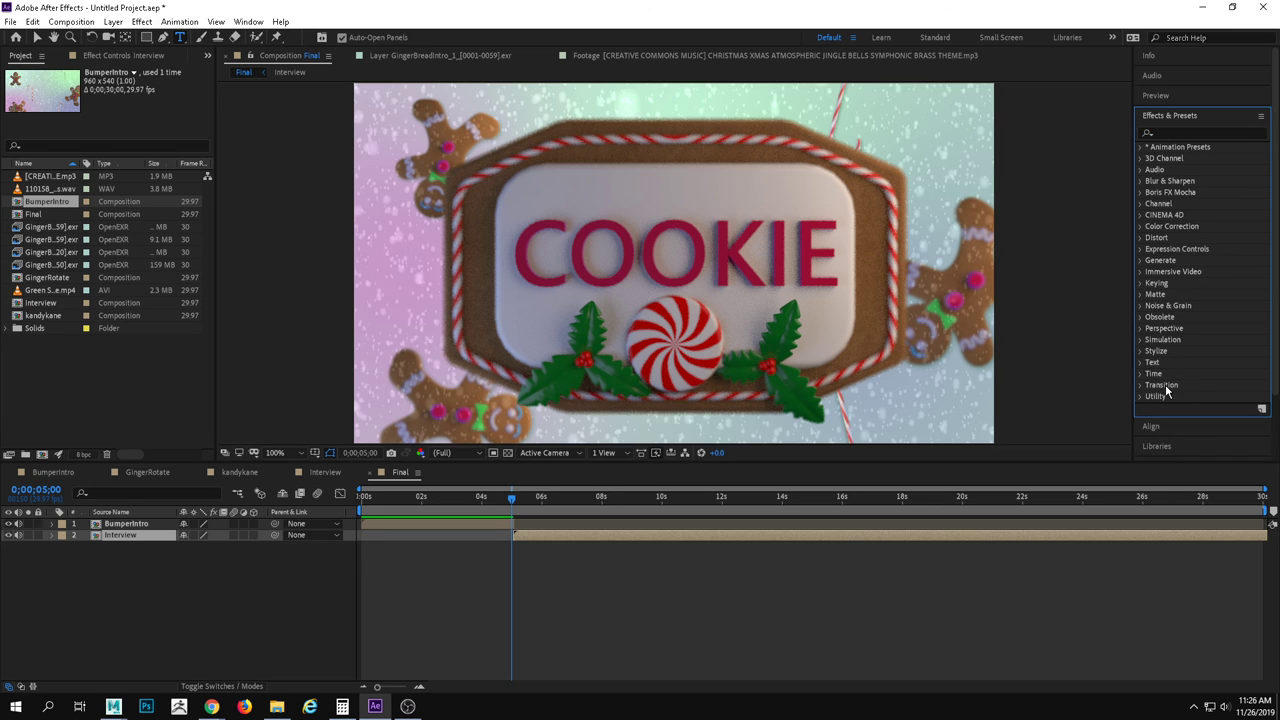
{"action": "scroll", "coordinate": [1166, 392], "scroll_direction": "down", "scroll_amount": 2}
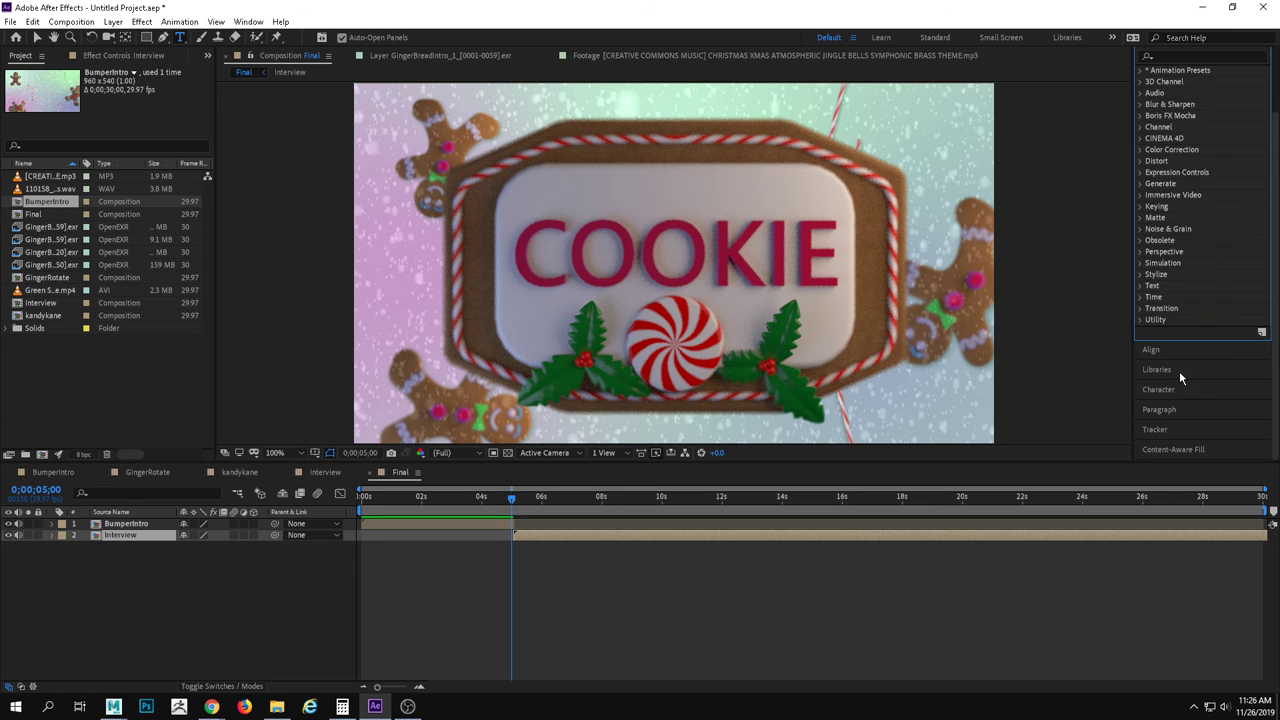
{"action": "left_click", "coordinate": [1140, 308]}
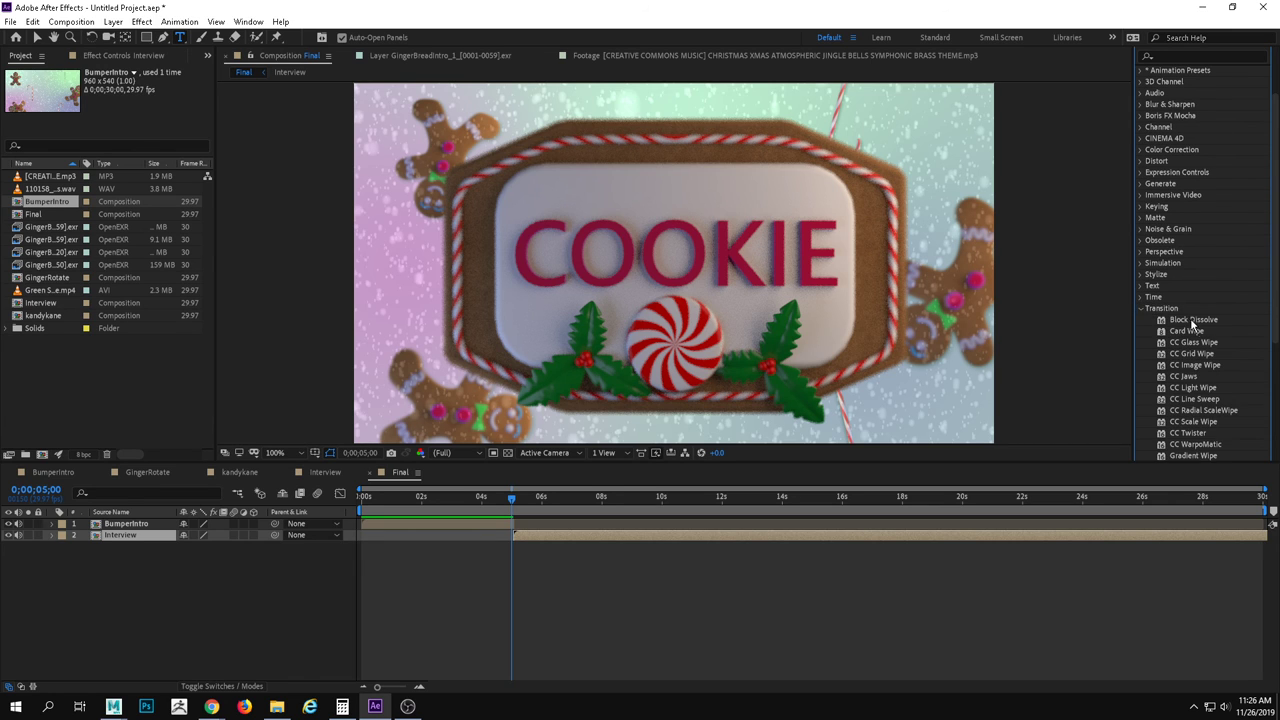
{"action": "scroll", "coordinate": [1192, 323], "scroll_direction": "down", "scroll_amount": 3}
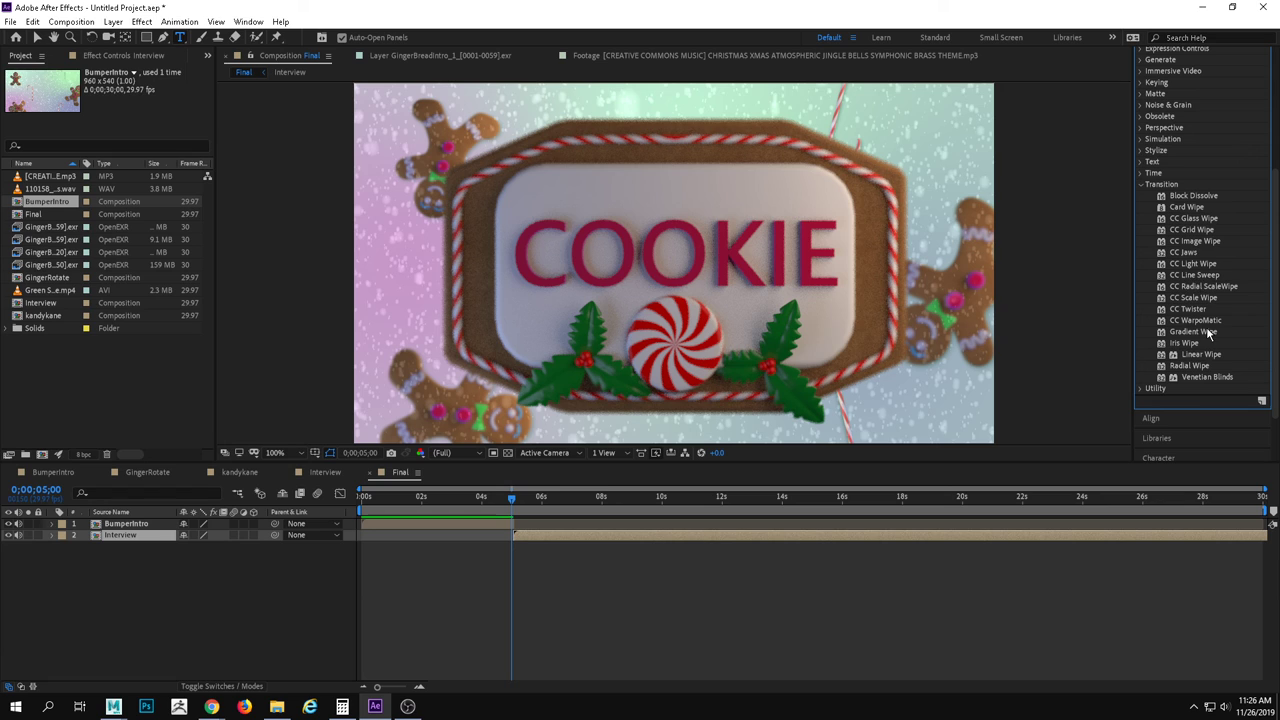
{"action": "left_click", "coordinate": [1198, 310]}
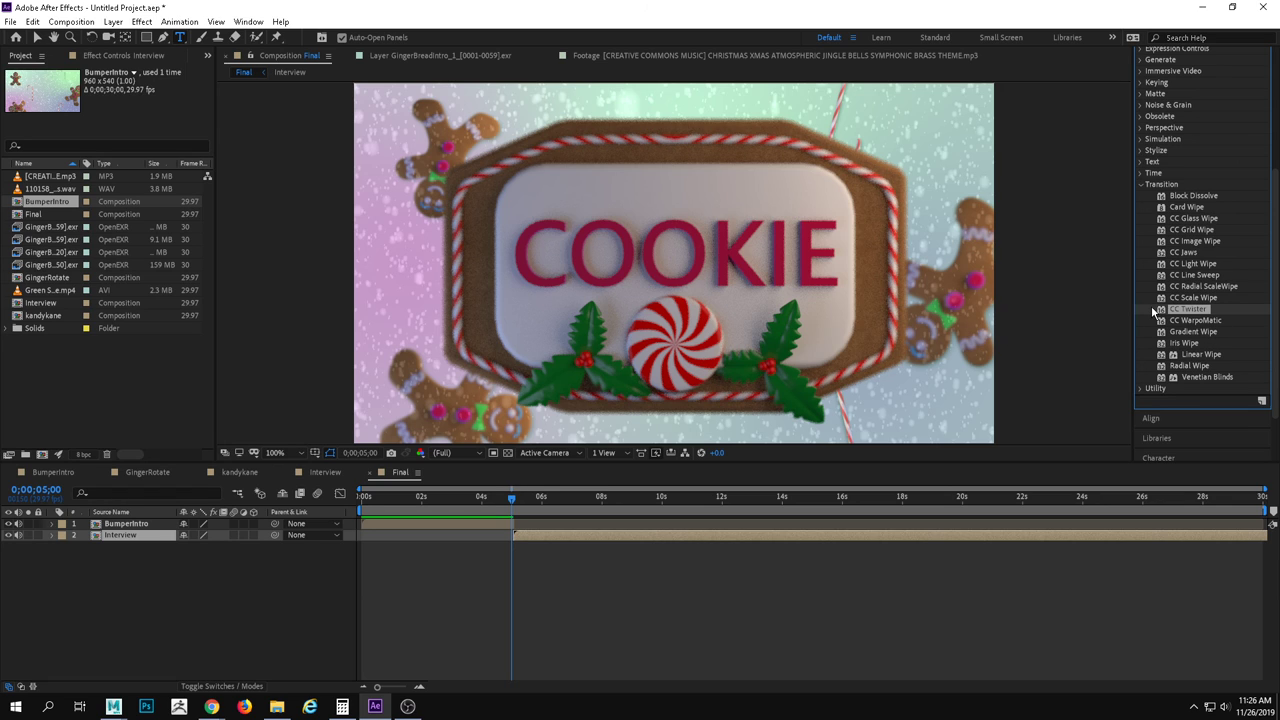
{"action": "left_click", "coordinate": [1198, 263]}
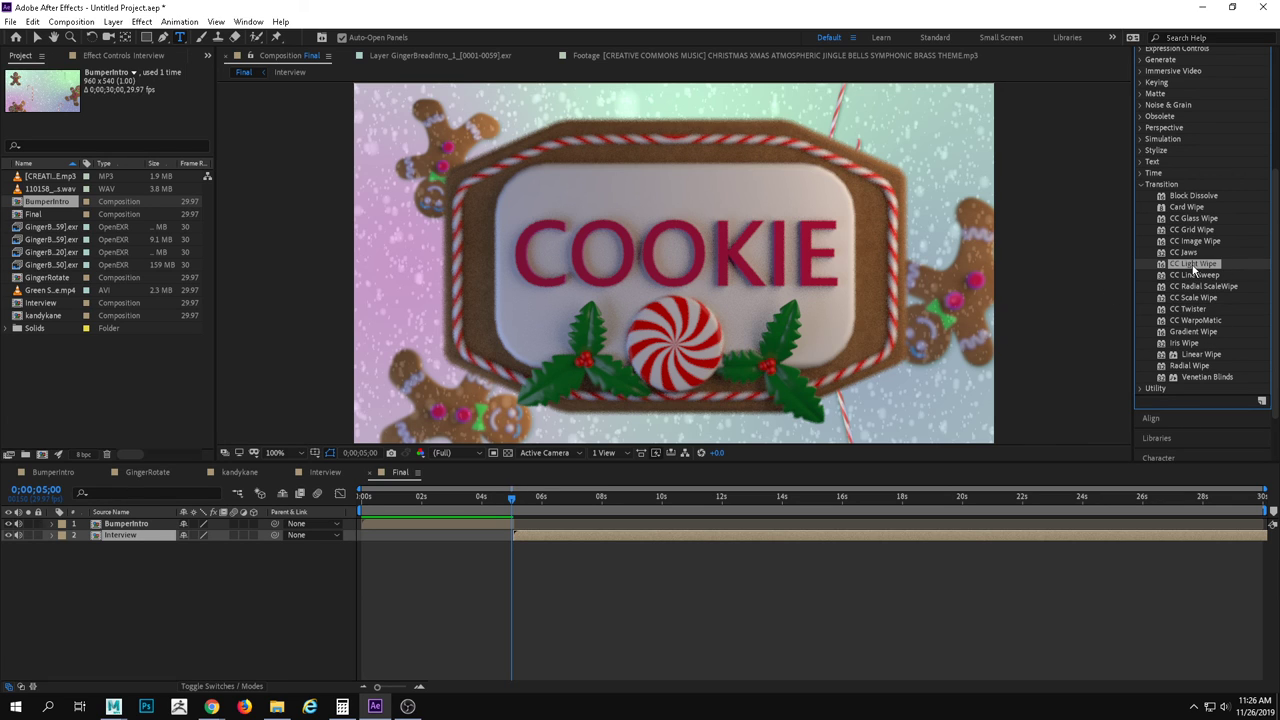
{"action": "left_click_drag", "start_coordinate": [1195, 265], "coordinate": [503, 545]}
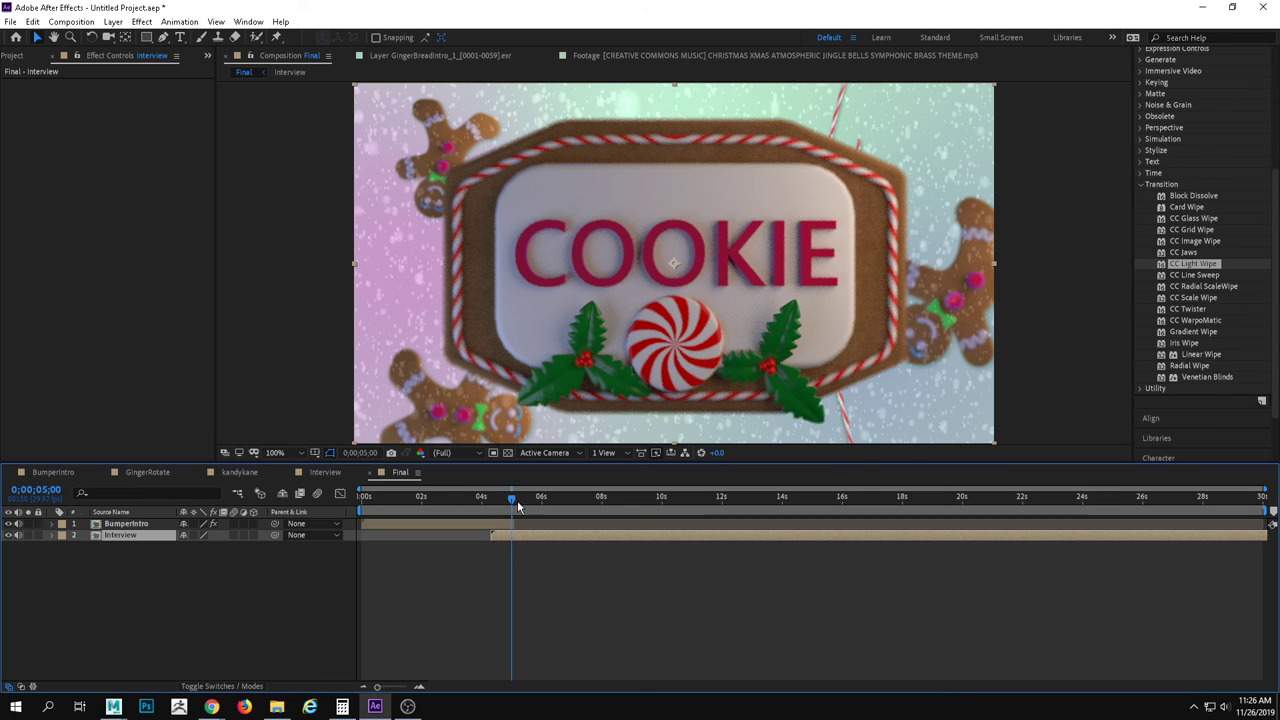
{"action": "left_click_drag", "start_coordinate": [518, 539], "coordinate": [512, 539]}
Keyframe BumperIntro's CC Light Wipe Completion at 99% on 0;00;05;01 and 0% on 0;00;04;02.
{"action": "left_click", "coordinate": [500, 523]}
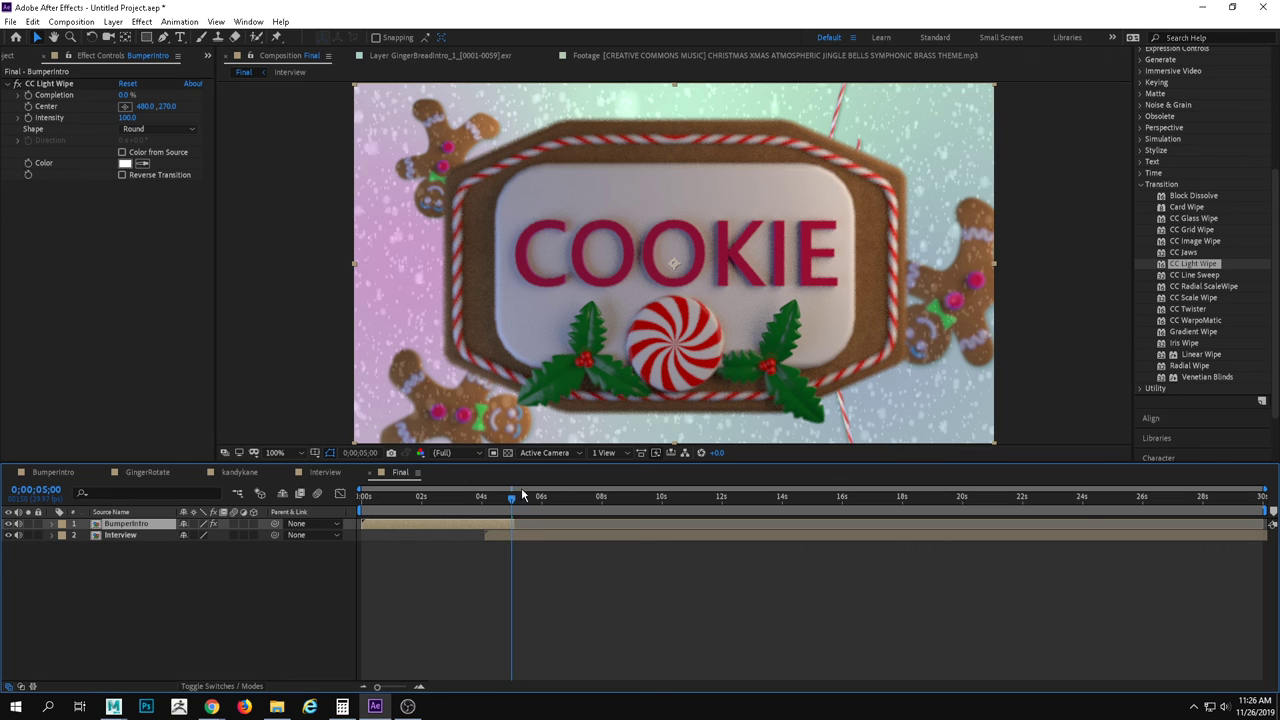
{"action": "left_click", "coordinate": [514, 500]}
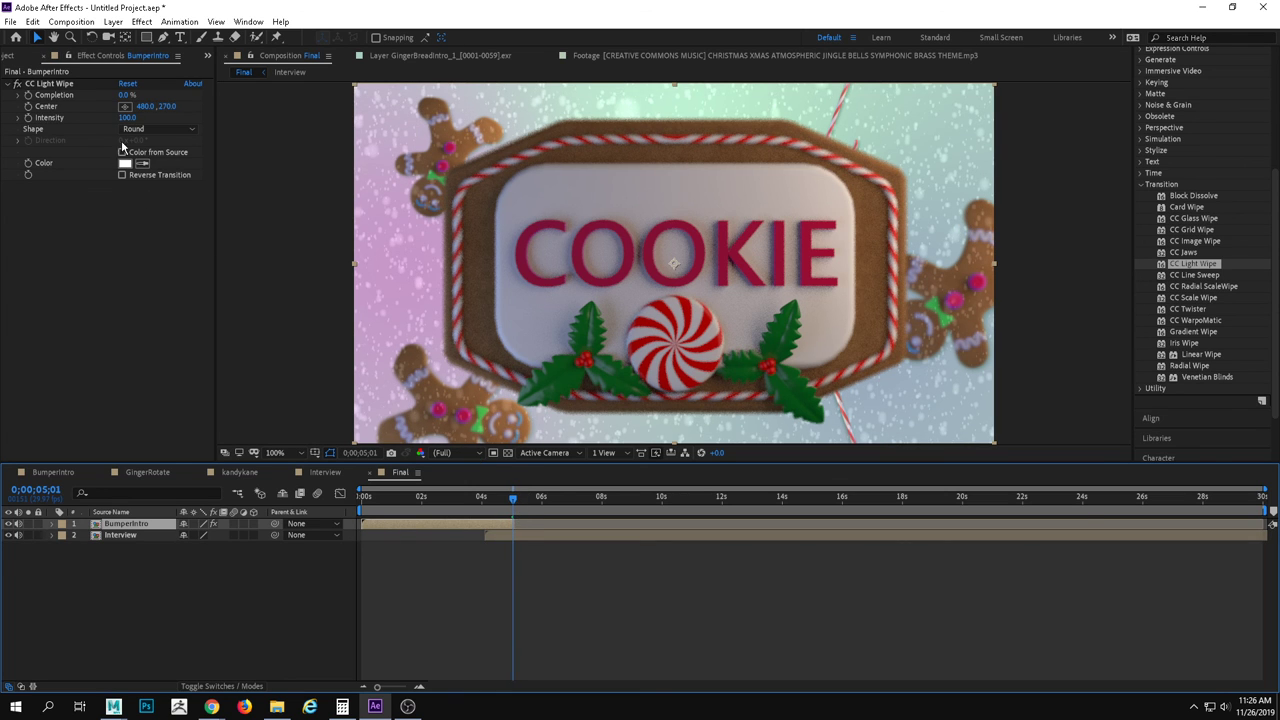
{"action": "left_click_drag", "start_coordinate": [124, 96], "coordinate": [603, 95]}
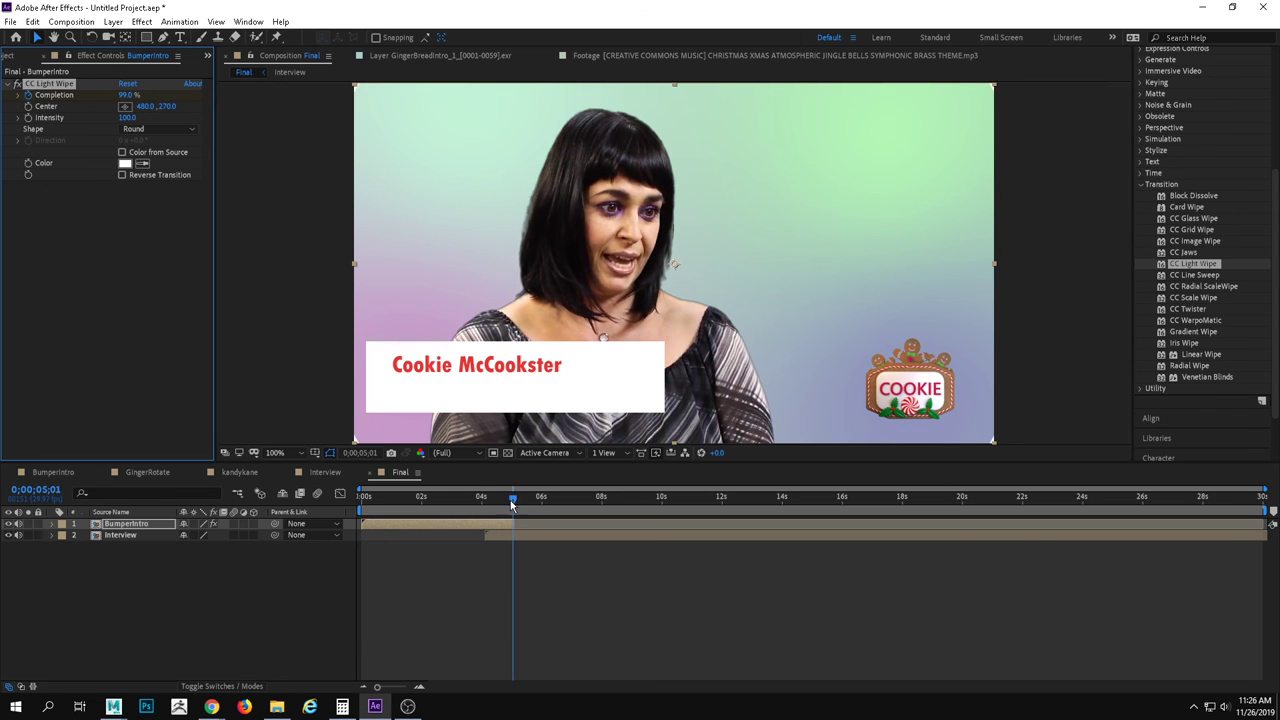
{"action": "left_click_drag", "start_coordinate": [510, 500], "coordinate": [482, 498]}
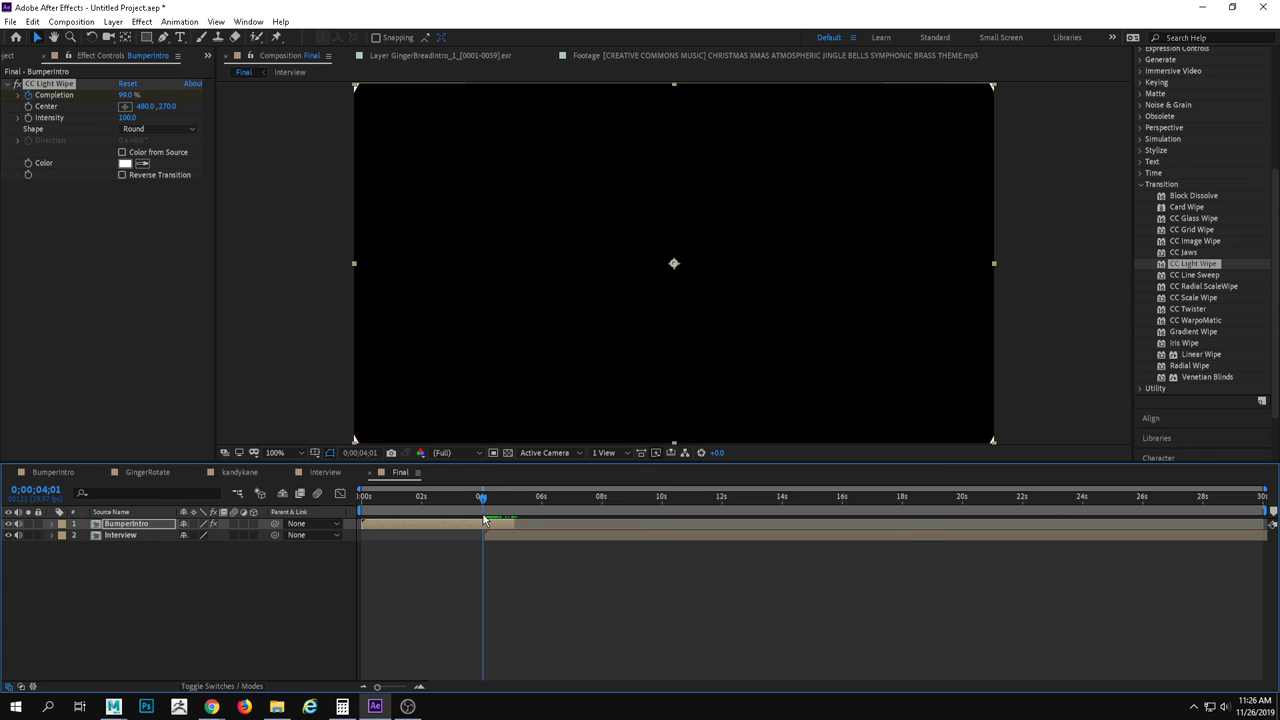
{"action": "left_click", "coordinate": [128, 95]}
{"action": "type", "text": "0"}
{"action": "key", "text": "Return"}
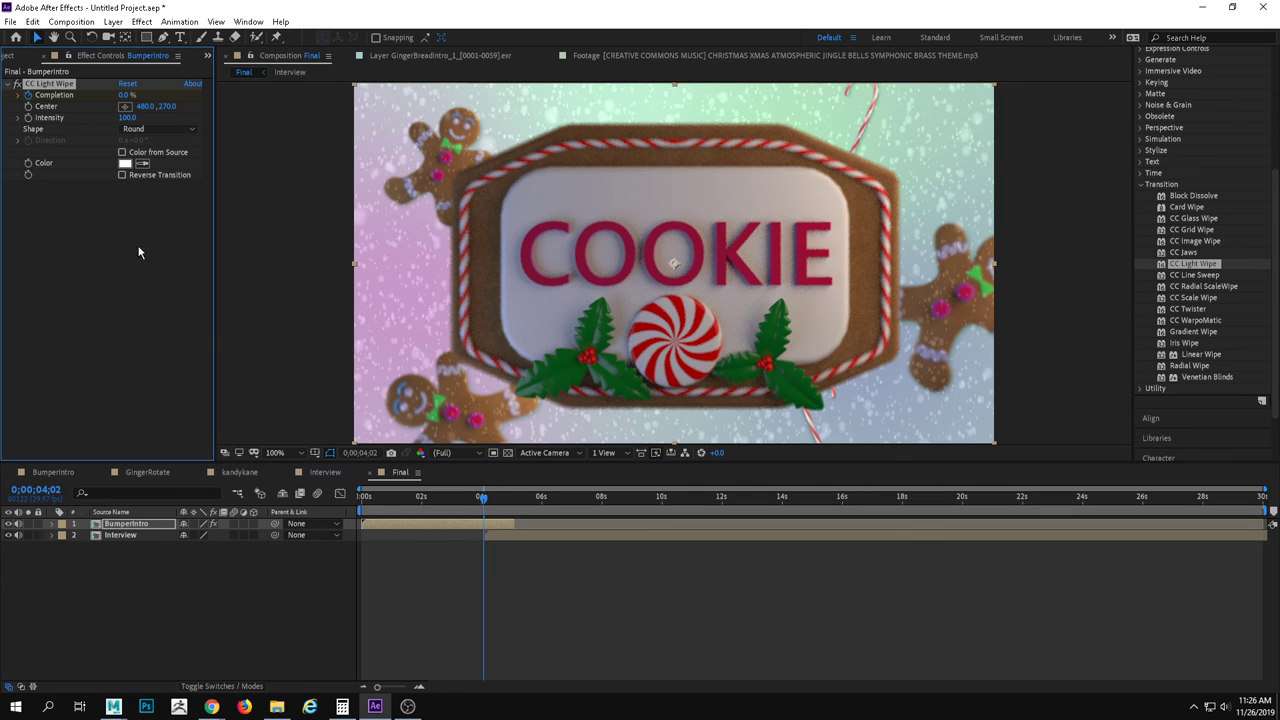
Play Final from the start to check the transition and scrub through the interview section to about 0;00;12;26.
{"action": "key", "text": "Home"}
{"action": "key", "text": "space"}
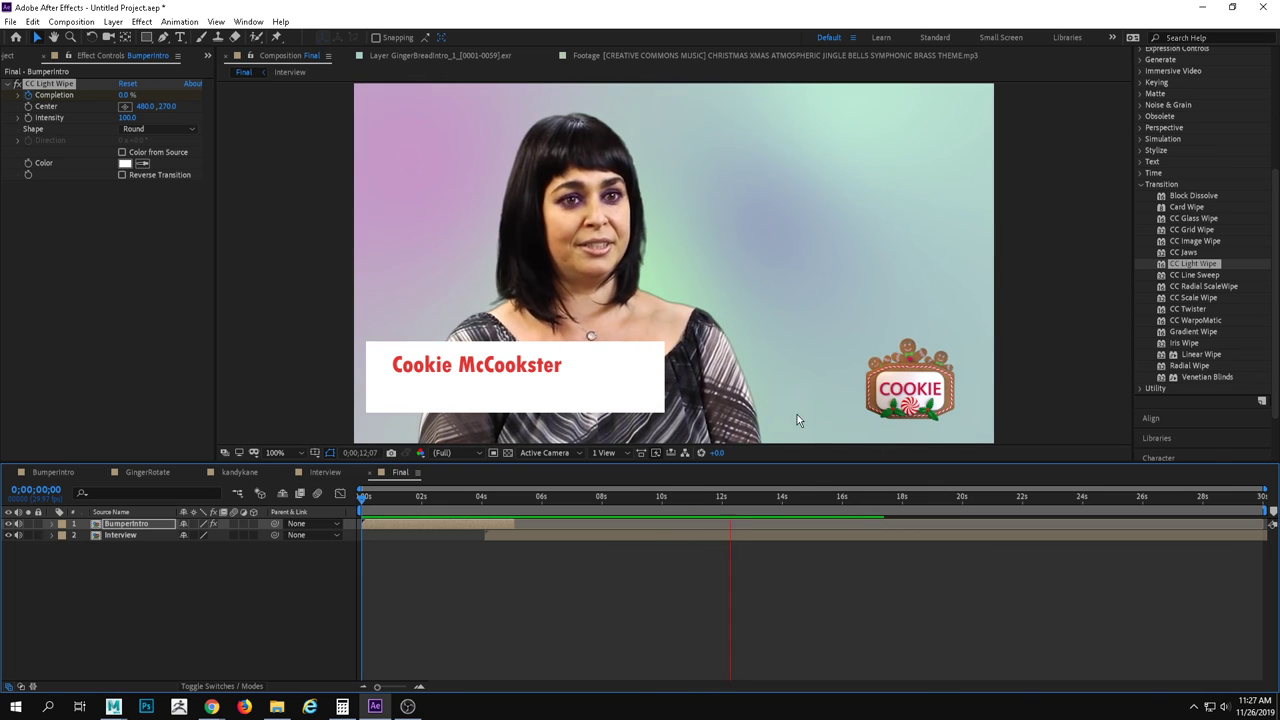
{"action": "key", "text": "space"}
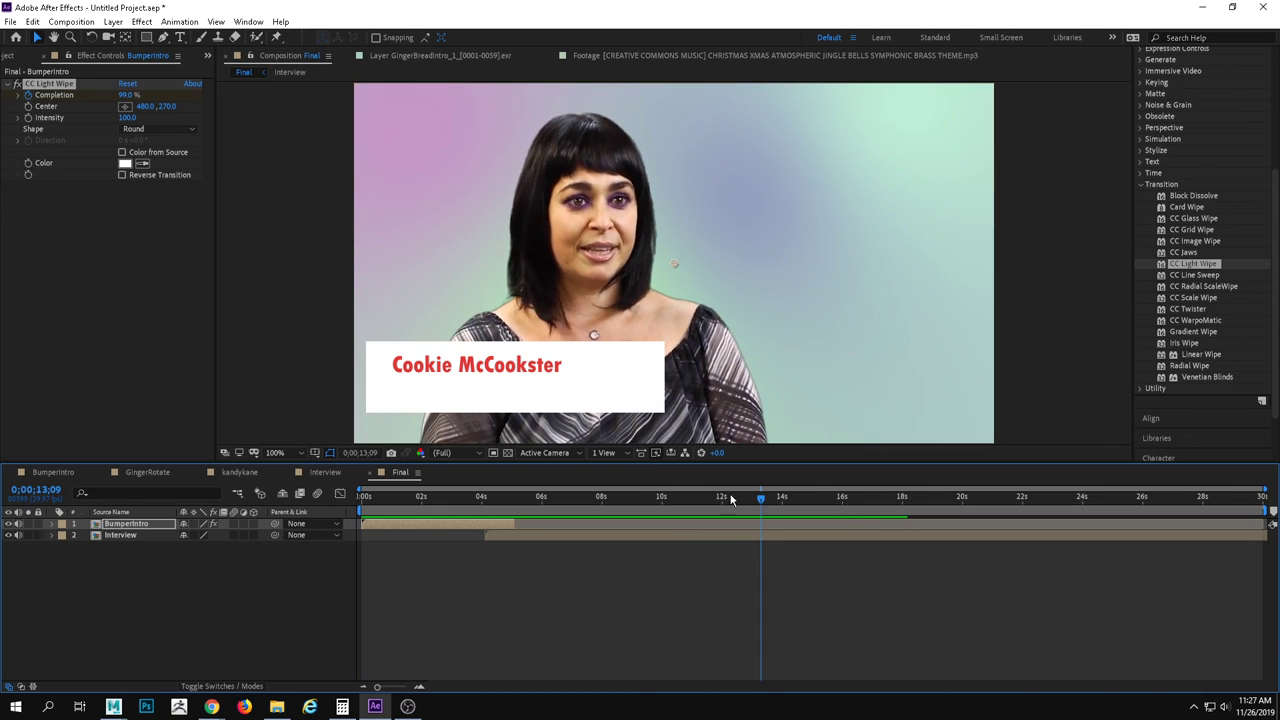
{"action": "left_click_drag", "start_coordinate": [731, 499], "coordinate": [659, 499]}
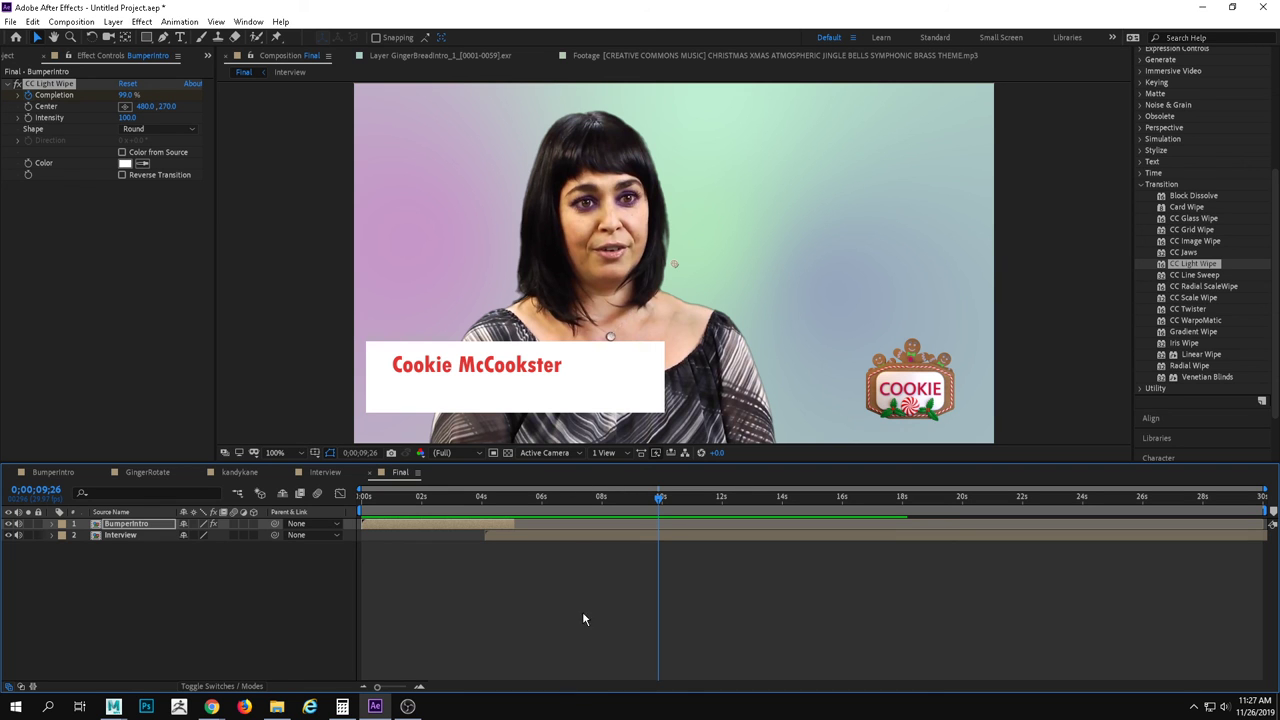
{"action": "left_click_drag", "start_coordinate": [664, 520], "coordinate": [753, 481]}
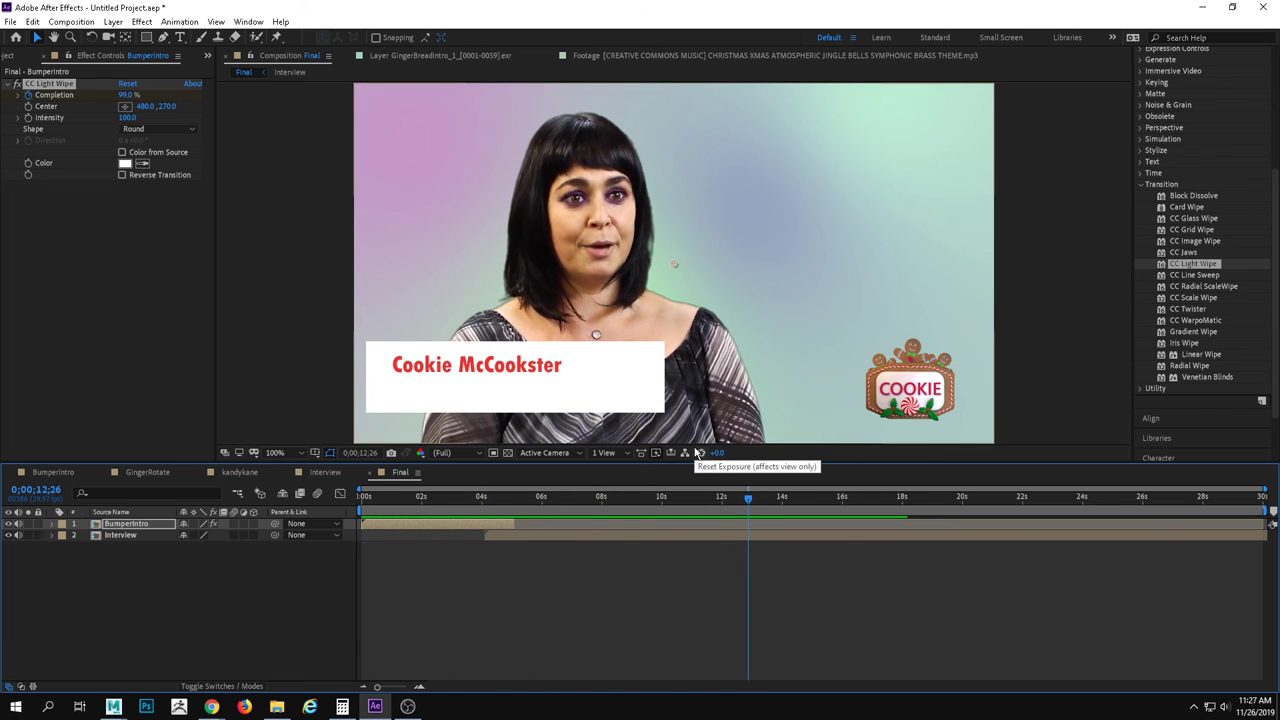